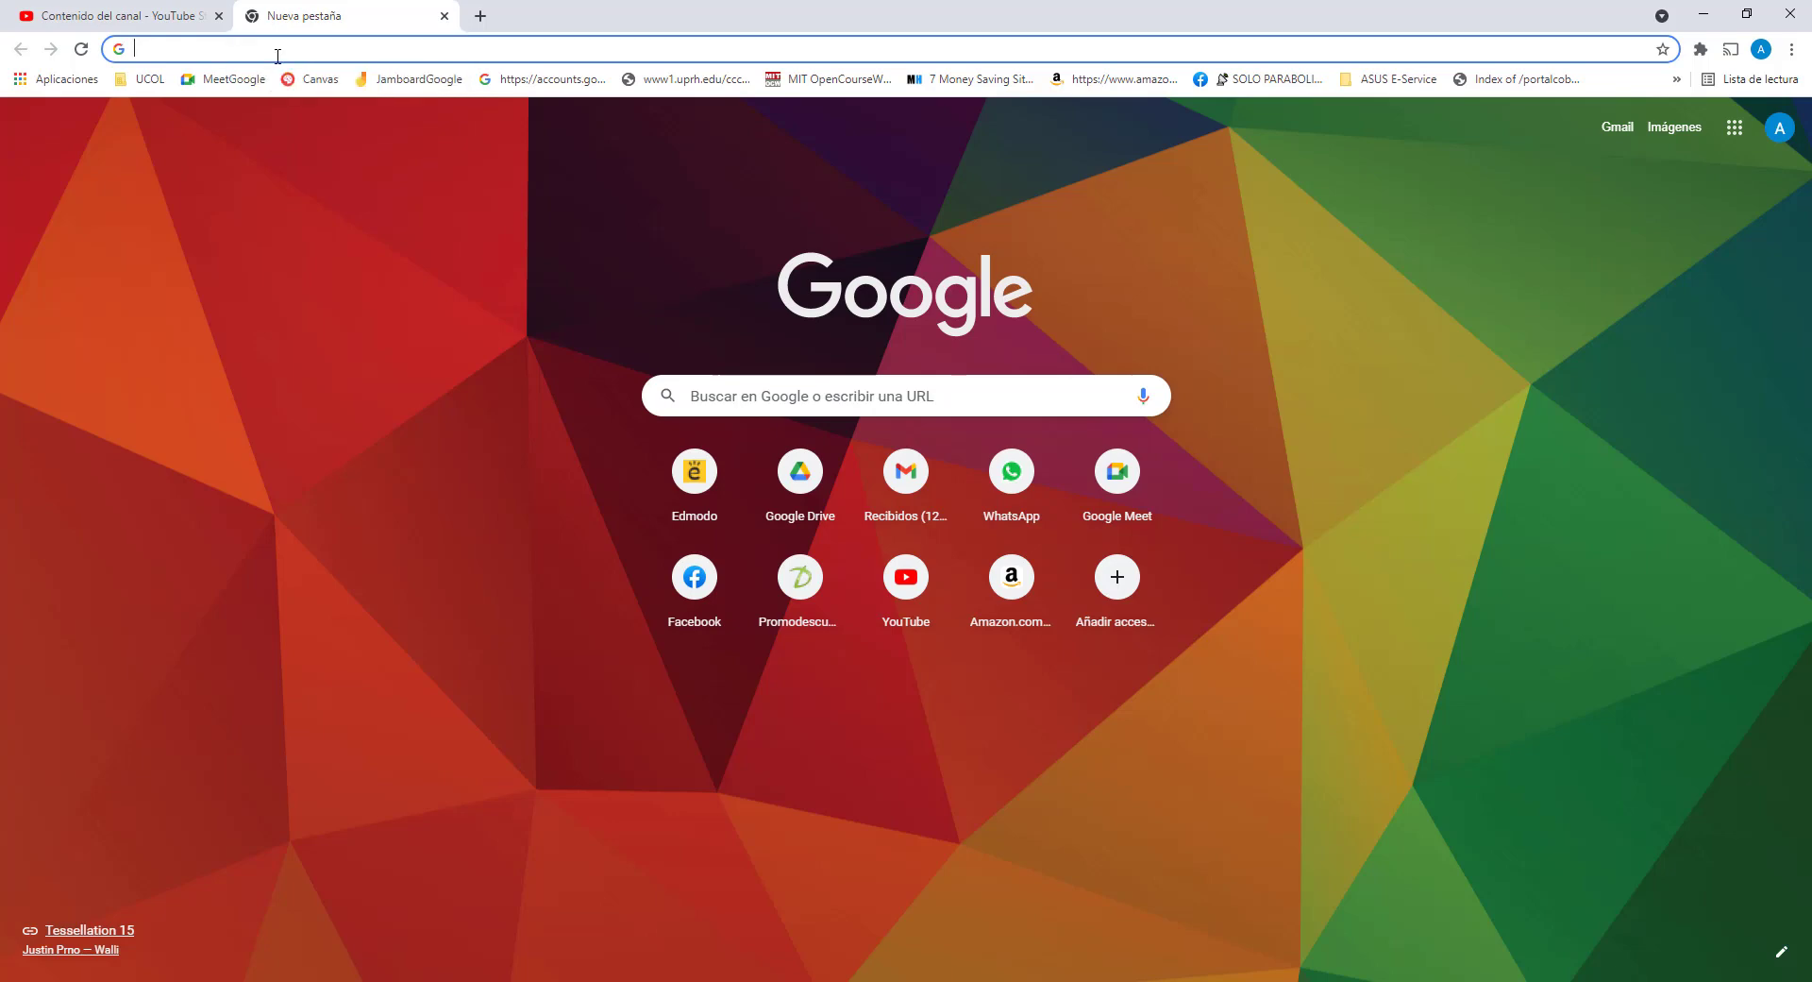
# Go to canva.com in the new tab and scroll over the signed-in home page.
pyautogui.click(276, 50)
pyautogui.write('c')
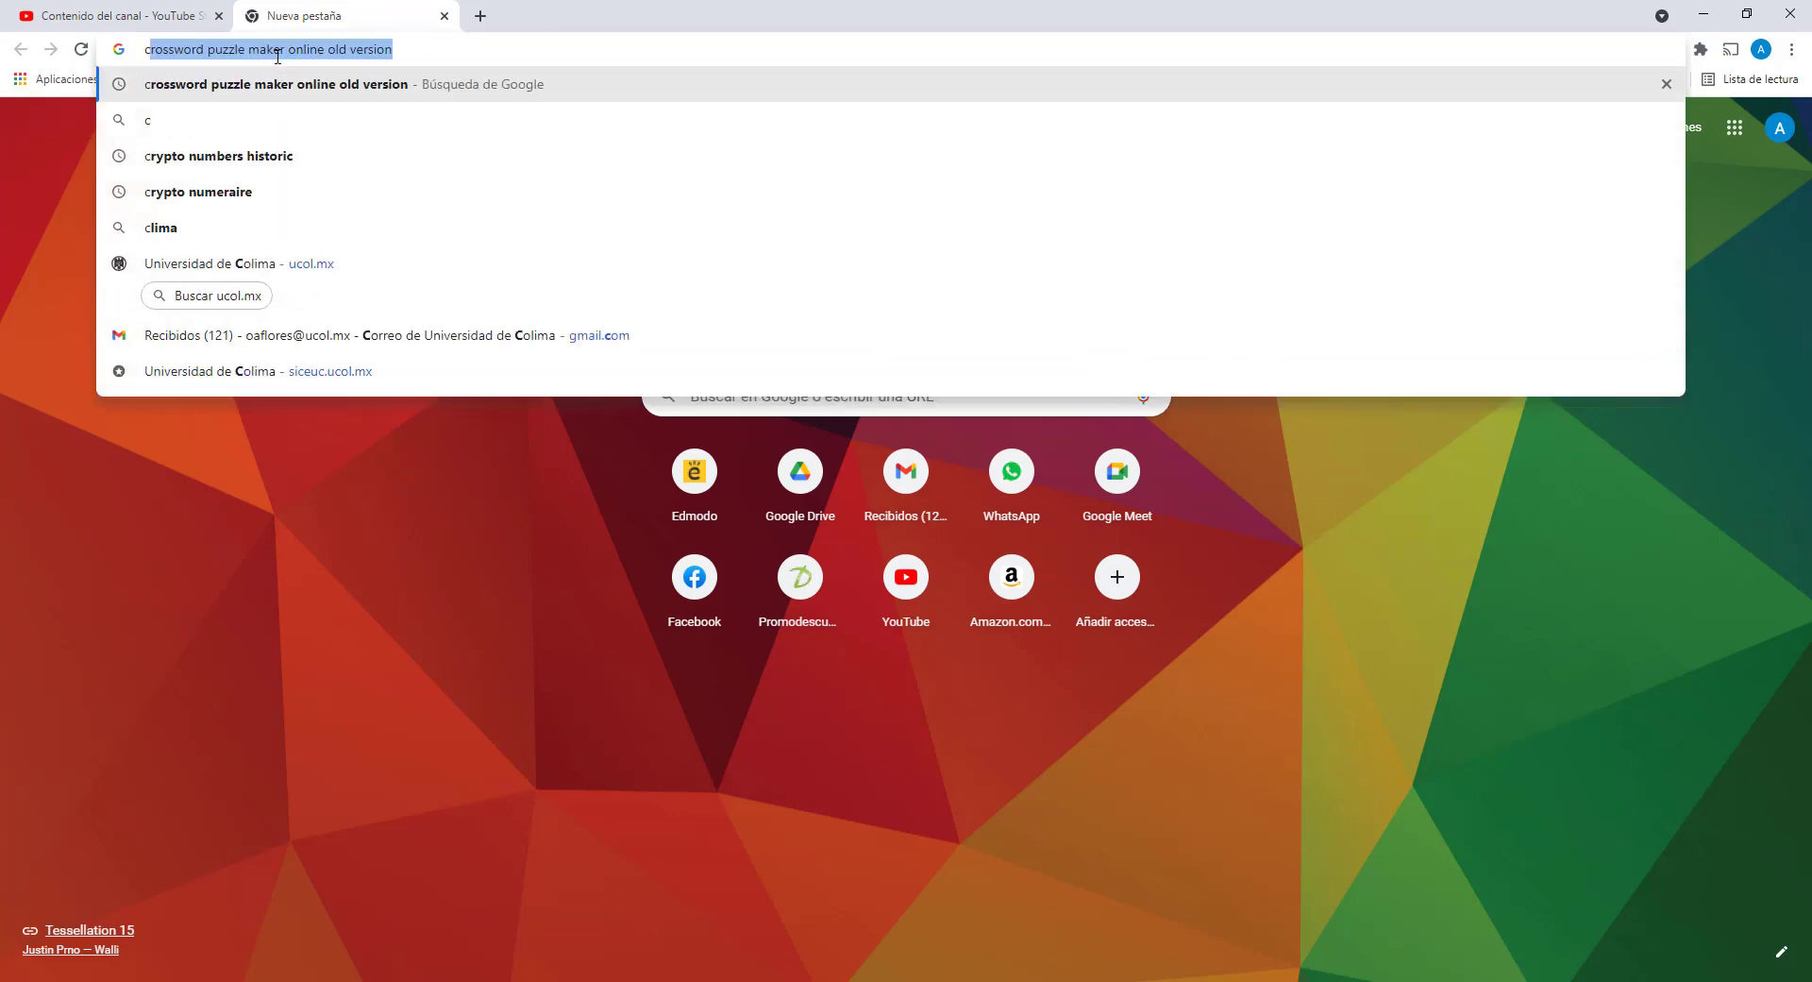
pyautogui.write('anva.com')
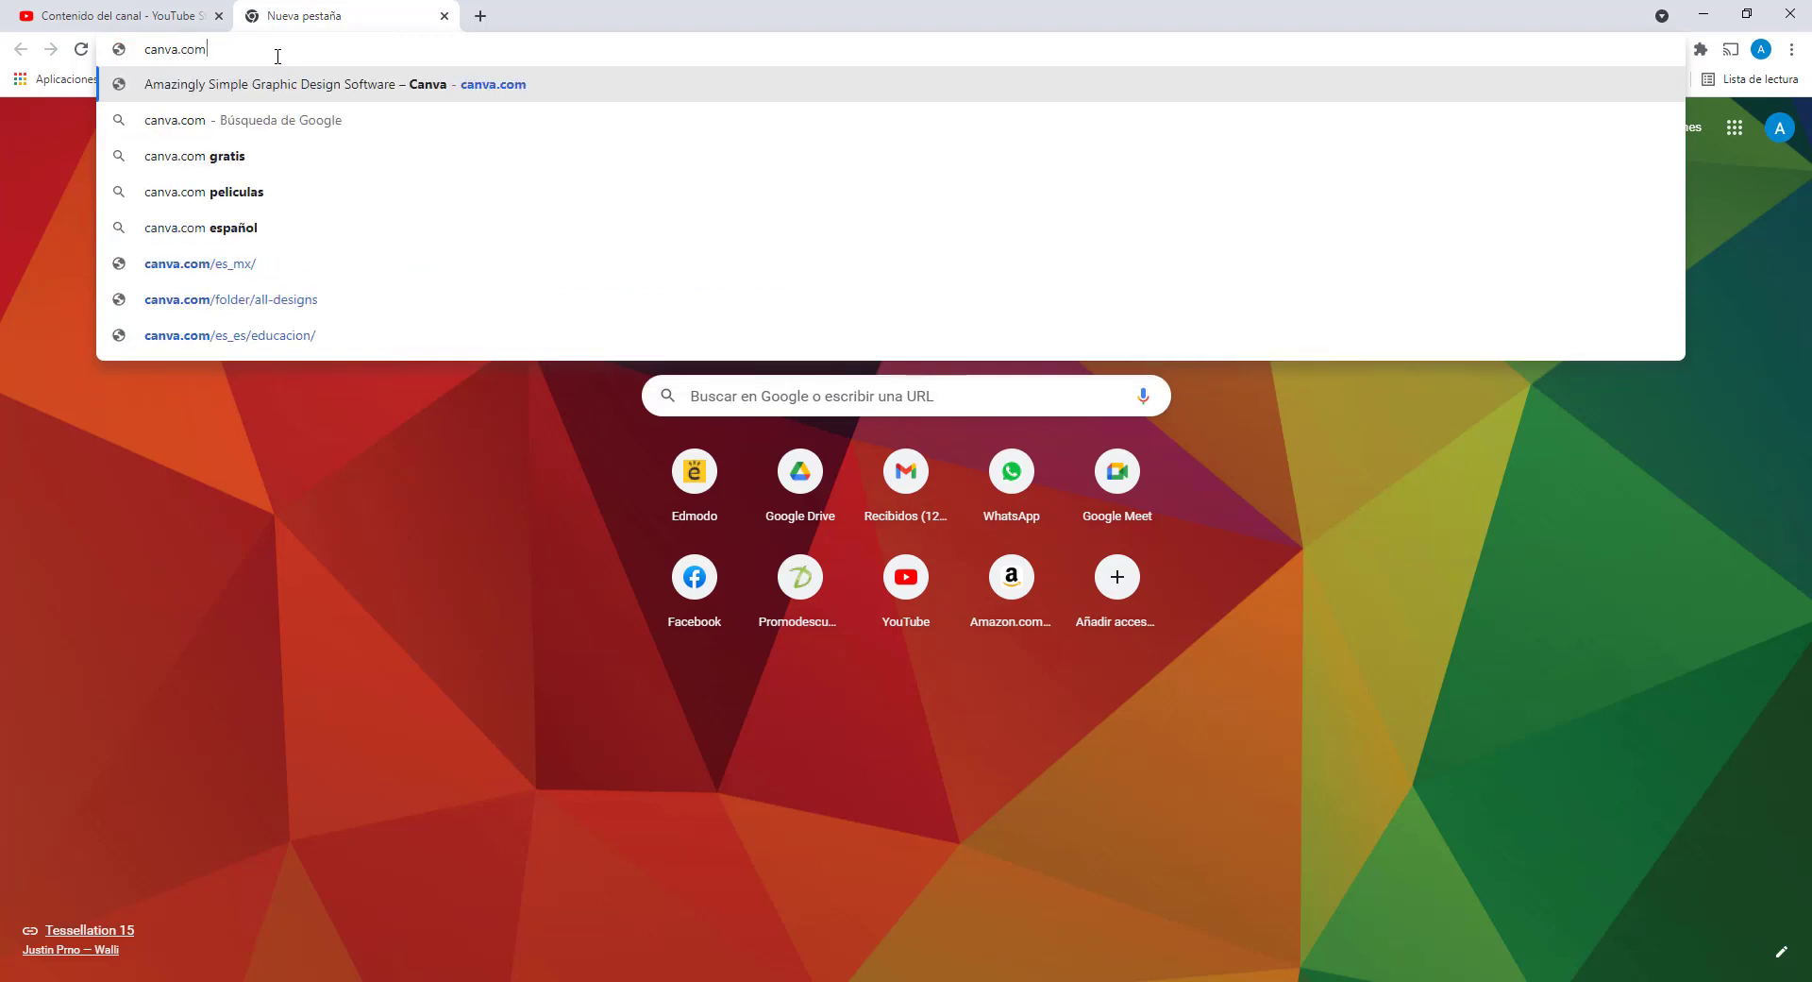
pyautogui.press('Return')
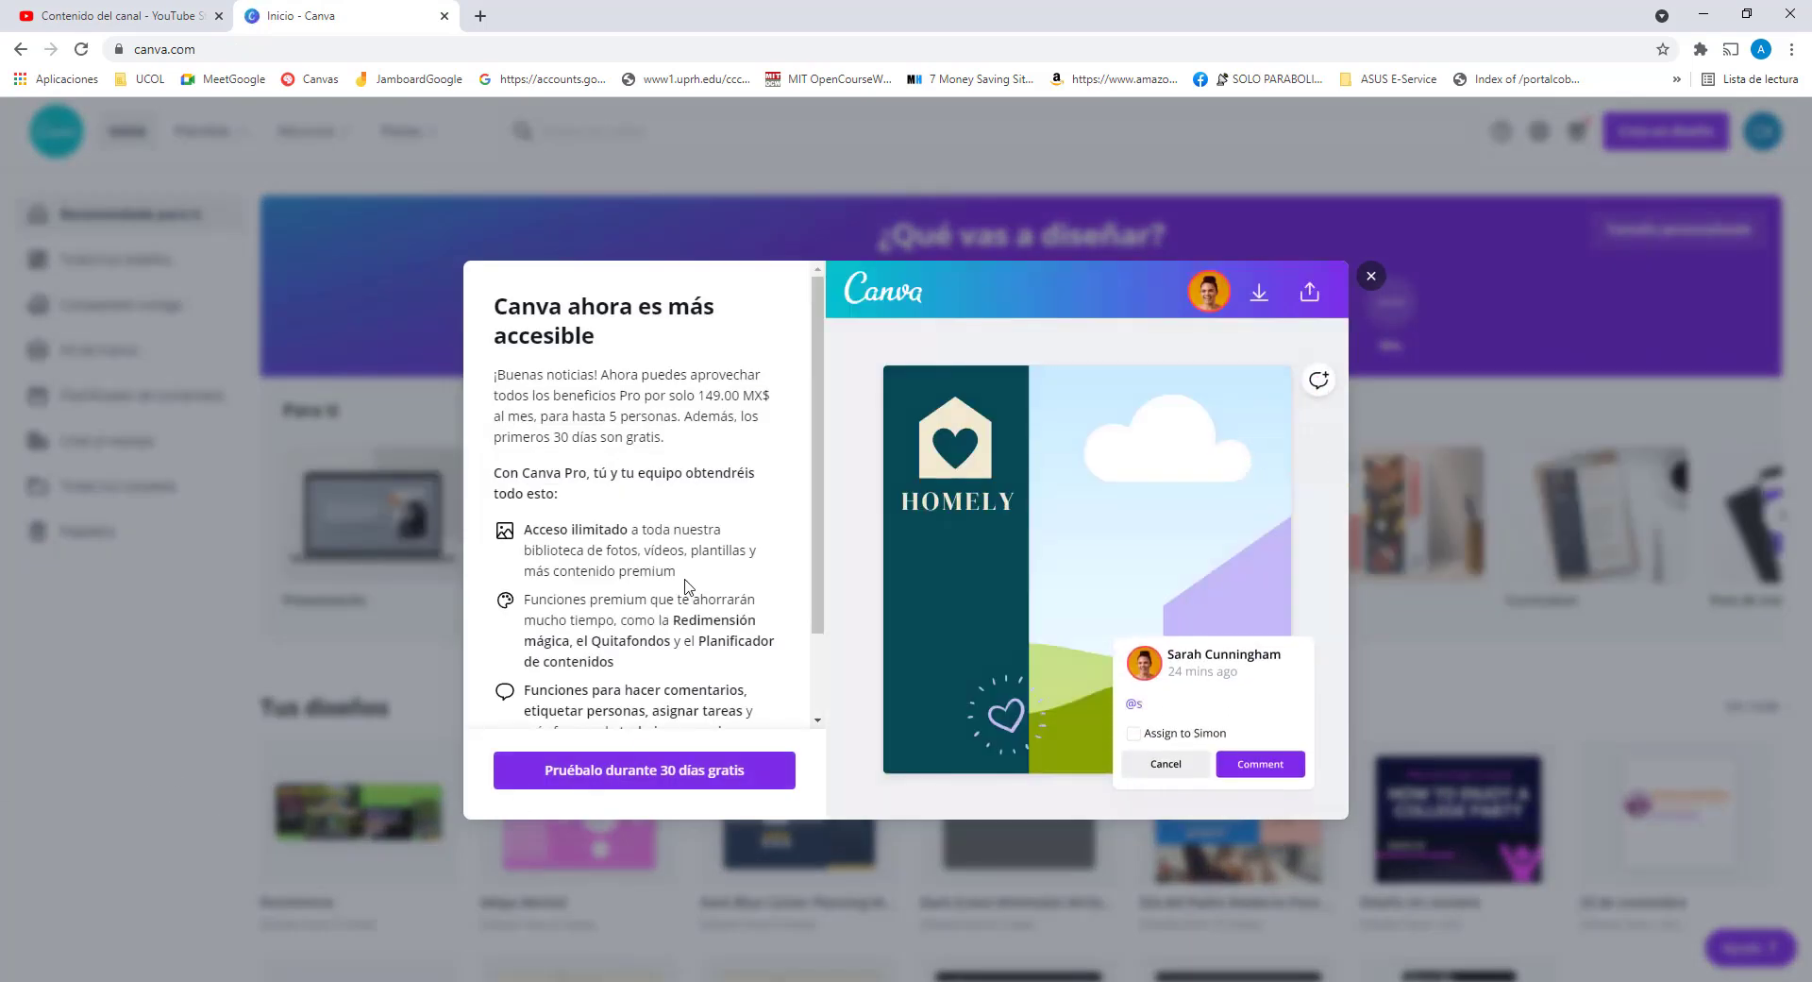
pyautogui.scroll(-2, 641, 415)
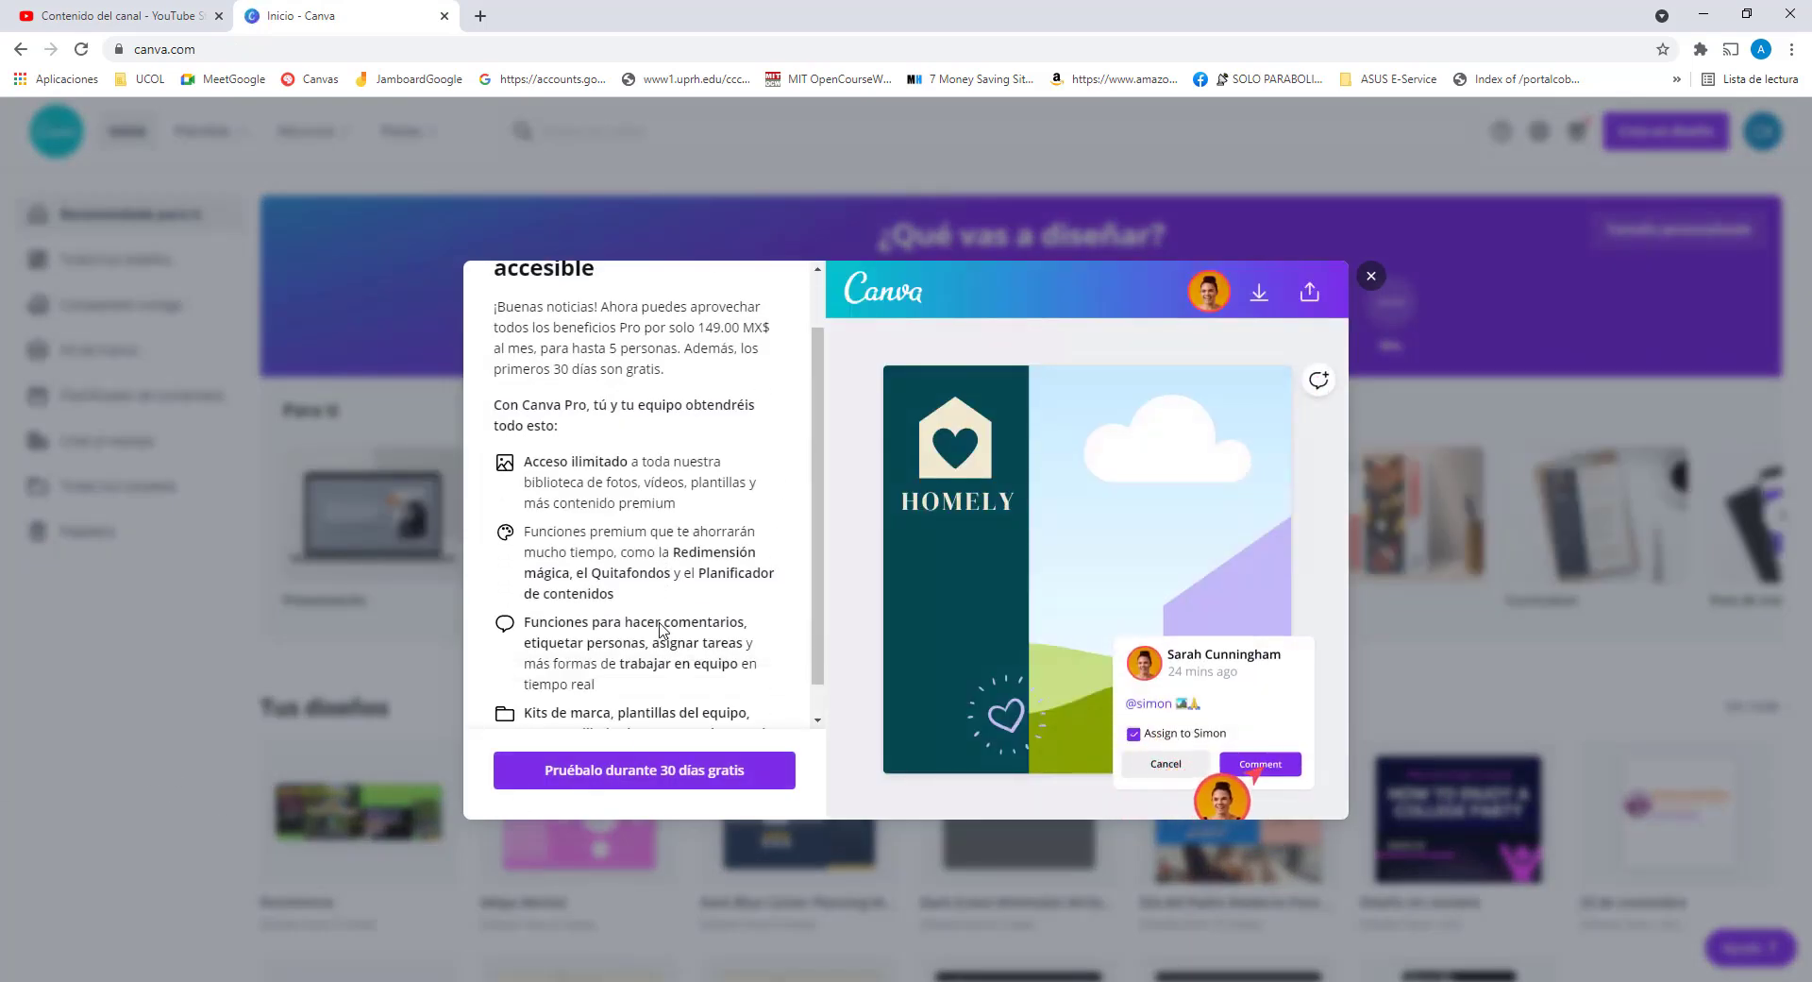
pyautogui.scroll(2, 664, 628)
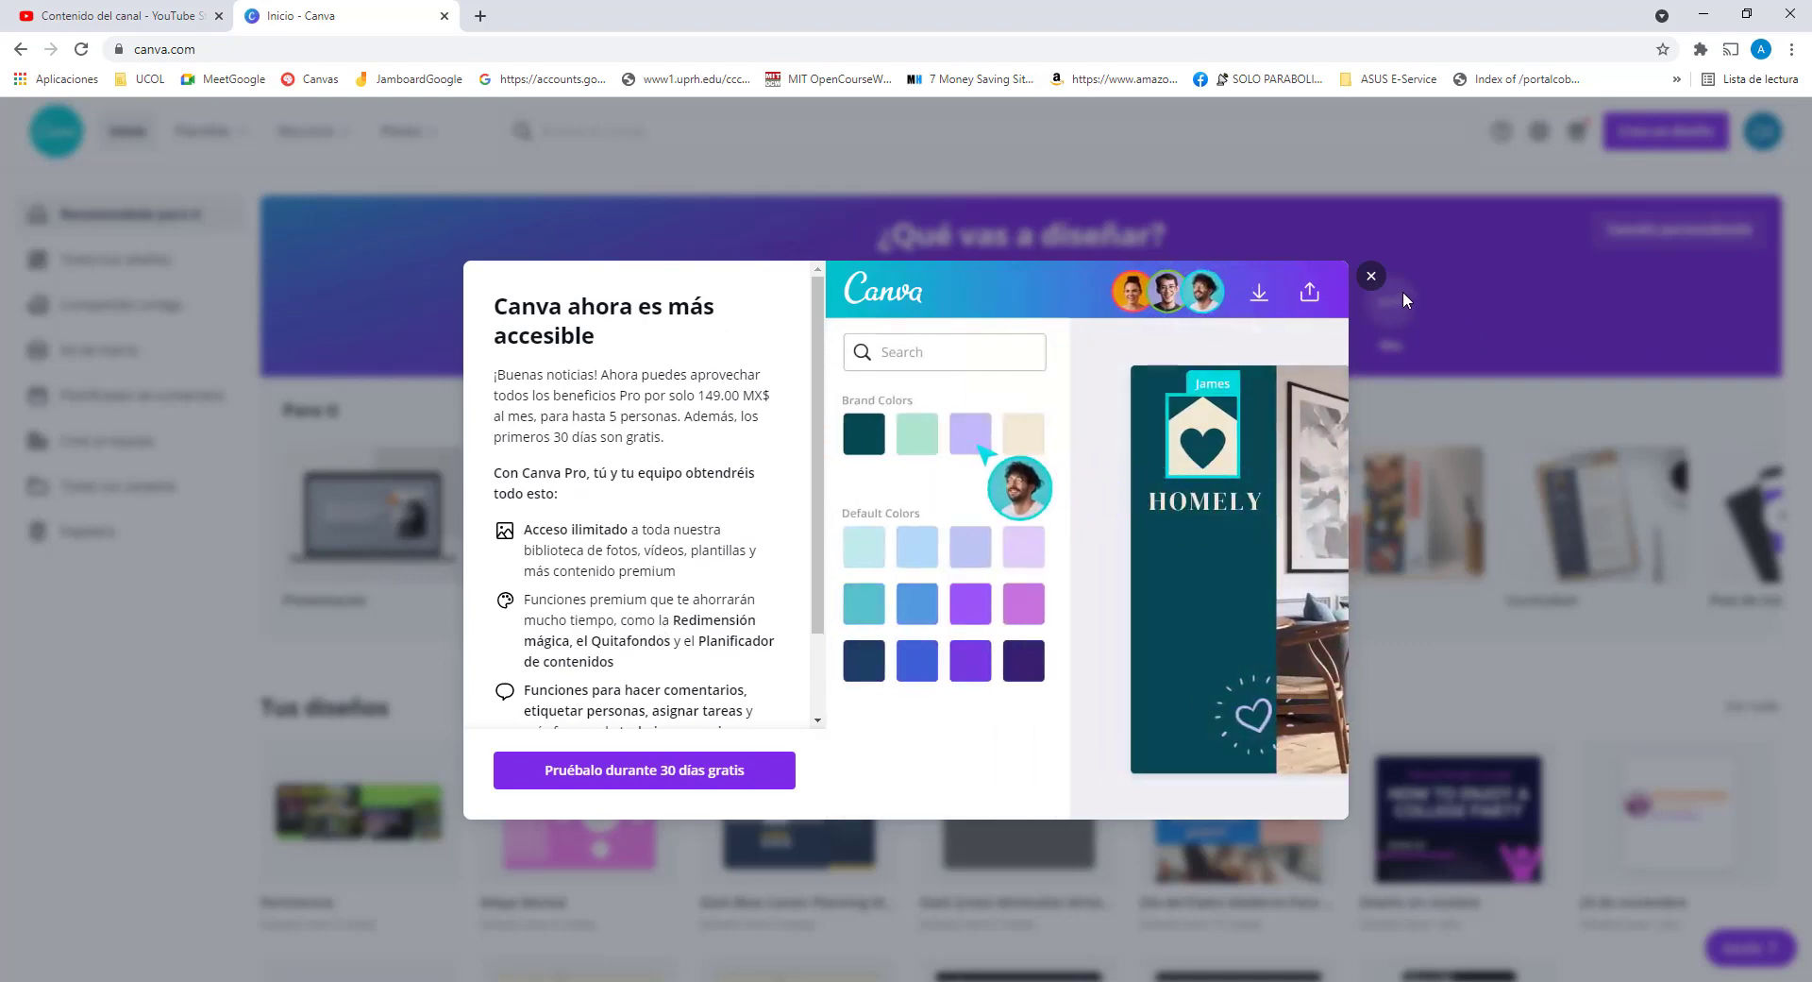
# Close the Canva Pro offer and look over the home page's design-type thumbnails.
pyautogui.click(1374, 277)
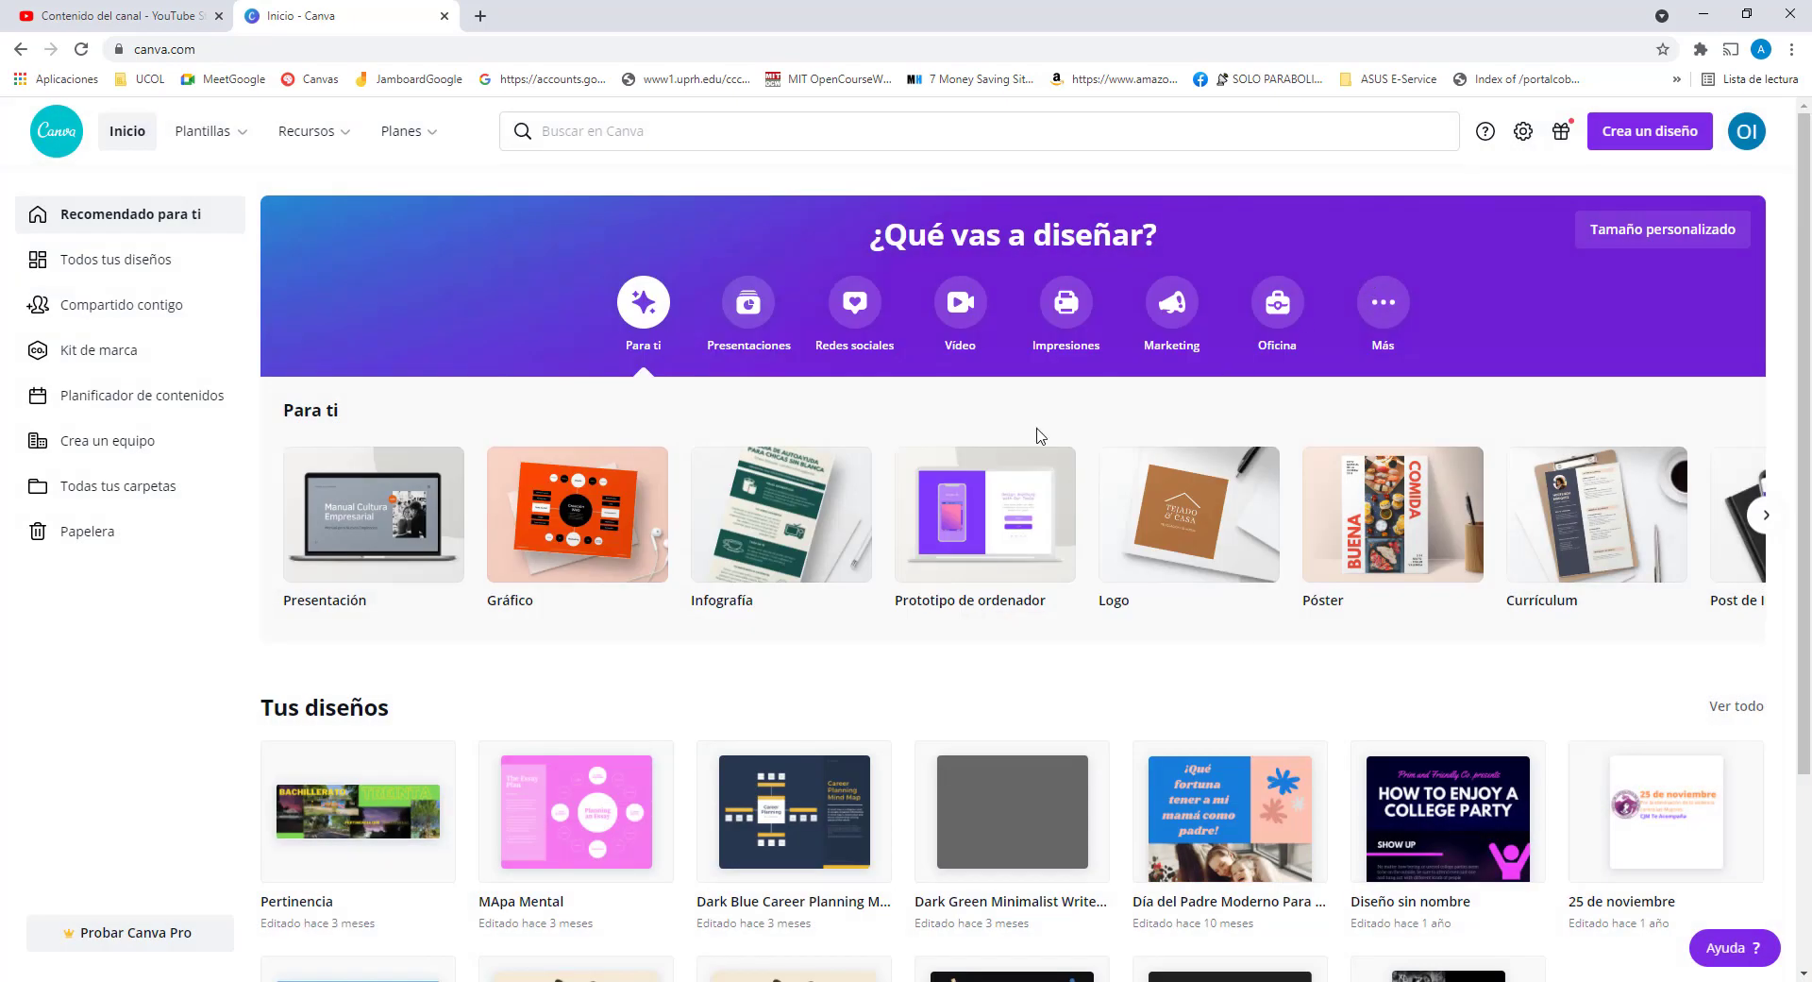
pyautogui.moveTo(756, 587)
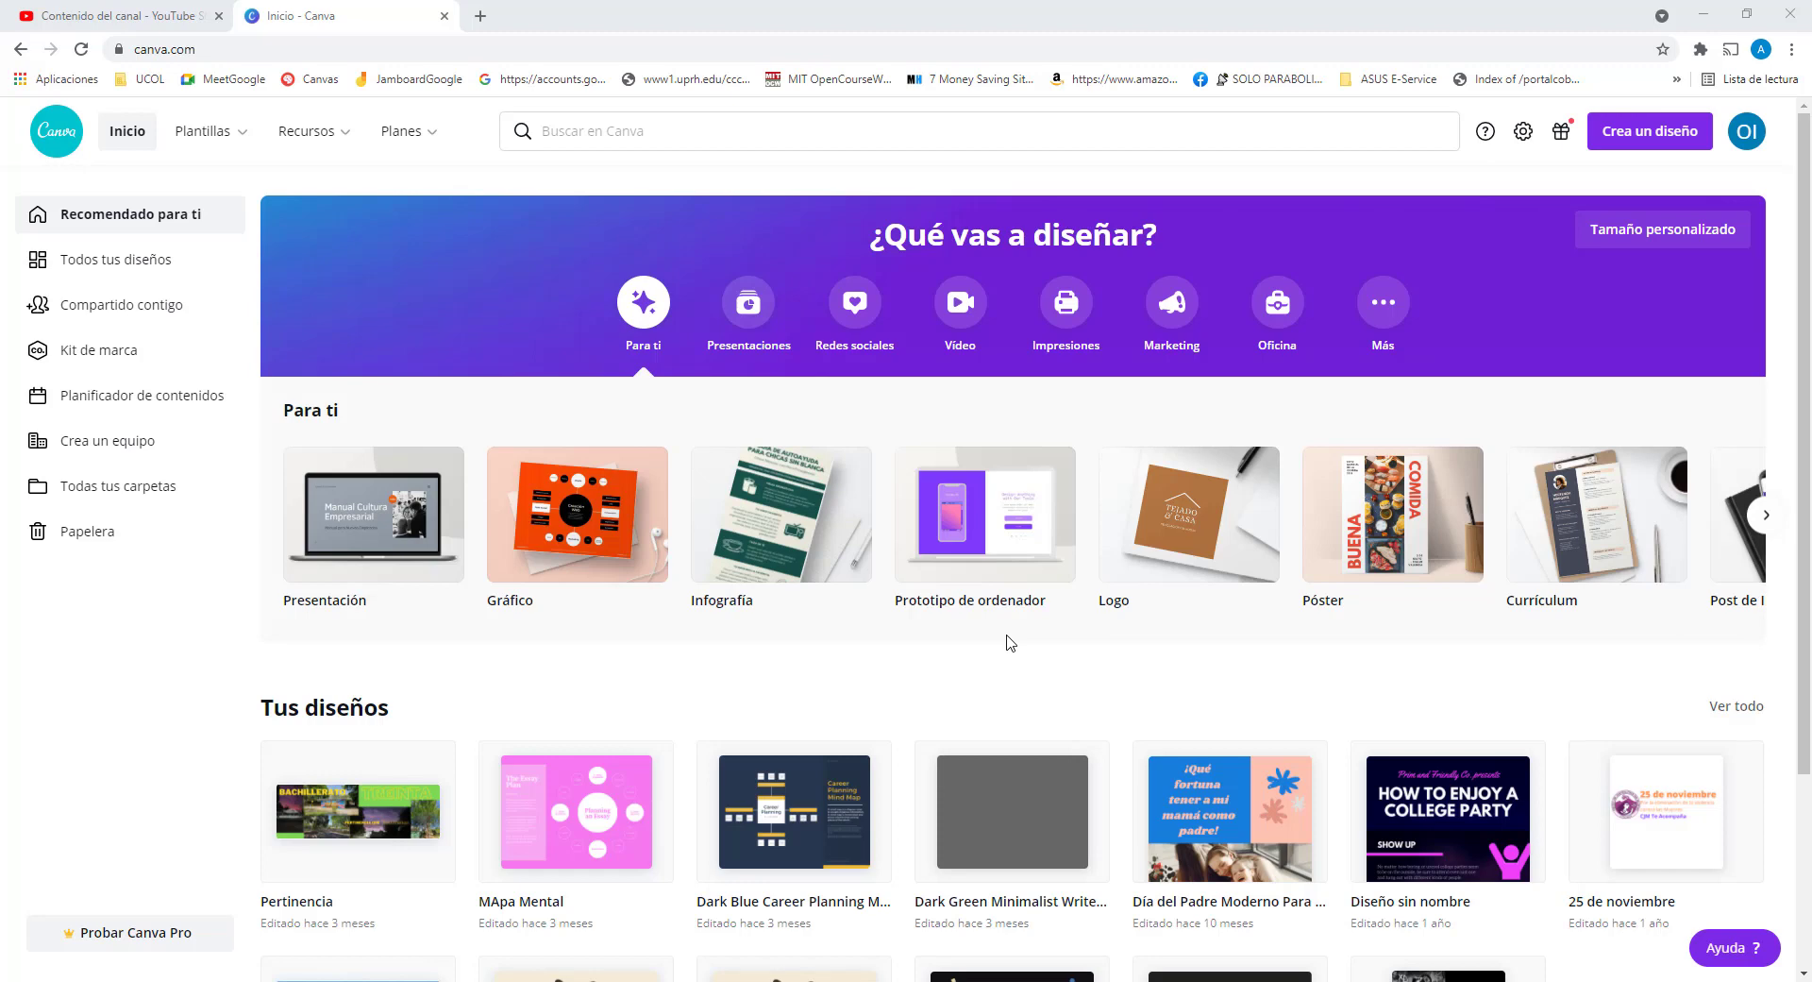
pyautogui.moveTo(401, 576)
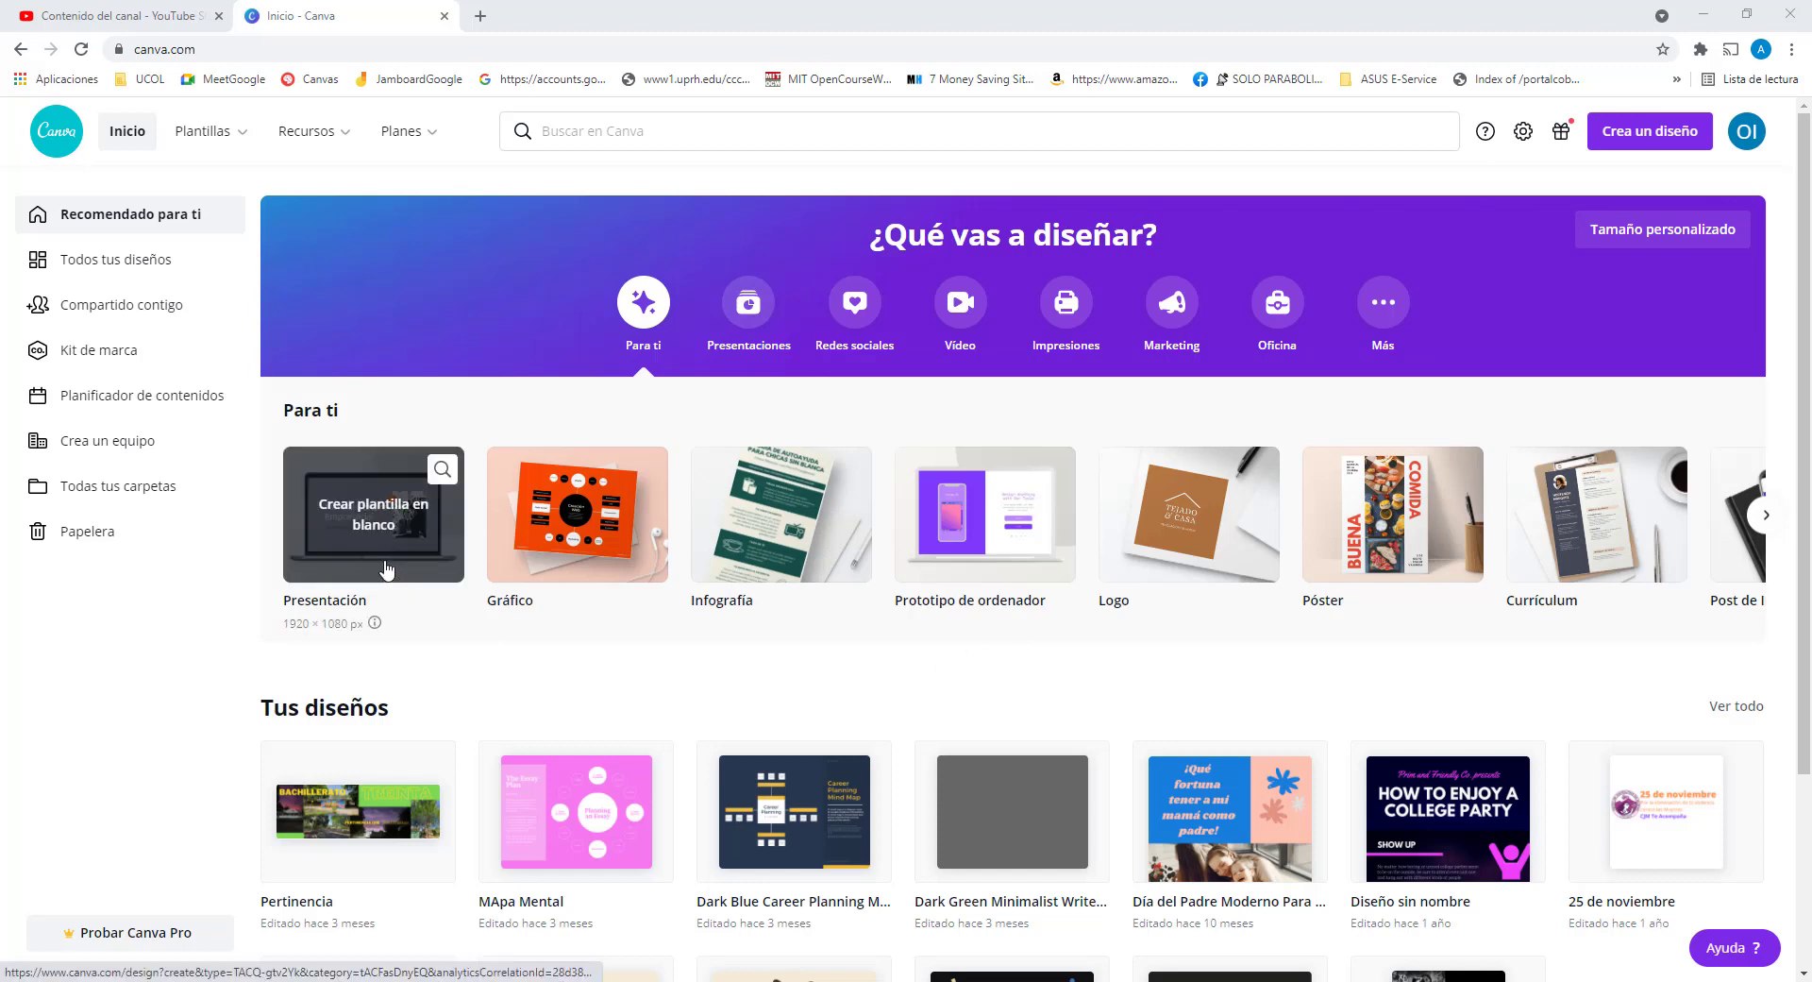
pyautogui.moveTo(635, 549)
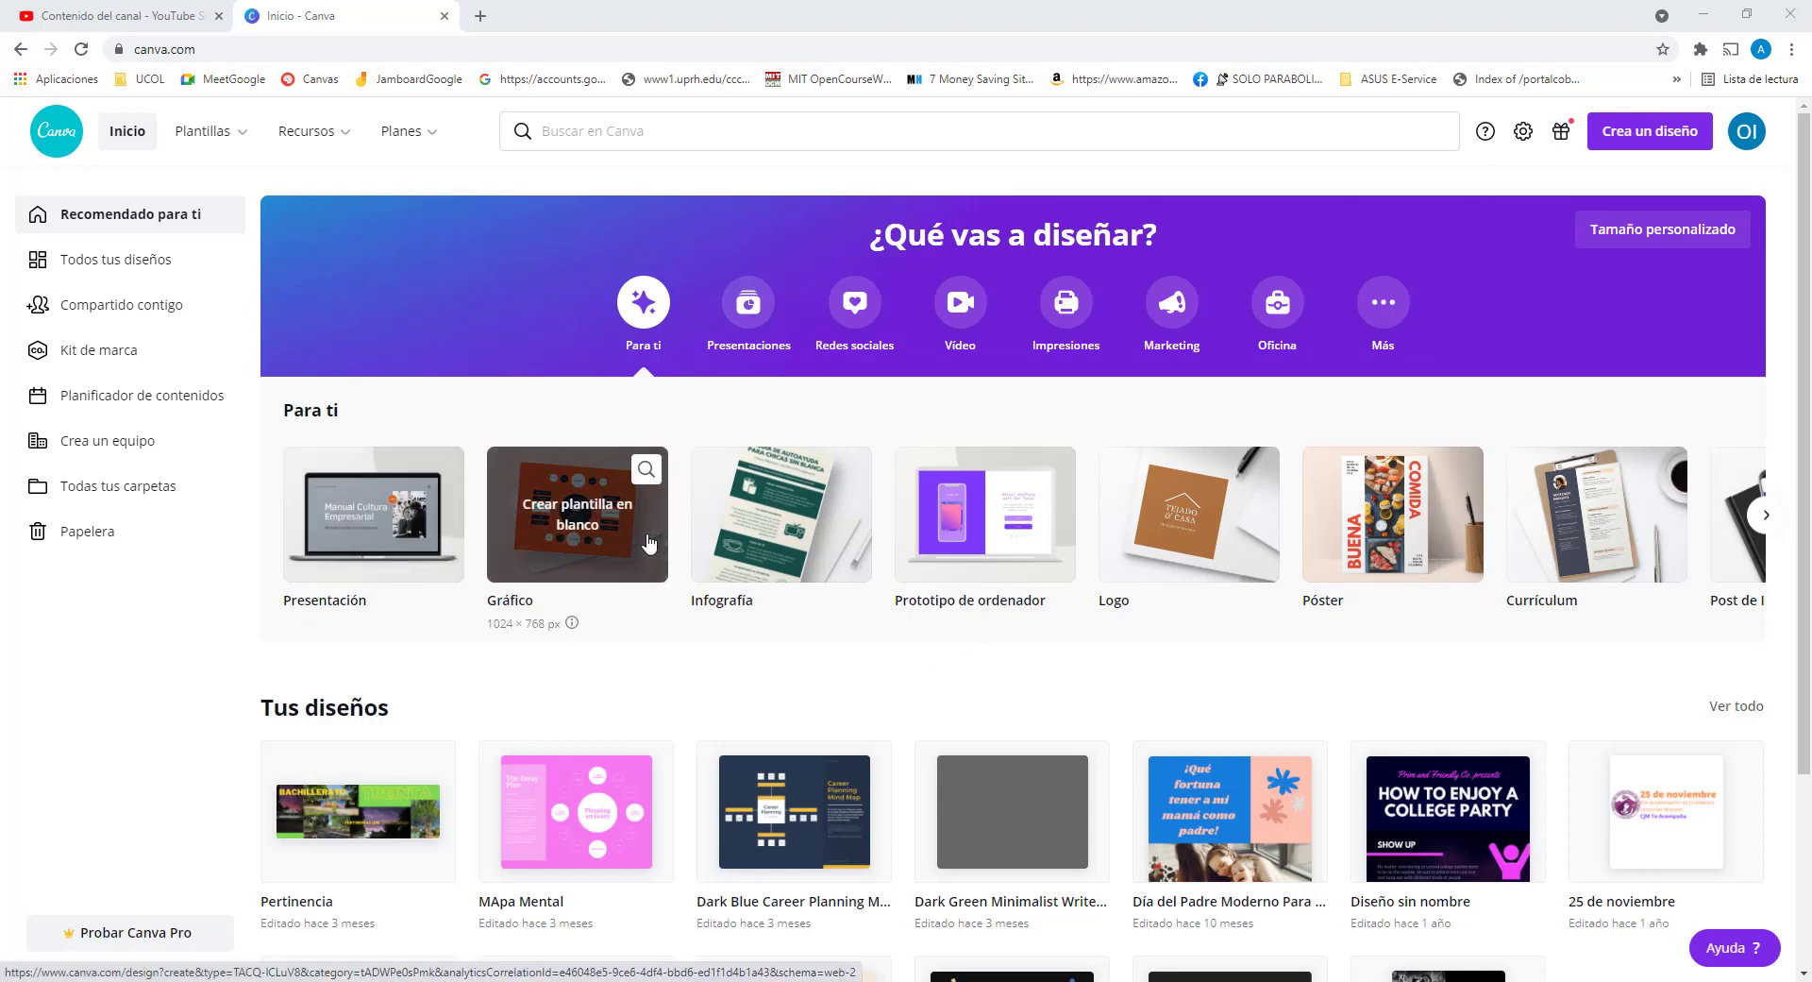
pyautogui.moveTo(794, 561)
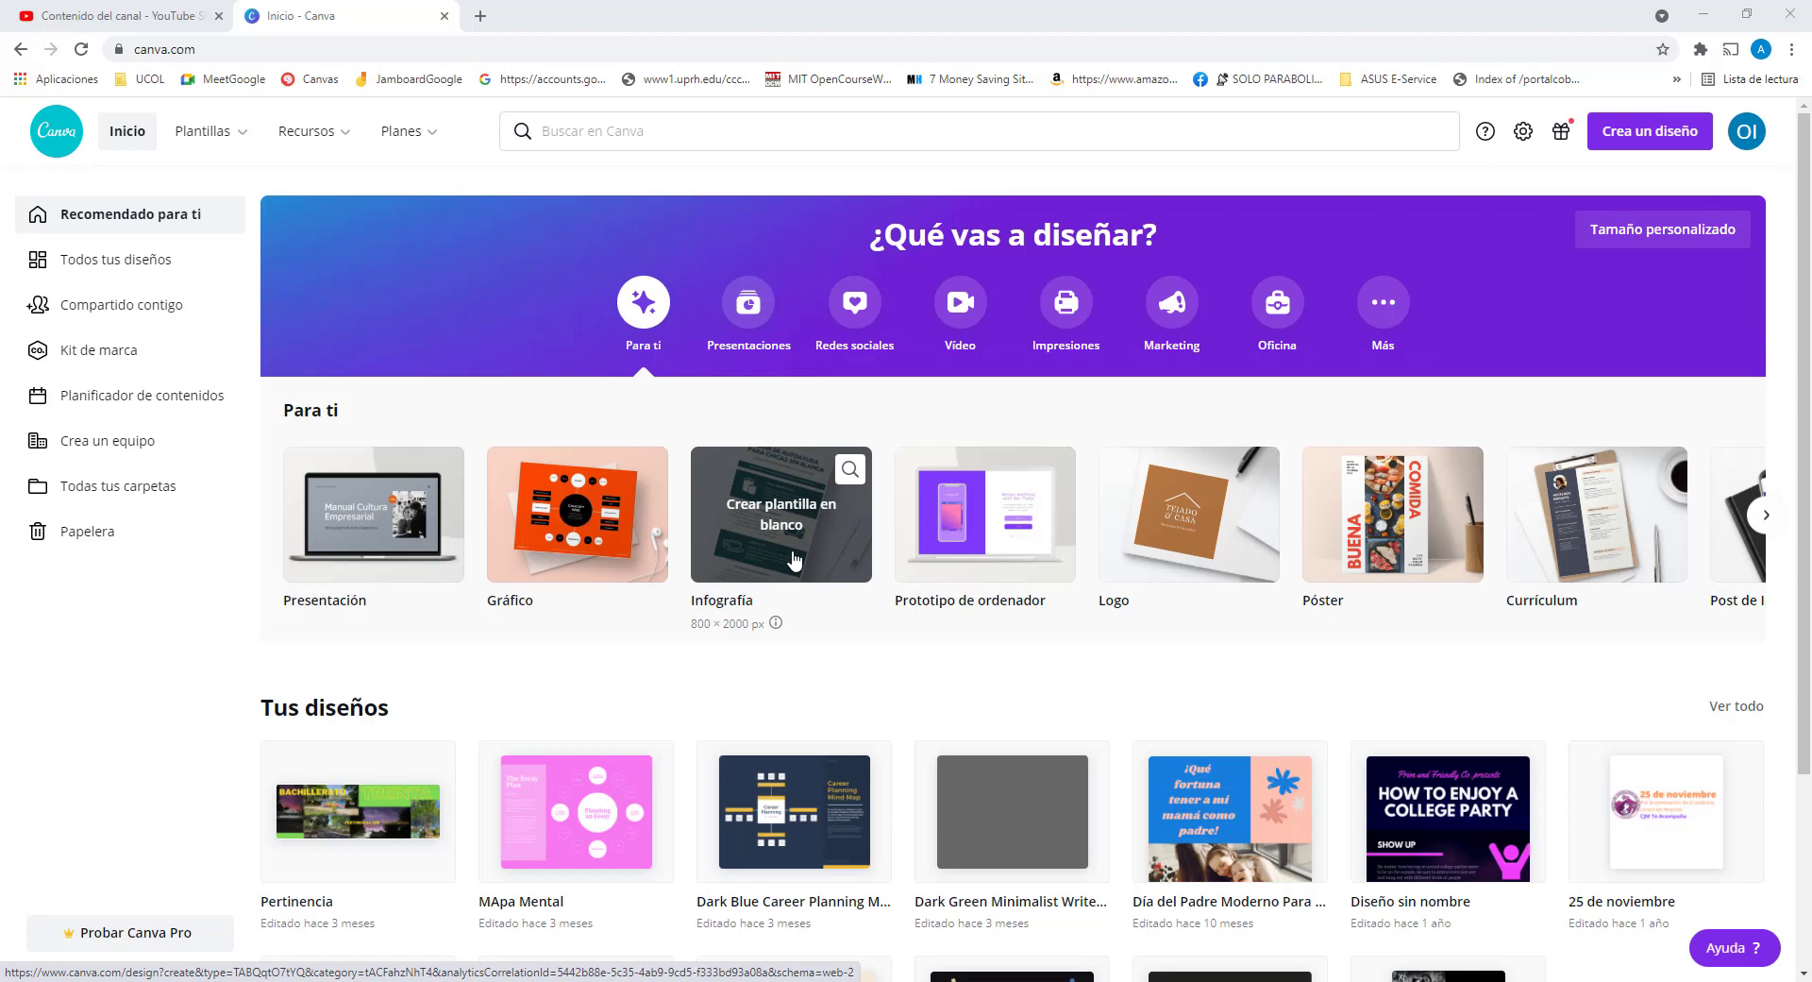
pyautogui.moveTo(963, 555)
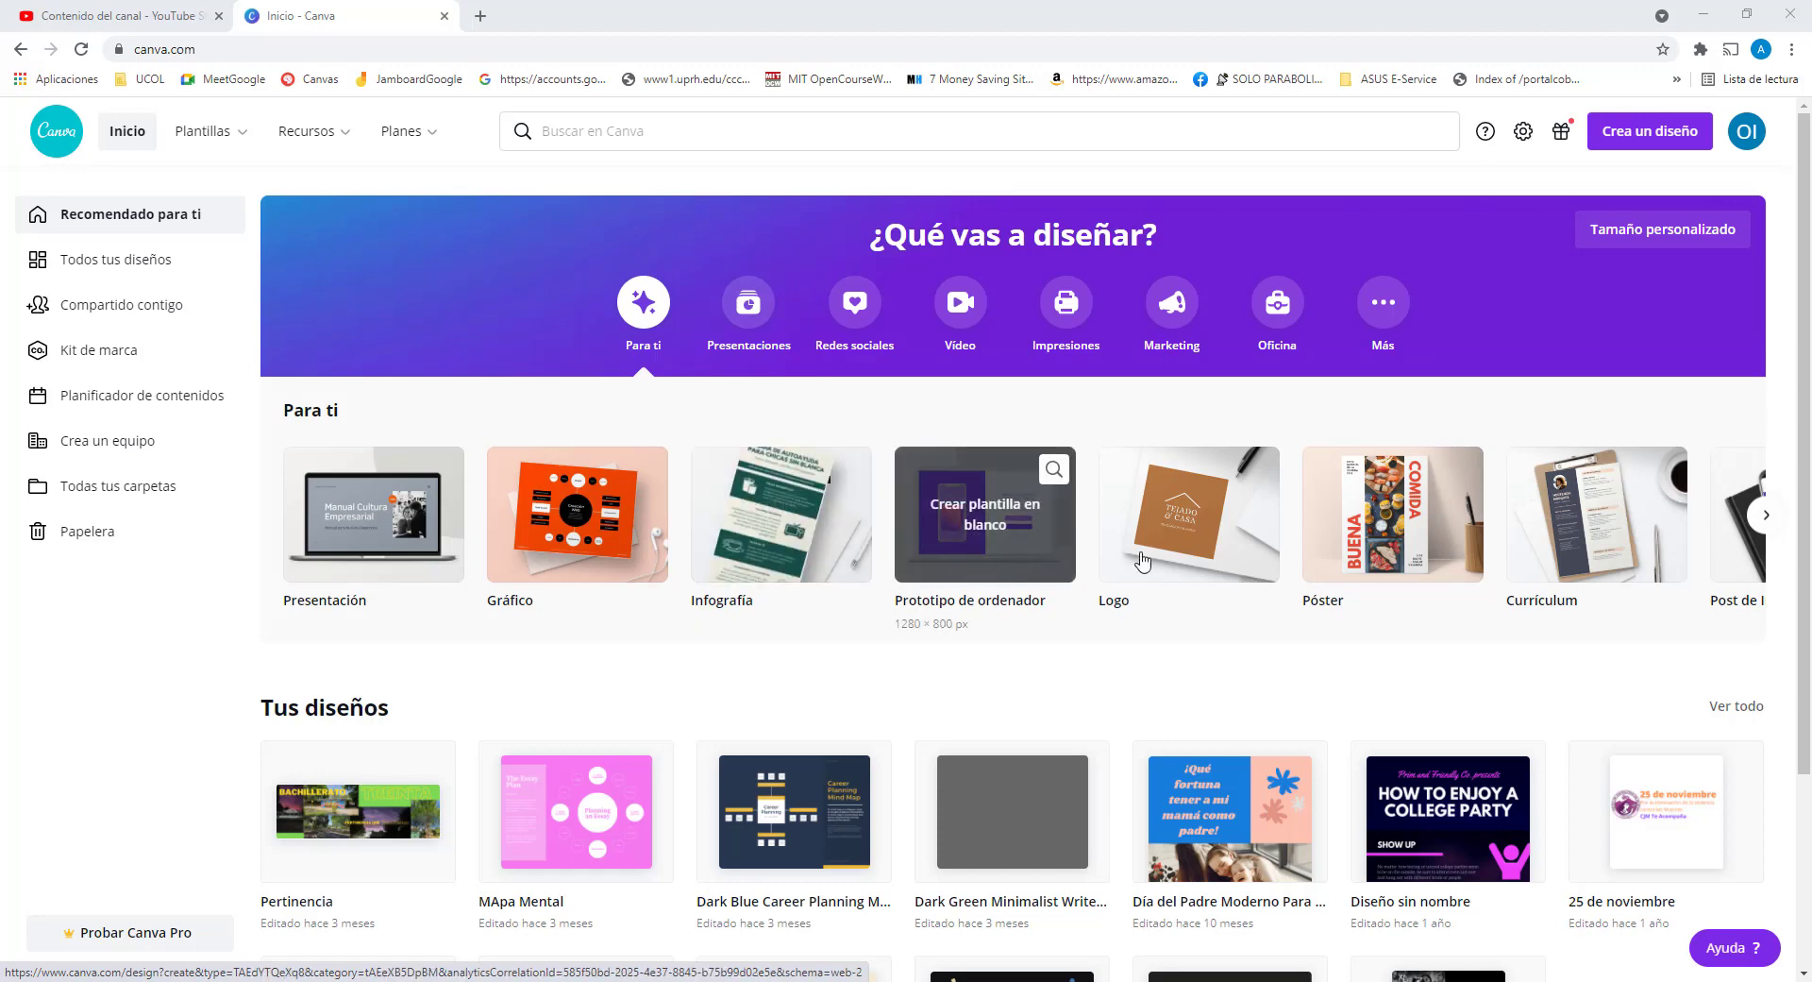
pyautogui.moveTo(1393, 545)
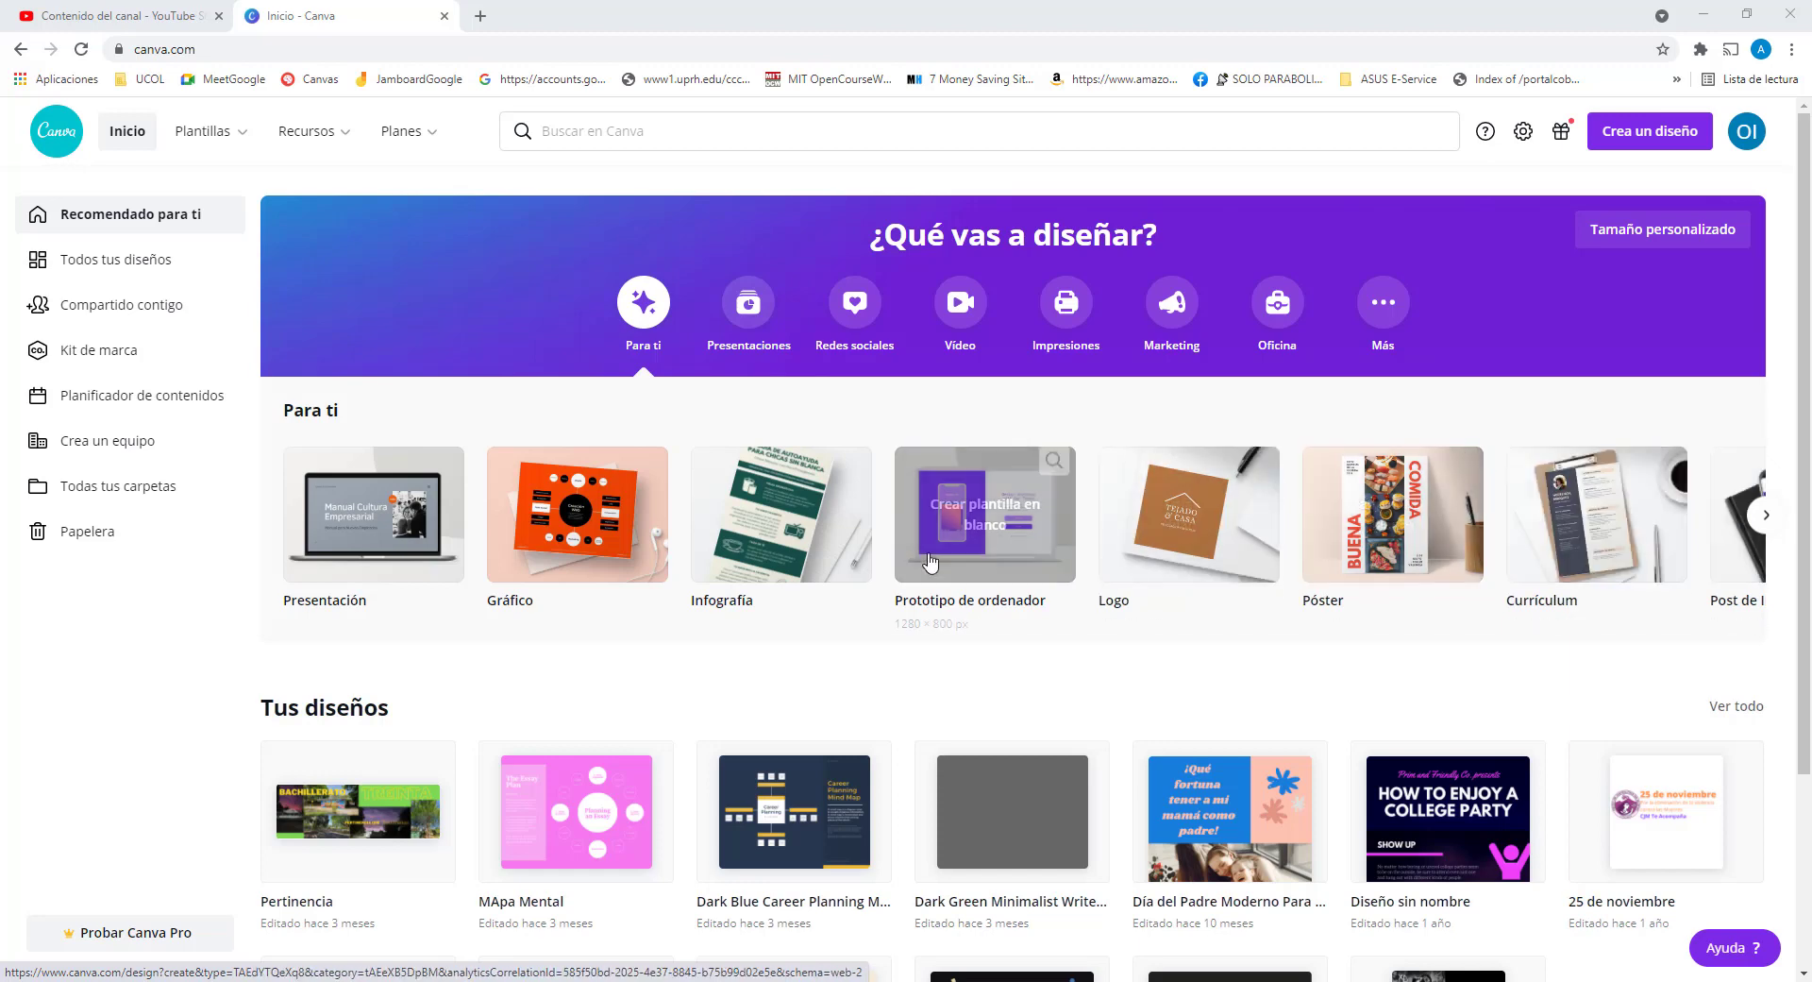
pyautogui.moveTo(555, 502)
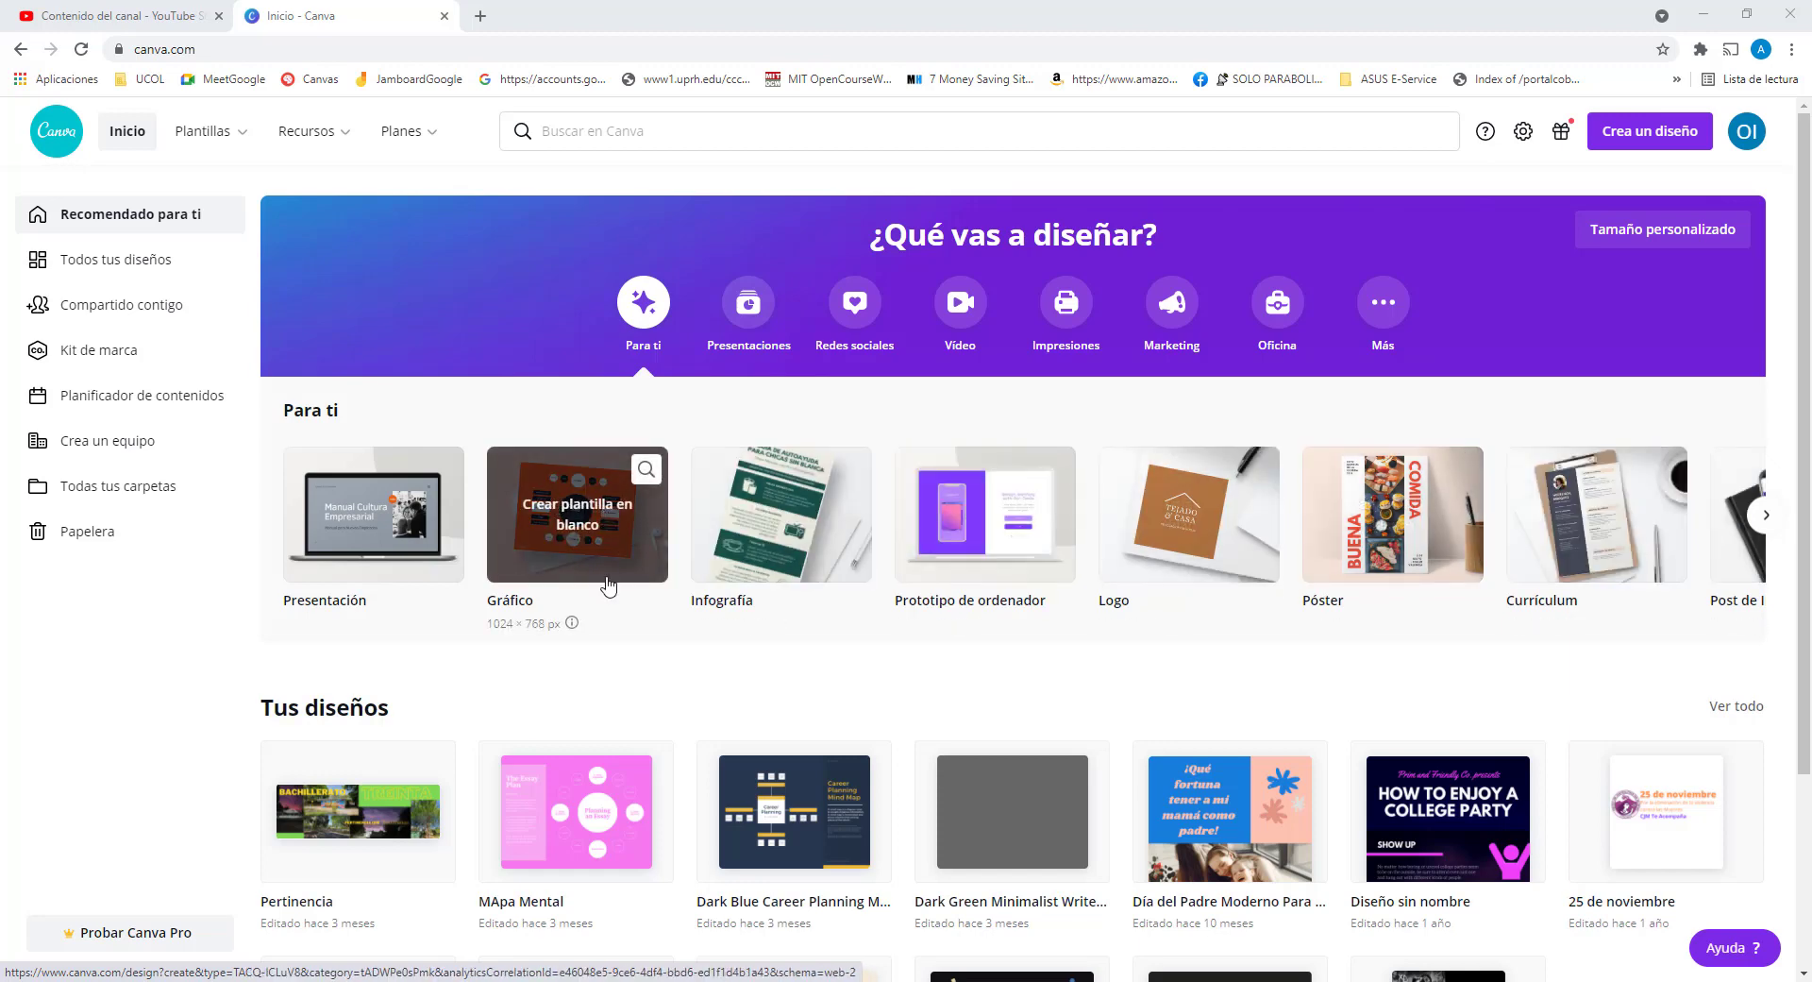
pyautogui.scroll(-2, 604, 585)
pyautogui.scroll(2, 642, 632)
# Create a blank Gráfico design, dismiss its welcome message, and go back to Inicio.
pyautogui.click(573, 525)
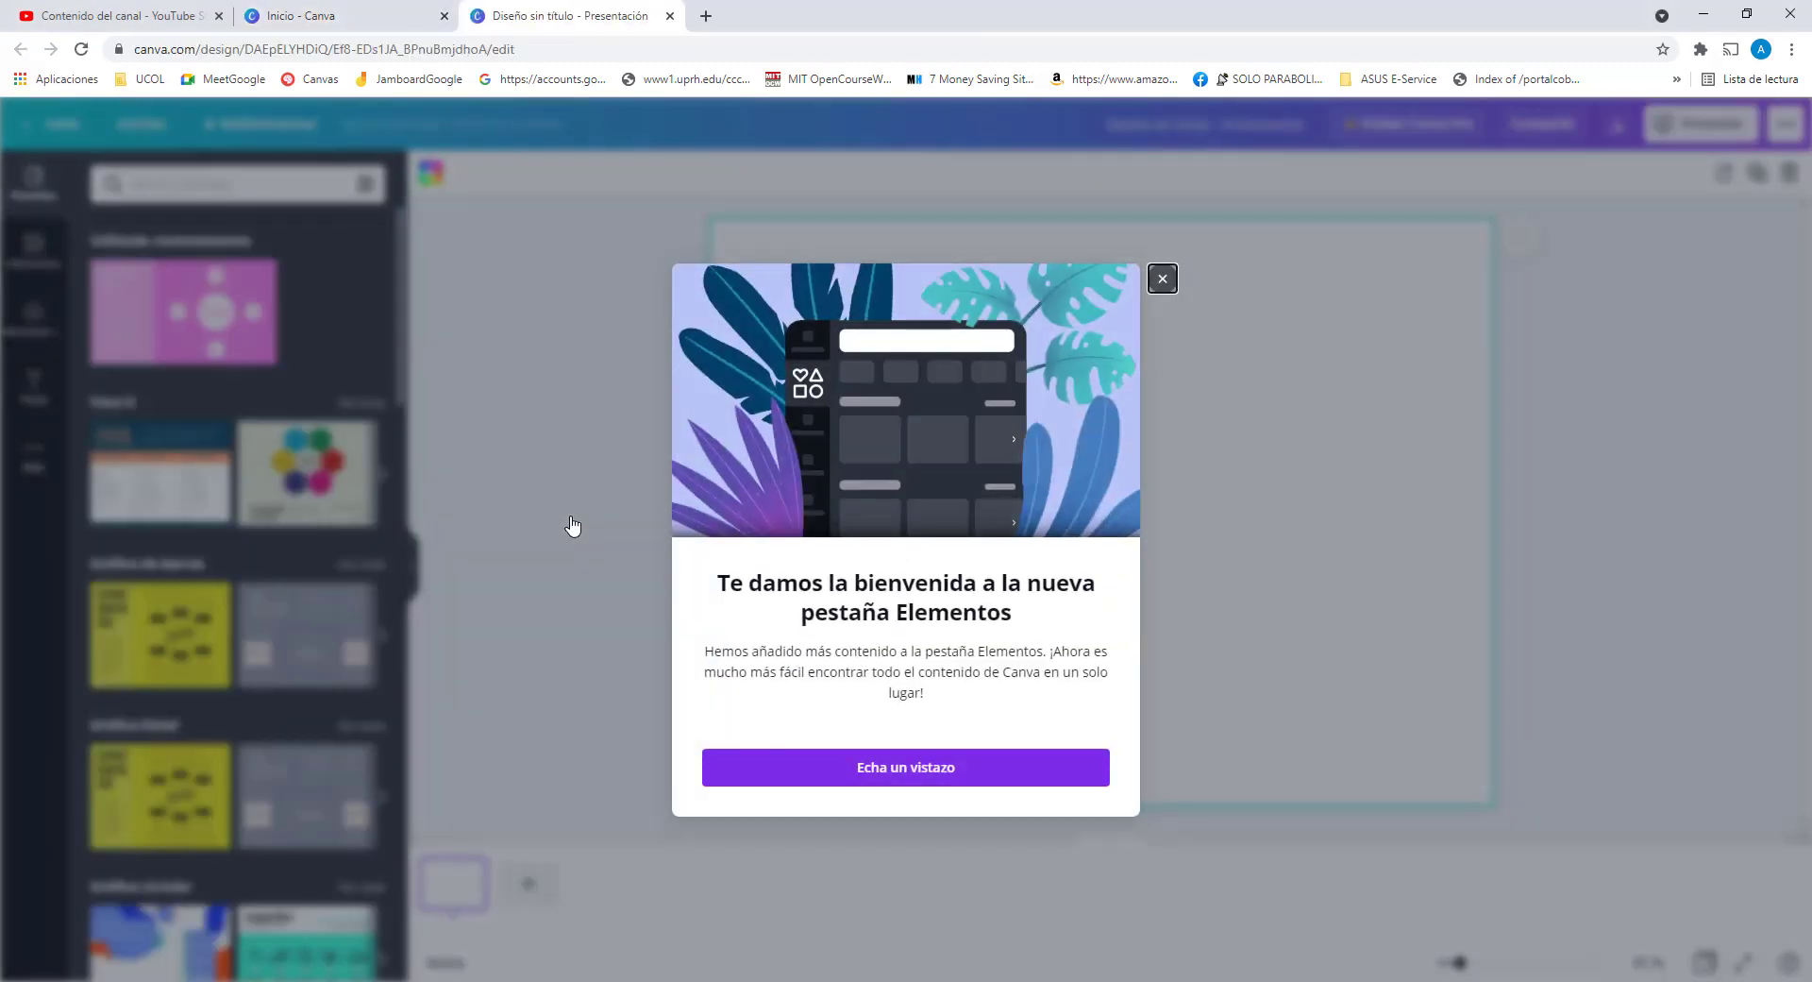
pyautogui.click(1161, 281)
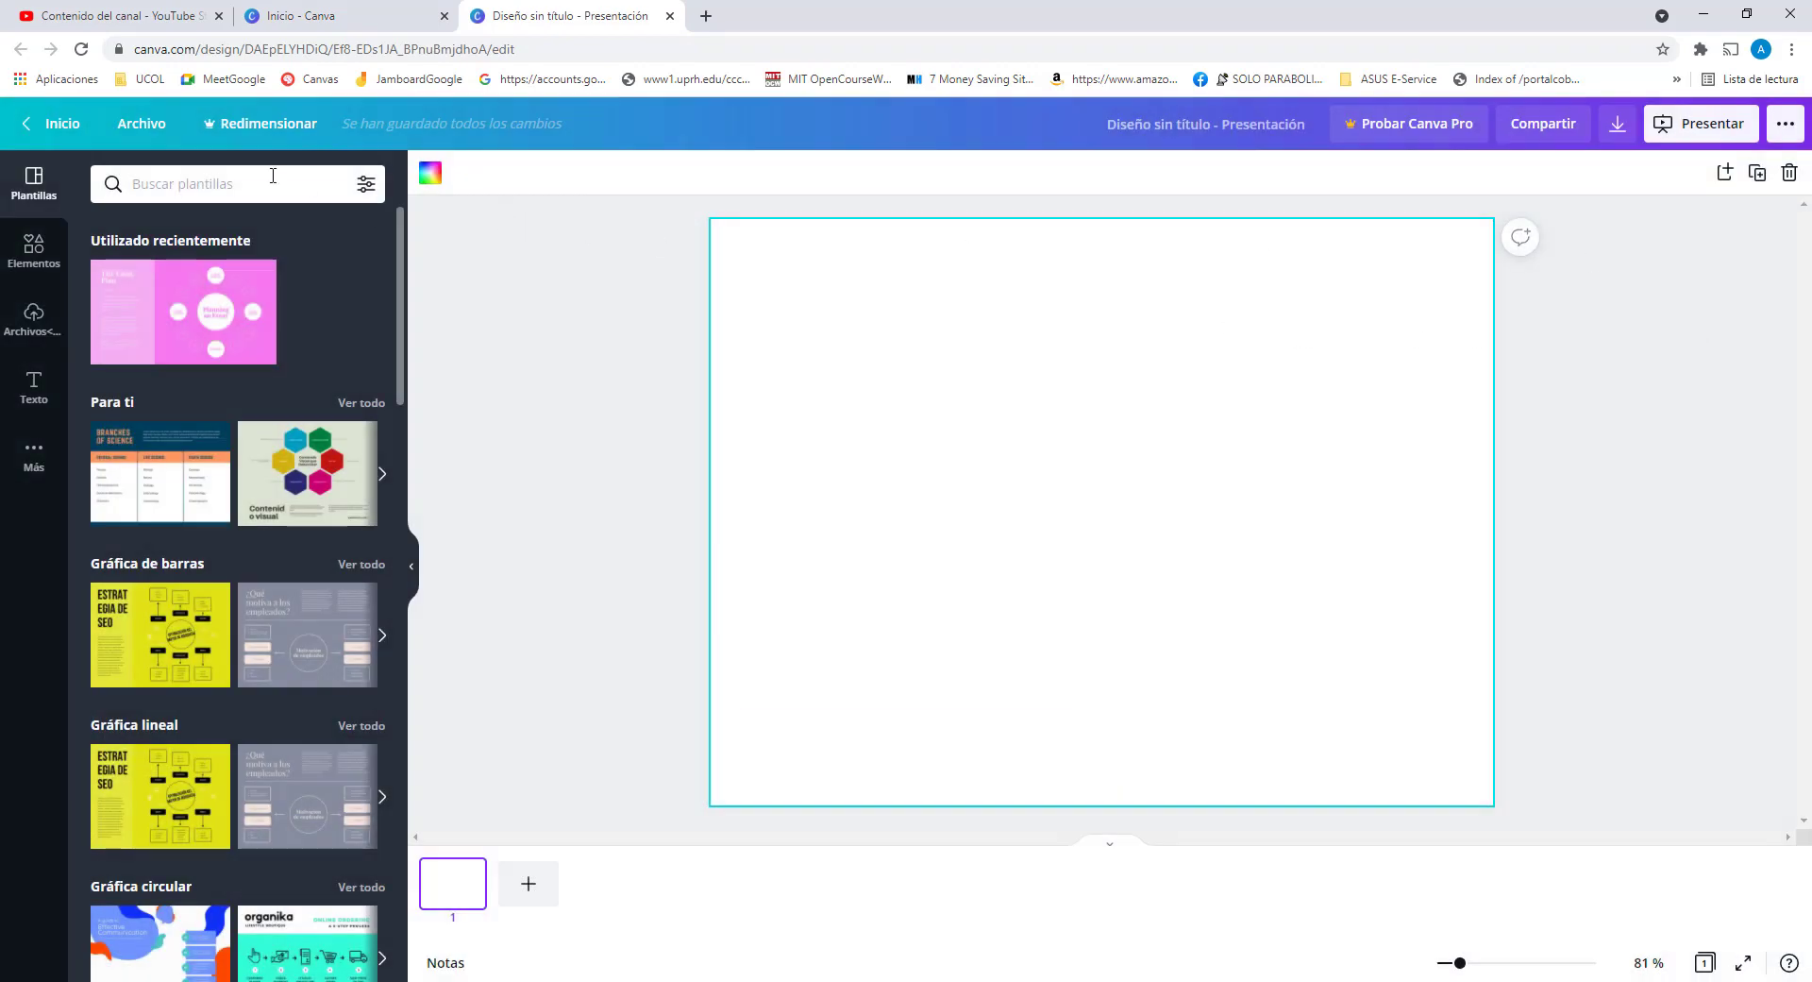
pyautogui.click(66, 124)
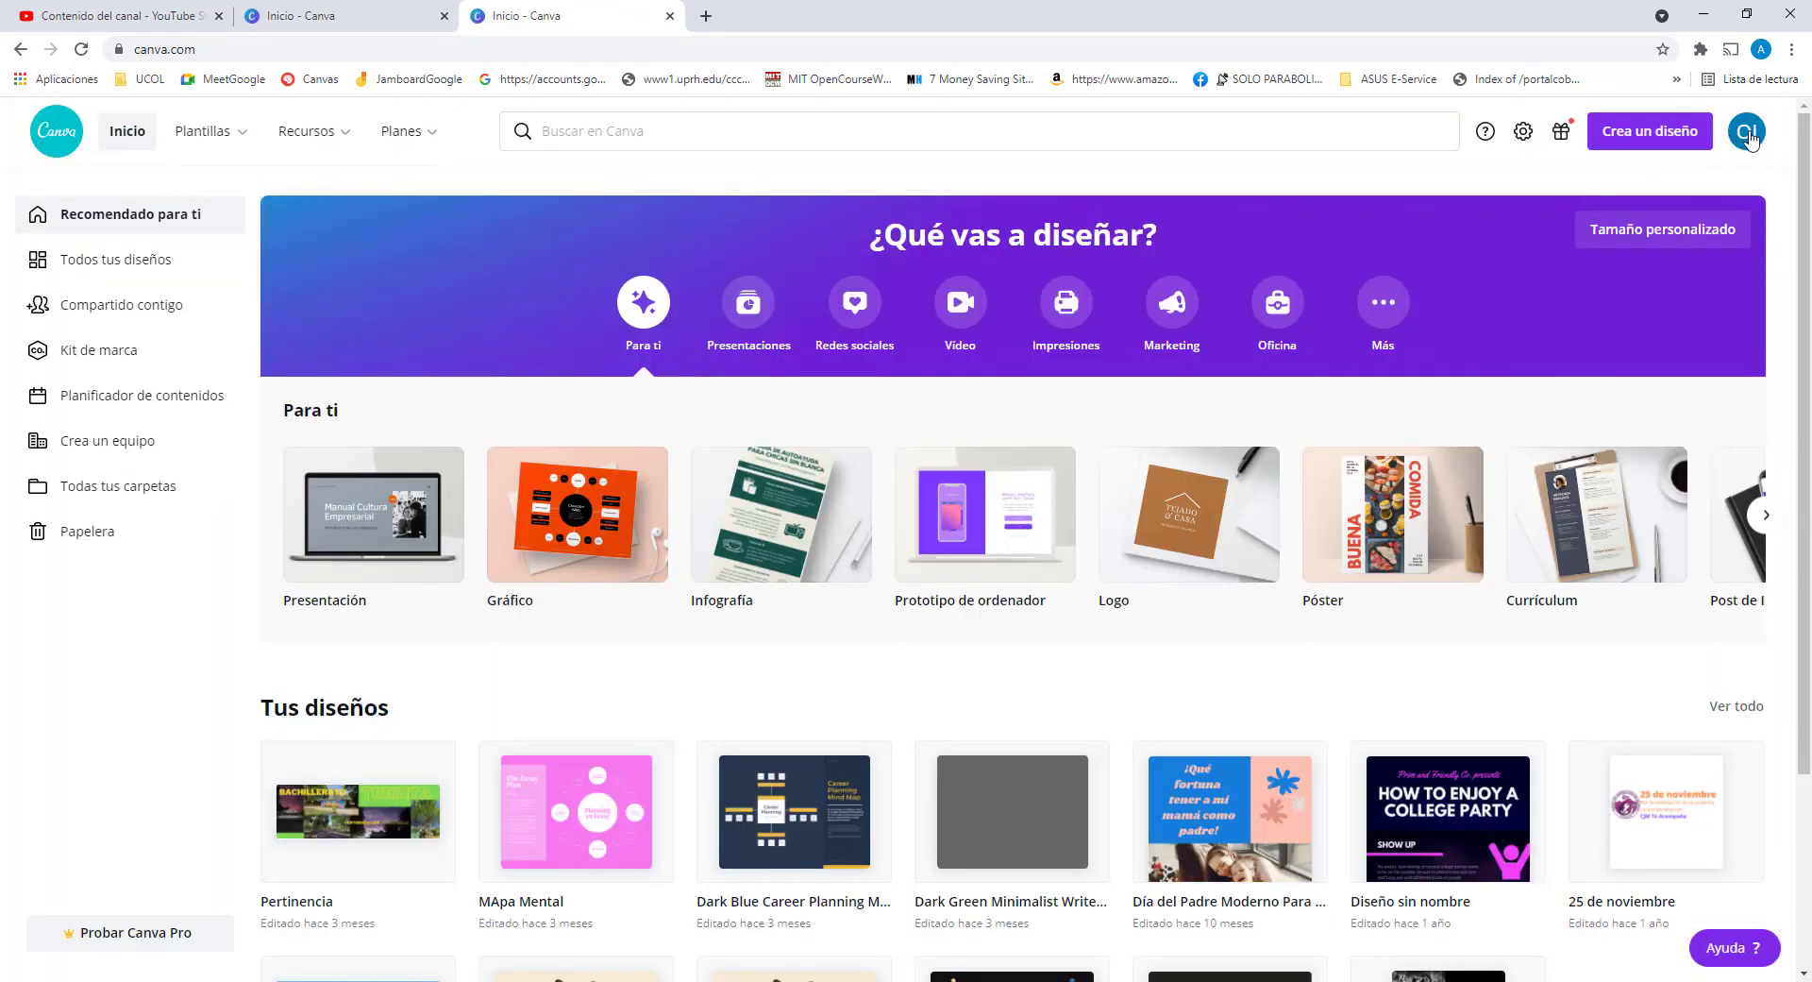
# Log out with Cerrar sesión from the avatar menu, then reload canva.com.
pyautogui.click(1748, 136)
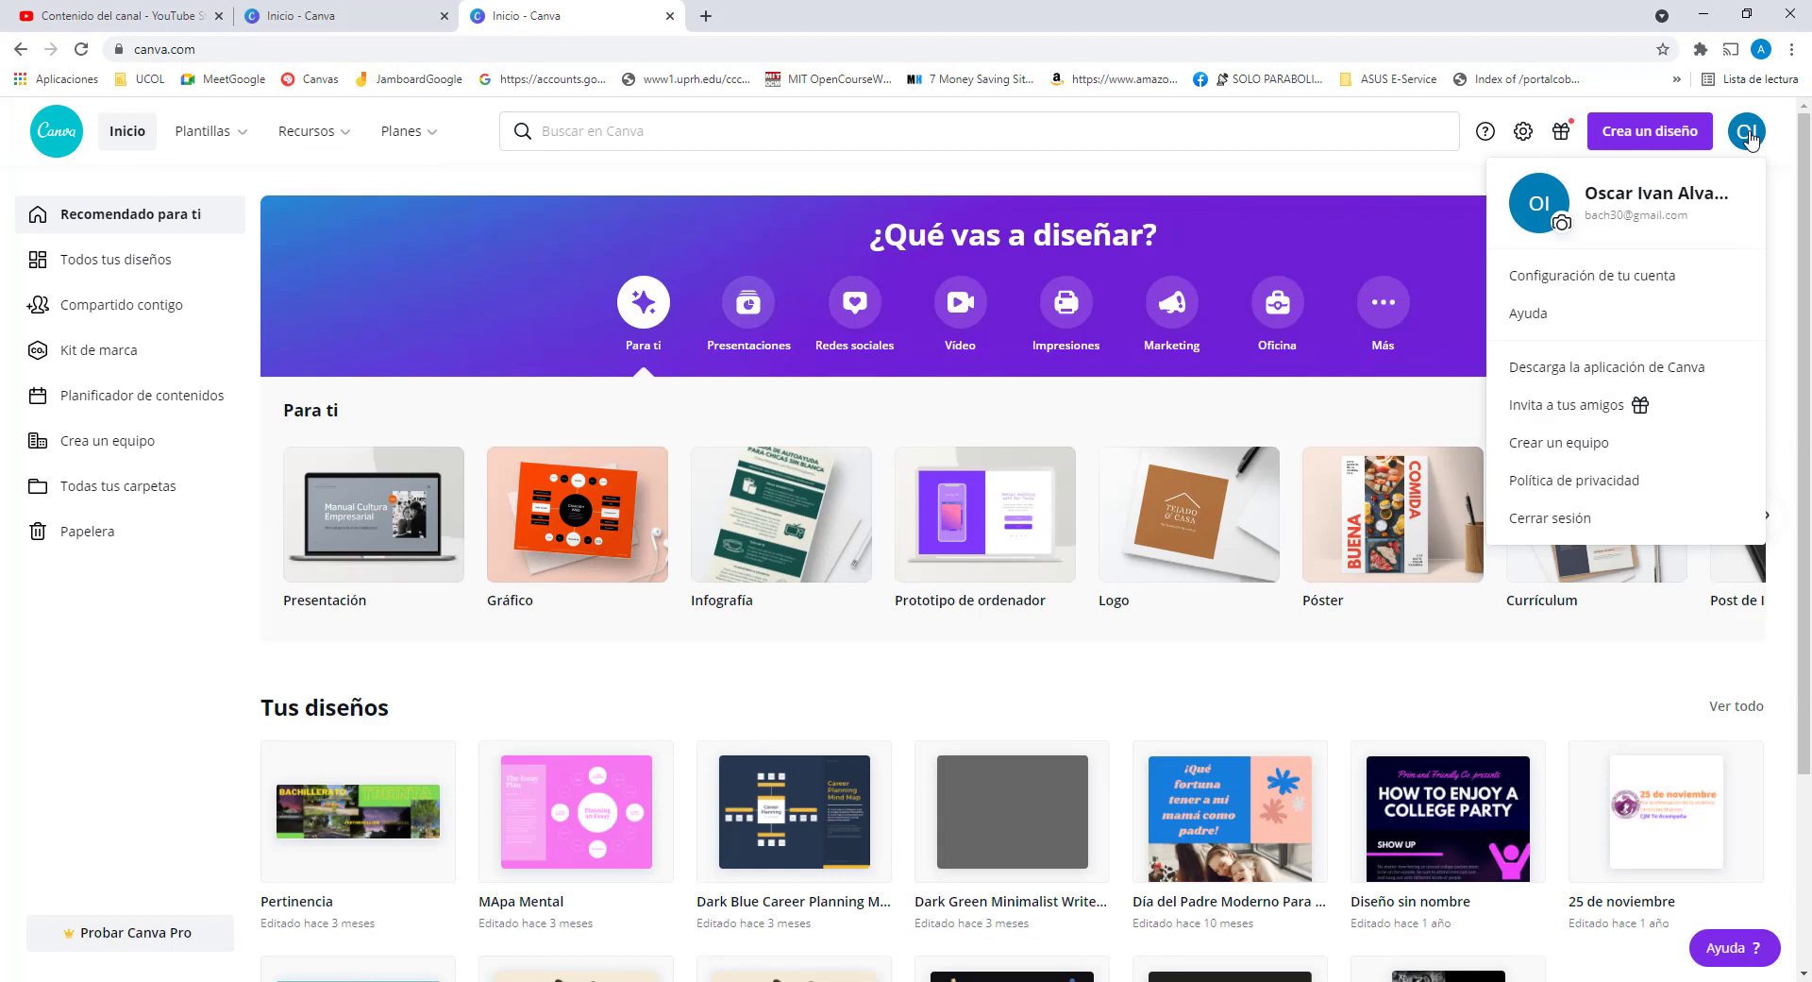
pyautogui.click(1584, 520)
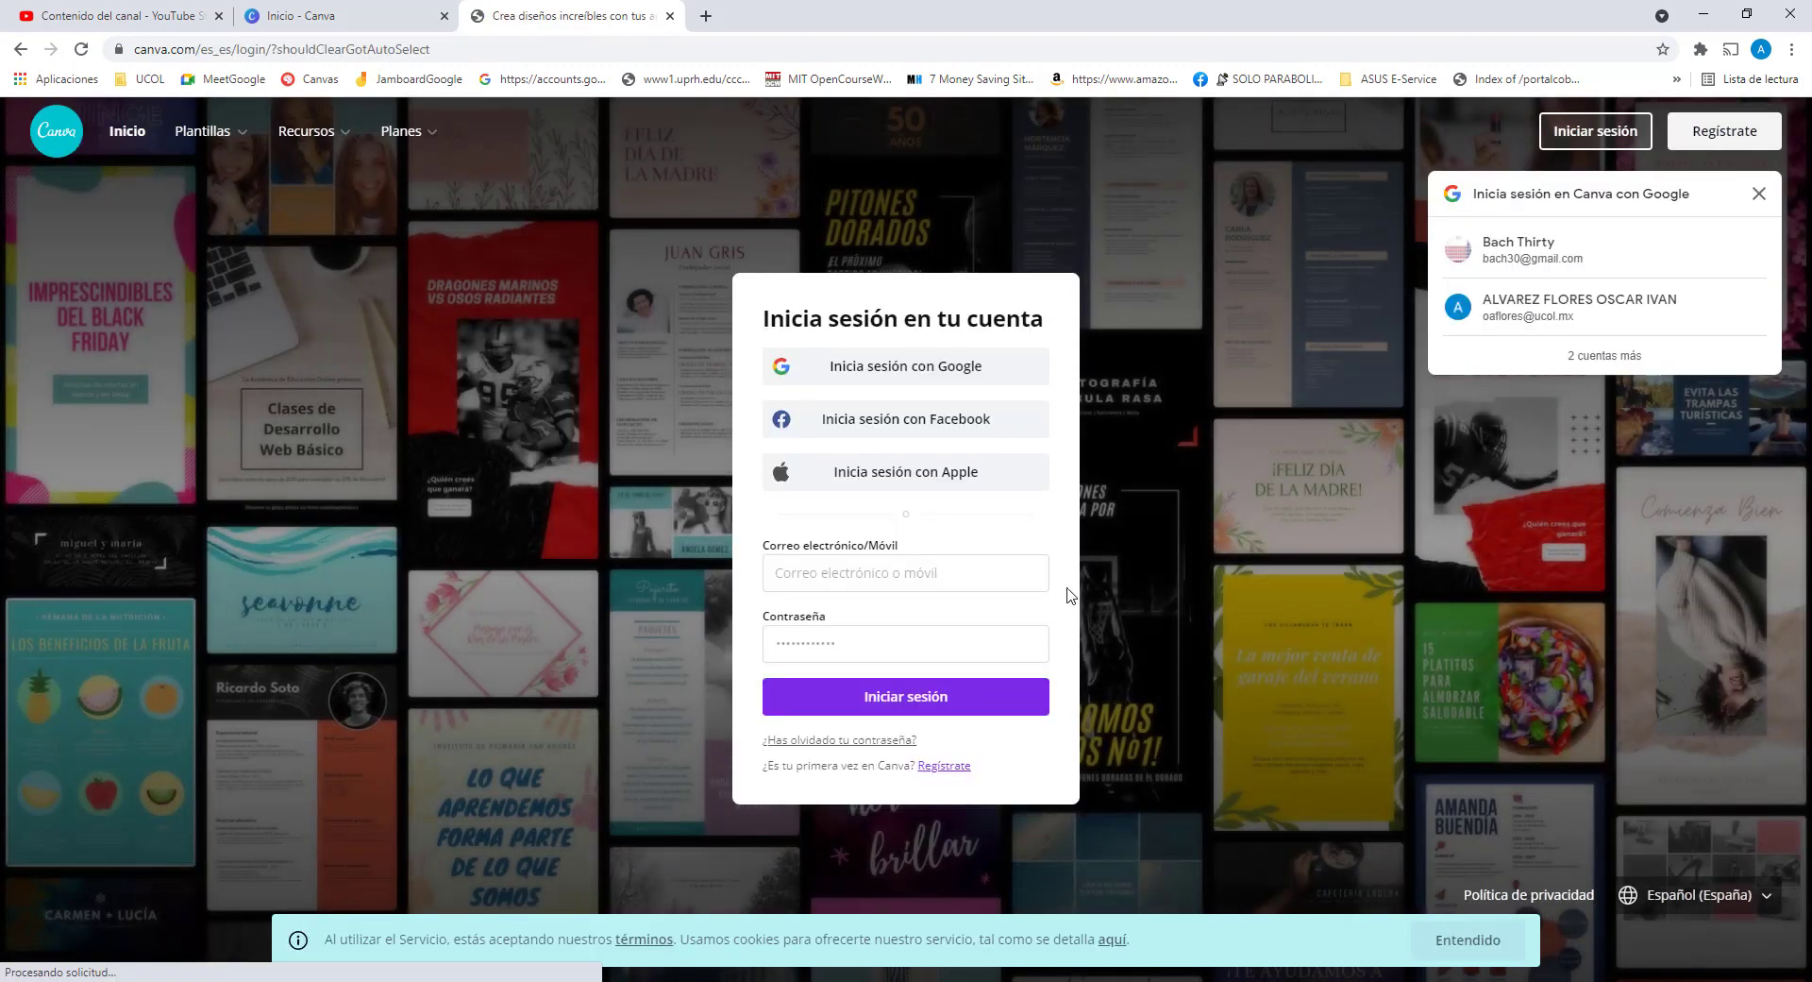
pyautogui.click(274, 49)
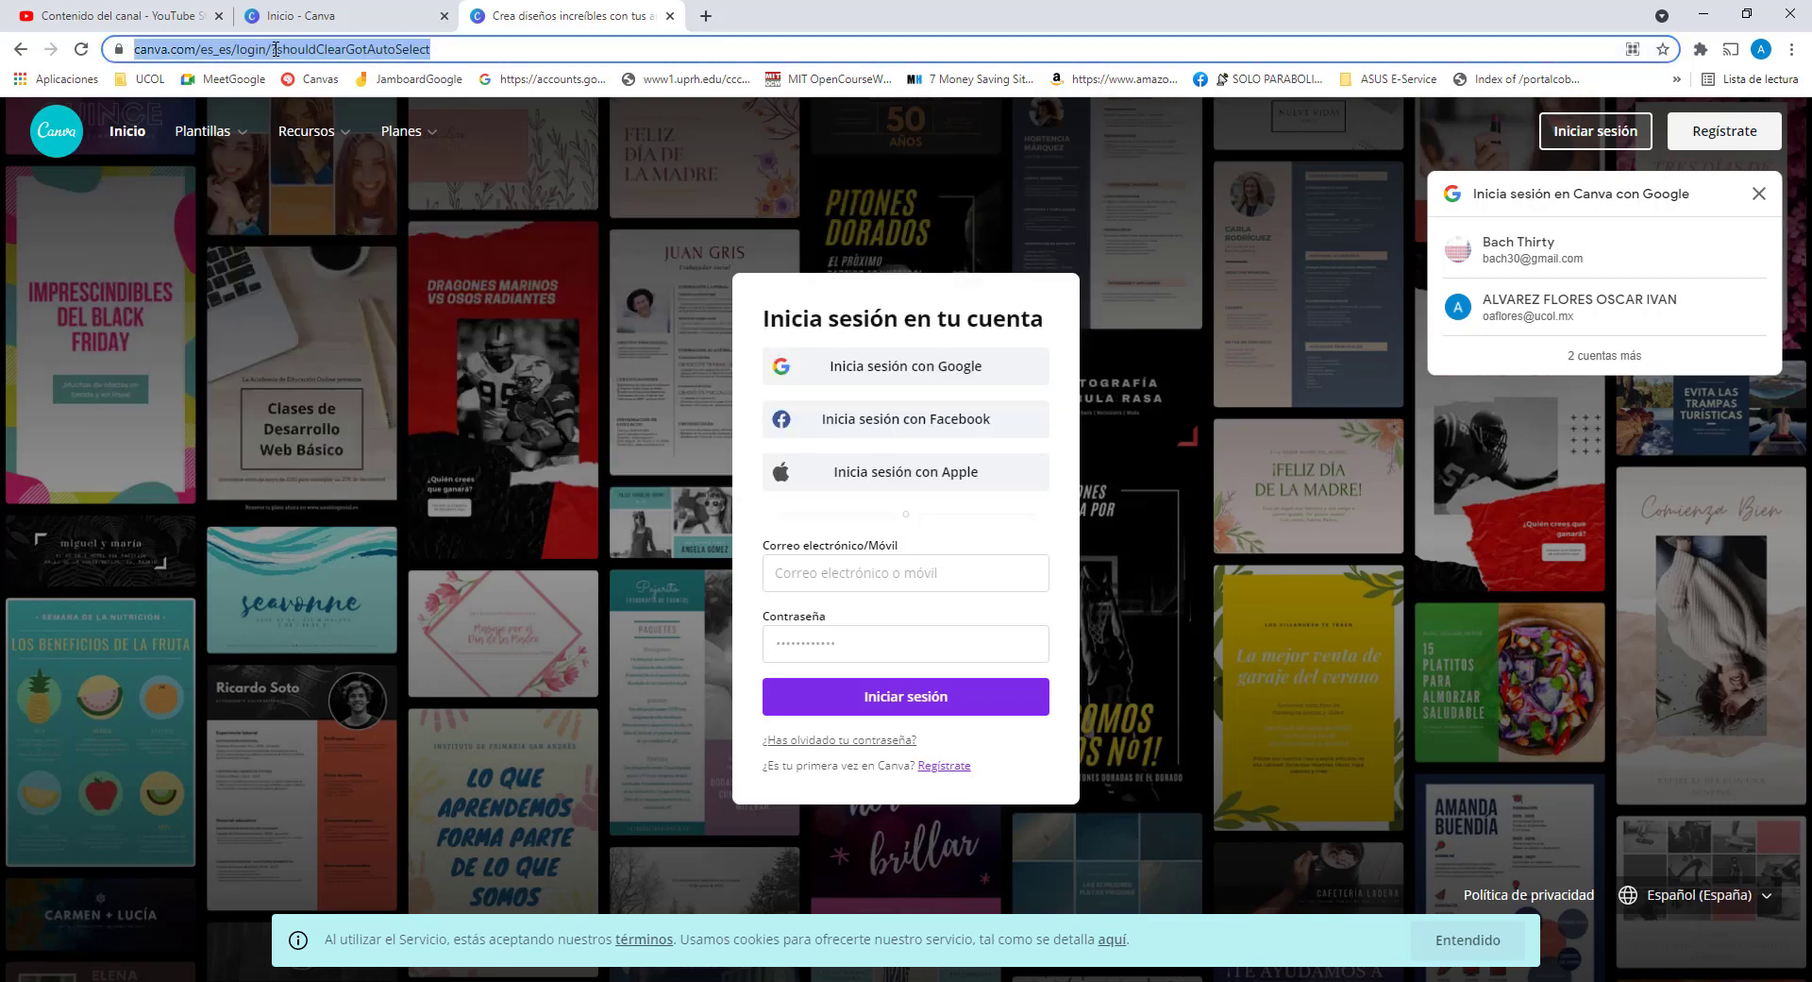
pyautogui.write('canva.com')
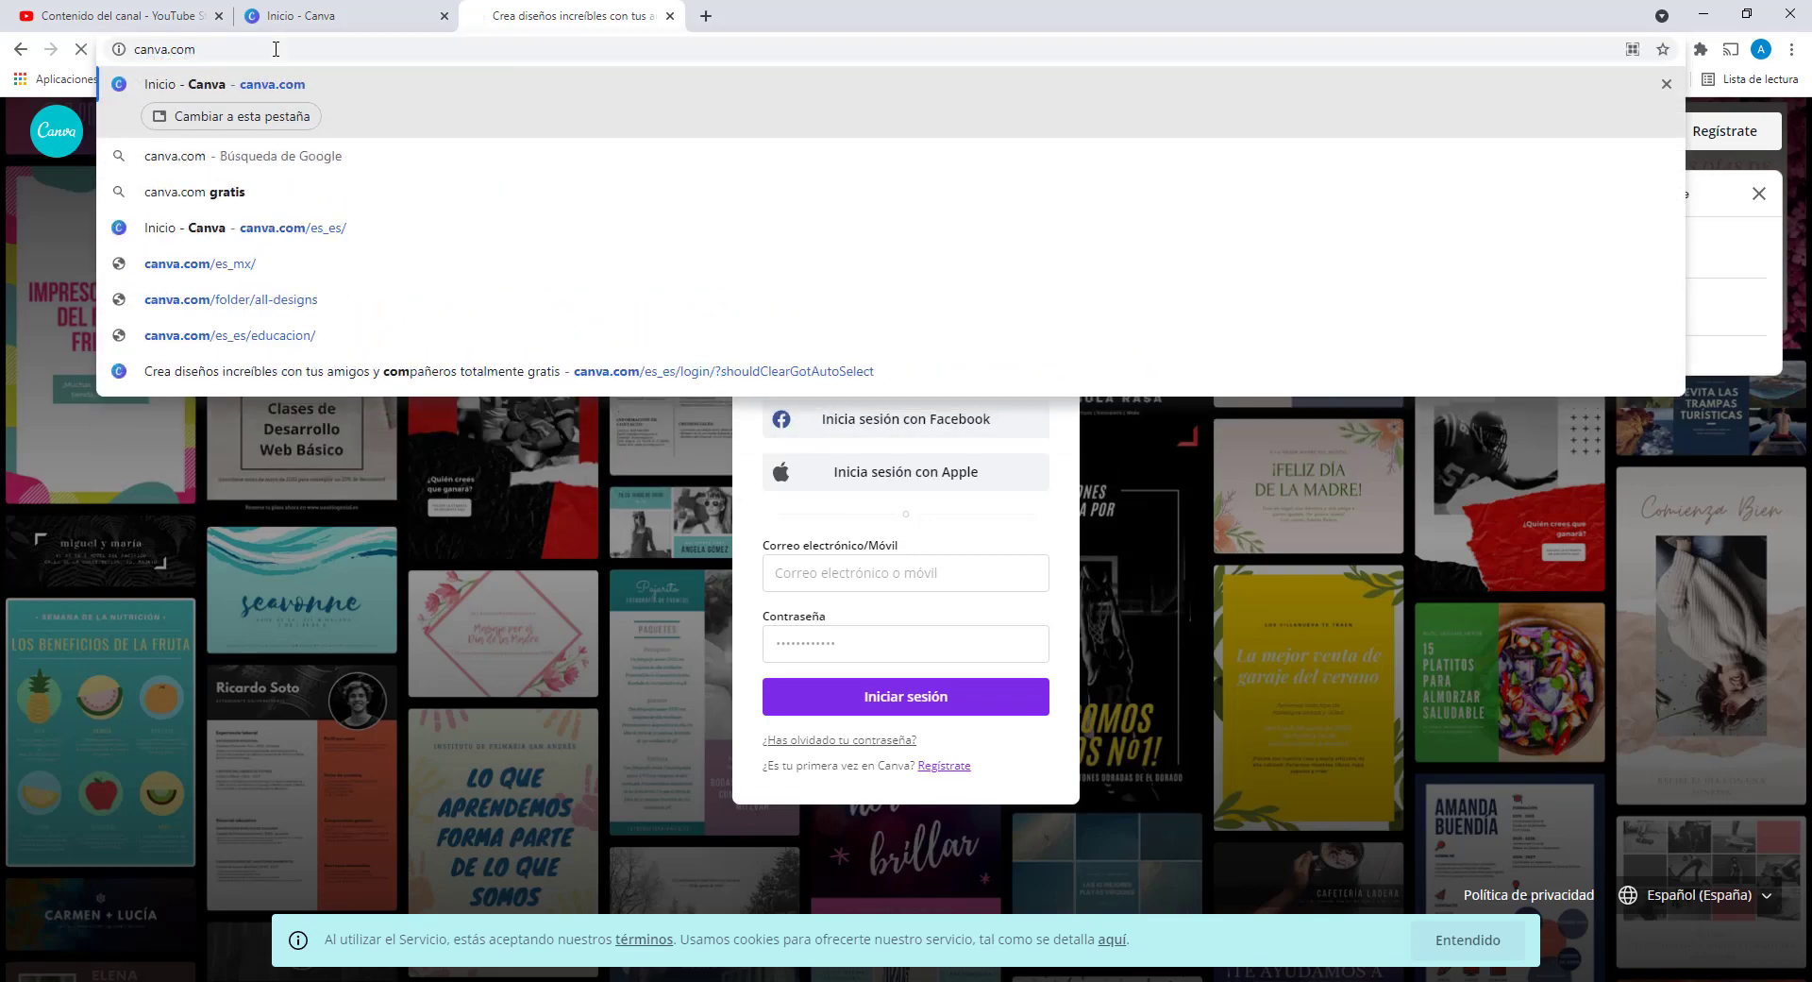
pyautogui.press('Return')
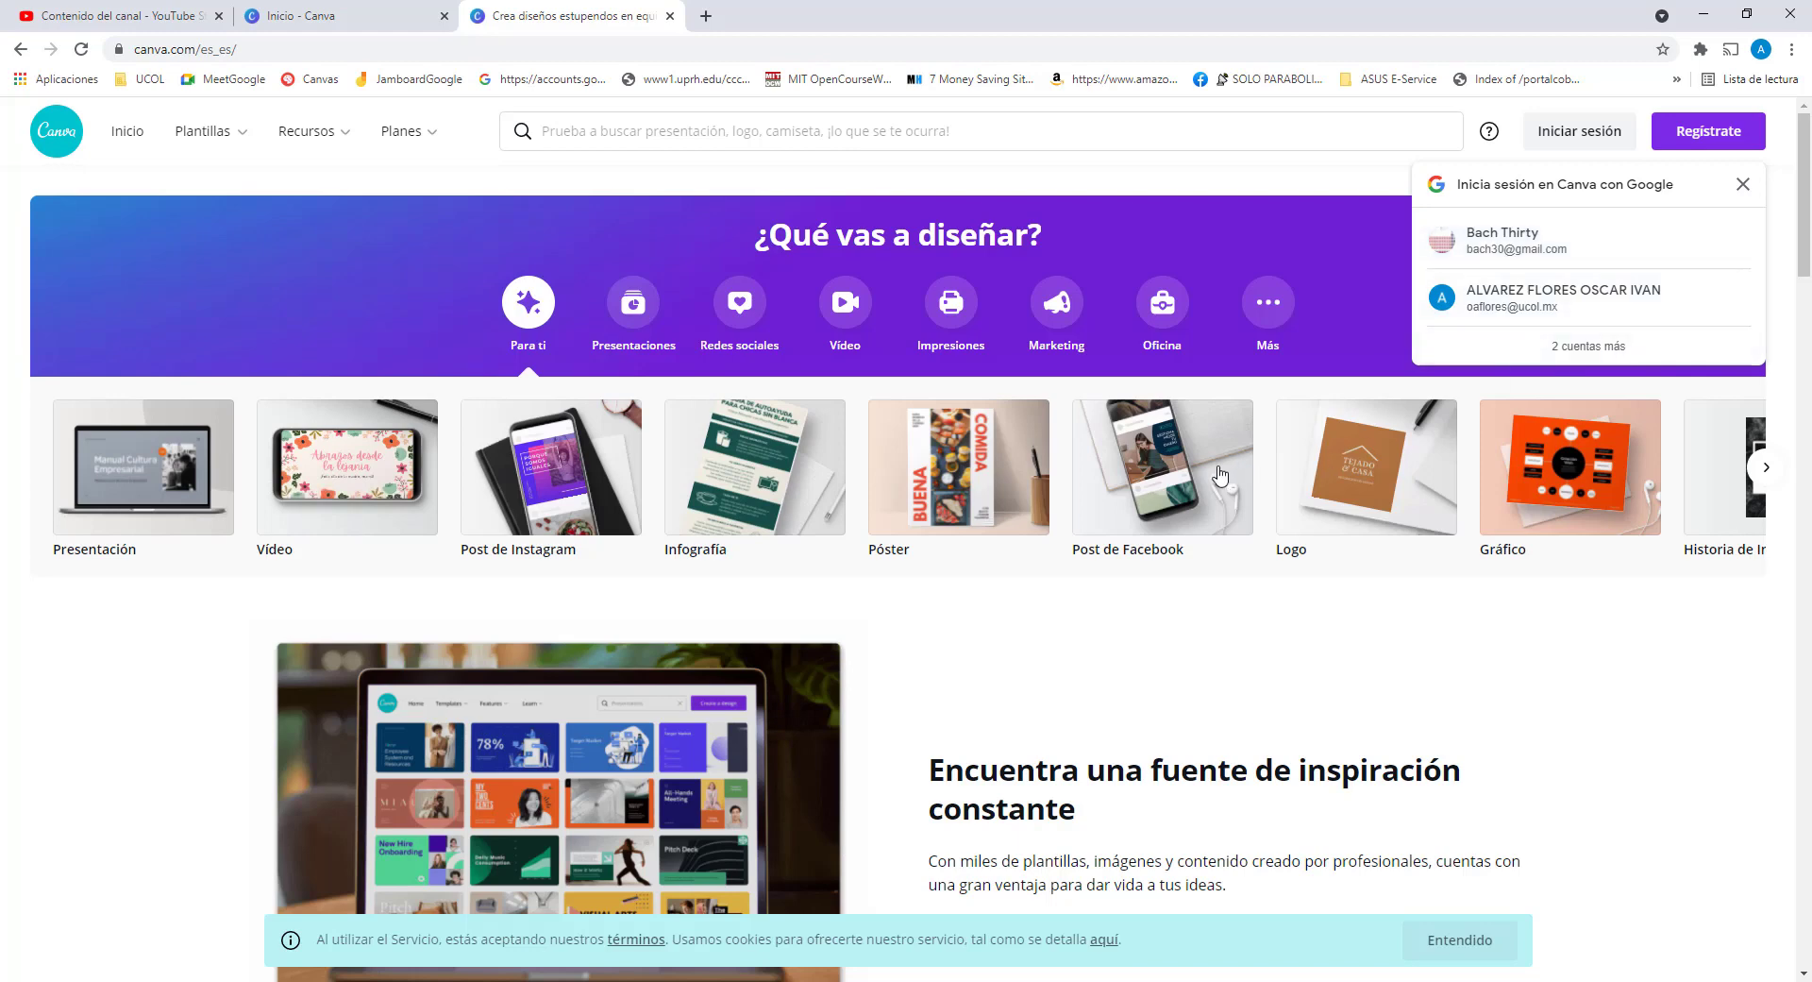
# Choose to continue with Google and enter the account's email address.
pyautogui.click(1704, 135)
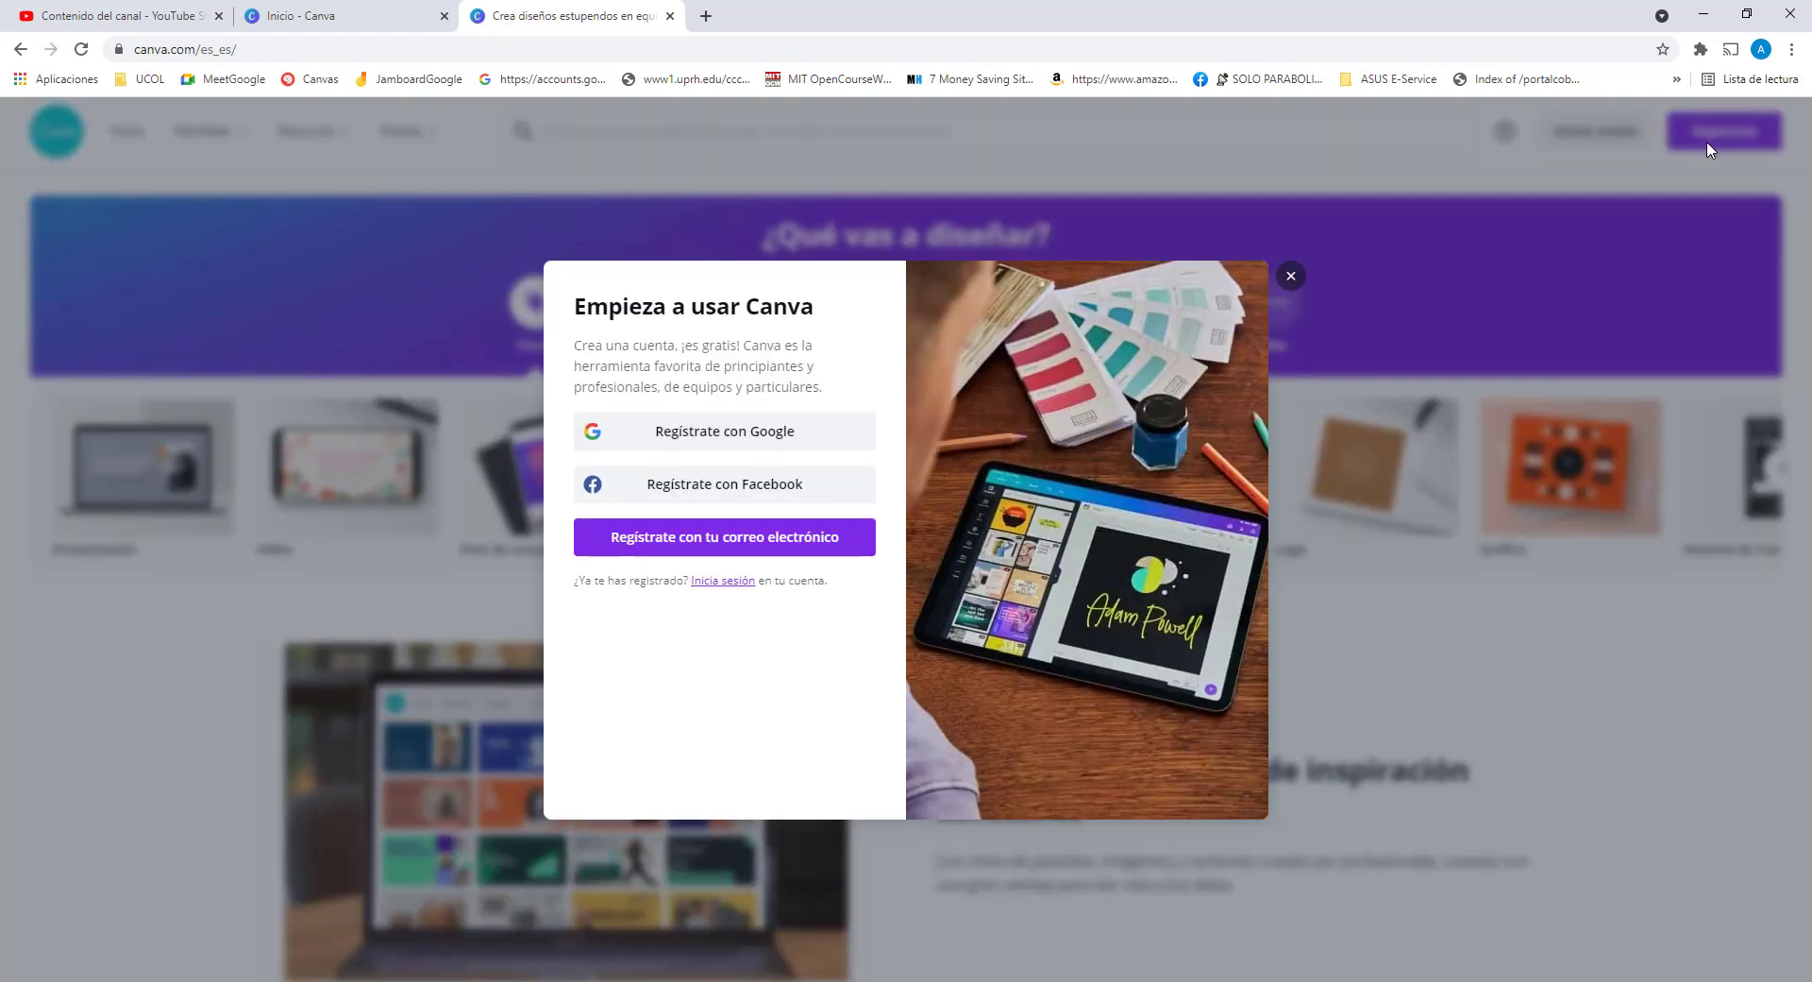
pyautogui.click(747, 445)
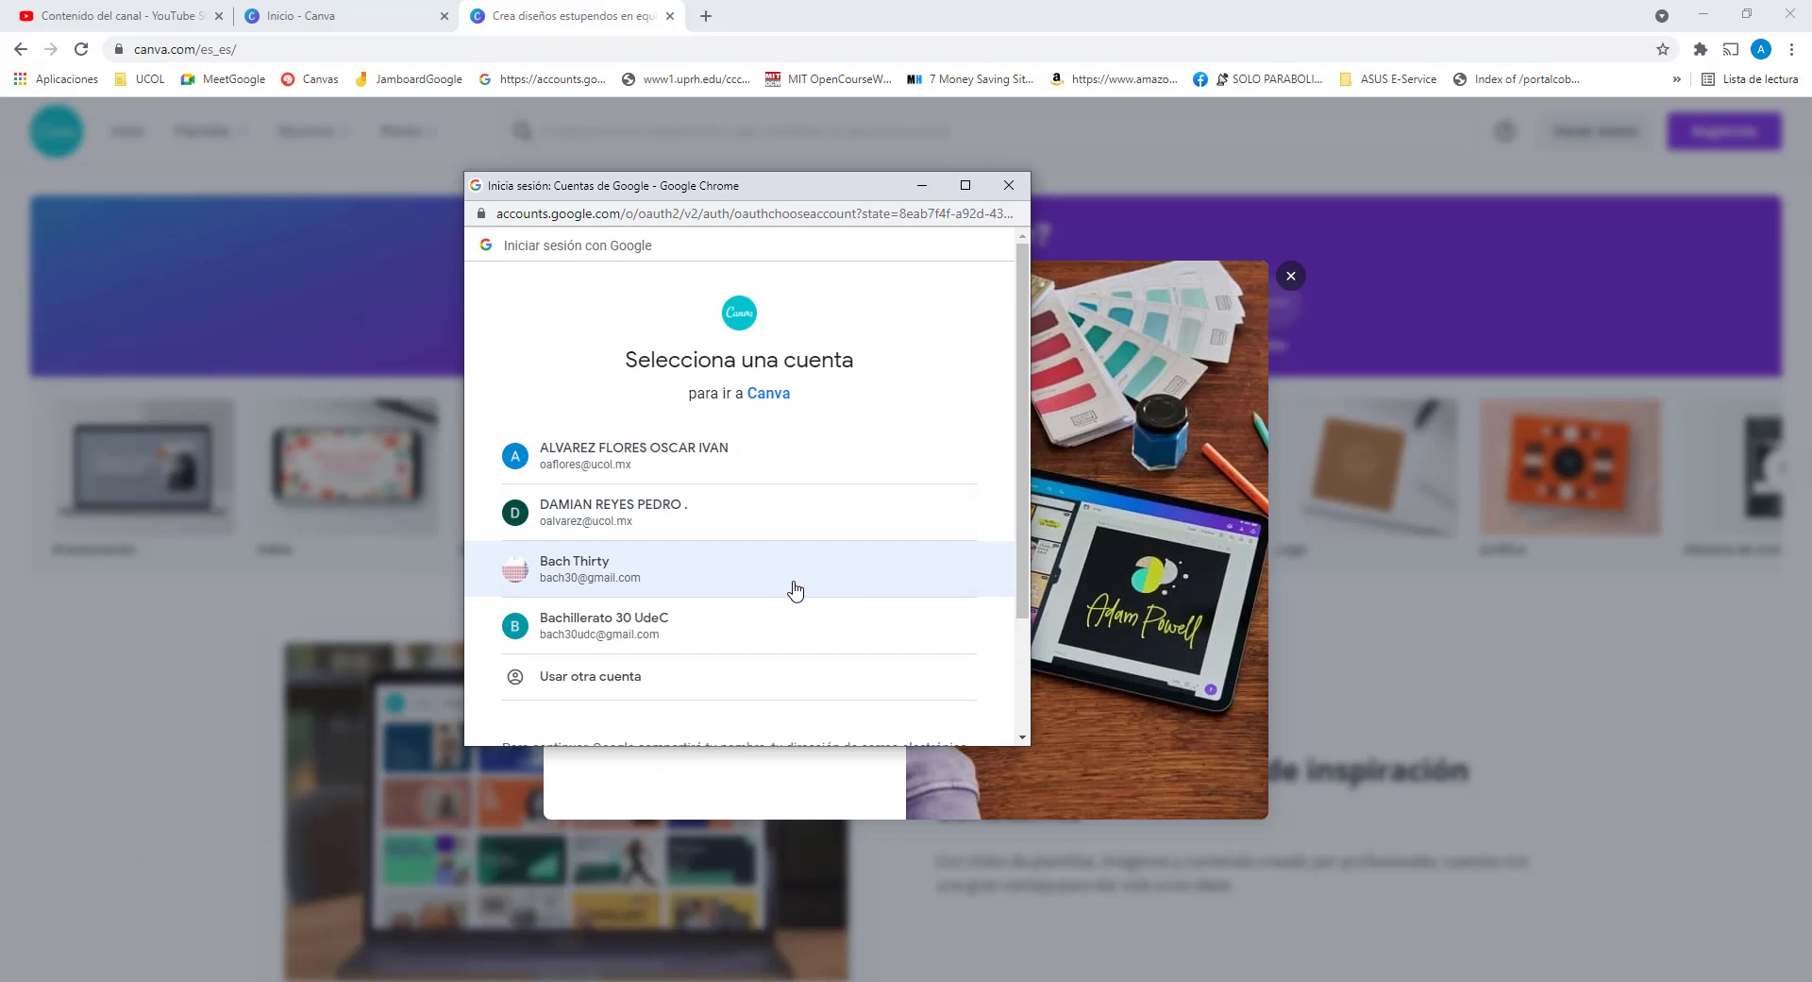
pyautogui.click(605, 678)
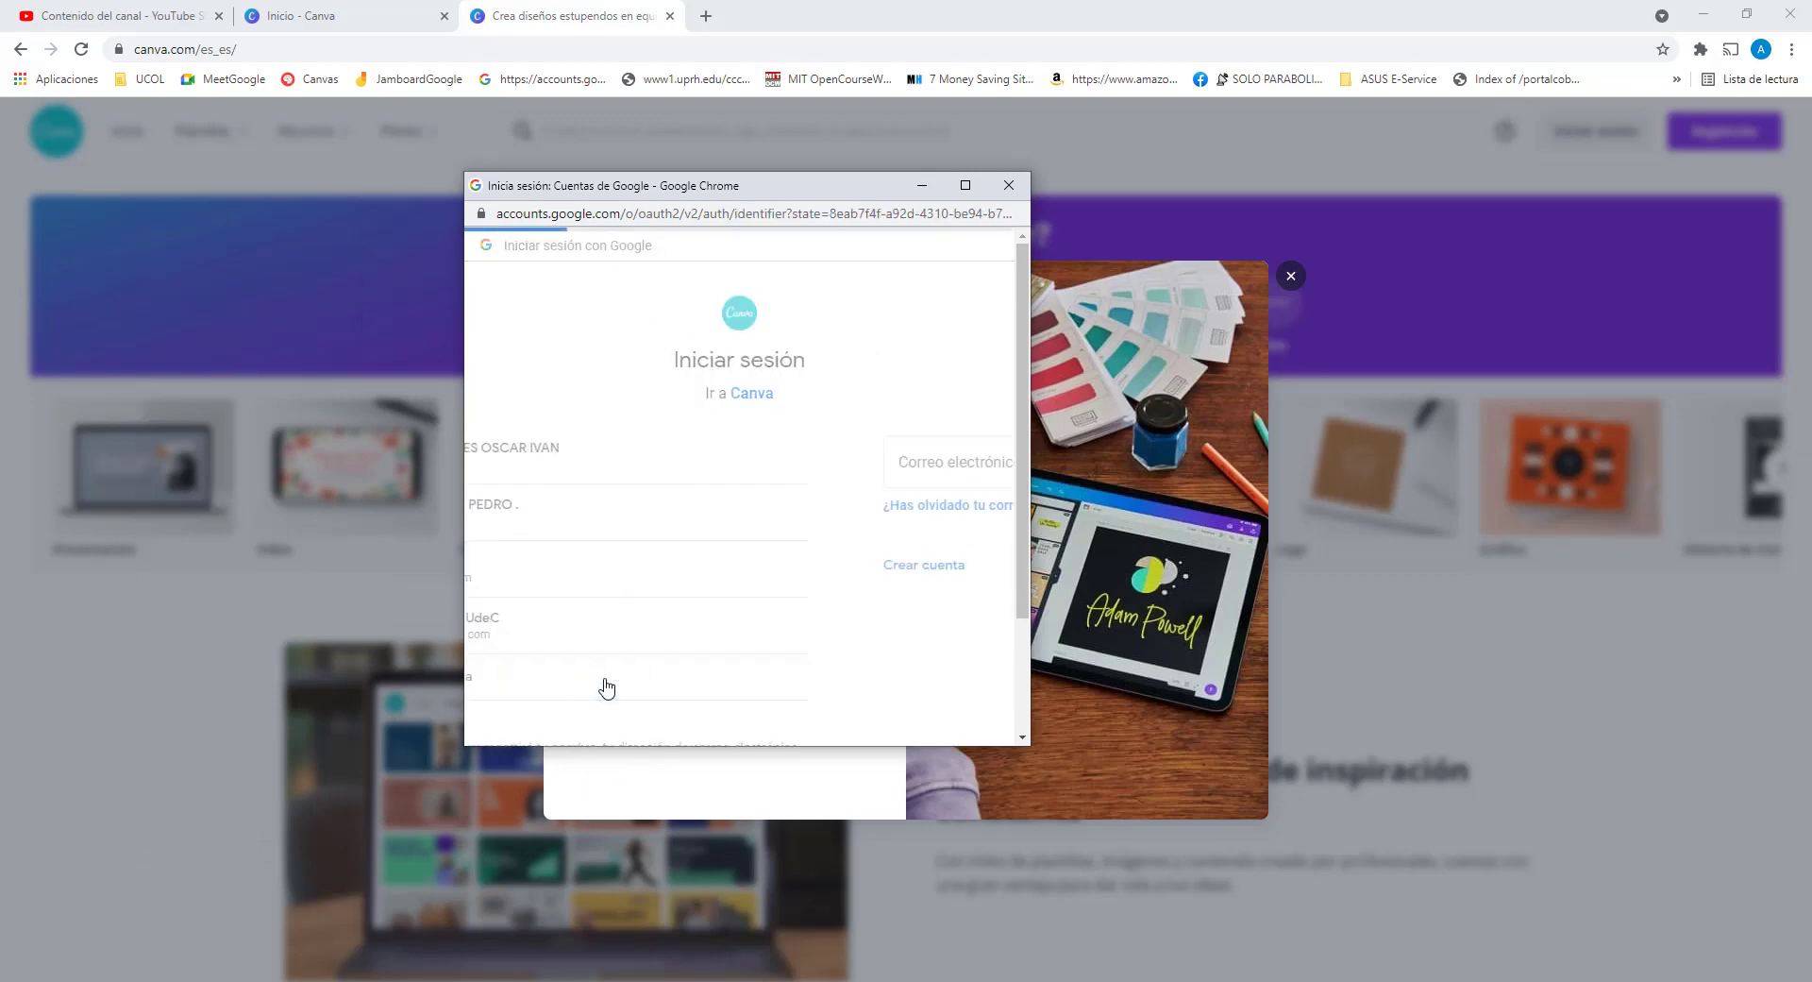
pyautogui.doubleClick(660, 457)
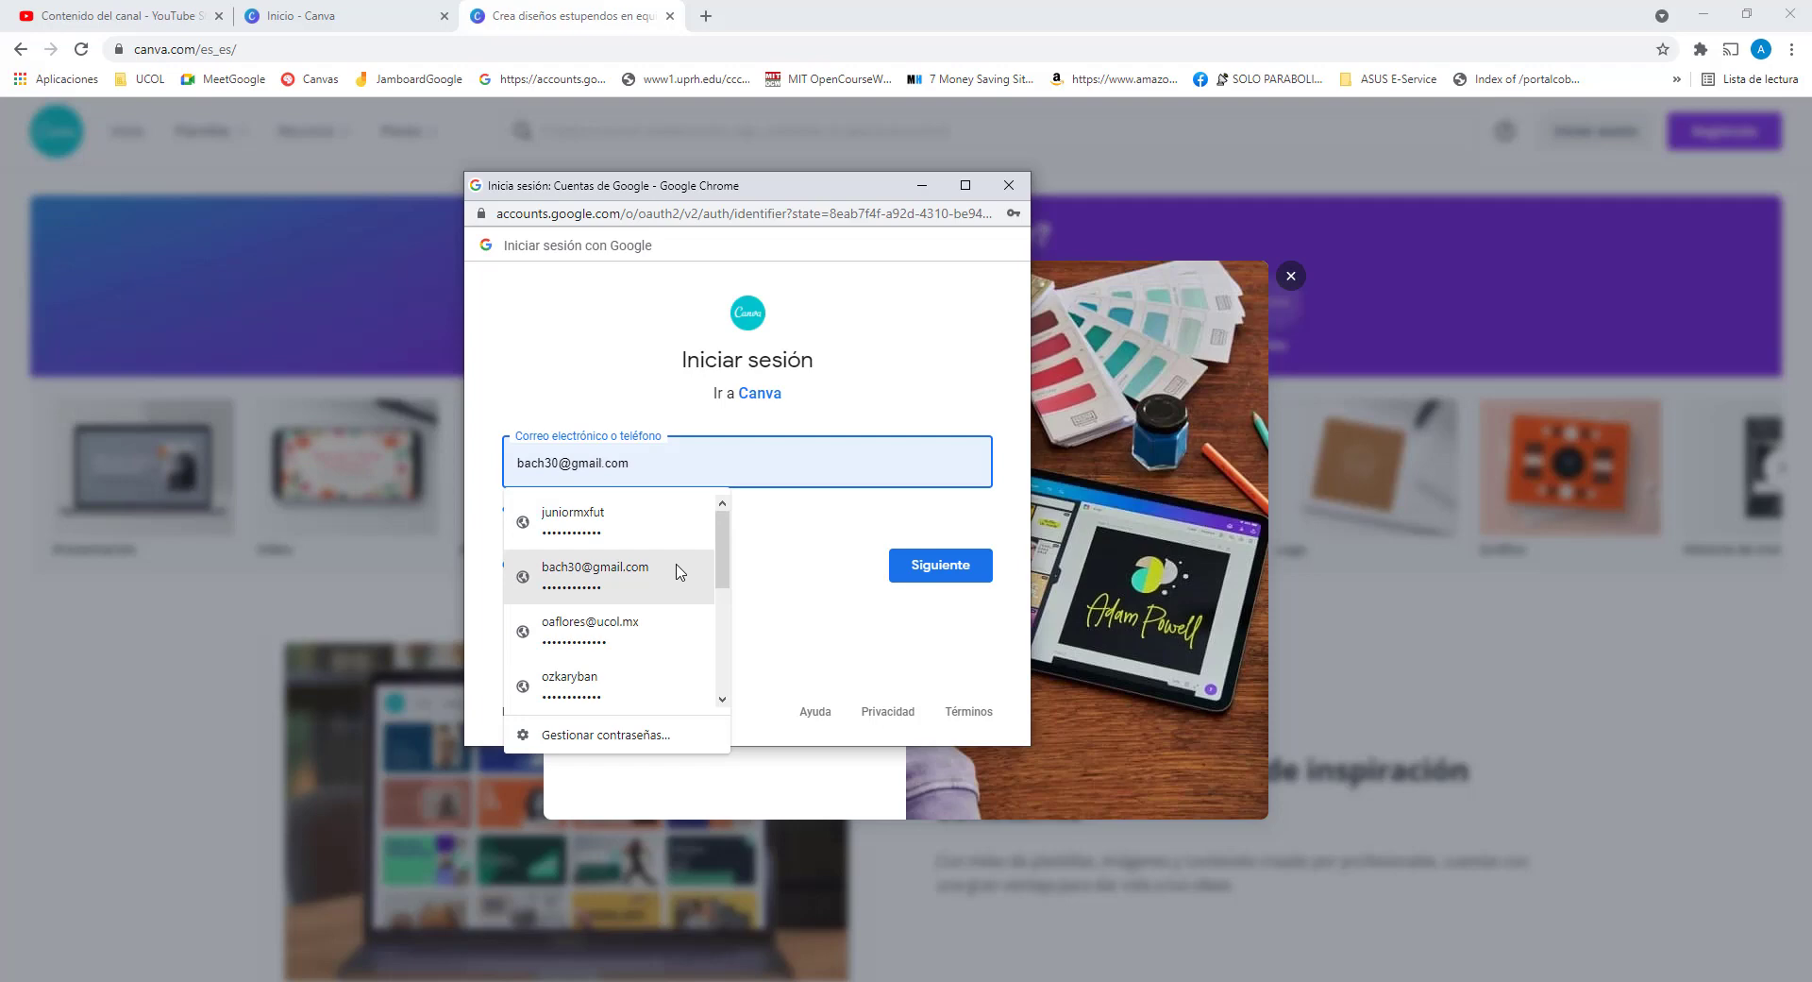
pyautogui.scroll(-4, 676, 571)
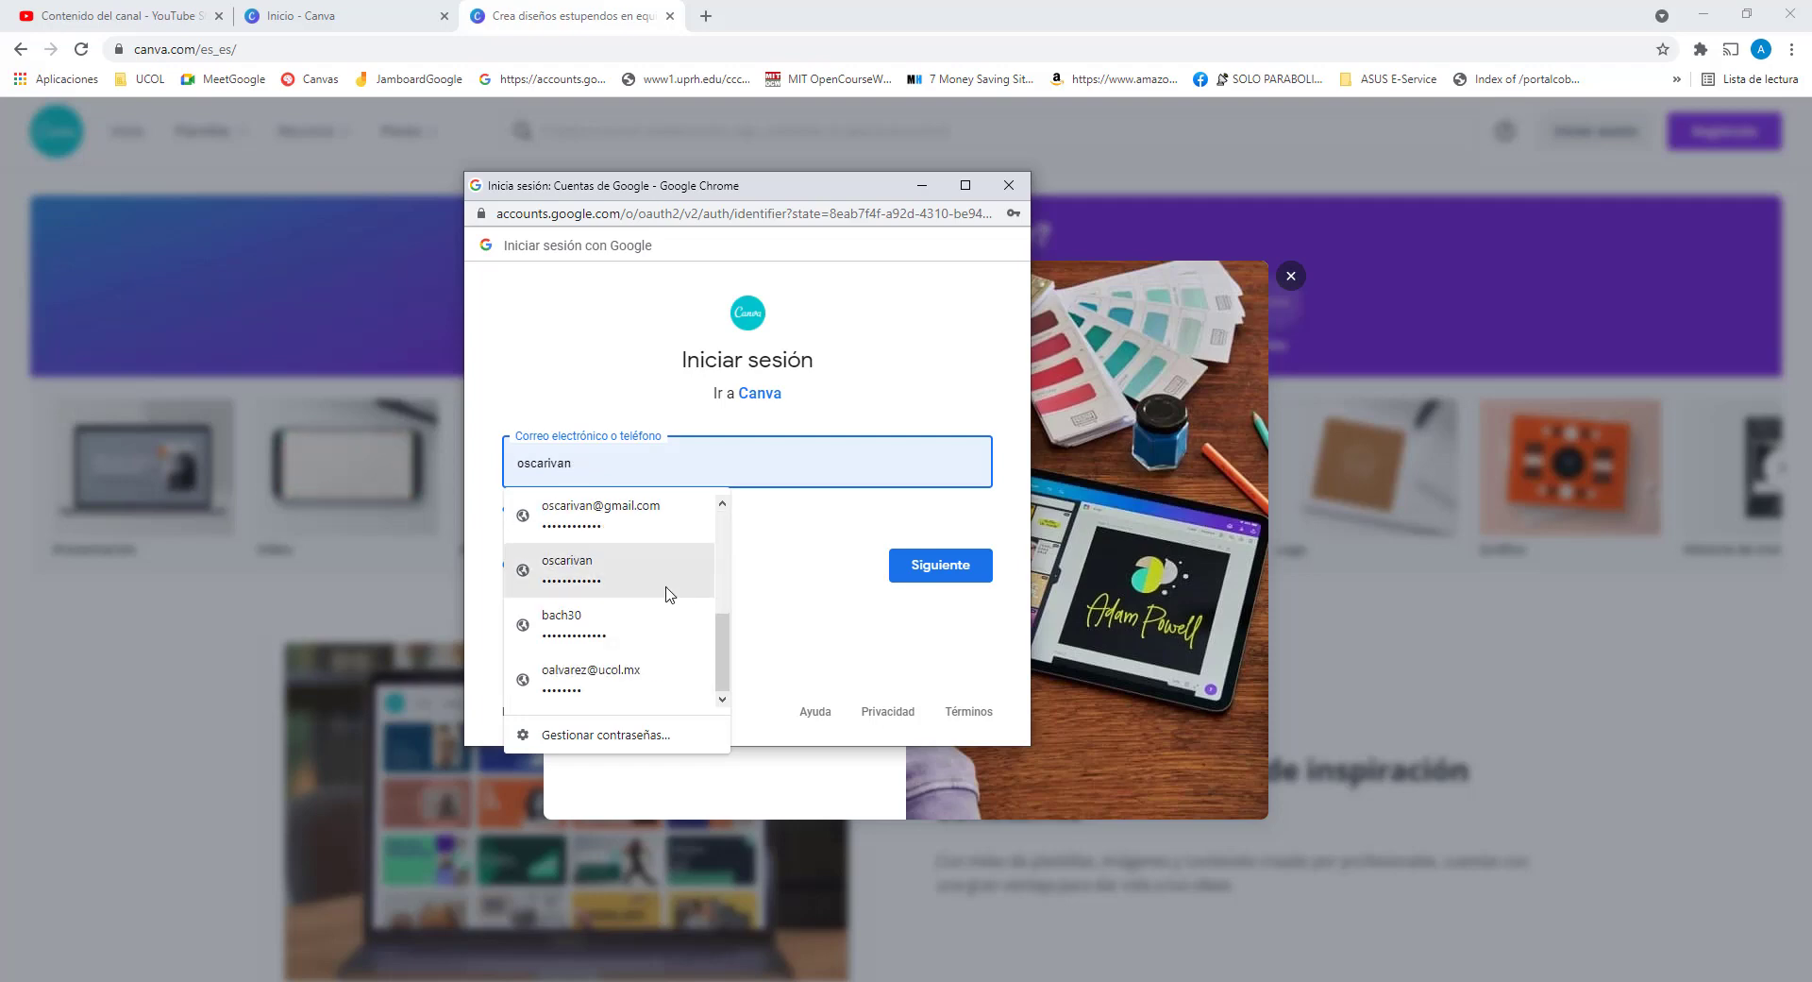
pyautogui.press('Escape')
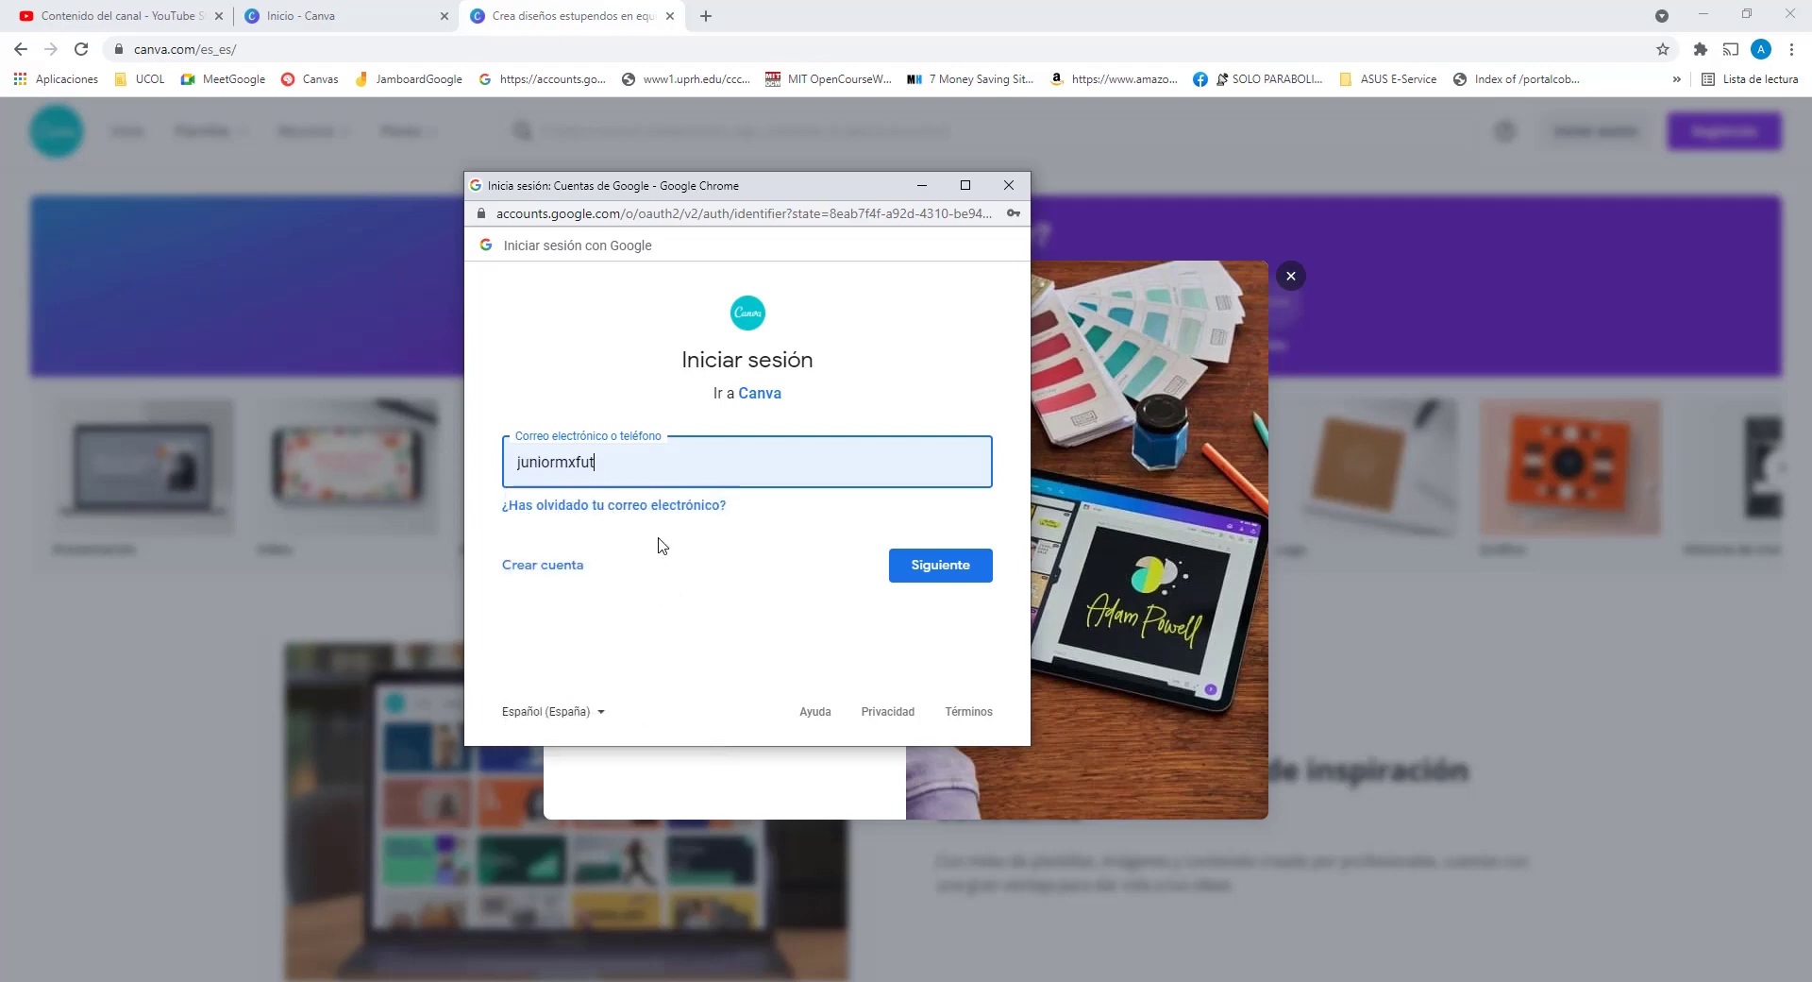
pyautogui.doubleClick(626, 461)
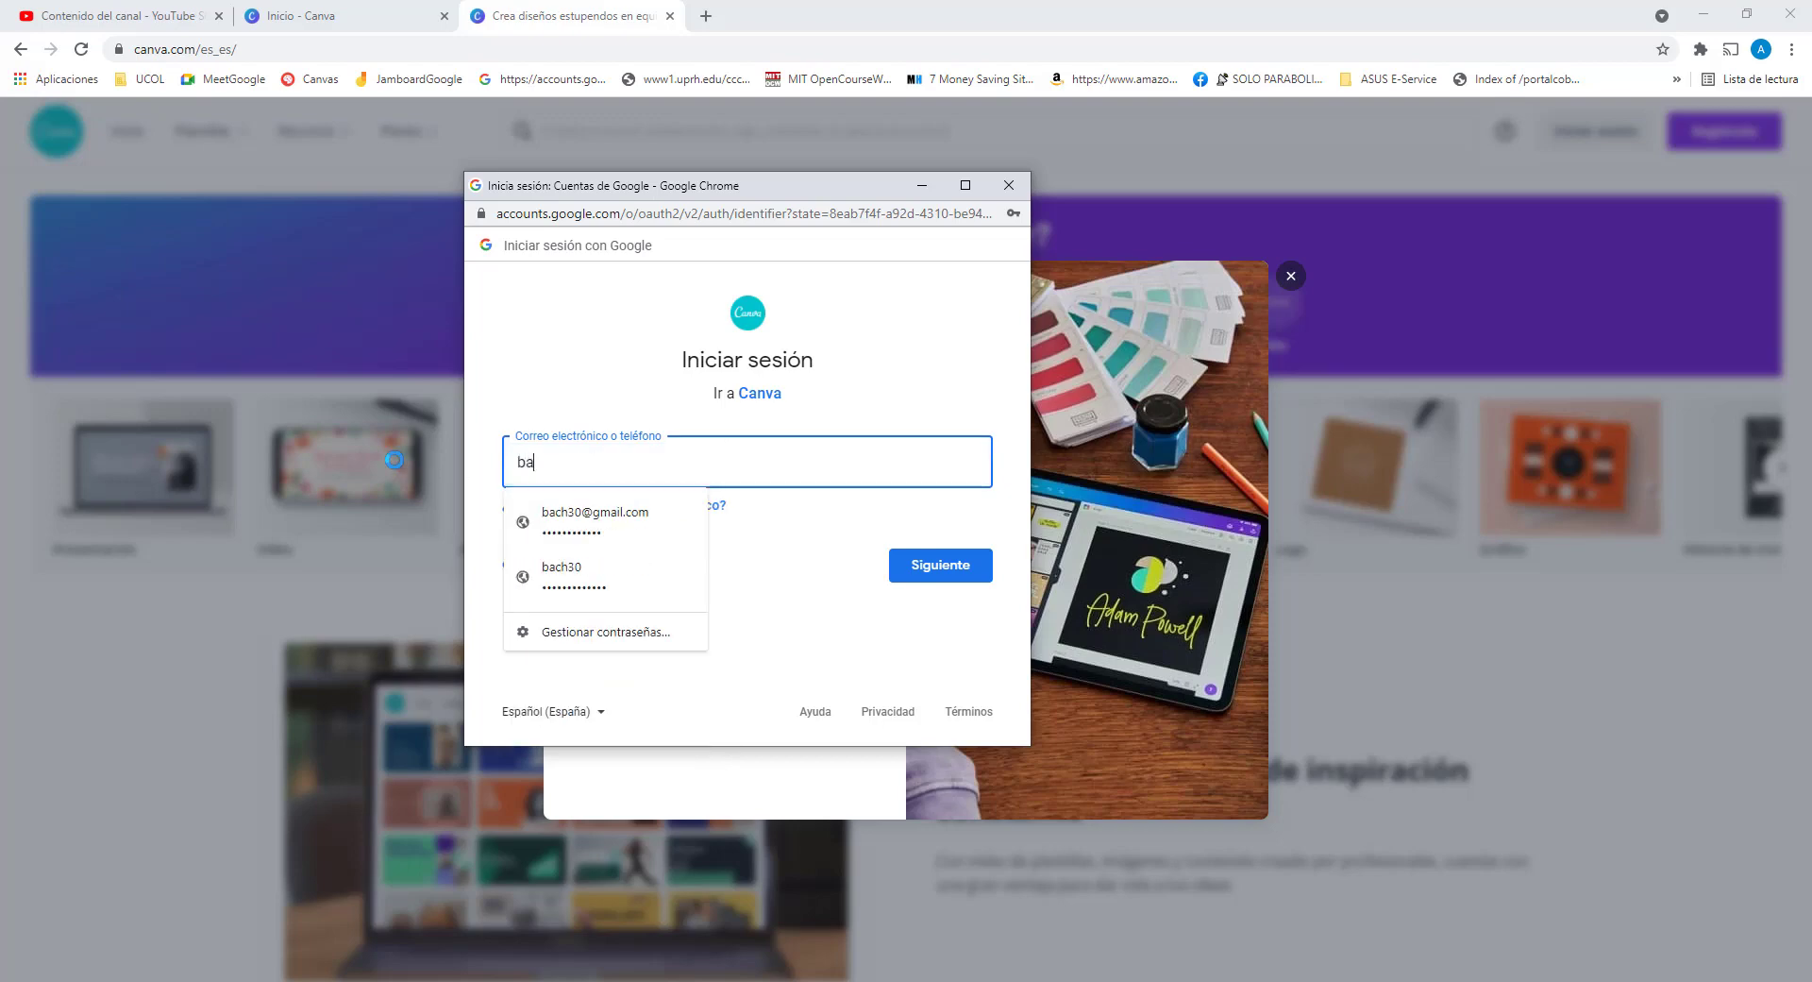
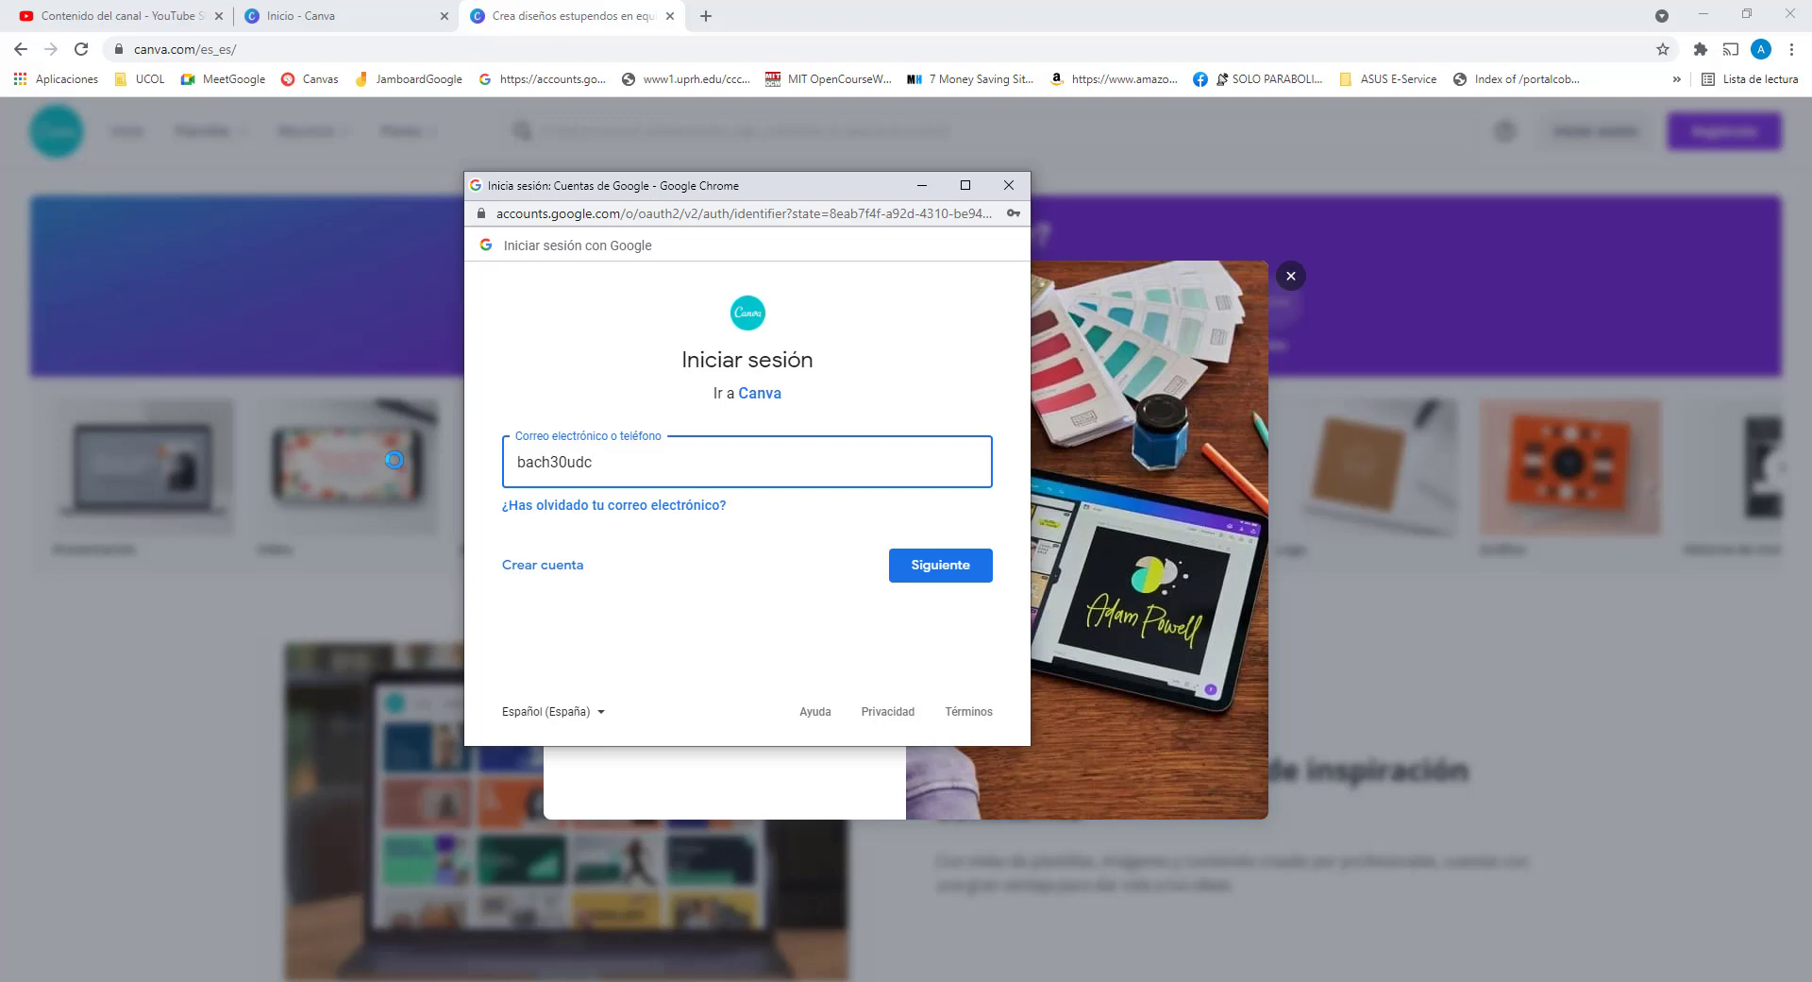
pyautogui.click(953, 573)
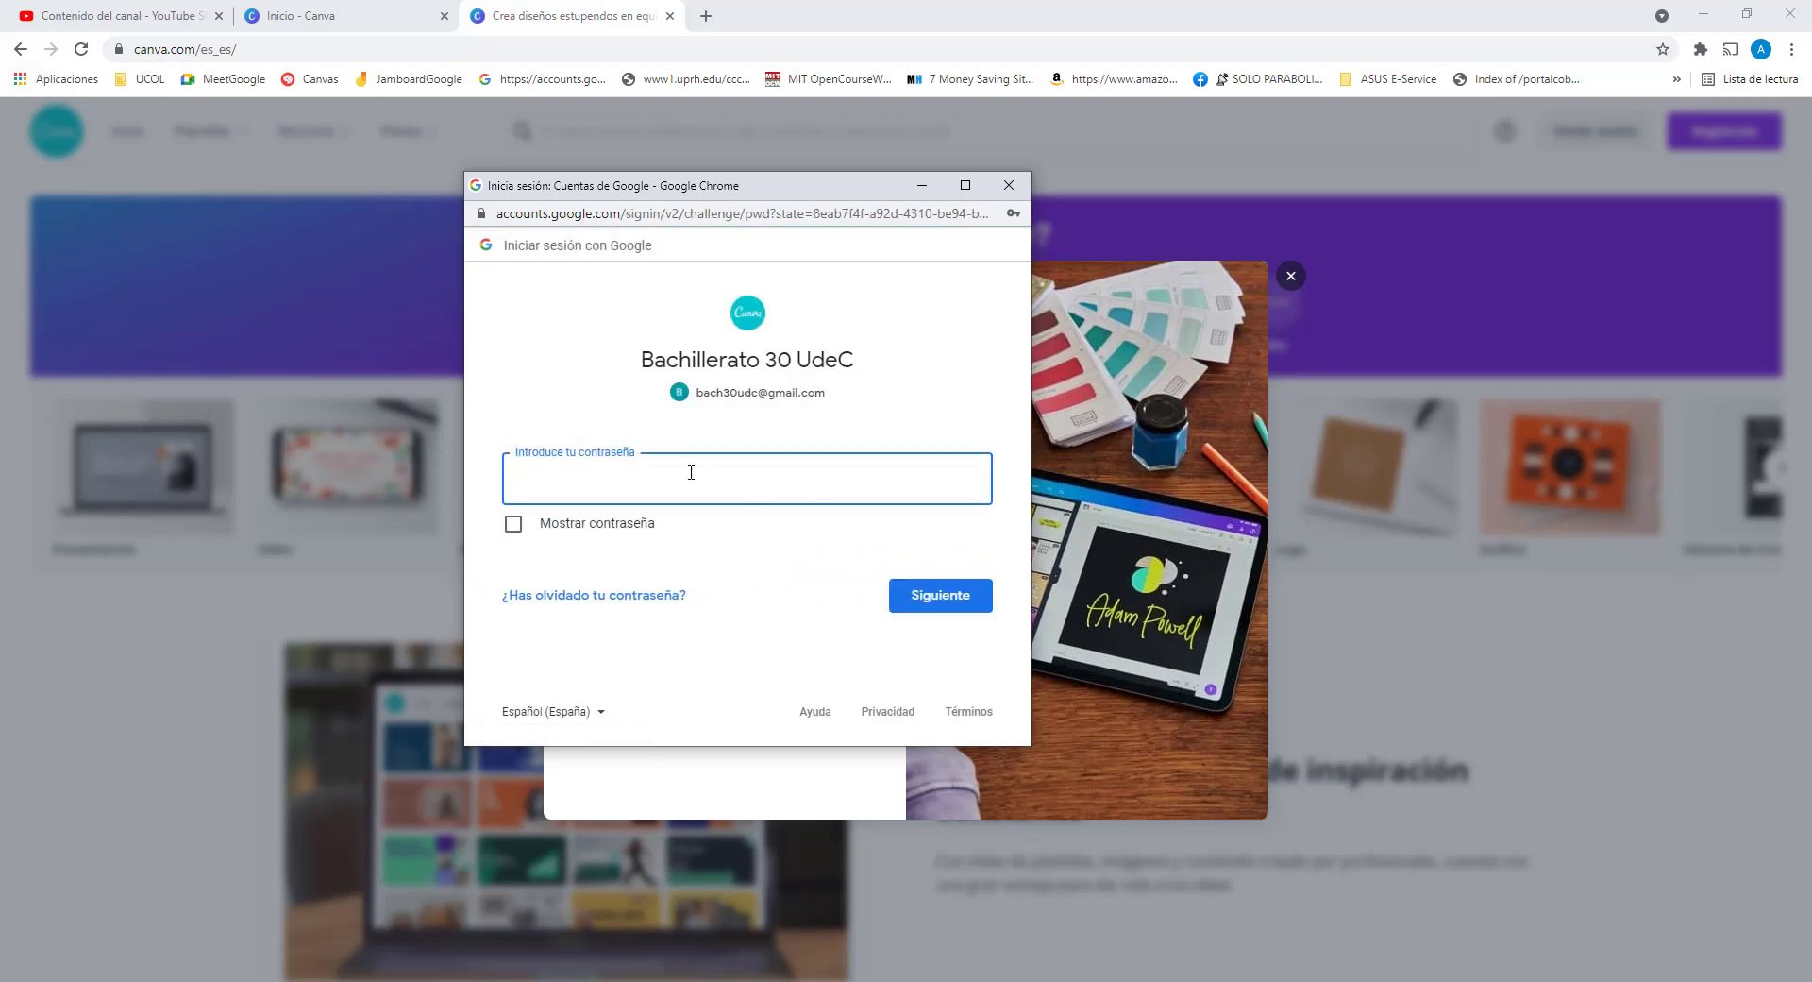
# Enter the account password, retrying after the first attempt is rejected.
pyautogui.click(678, 480)
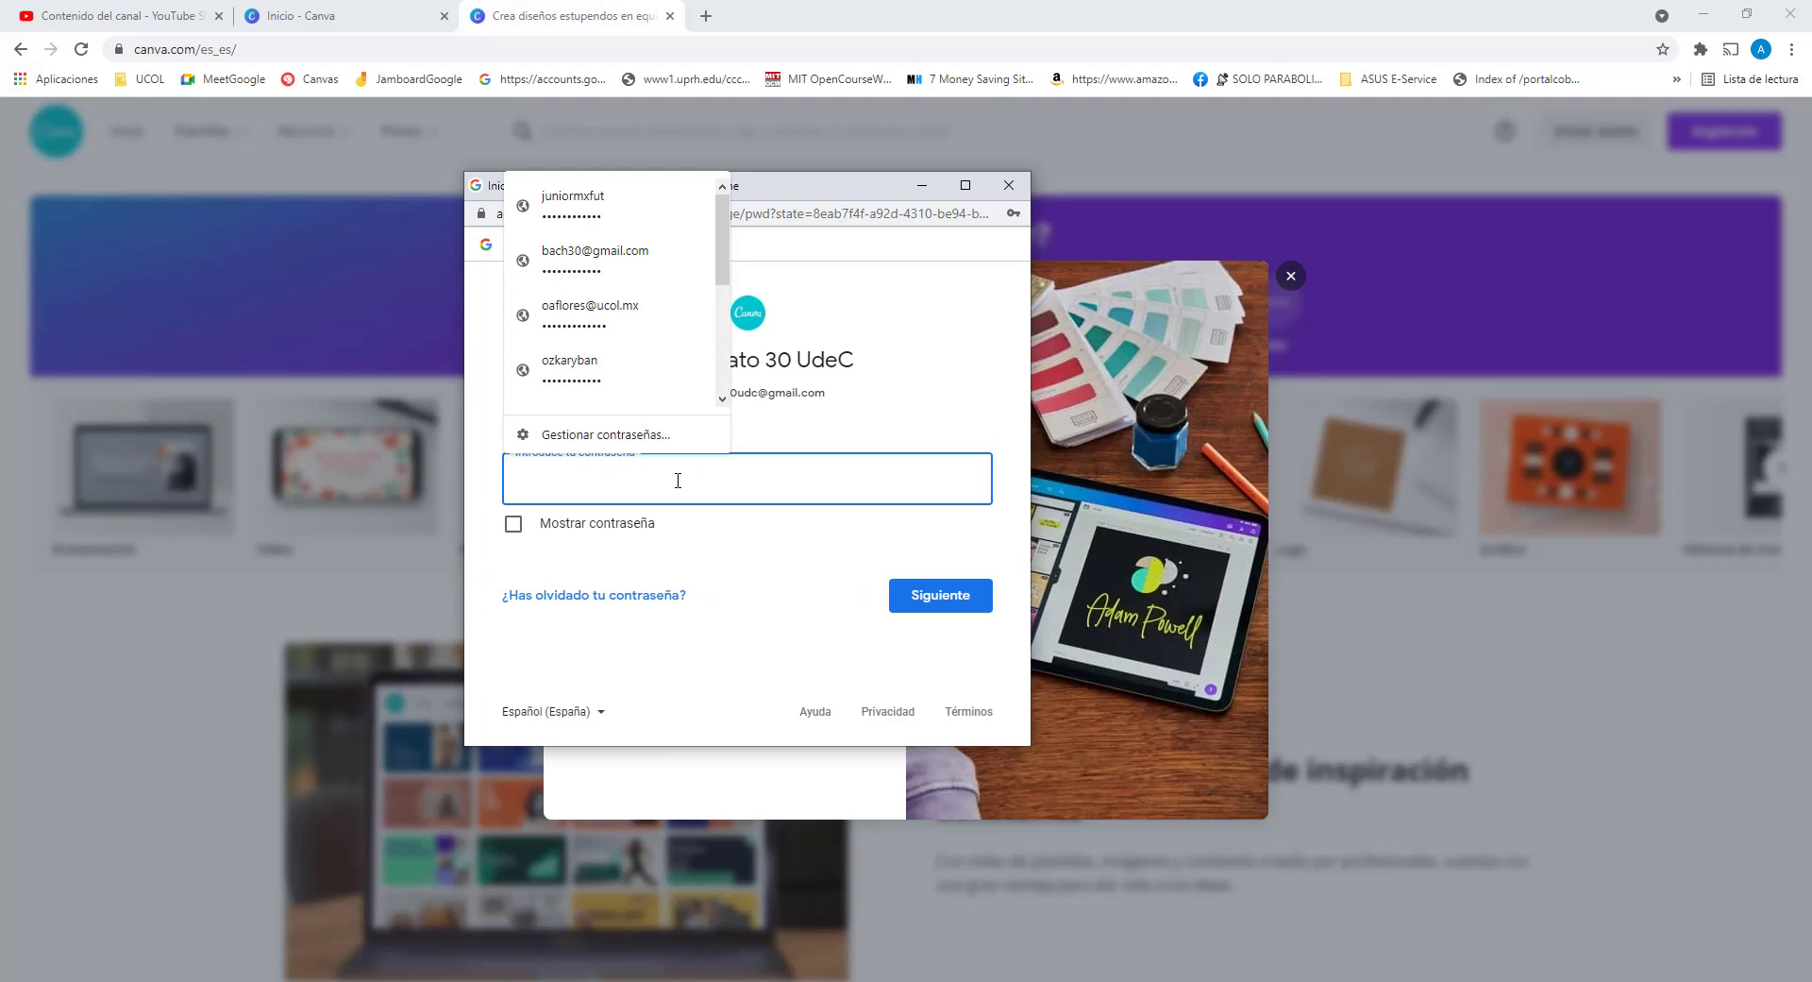
pyautogui.write('••••')
pyautogui.write('•••')
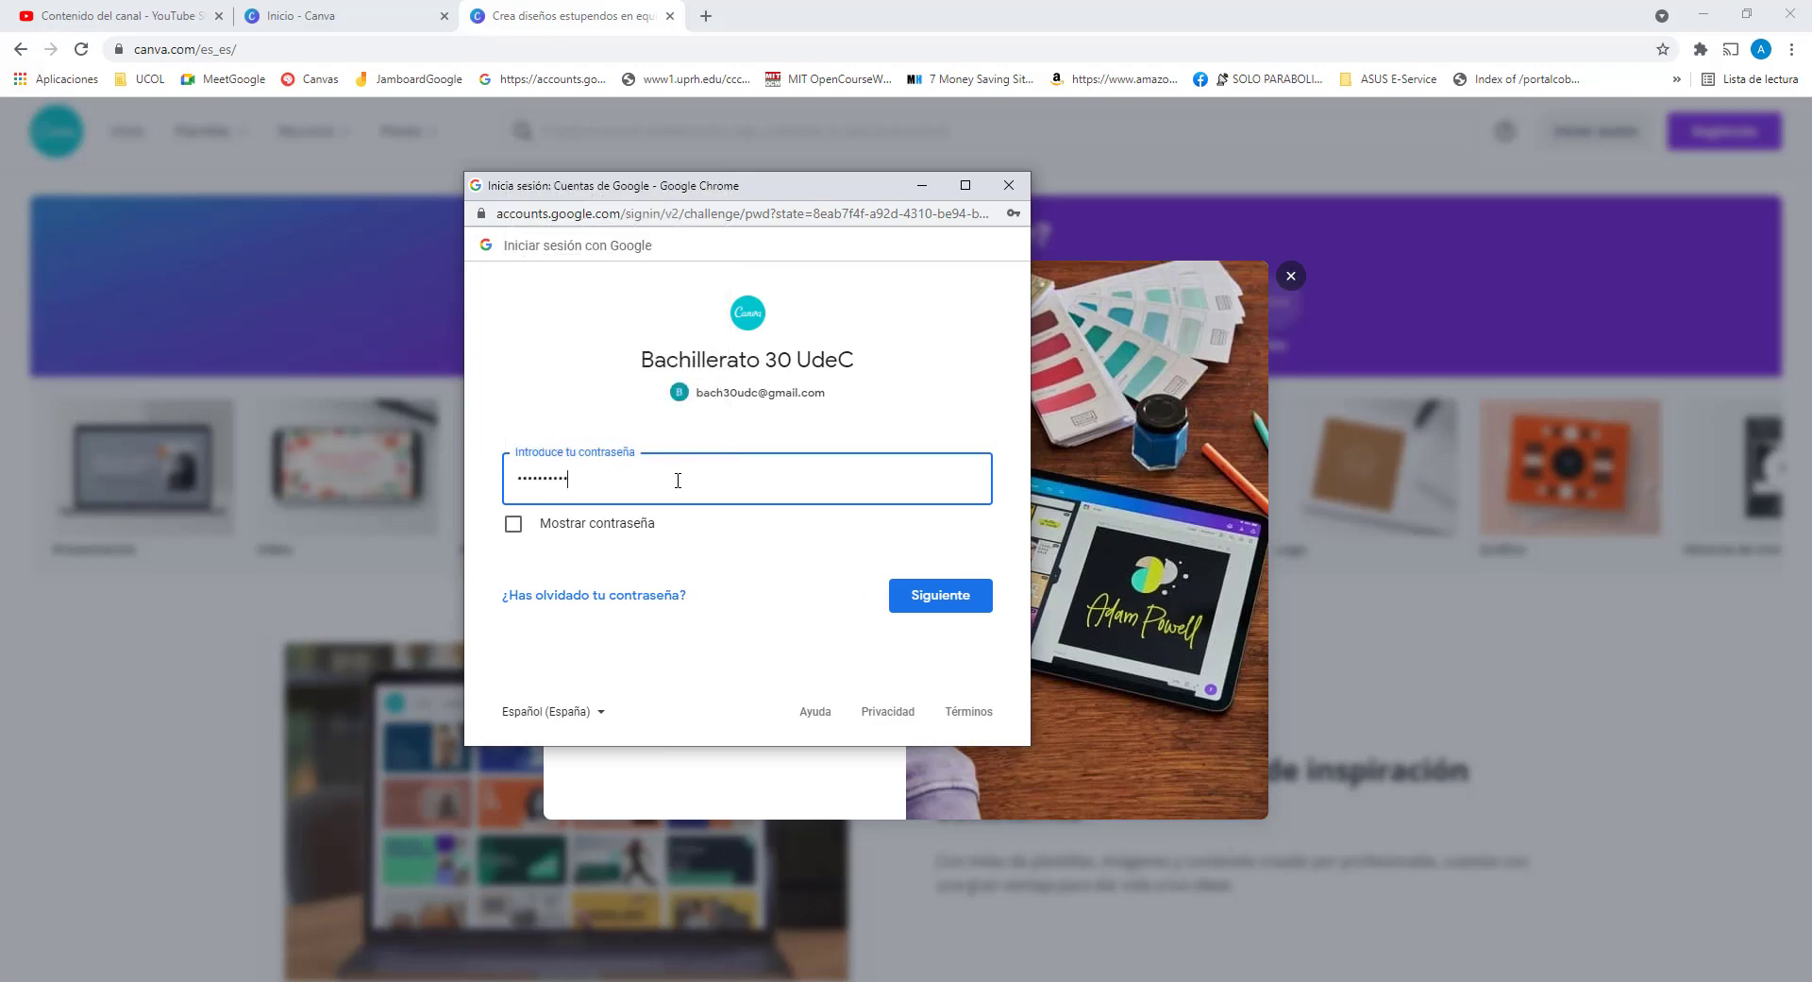
pyautogui.write('•')
pyautogui.press('Return')
pyautogui.write('•••')
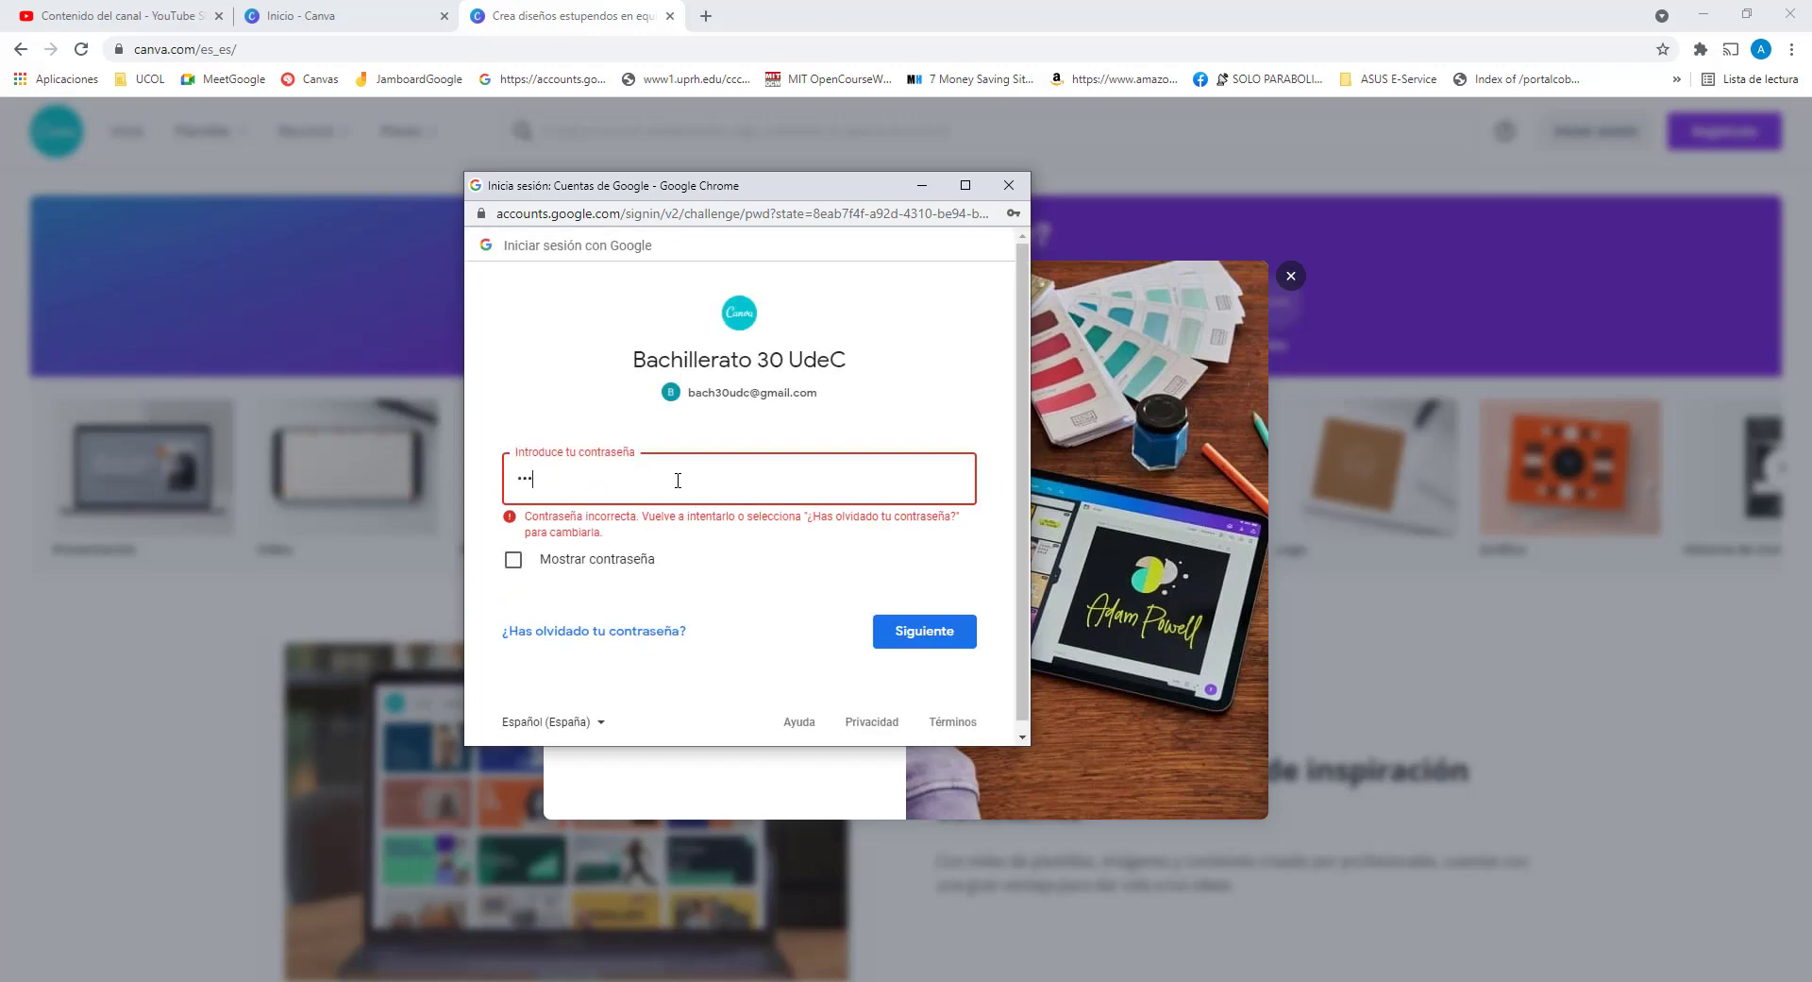
pyautogui.write('•••••••••')
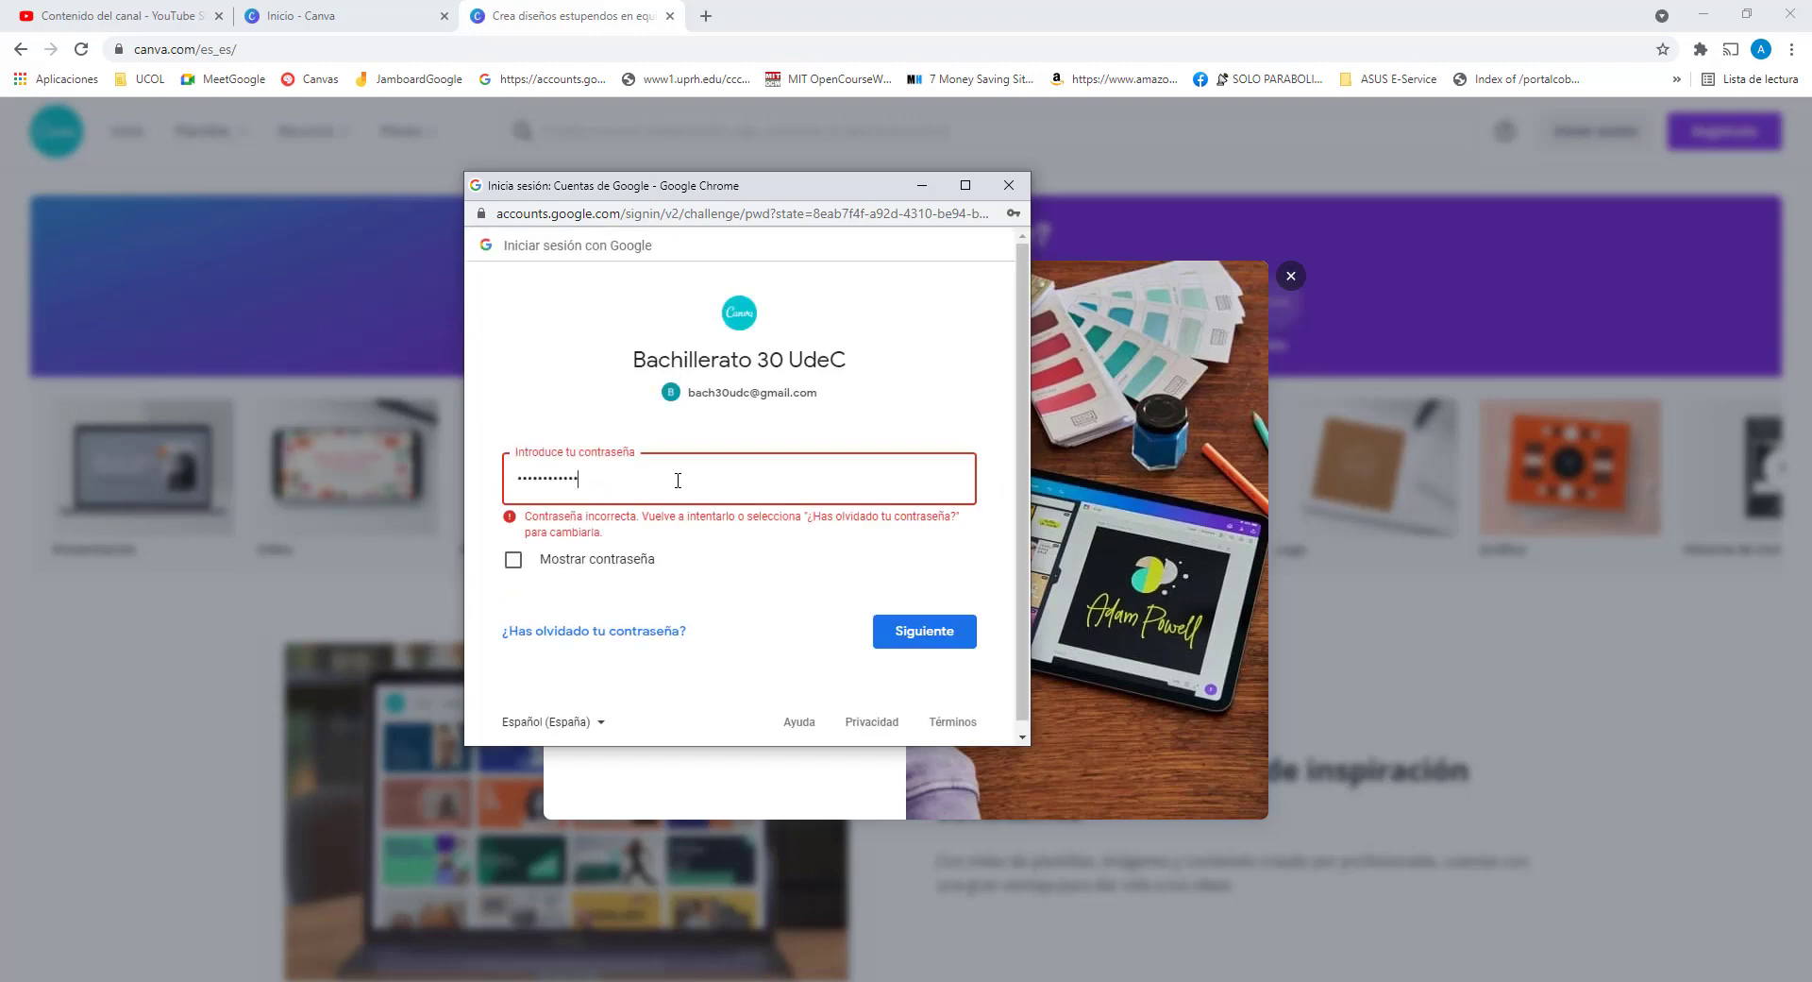
pyautogui.press('Return')
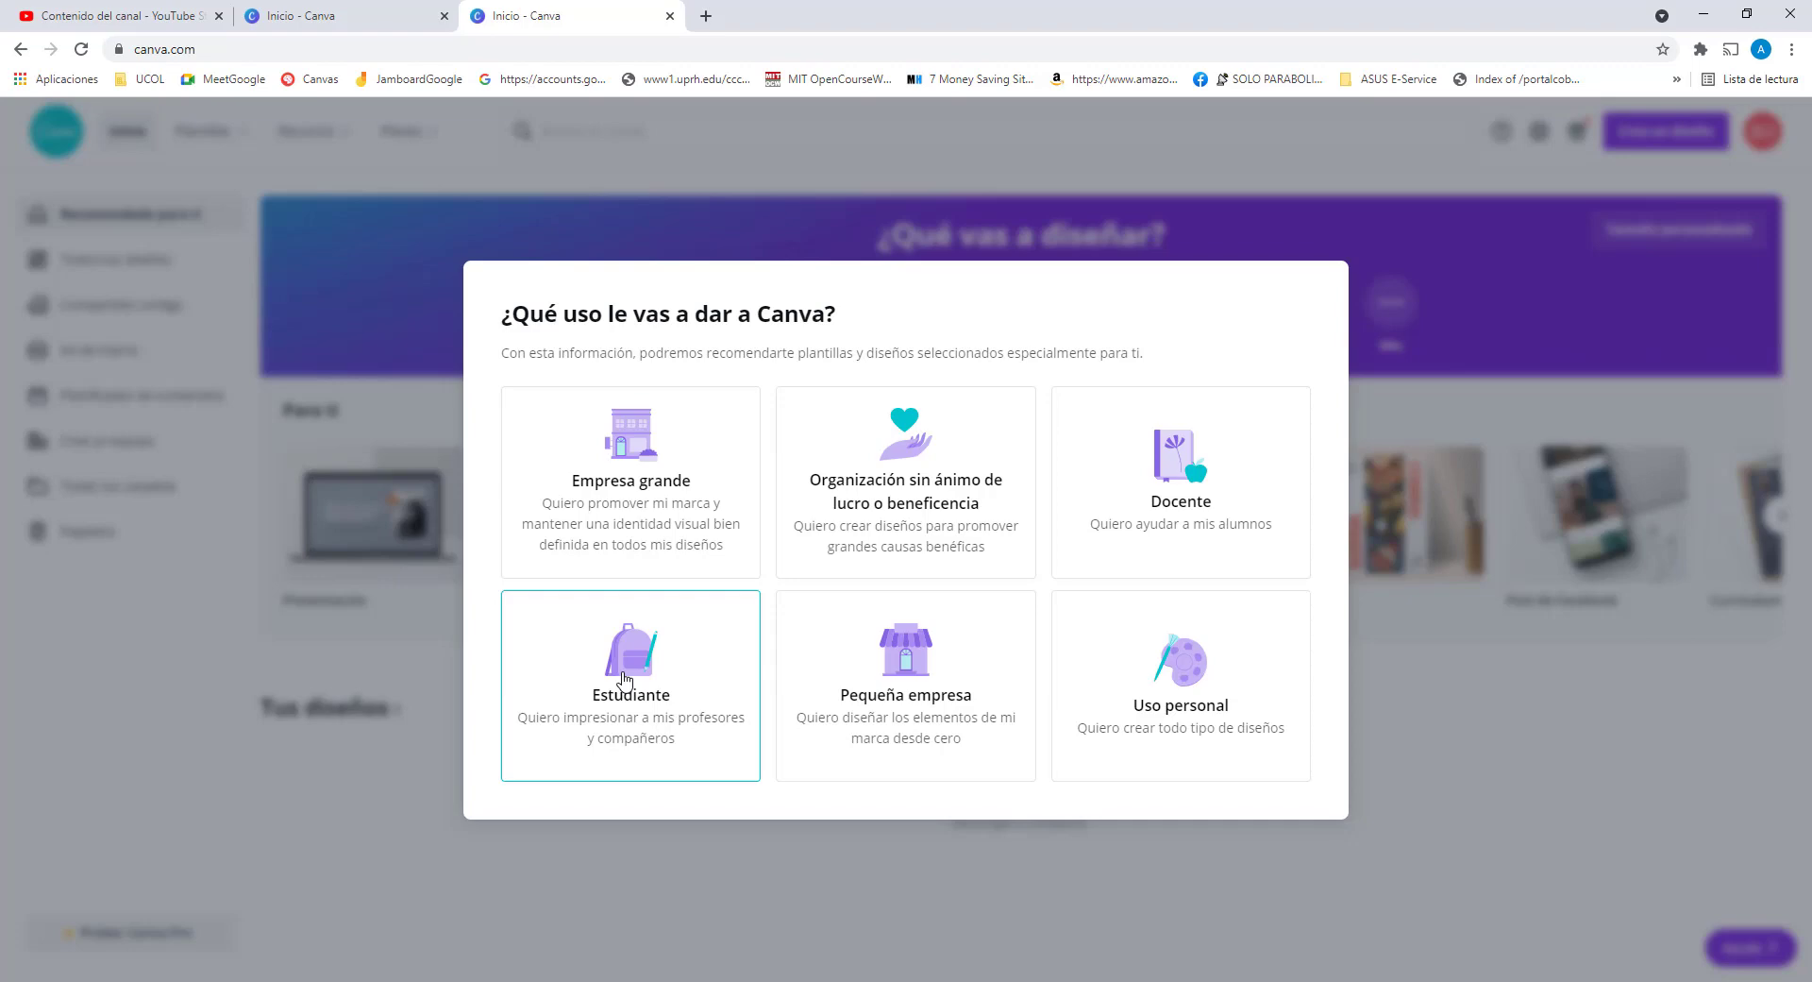
# Answer onboarding as a Bachillerato student and skip the teacher and team invitations.
pyautogui.click(624, 678)
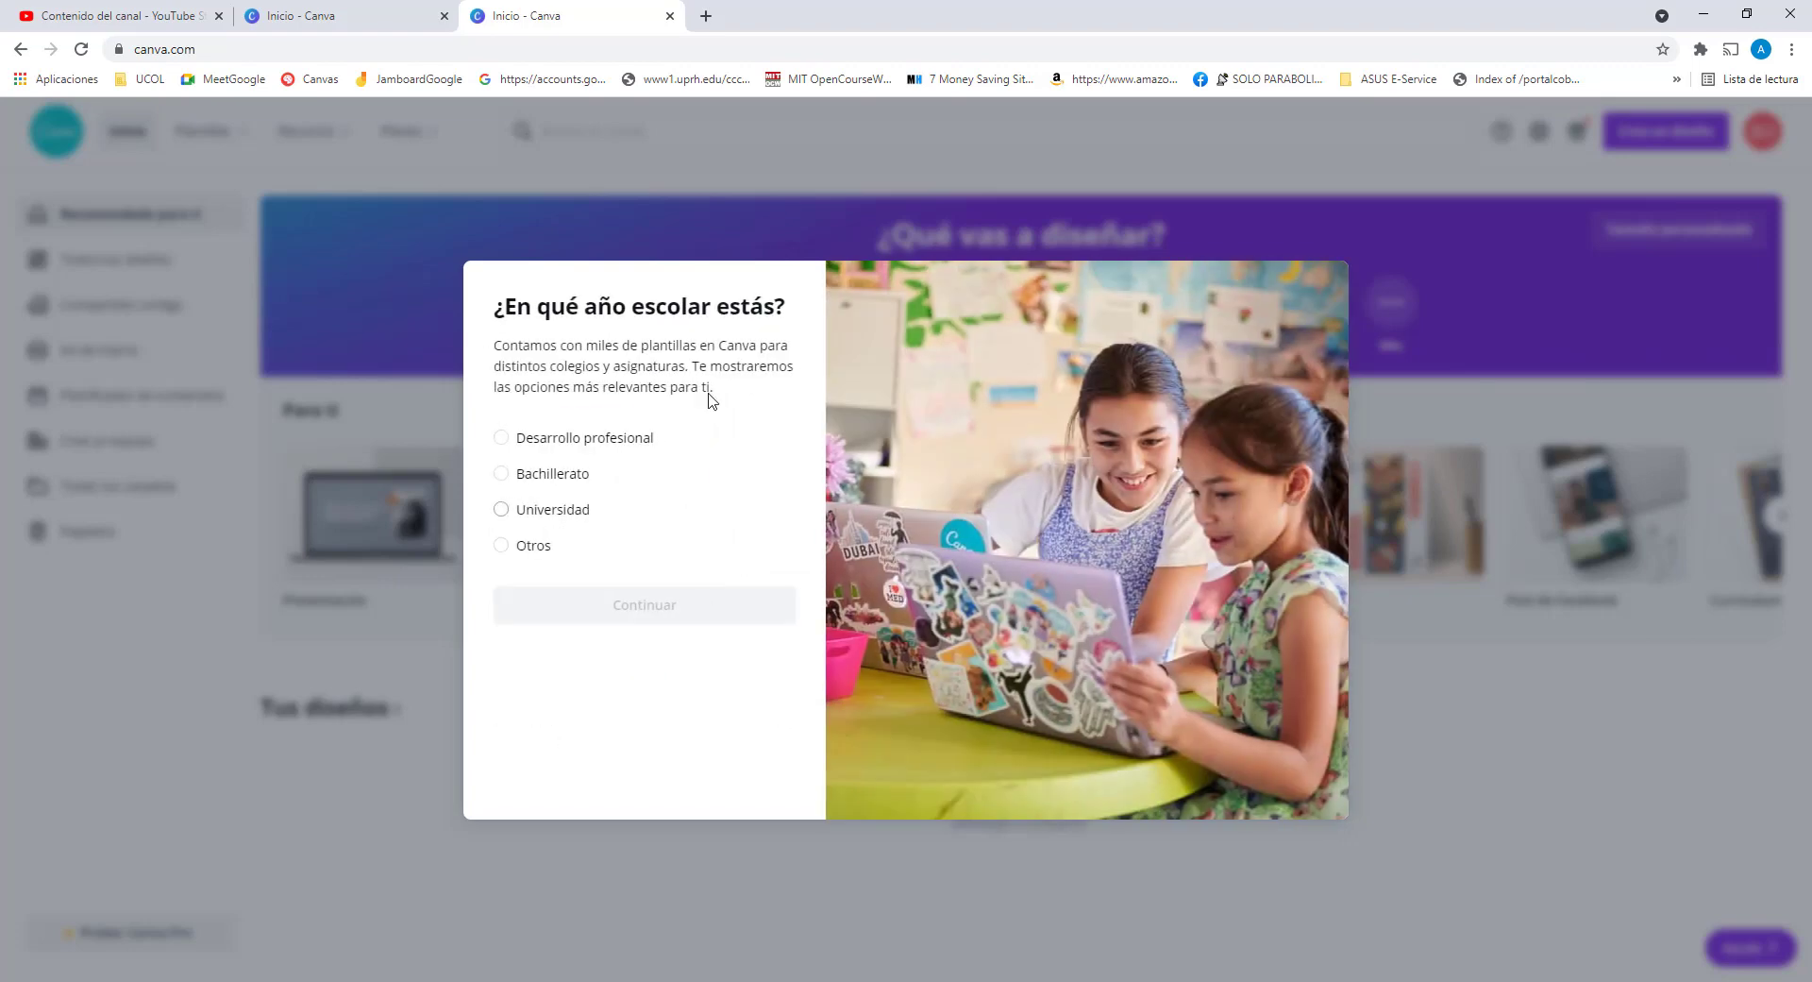
pyautogui.click(501, 474)
pyautogui.click(669, 609)
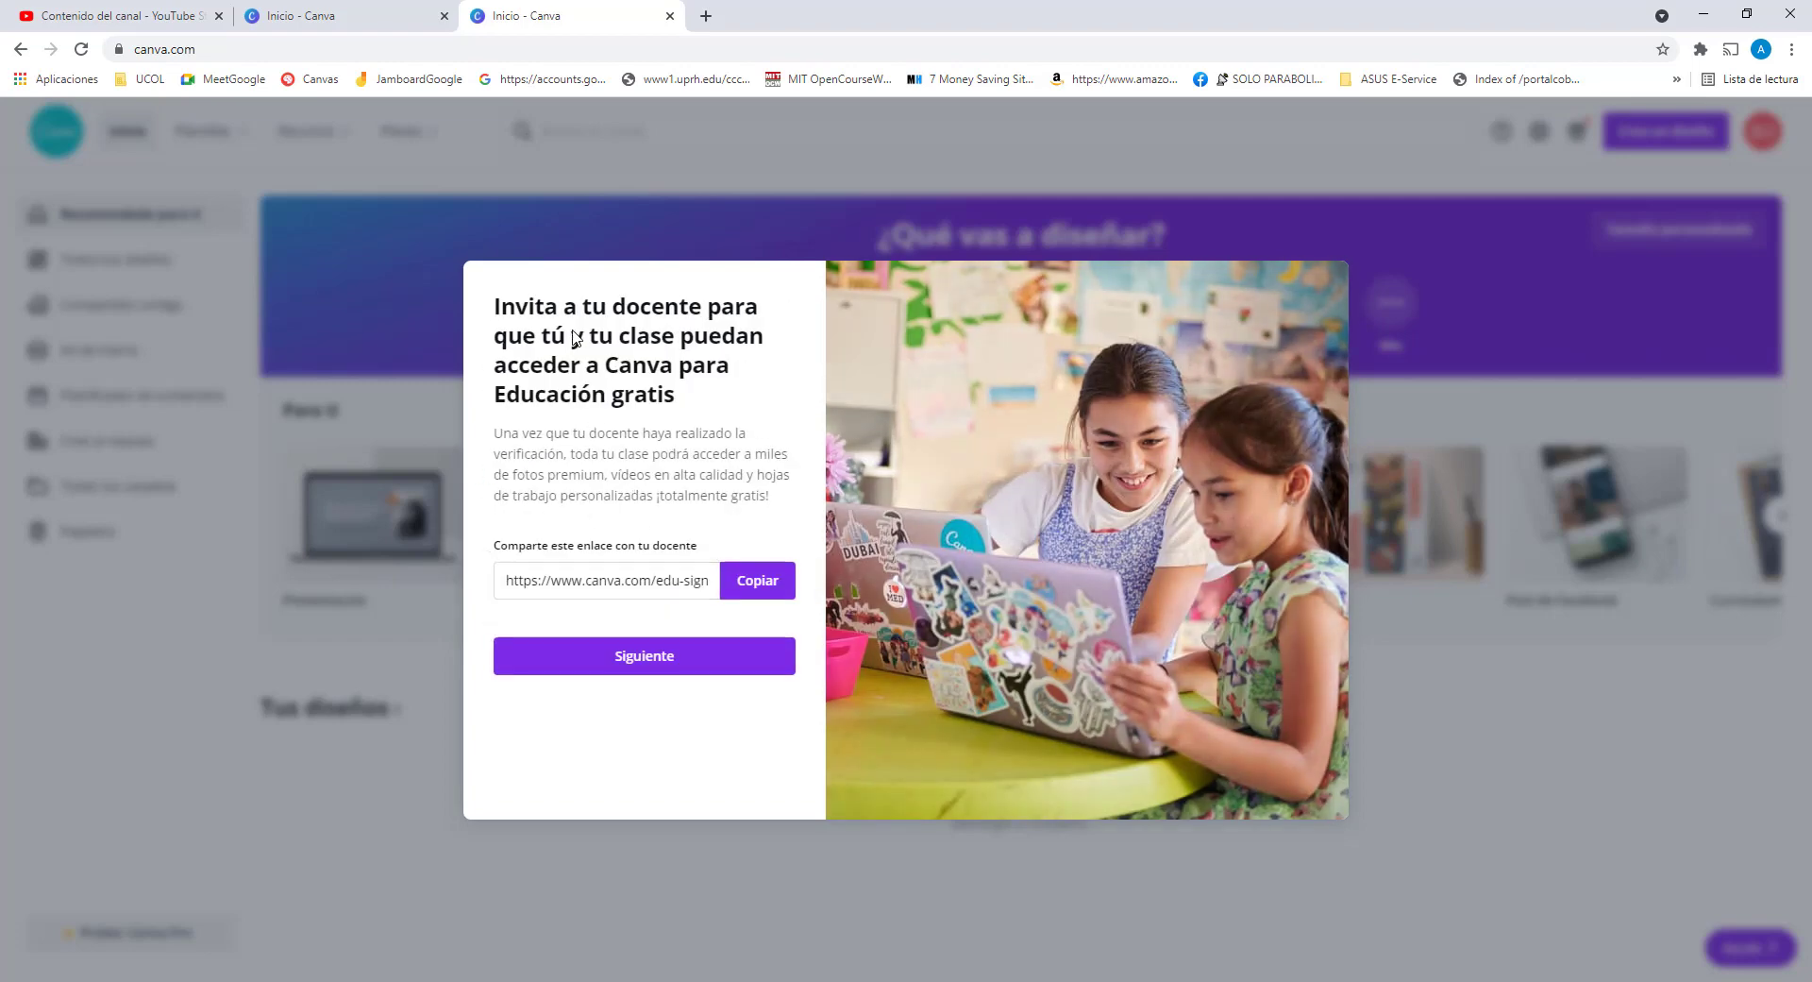
pyautogui.click(647, 655)
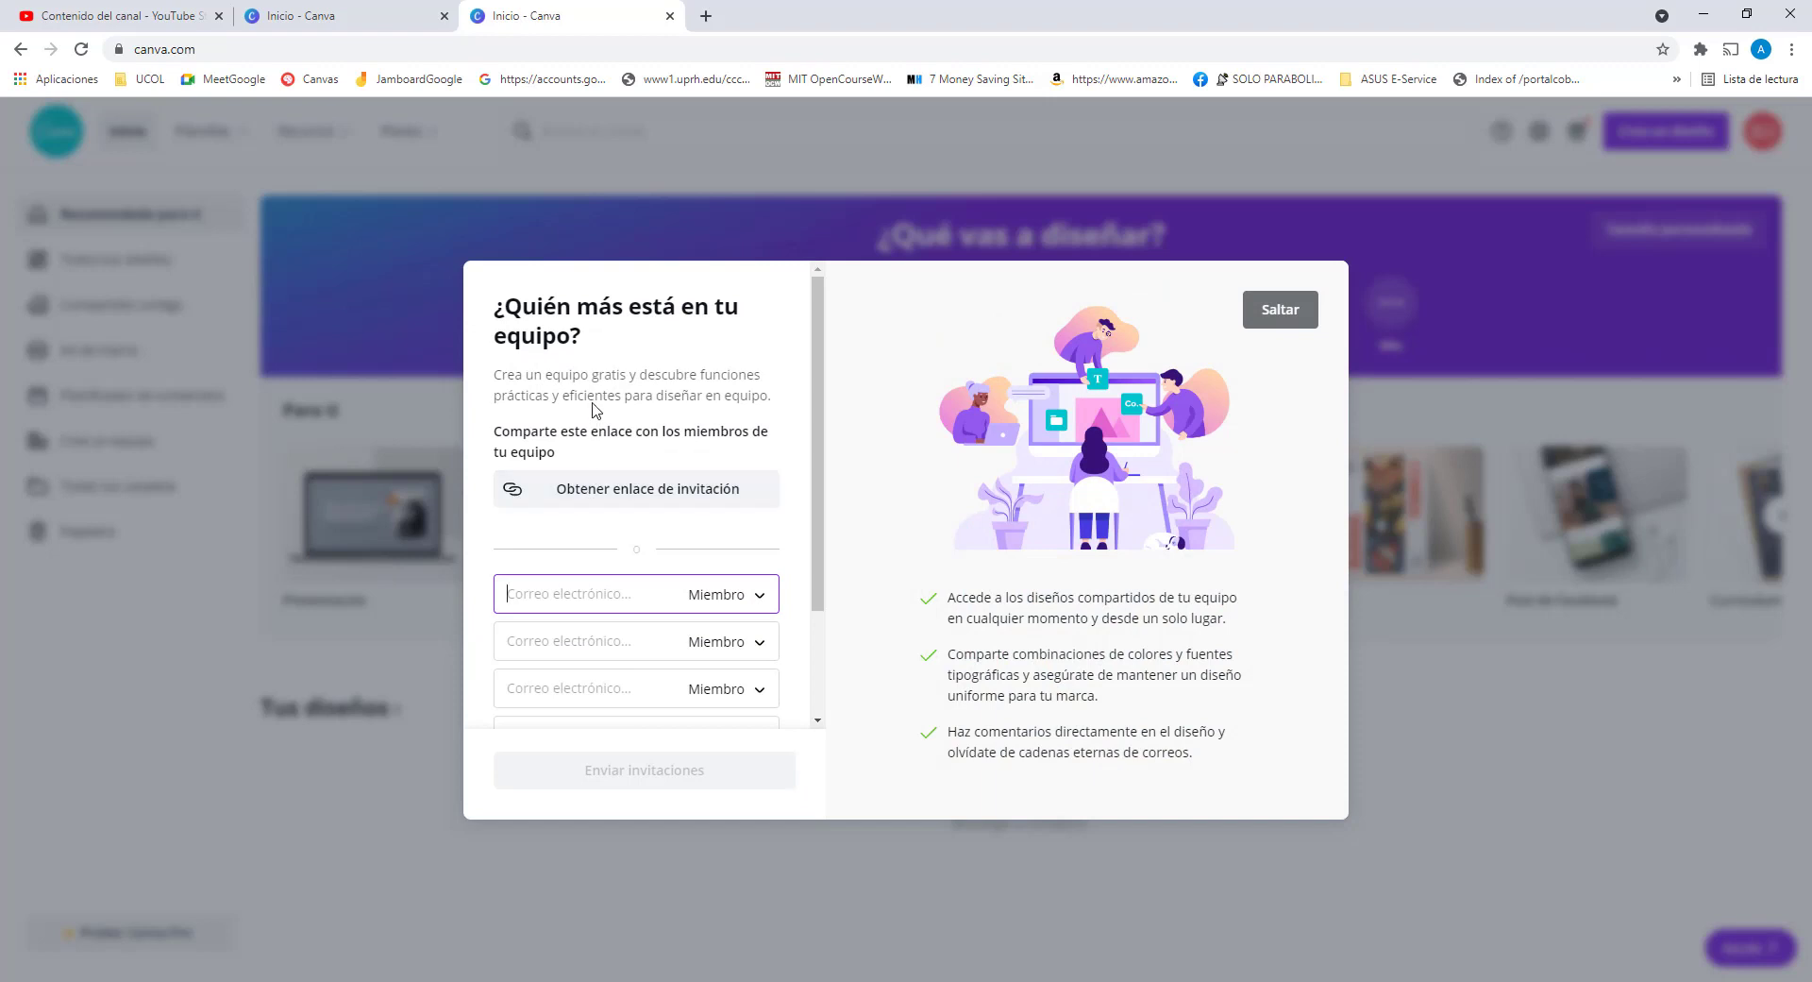
pyautogui.scroll(-2, 655, 558)
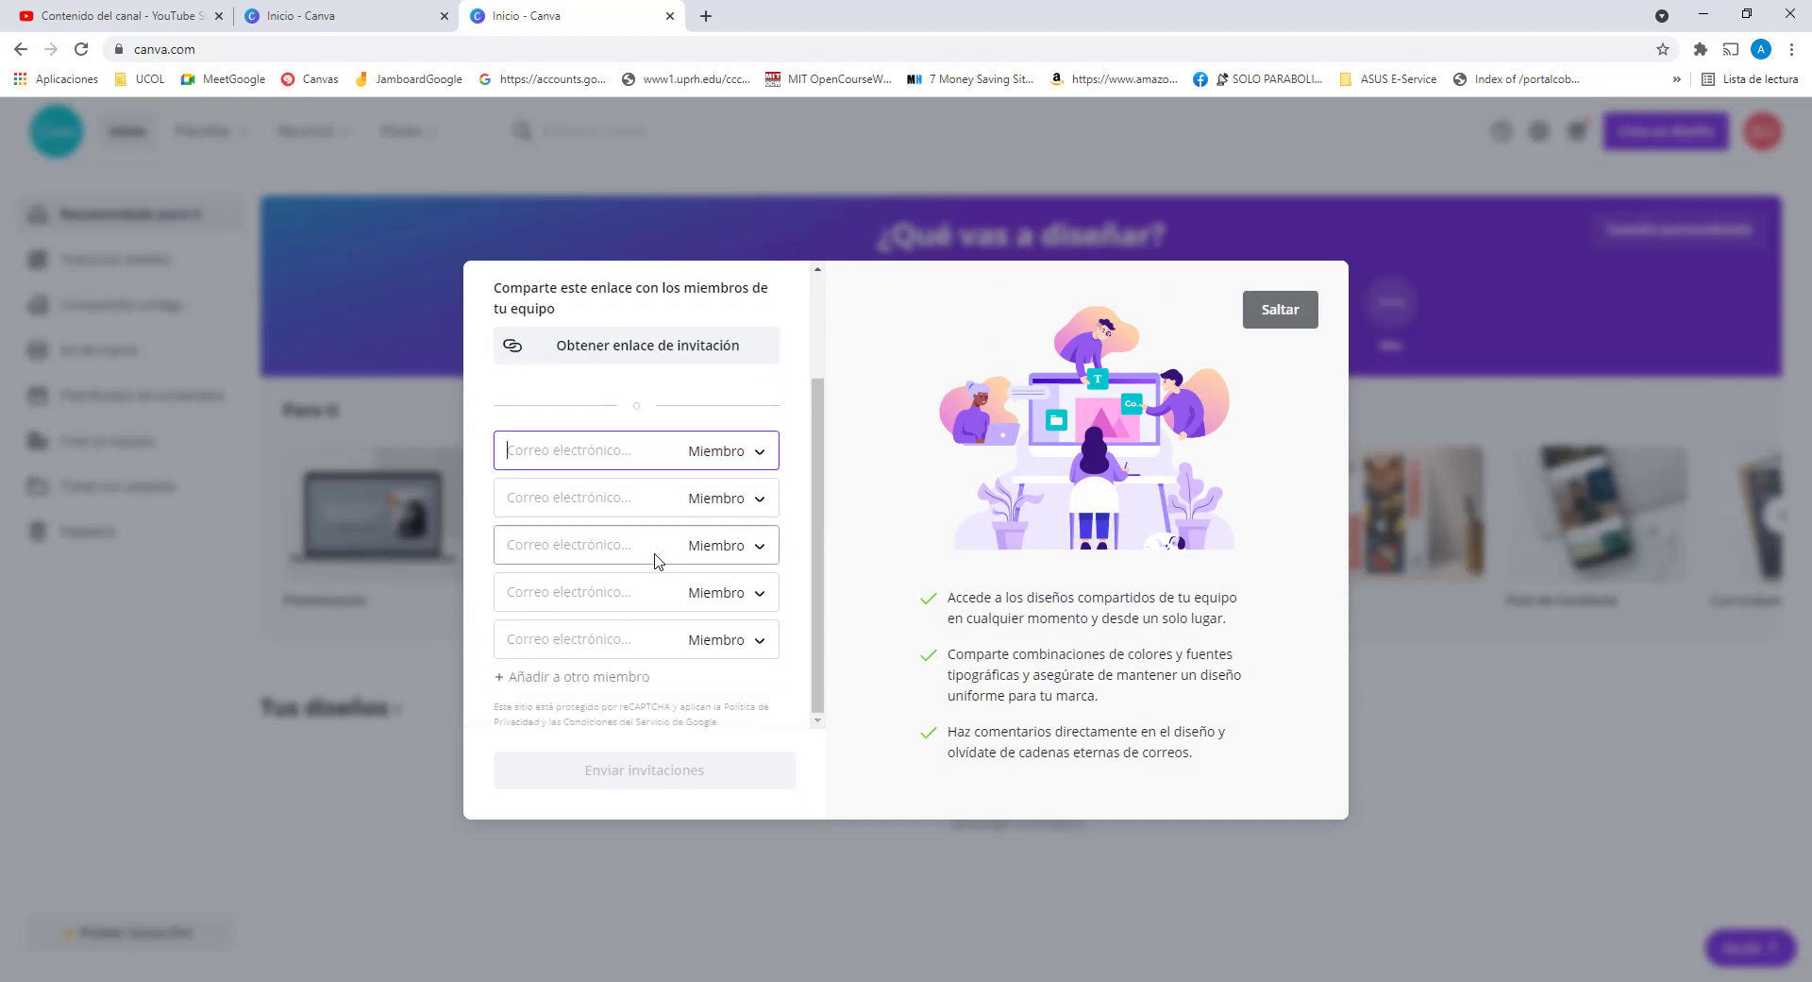
pyautogui.scroll(2, 655, 556)
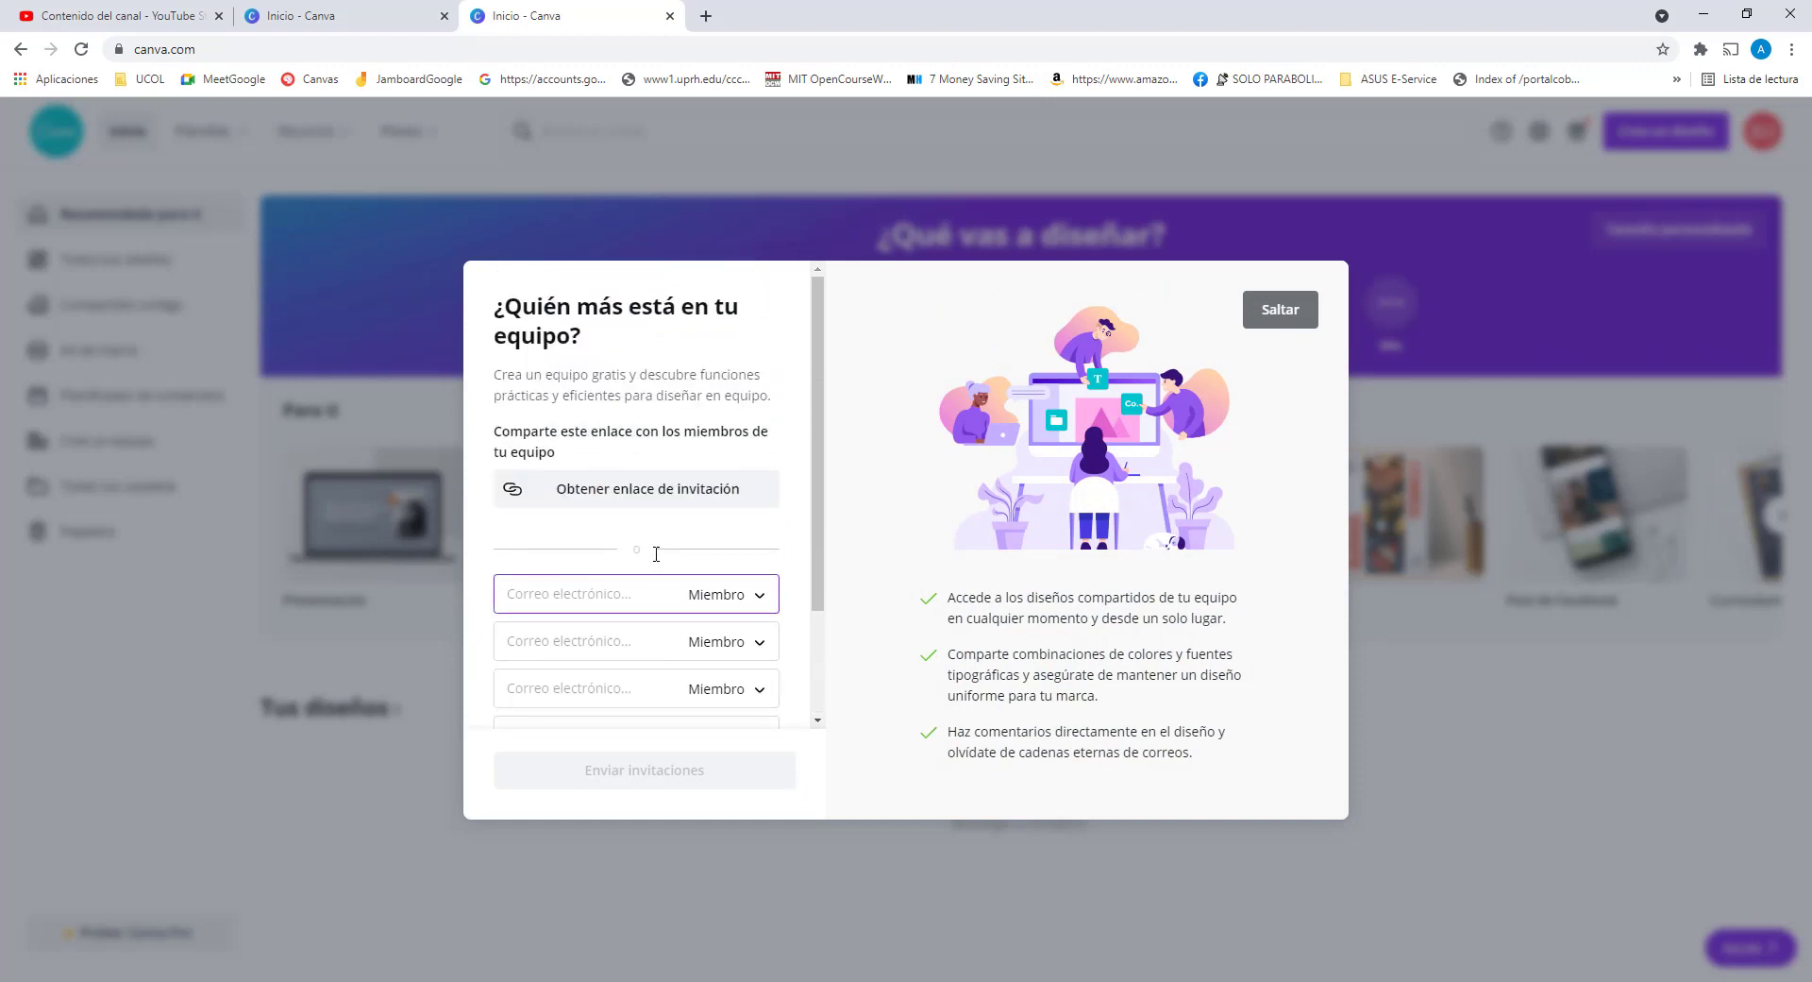
pyautogui.click(1299, 324)
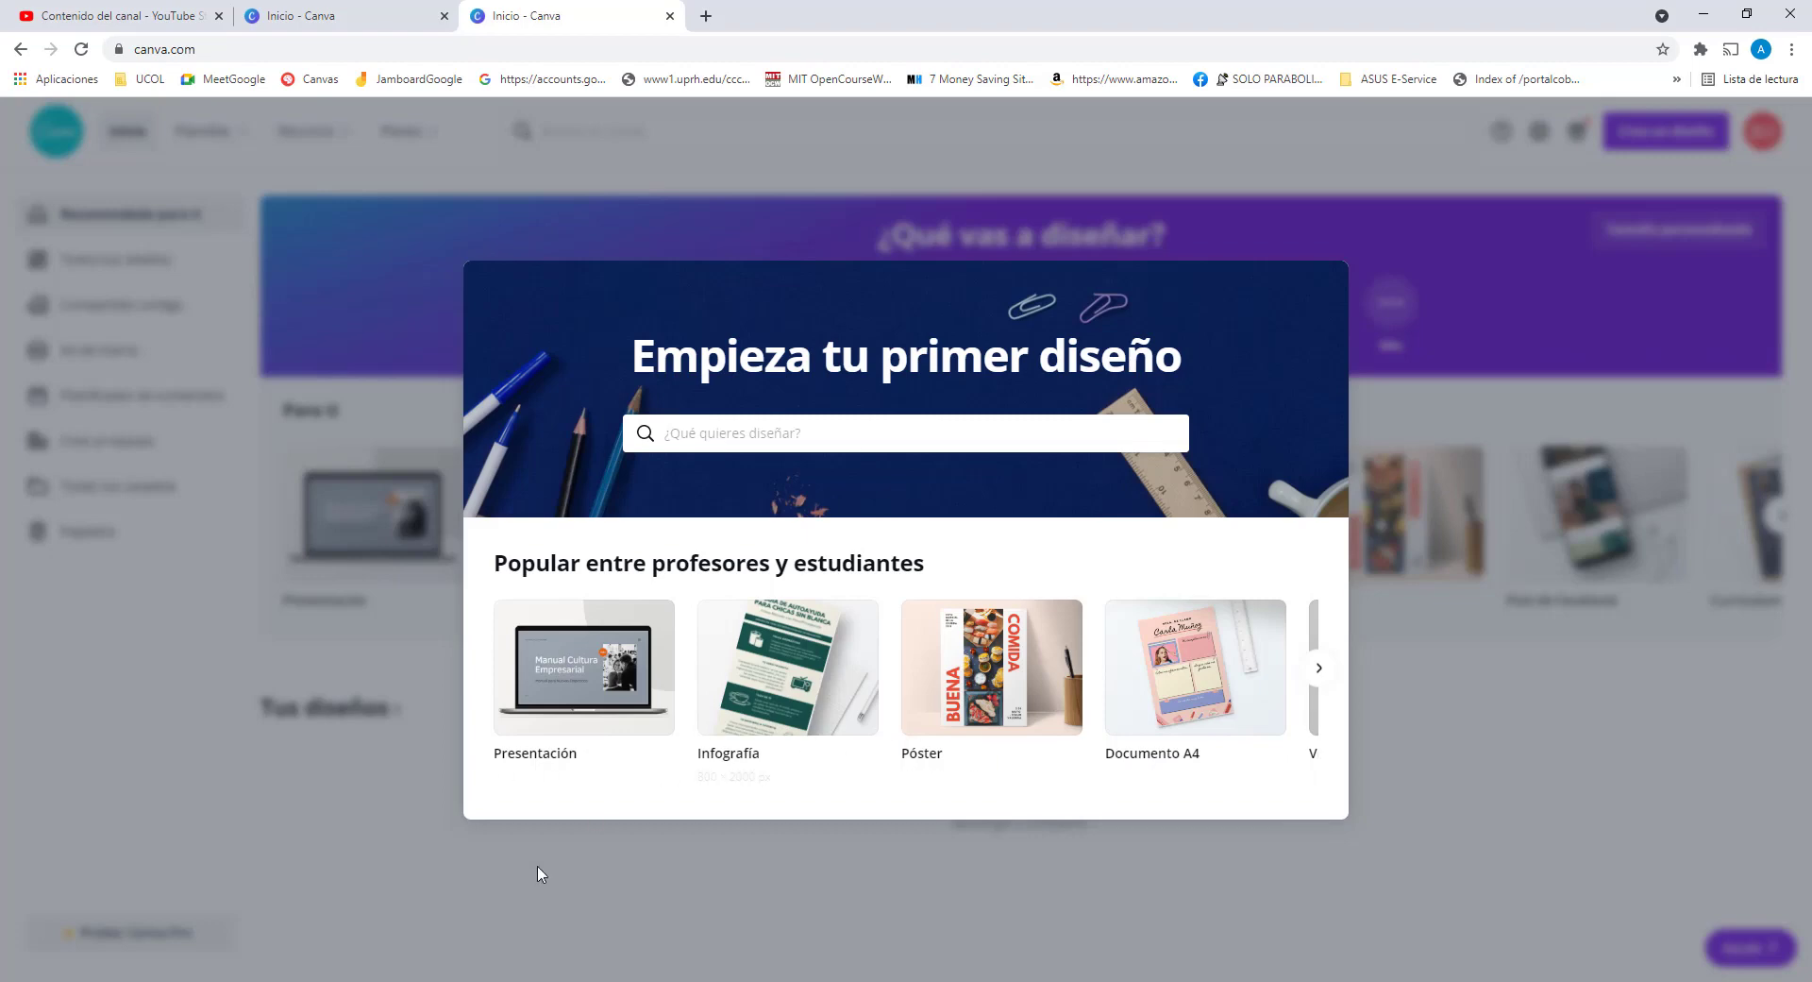
pyautogui.click(250, 43)
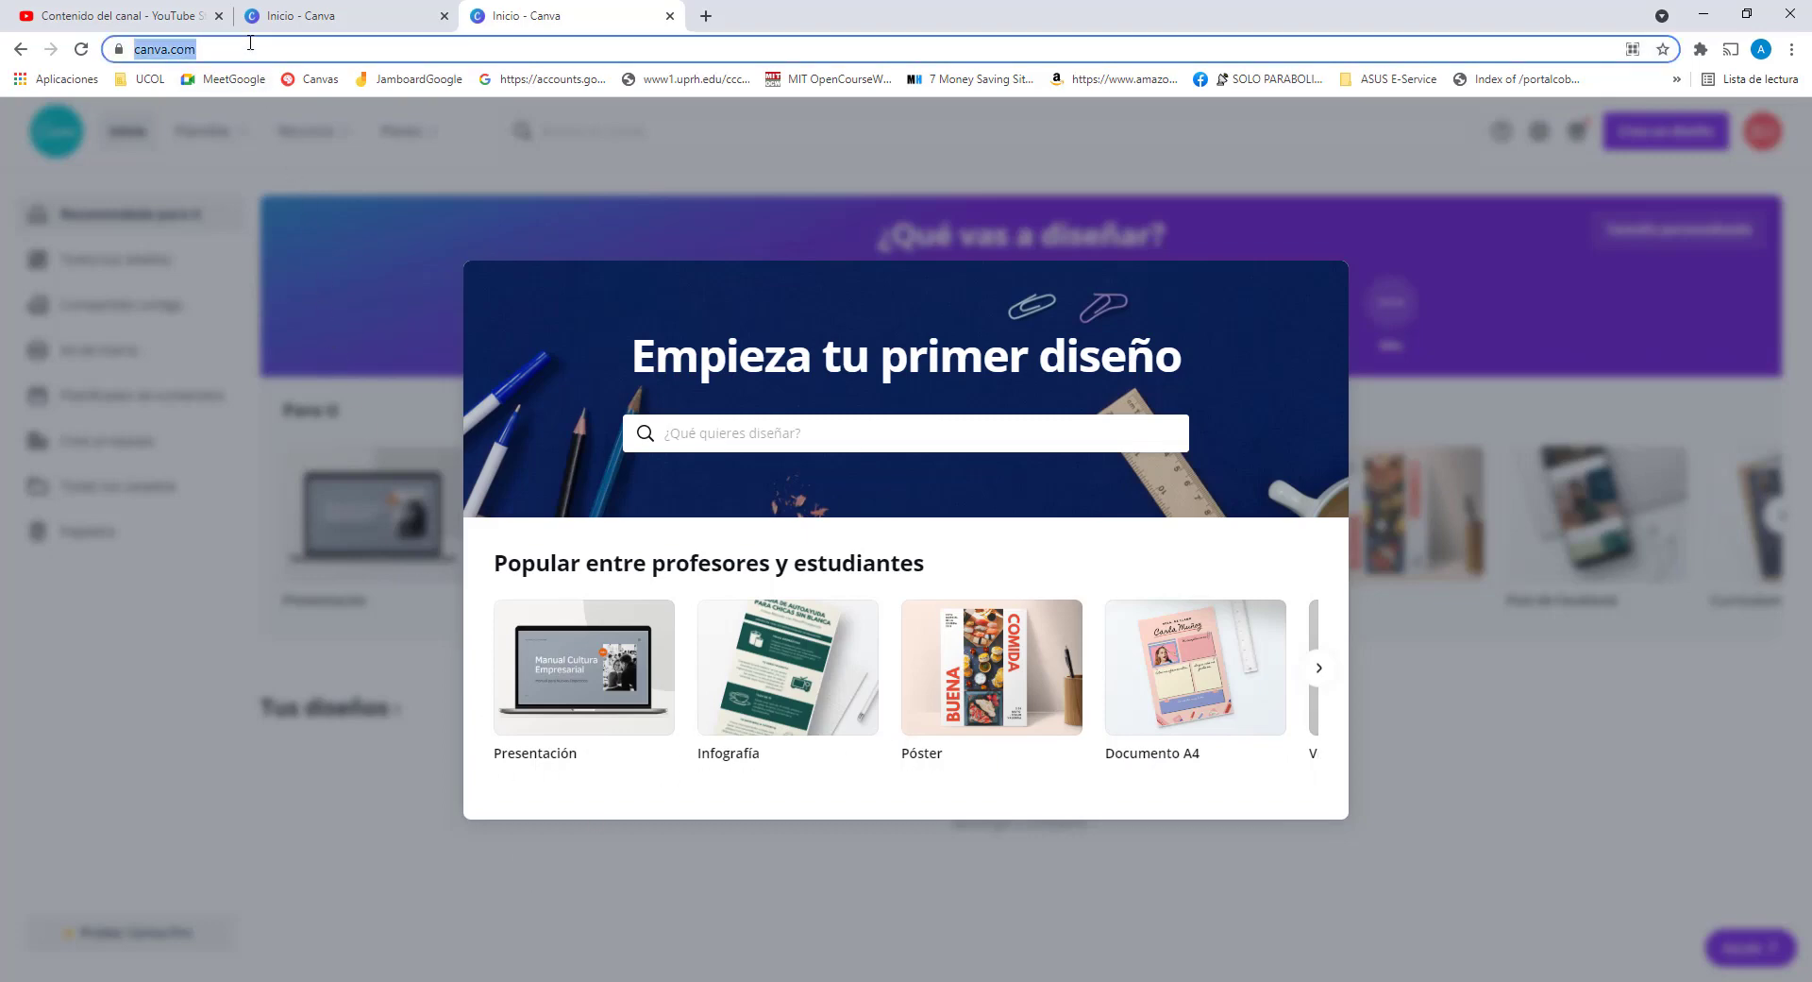
# Reload the Canva home, browse the Para ti row, and create a blank Infografía.
pyautogui.press('Return')
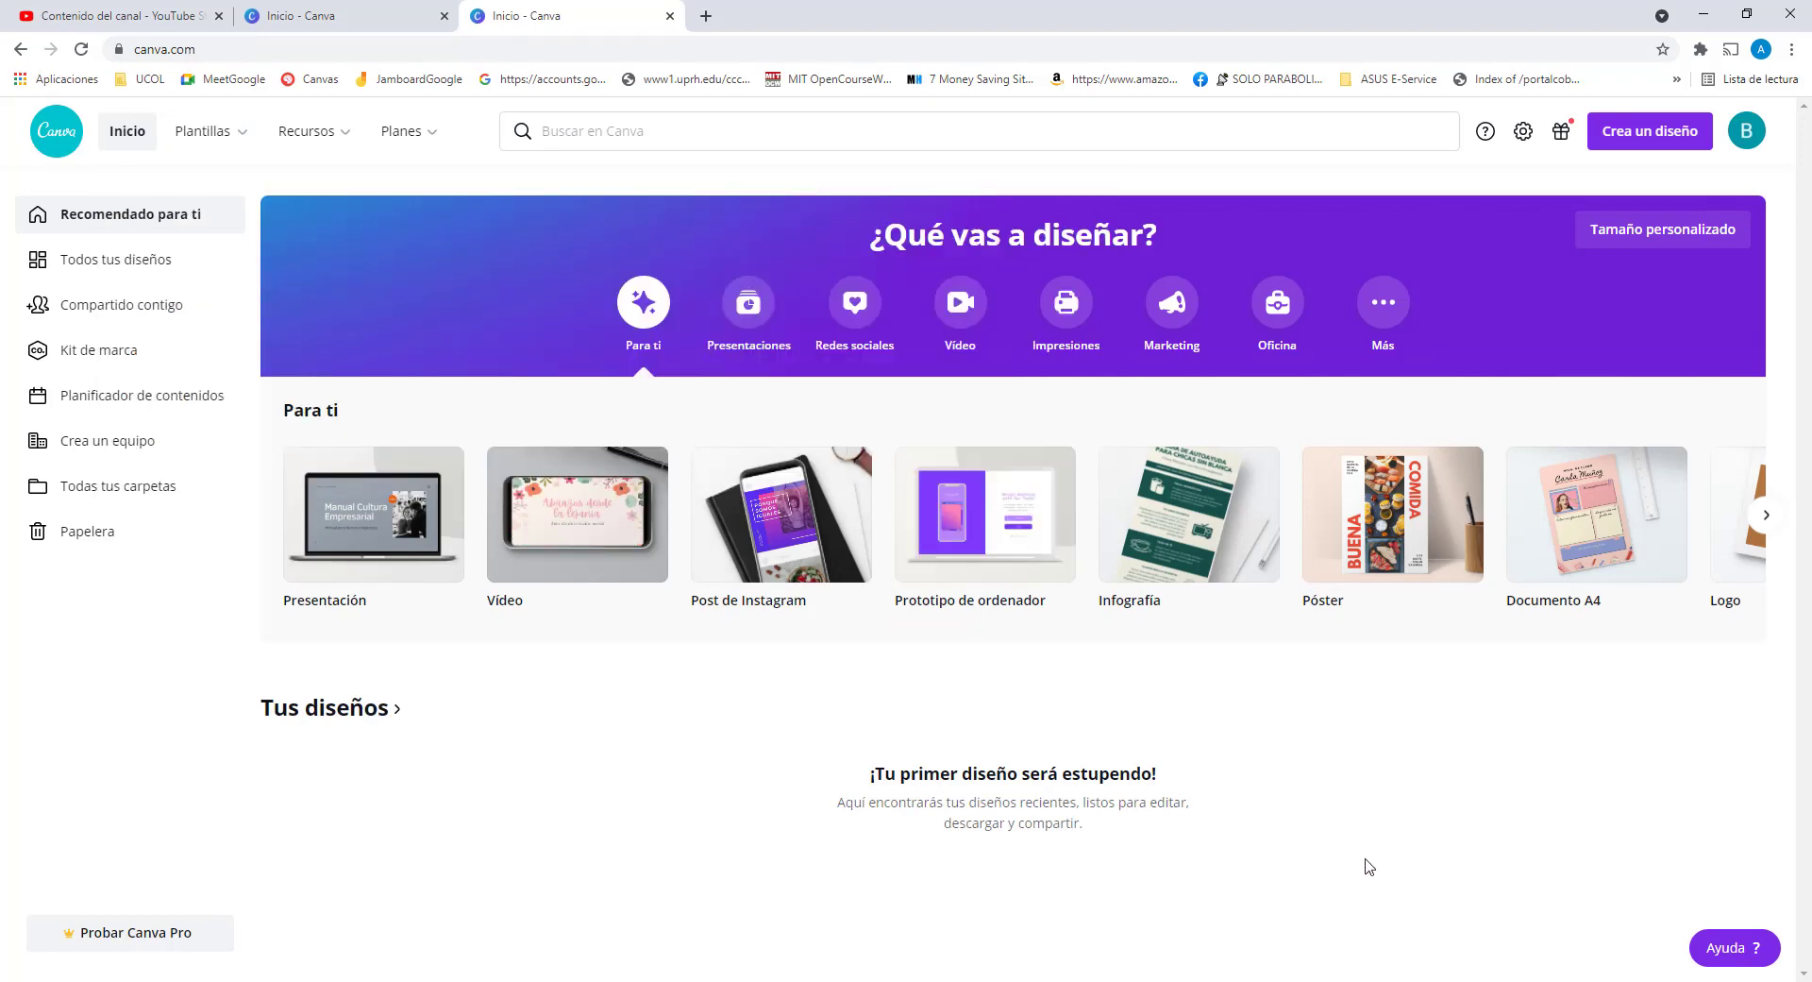
pyautogui.click(1768, 517)
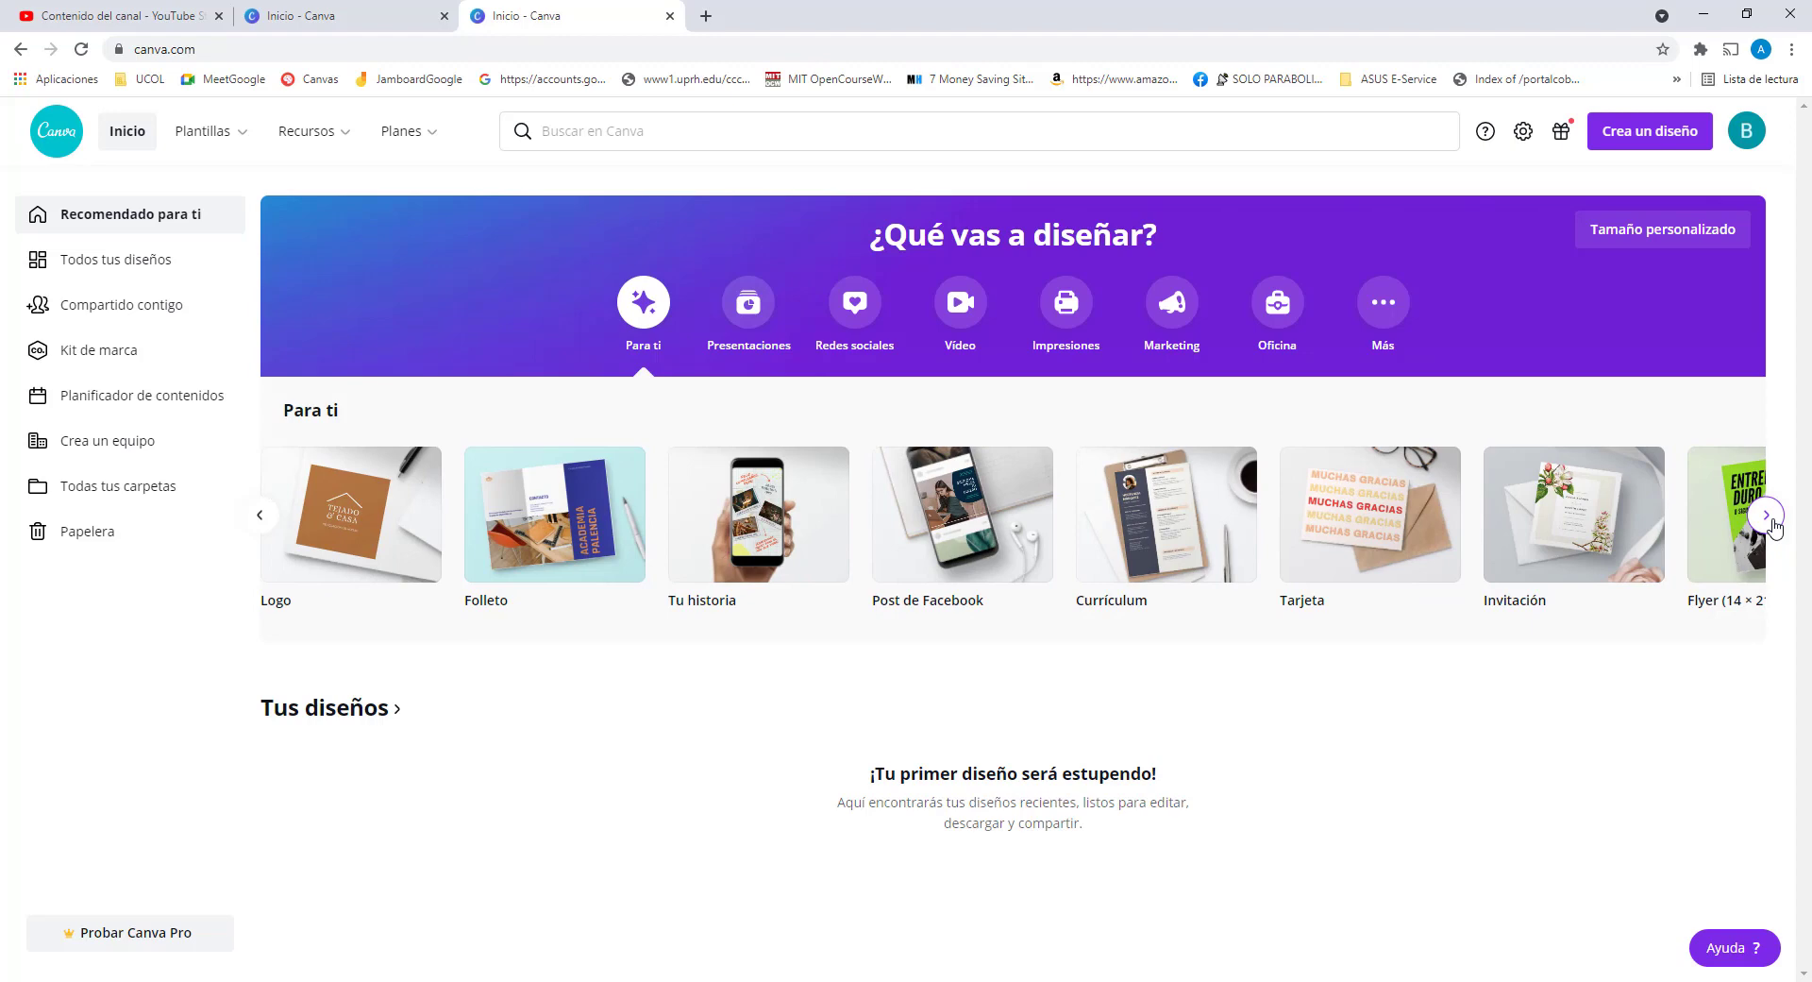
pyautogui.click(1768, 517)
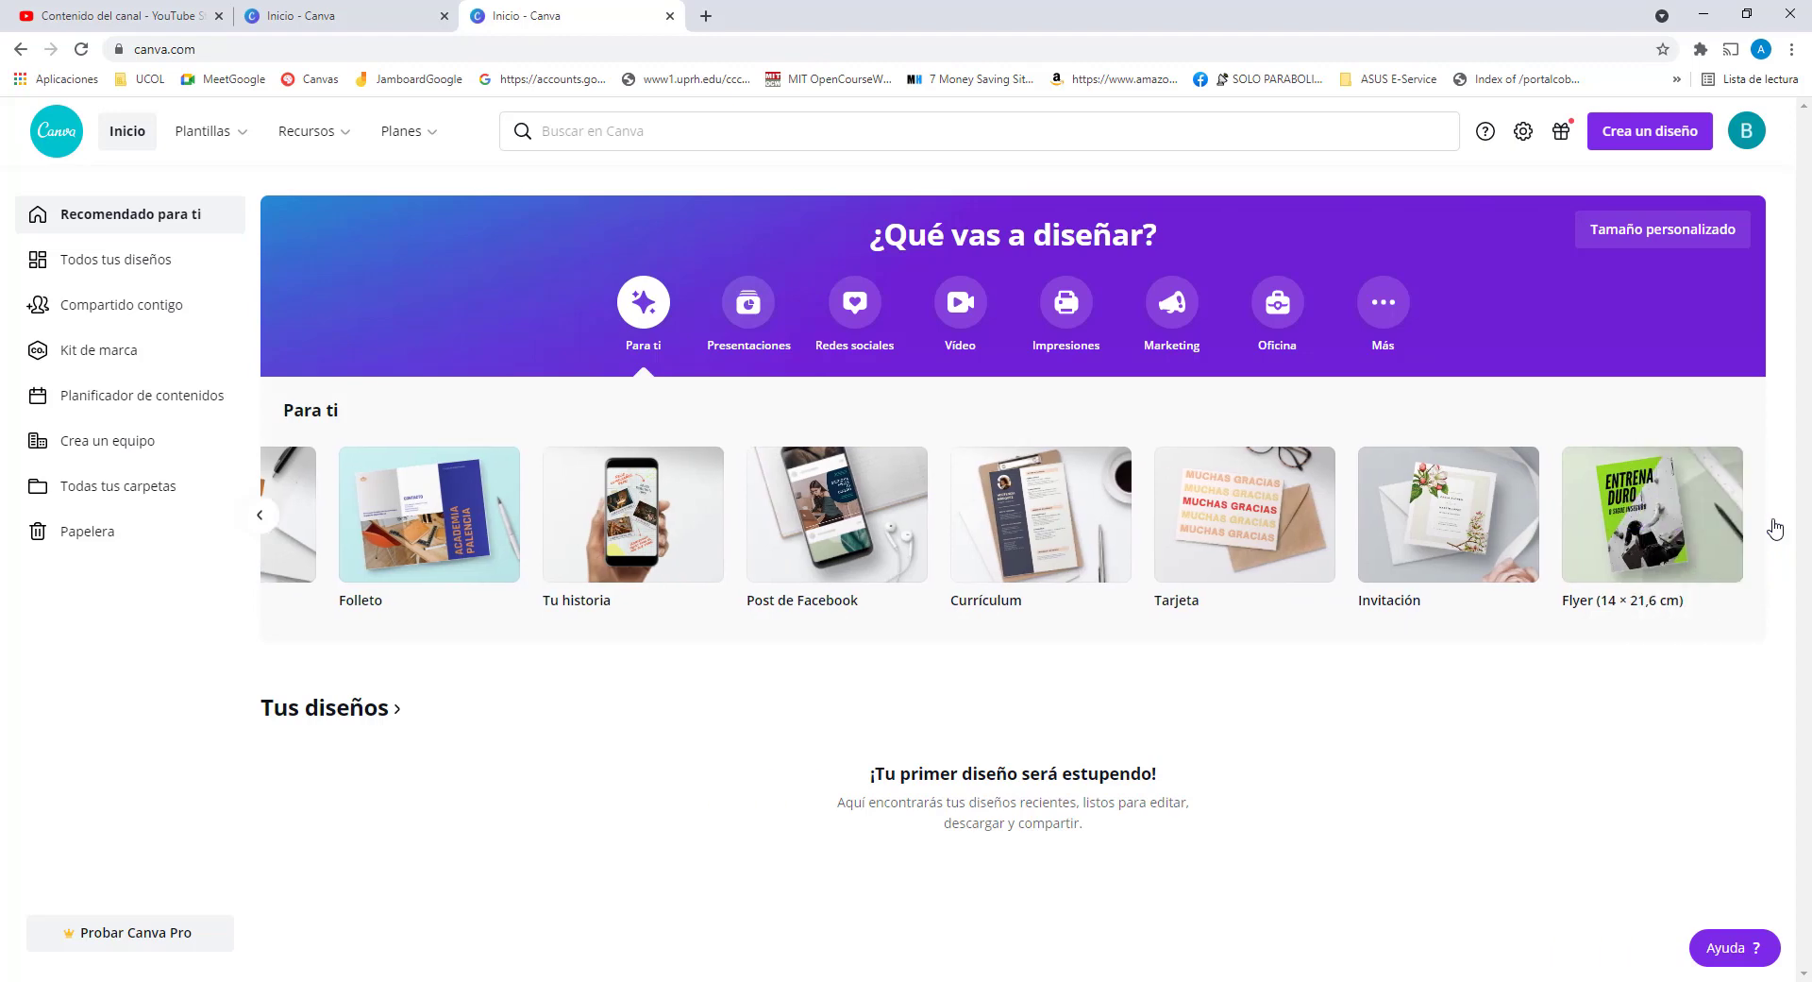
pyautogui.click(270, 522)
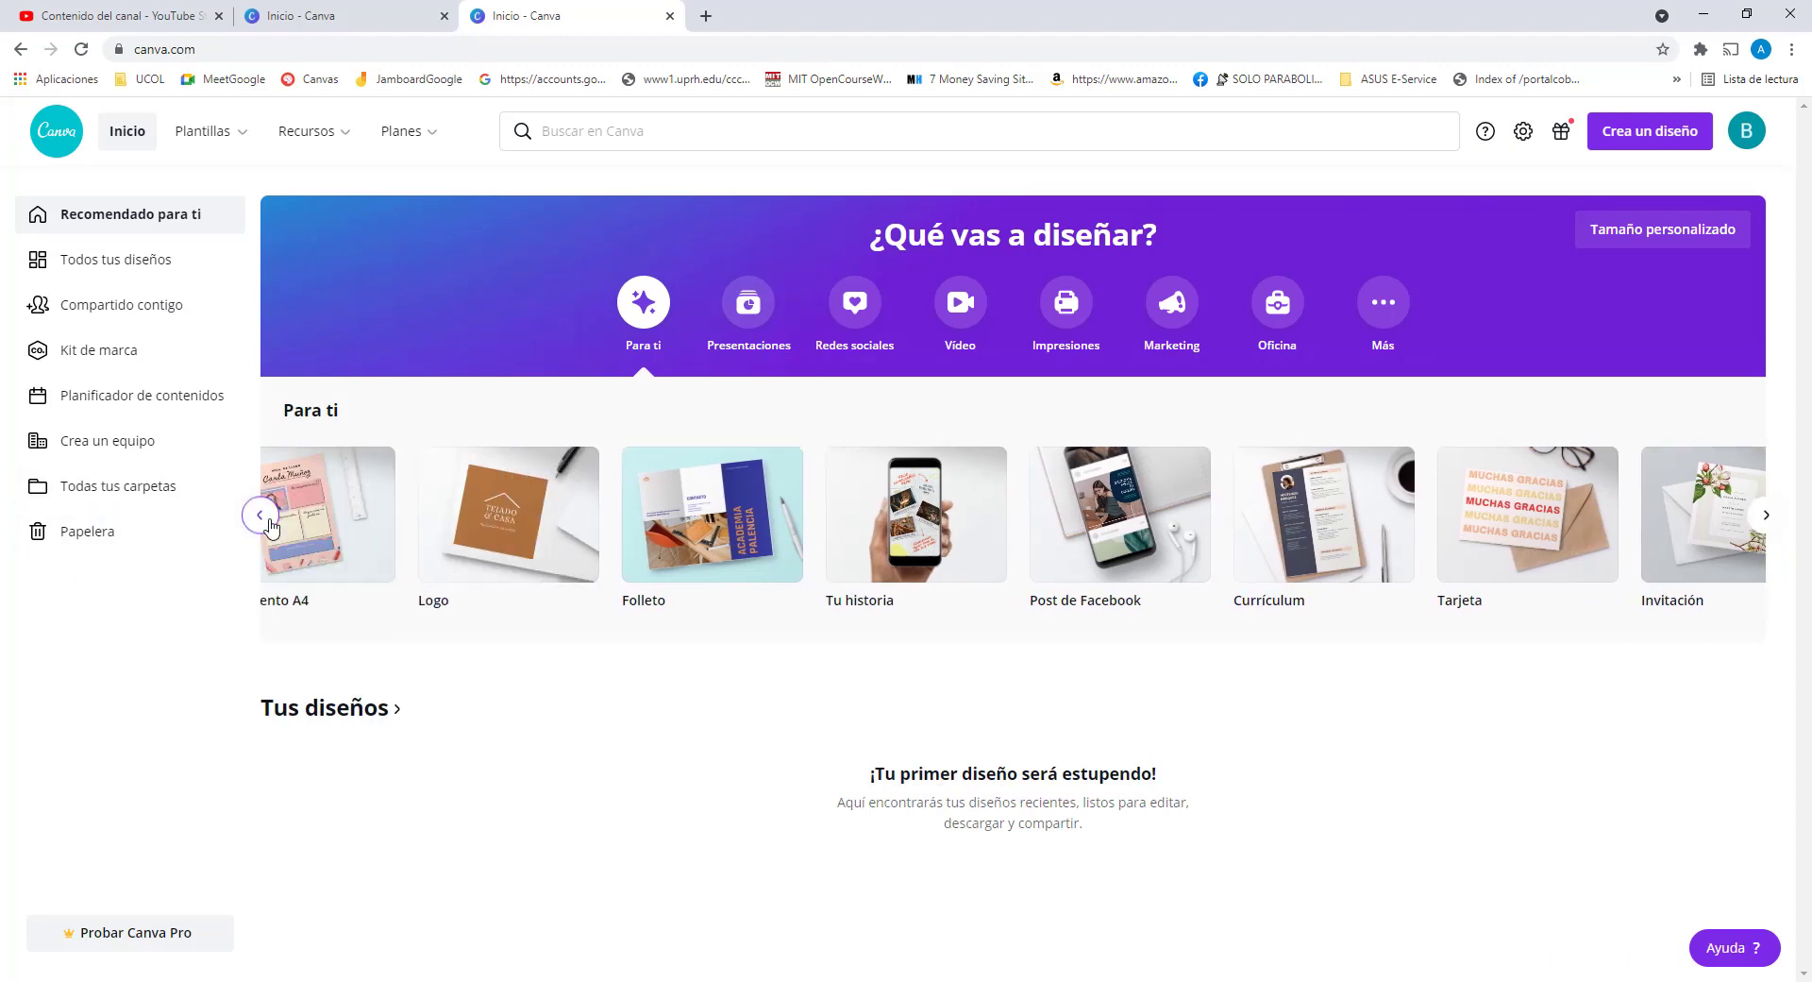
pyautogui.click(260, 516)
pyautogui.click(262, 517)
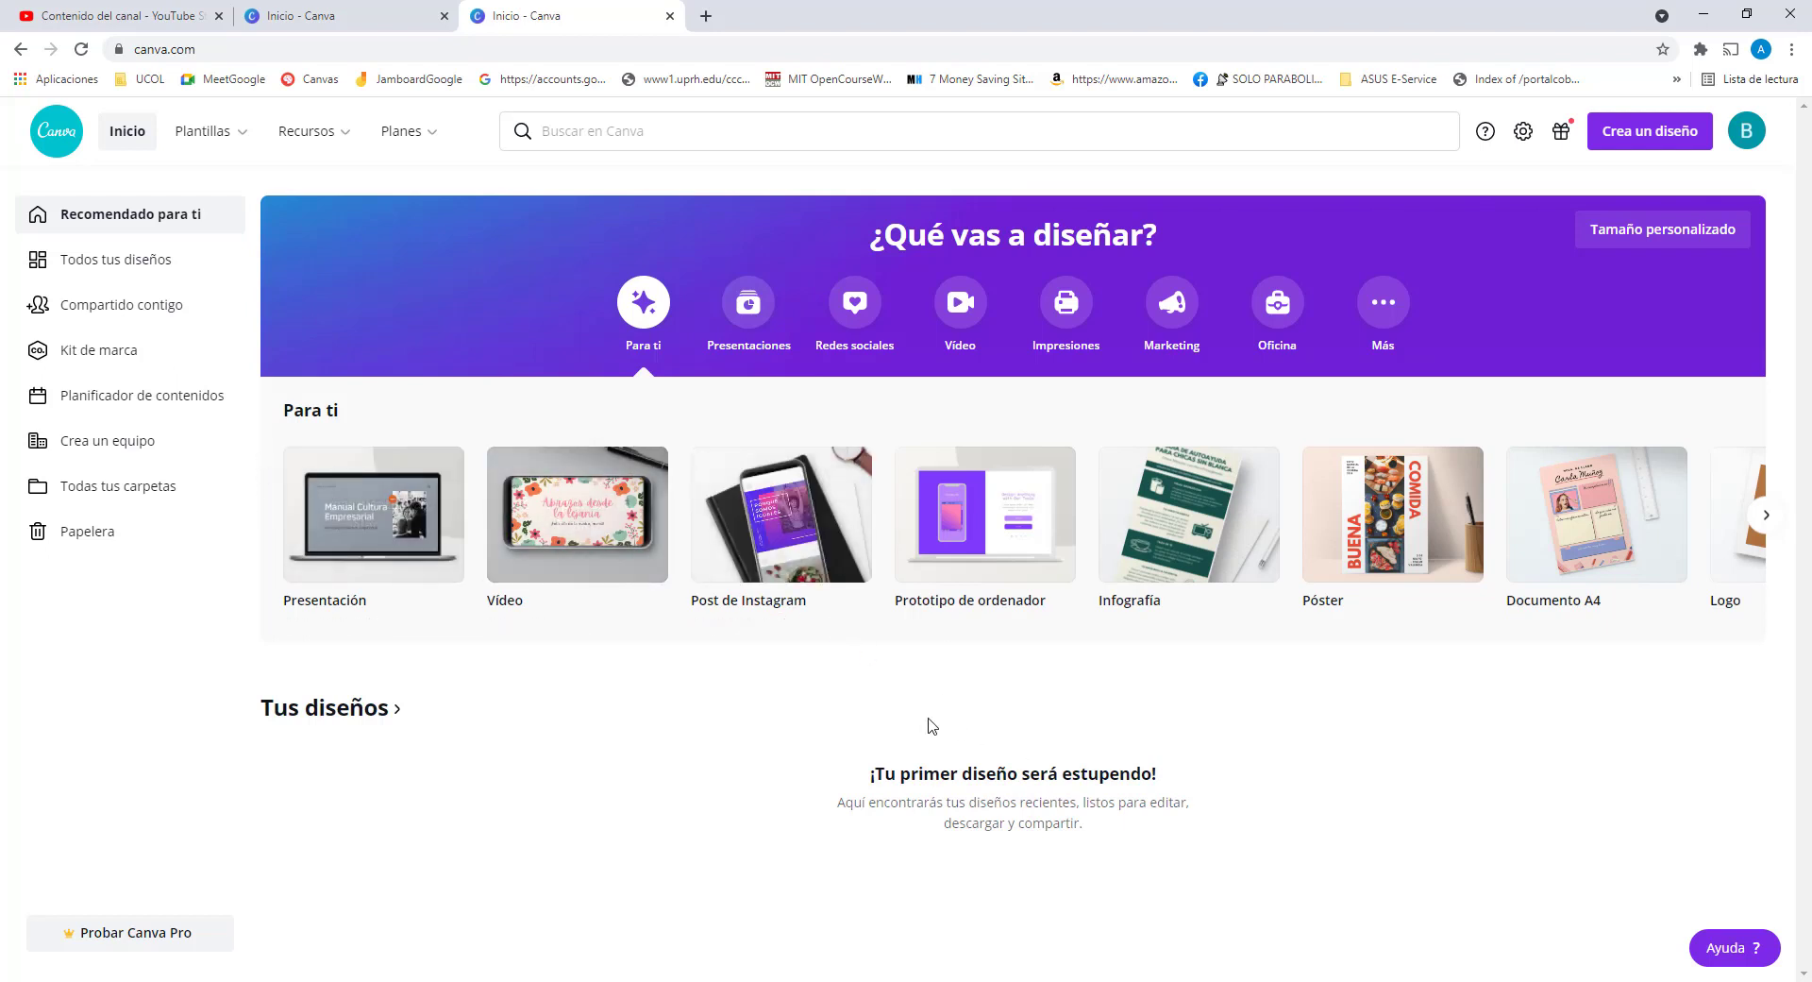
pyautogui.moveTo(604, 536)
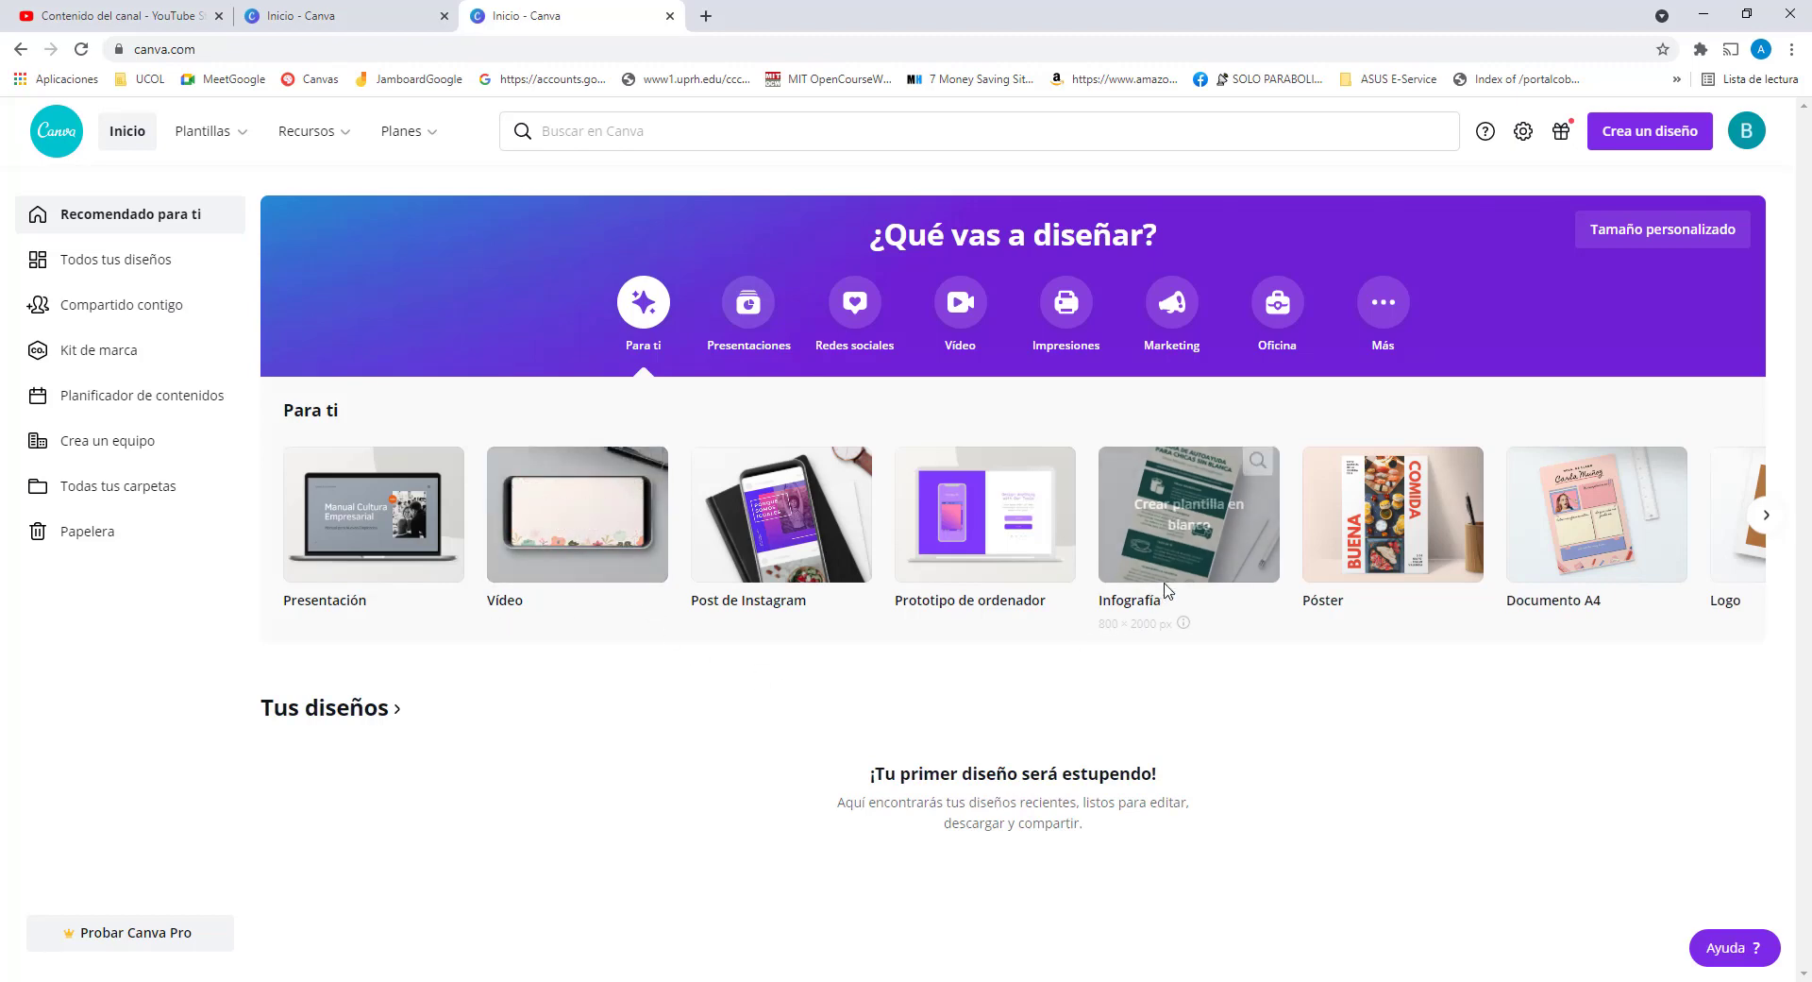
pyautogui.click(1194, 531)
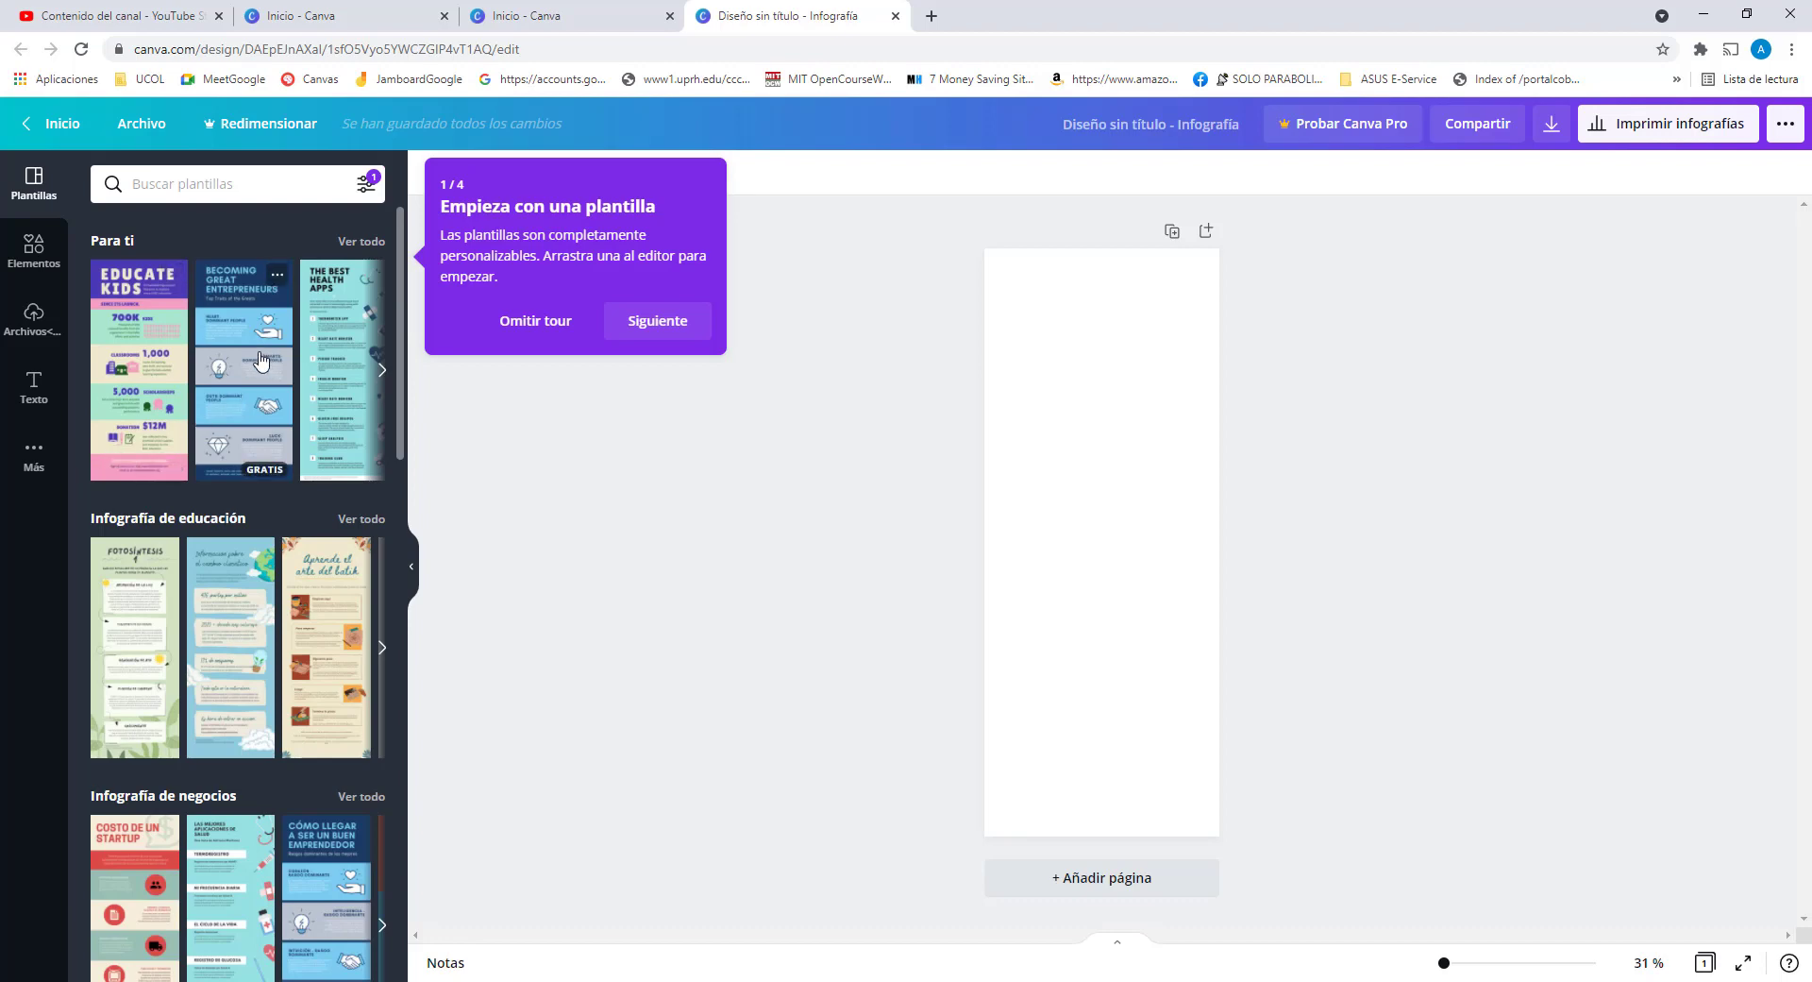
pyautogui.scroll(-3, 261, 360)
pyautogui.scroll(-3, 242, 700)
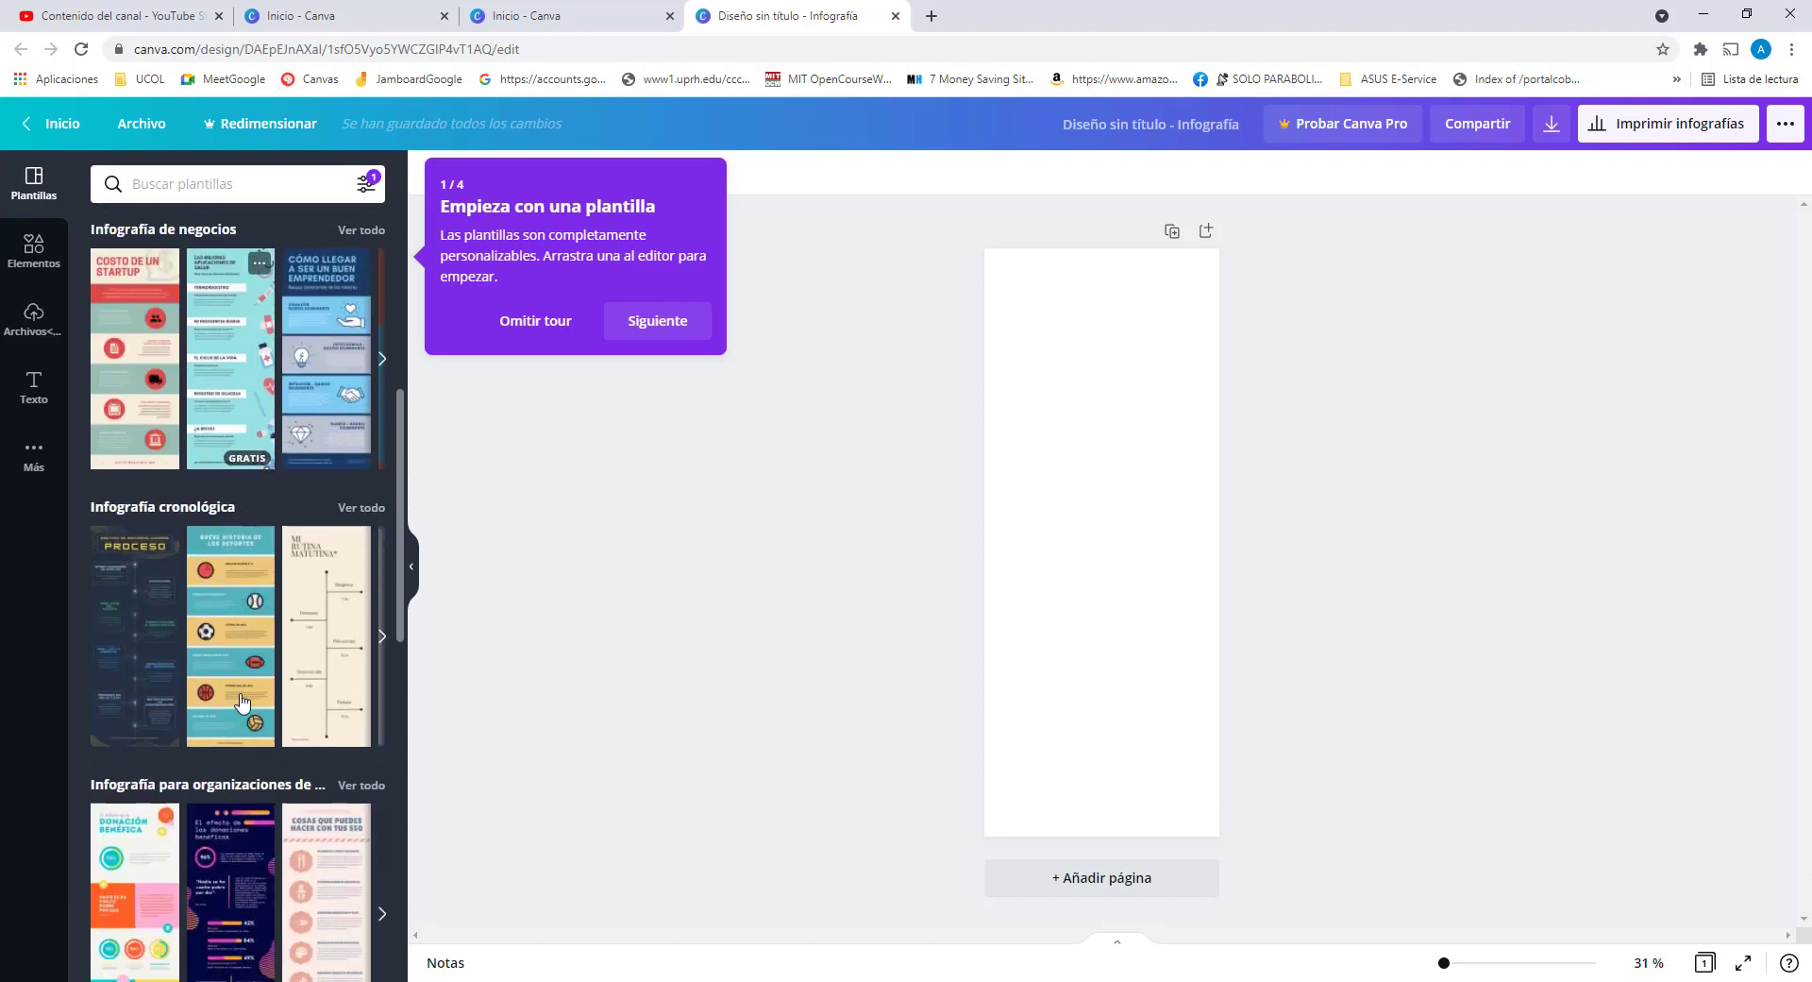
pyautogui.scroll(-4, 242, 700)
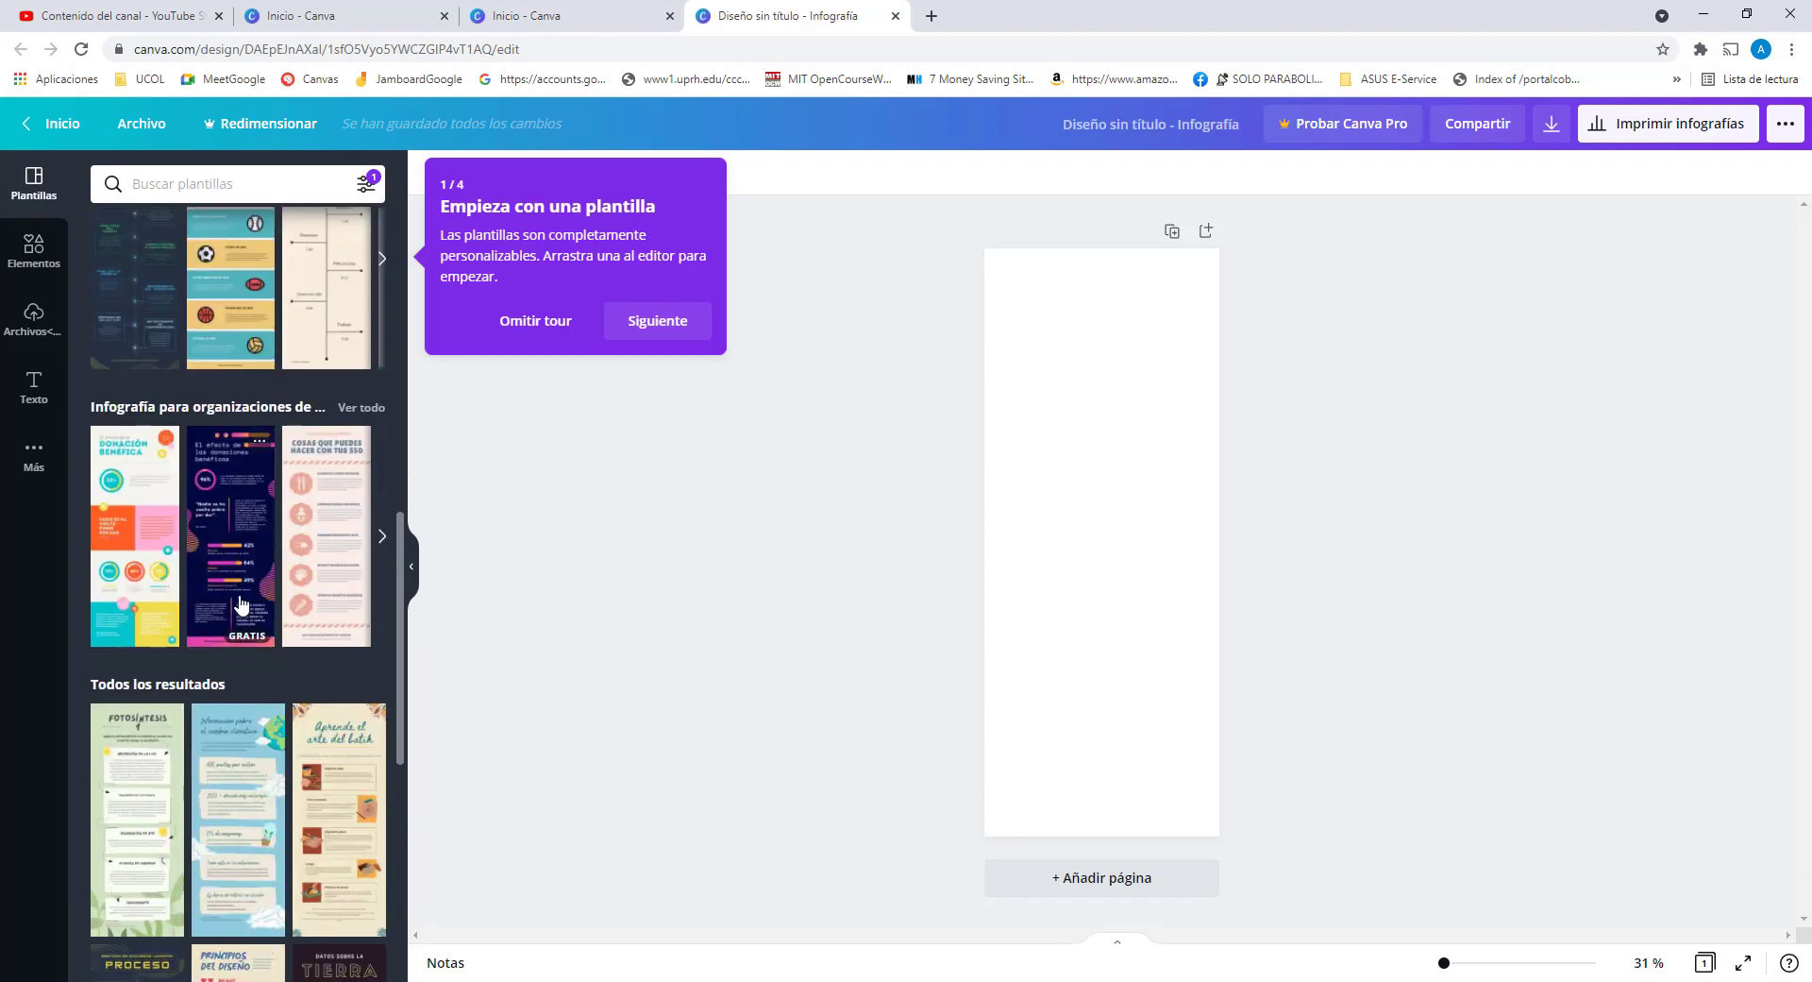
pyautogui.scroll(-10, 242, 606)
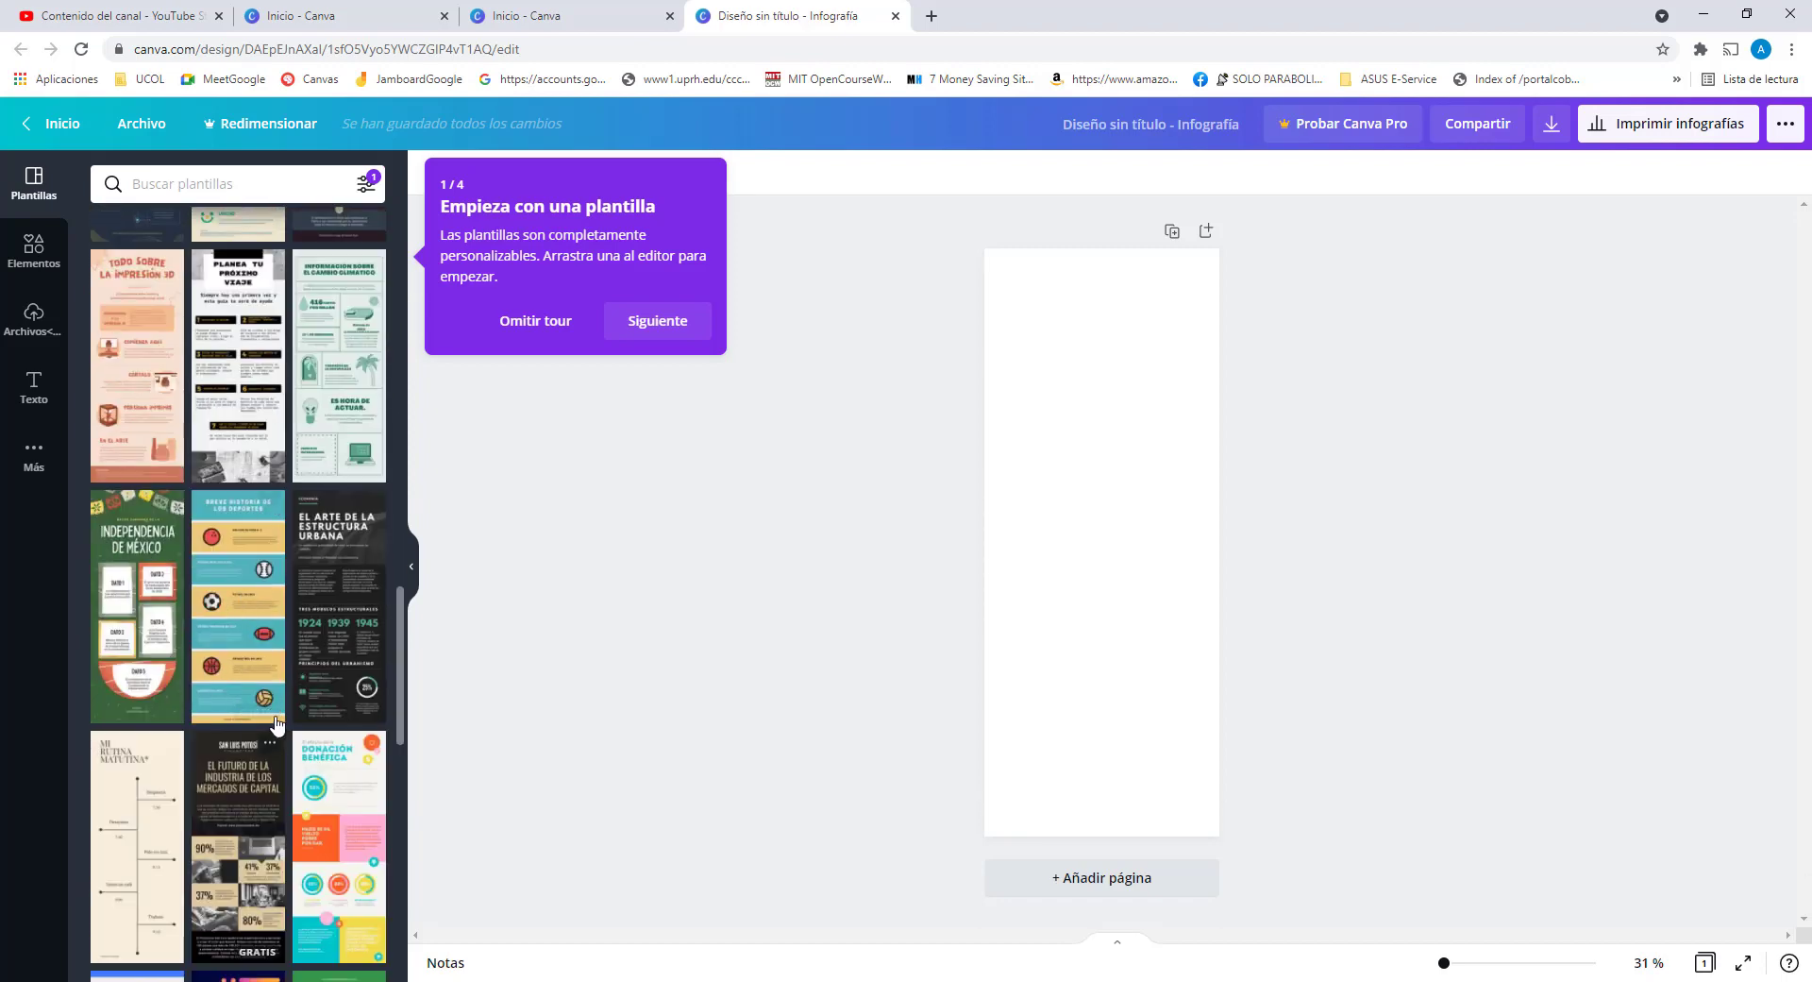
pyautogui.scroll(-10, 283, 755)
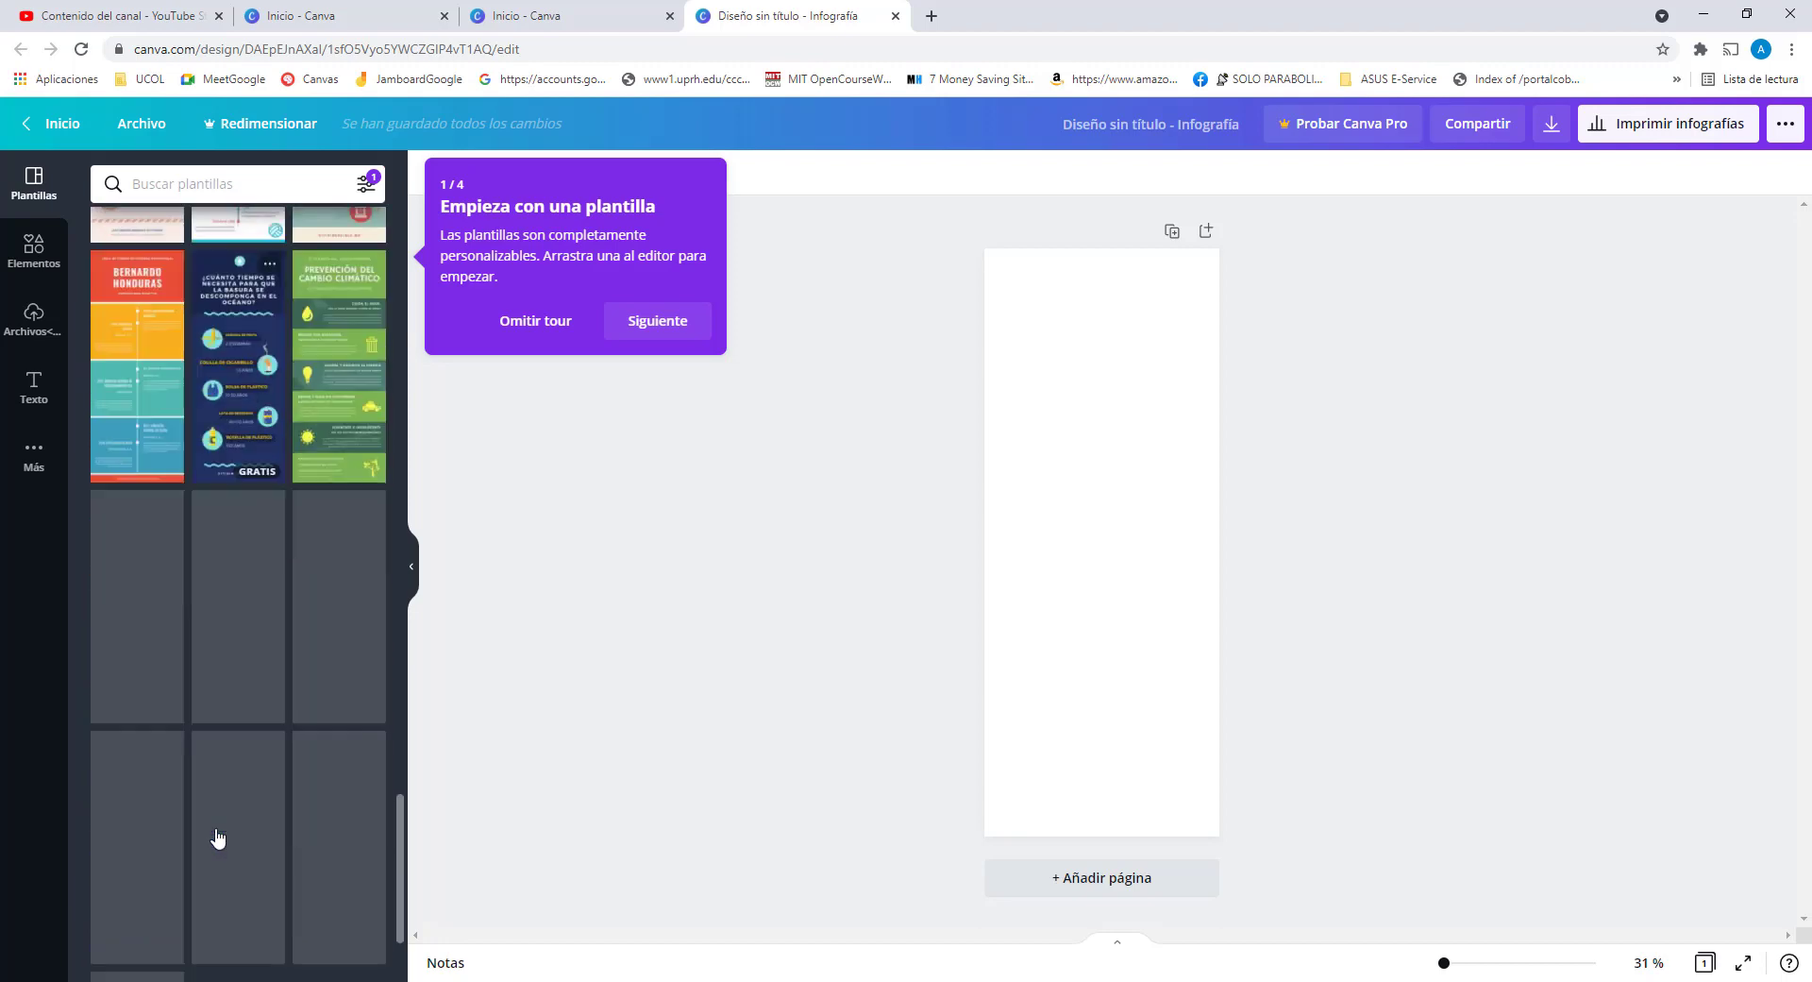
pyautogui.scroll(-3, 217, 837)
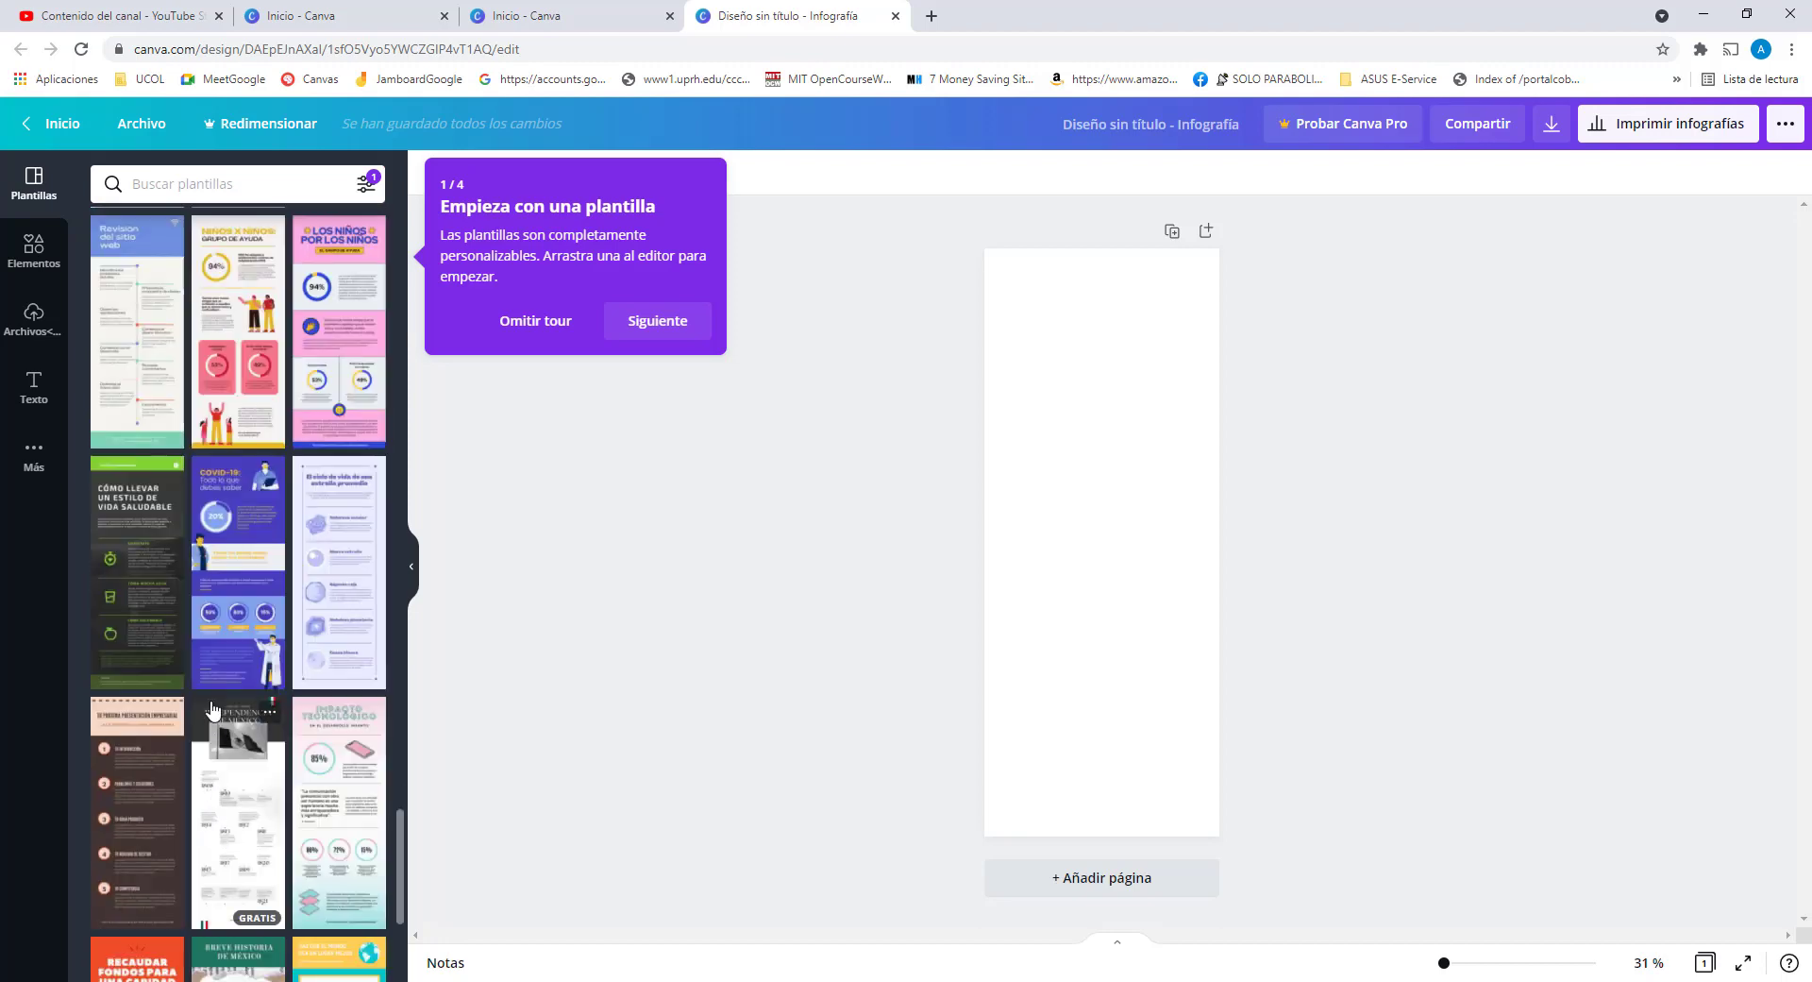
pyautogui.scroll(-10, 236, 774)
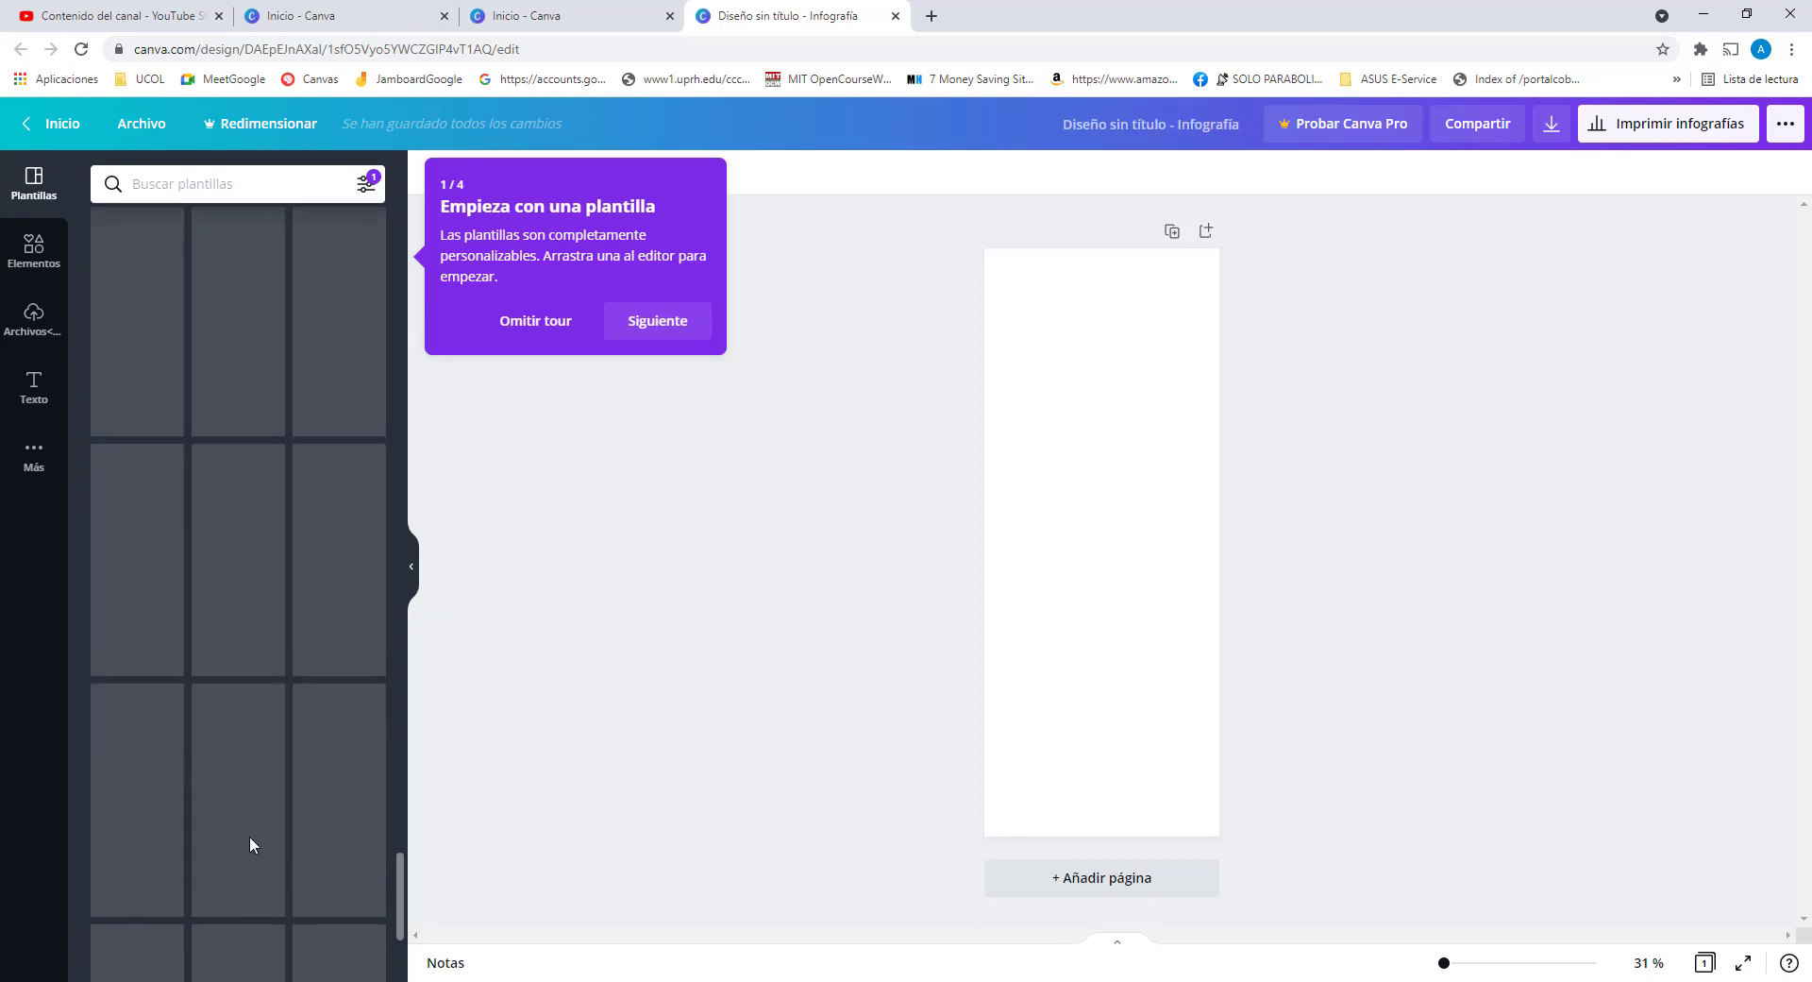
pyautogui.scroll(-1, 249, 835)
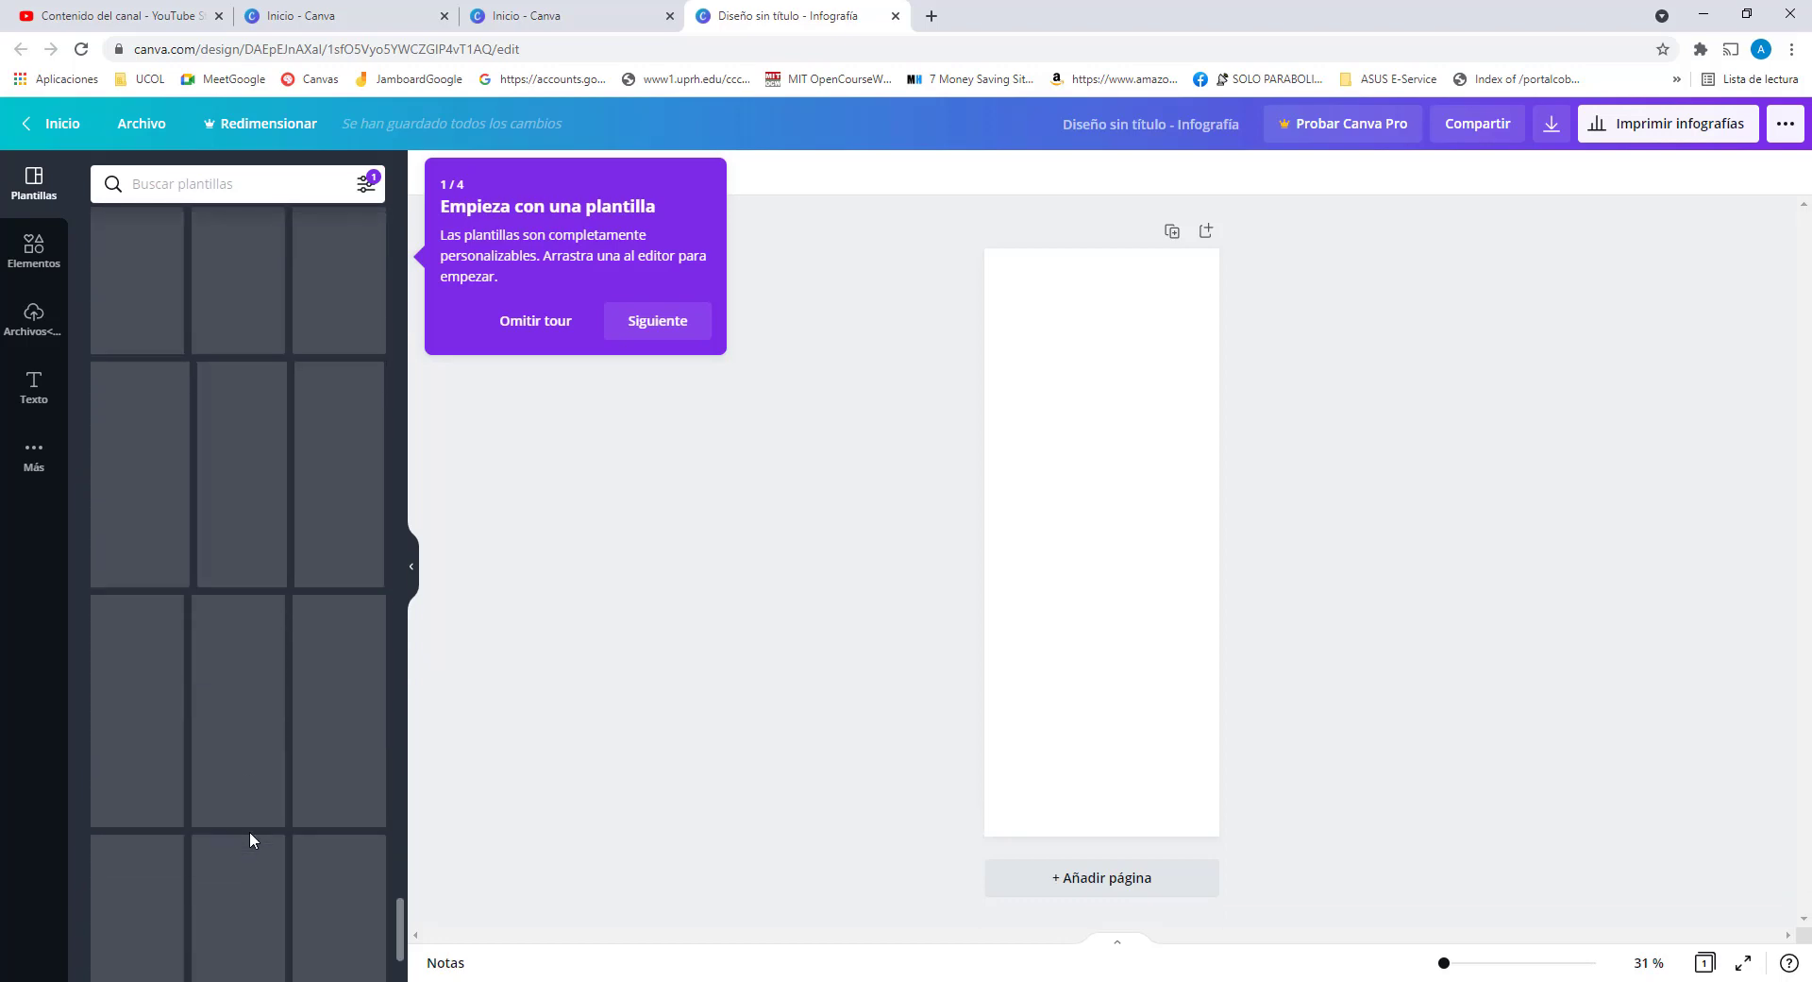
pyautogui.moveTo(226, 566)
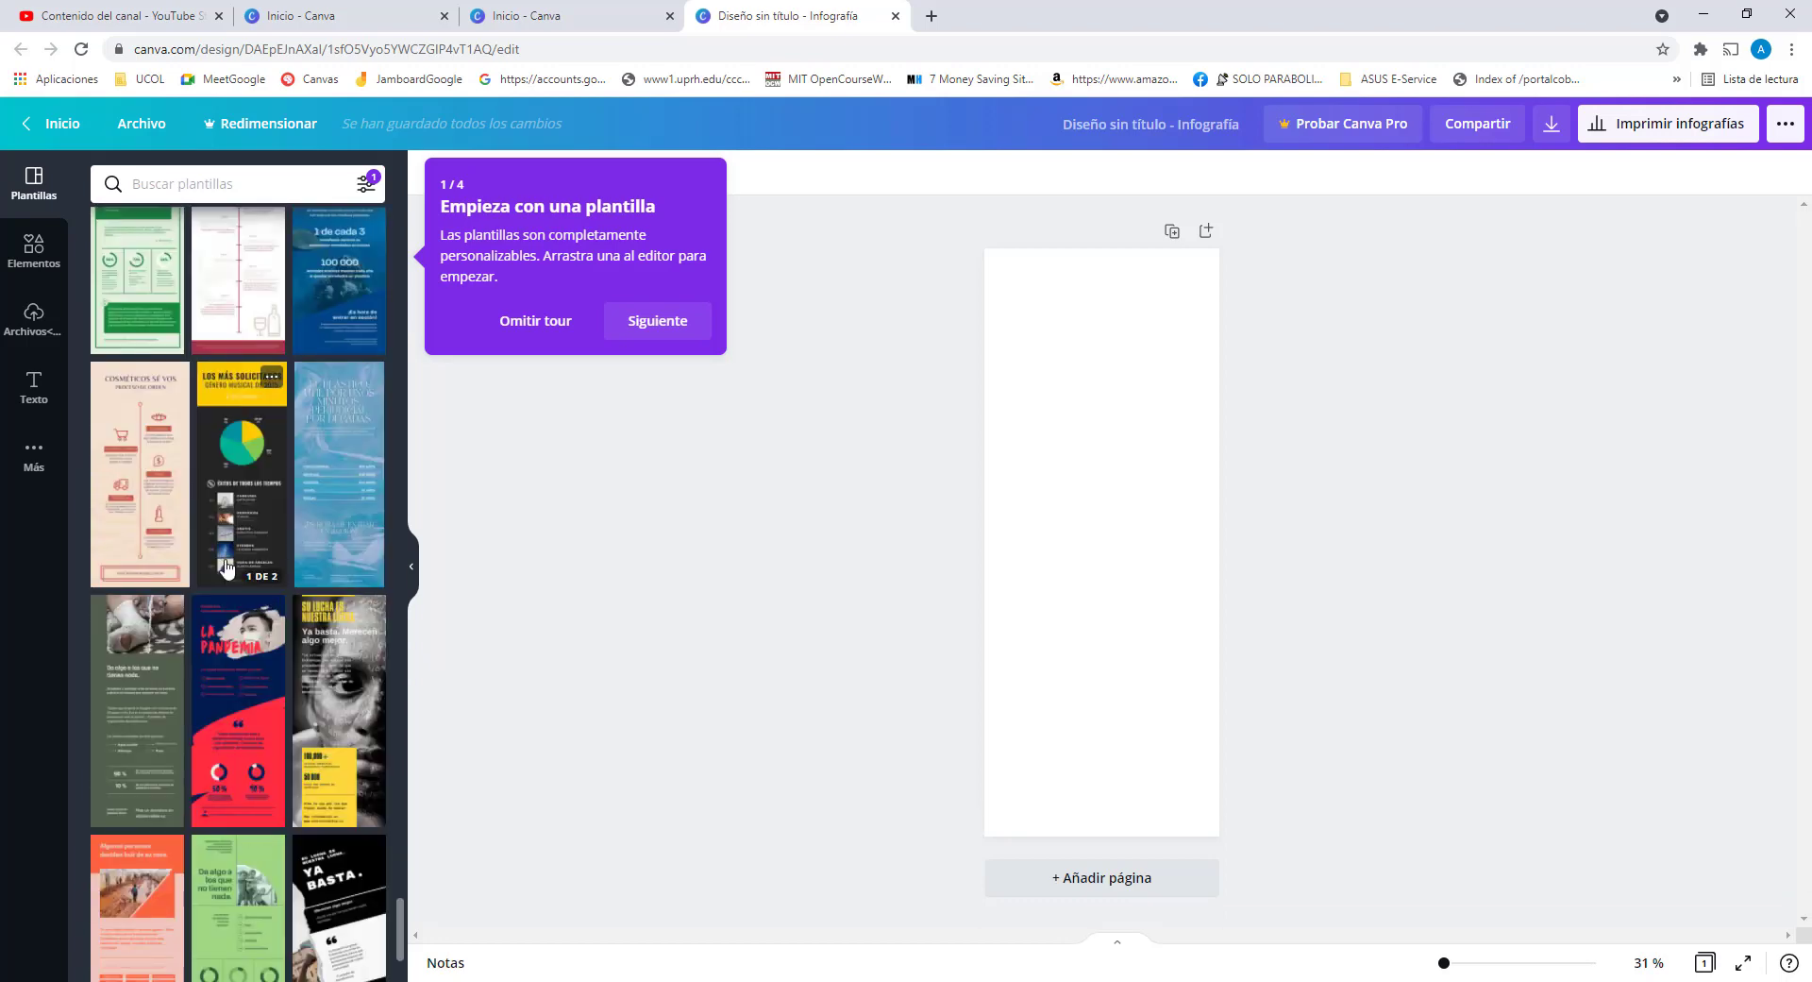
pyautogui.scroll(5, 297, 645)
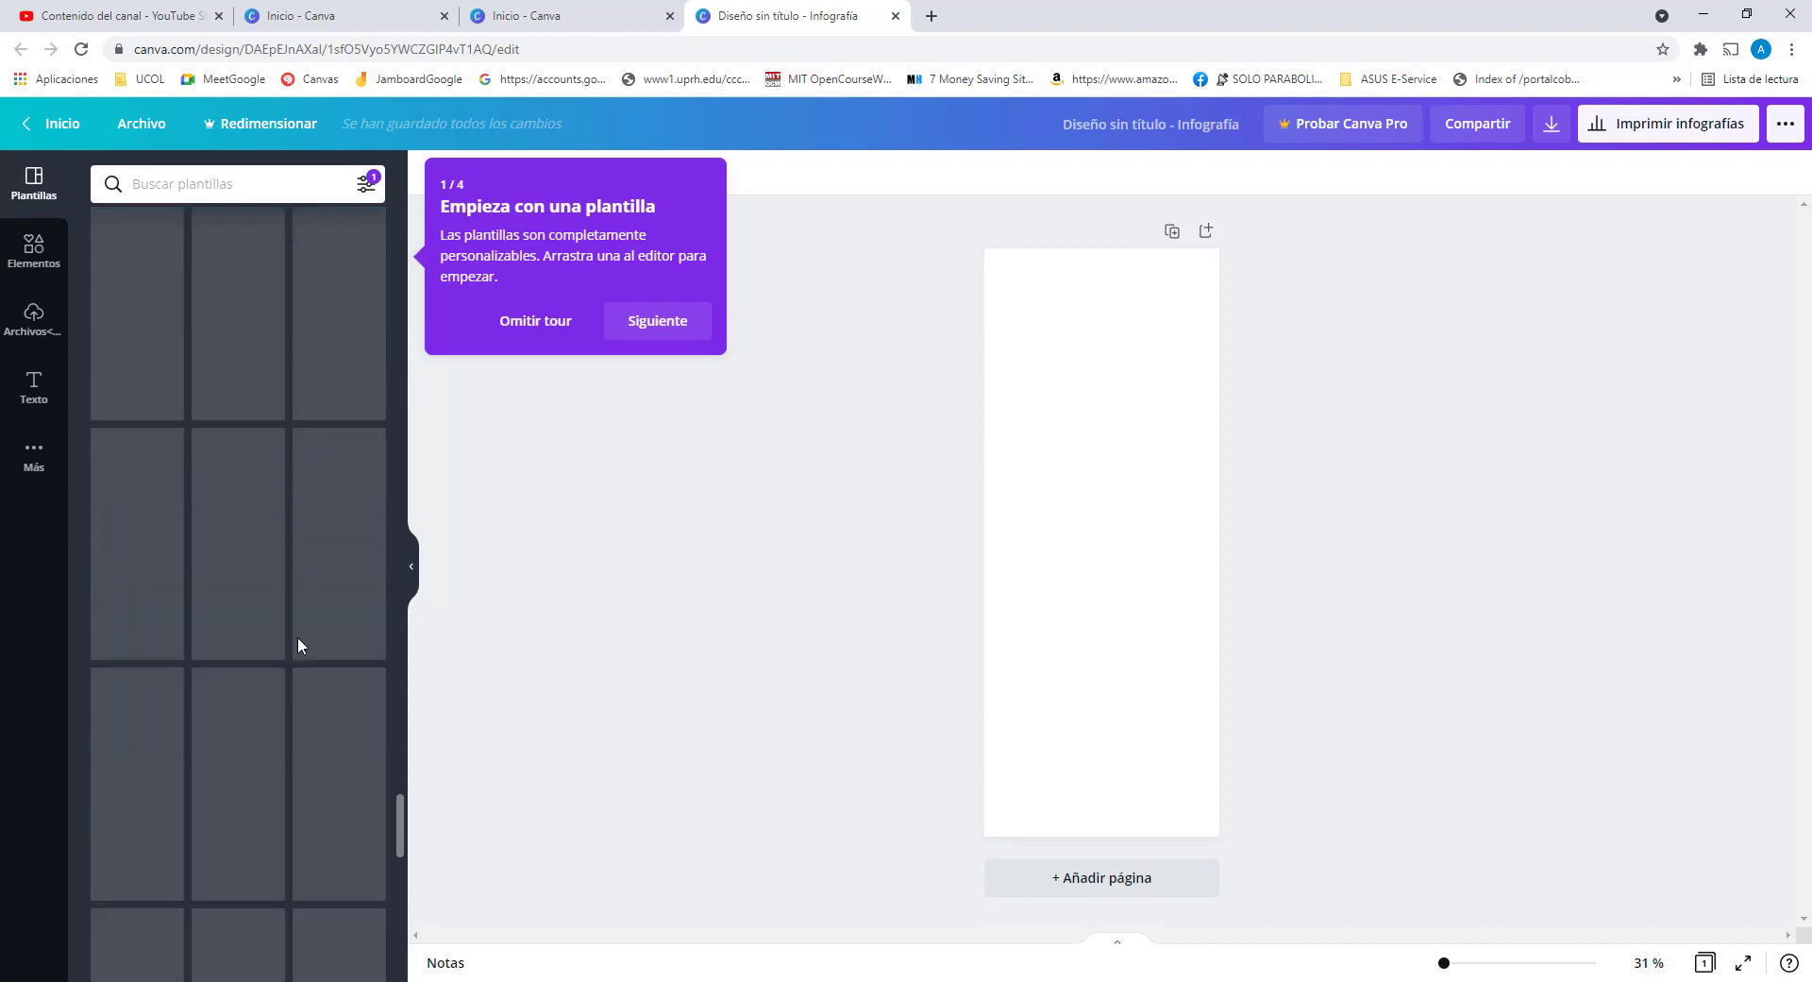
pyautogui.moveTo(401, 755); pyautogui.dragTo(457, 210)
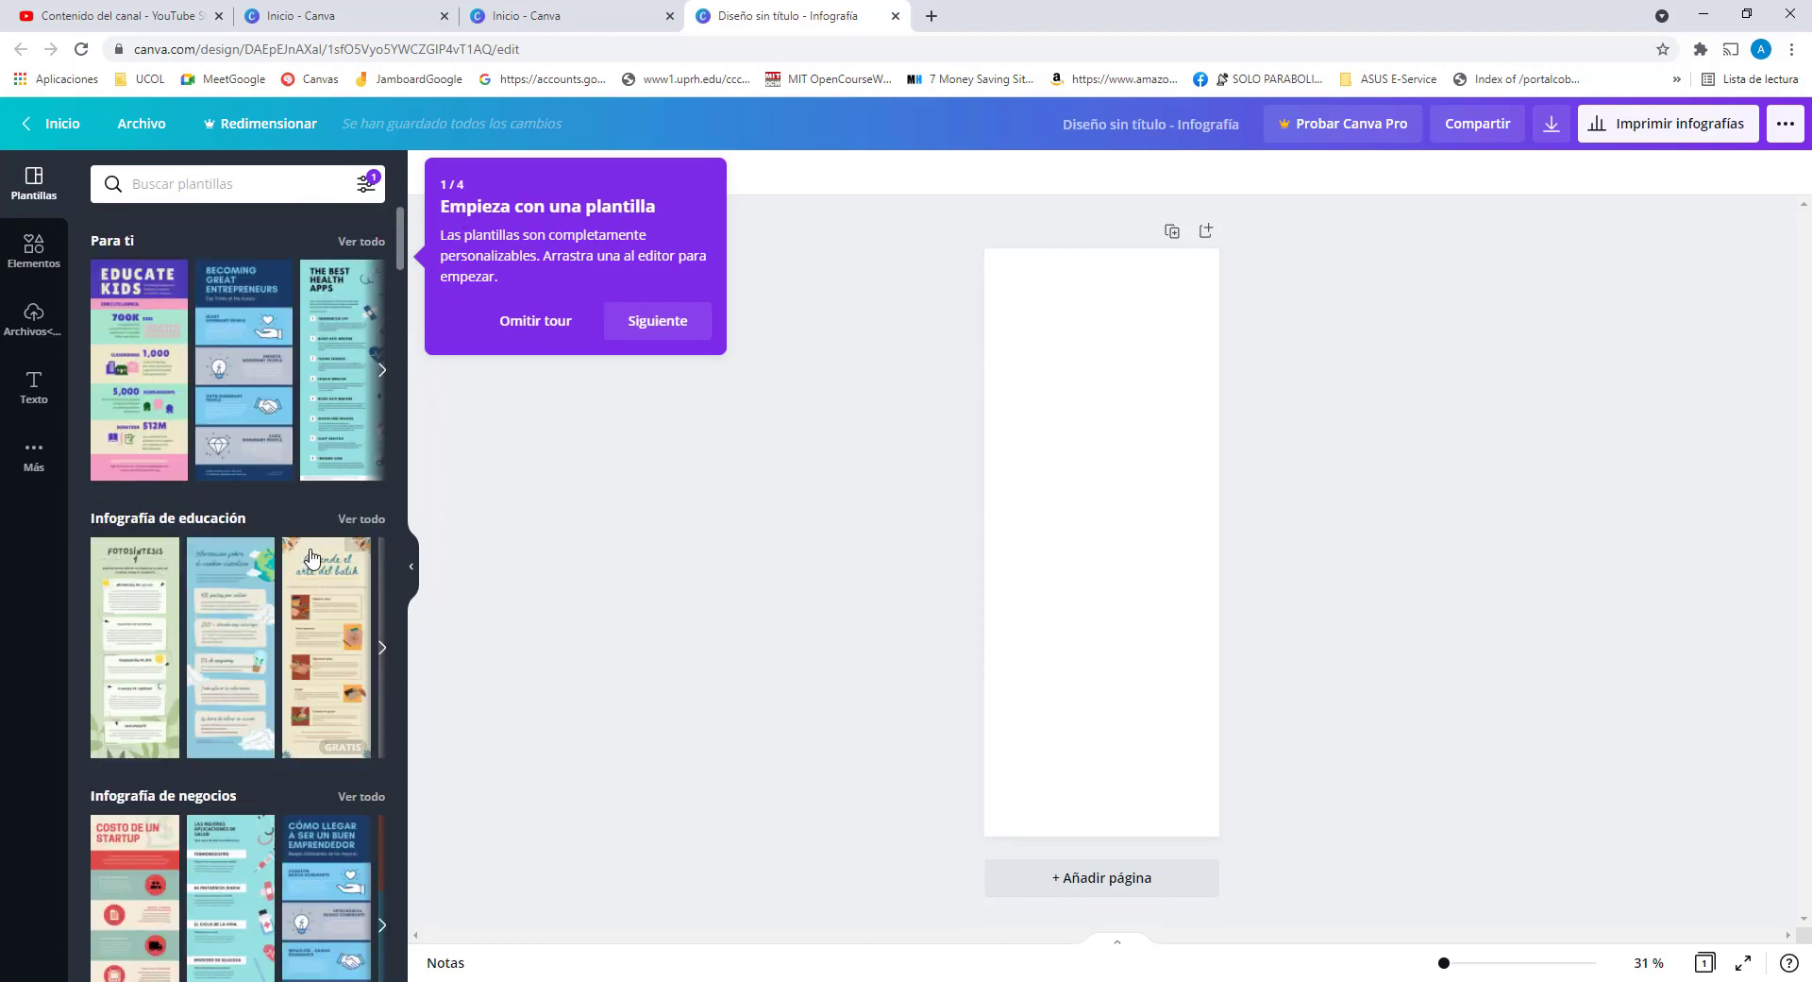
# Apply the Becoming Great Entrepreneurs template, skip the tour, and retitle it GOOGLE DRIVE.
pyautogui.click(243, 379)
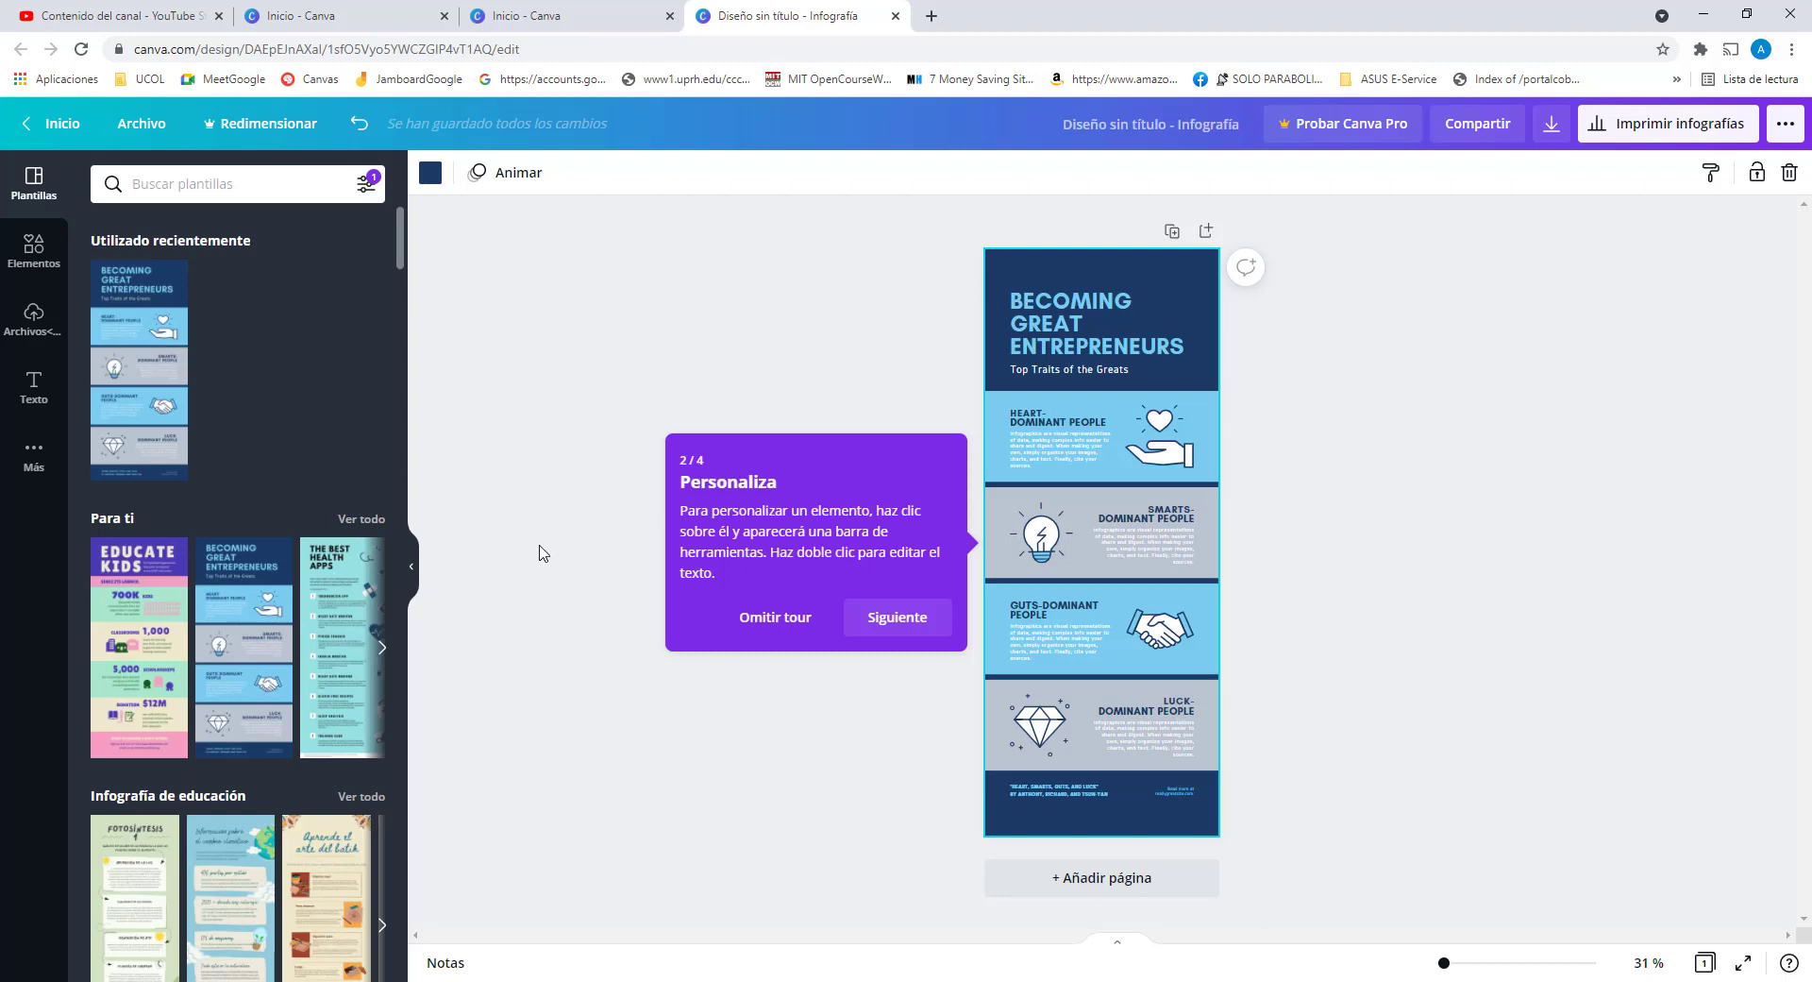
pyautogui.click(784, 632)
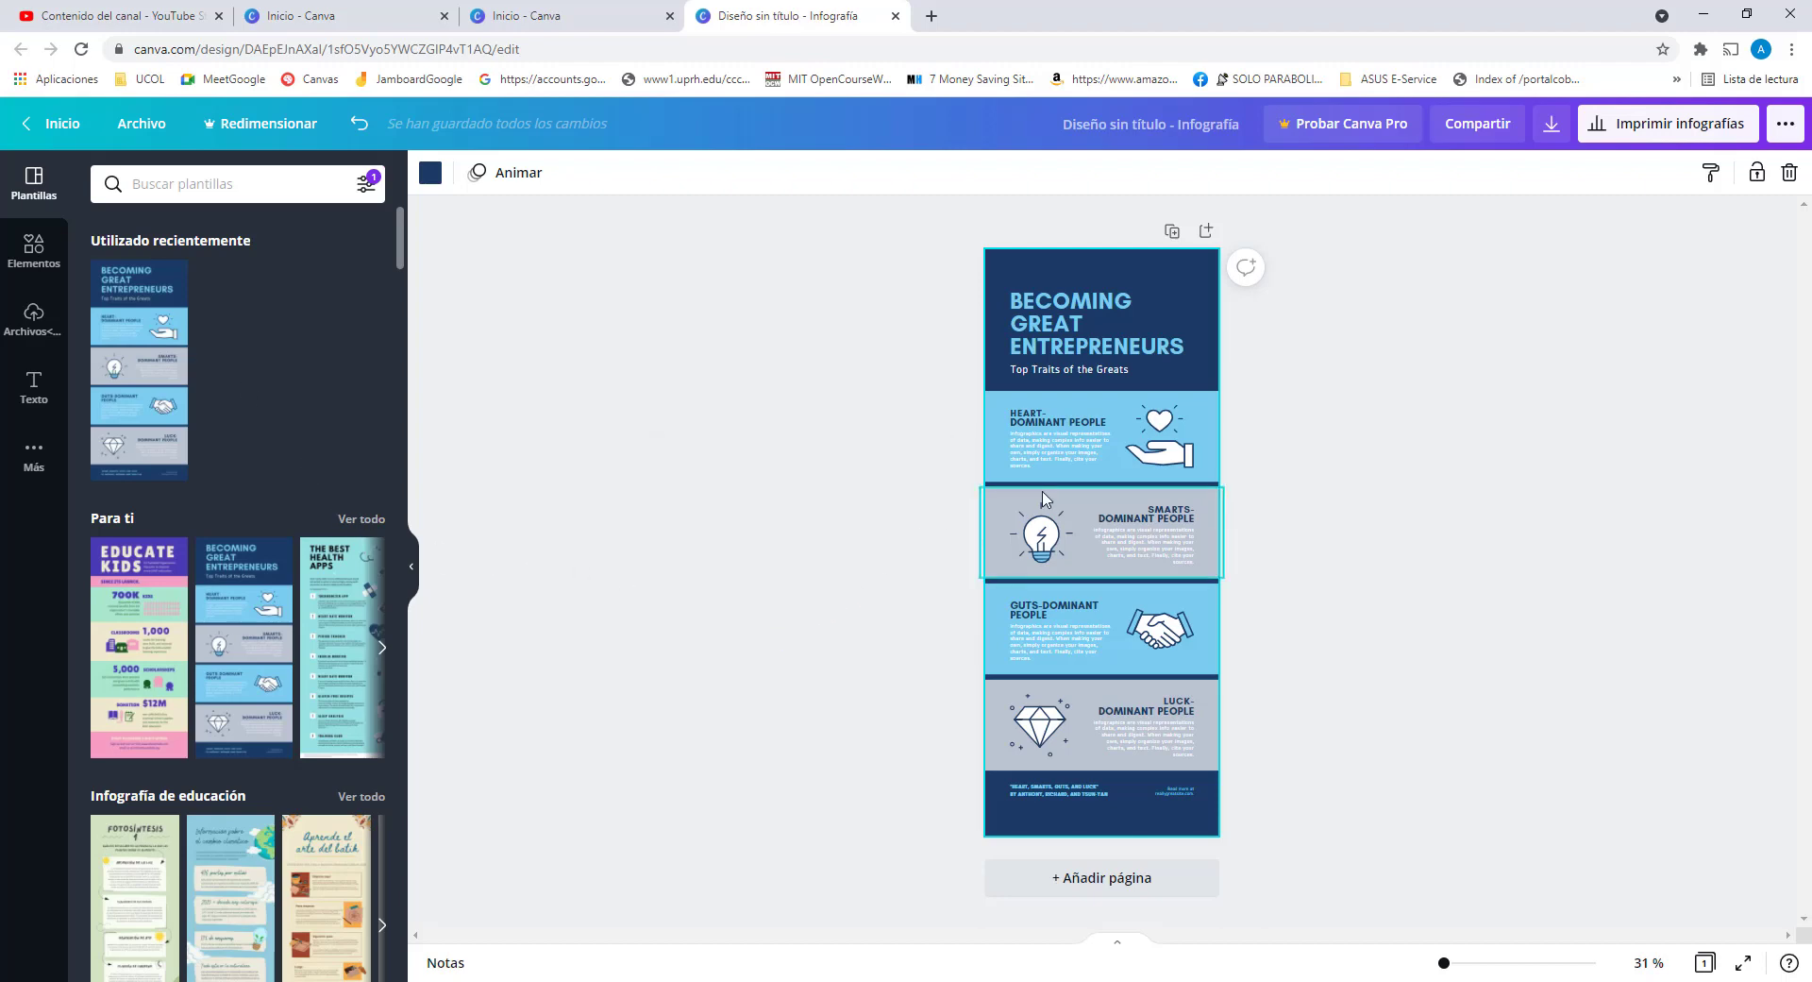
pyautogui.doubleClick(1078, 328)
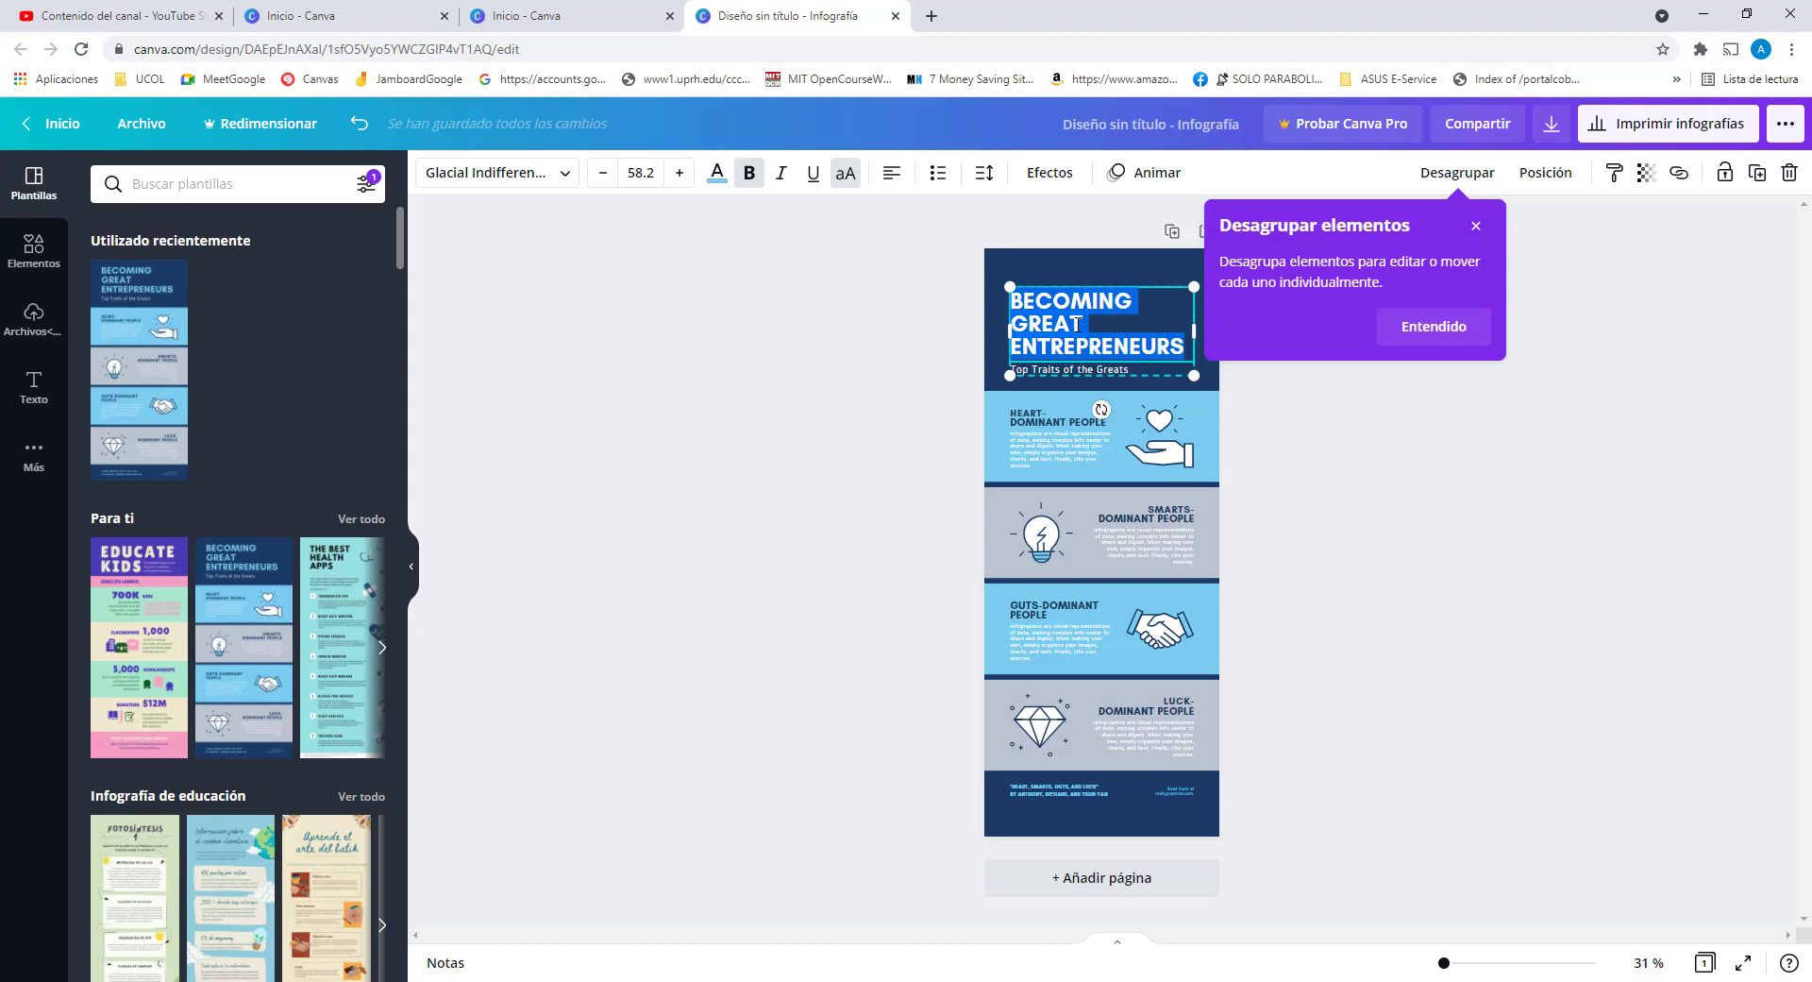
pyautogui.write('GOOGL')
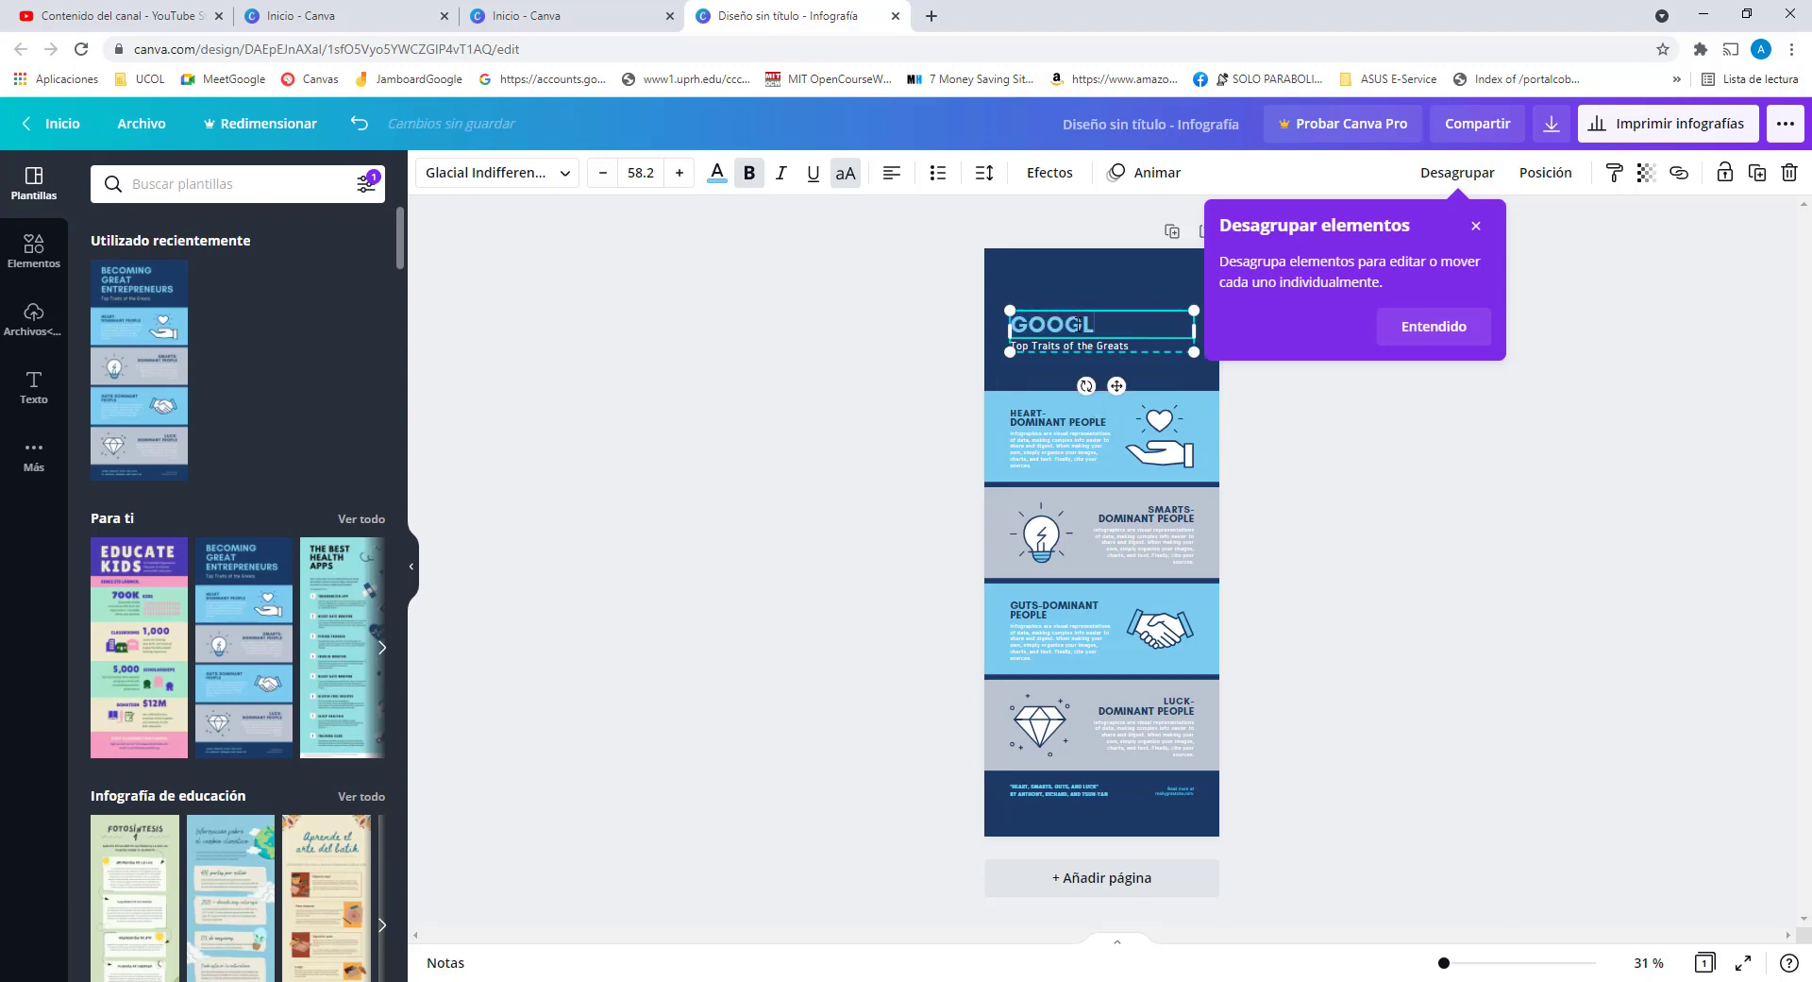
pyautogui.write('E DRIVE')
# Confirm the GOOGLE DRIVE title and click through each section's text and illustration.
pyautogui.click(1349, 453)
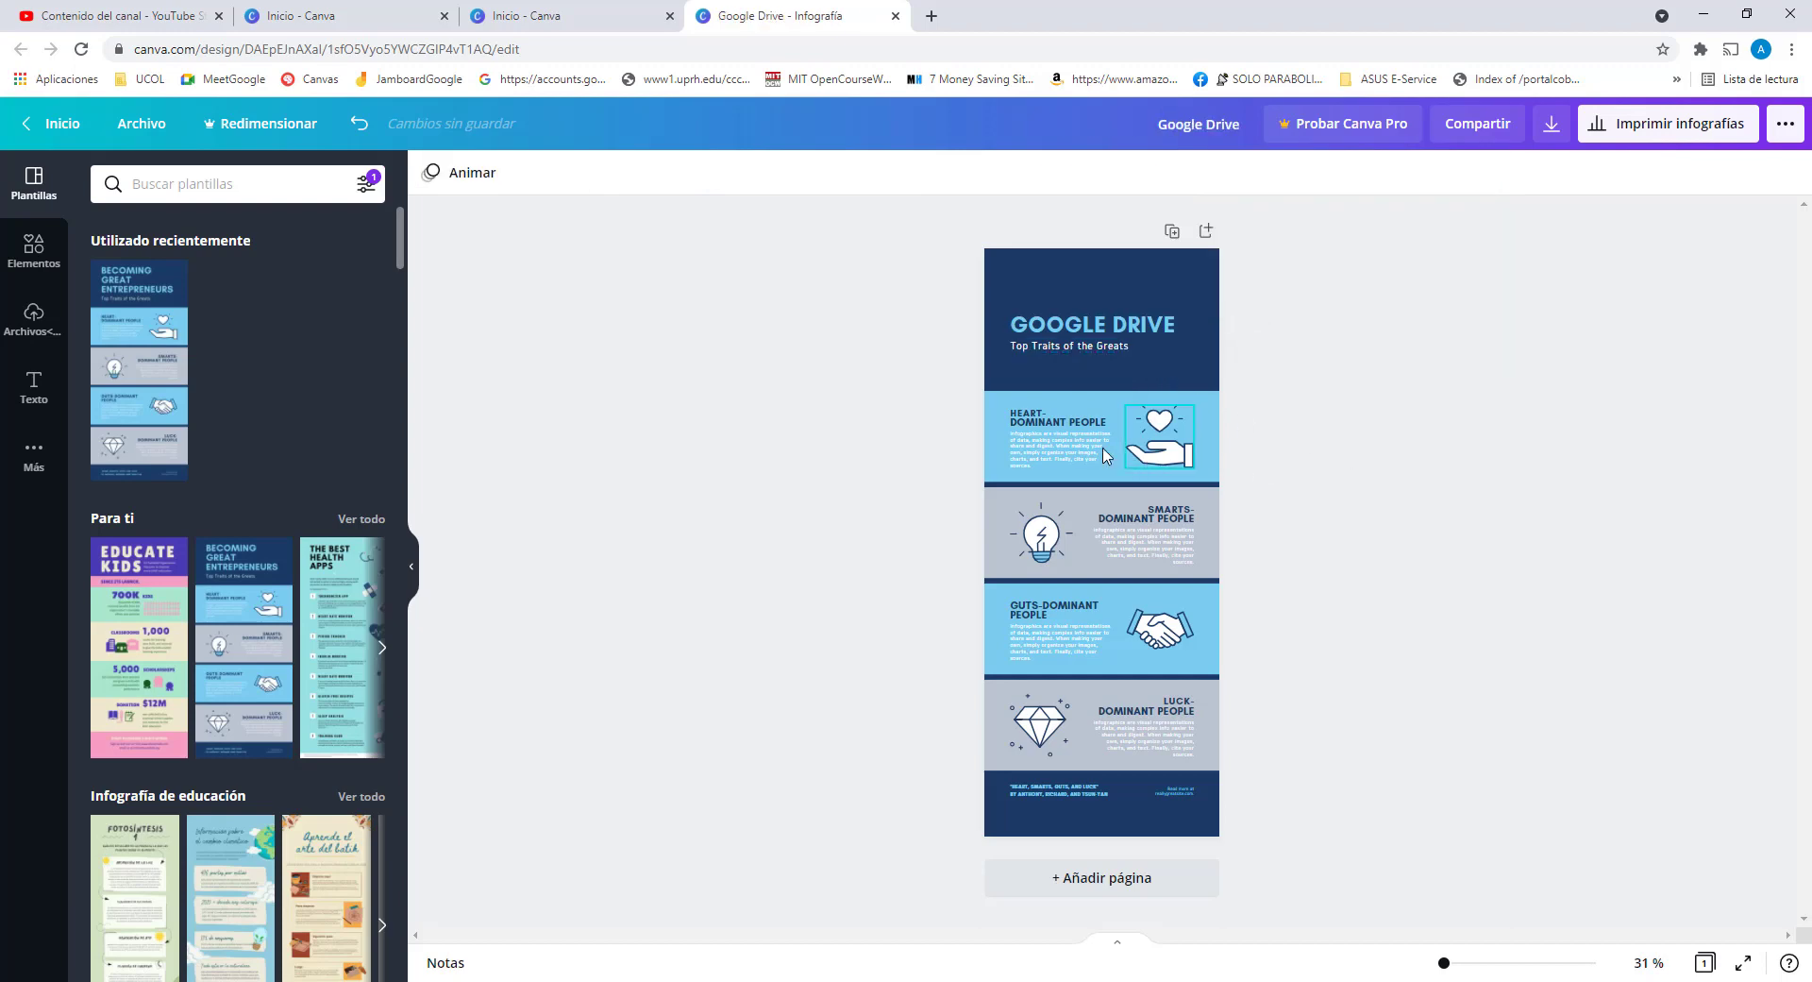
pyautogui.click(1065, 453)
pyautogui.click(1055, 545)
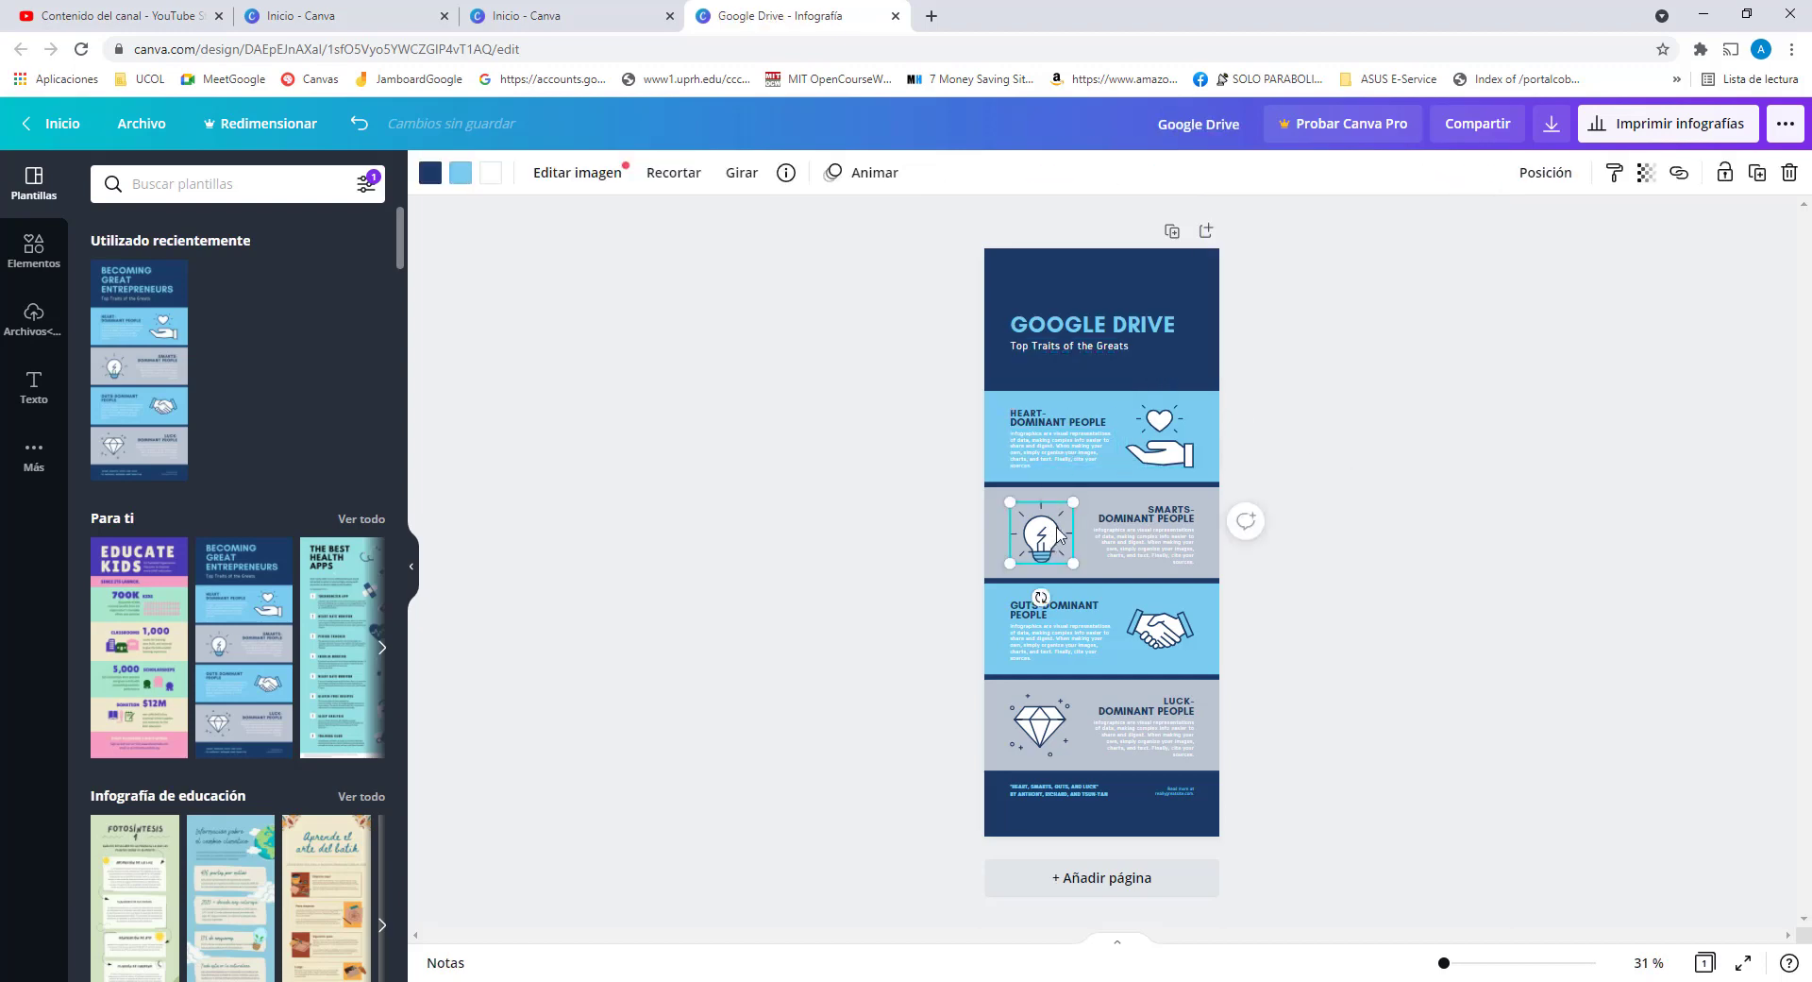
pyautogui.click(1133, 538)
pyautogui.click(1141, 638)
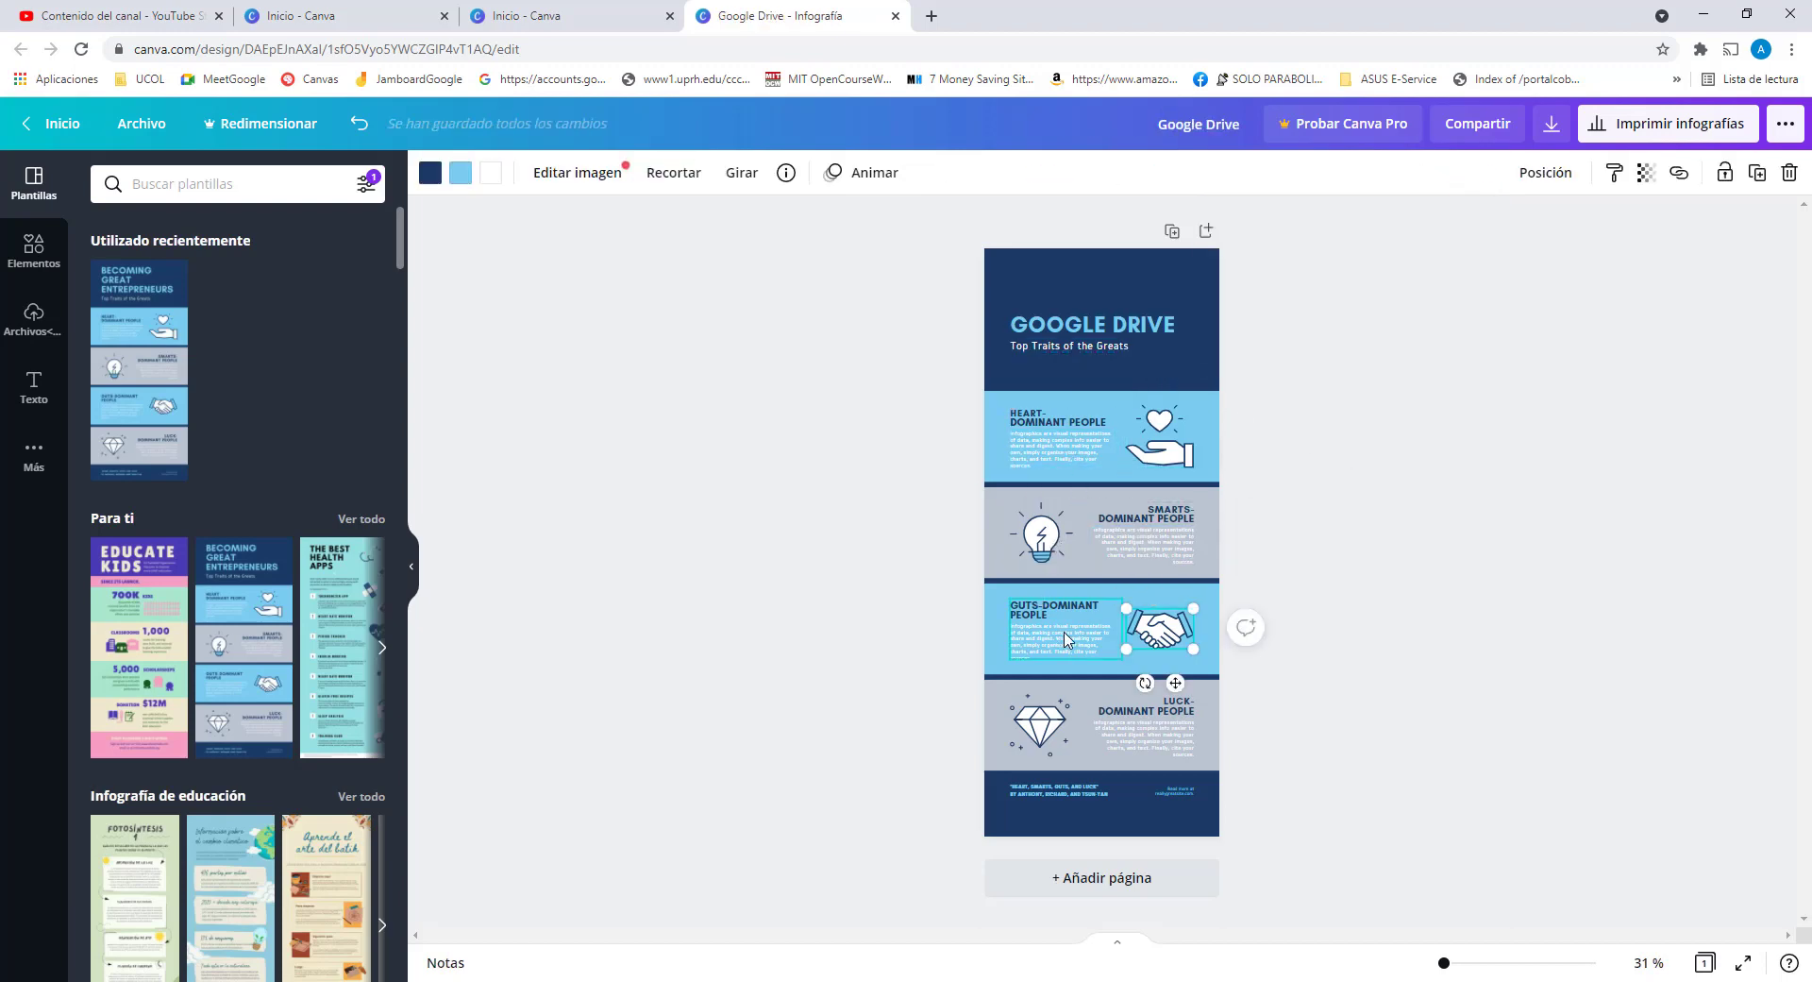
pyautogui.click(1065, 646)
pyautogui.click(1040, 724)
pyautogui.click(1135, 755)
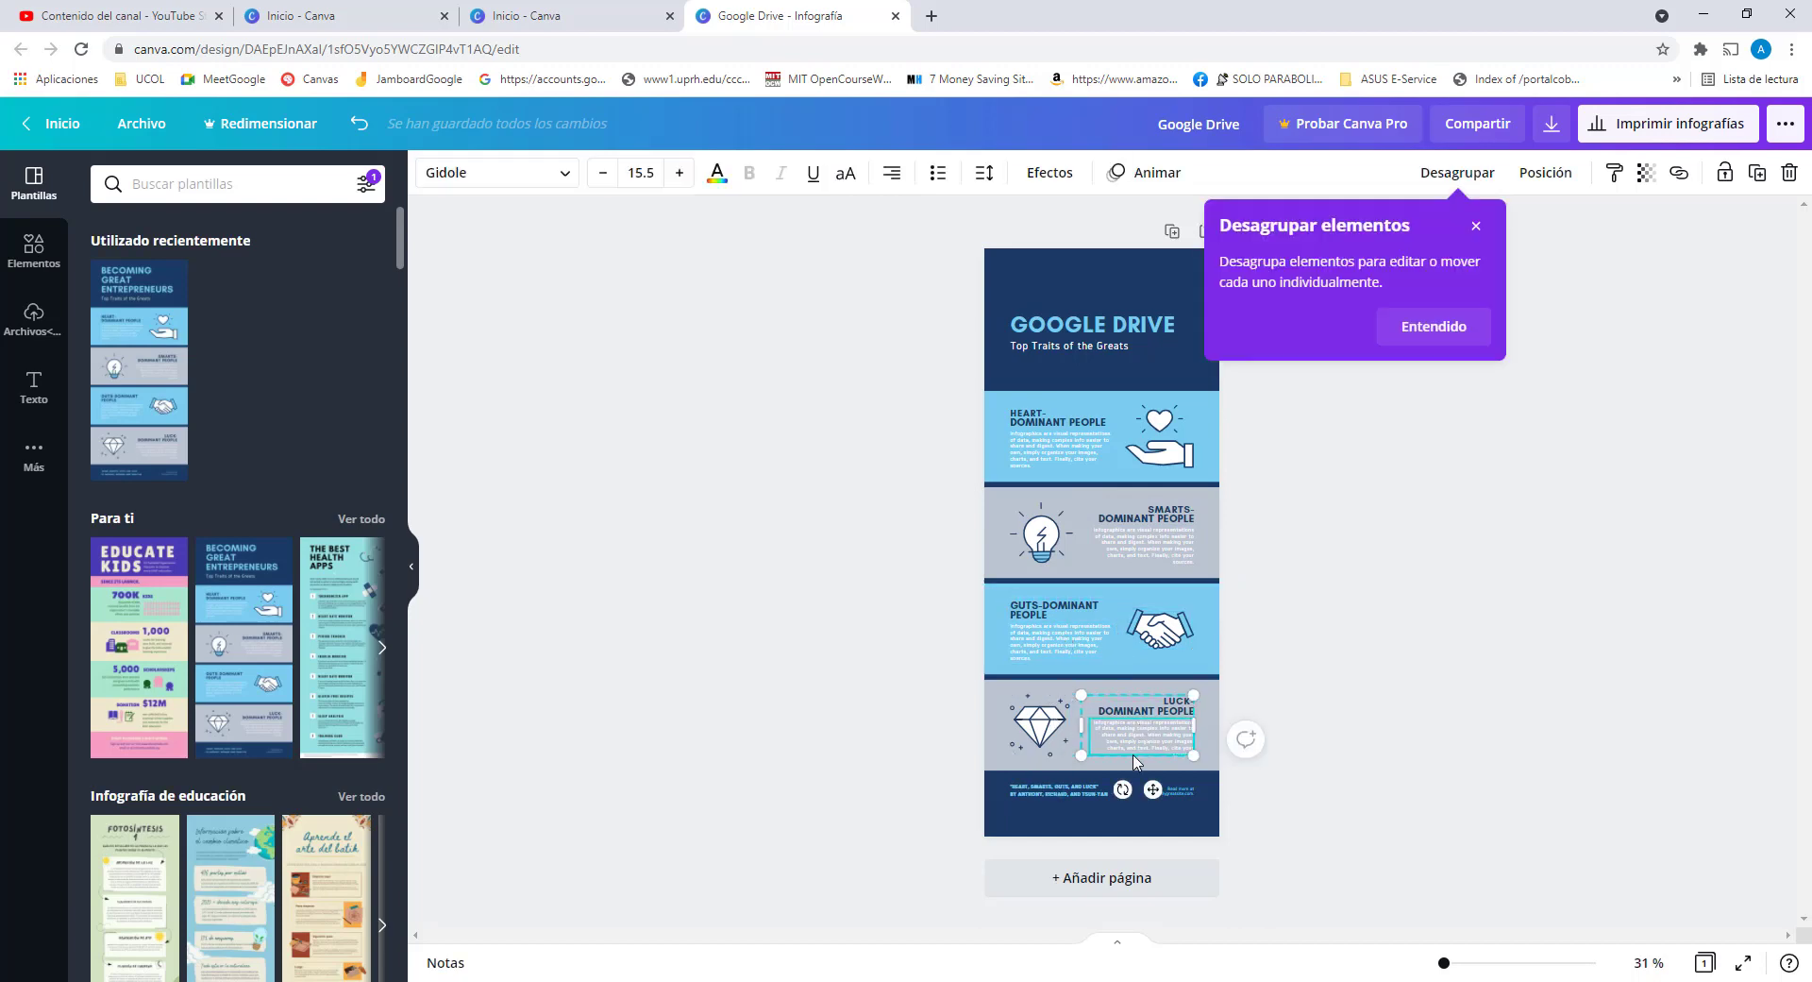
pyautogui.click(1077, 789)
pyautogui.click(1049, 785)
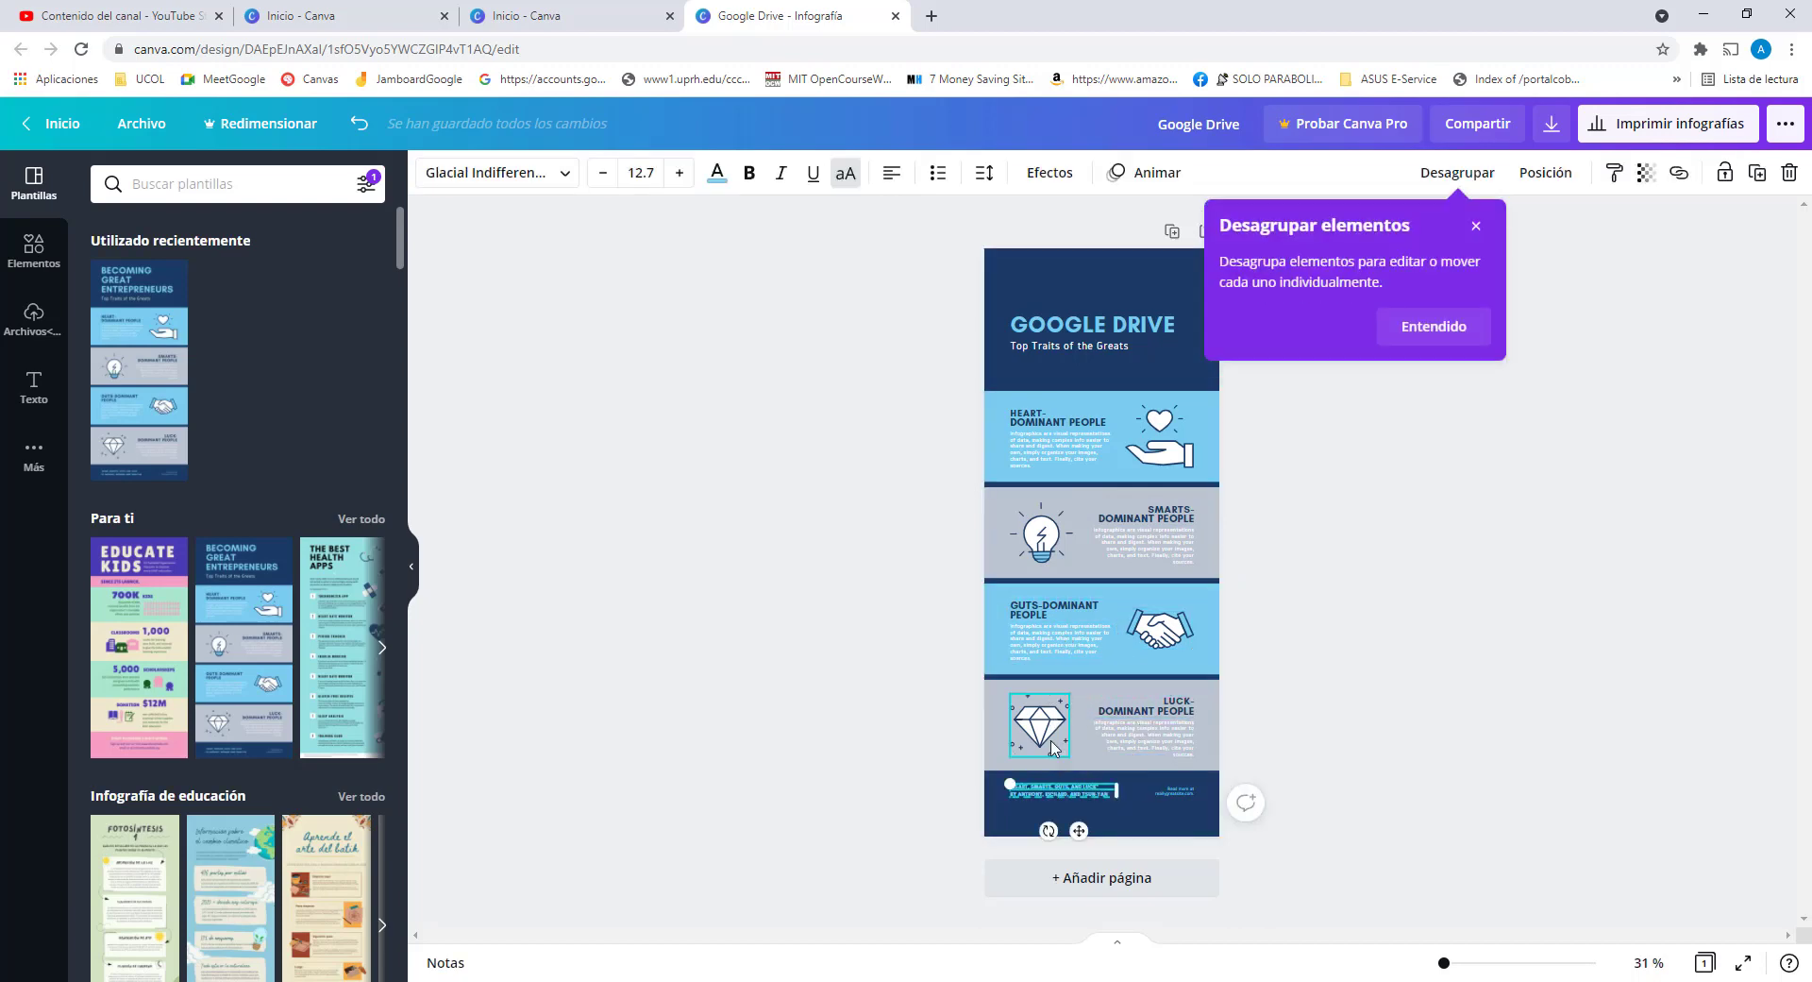
pyautogui.click(1037, 728)
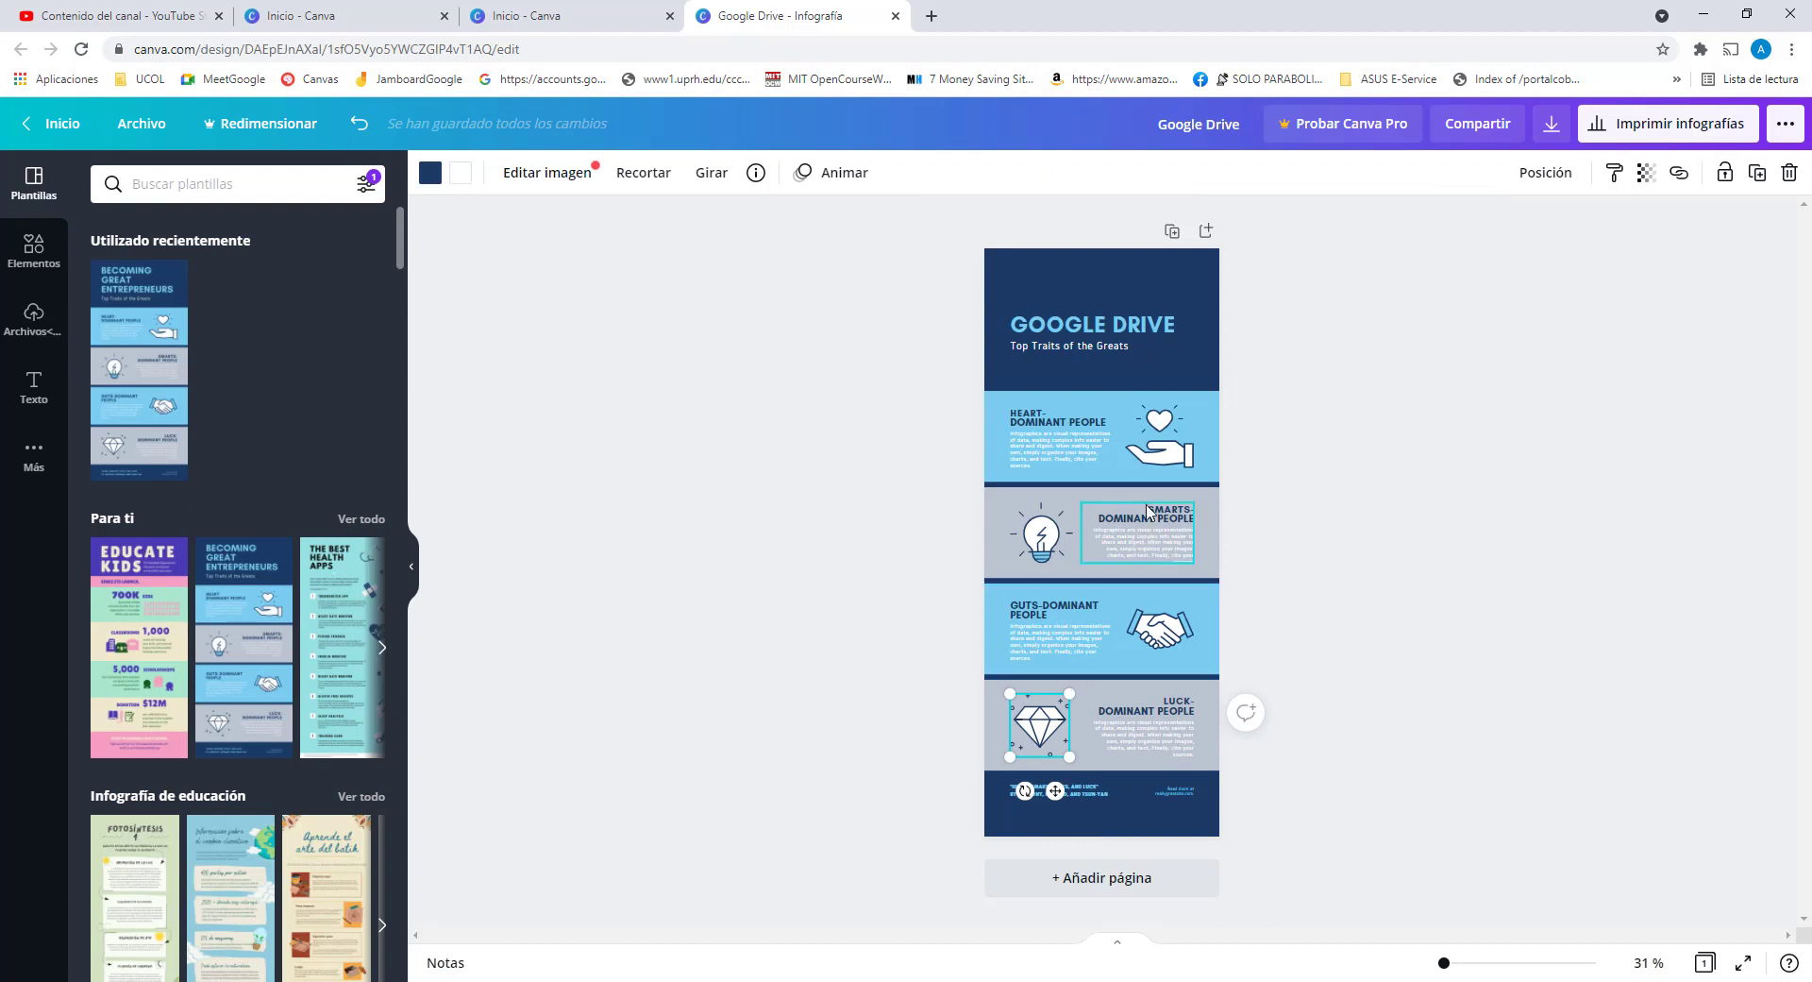
# Delete the heart-and-hand illustration, the heart body text and the HEART-DOMINANT PEOPLE heading.
pyautogui.click(1156, 430)
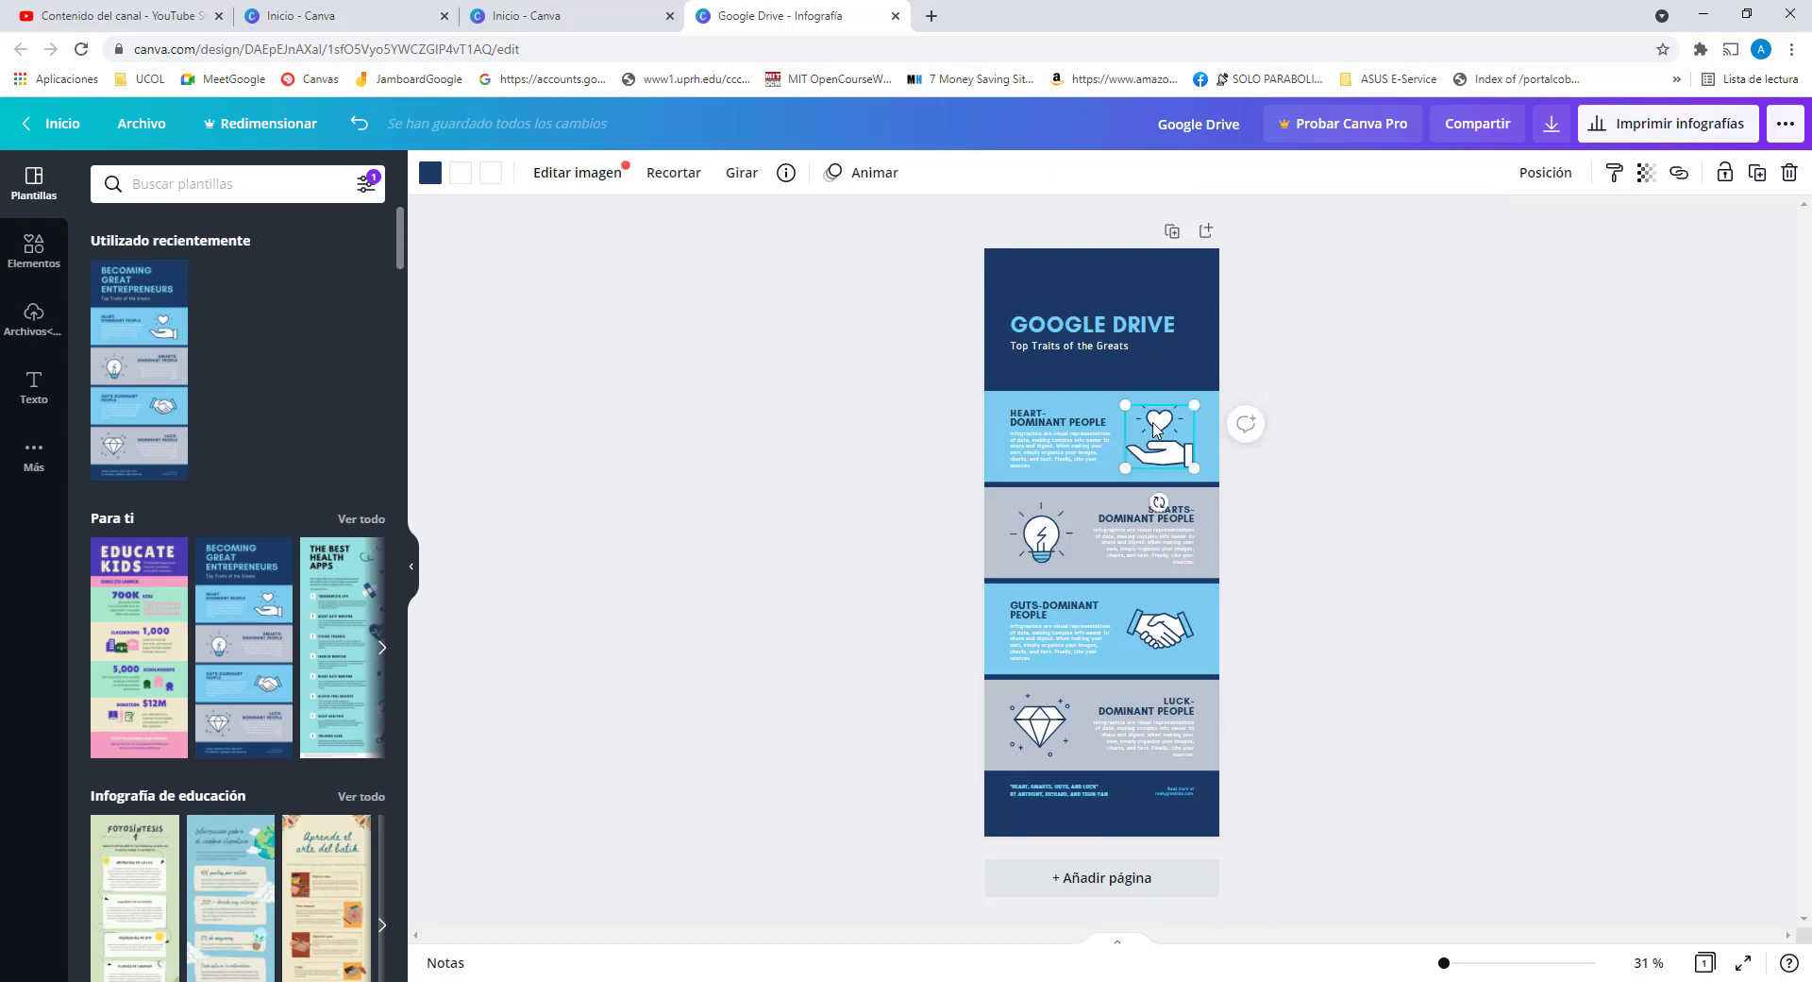
pyautogui.press('Delete')
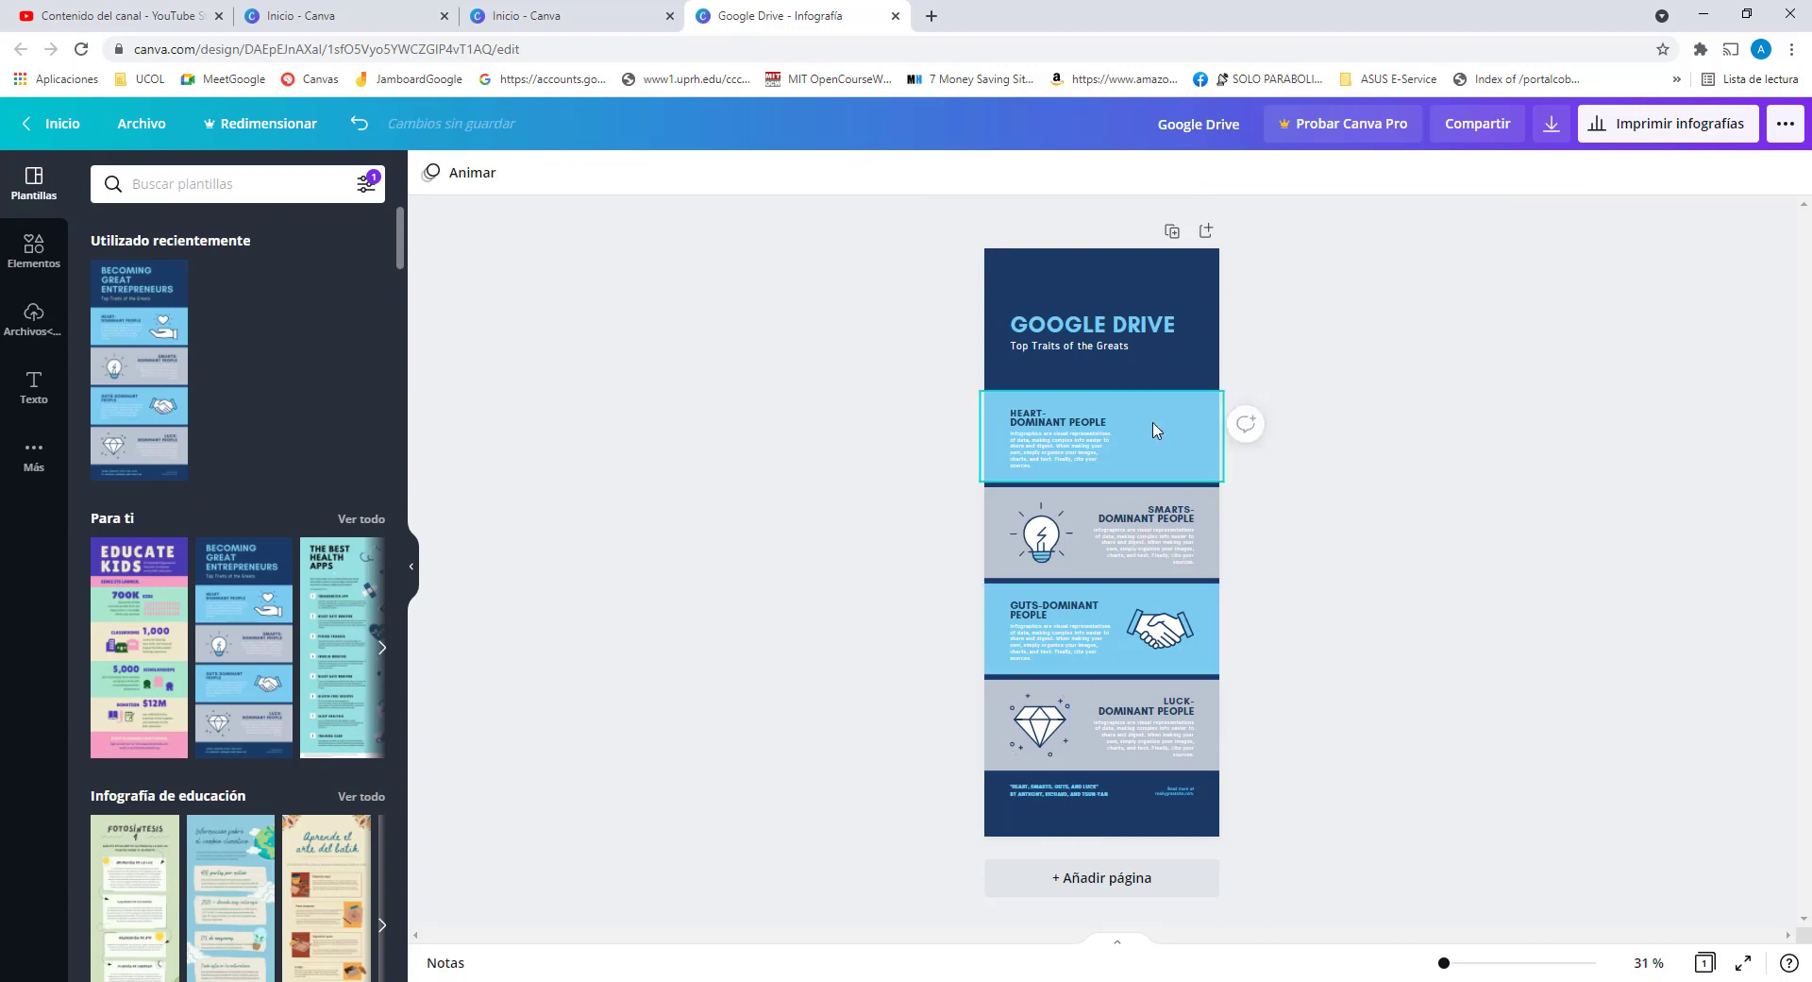
pyautogui.click(1071, 447)
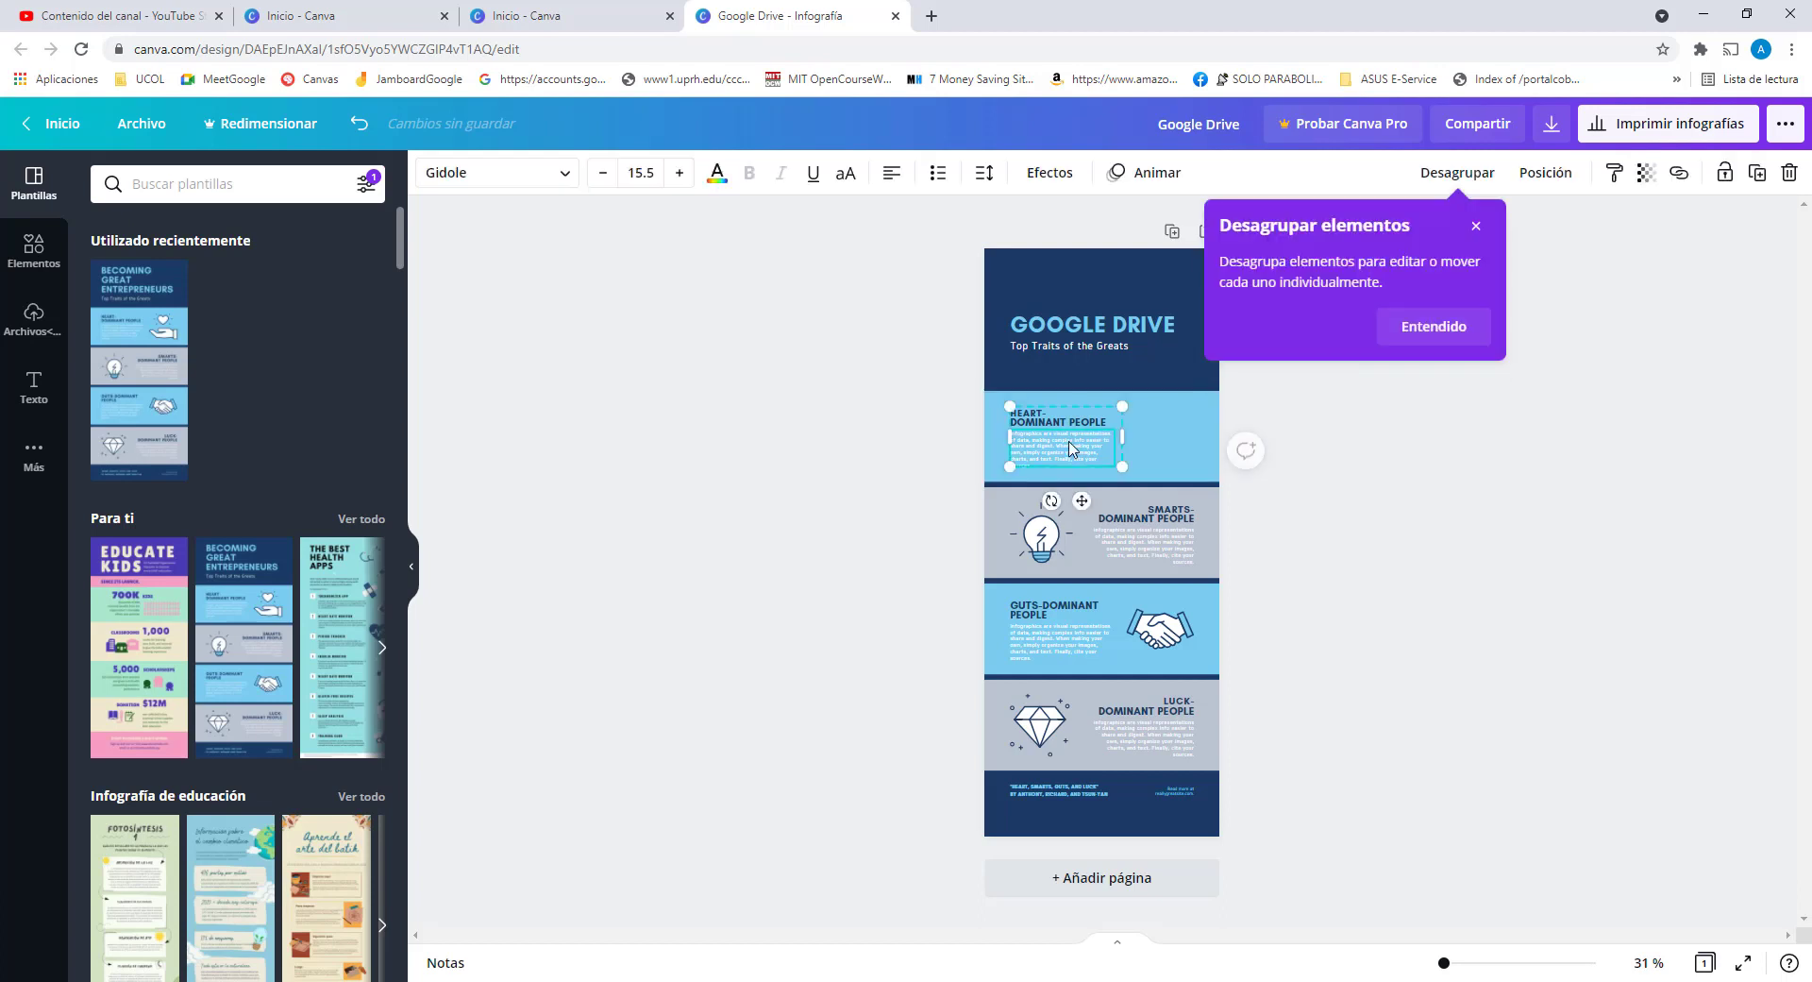
pyautogui.press('Delete')
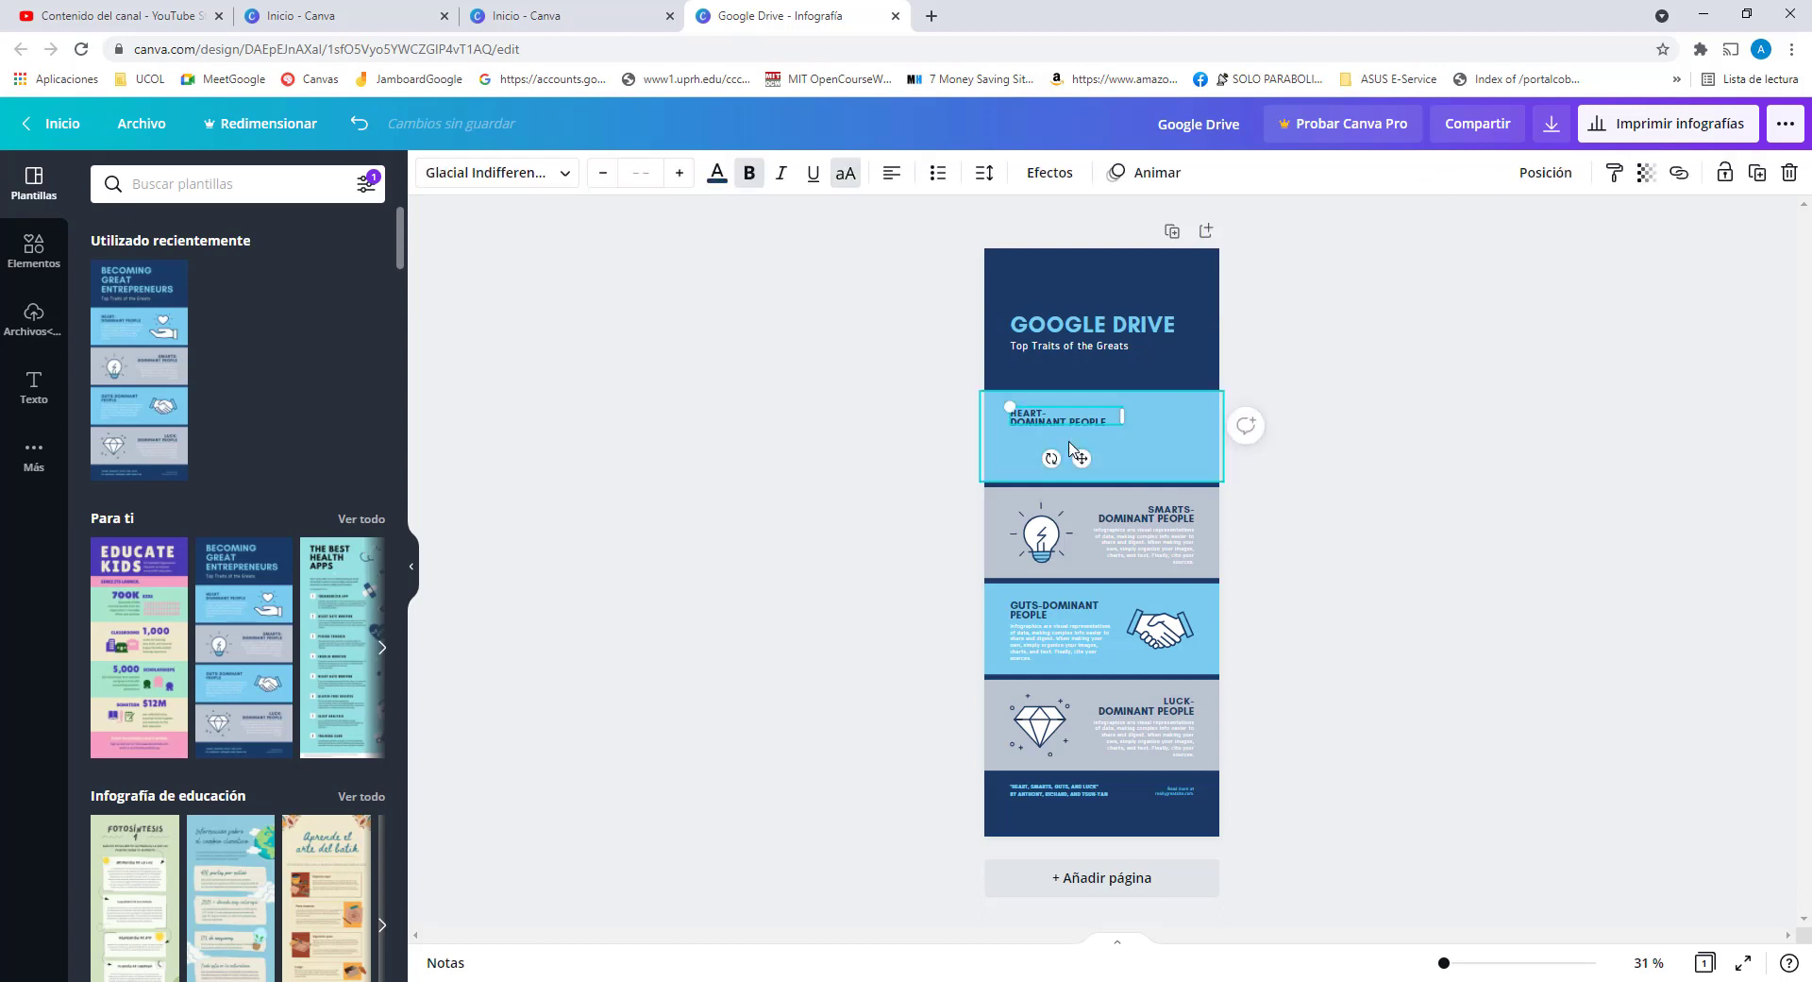
pyautogui.doubleClick(1031, 422)
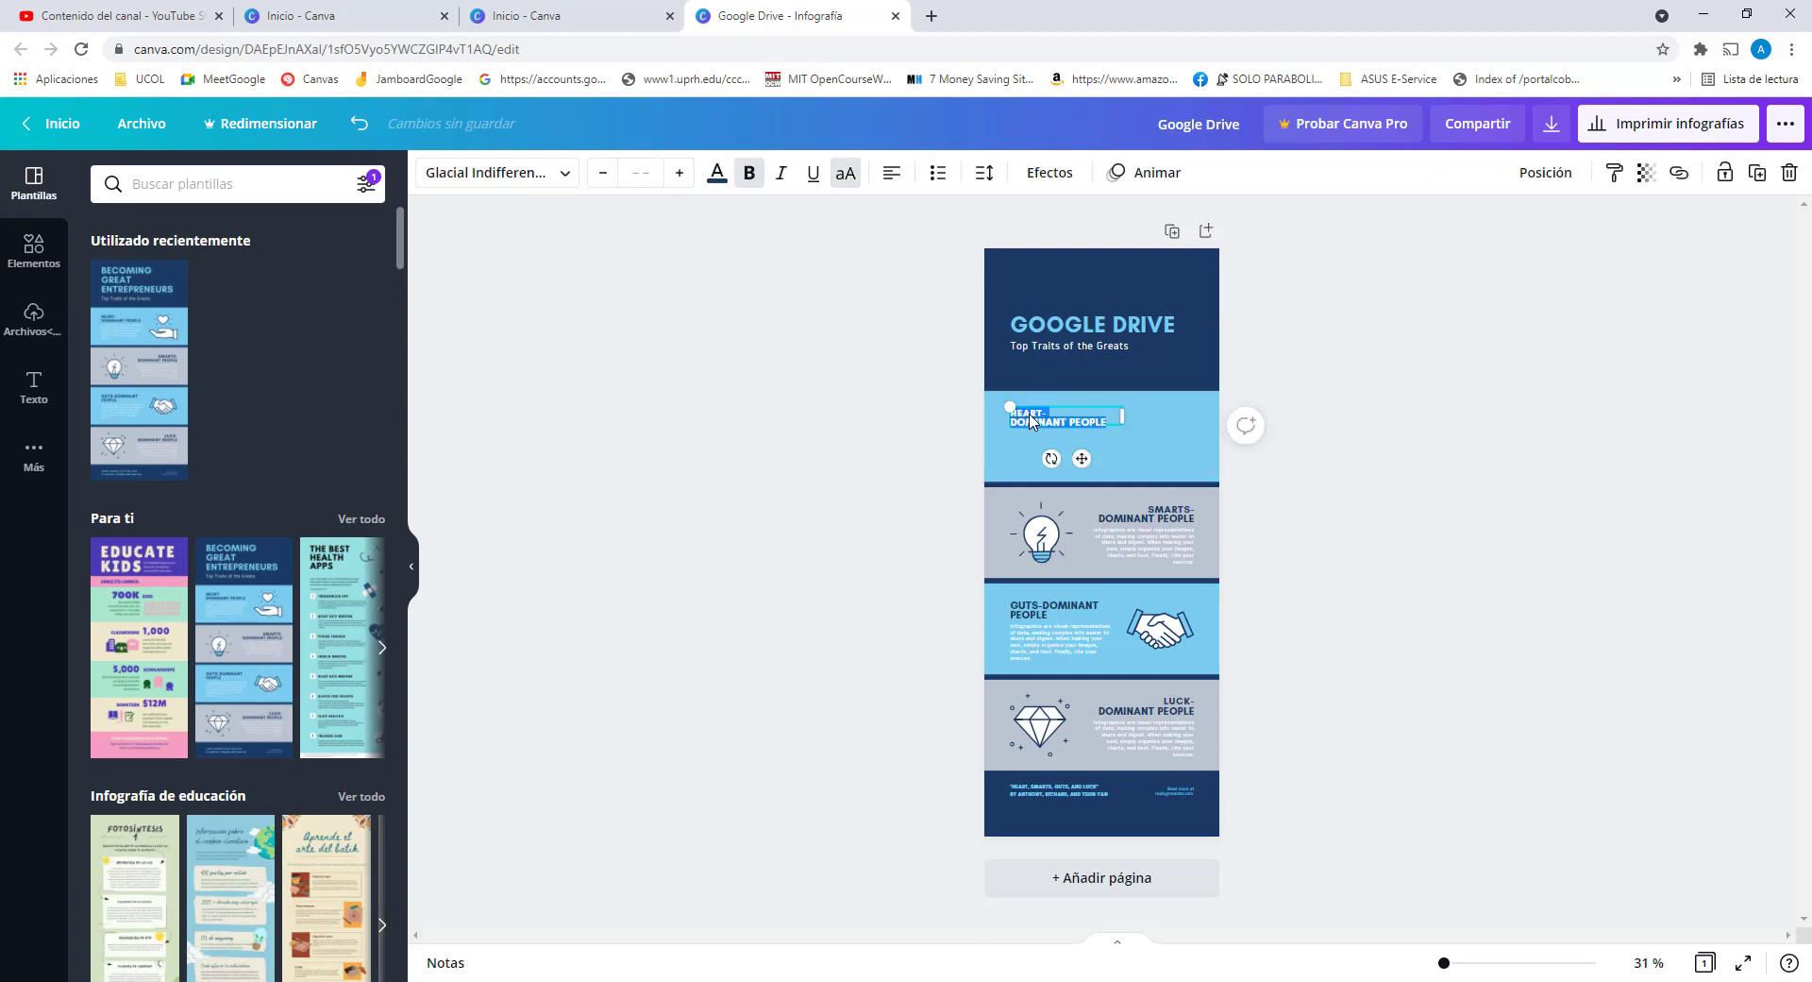
pyautogui.click(1296, 422)
pyautogui.click(1114, 426)
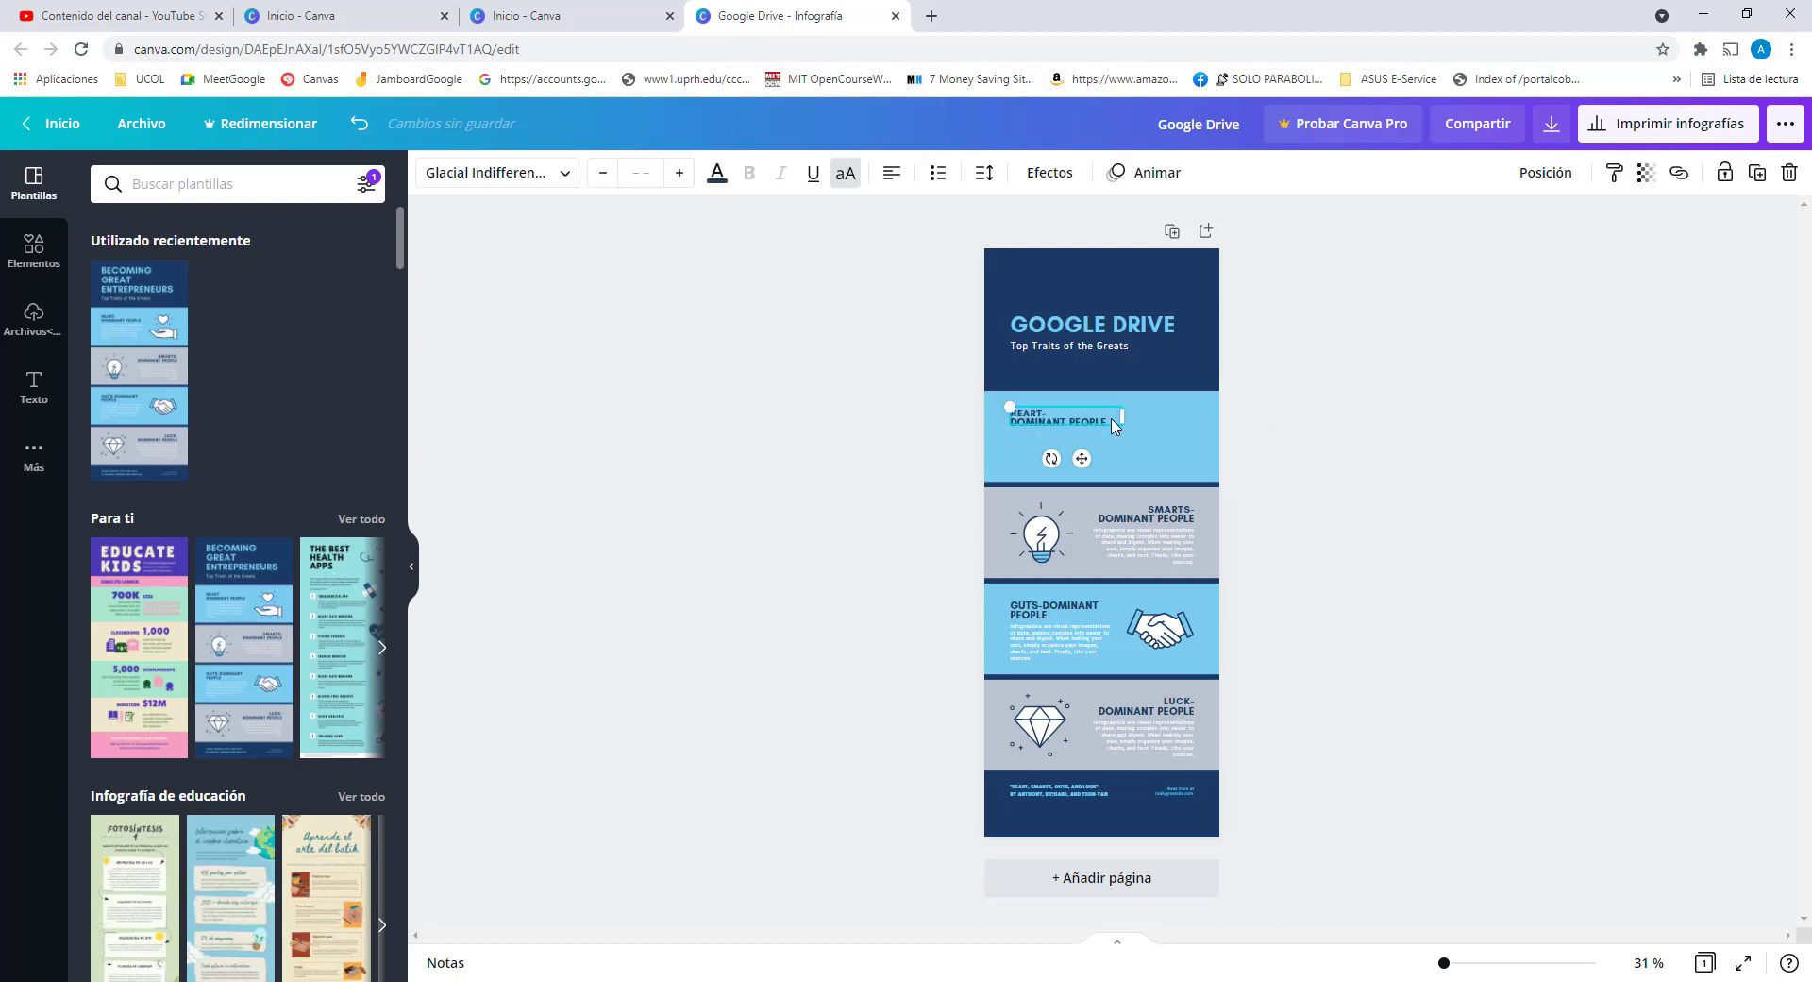
pyautogui.press('Delete')
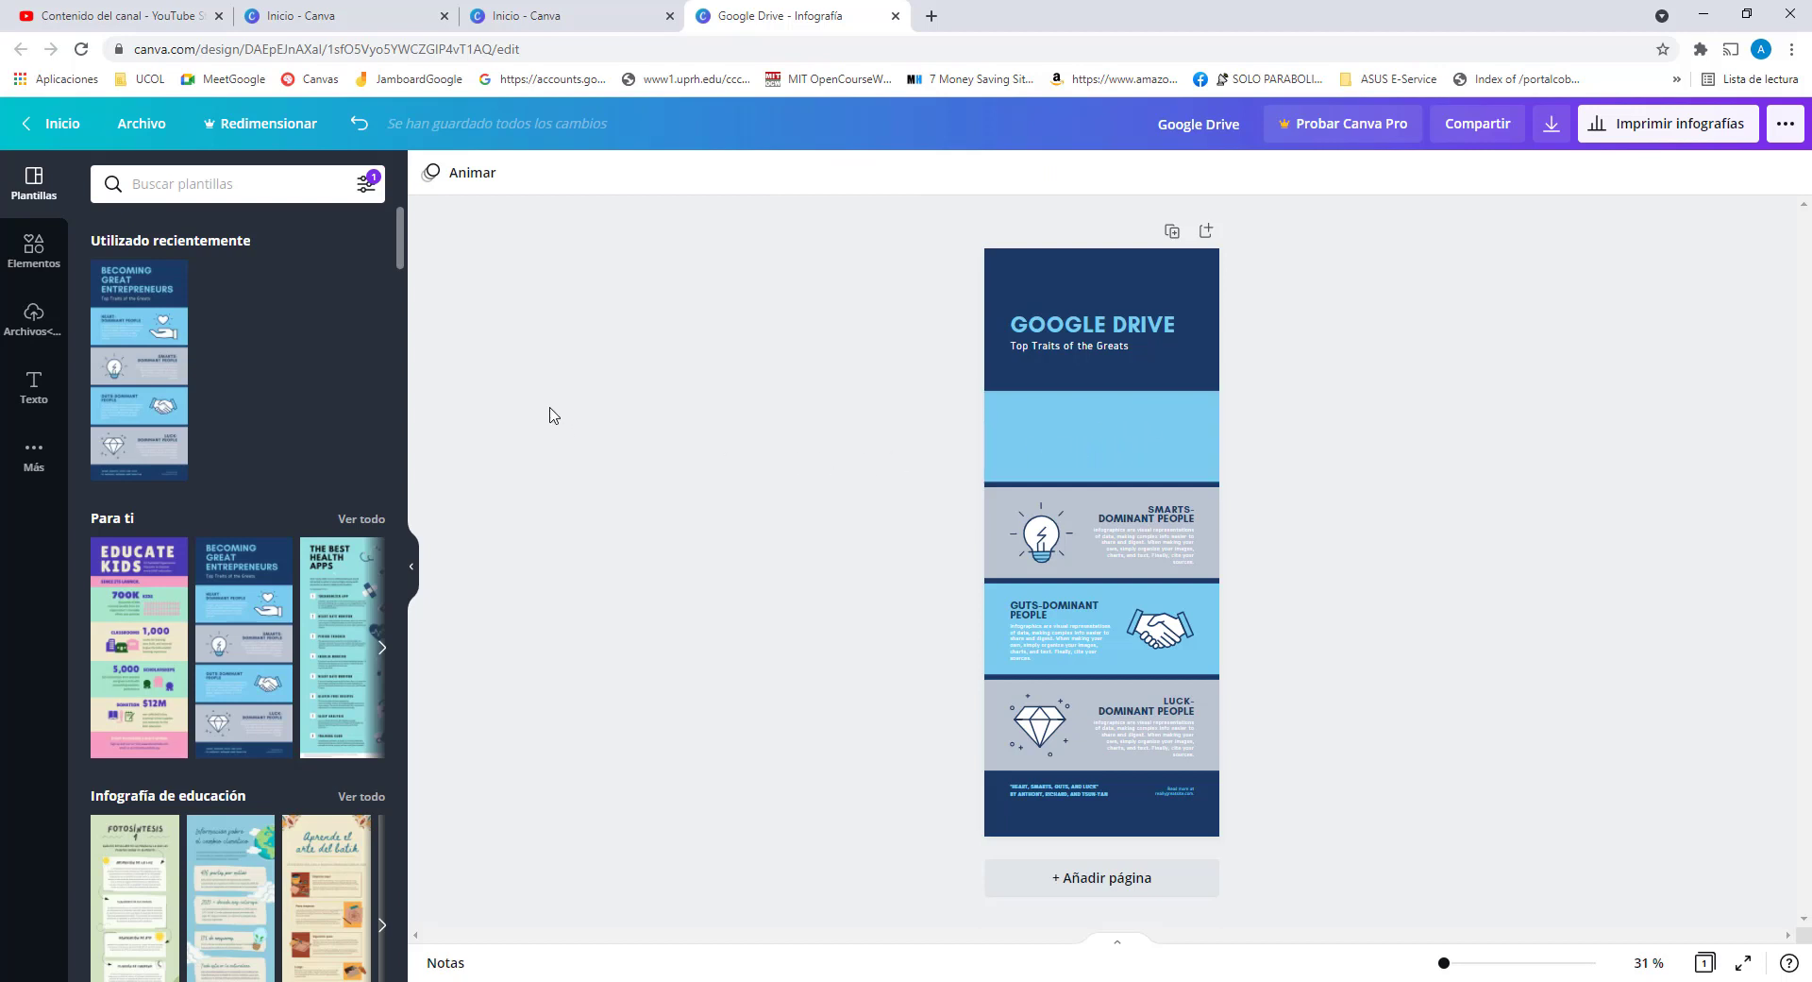
# Browse Elementos, then switch to Texto and scroll through its heading and text-combination styles.
pyautogui.click(34, 250)
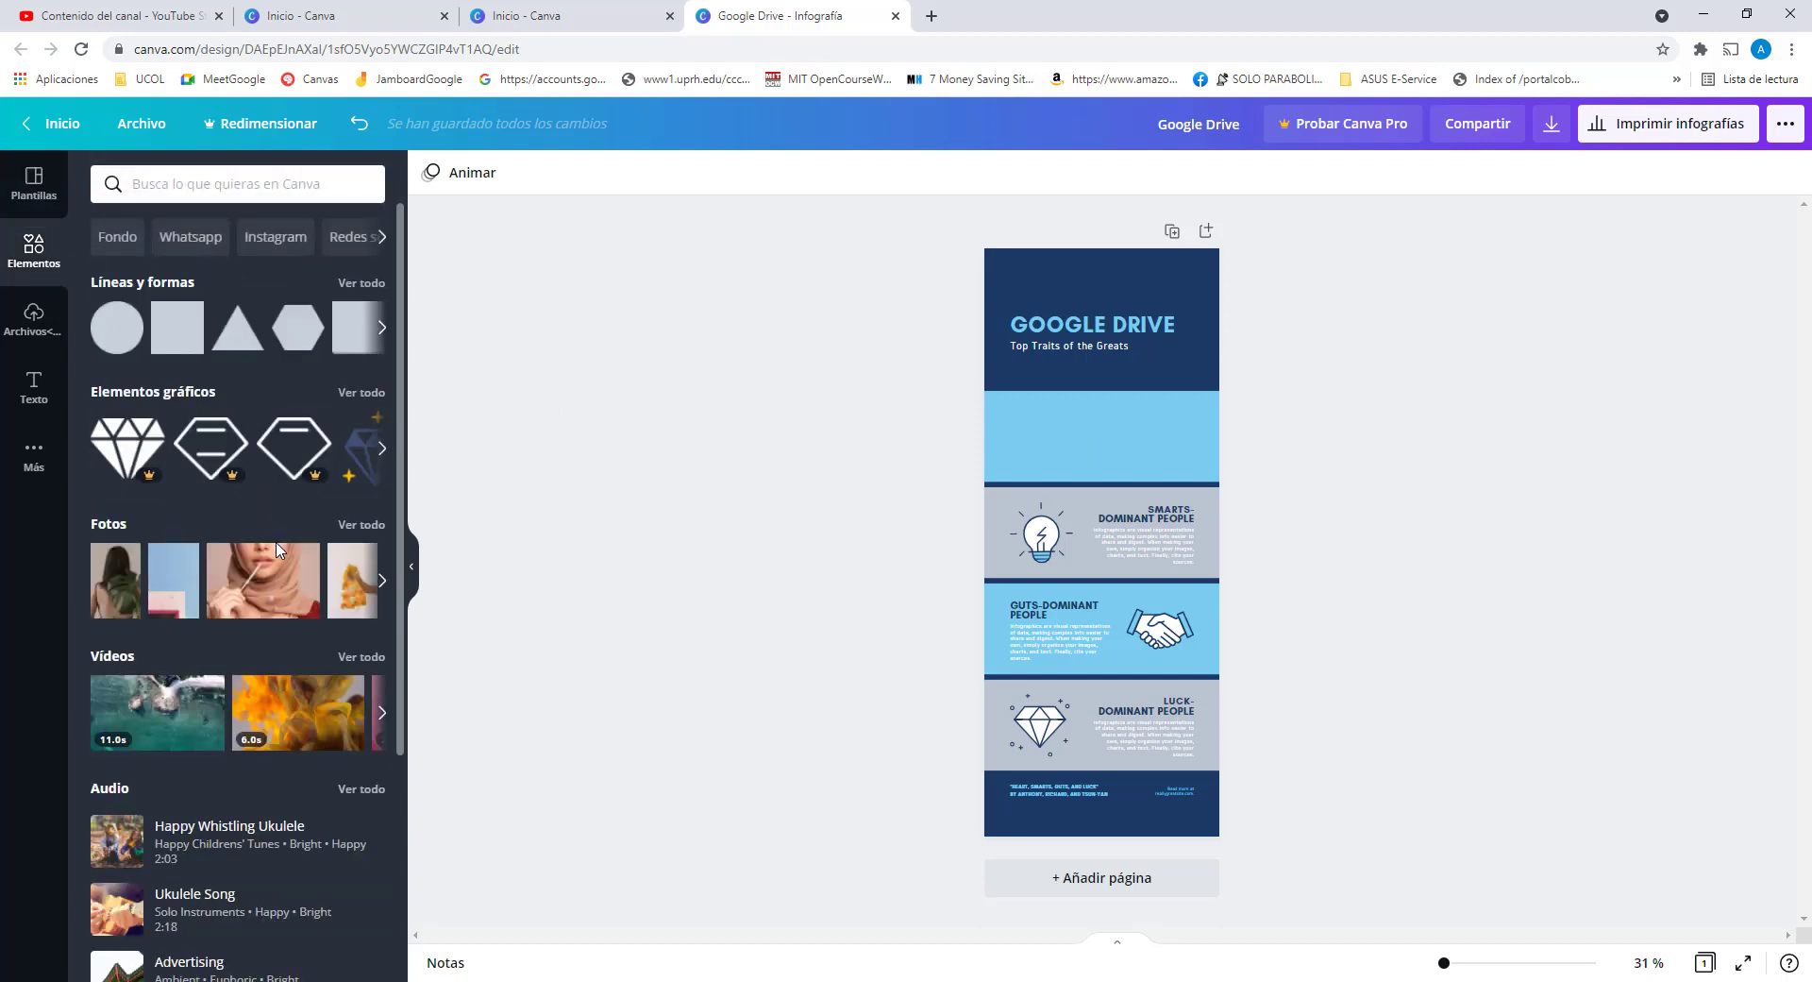
pyautogui.scroll(-5, 277, 542)
pyautogui.scroll(4, 277, 542)
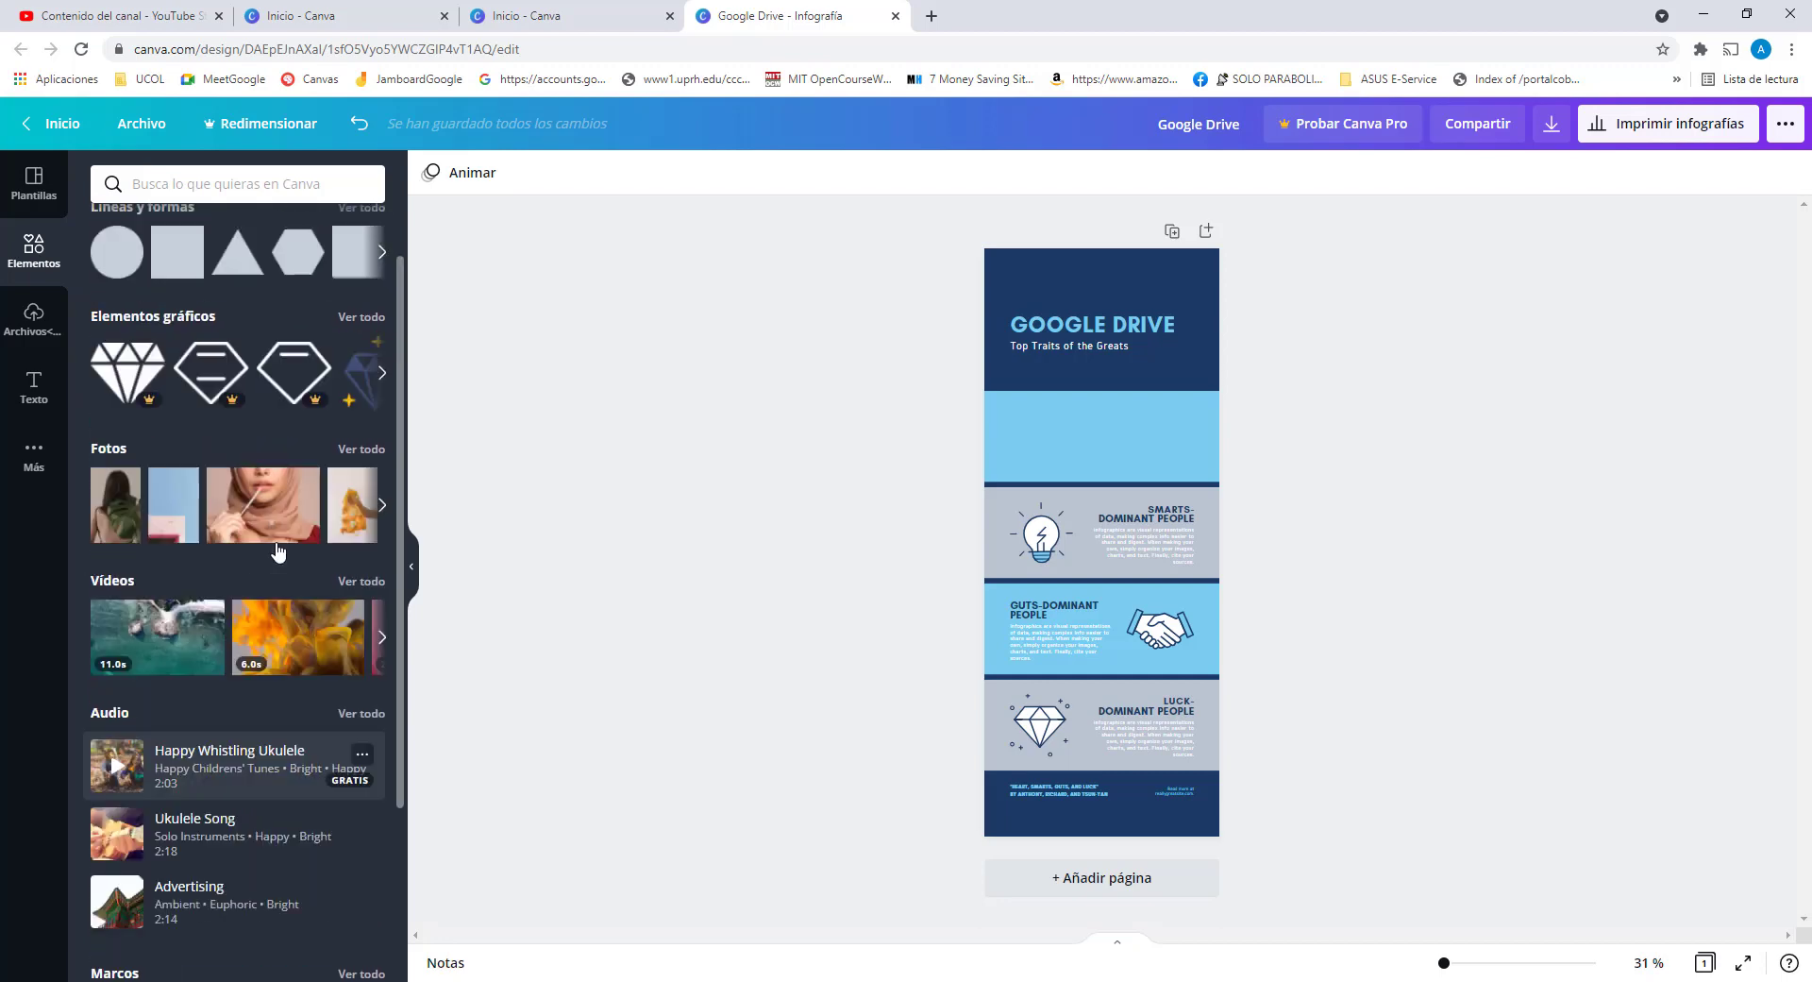
pyautogui.scroll(1, 277, 545)
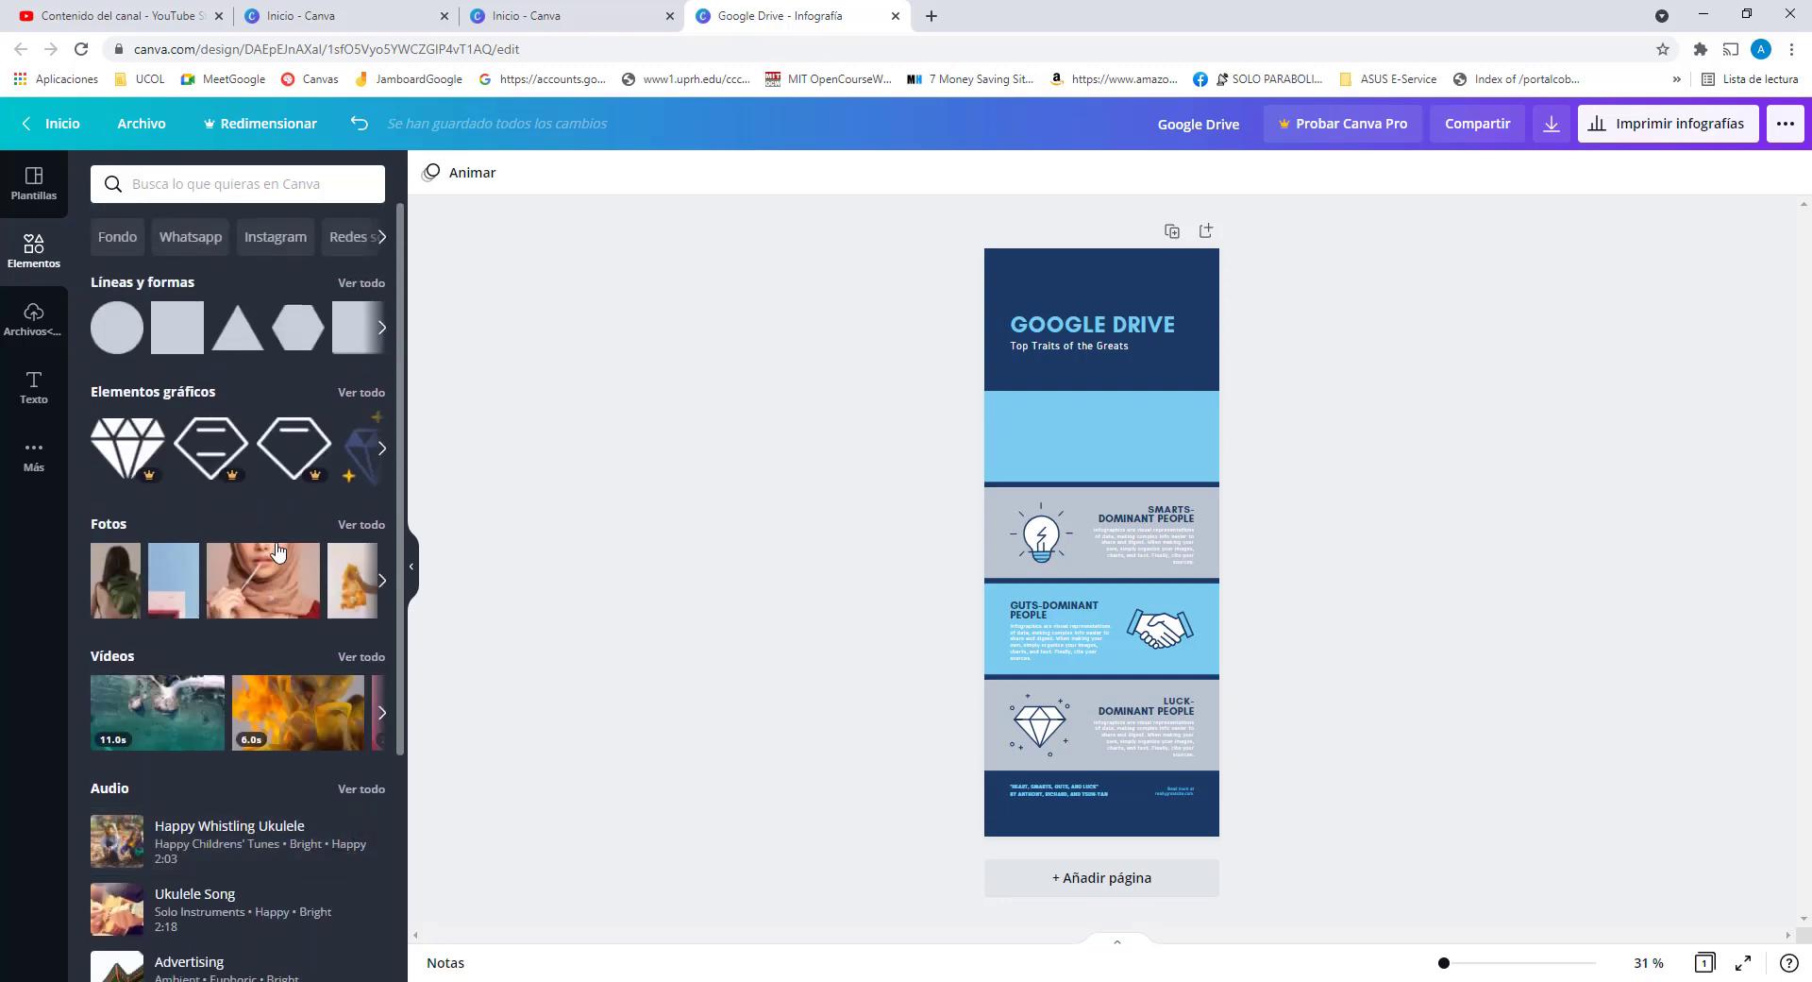
pyautogui.click(35, 396)
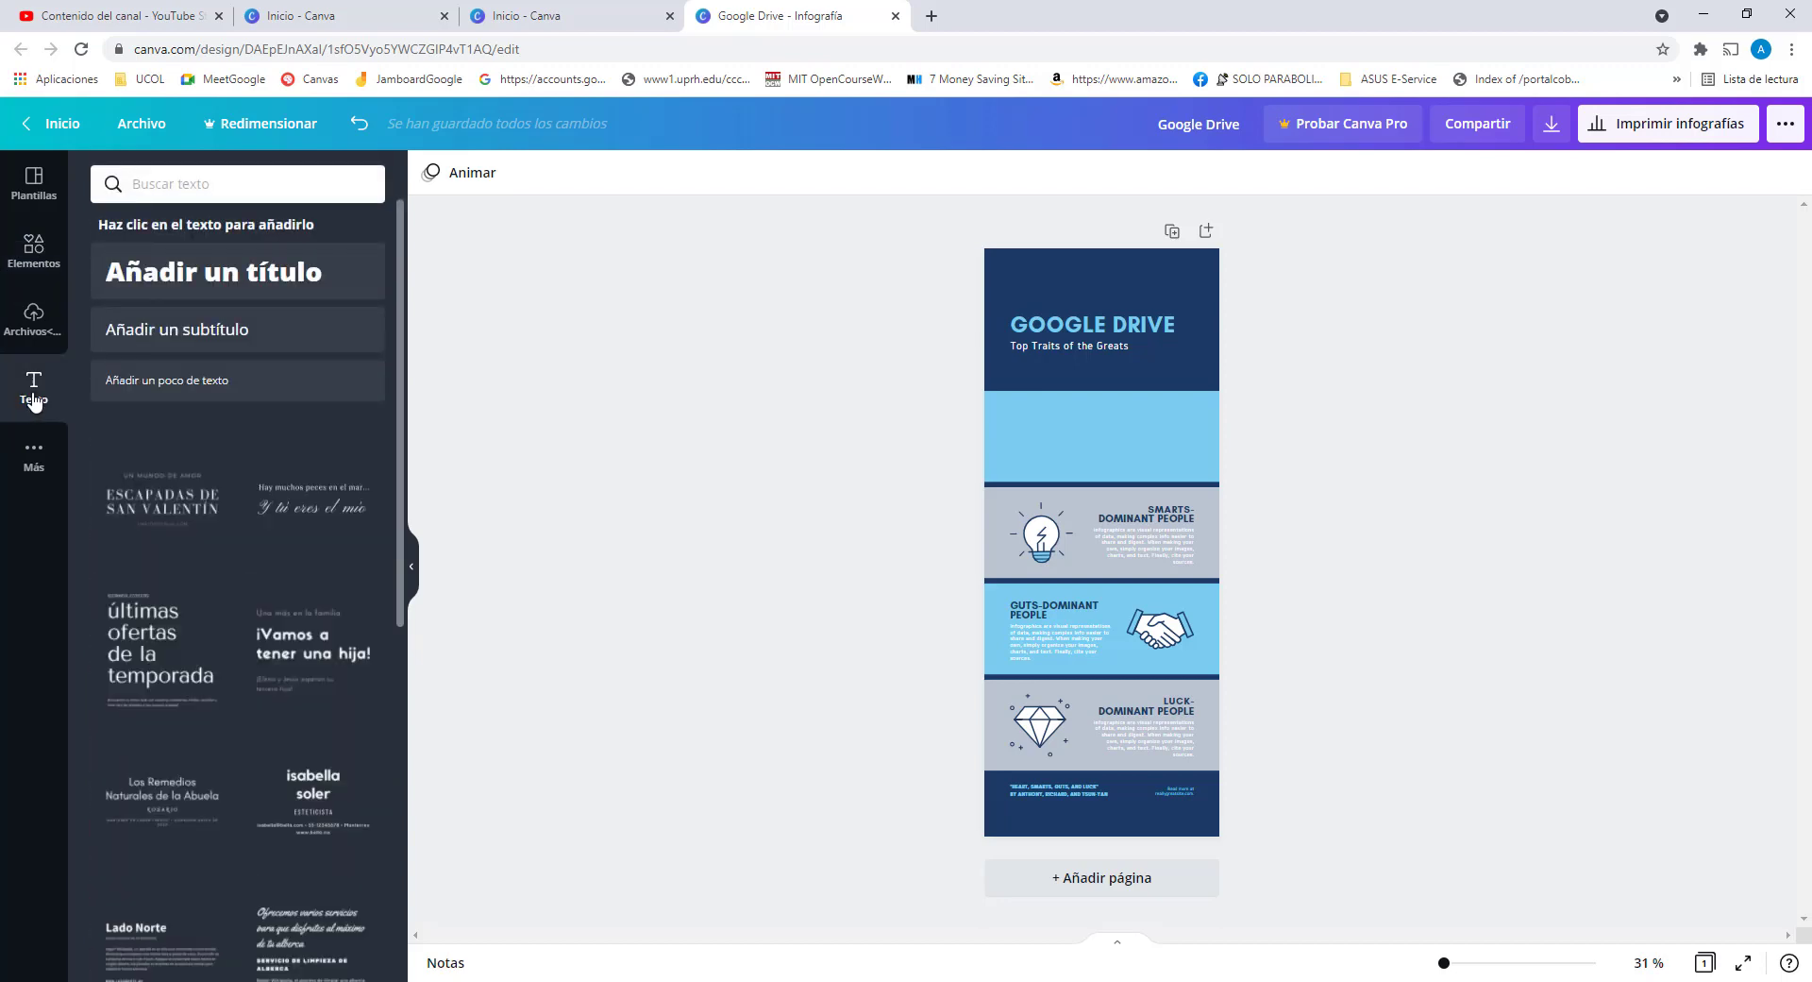
pyautogui.scroll(-2, 235, 481)
pyautogui.scroll(-6, 235, 481)
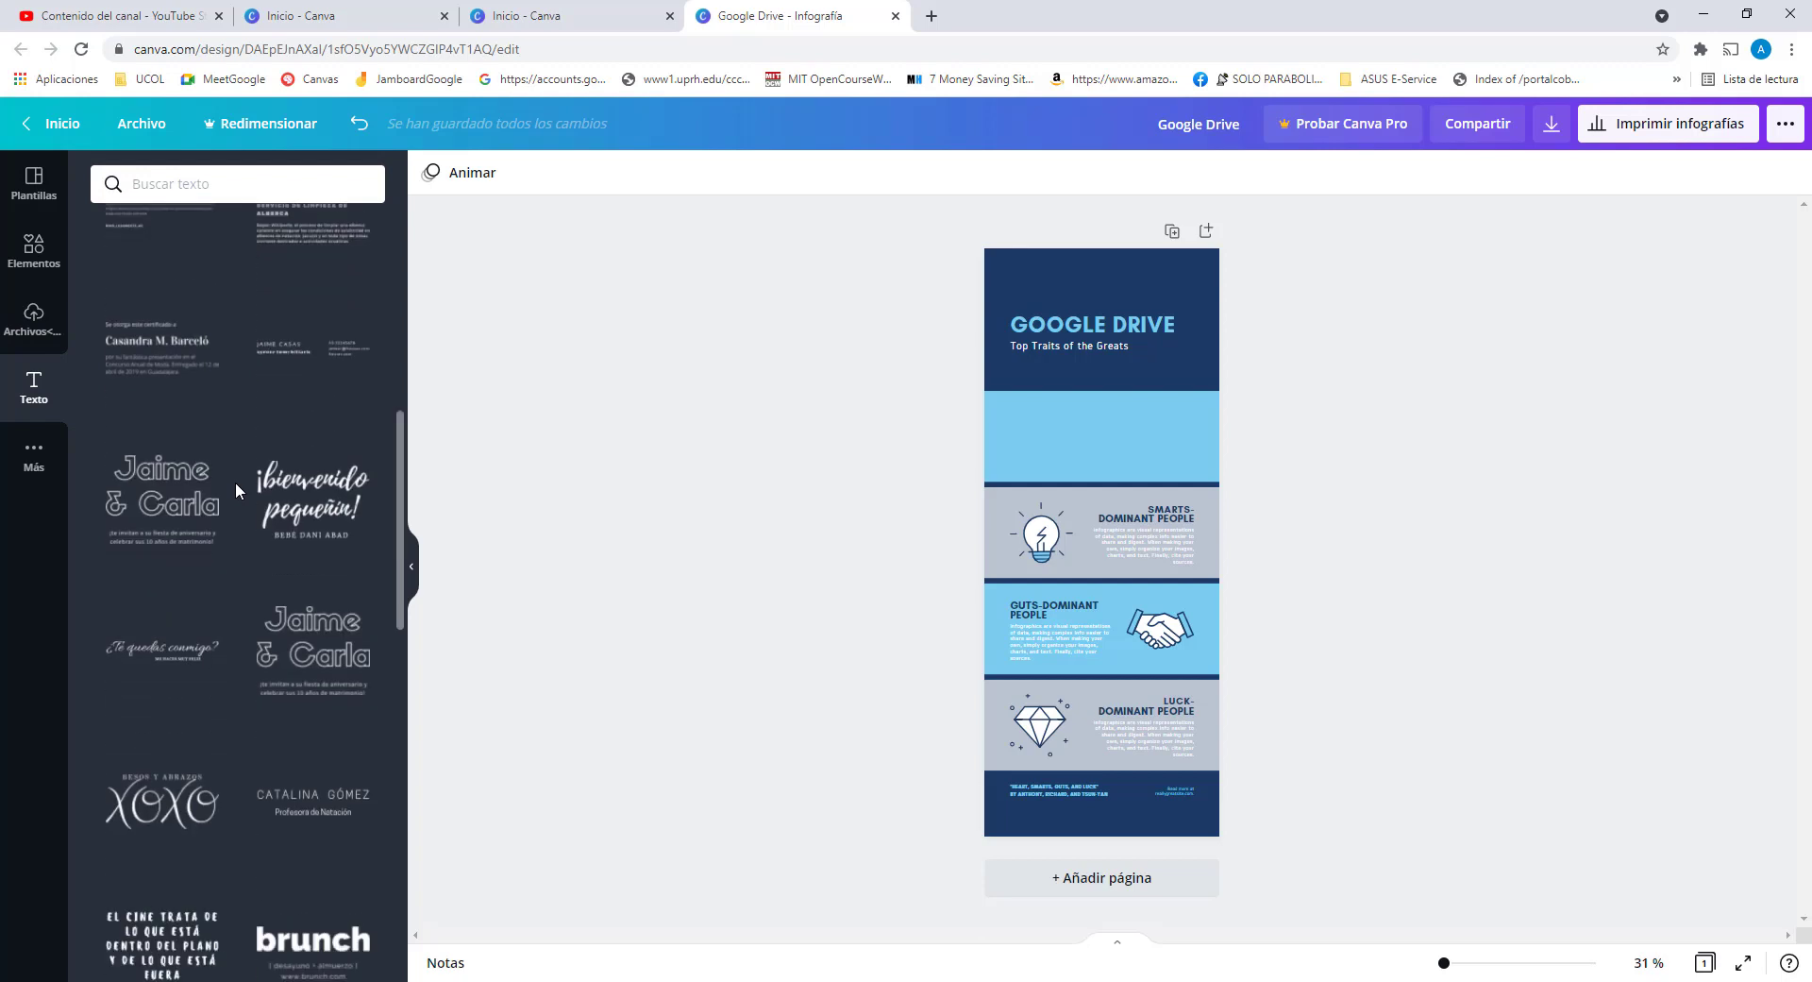
# Add the 'Jaime & Carla' text template, move it into the empty band and halve its size.
pyautogui.click(163, 502)
pyautogui.scroll(2, 165, 496)
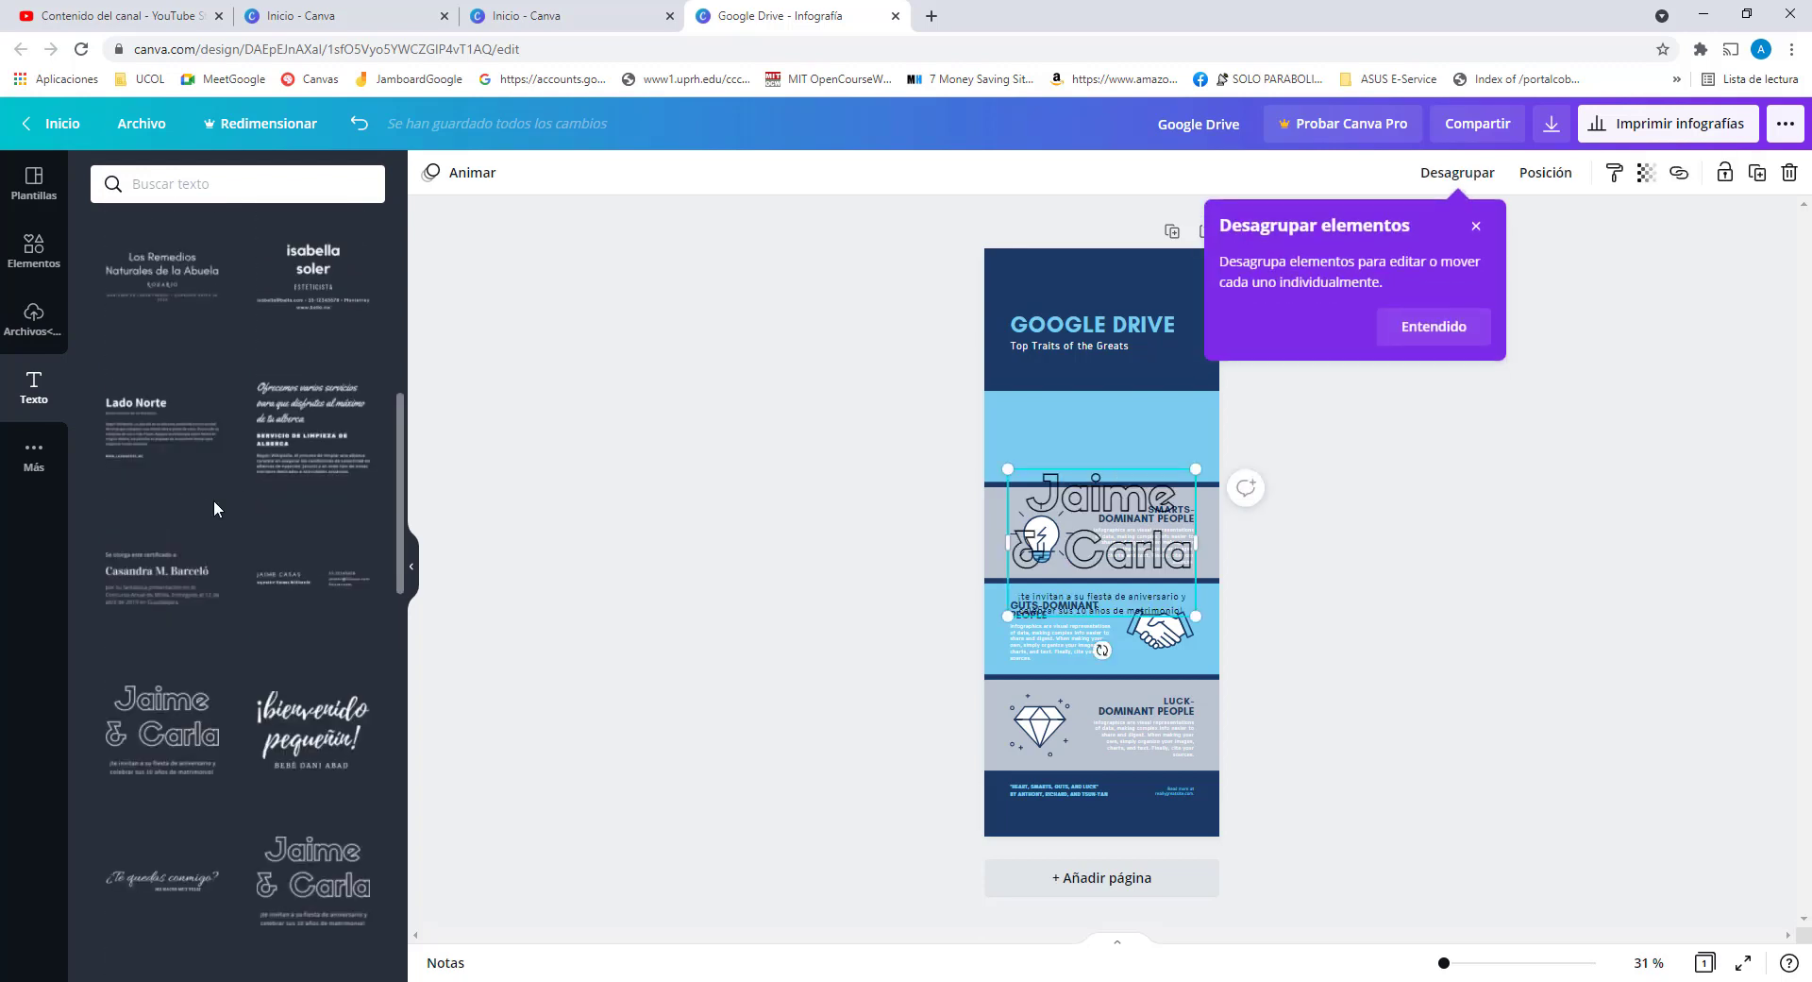
pyautogui.moveTo(1106, 508); pyautogui.dragTo(1119, 455)
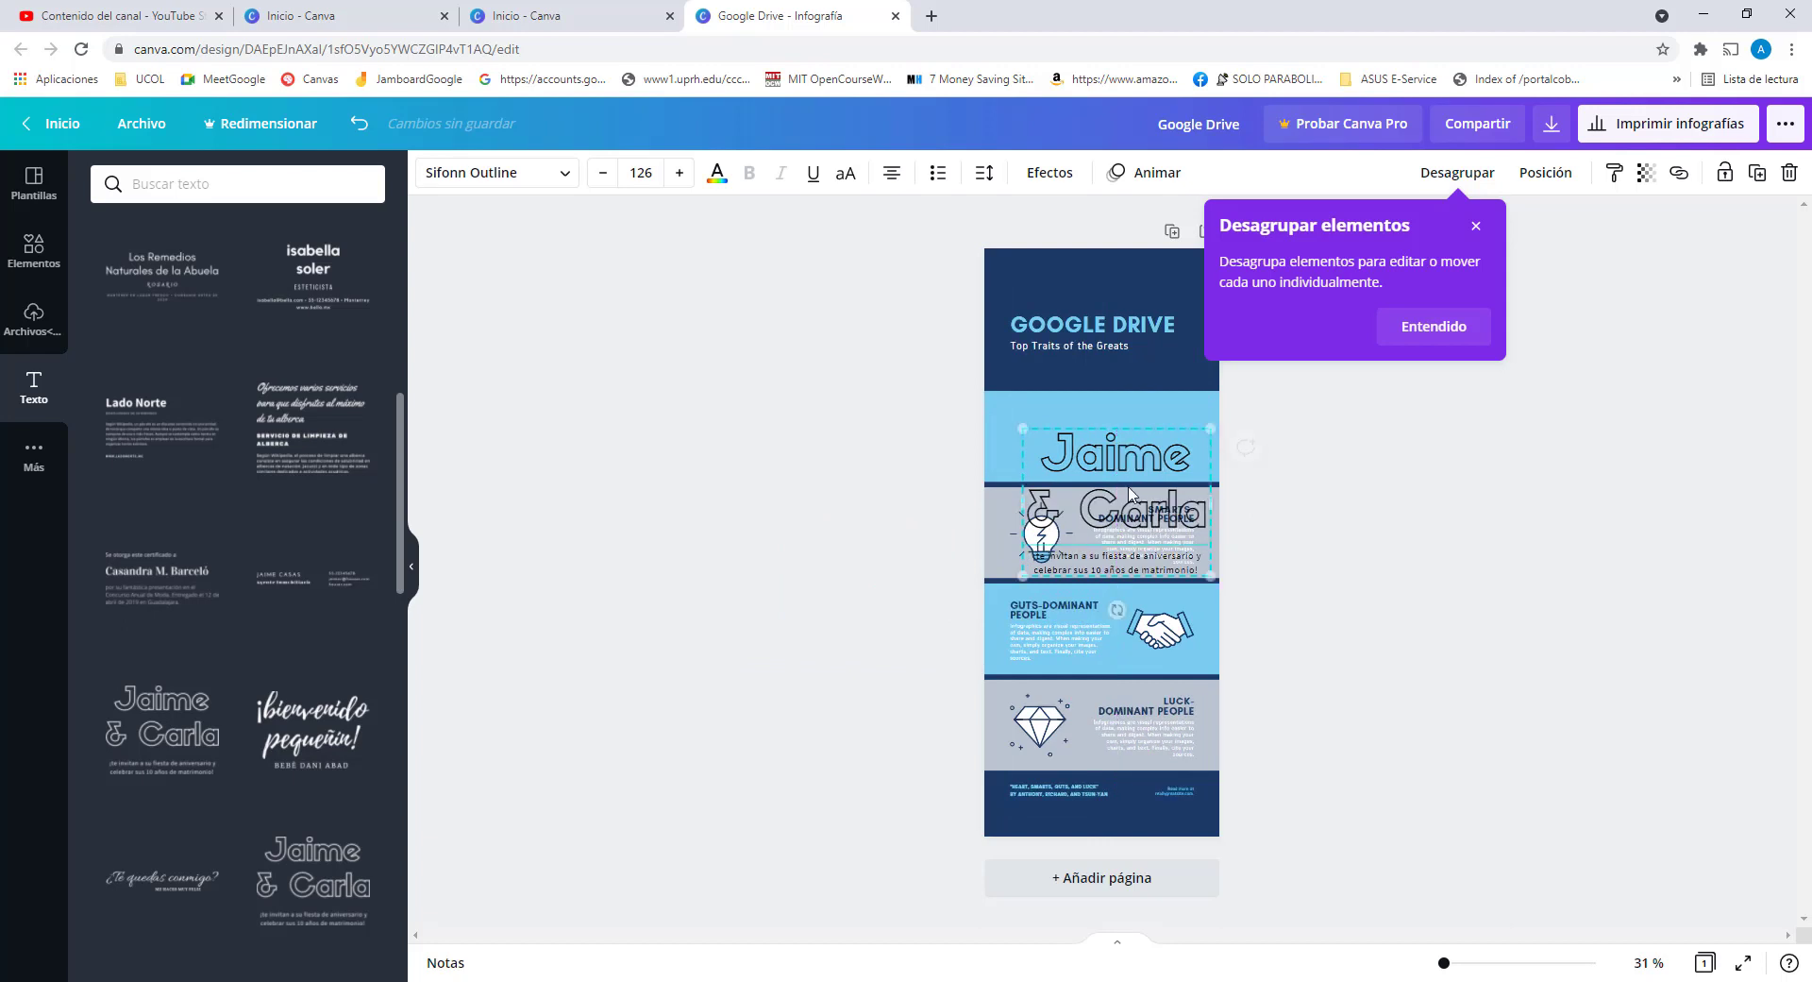
pyautogui.moveTo(1206, 571); pyautogui.dragTo(1092, 438)
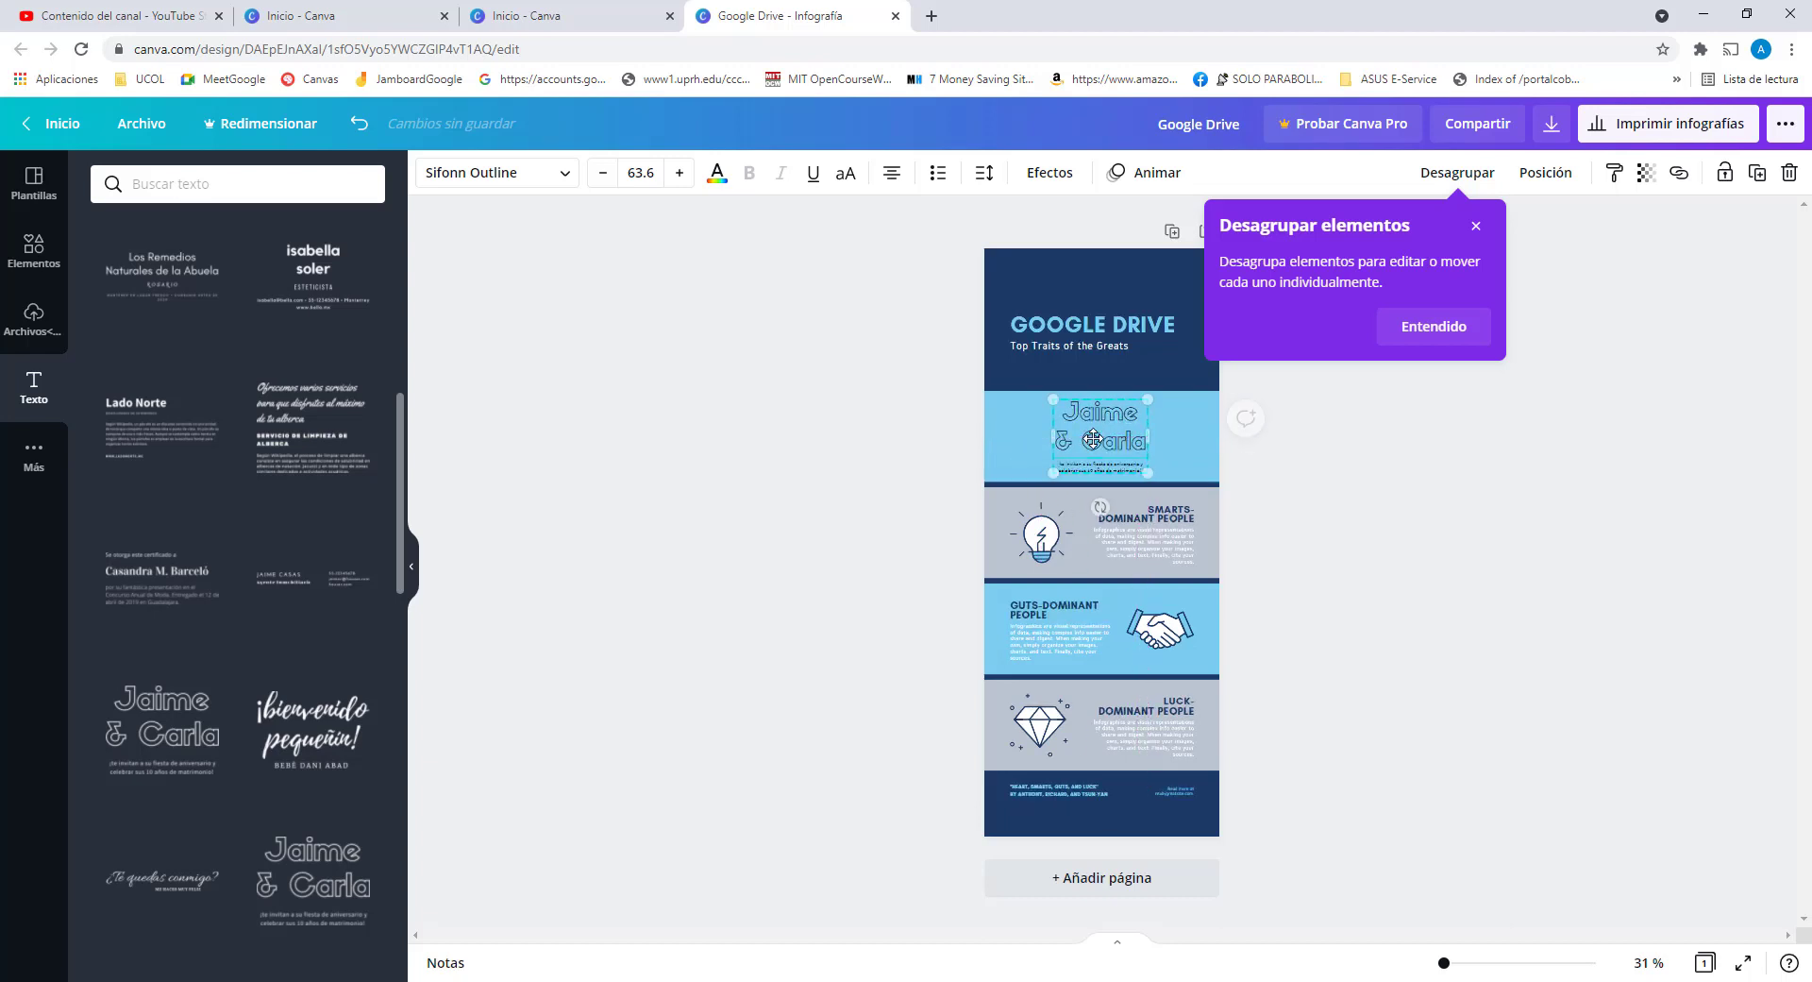
# Stretch the heading box to the panel edges and retype it as 'Es una aplicación'.
pyautogui.doubleClick(1098, 427)
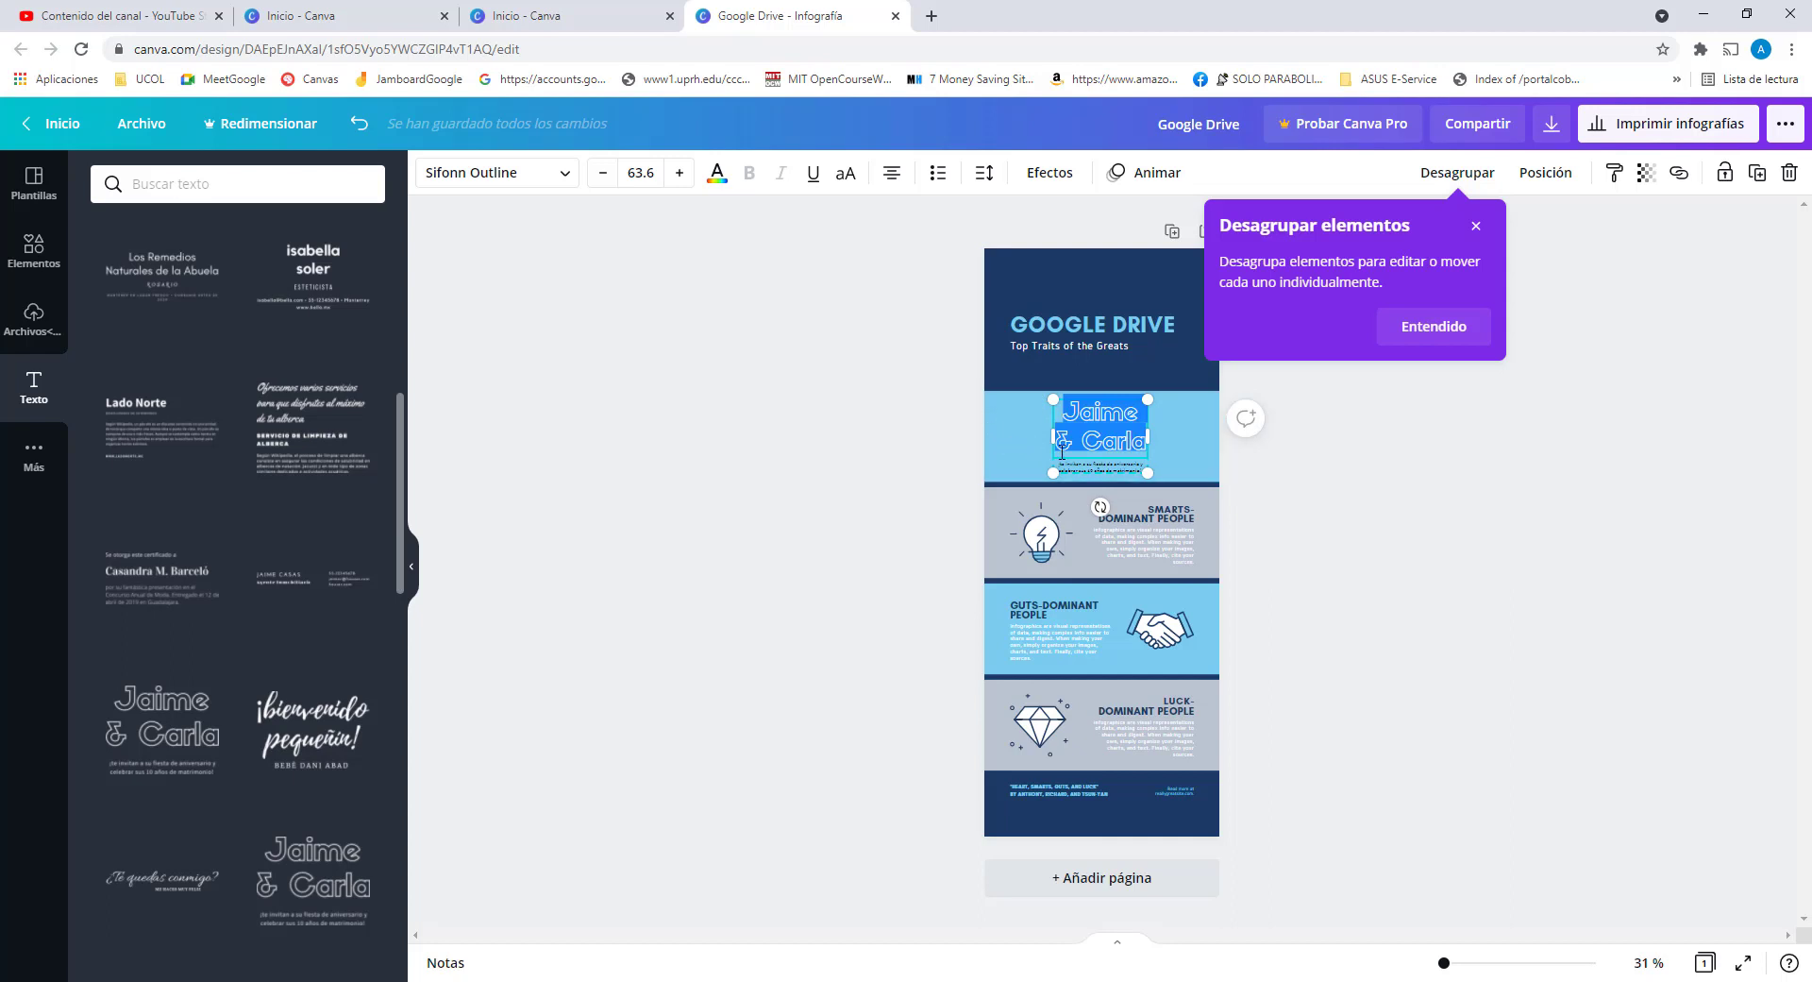
pyautogui.moveTo(1054, 435); pyautogui.dragTo(985, 435)
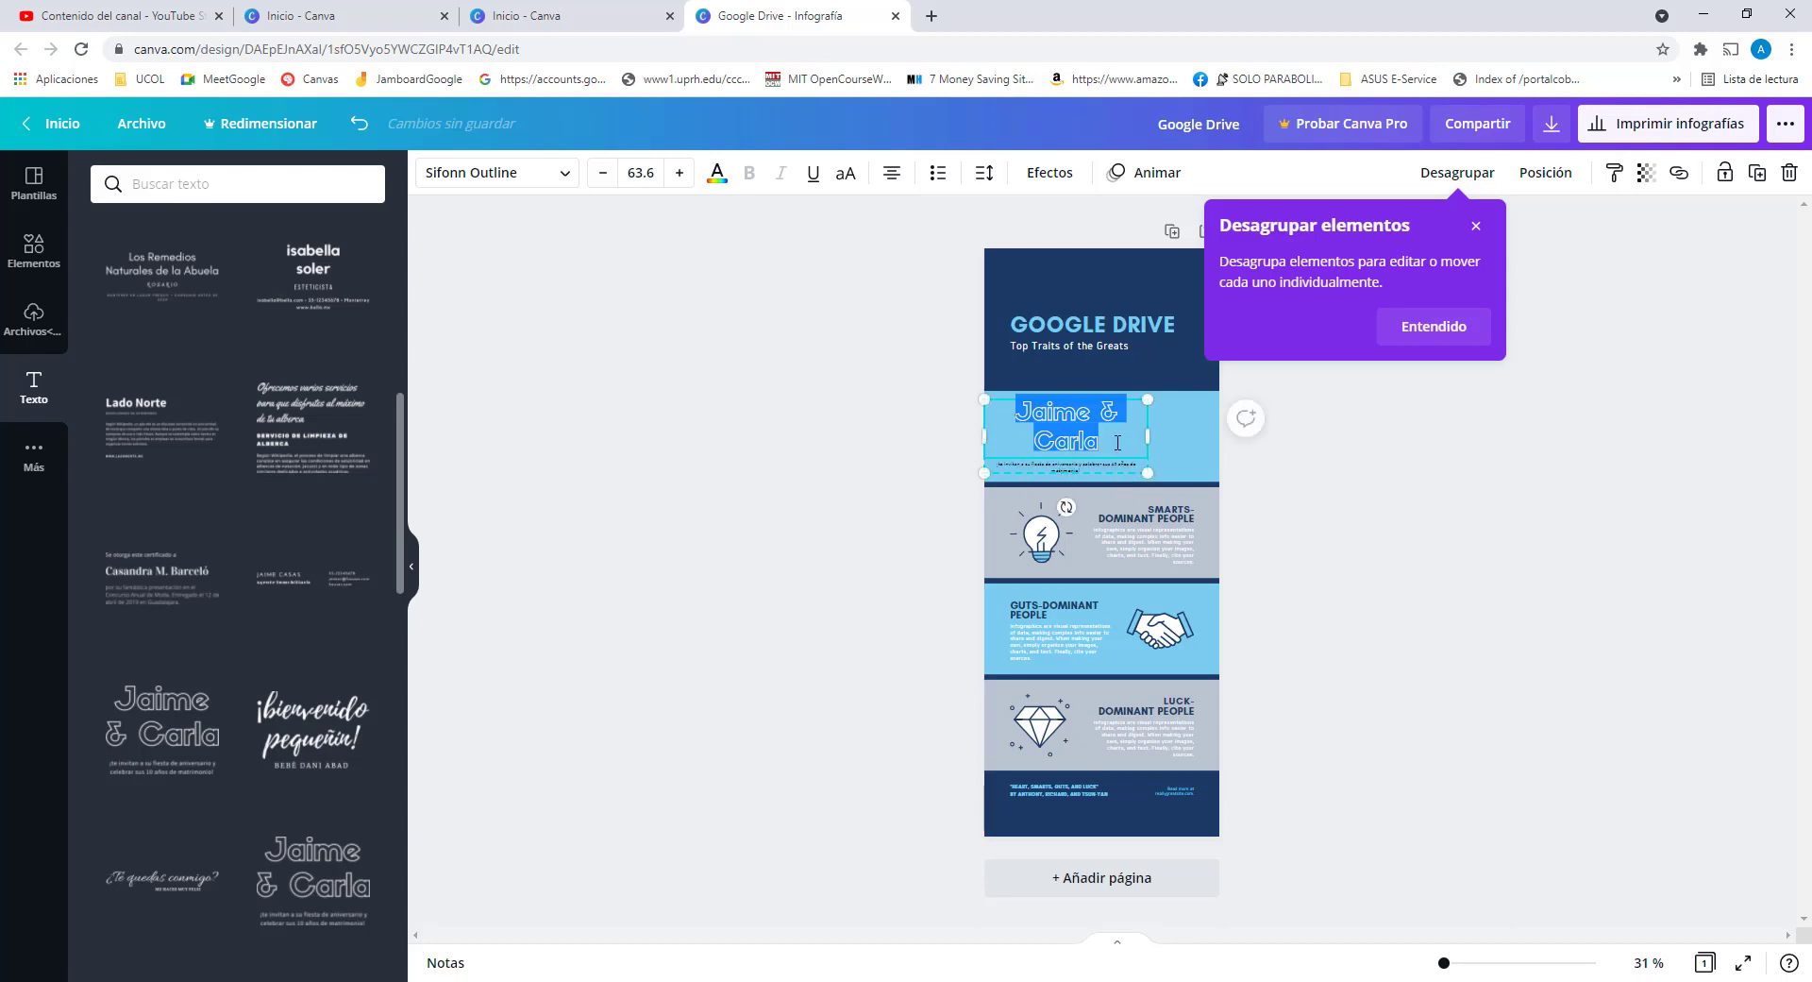
pyautogui.moveTo(1145, 440); pyautogui.dragTo(1213, 430)
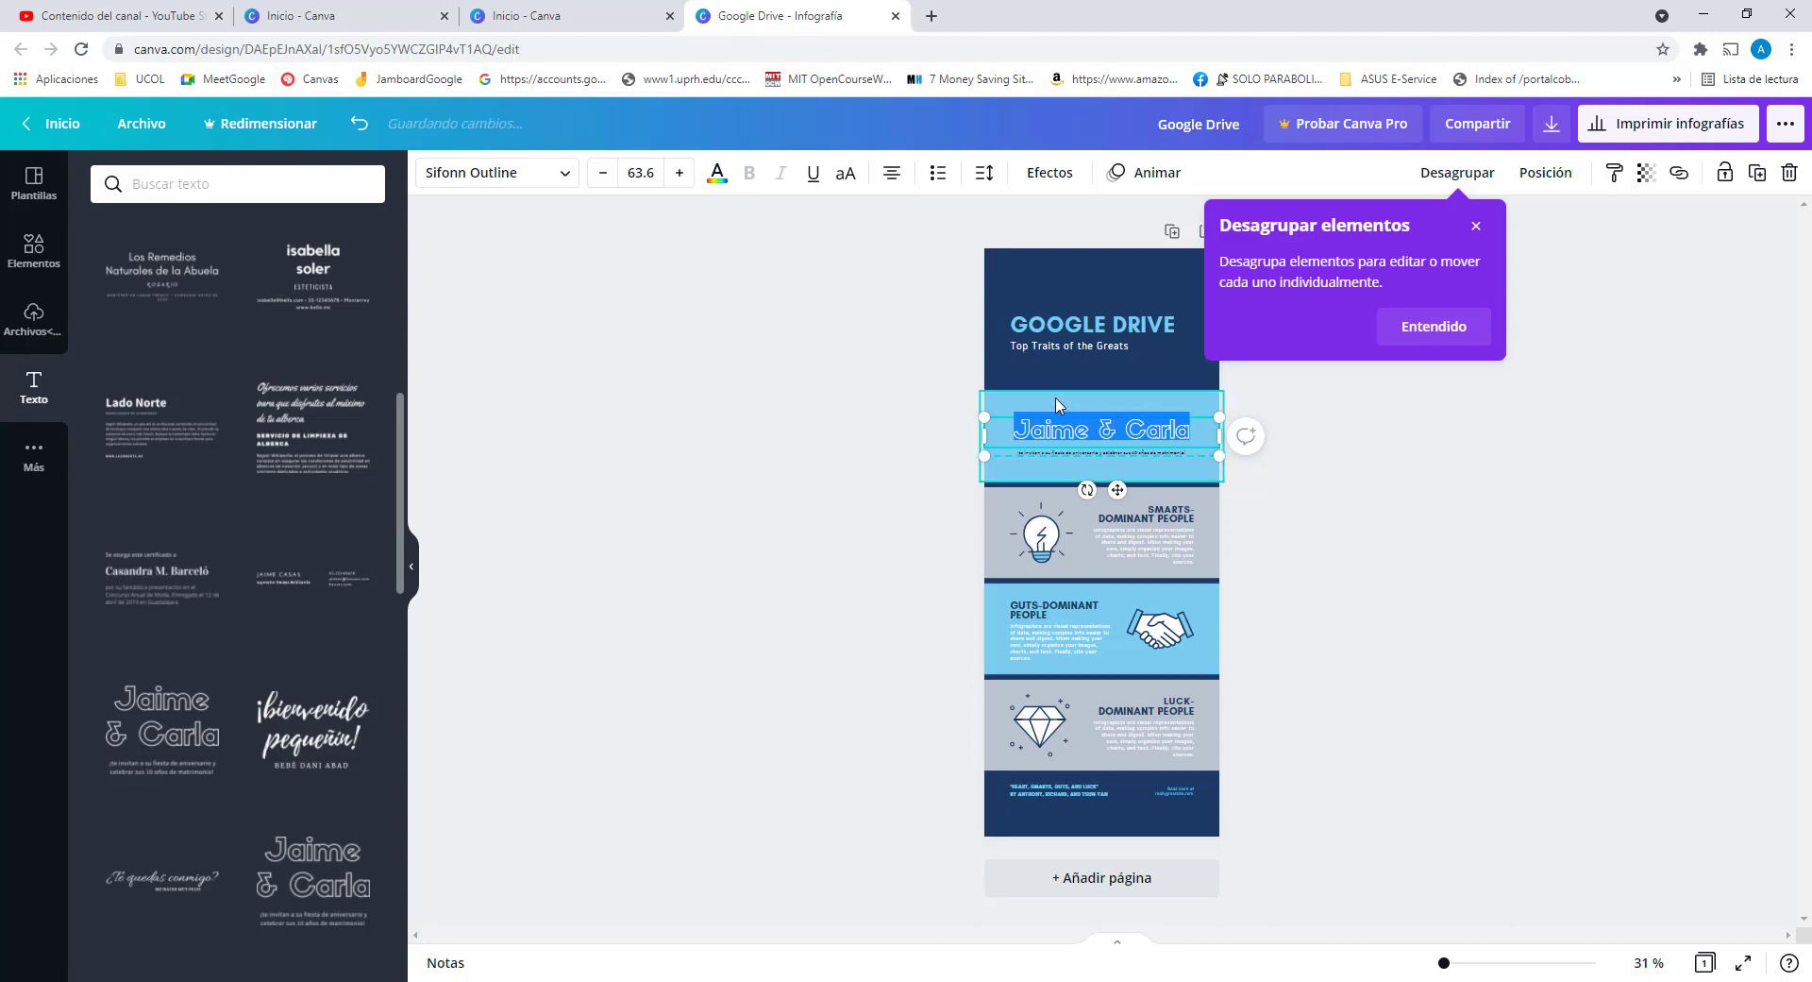
pyautogui.write('Es una')
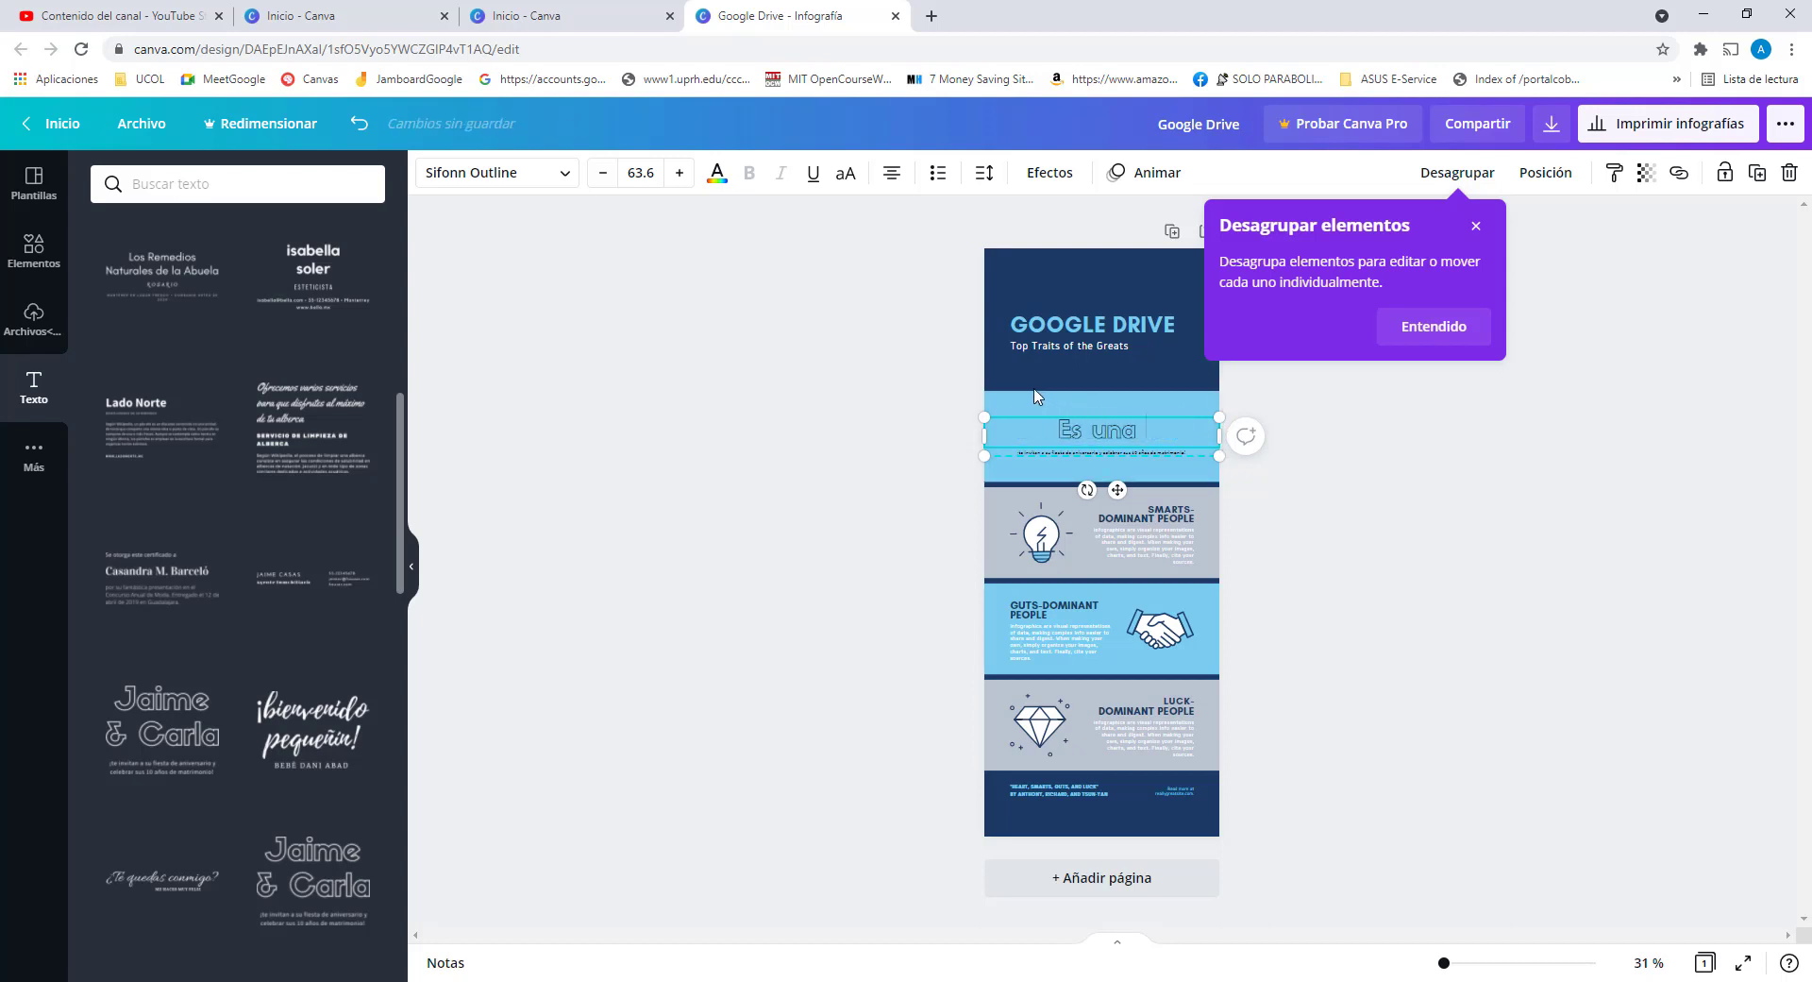
pyautogui.write(' aplicación')
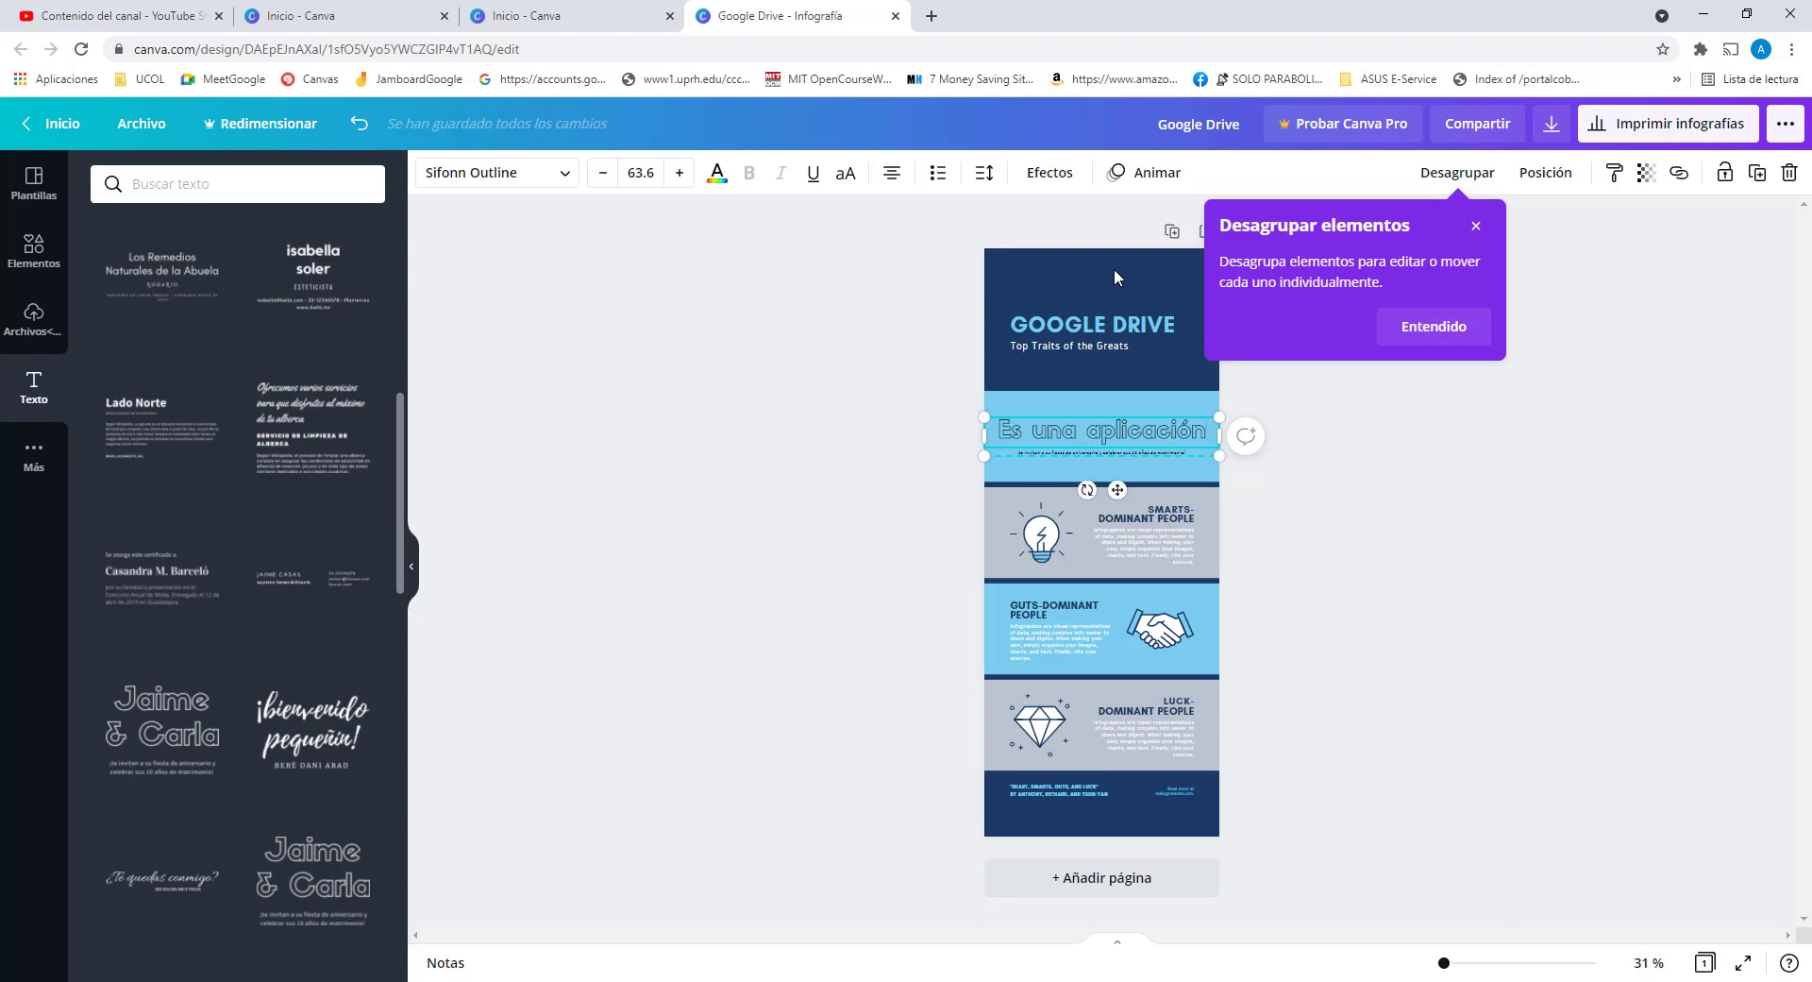
# Change the subtitle under GOOGLE DRIVE to 'La aplicación de los Dioses'.
pyautogui.click(1119, 332)
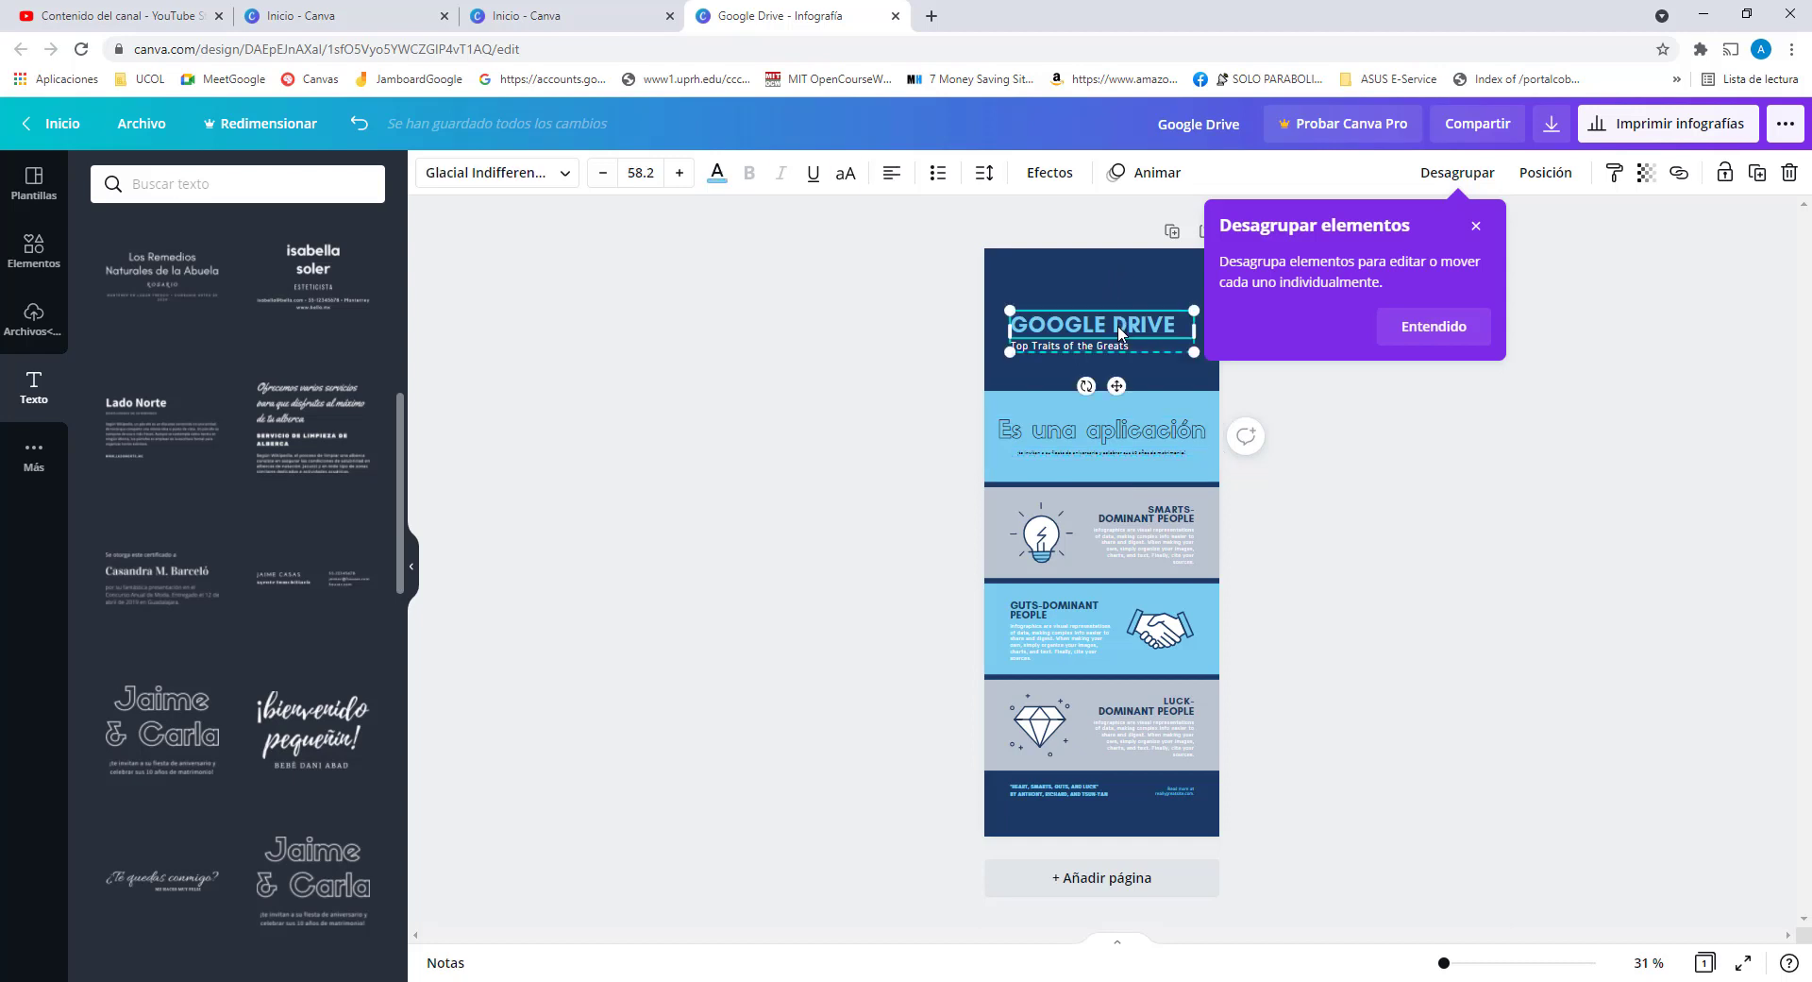
pyautogui.click(1118, 347)
pyautogui.click(1117, 348)
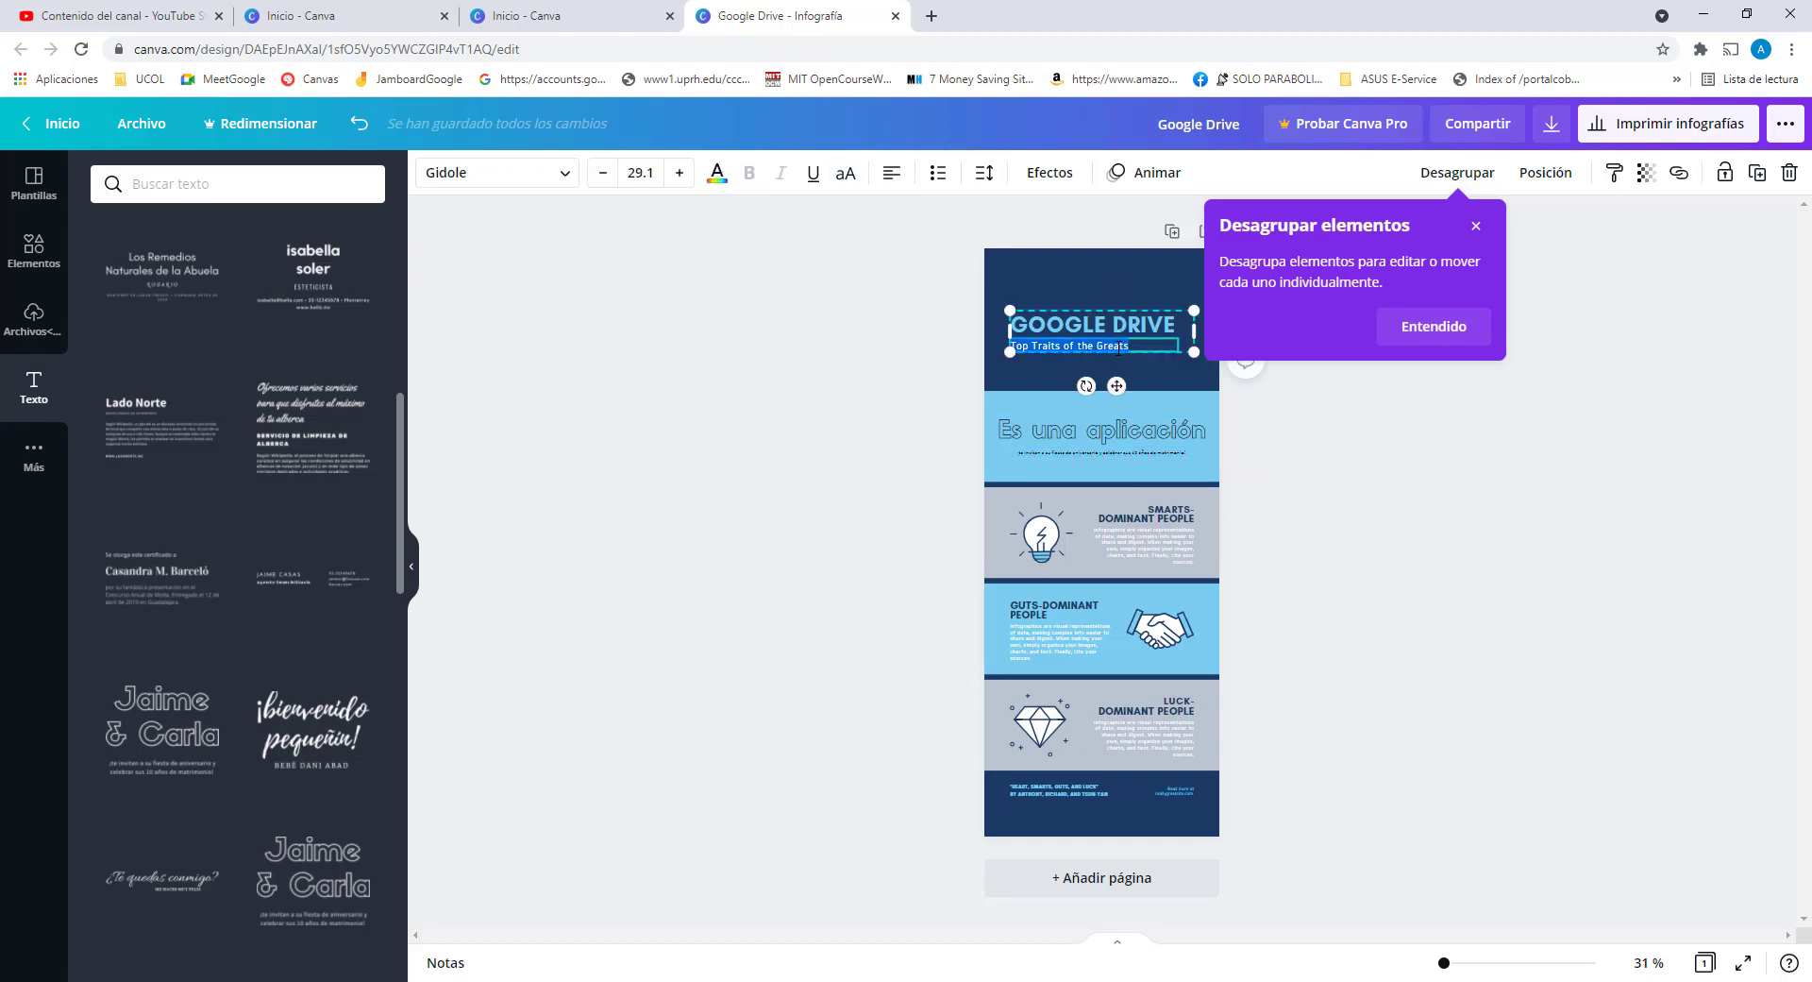
pyautogui.write('a aplicación de los Dioses')
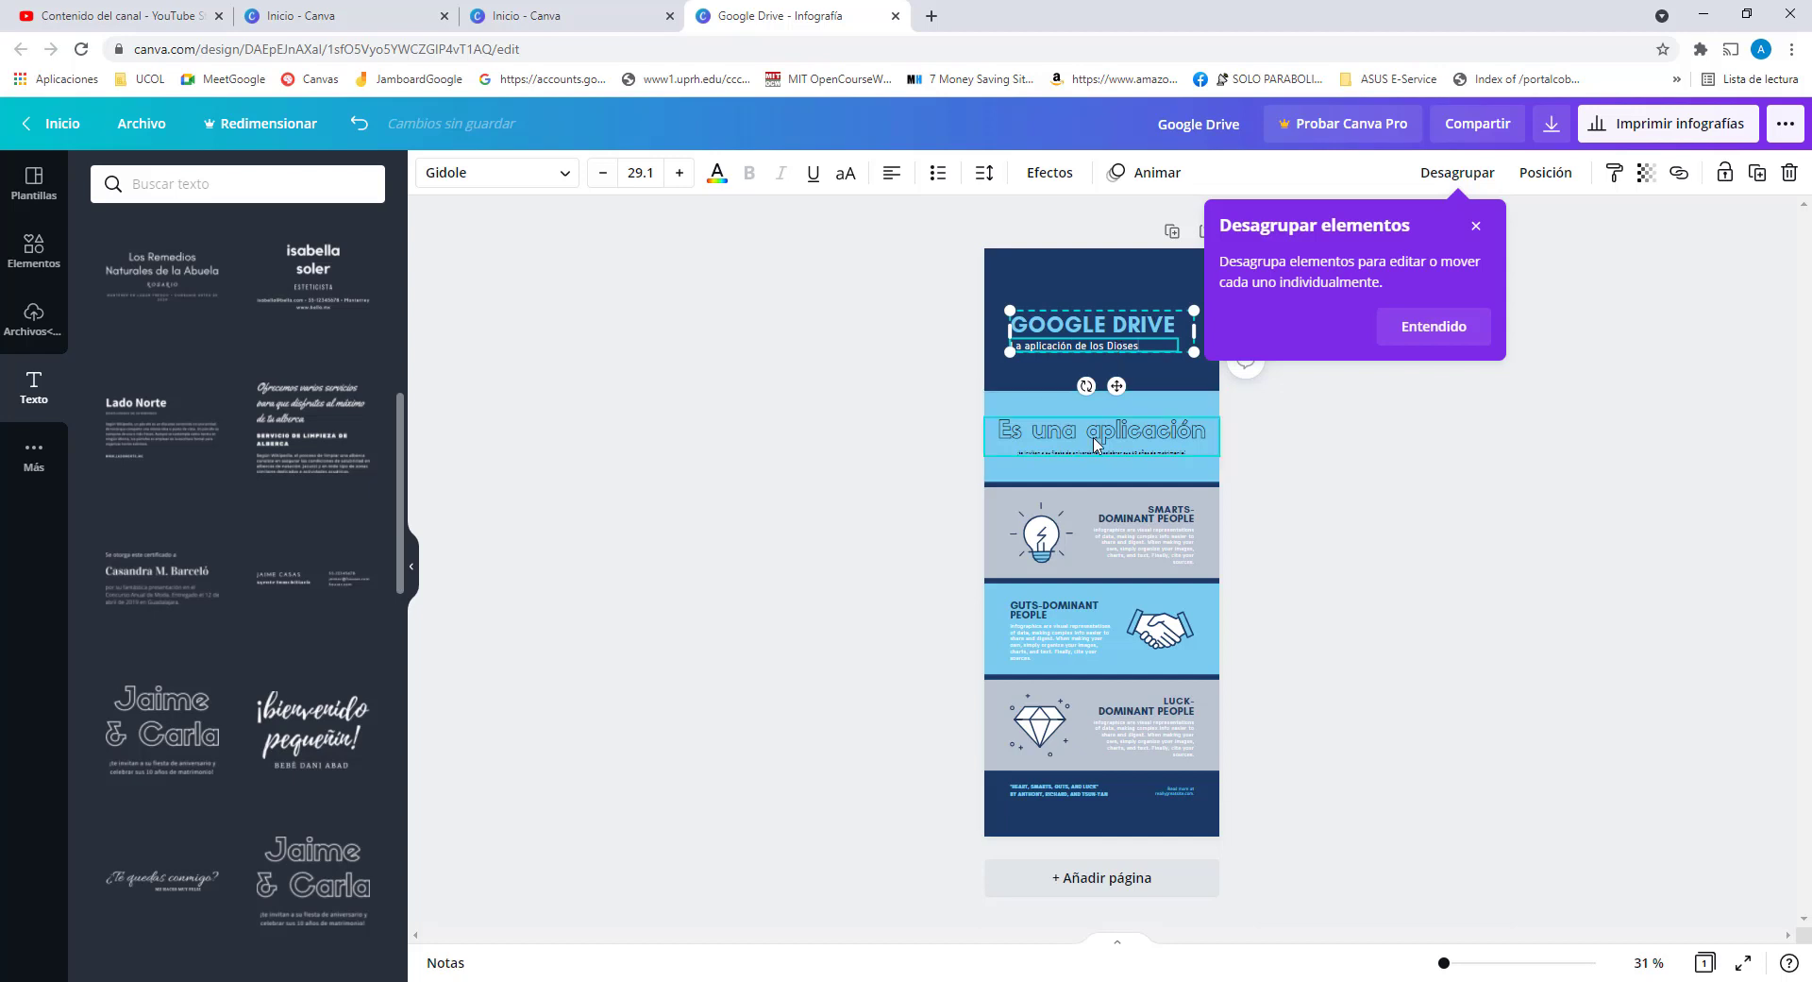
# Replace the 'Es una aplicación' heading text with 'Es un software'.
pyautogui.click(1118, 433)
pyautogui.doubleClick(1118, 434)
pyautogui.tripleClick(1118, 433)
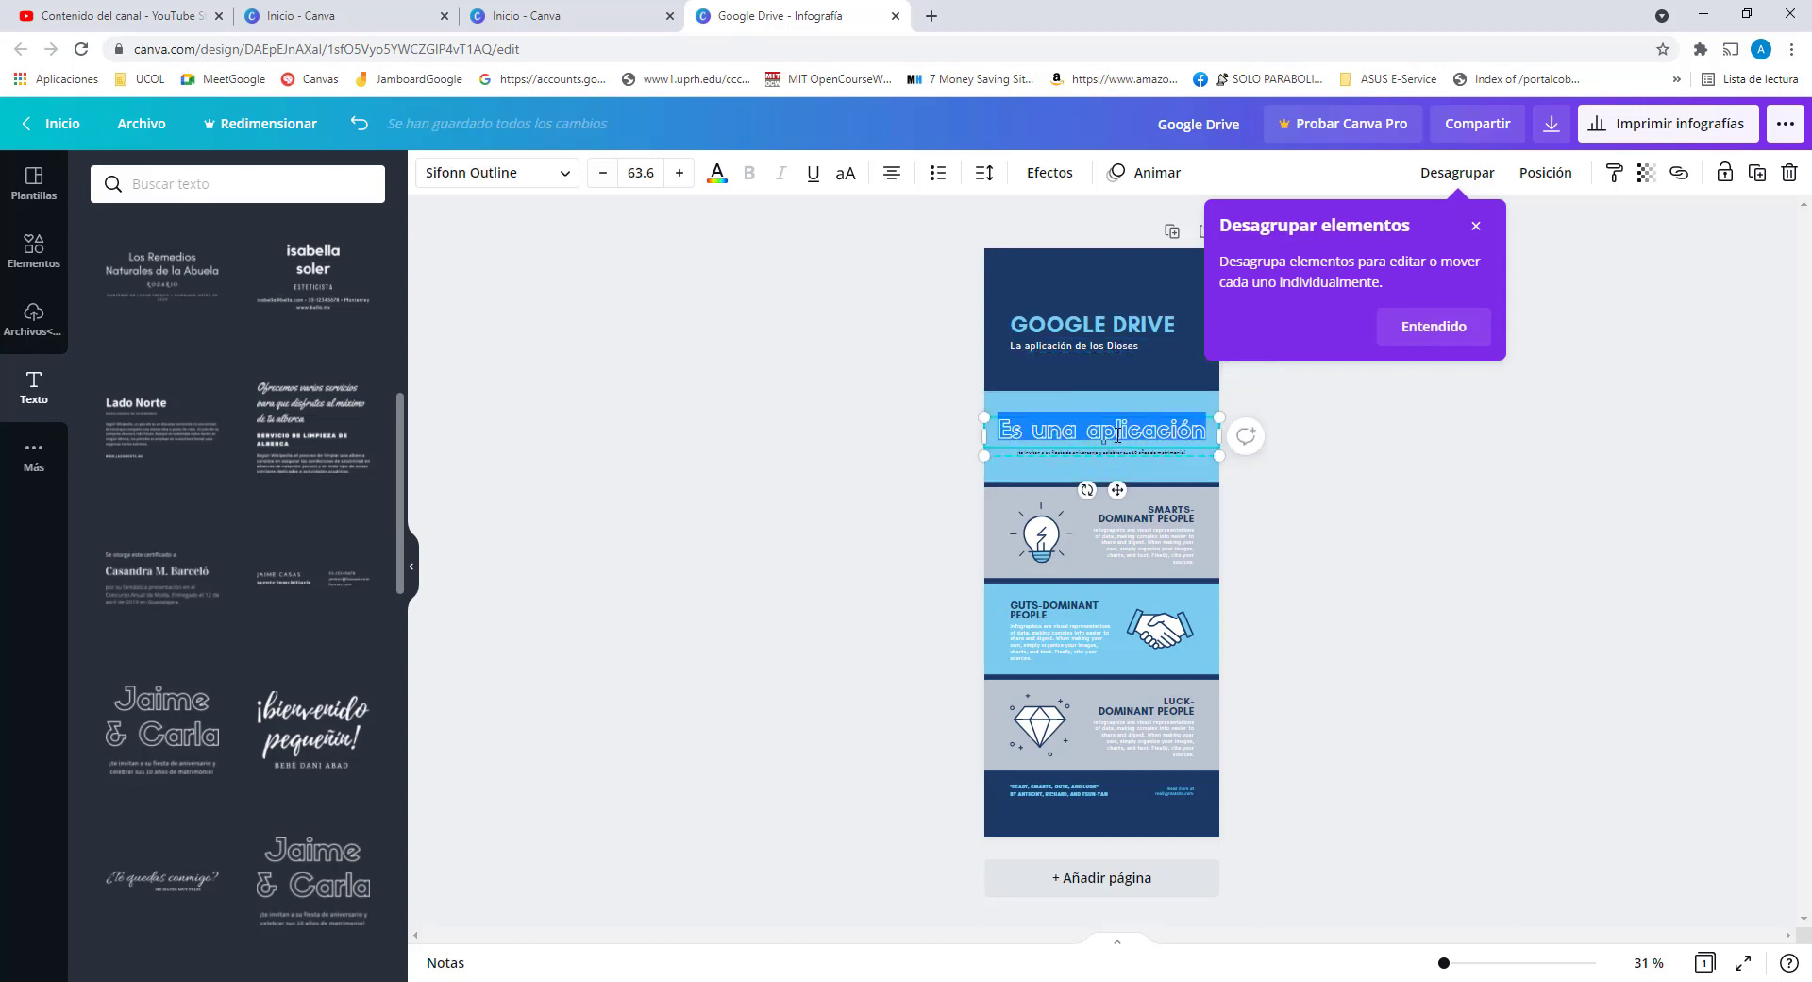
pyautogui.write('Es un sof')
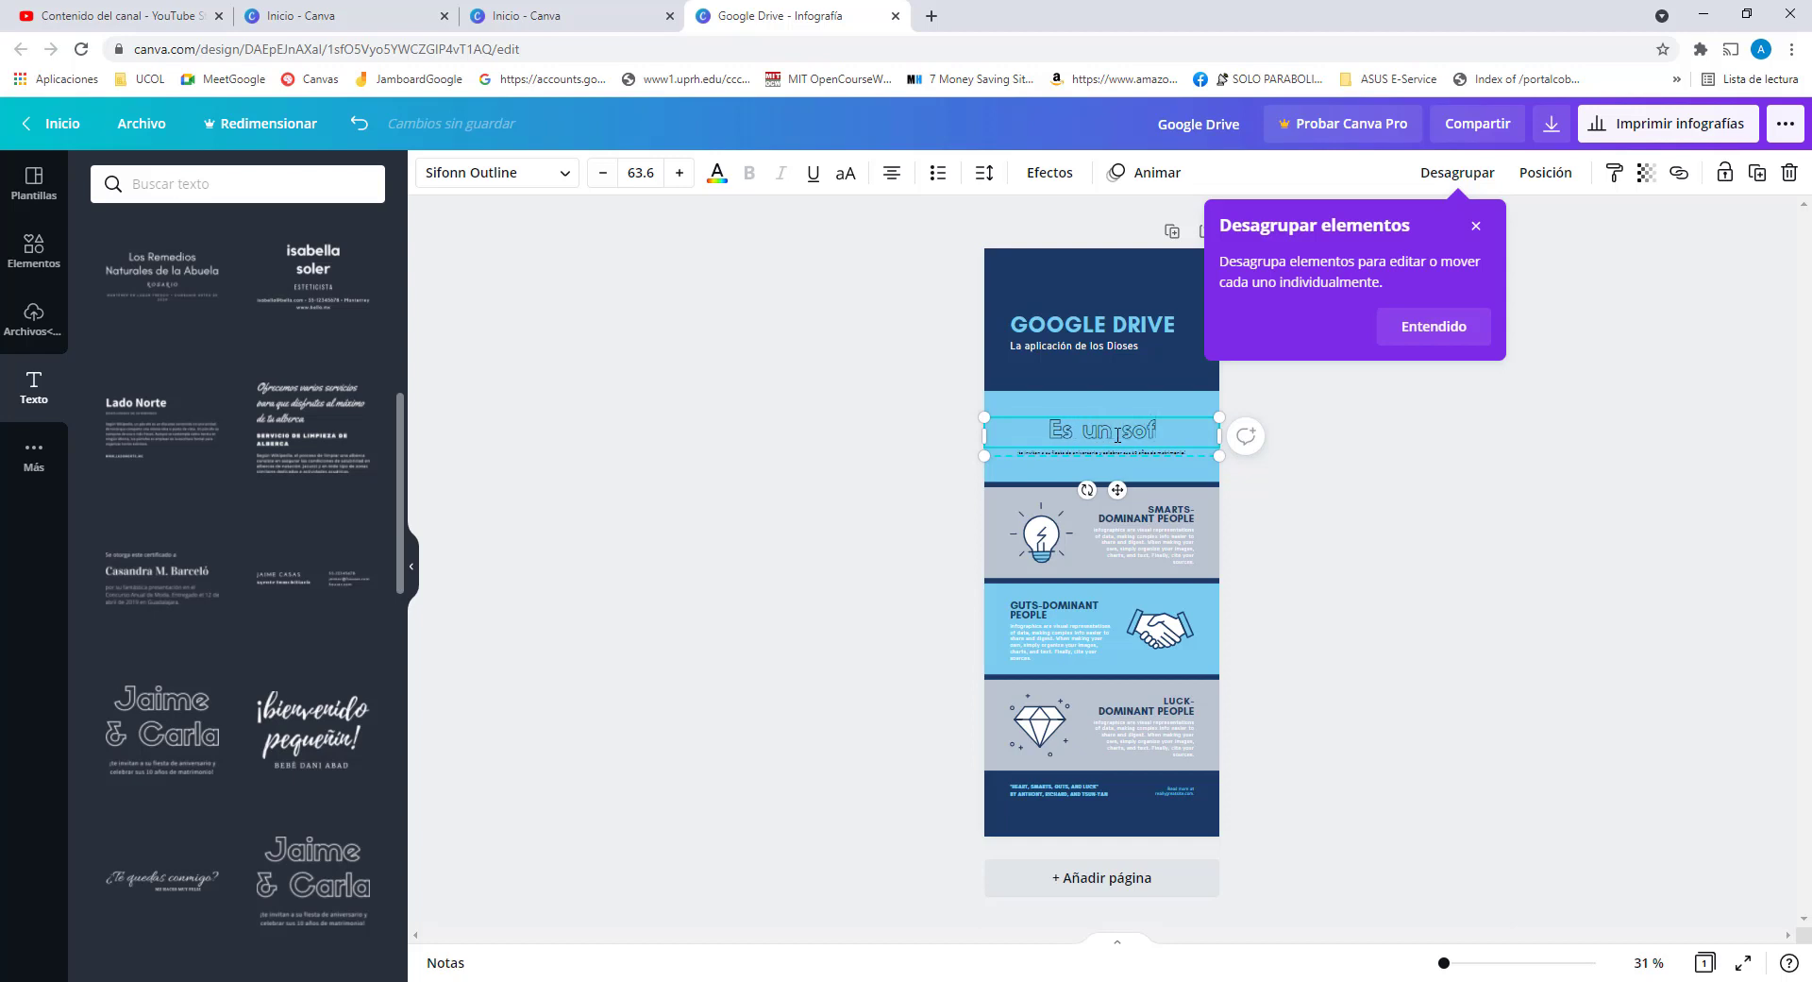
pyautogui.write('tware')
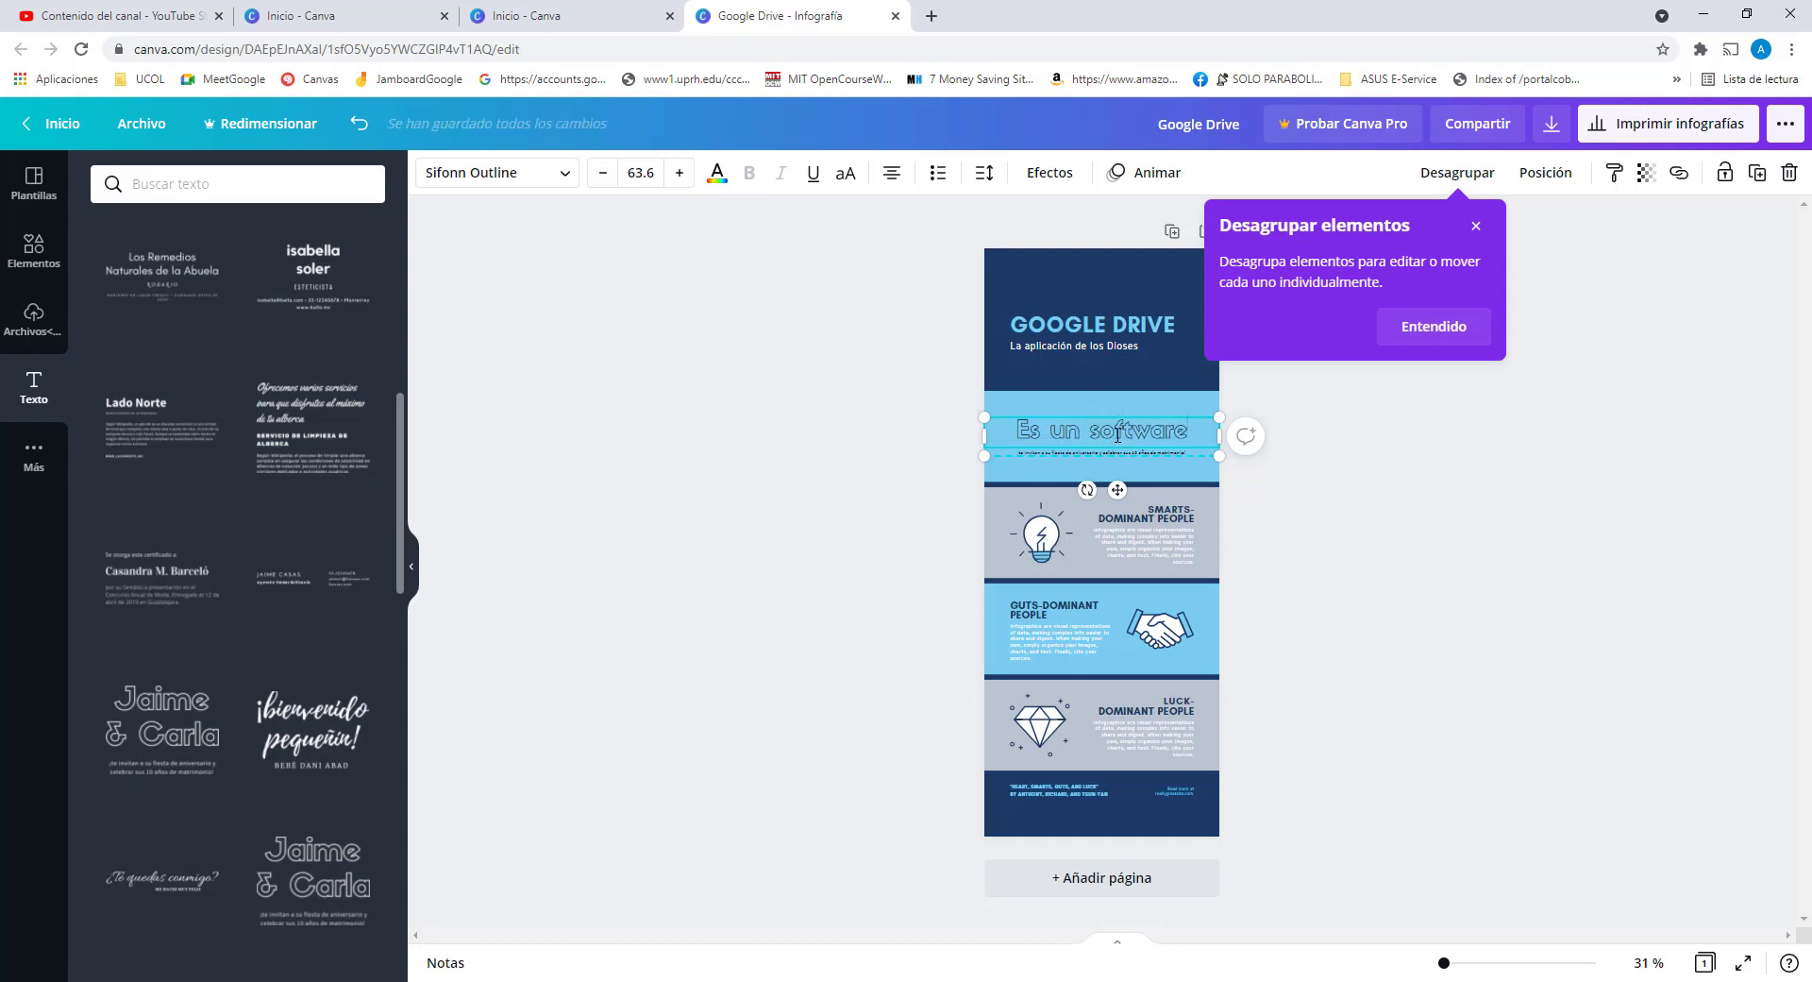
# Delete the small text line beneath the 'Es un software' heading.
pyautogui.click(1122, 455)
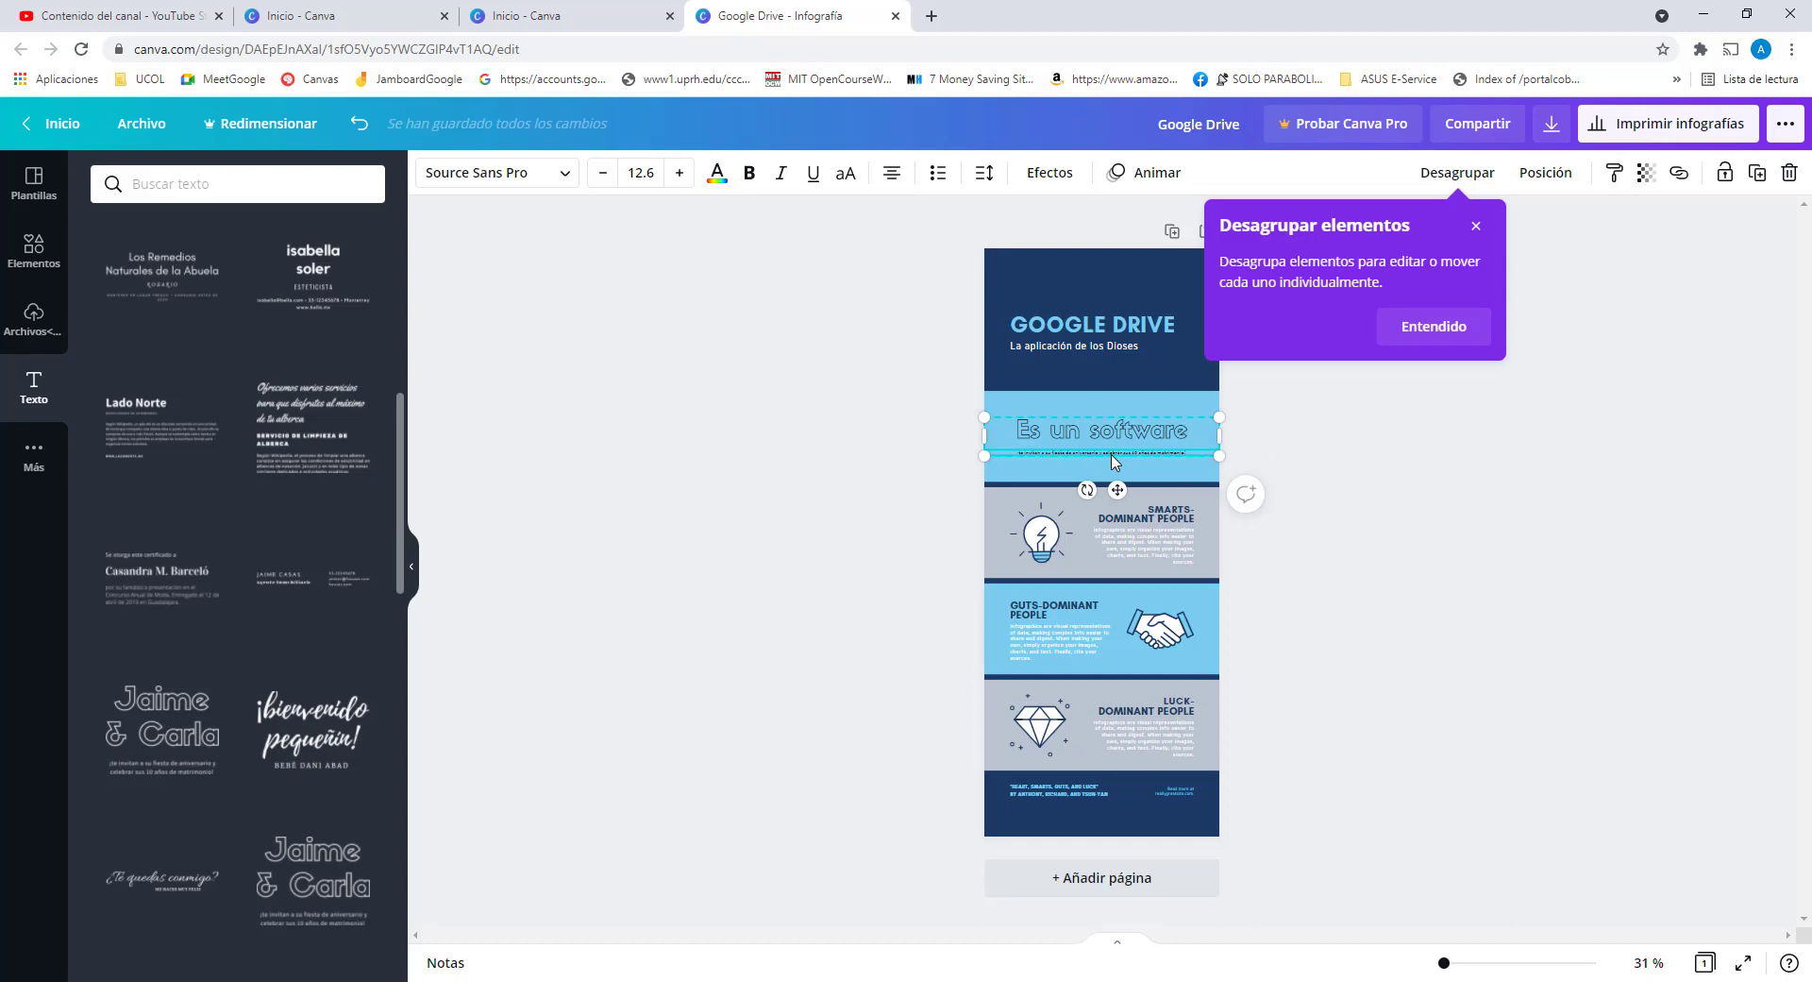
pyautogui.click(1113, 455)
pyautogui.press('BackSpace')
pyautogui.click(1319, 474)
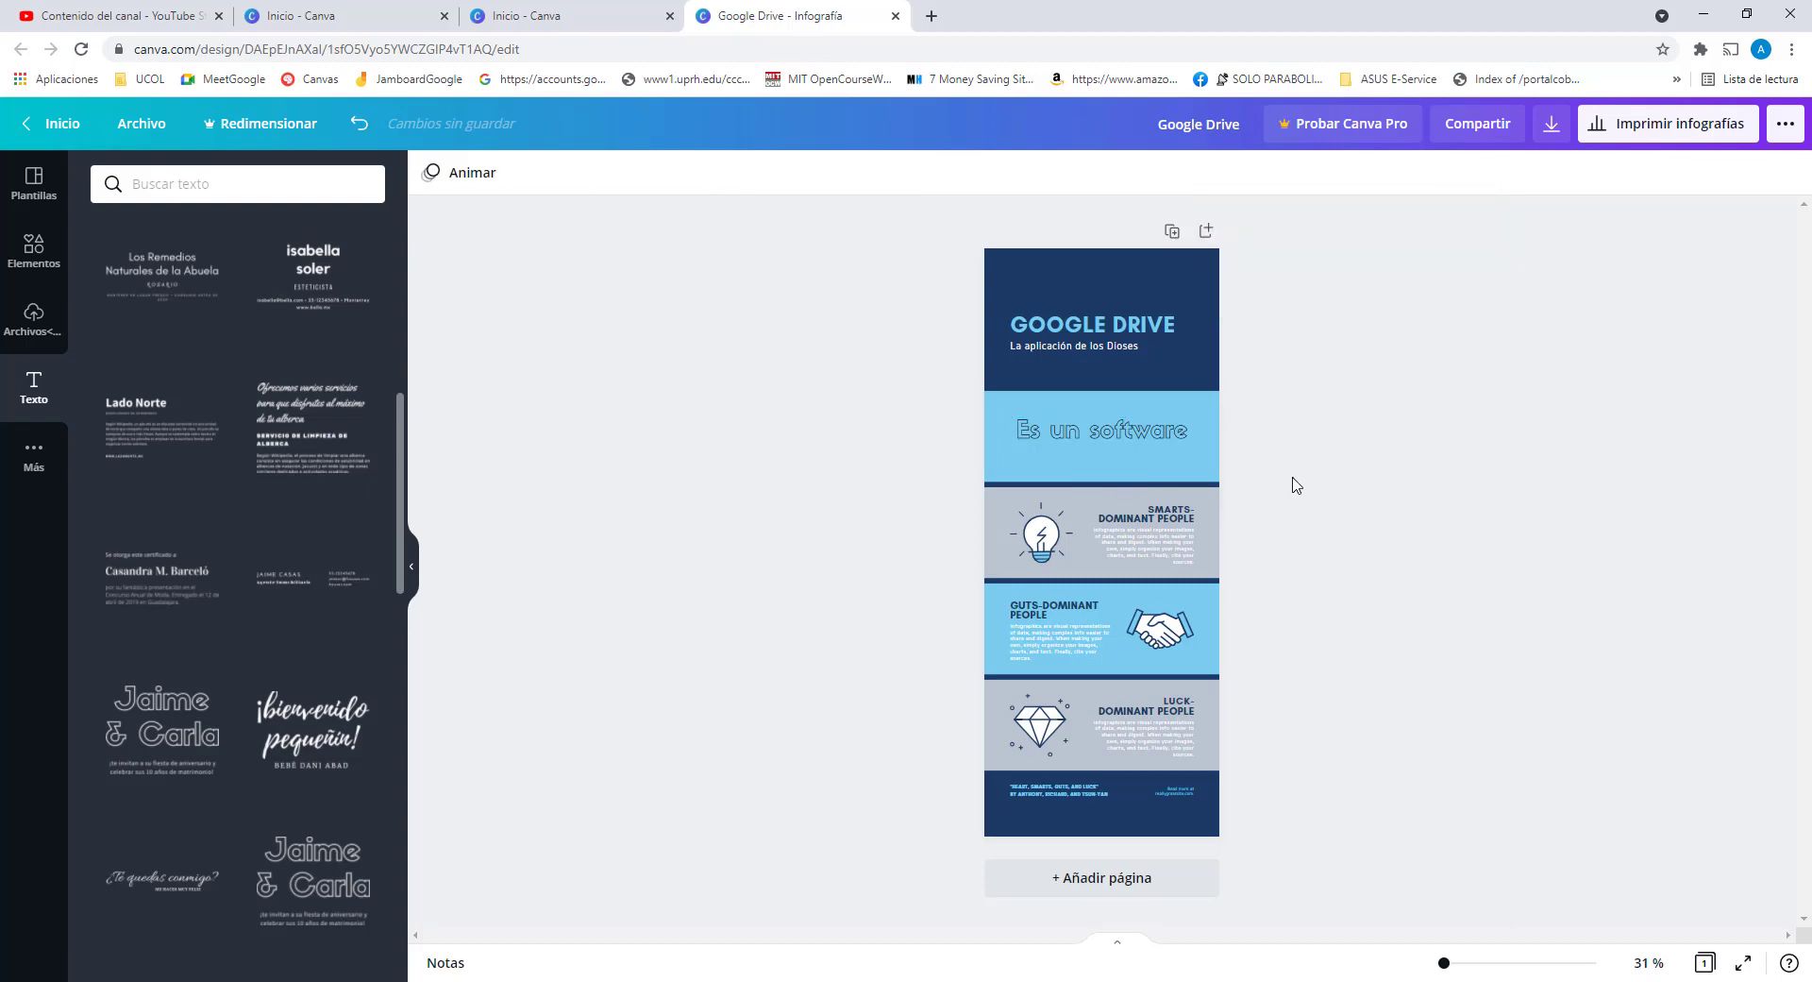
pyautogui.click(931, 16)
# Search Google Images for 'google drive' in a new tab.
pyautogui.click(914, 57)
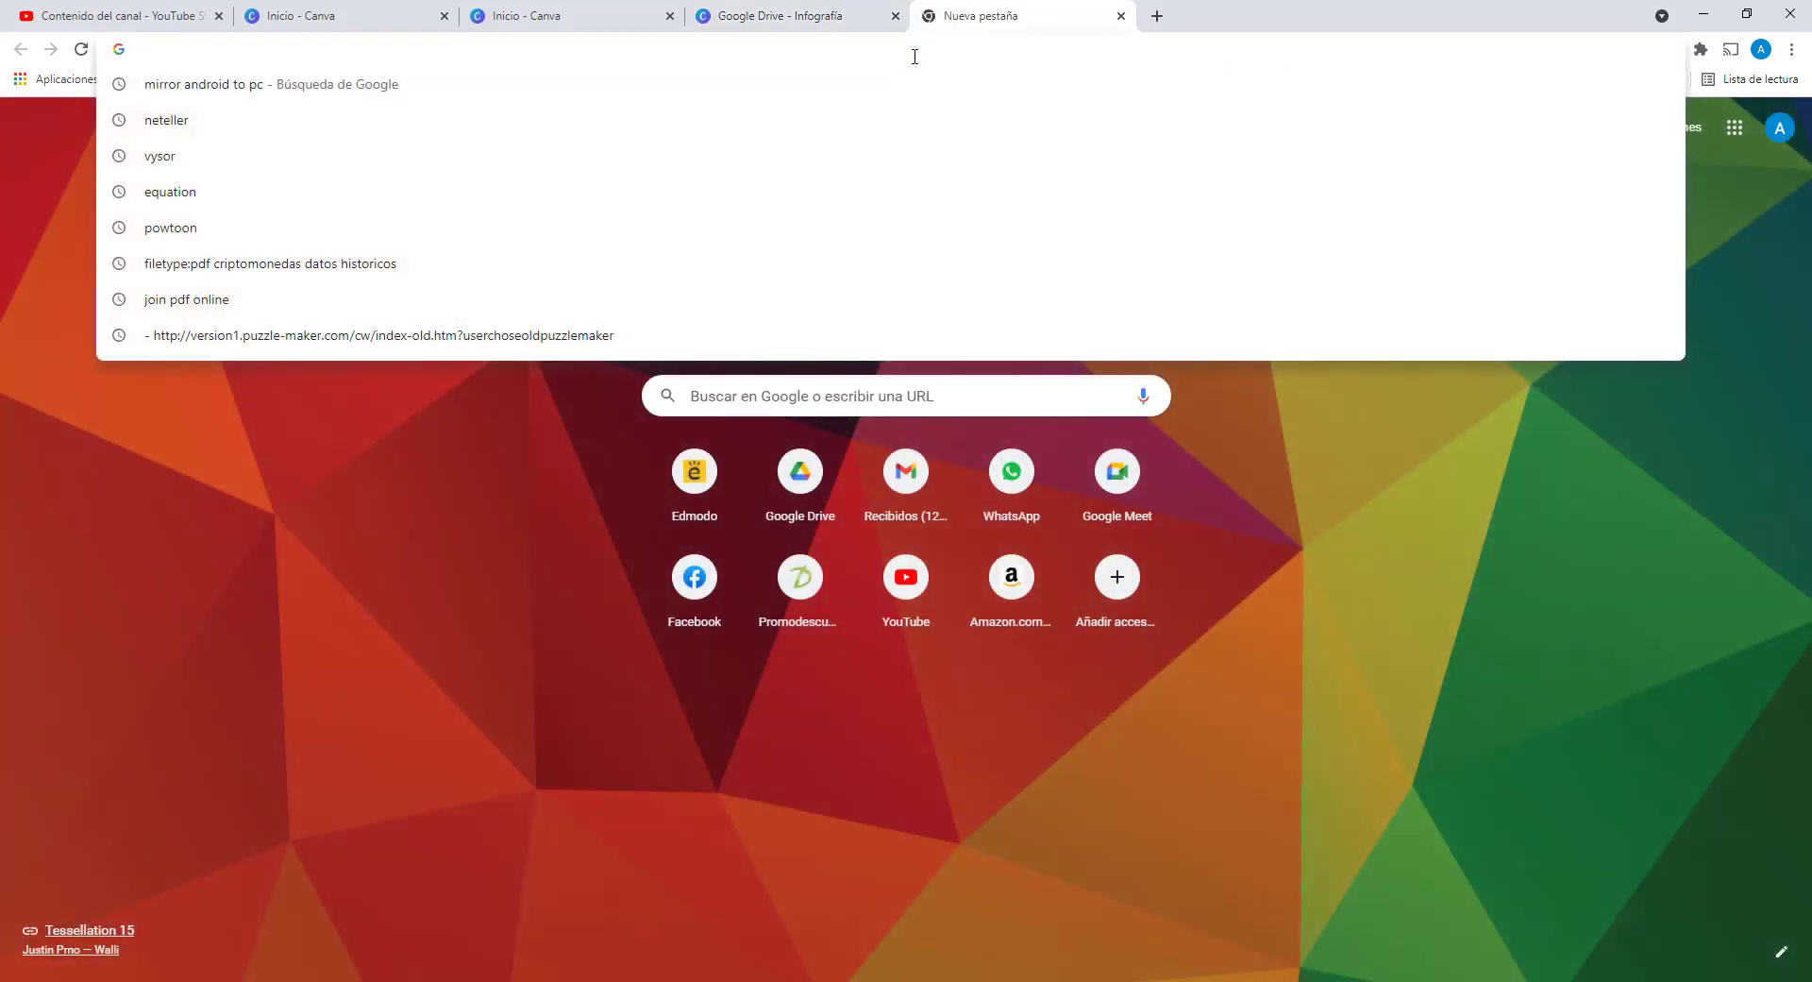
pyautogui.write('dr')
pyautogui.press('BackSpace')
pyautogui.press('BackSpace')
pyautogui.press('BackSpace')
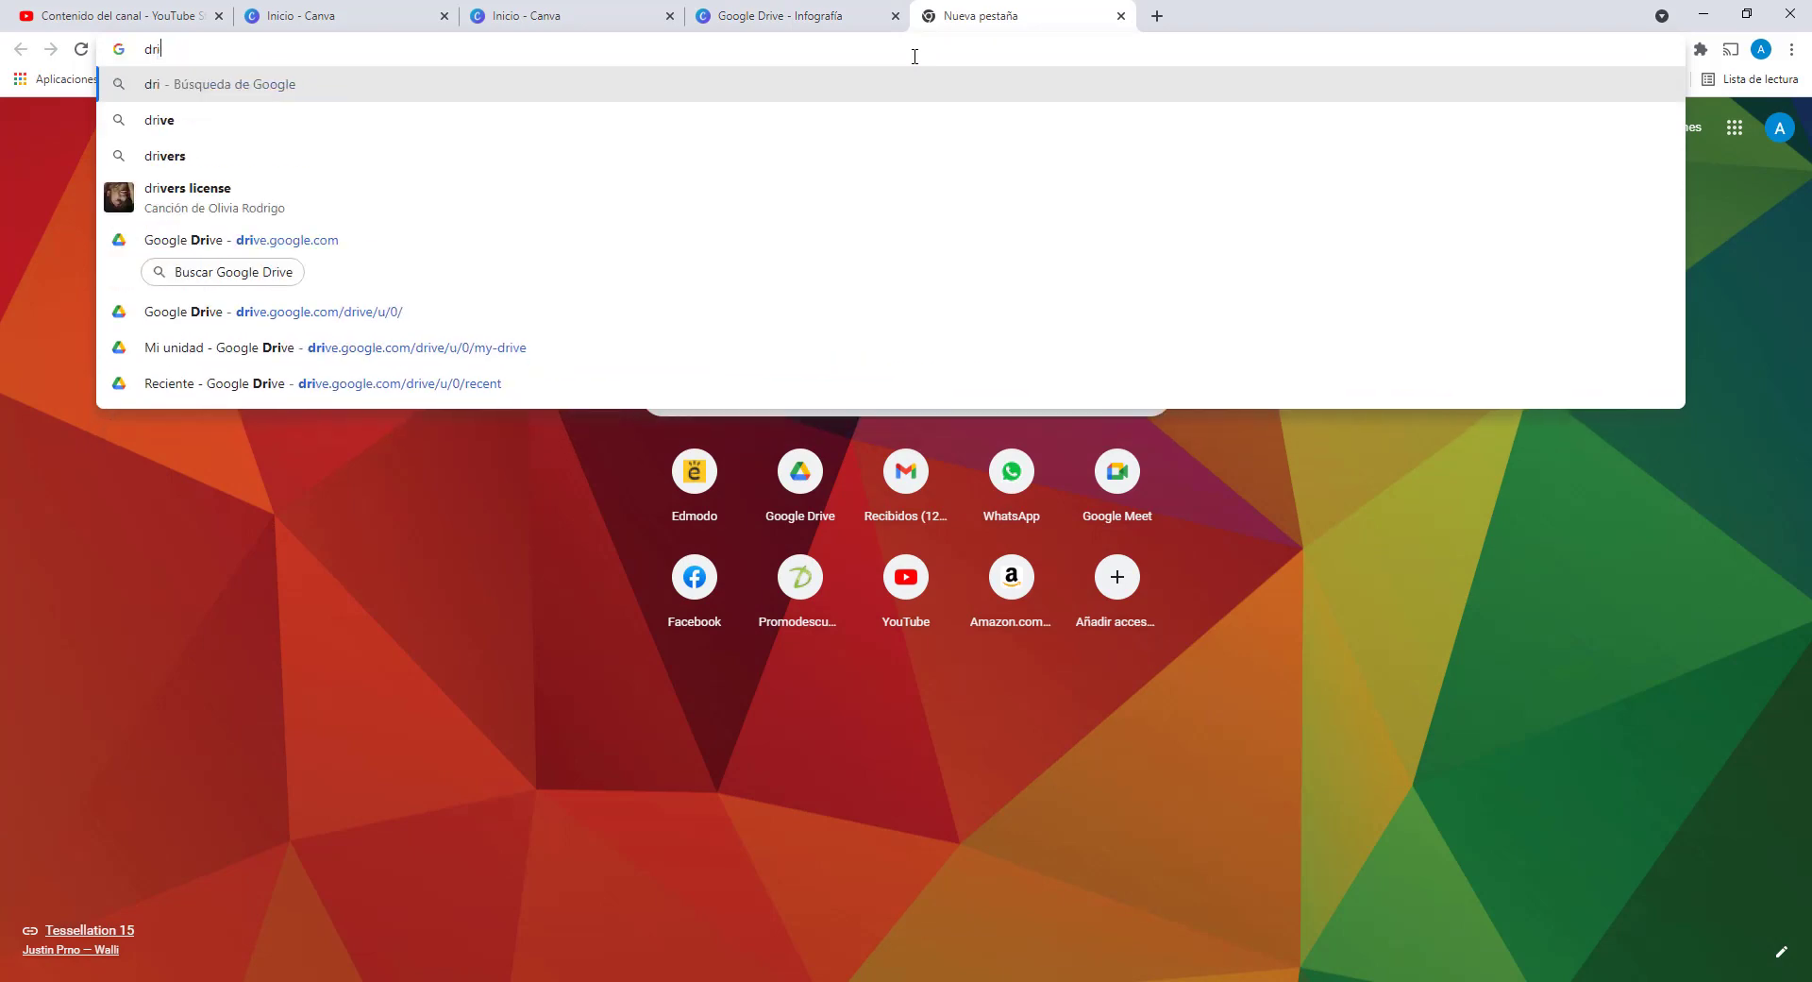
pyautogui.write('google drive')
pyautogui.press('Return')
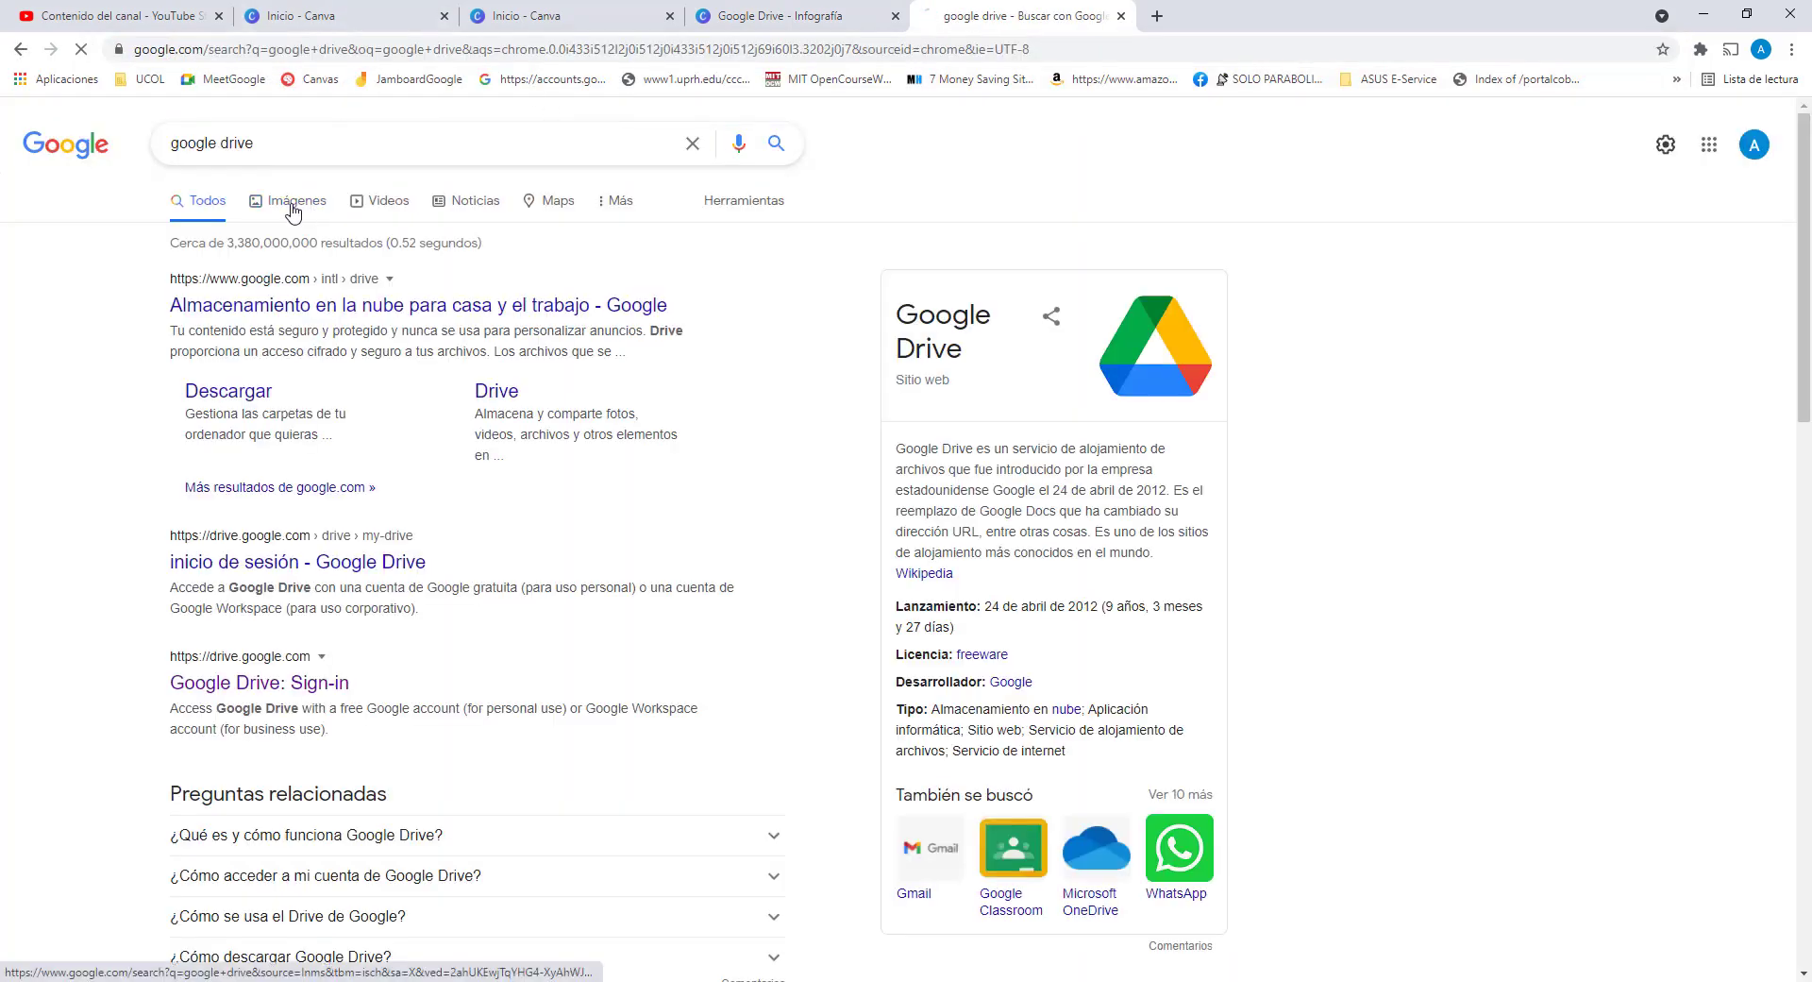
pyautogui.click(288, 201)
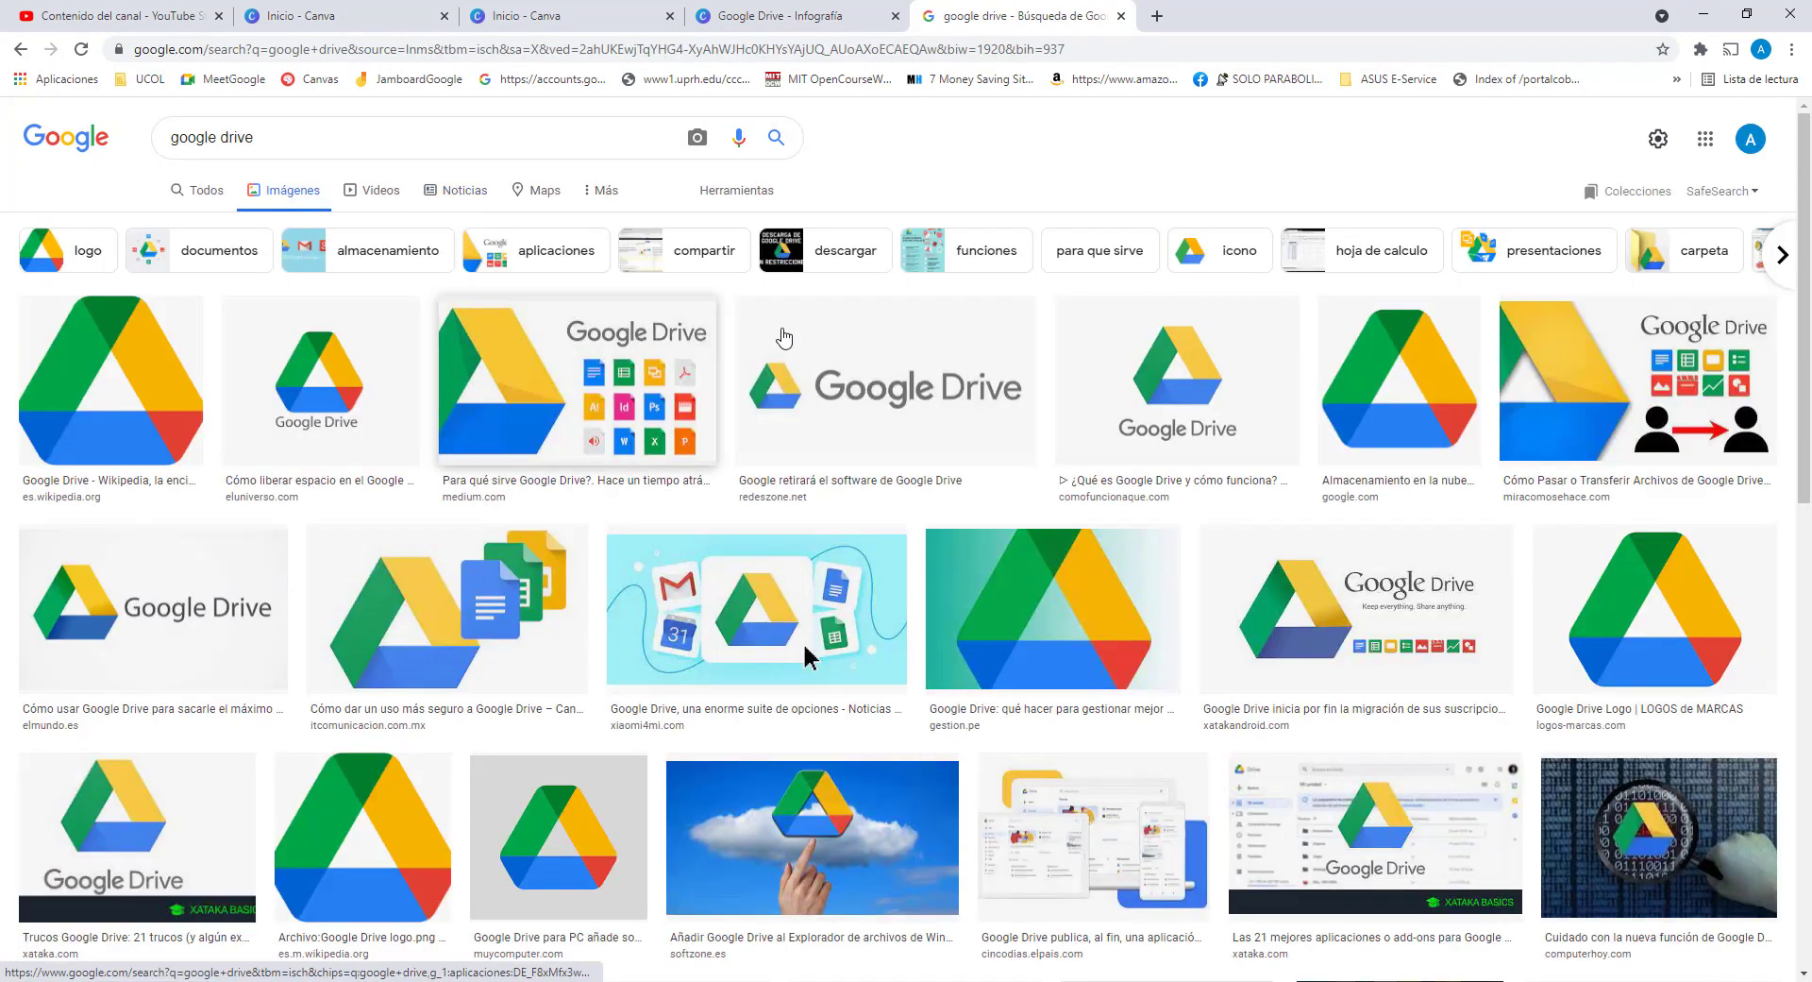
# Copy the Google Drive logo image from its preview and return to the Canva tab.
pyautogui.click(913, 382)
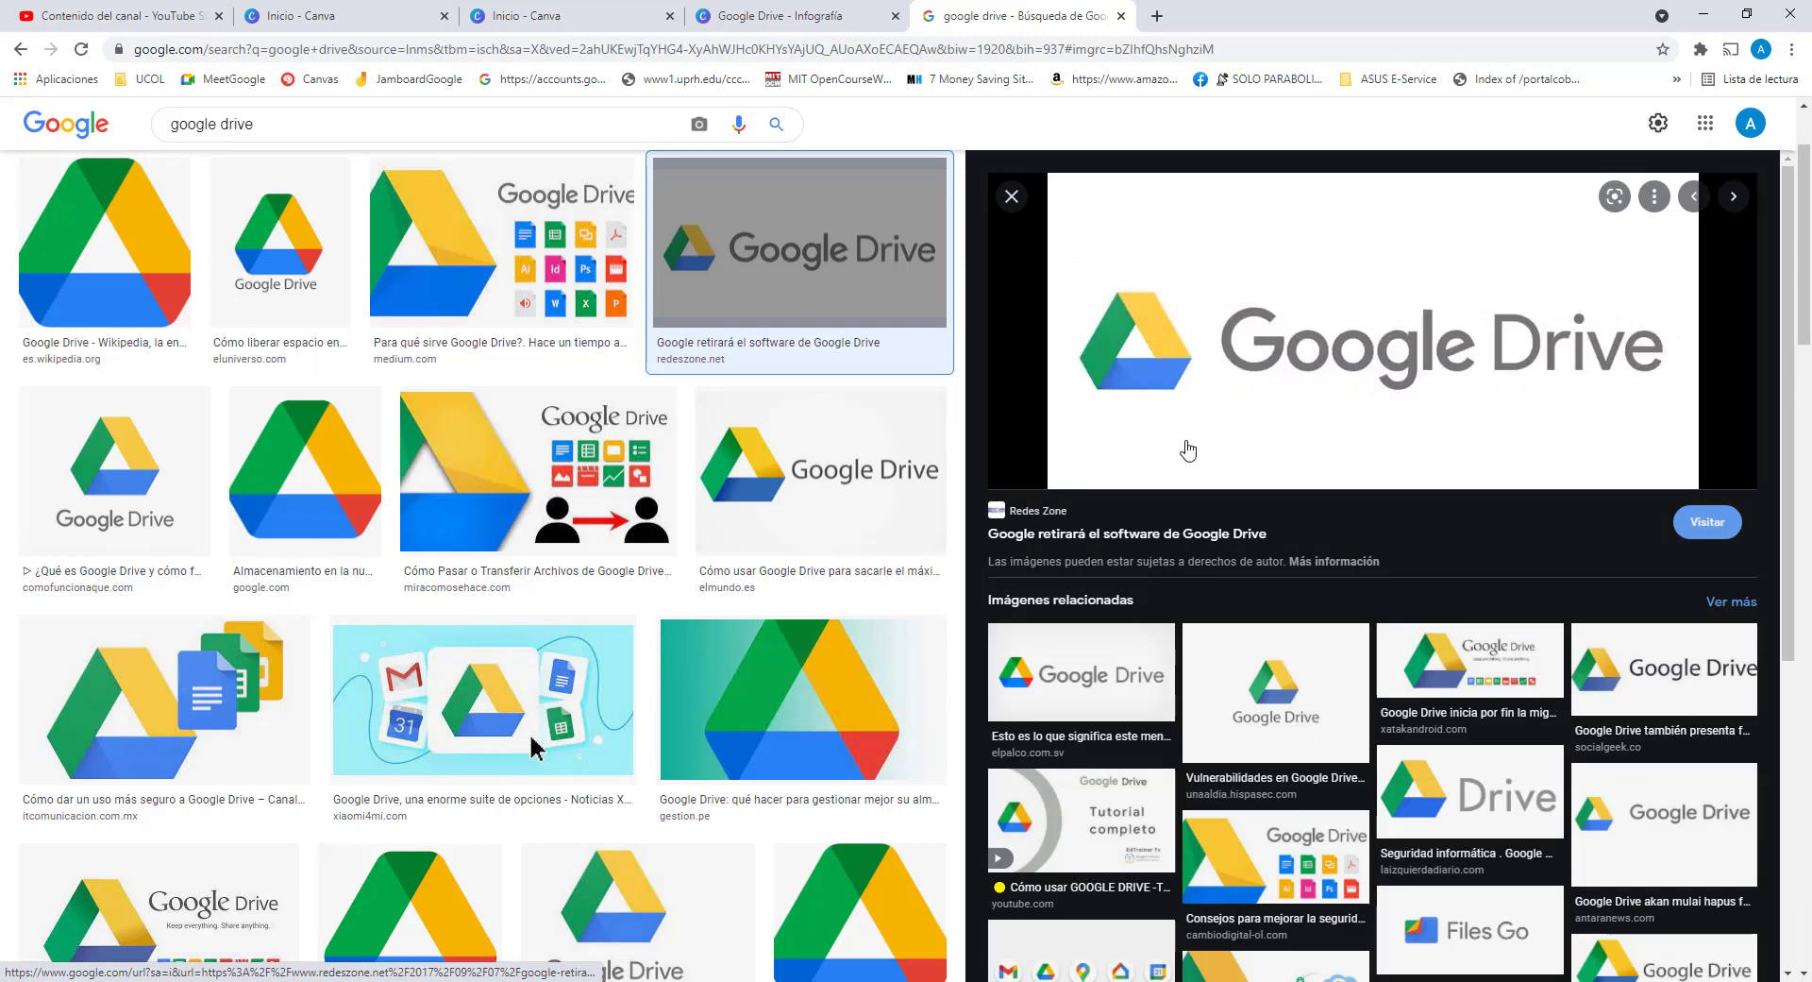
pyautogui.rightClick(1348, 377)
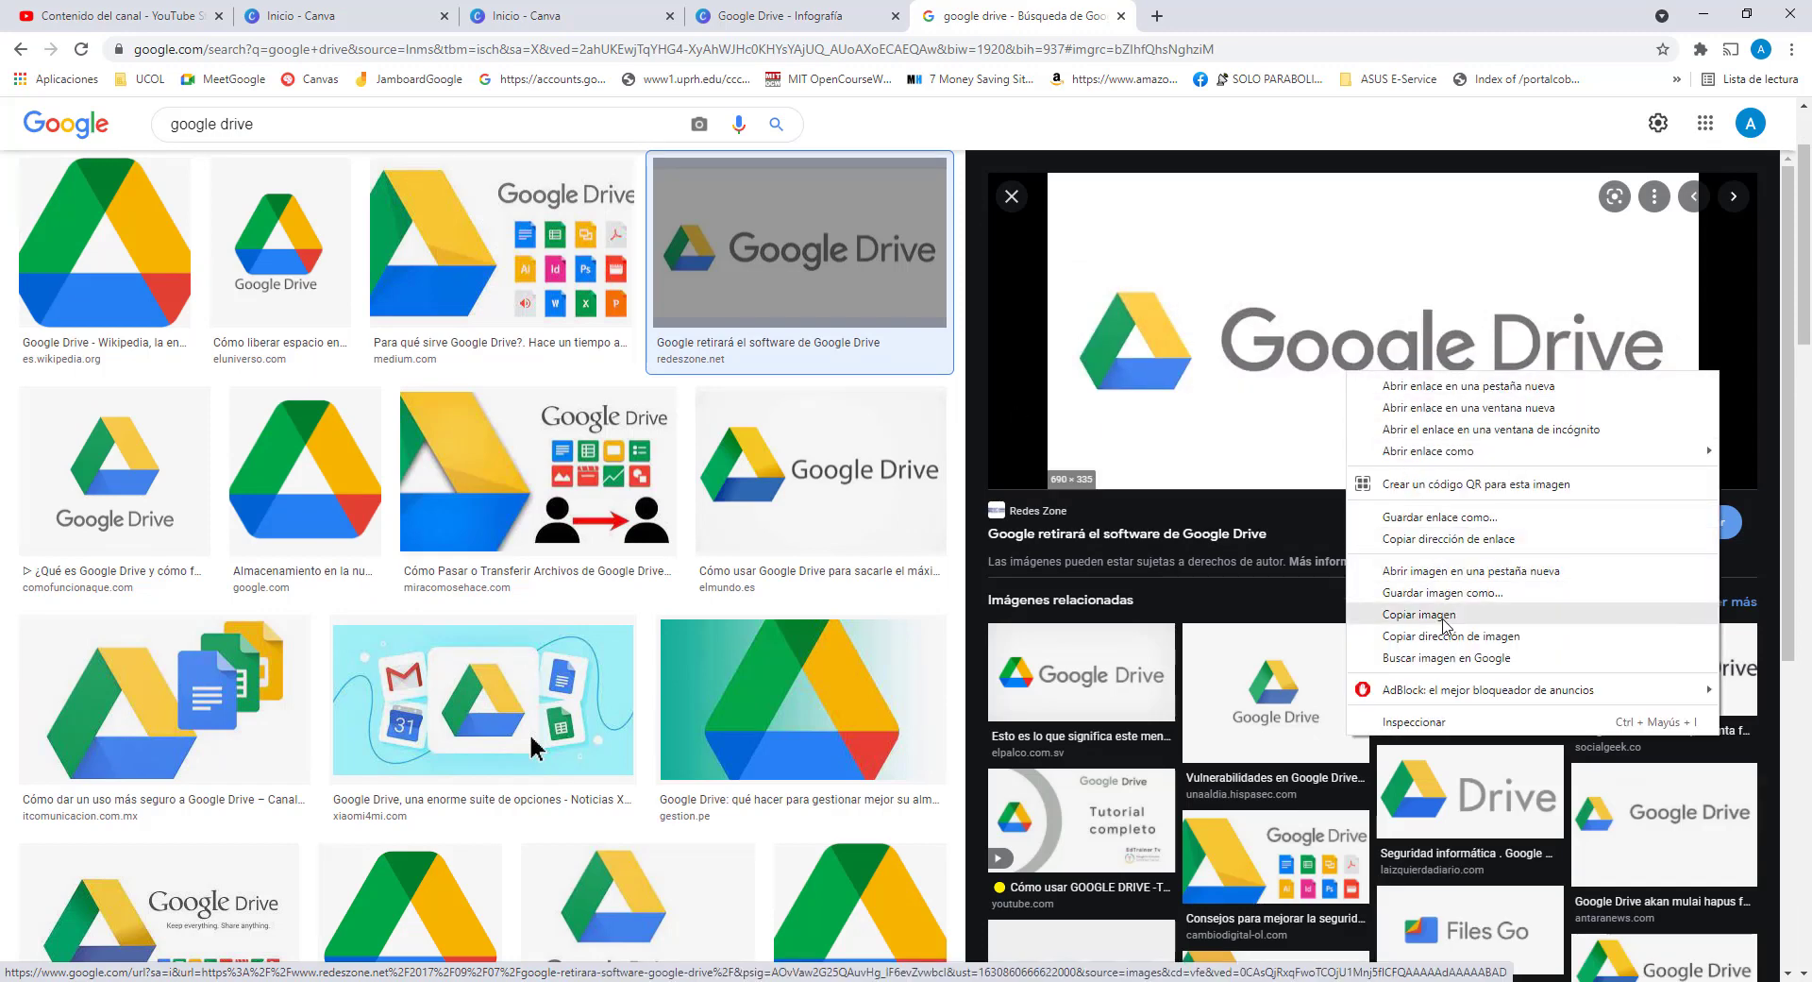
pyautogui.click(1444, 625)
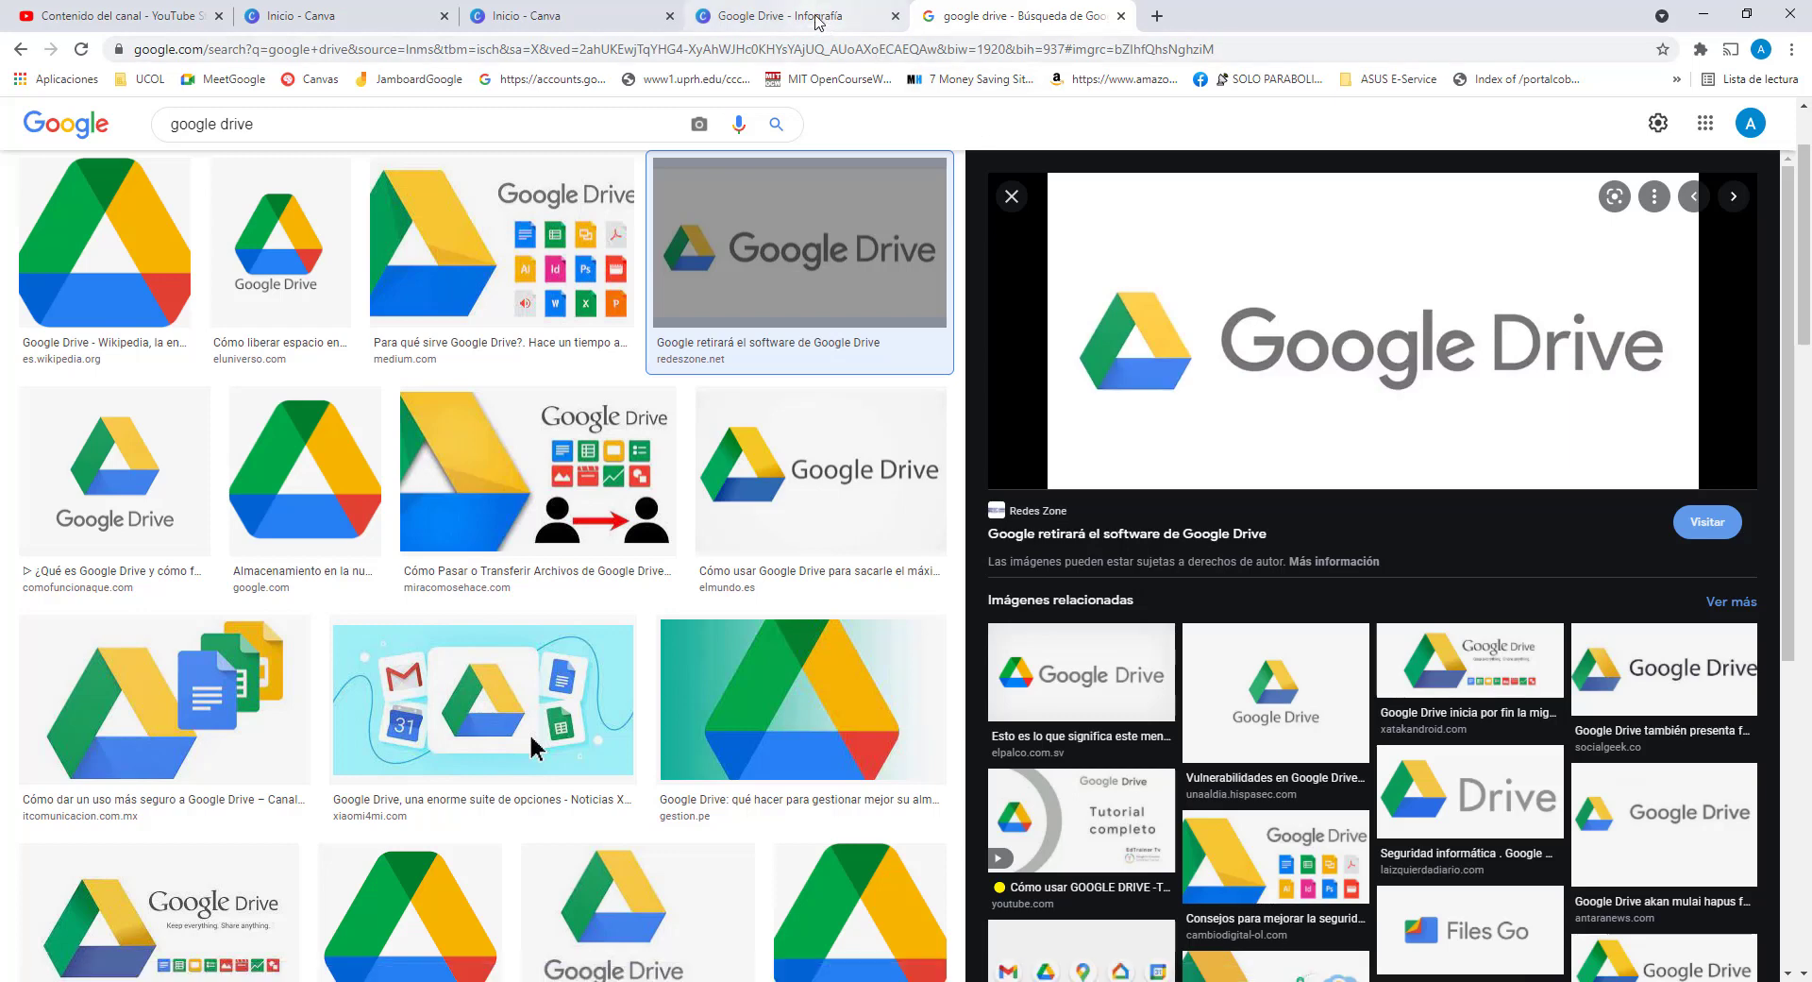
pyautogui.click(817, 17)
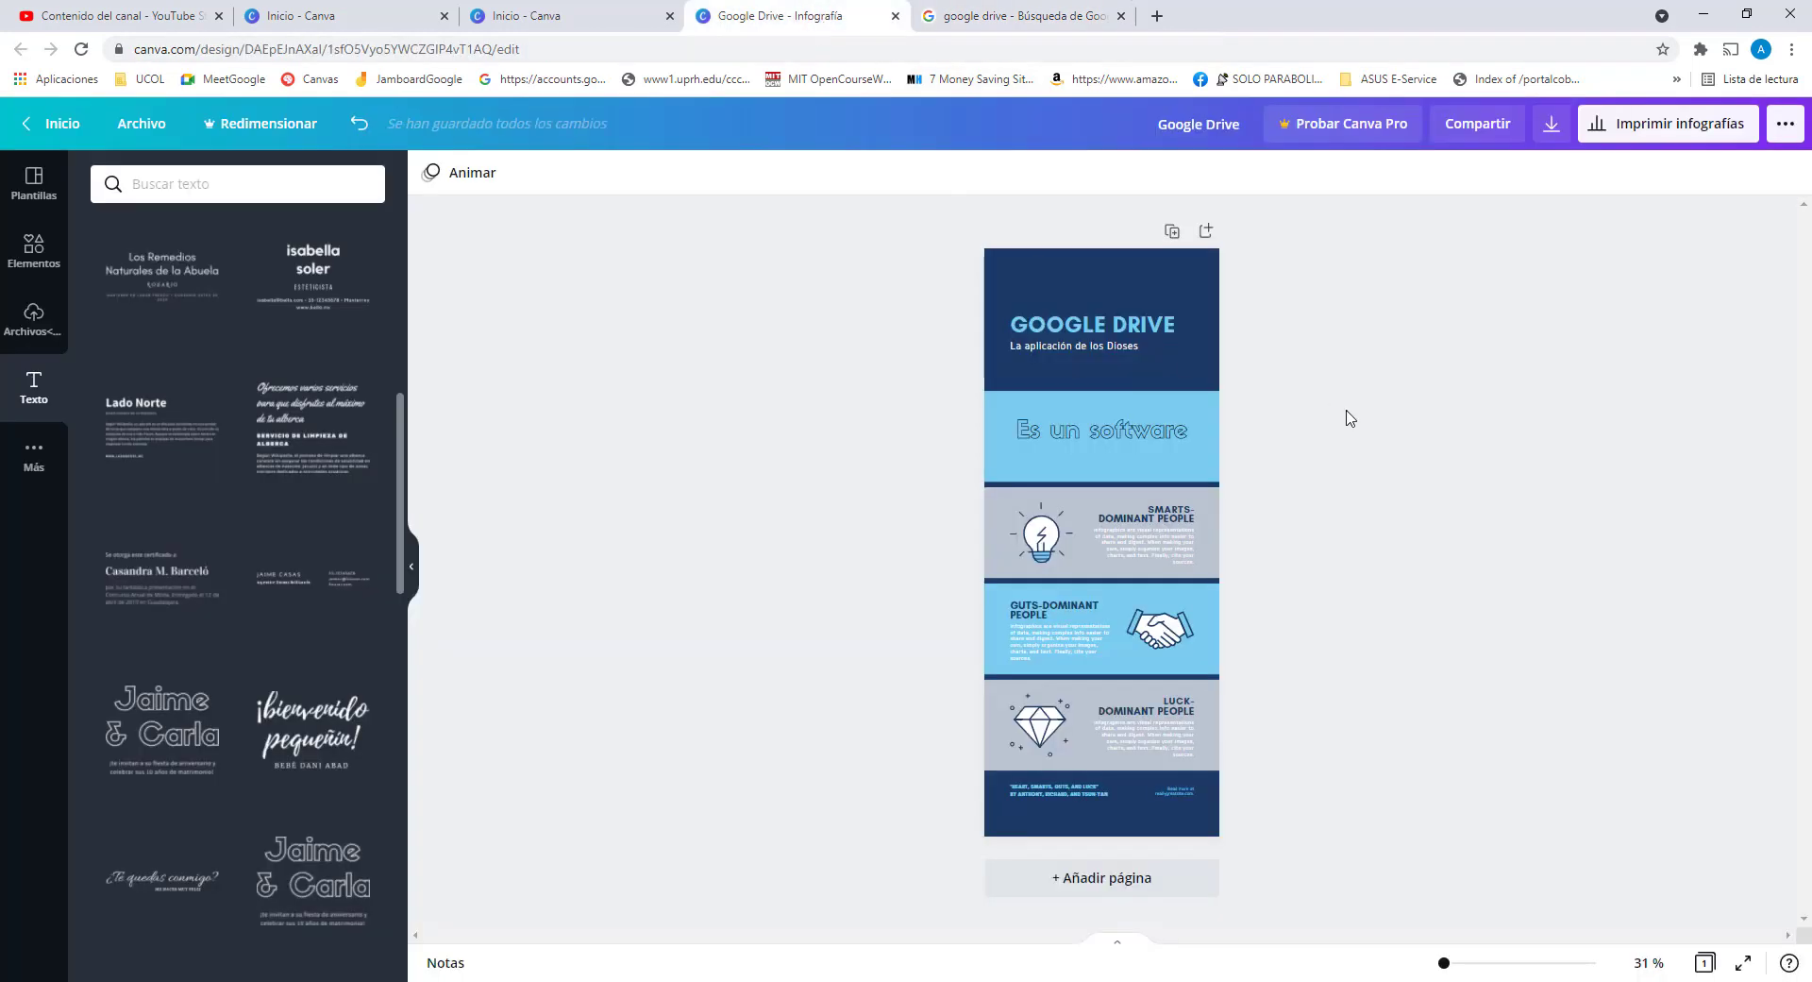
# Paste the Google Drive logo, move it above the title and shrink it.
pyautogui.hotkey('ctrl', 'v')
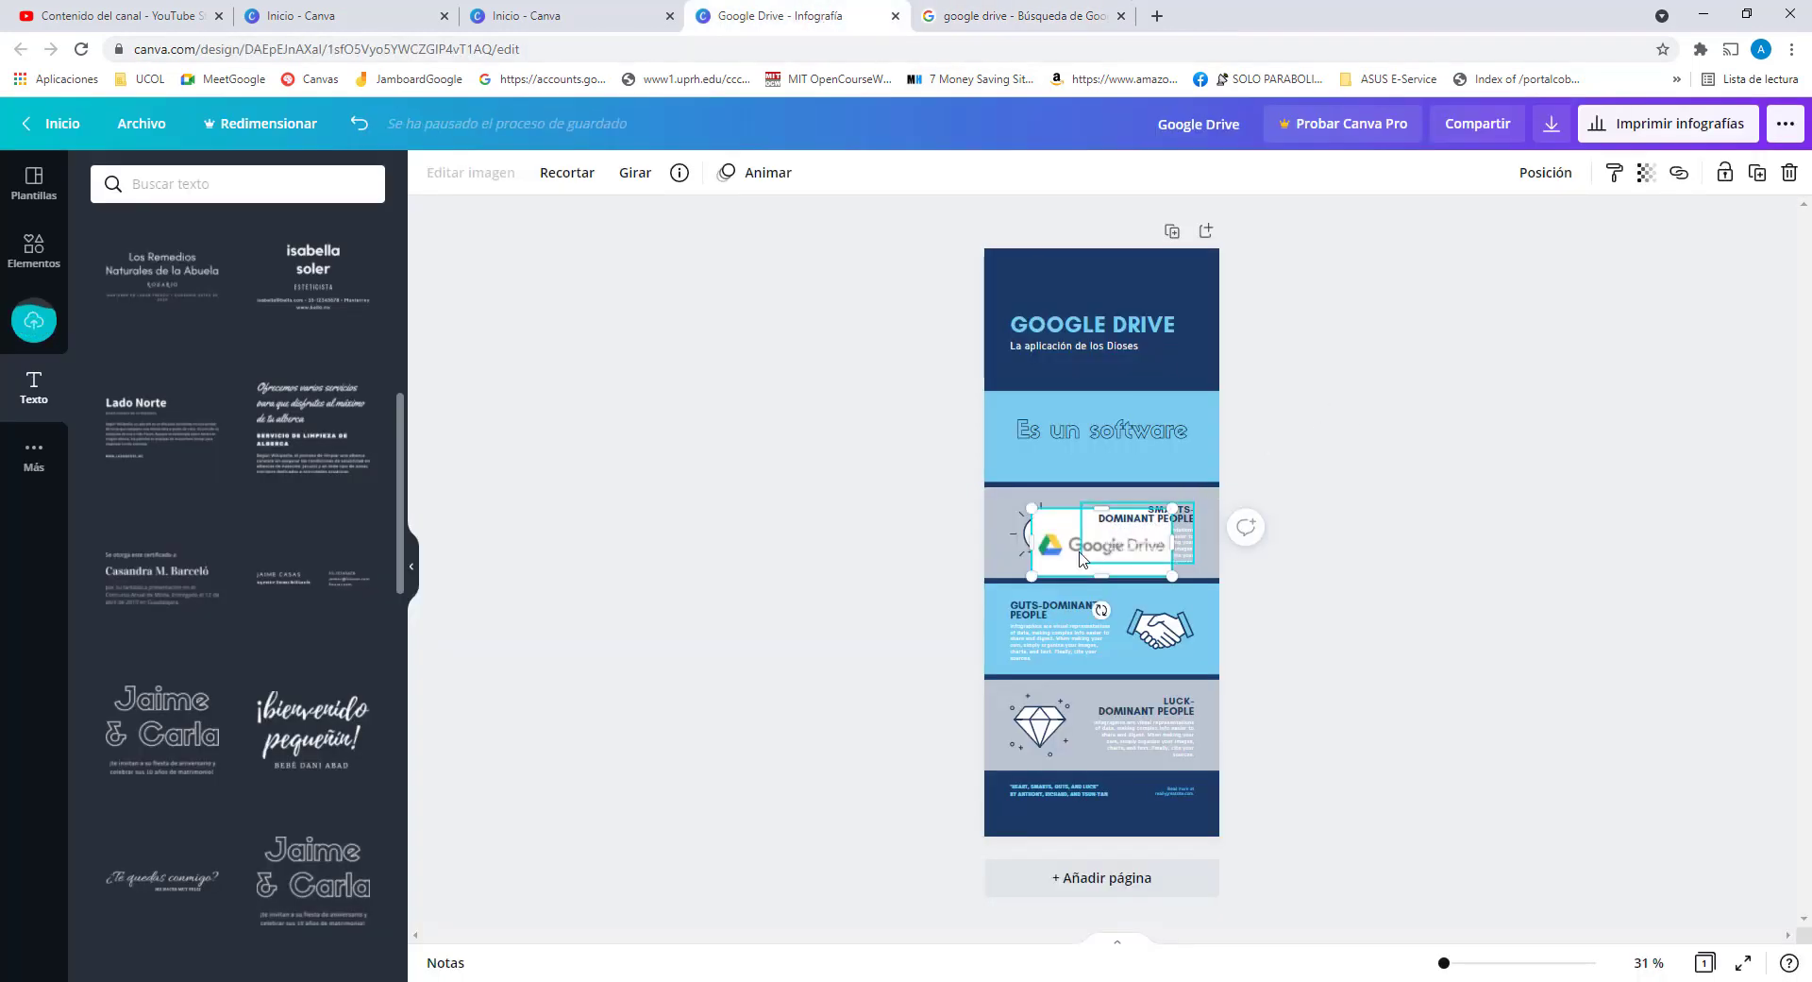
pyautogui.moveTo(1067, 563); pyautogui.dragTo(1065, 382)
pyautogui.moveTo(1163, 412); pyautogui.dragTo(1112, 278)
pyautogui.click(1339, 362)
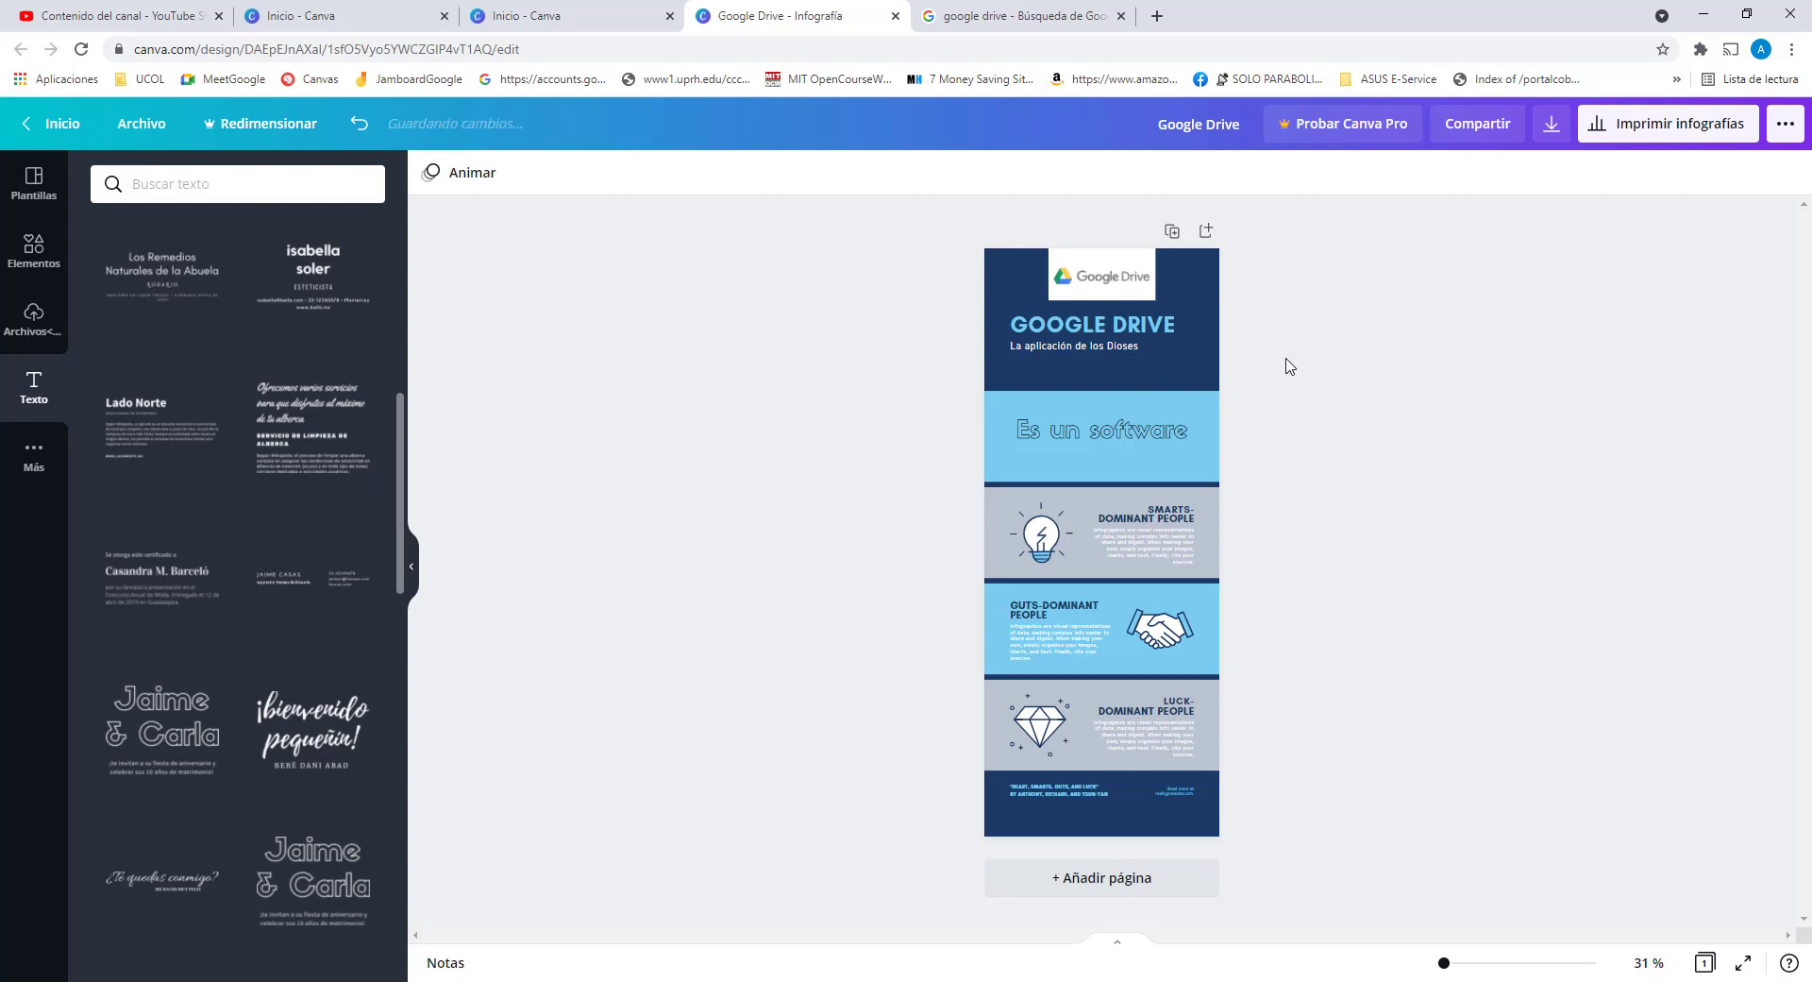
pyautogui.click(1123, 340)
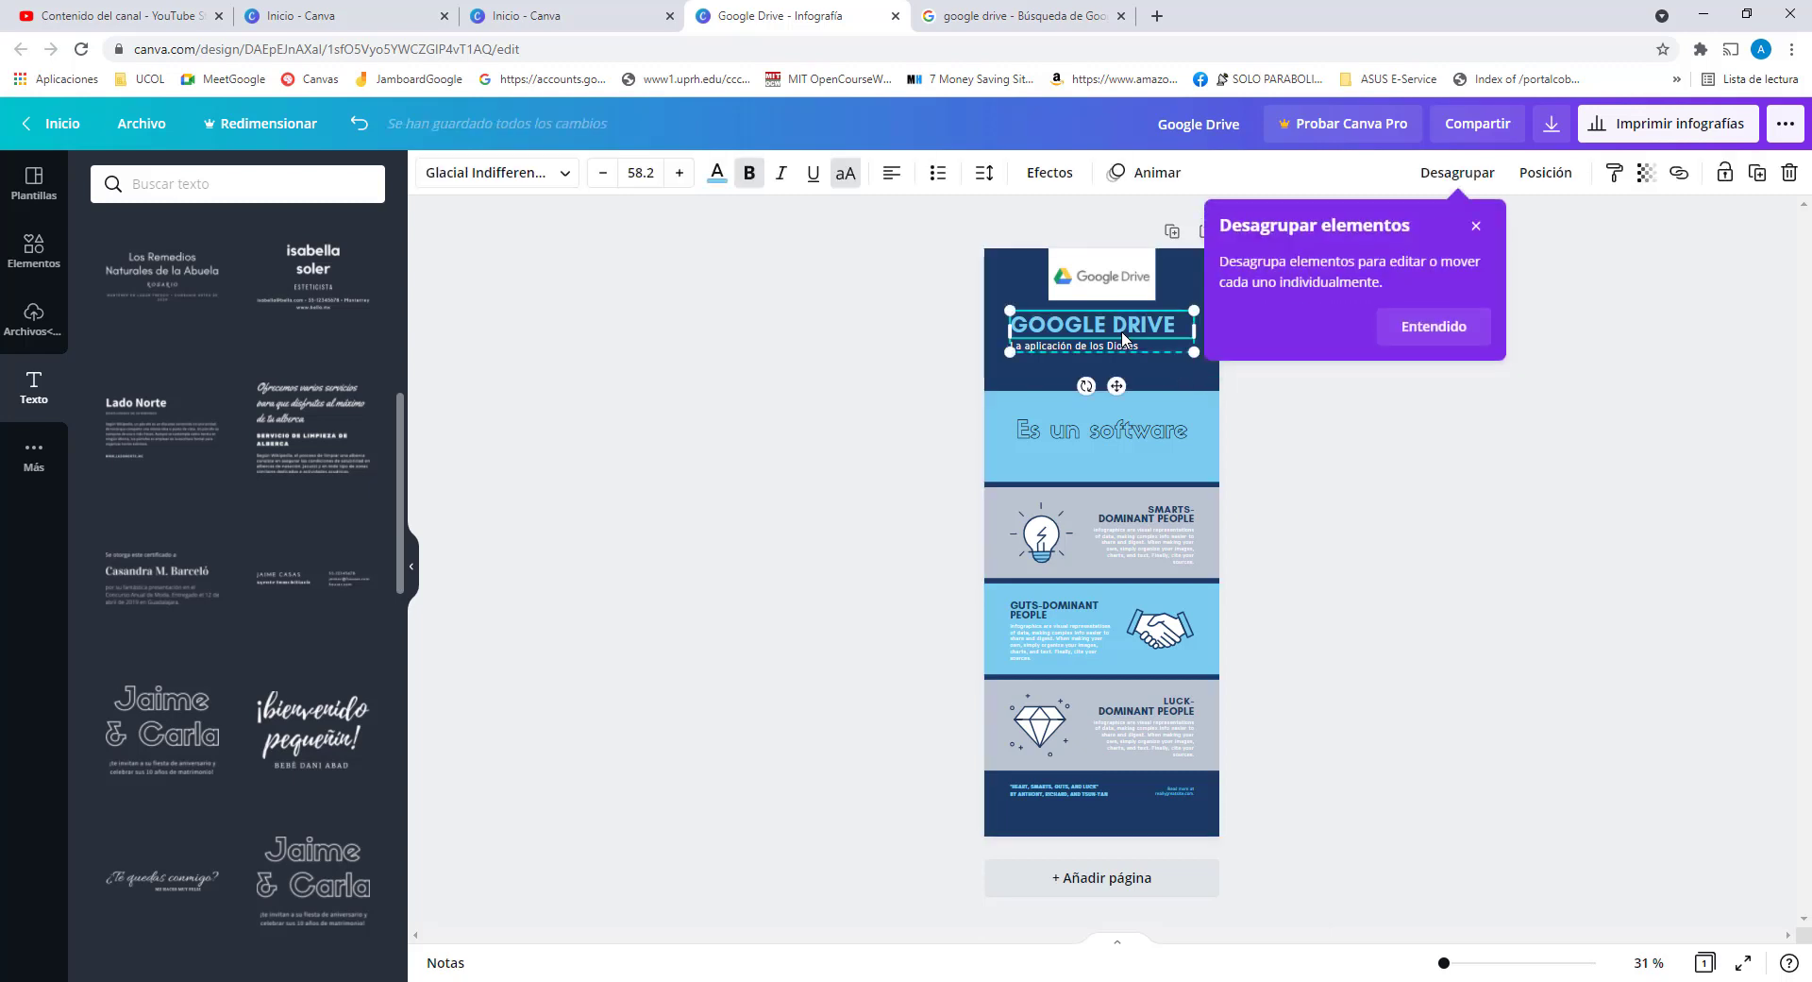
pyautogui.click(1322, 472)
pyautogui.click(1119, 288)
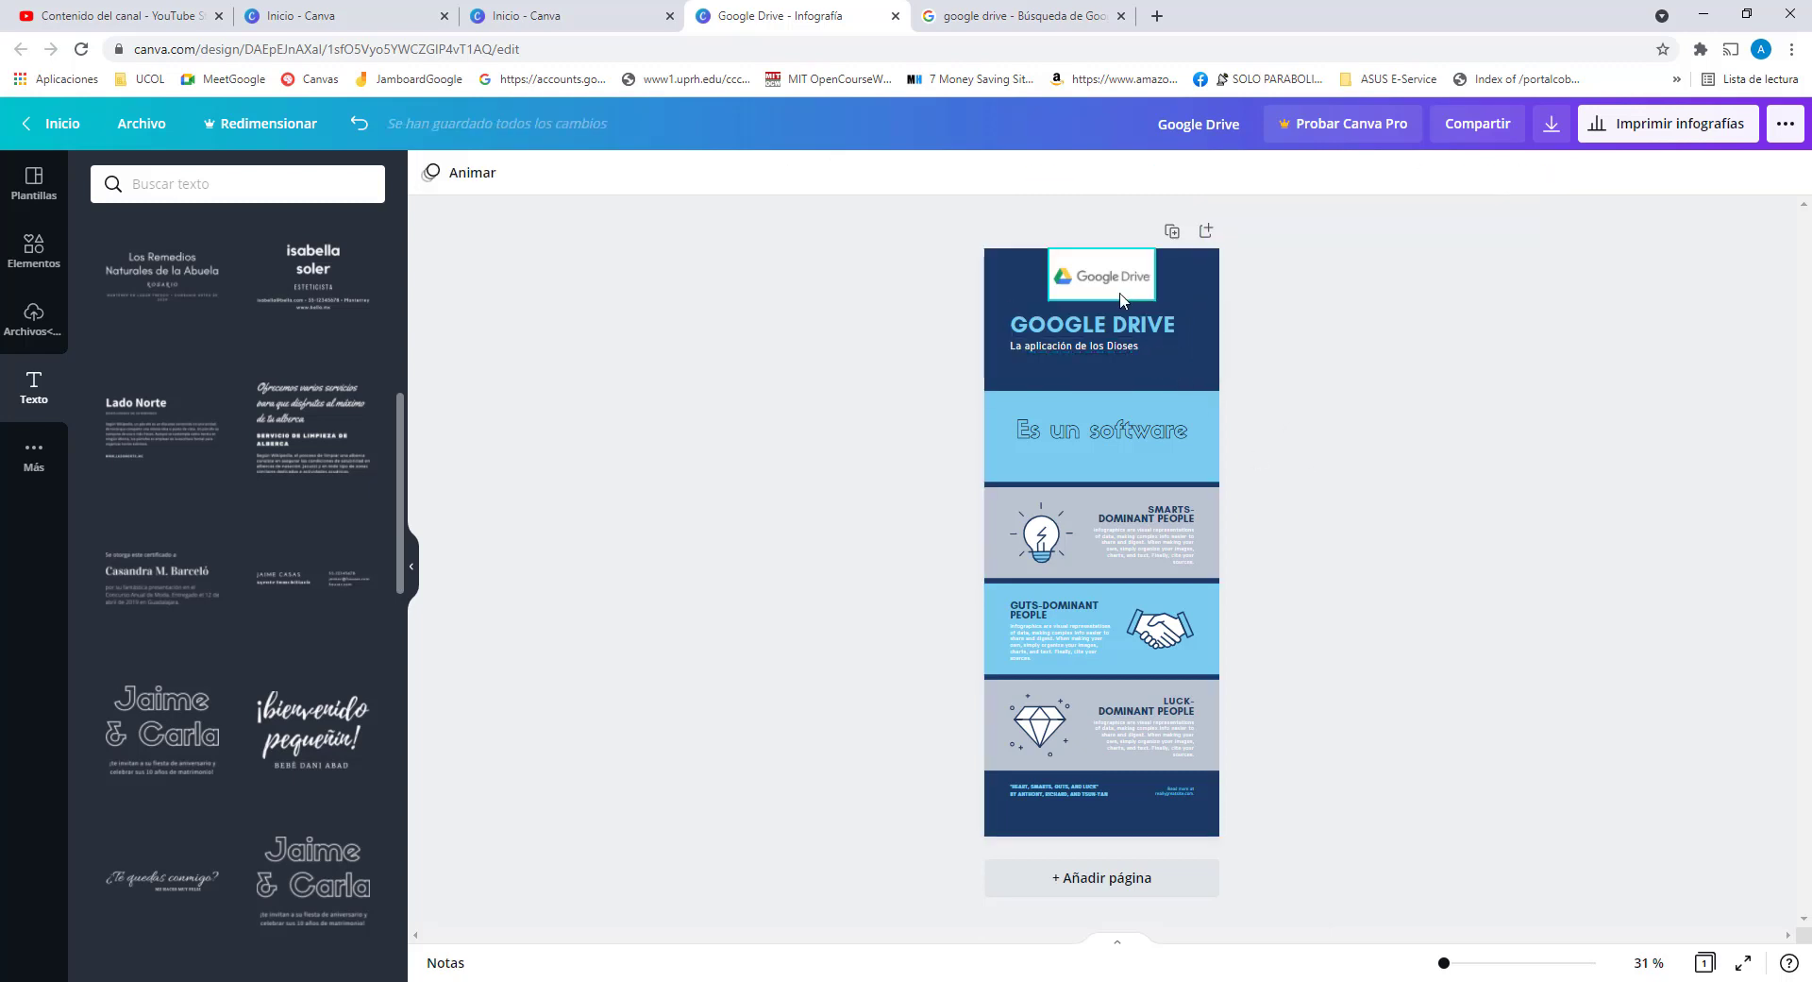
pyautogui.click(1357, 469)
# Search Google Images for 'infografia' in a new tab.
pyautogui.click(1157, 17)
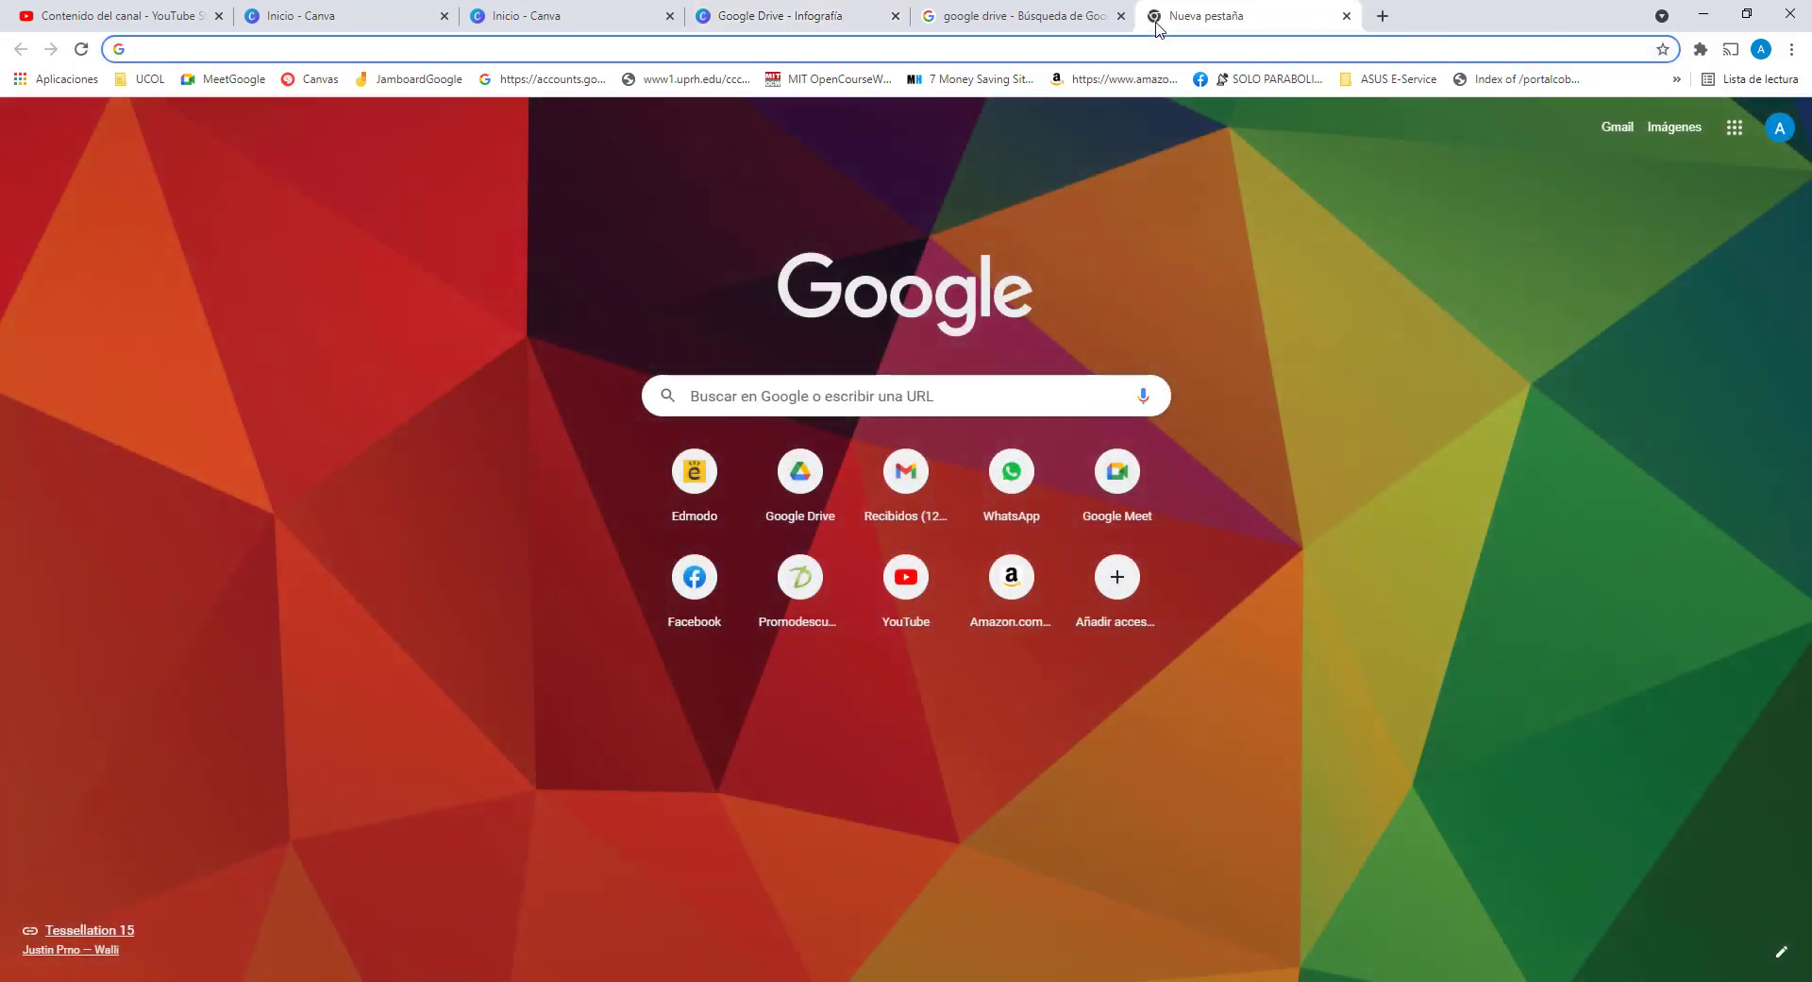
pyautogui.write('infografia')
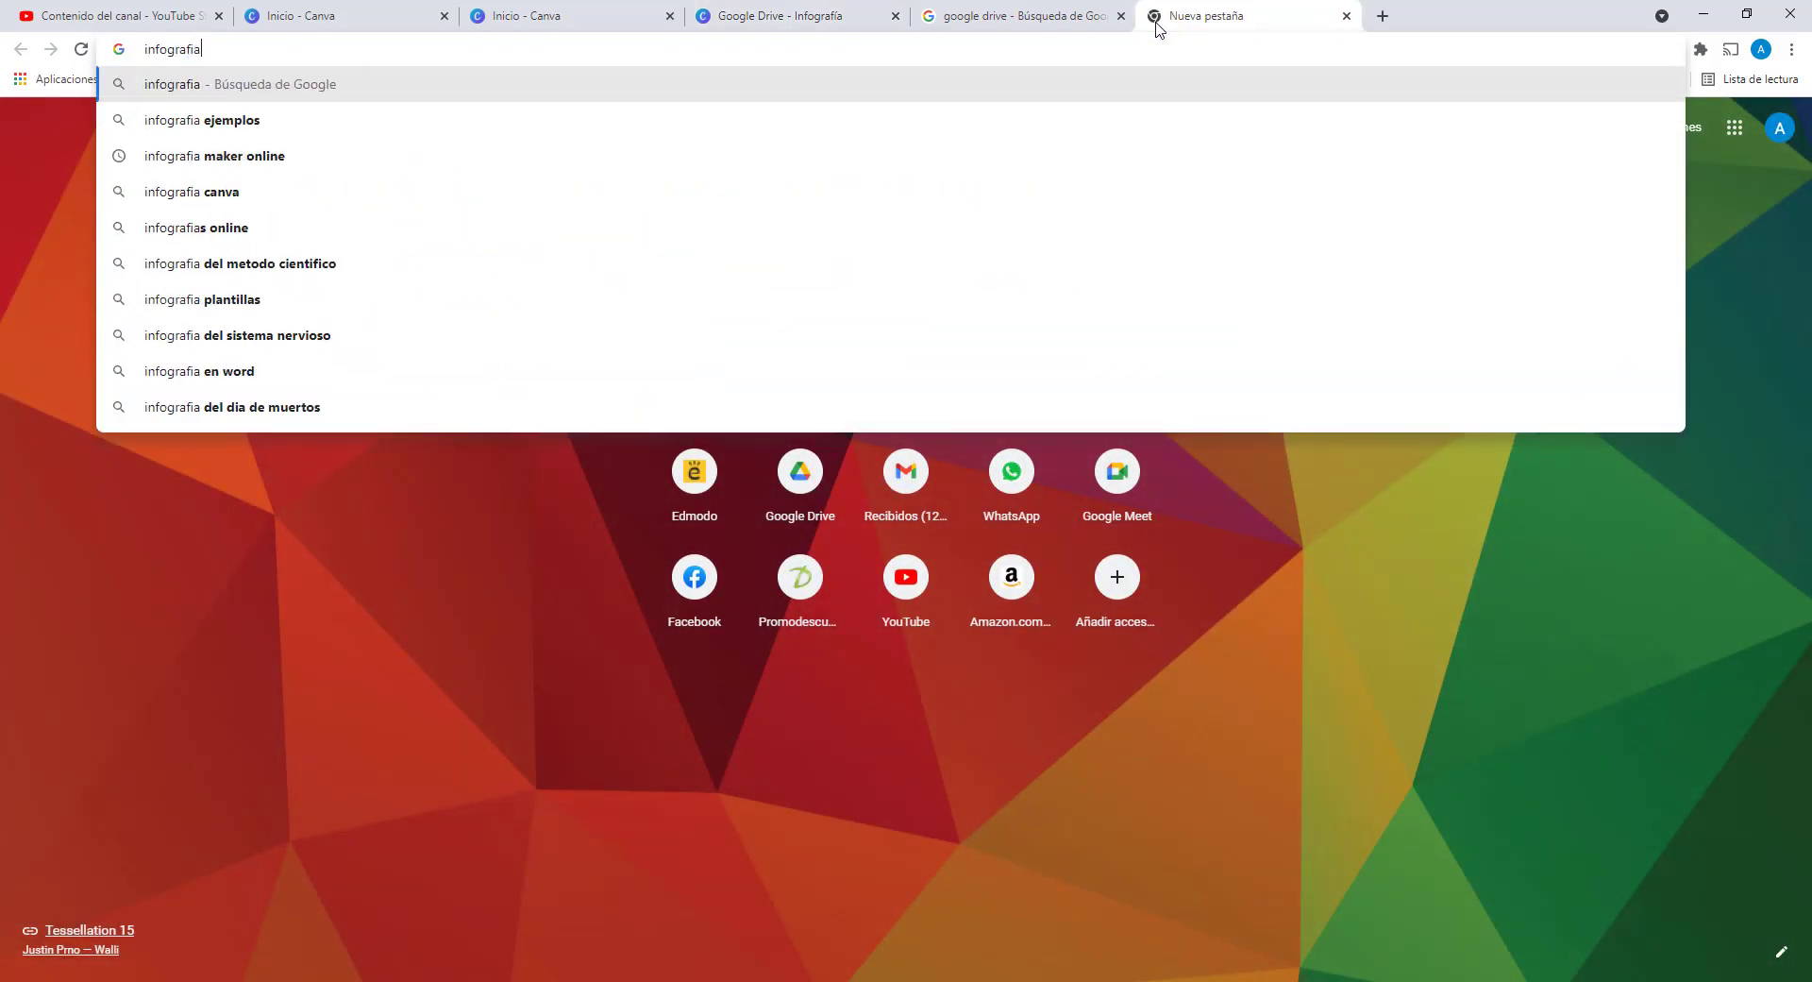
pyautogui.press('Return')
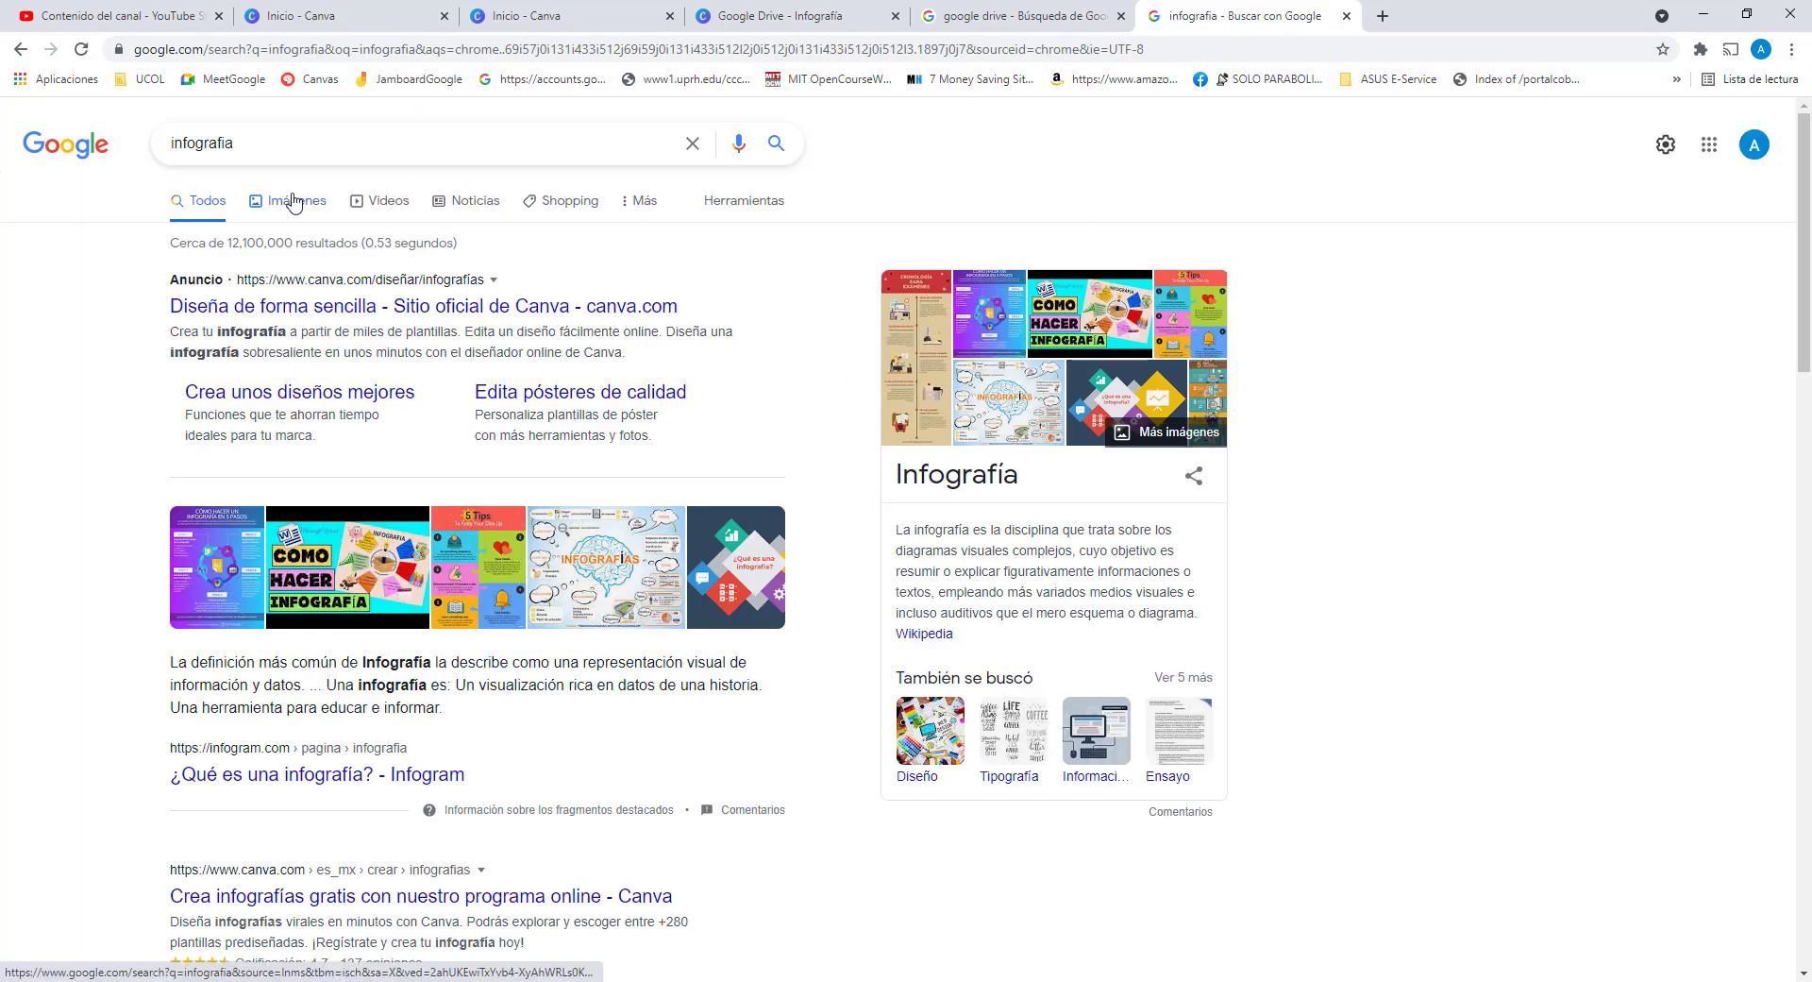
pyautogui.click(294, 197)
pyautogui.scroll(-3, 720, 623)
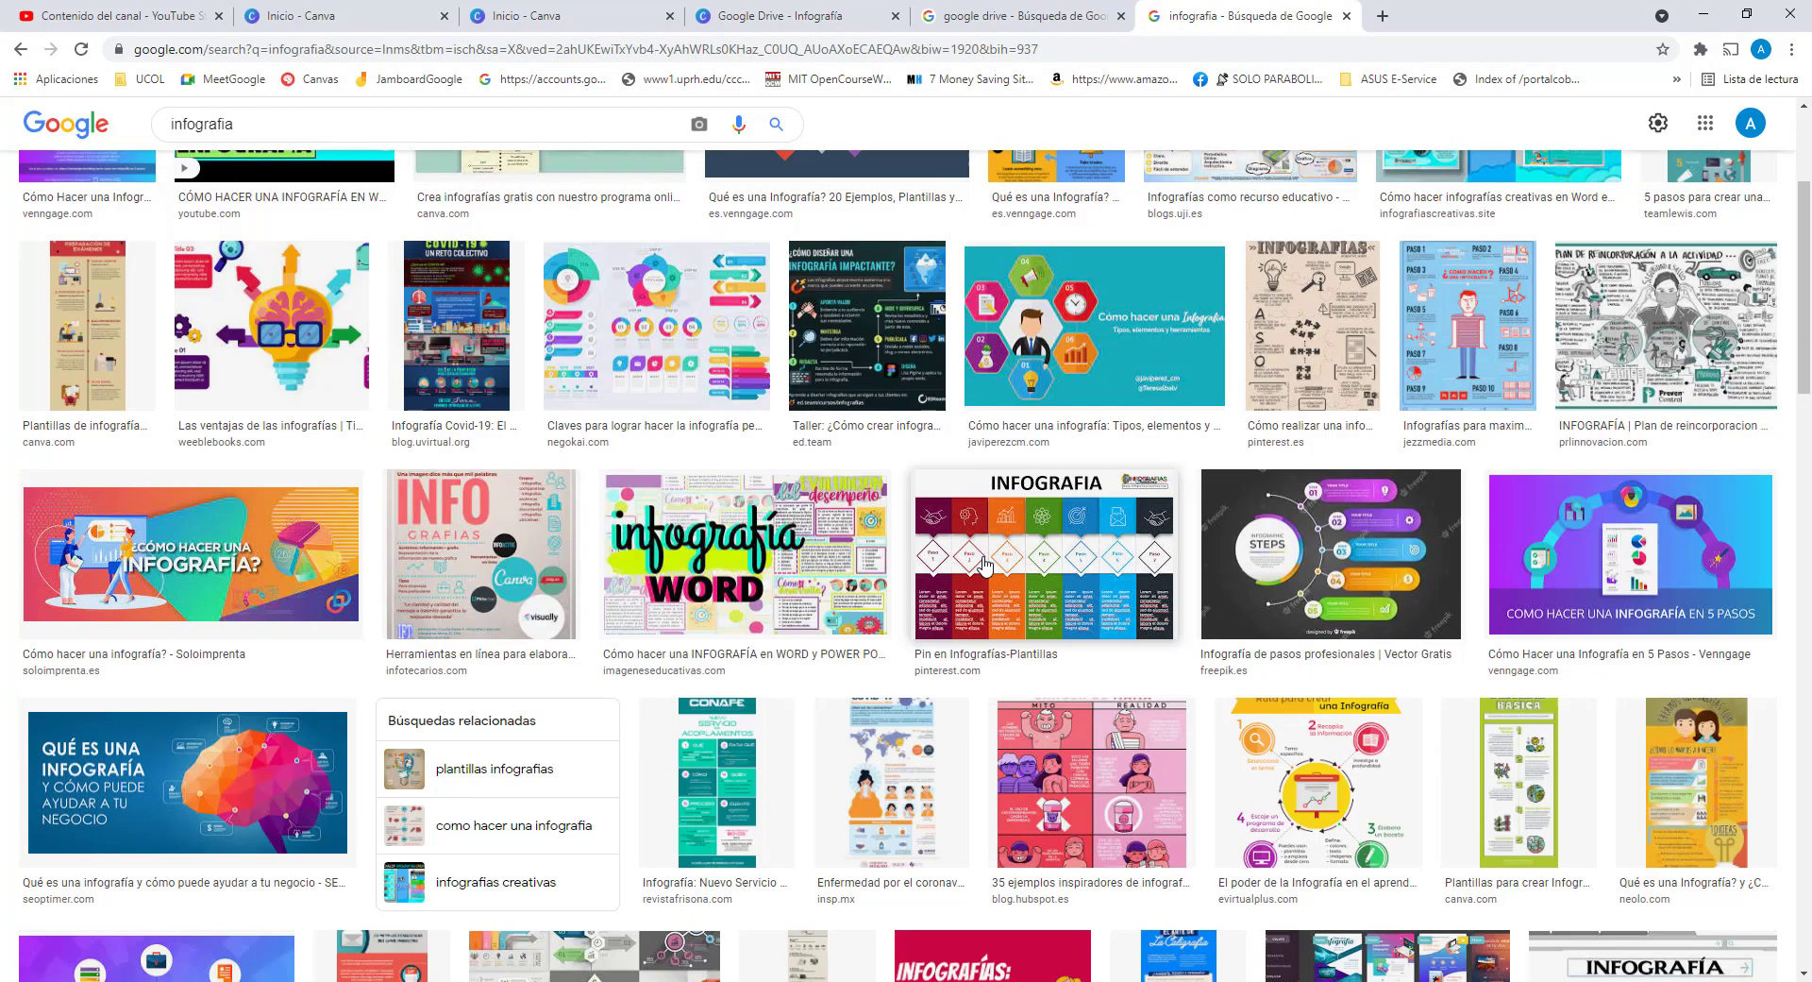
# Preview the 'INFO GRAFIAS' and 'Qué es una infografía' examples, then close the search tab.
pyautogui.click(483, 576)
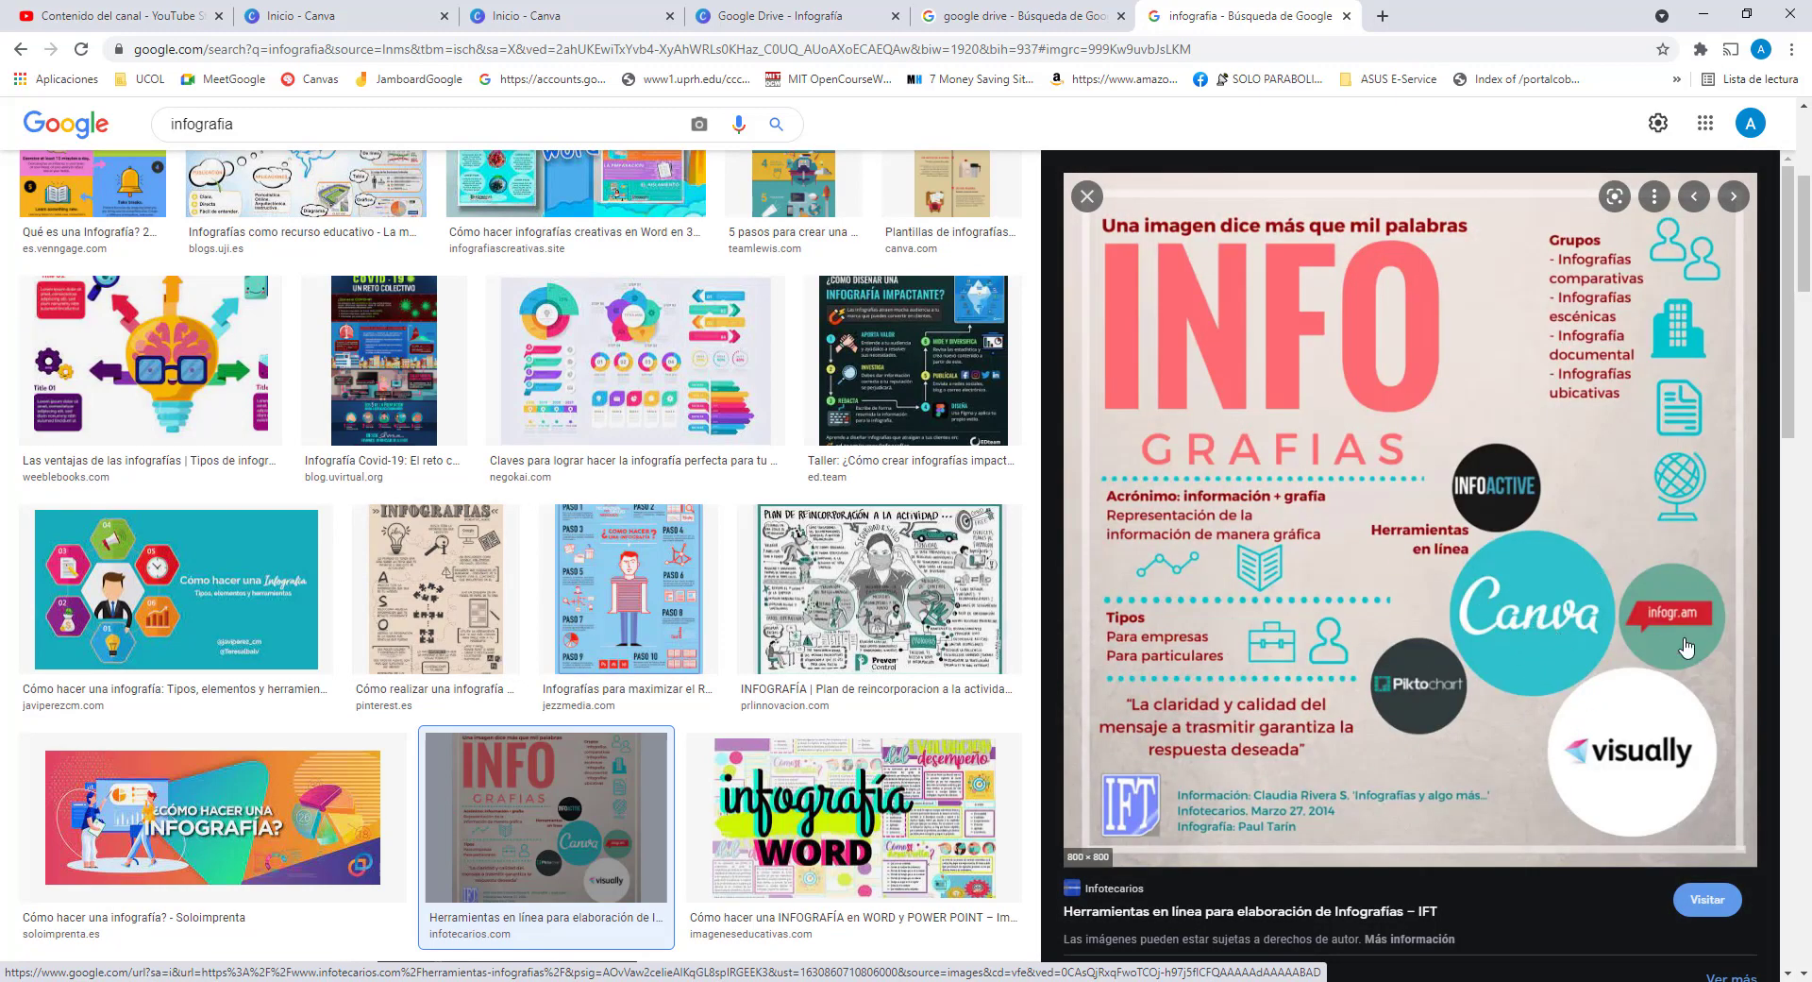
pyautogui.scroll(-11, 222, 364)
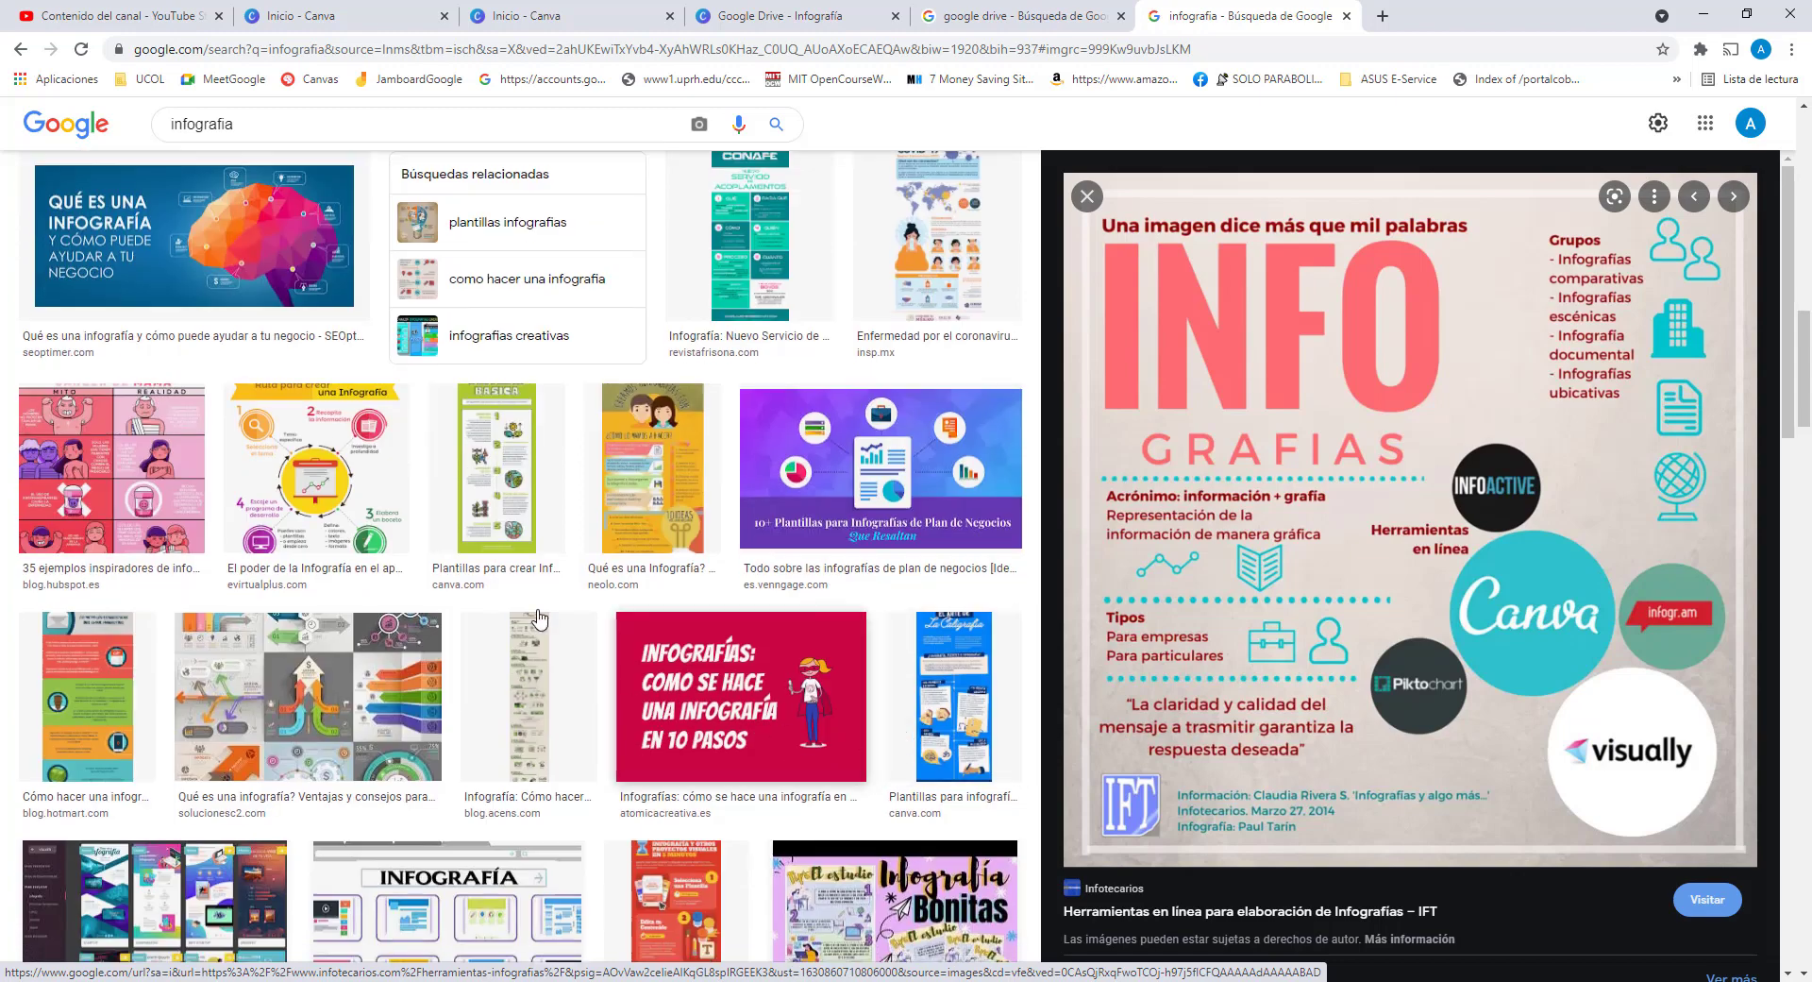
pyautogui.click(206, 302)
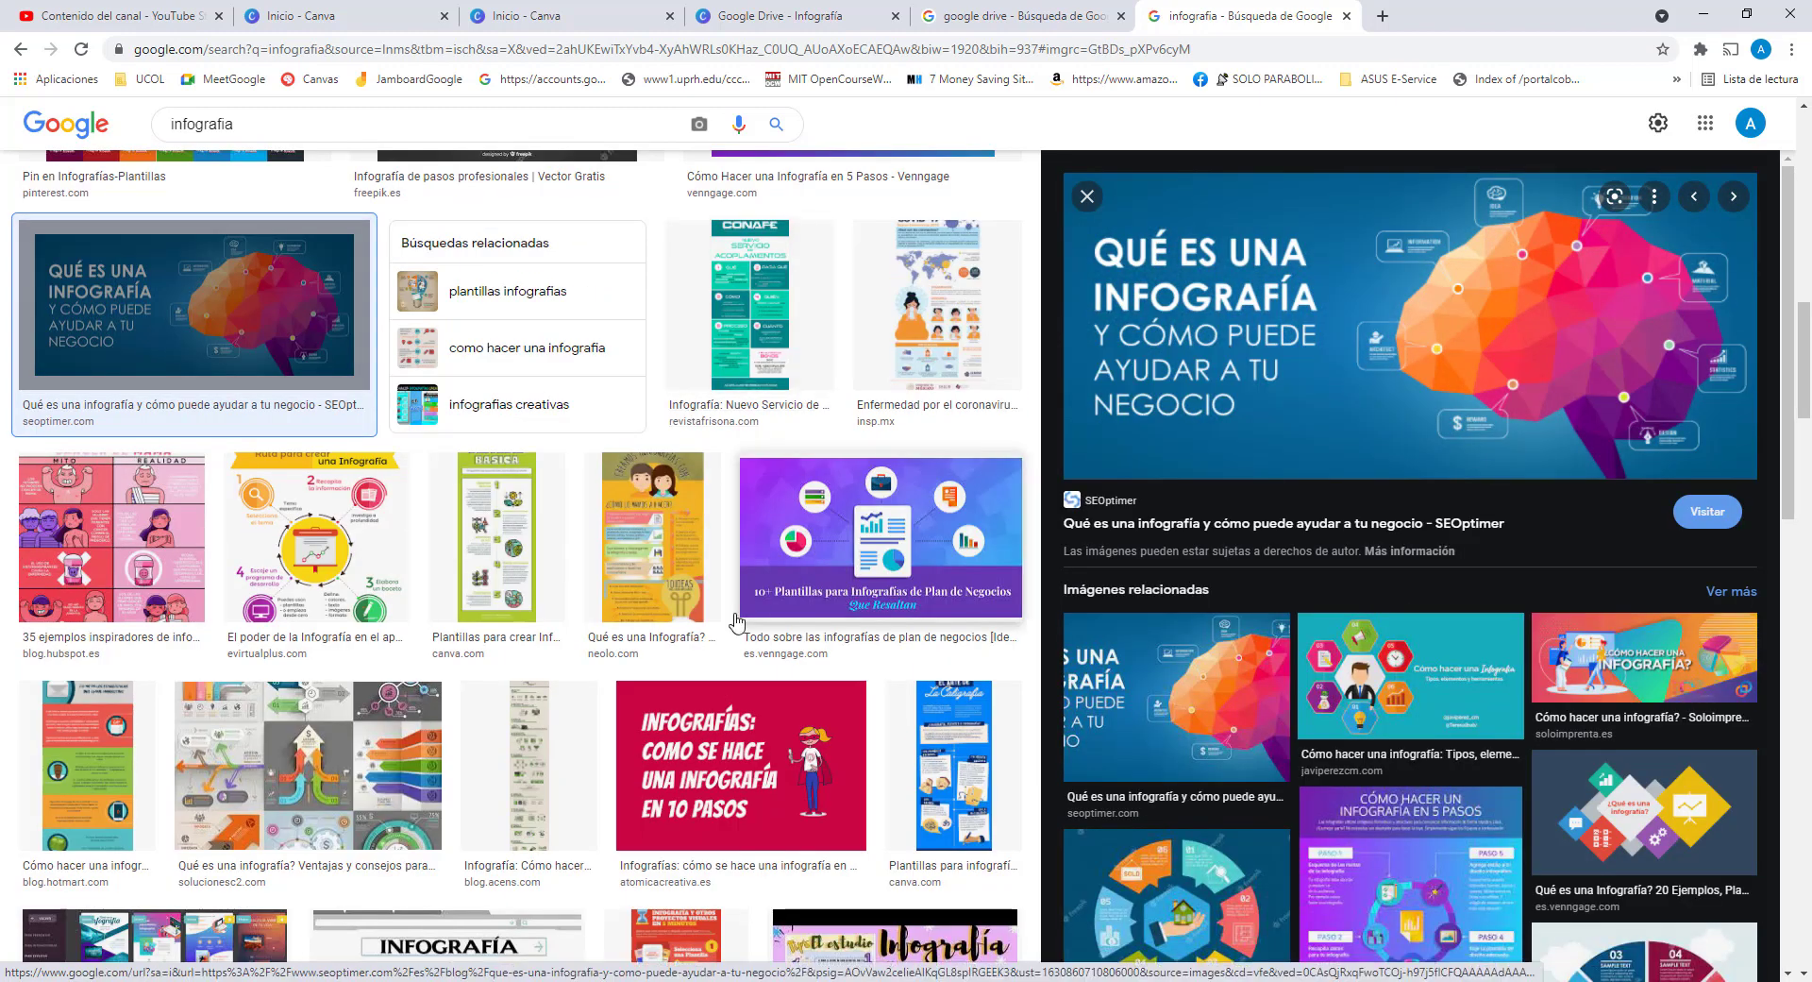
pyautogui.scroll(-4, 491, 715)
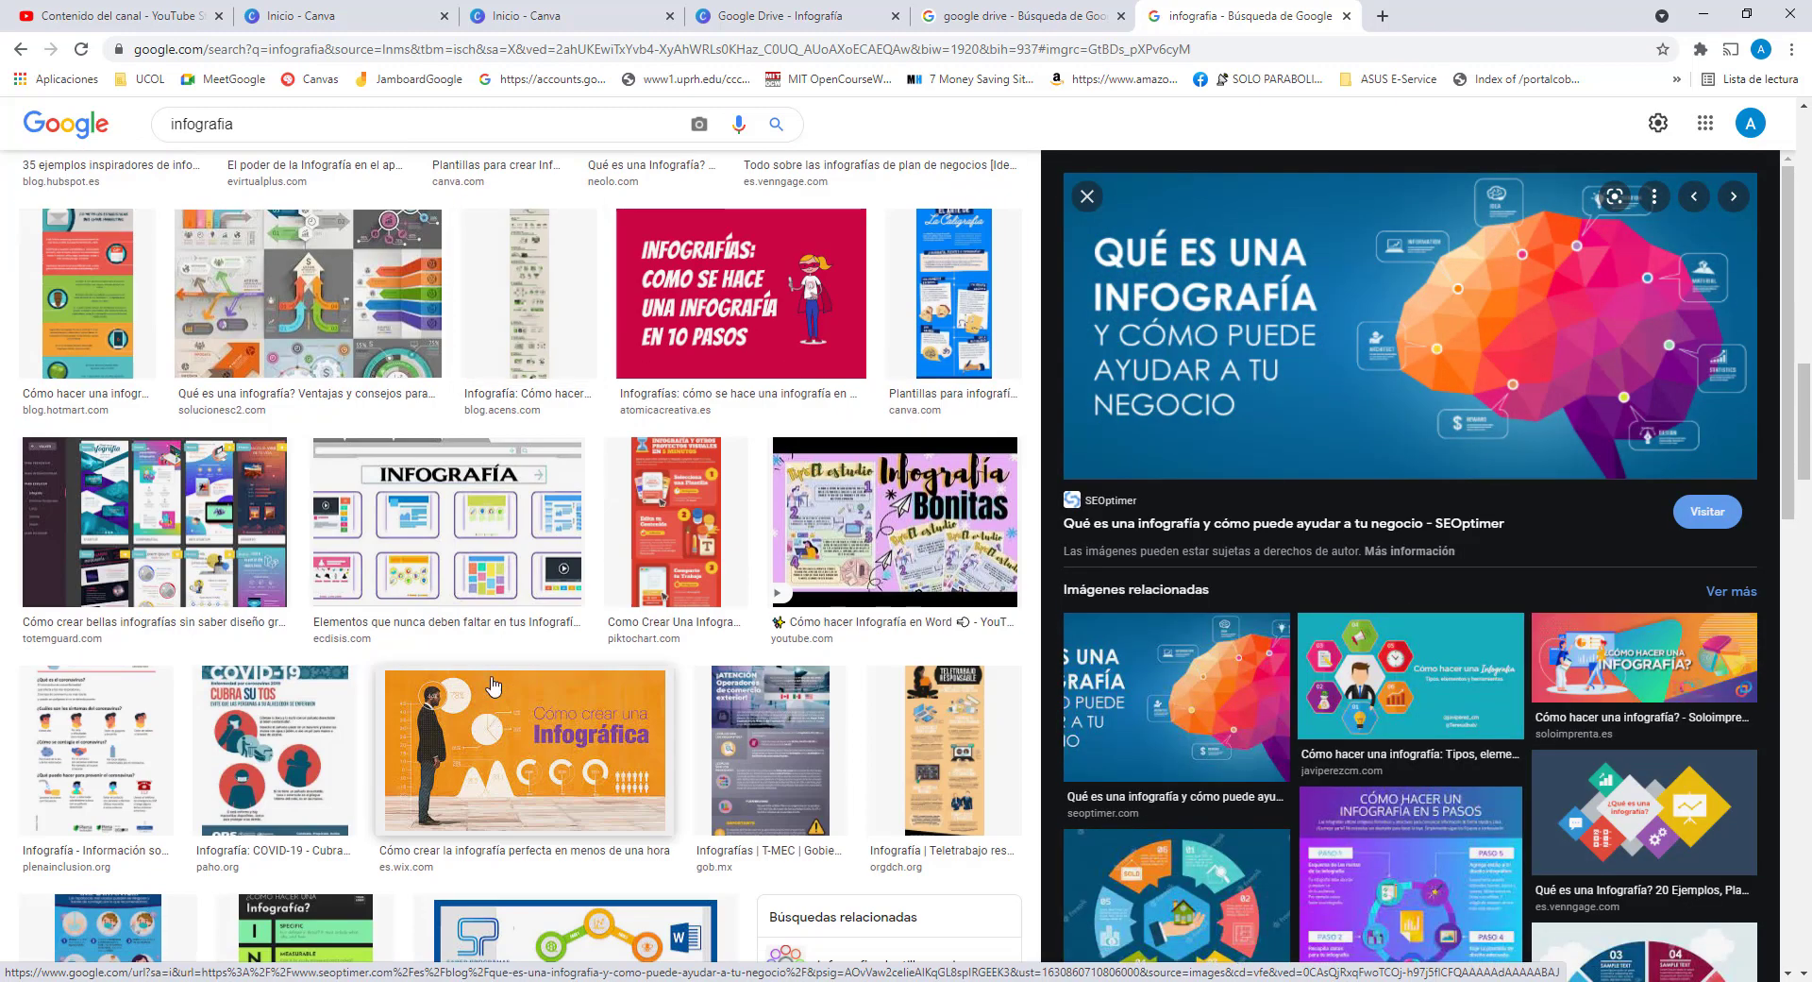
pyautogui.scroll(-7, 510, 745)
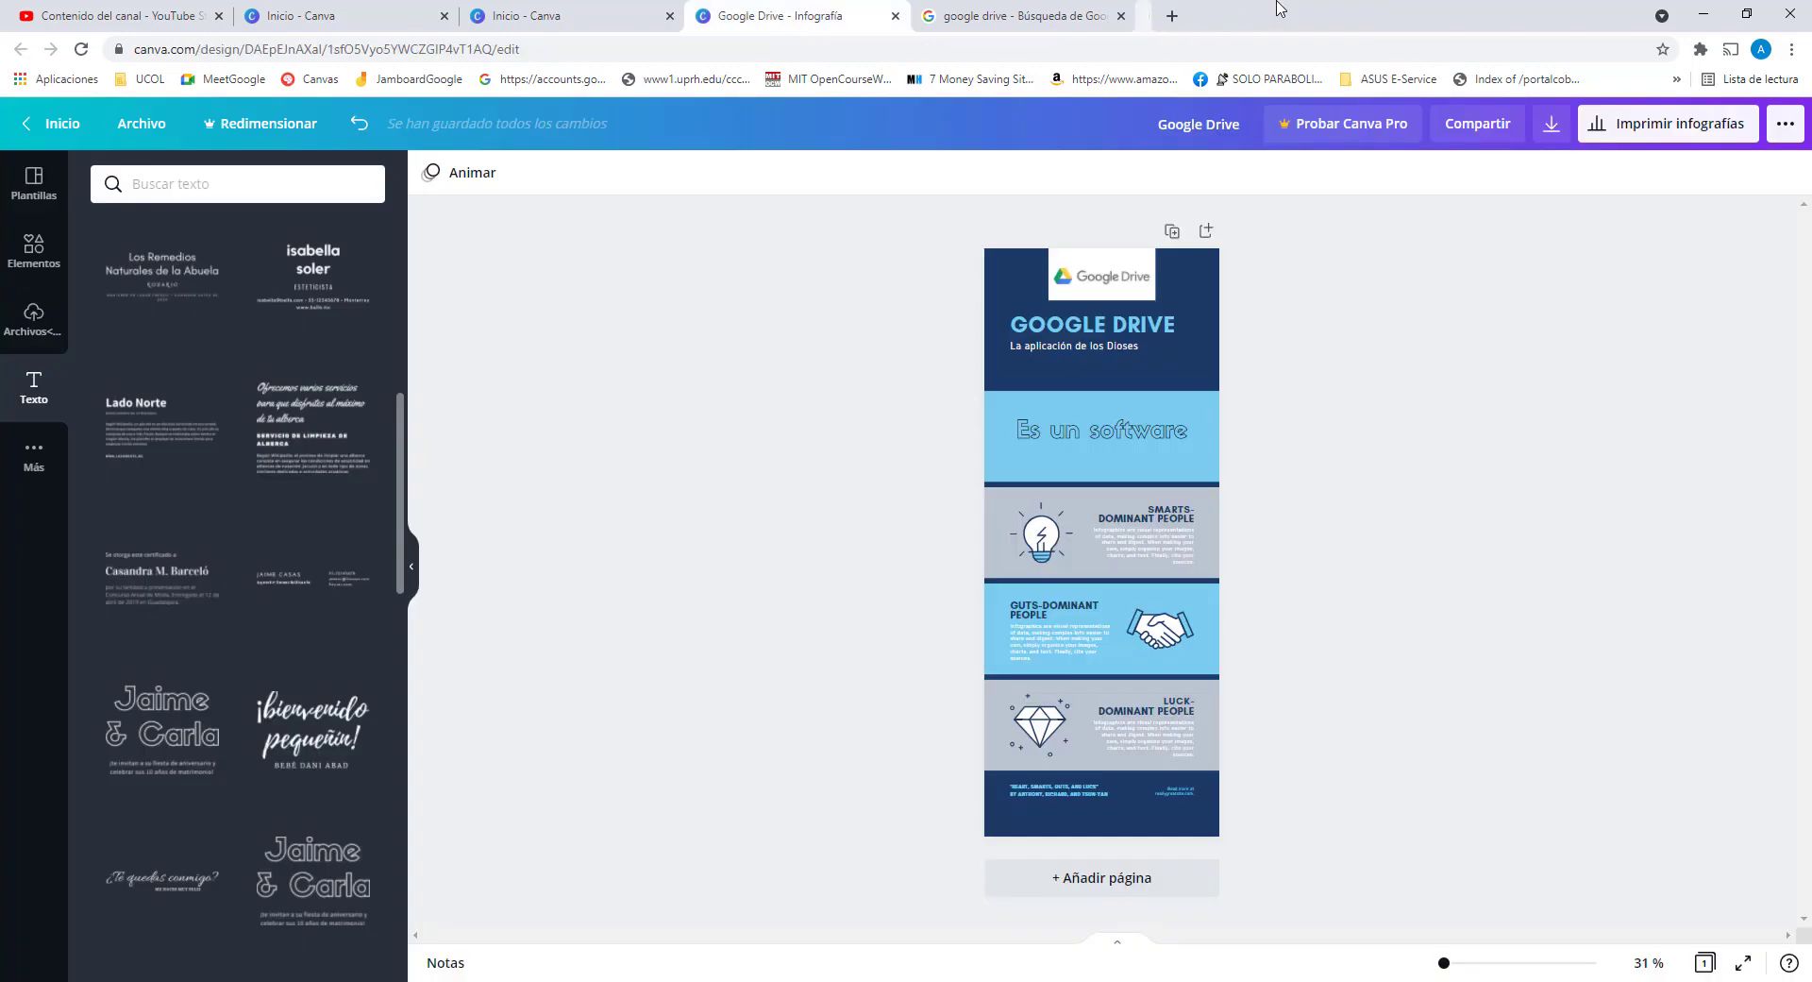
pyautogui.click(1347, 16)
# Search Canva's Fotos library for 'google'.
pyautogui.click(42, 470)
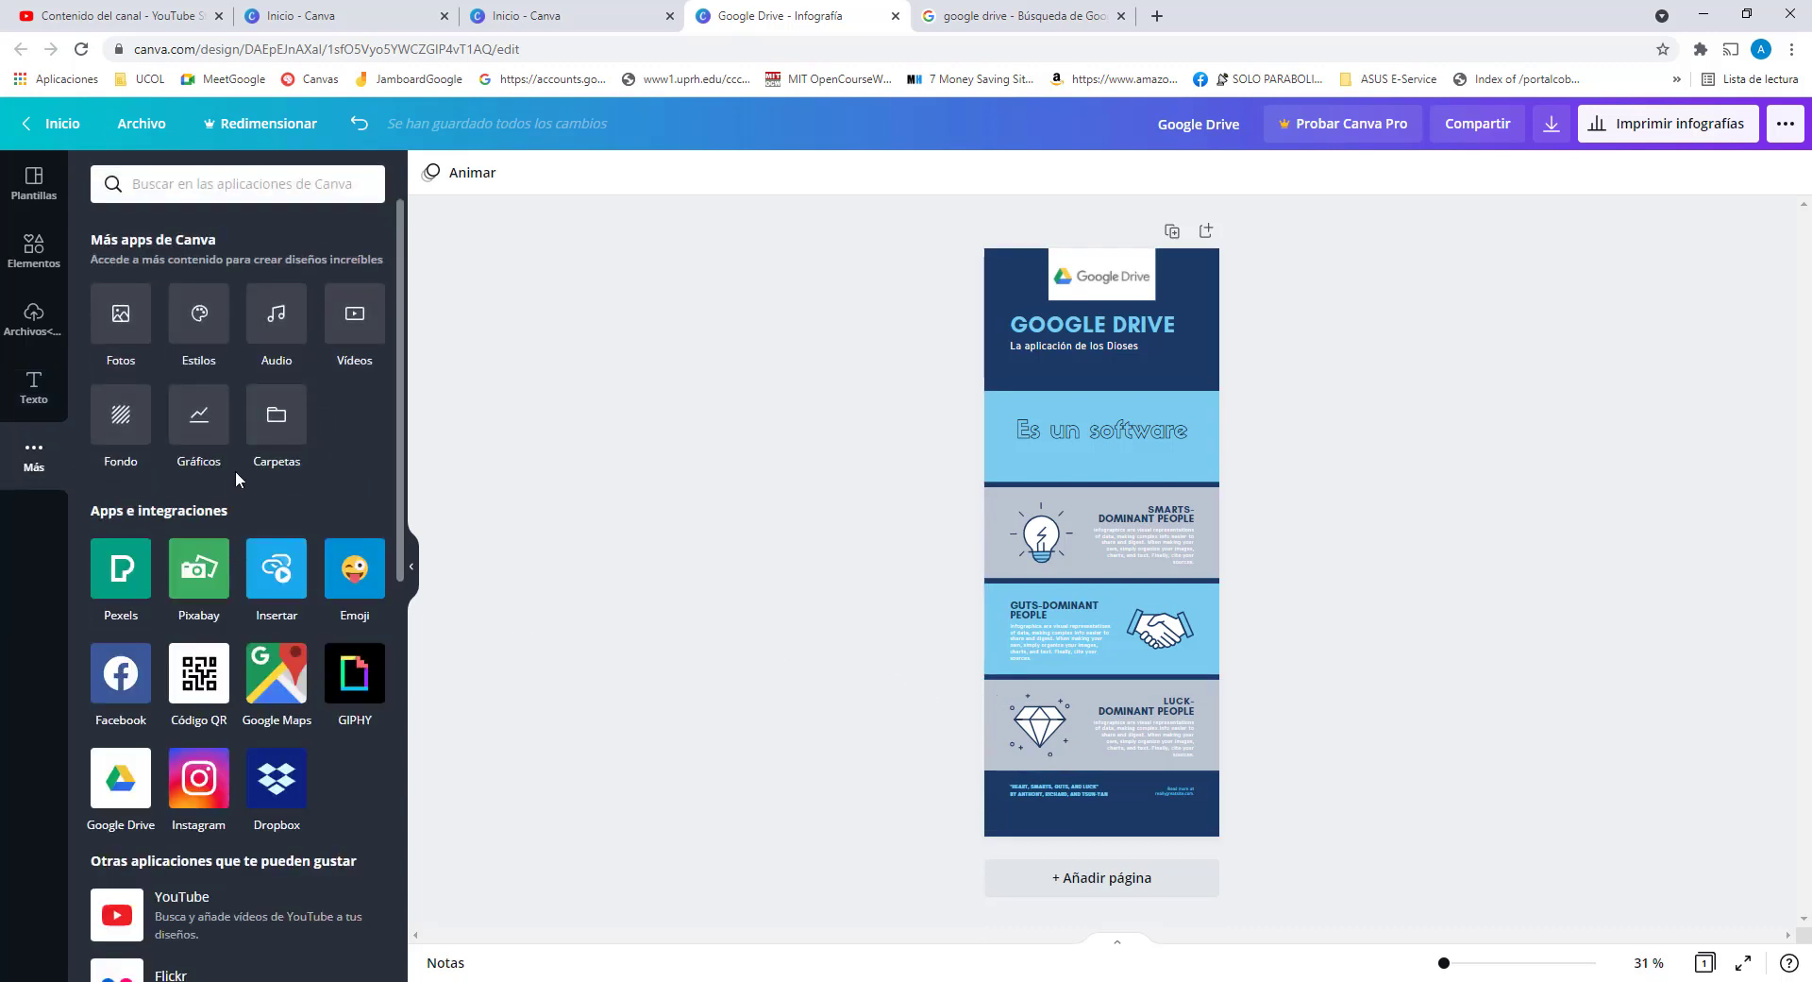
pyautogui.click(124, 334)
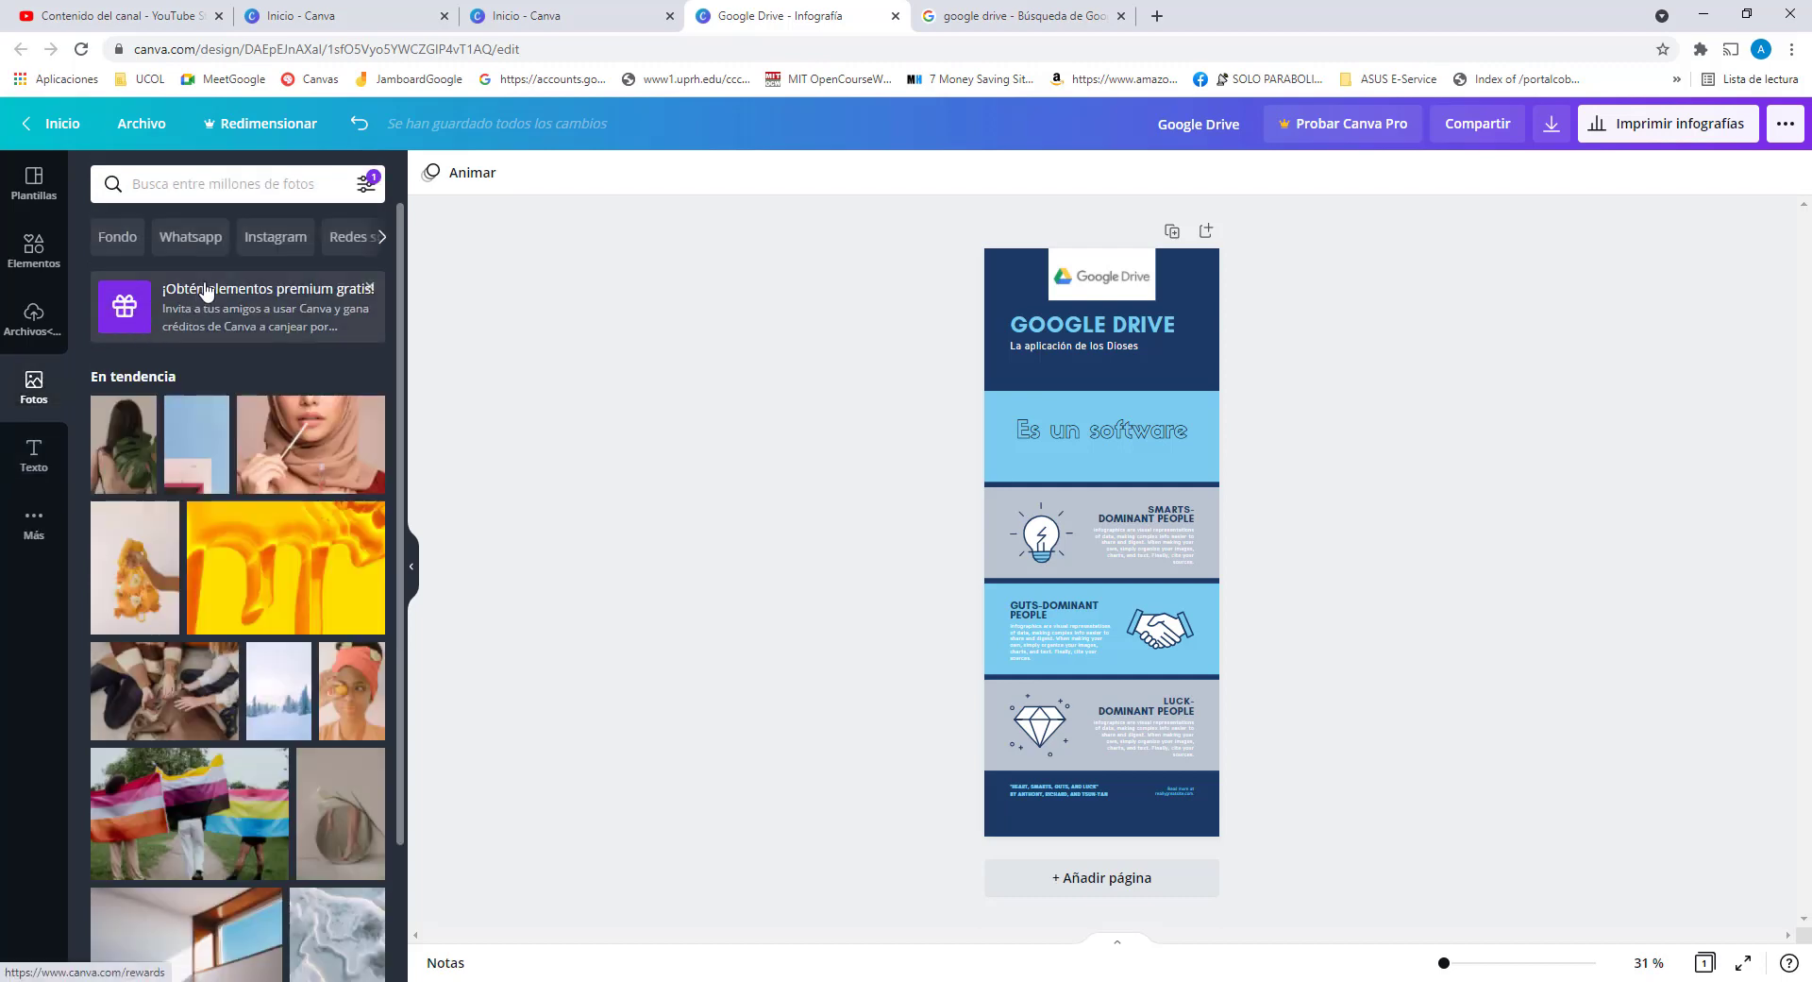
pyautogui.click(214, 186)
pyautogui.write('google')
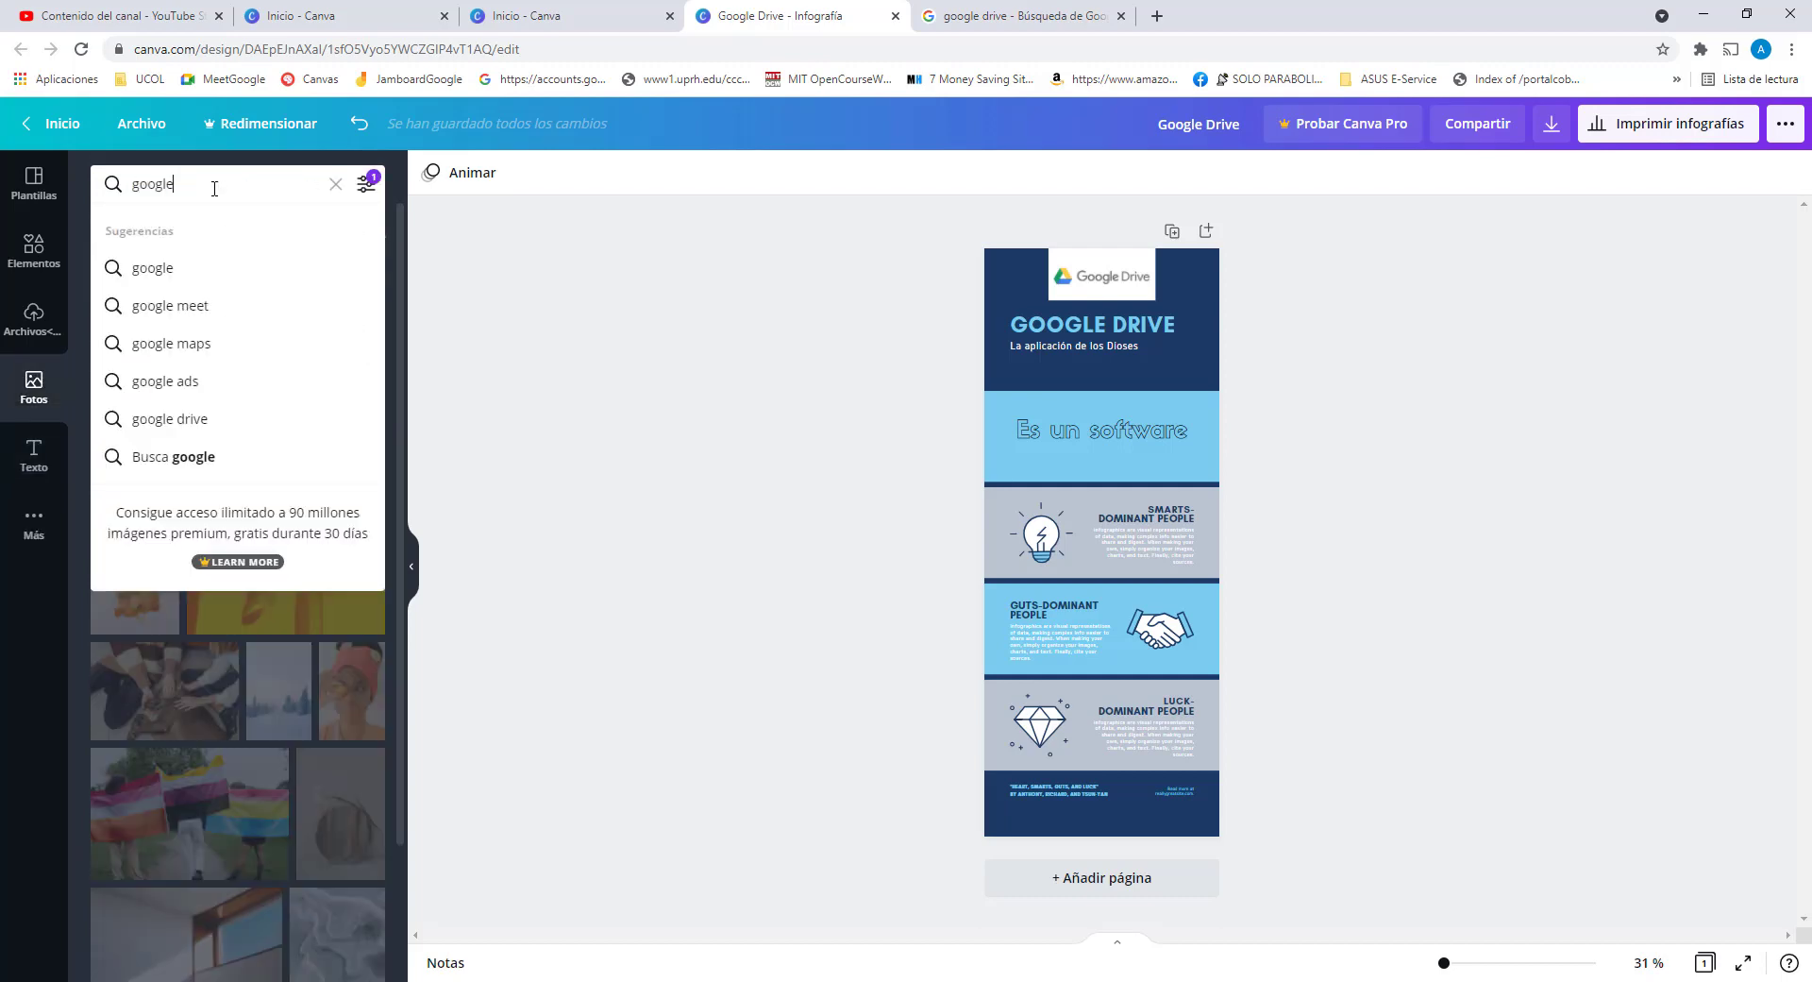
pyautogui.press('Return')
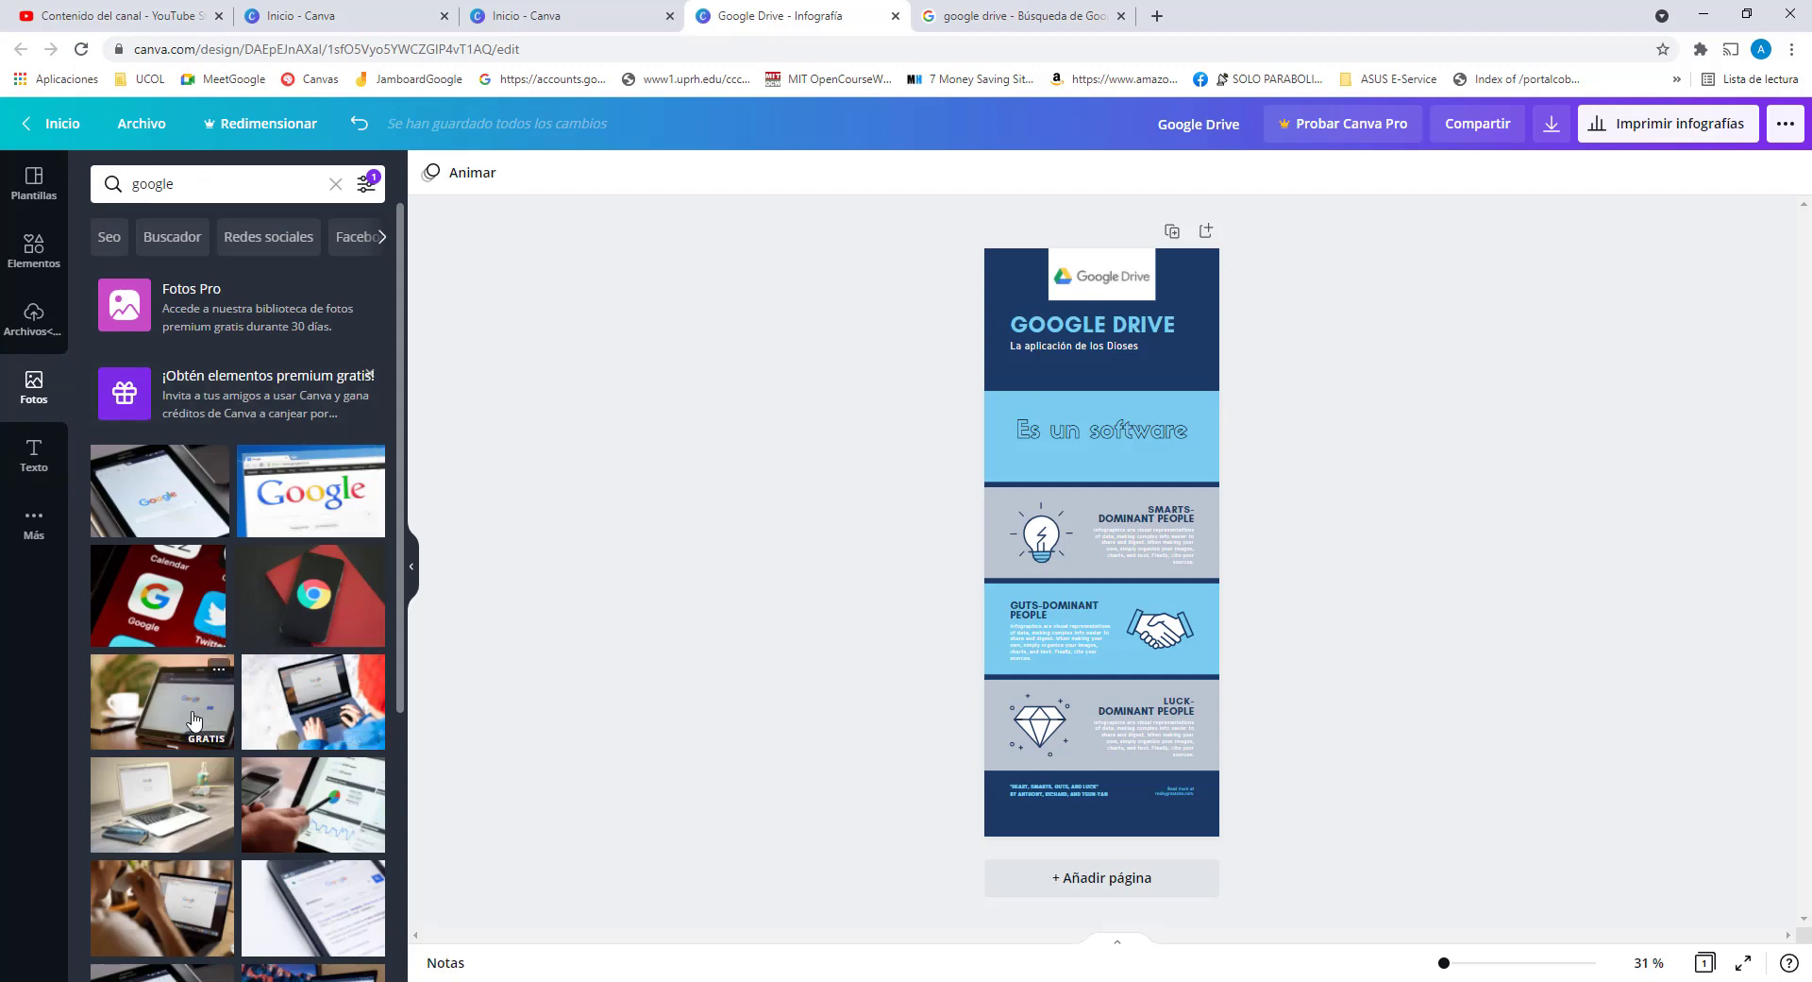
# Add the white laptop photo, move it to the bottom section and shrink it.
pyautogui.click(161, 799)
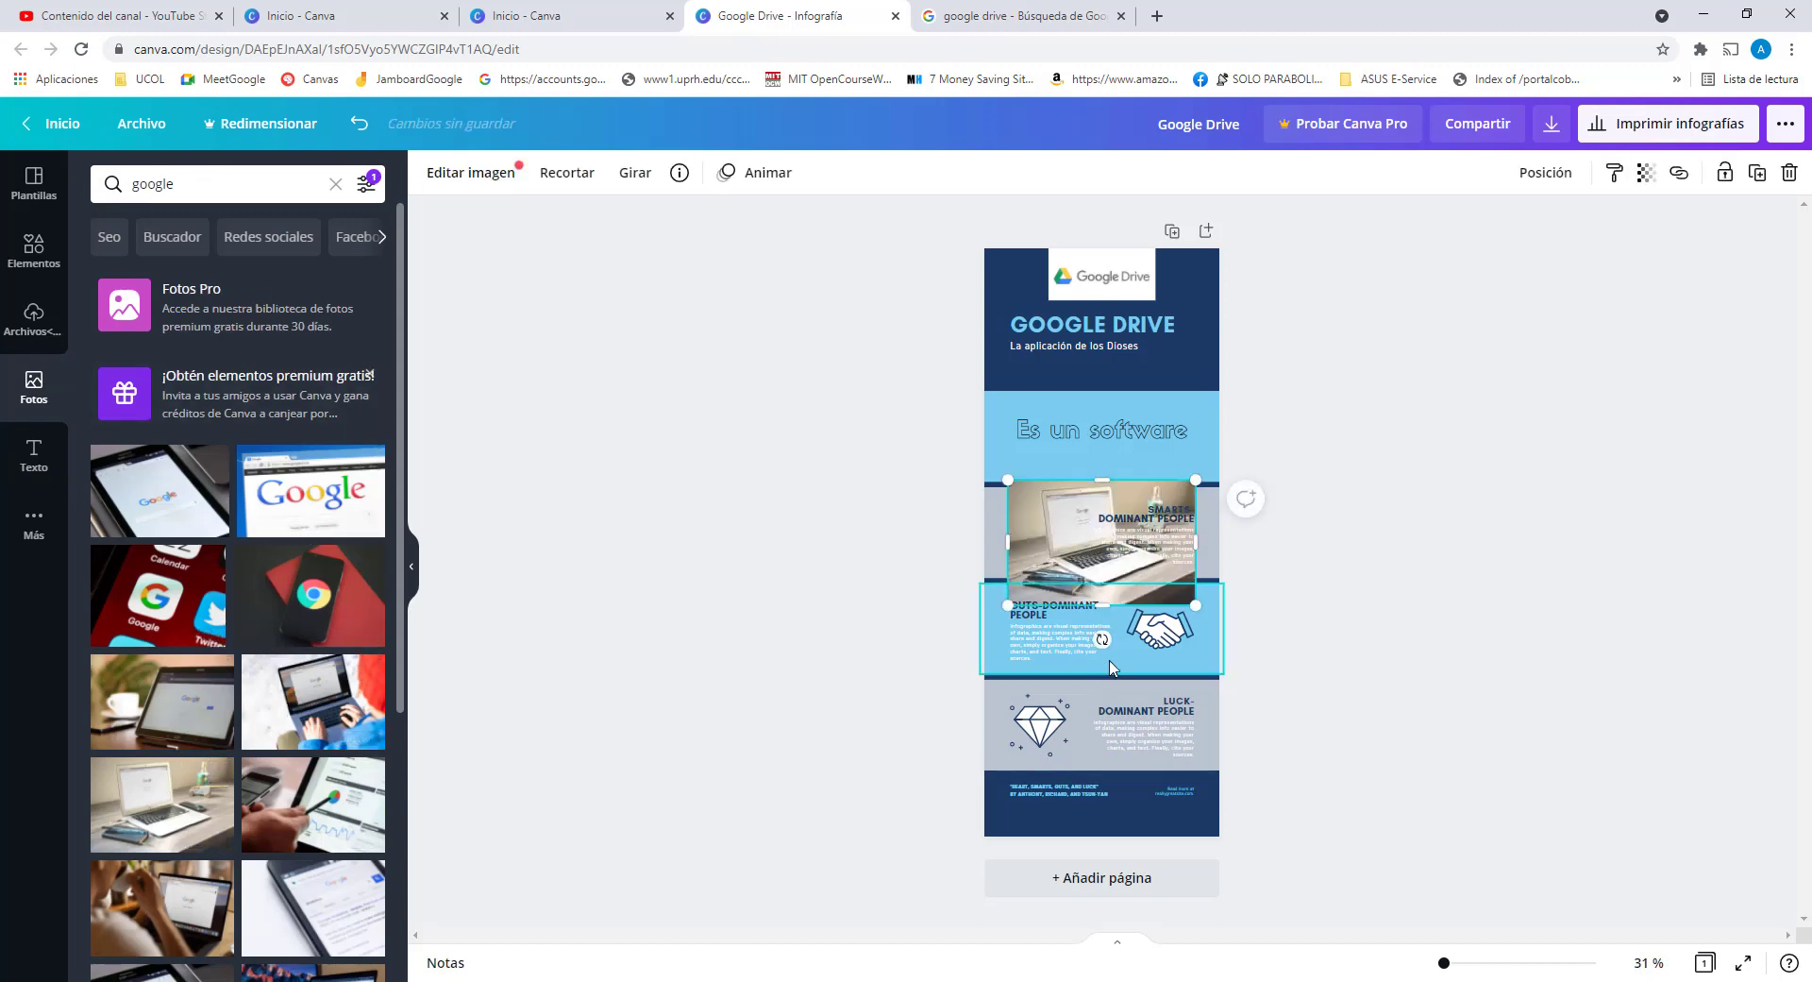
pyautogui.moveTo(1043, 536); pyautogui.dragTo(1120, 779)
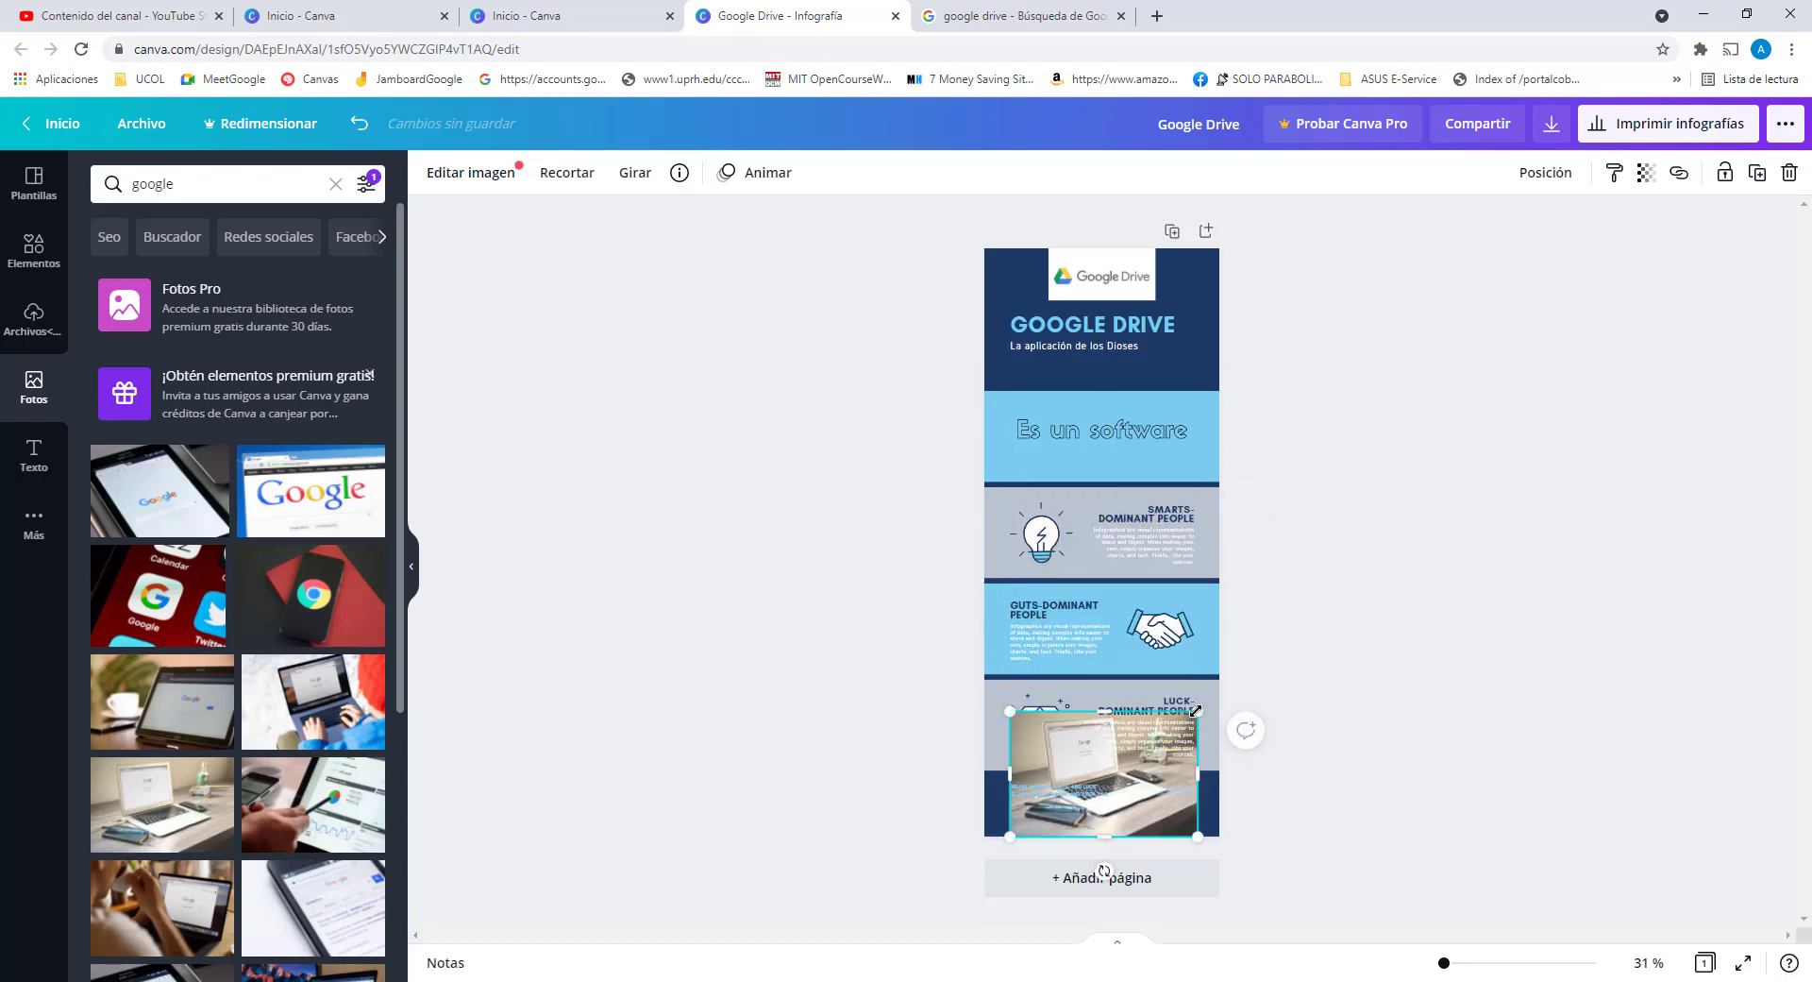
pyautogui.moveTo(1196, 710); pyautogui.dragTo(1185, 809)
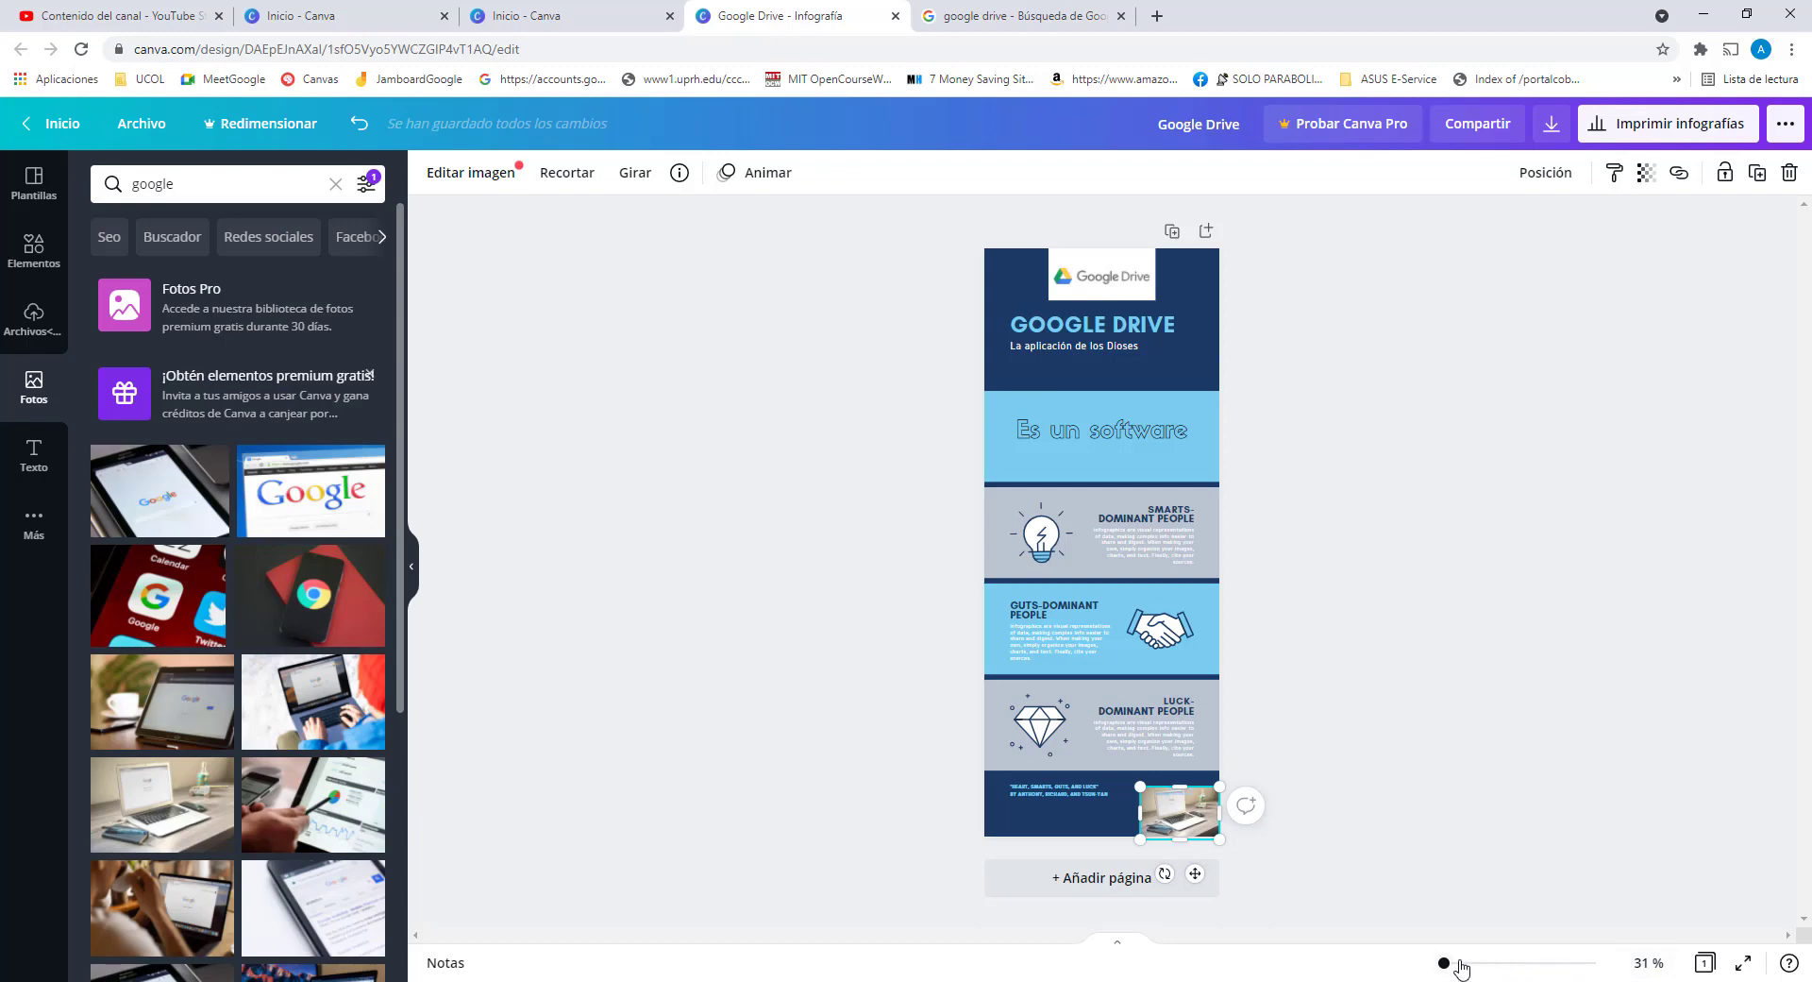
# Zoom to about 150%, nudge the laptop photo, and scroll through the infographic up to the title.
pyautogui.moveTo(1444, 963); pyautogui.dragTo(1482, 962)
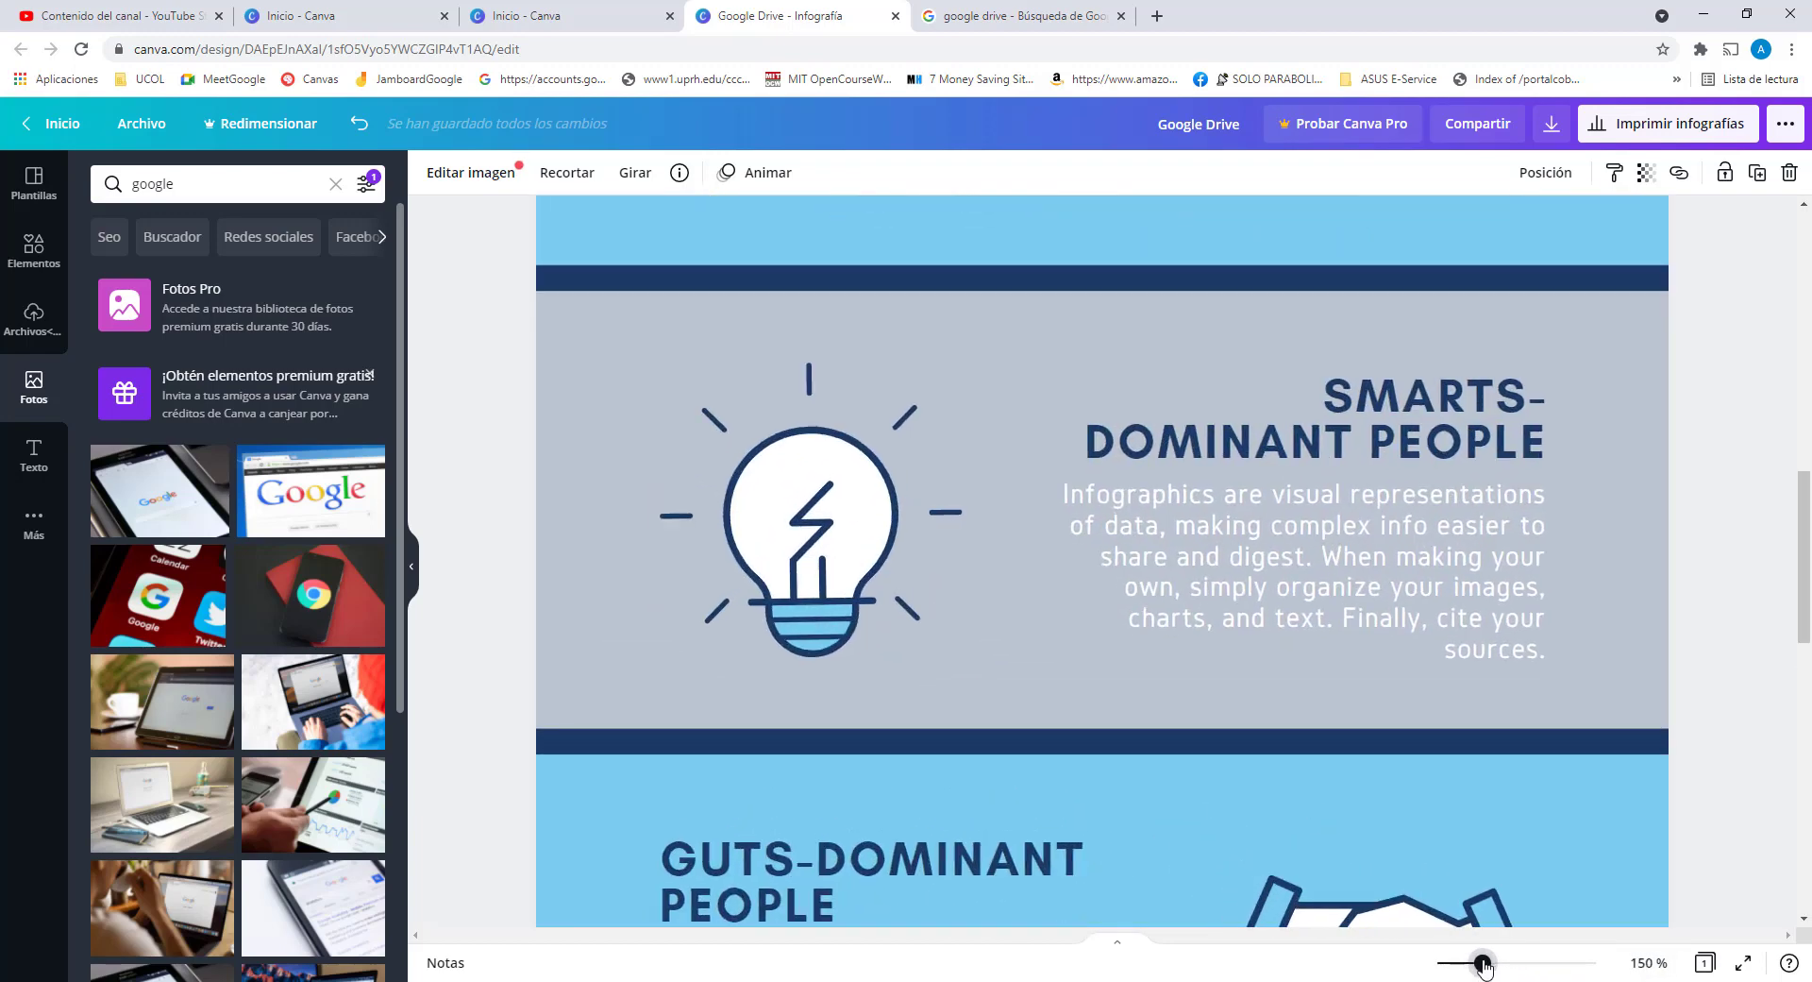
pyautogui.scroll(-15, 1458, 866)
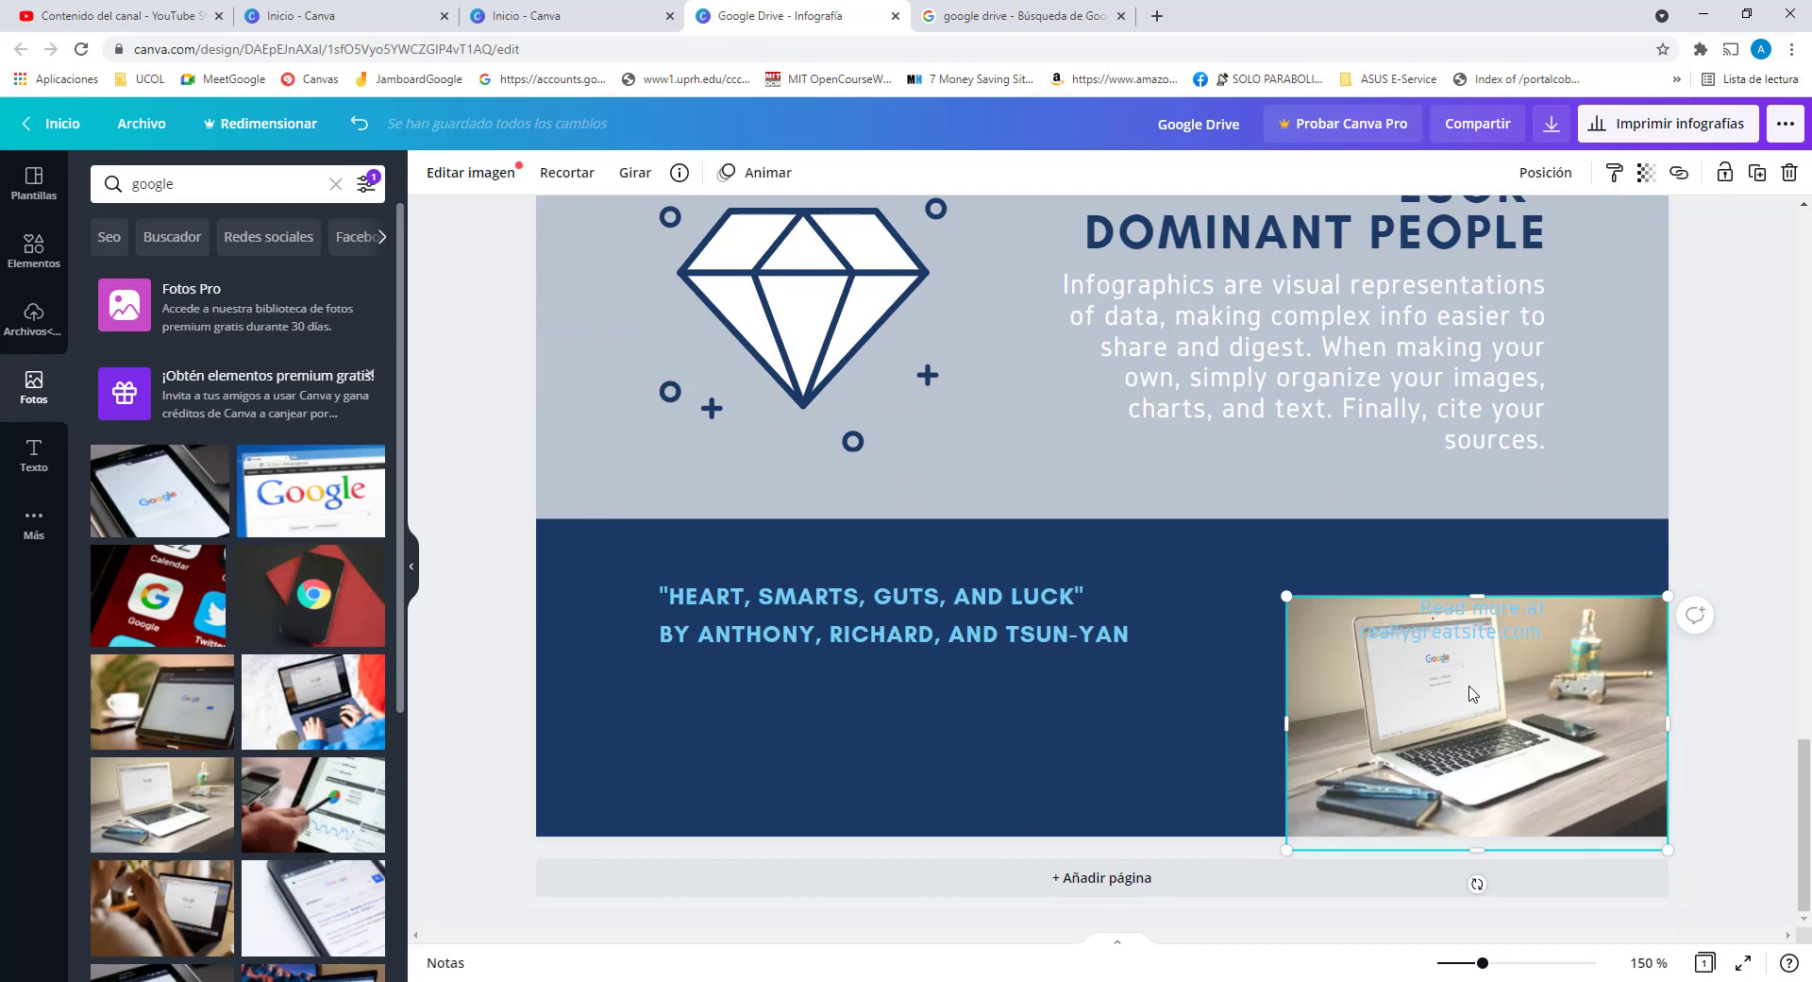
pyautogui.moveTo(1469, 694)
pyautogui.mouseDown()
pyautogui.moveTo(713, 690)
pyautogui.moveTo(1467, 689)
pyautogui.mouseUp()
pyautogui.moveTo(1489, 965)
pyautogui.mouseDown()
pyautogui.moveTo(1539, 965)
pyautogui.moveTo(1482, 965)
pyautogui.mouseUp()
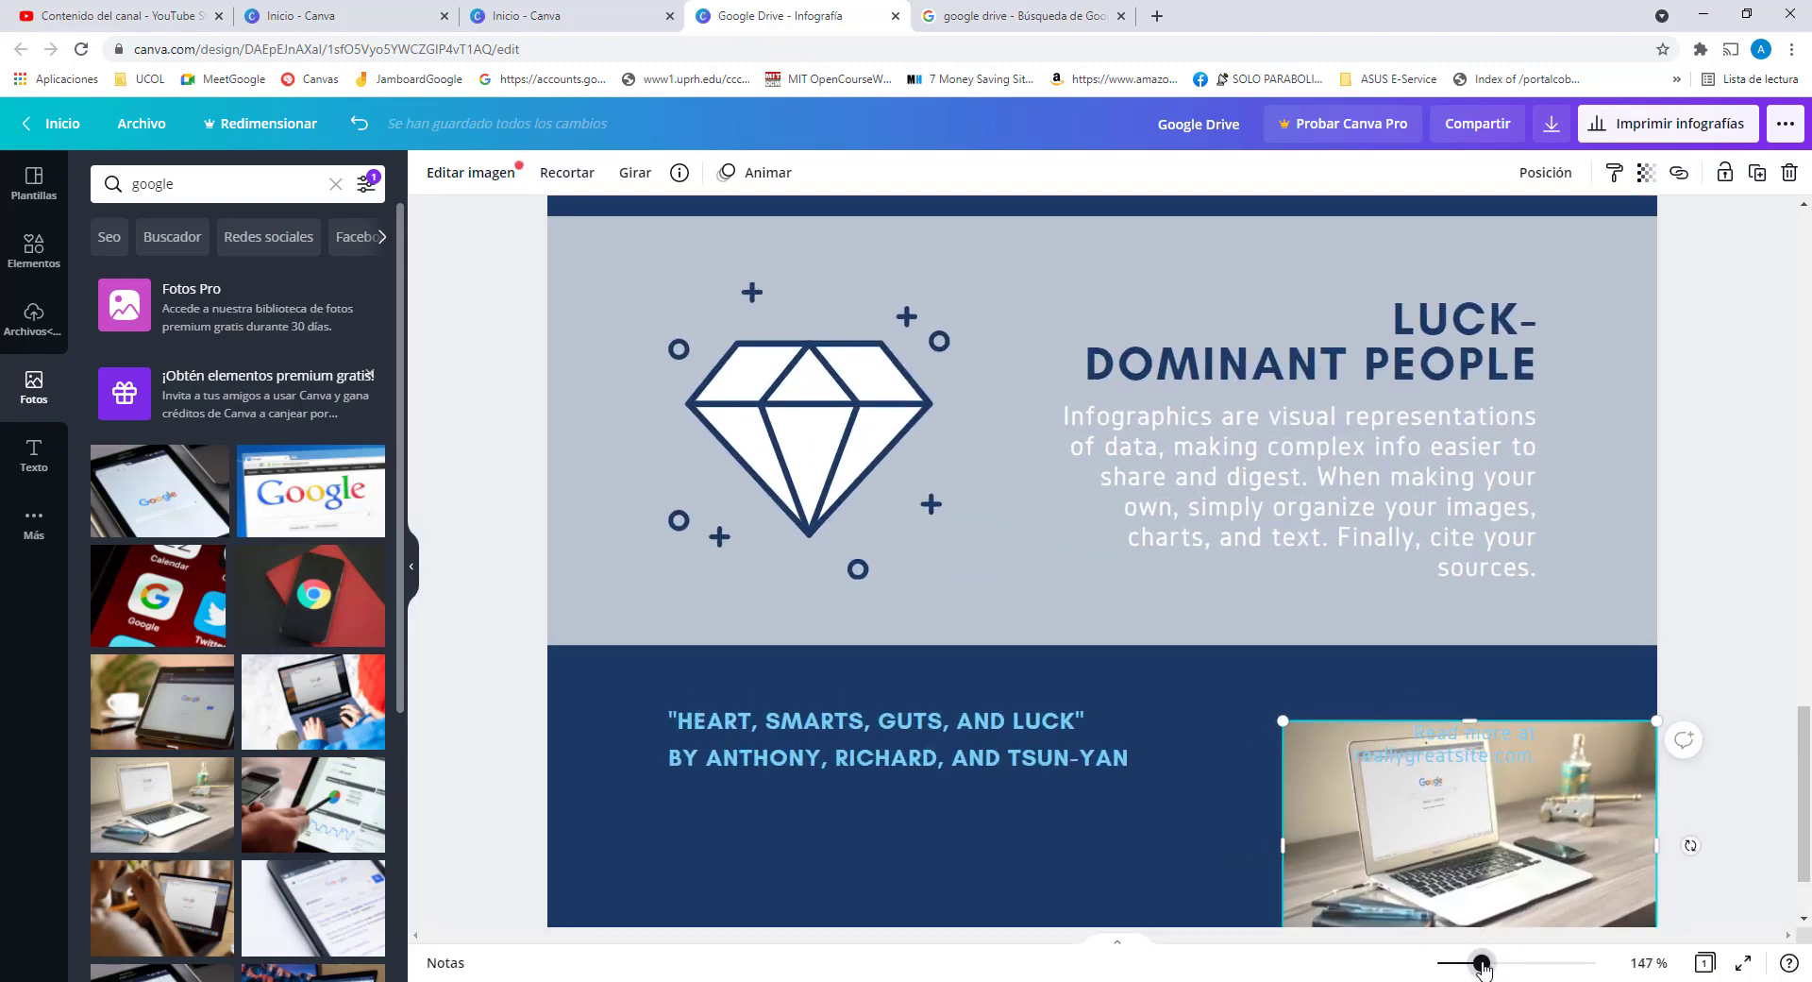
pyautogui.scroll(5, 1242, 729)
pyautogui.scroll(10, 1242, 731)
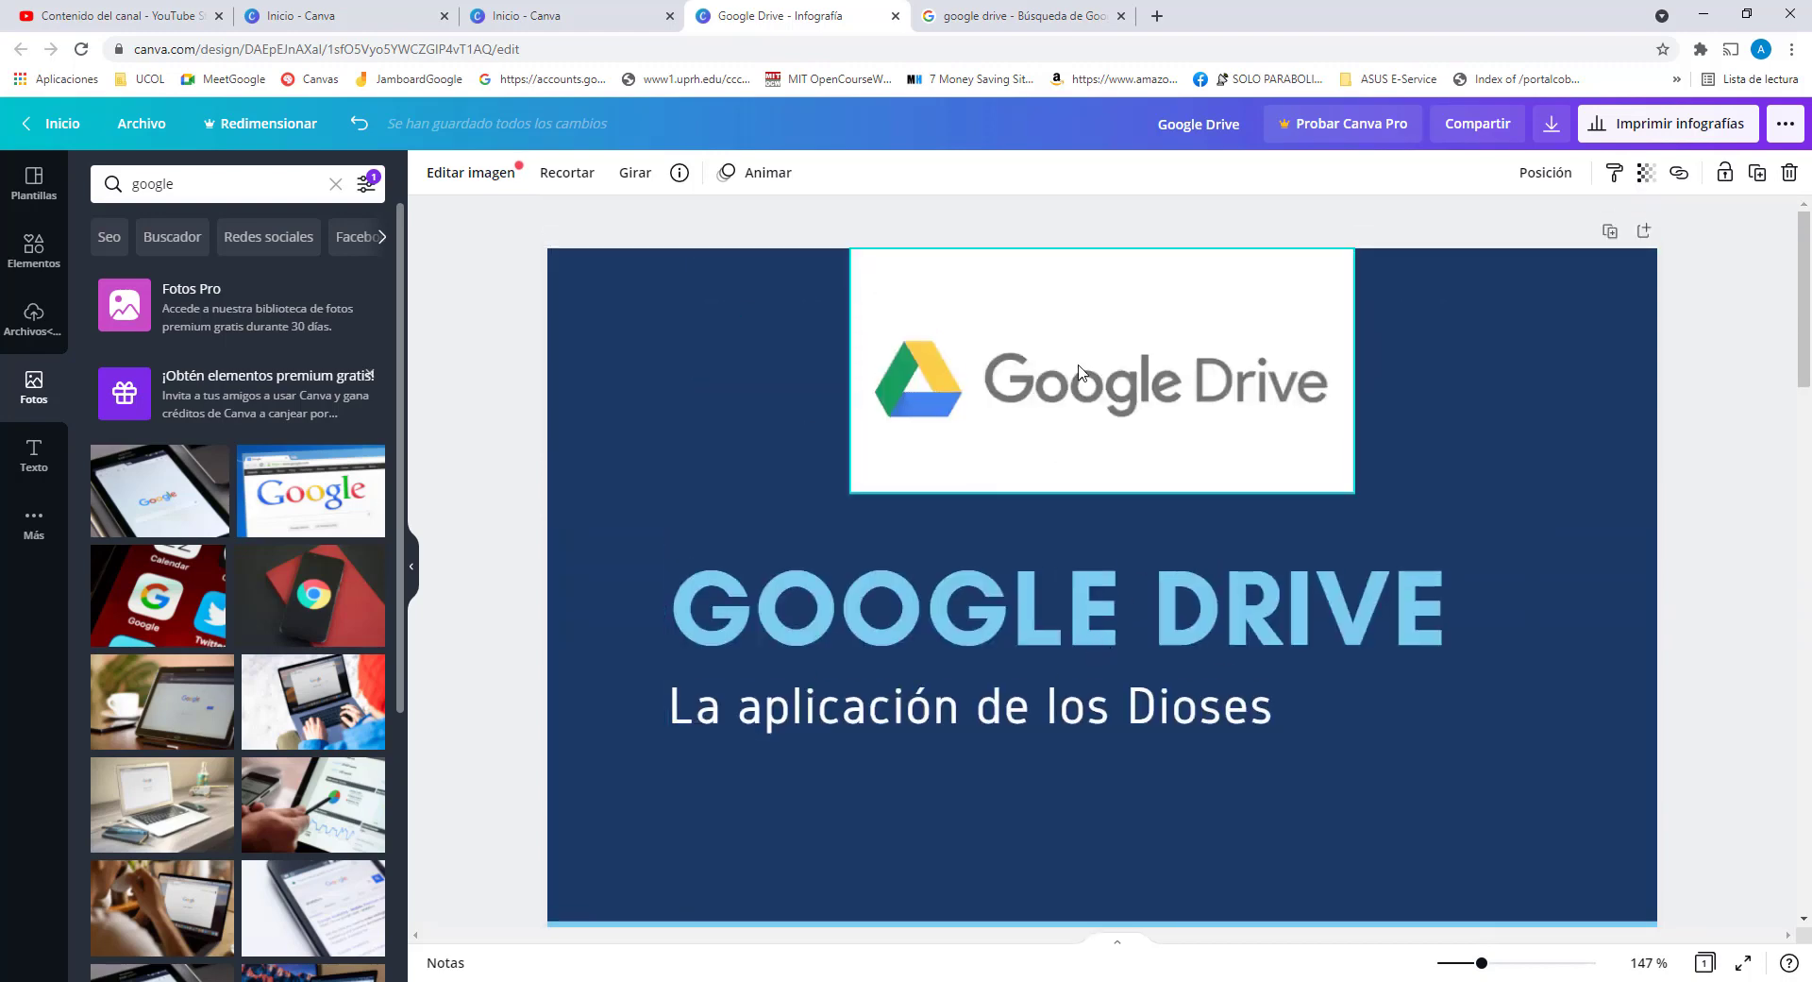
pyautogui.scroll(-4, 1049, 632)
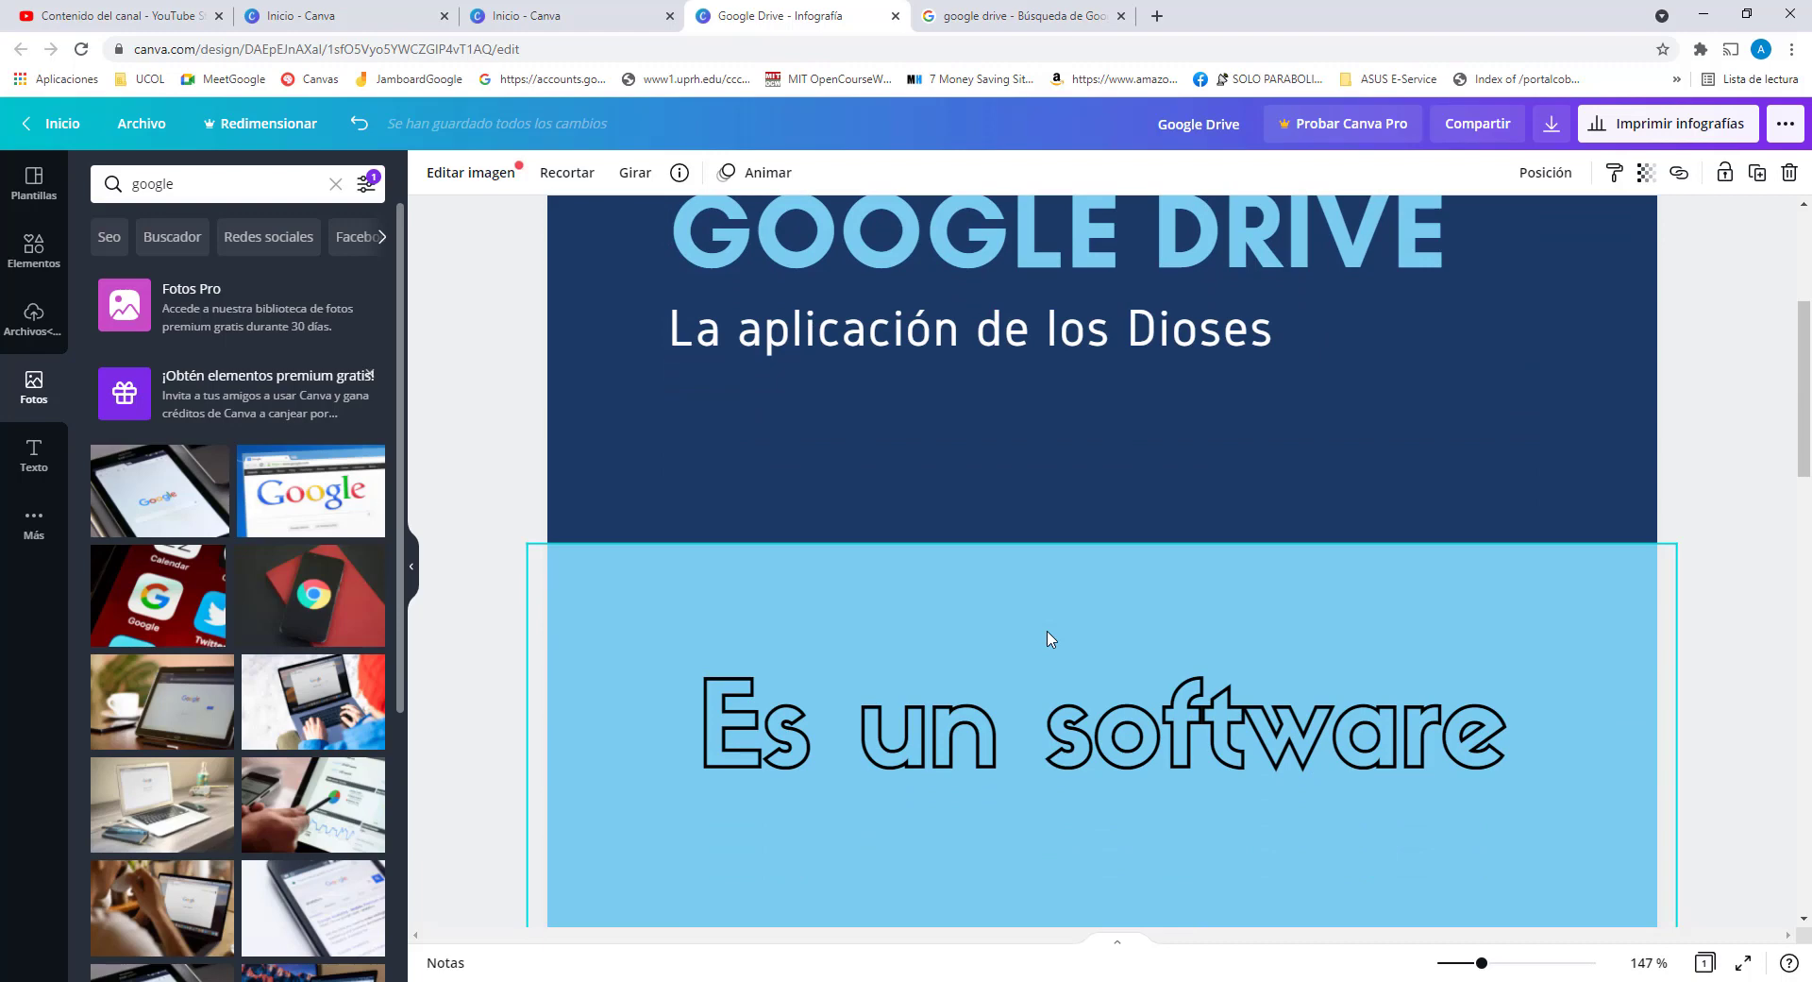
pyautogui.scroll(-5, 261, 808)
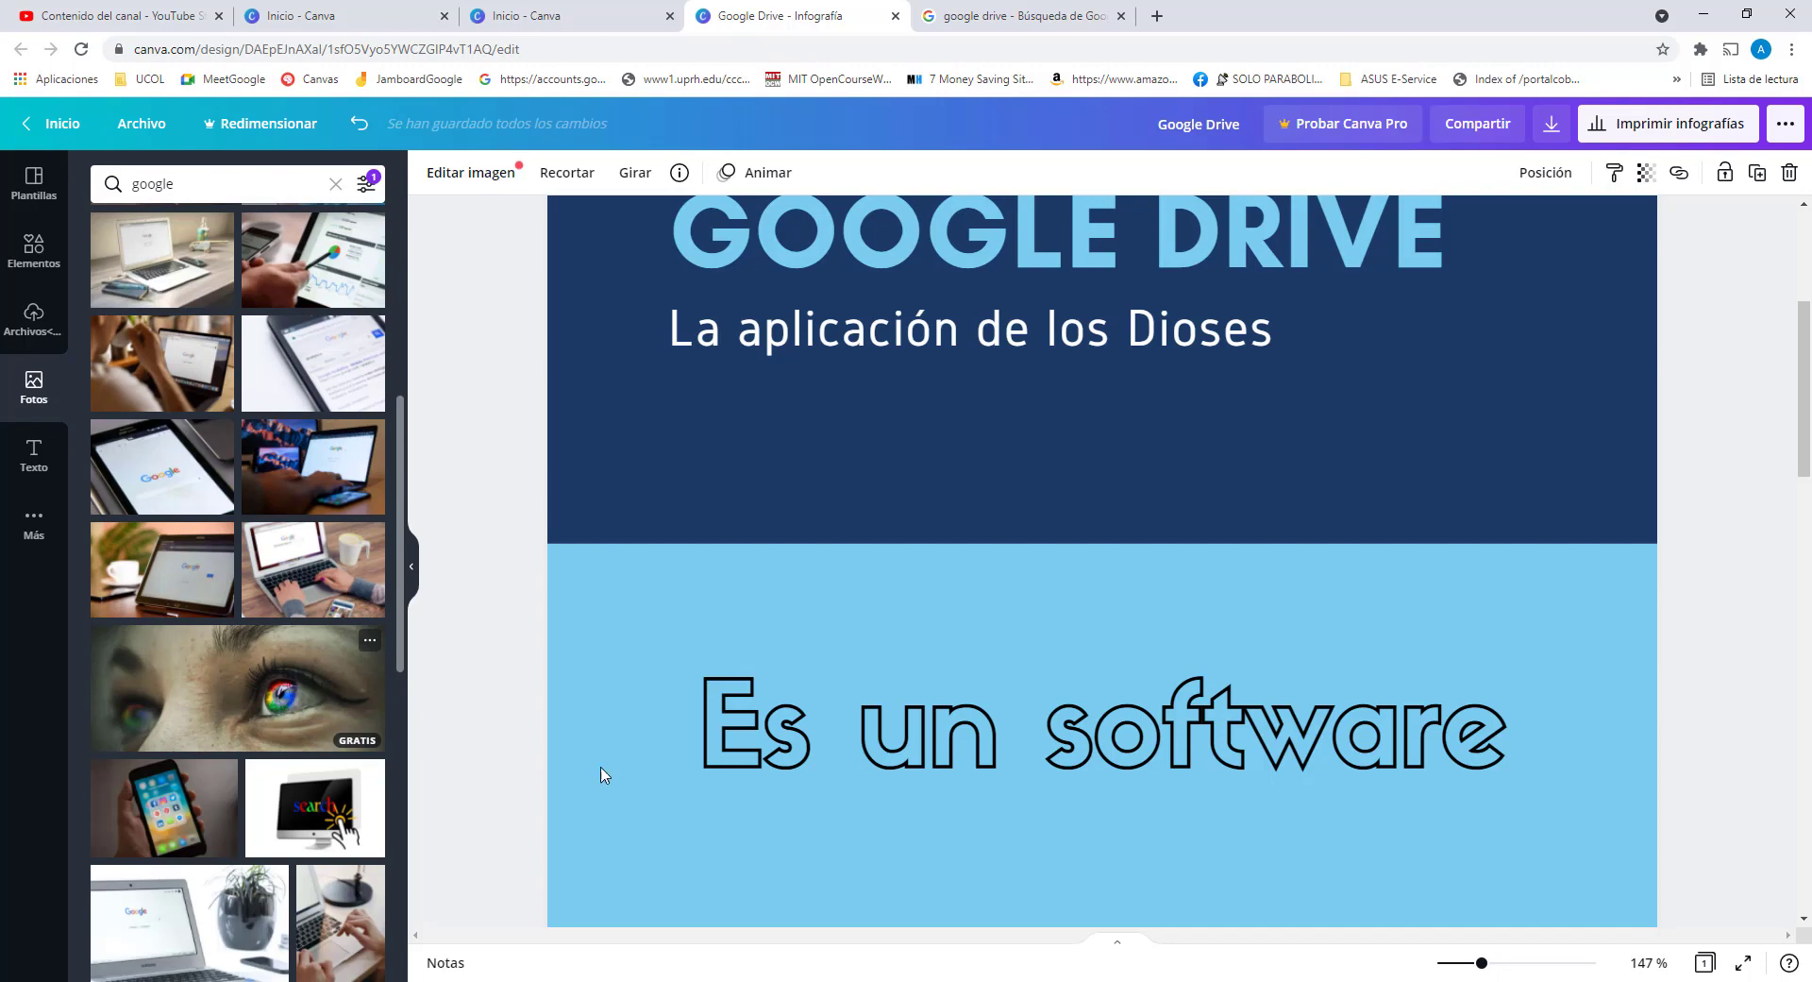
# Move the close-up eye photo over the Smarts section.
pyautogui.scroll(-10, 604, 774)
pyautogui.scroll(5, 1100, 754)
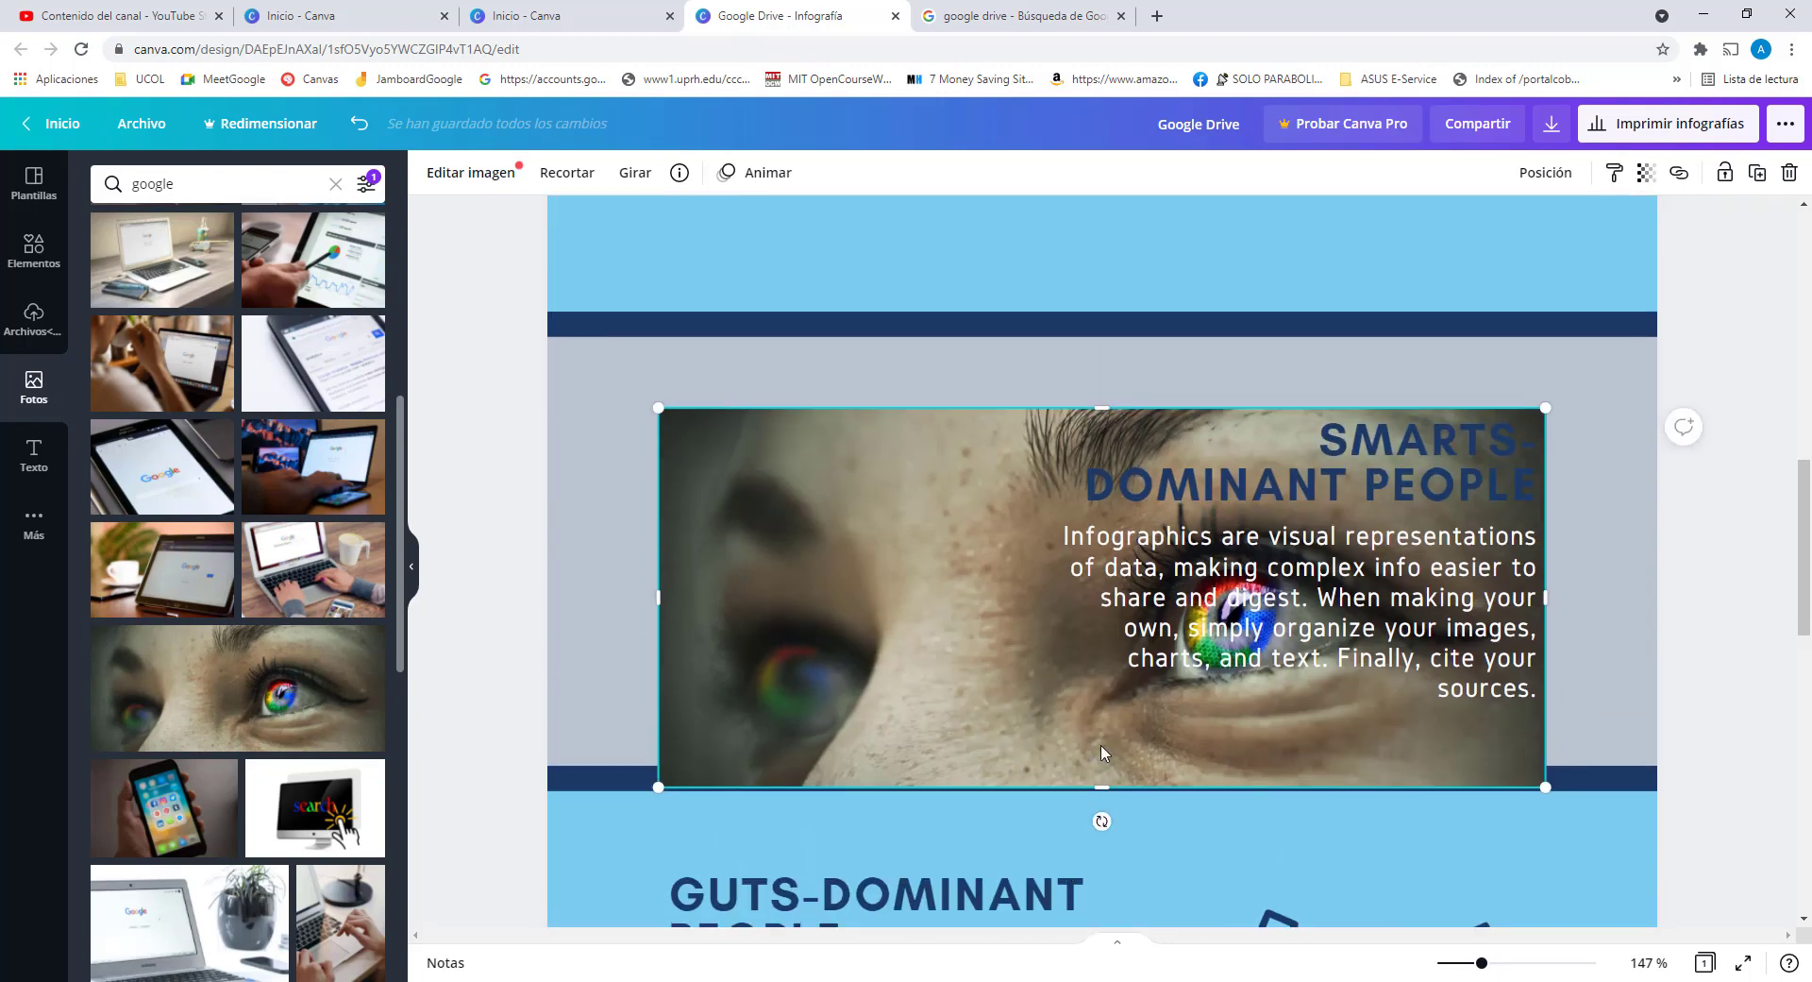
pyautogui.moveTo(937, 704); pyautogui.dragTo(939, 647)
# Replace the SMARTS-DOMINANT PEOPLE heading with 'NOS PERMITE ALMACENAR INFORMACION'.
pyautogui.click(1372, 467)
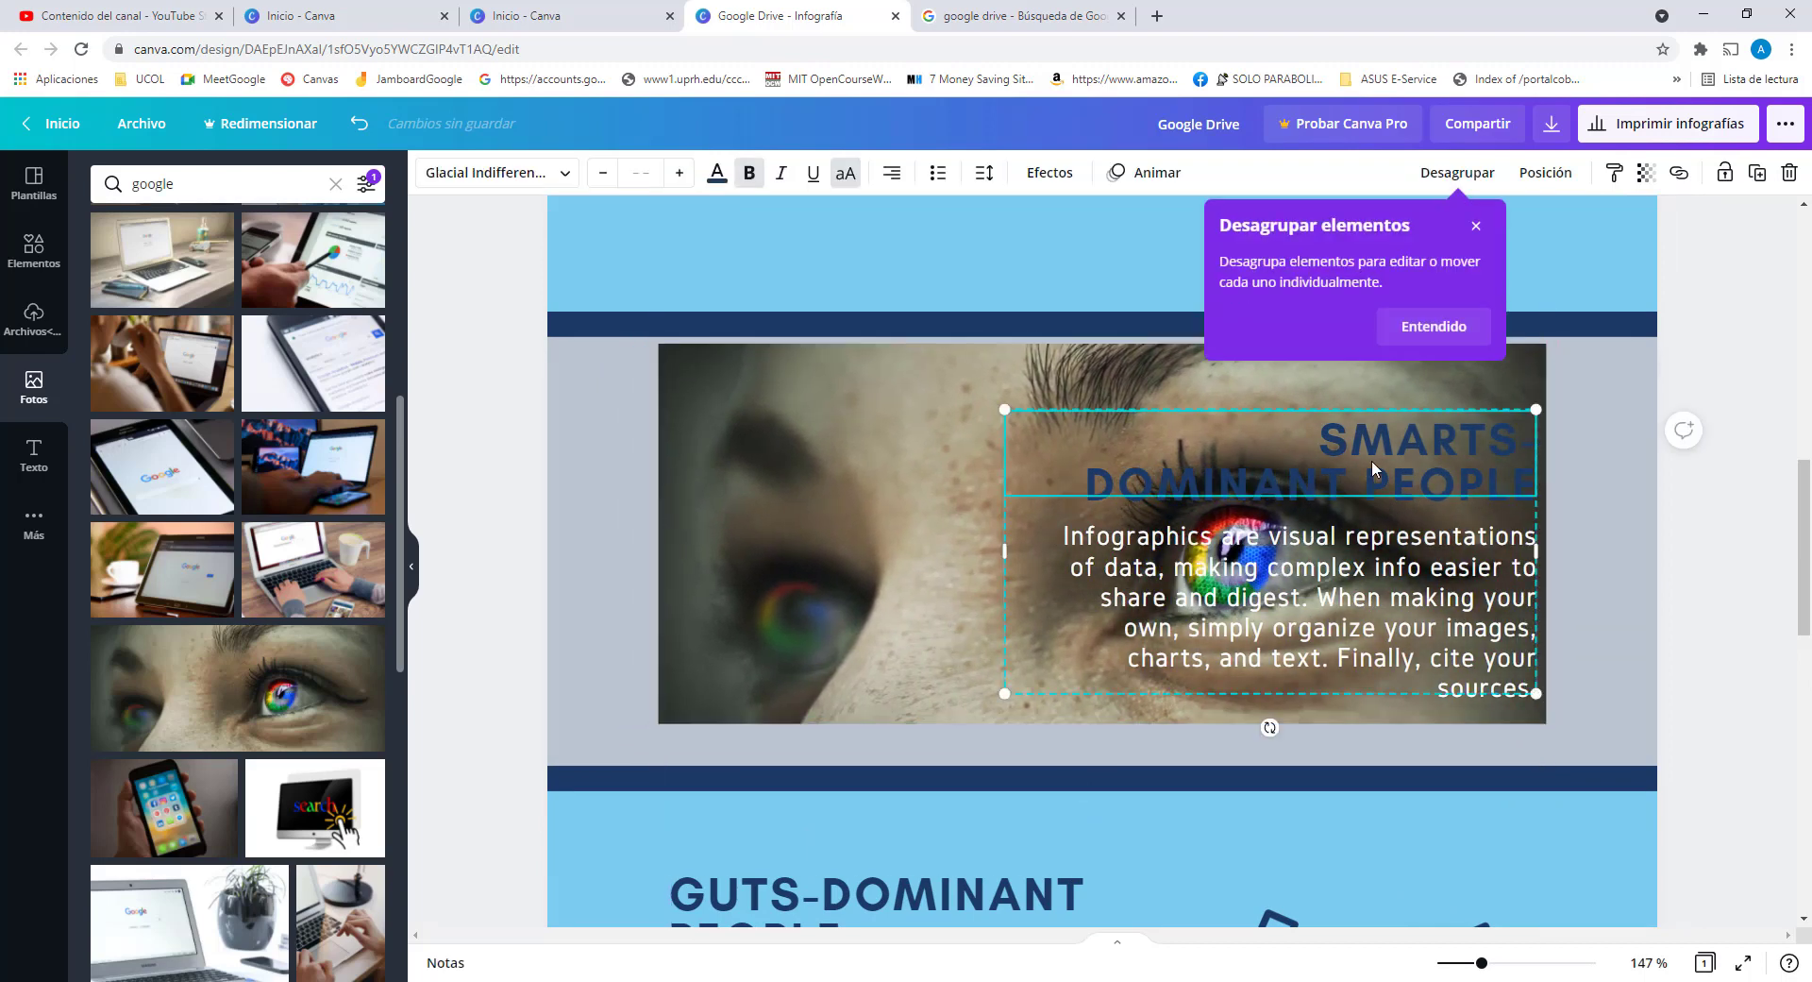
pyautogui.click(1372, 467)
pyautogui.doubleClick(1372, 467)
pyautogui.click(1330, 439)
pyautogui.moveTo(1330, 439); pyautogui.dragTo(1522, 482)
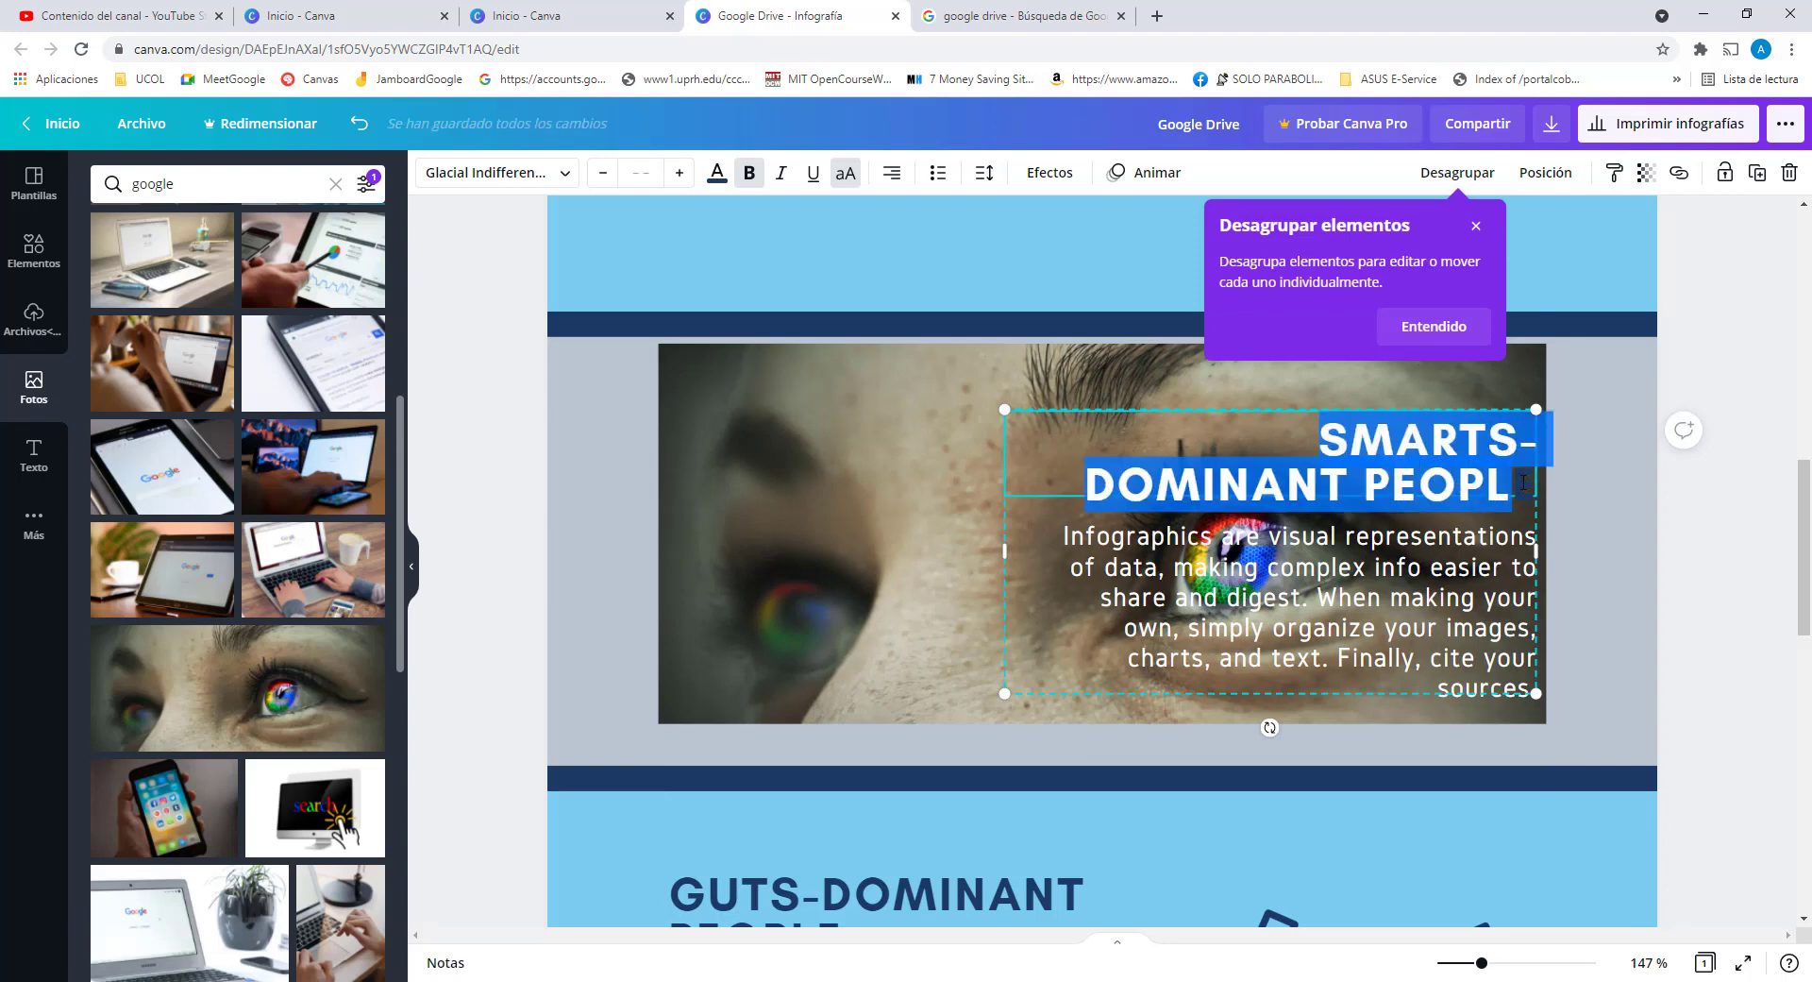
pyautogui.write('NOS PERMITE AL')
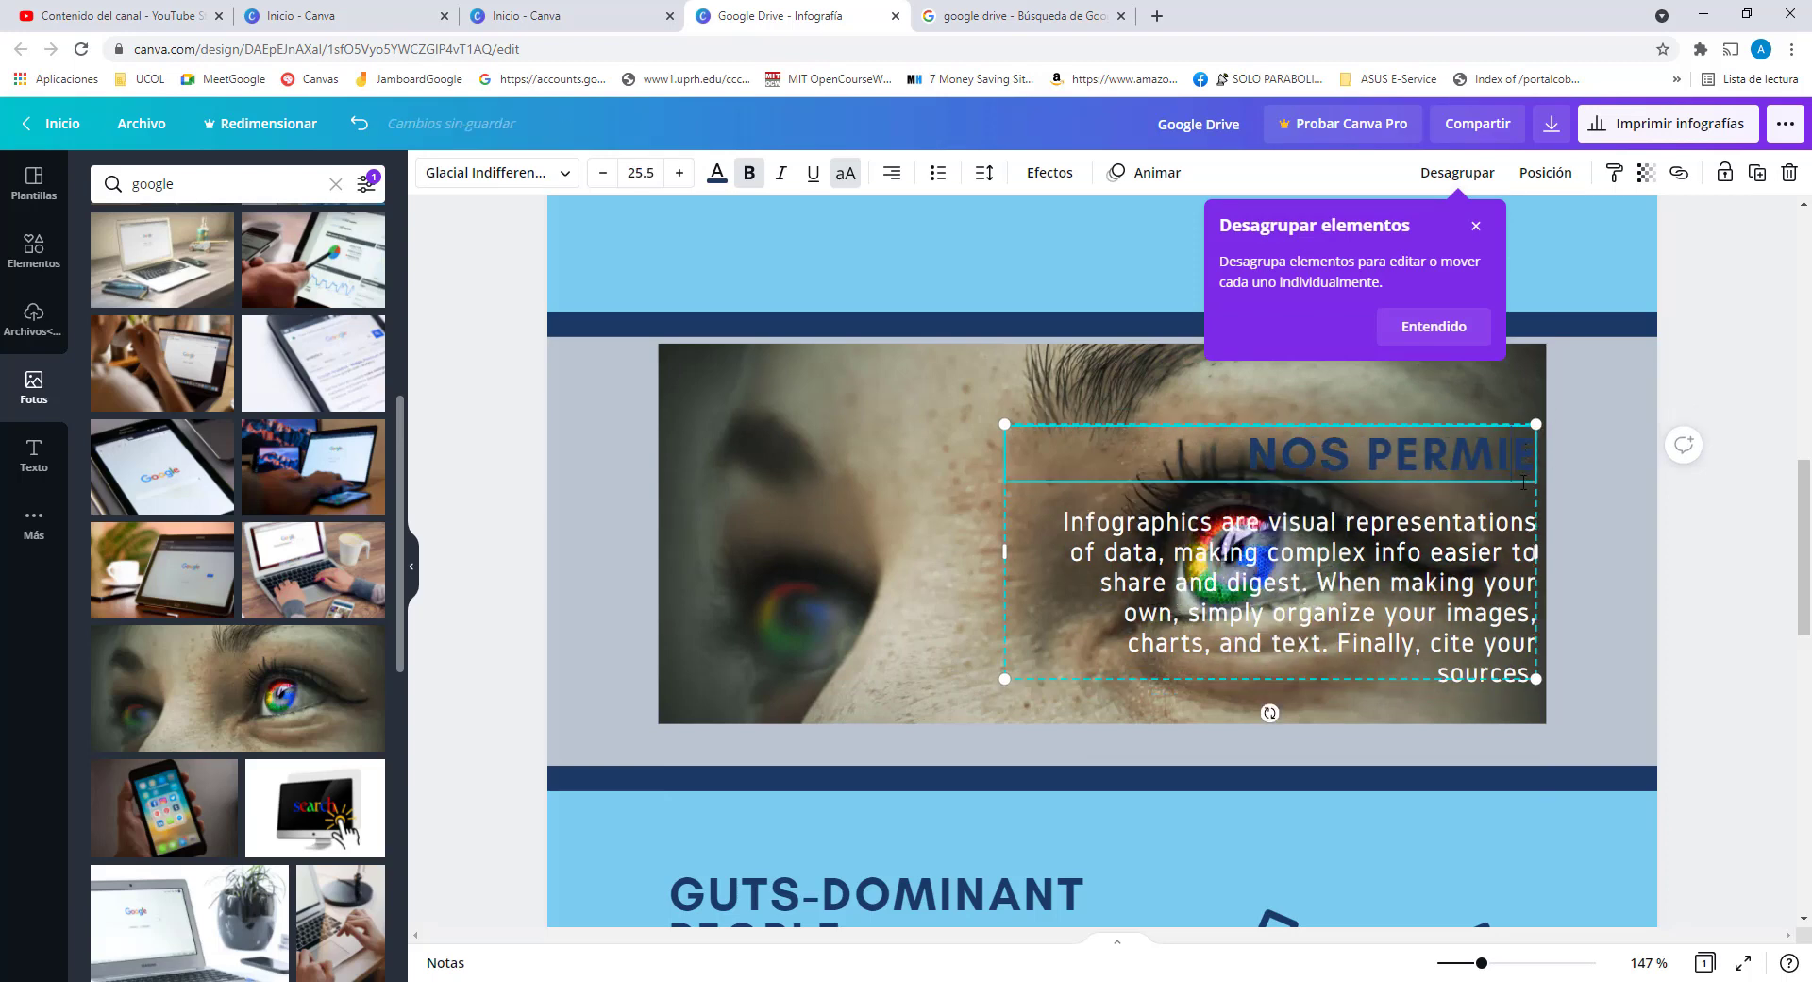
pyautogui.write('MACENAR INFORMACIO')
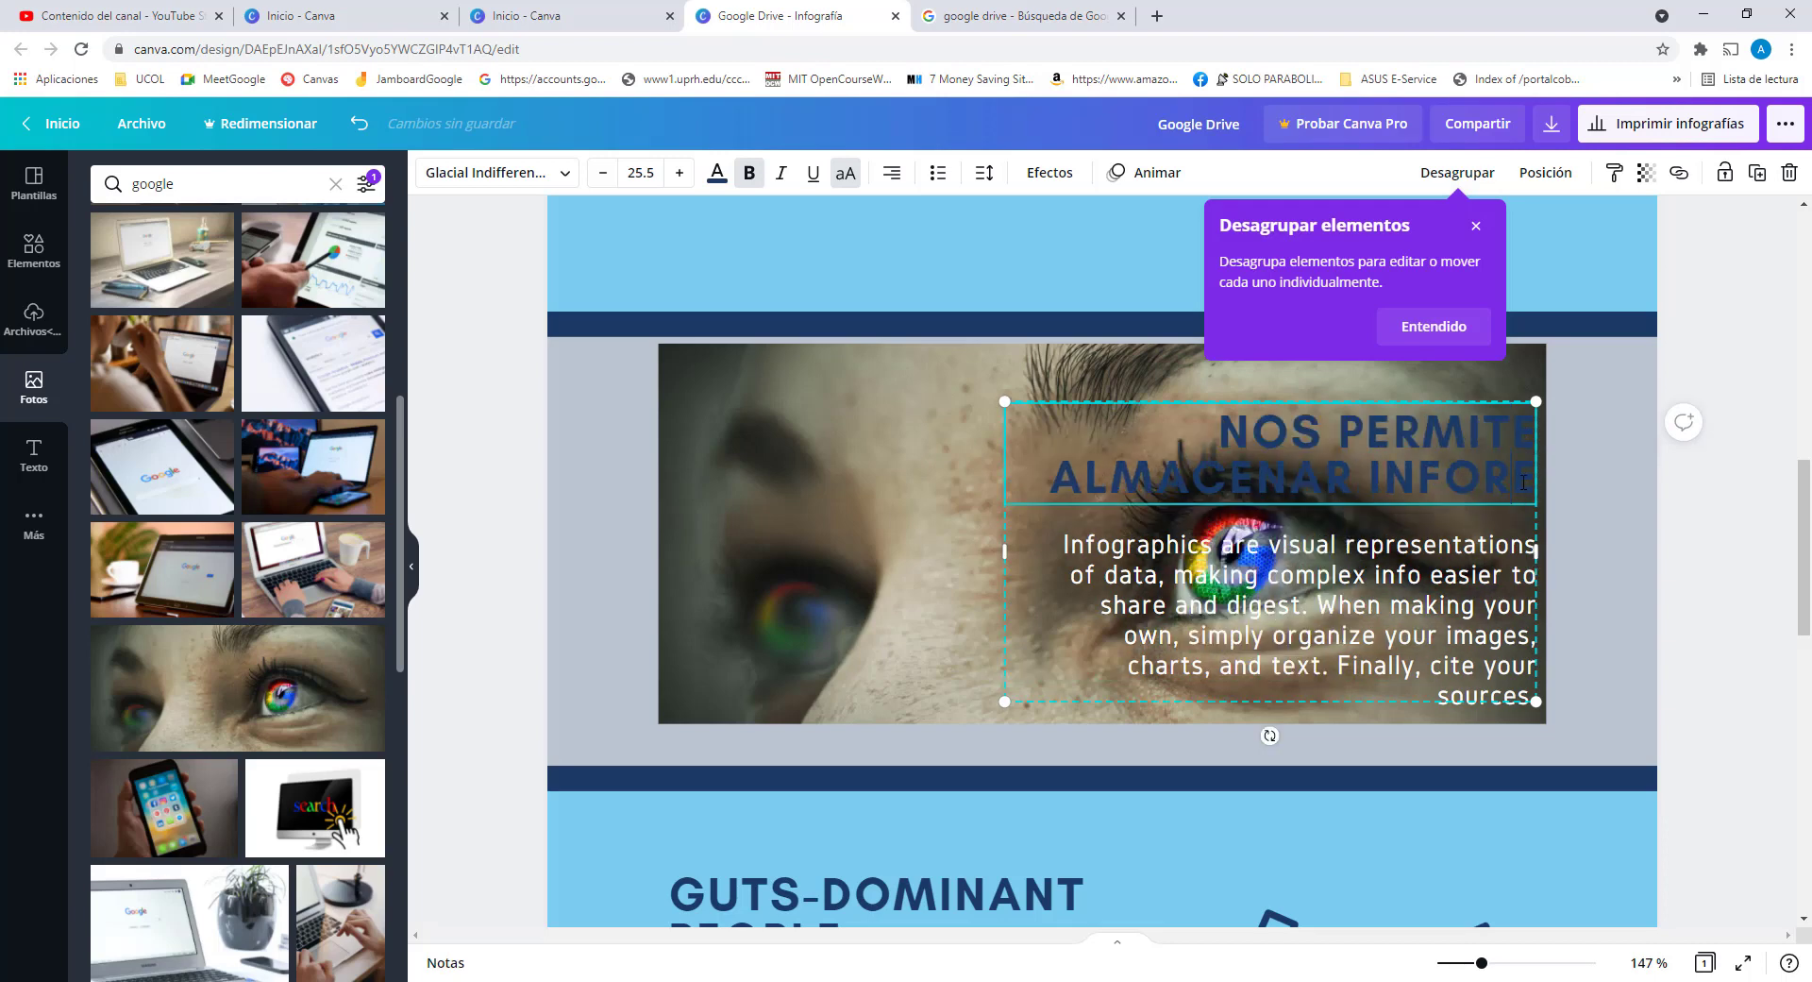
pyautogui.write('NE')
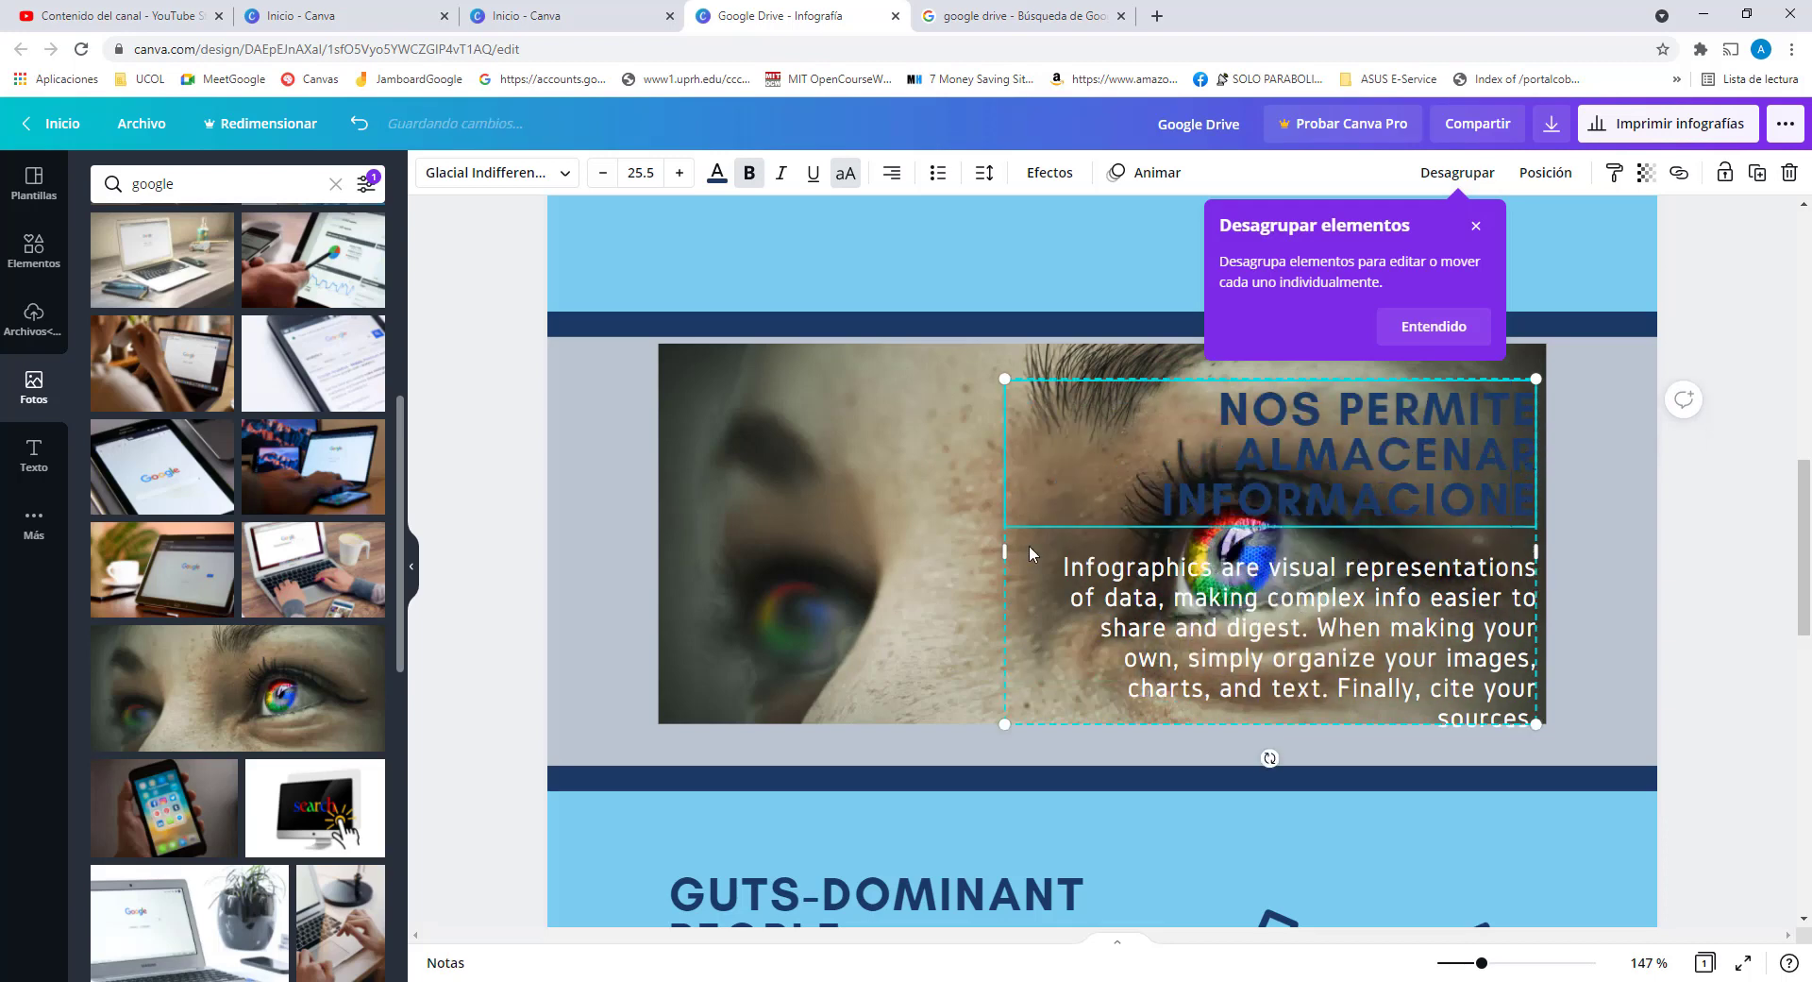
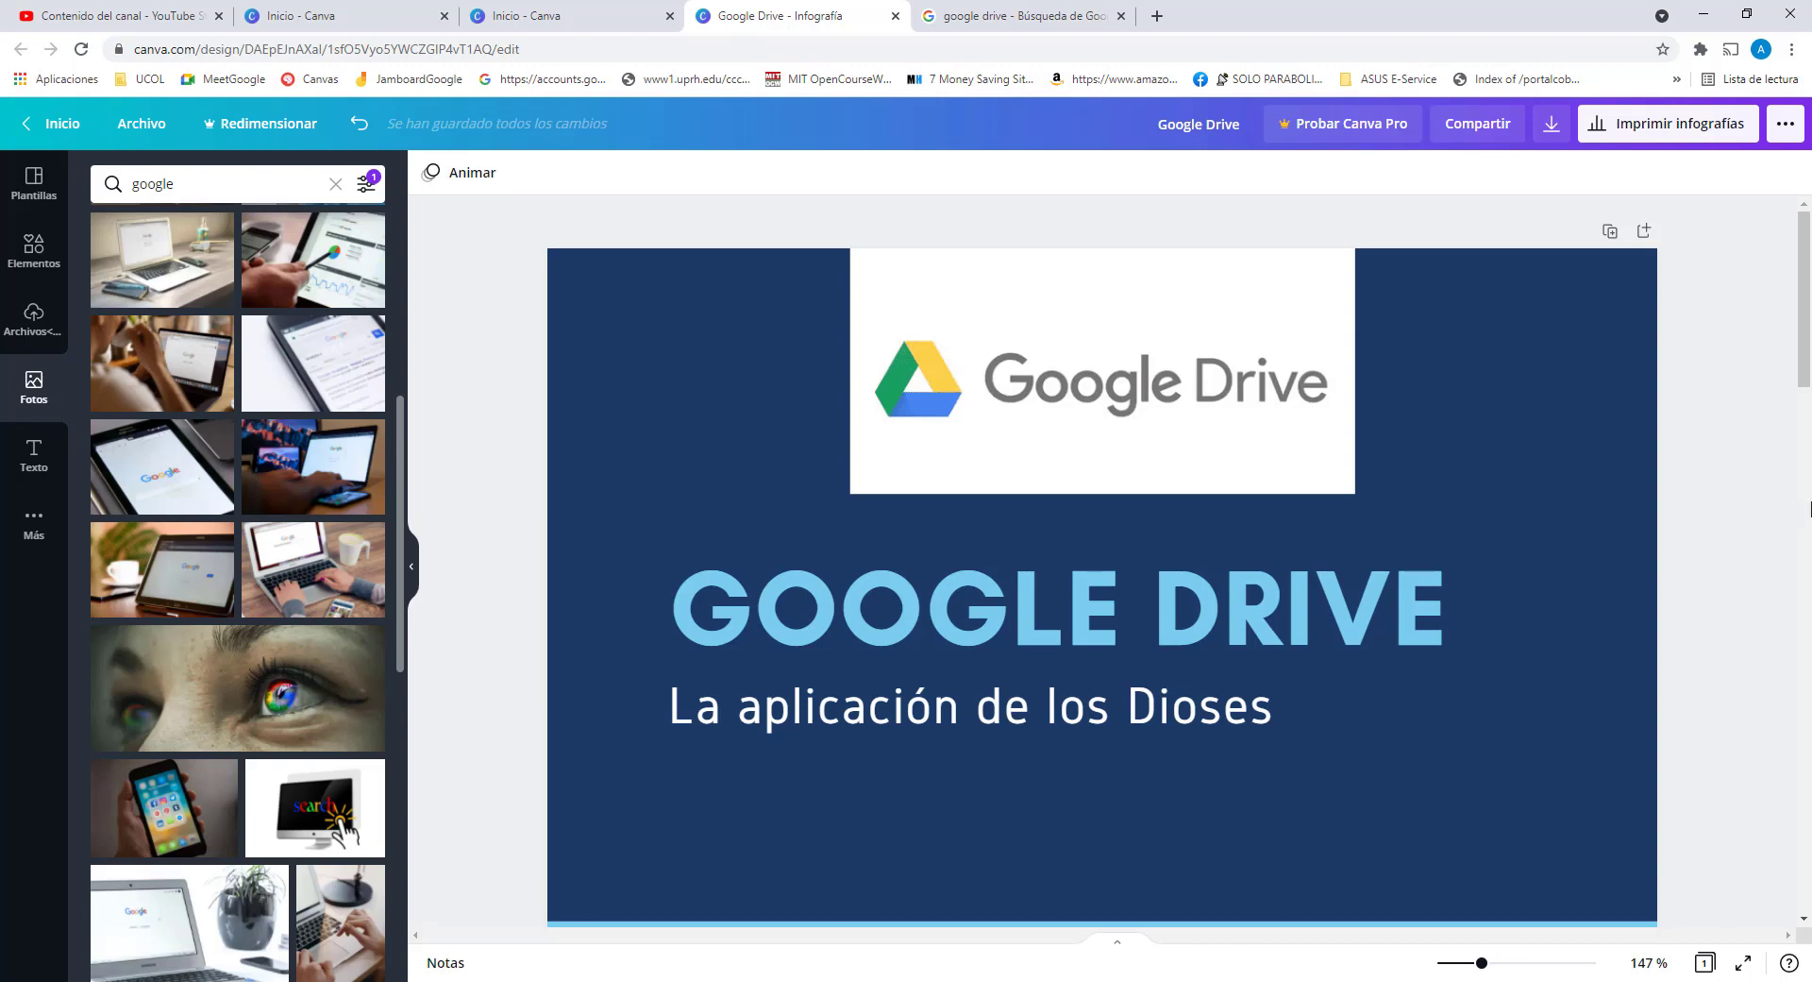
pyautogui.scroll(-10, 1536, 510)
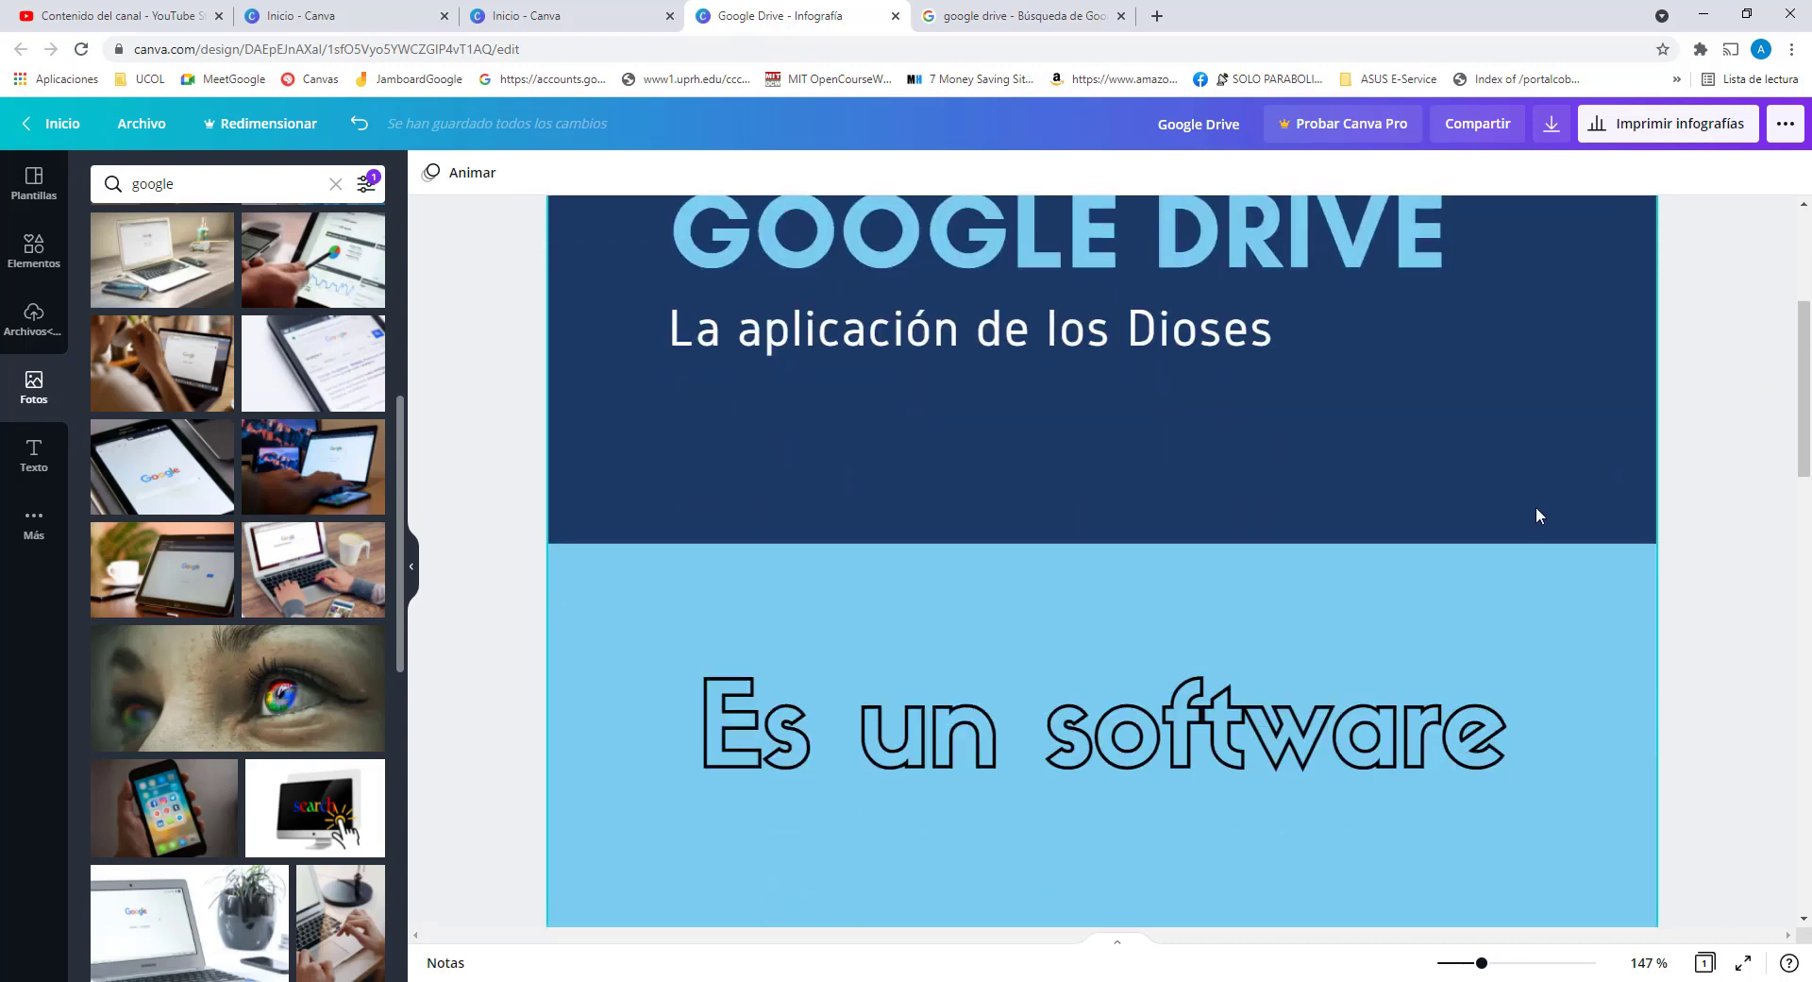
pyautogui.scroll(5, 1537, 510)
pyautogui.scroll(-4, 1536, 509)
pyautogui.scroll(-15, 1539, 514)
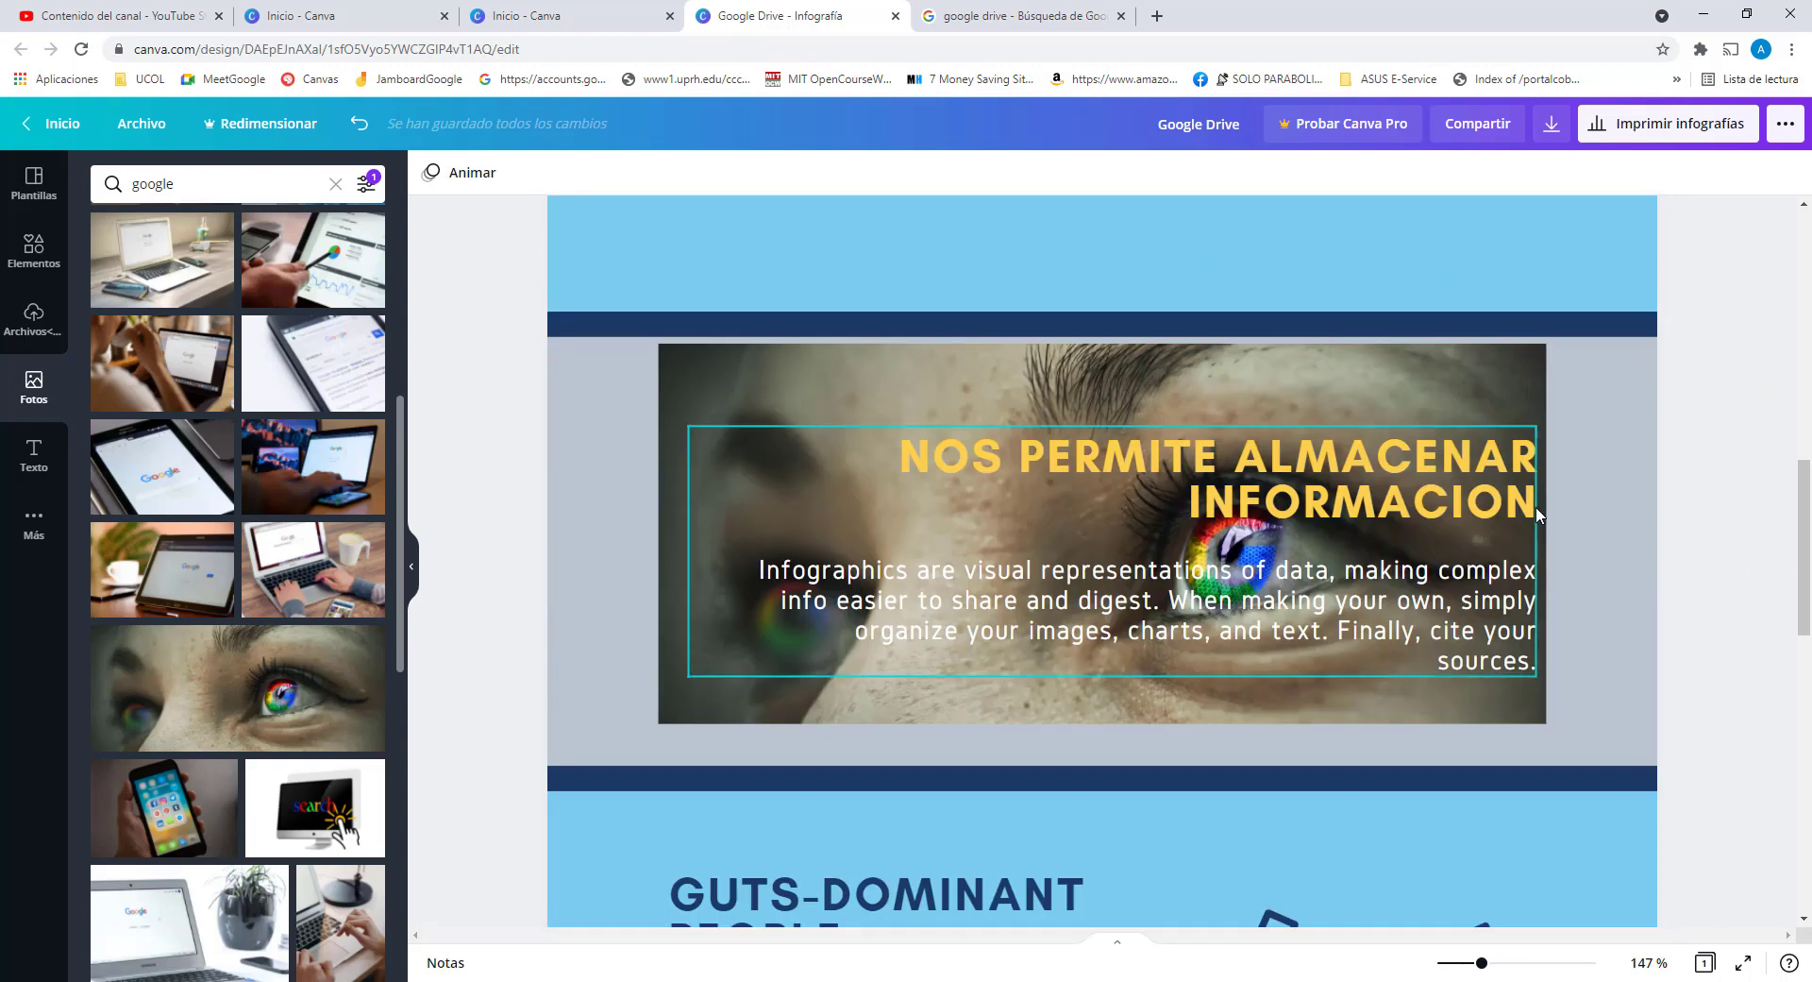
pyautogui.scroll(20, 1538, 514)
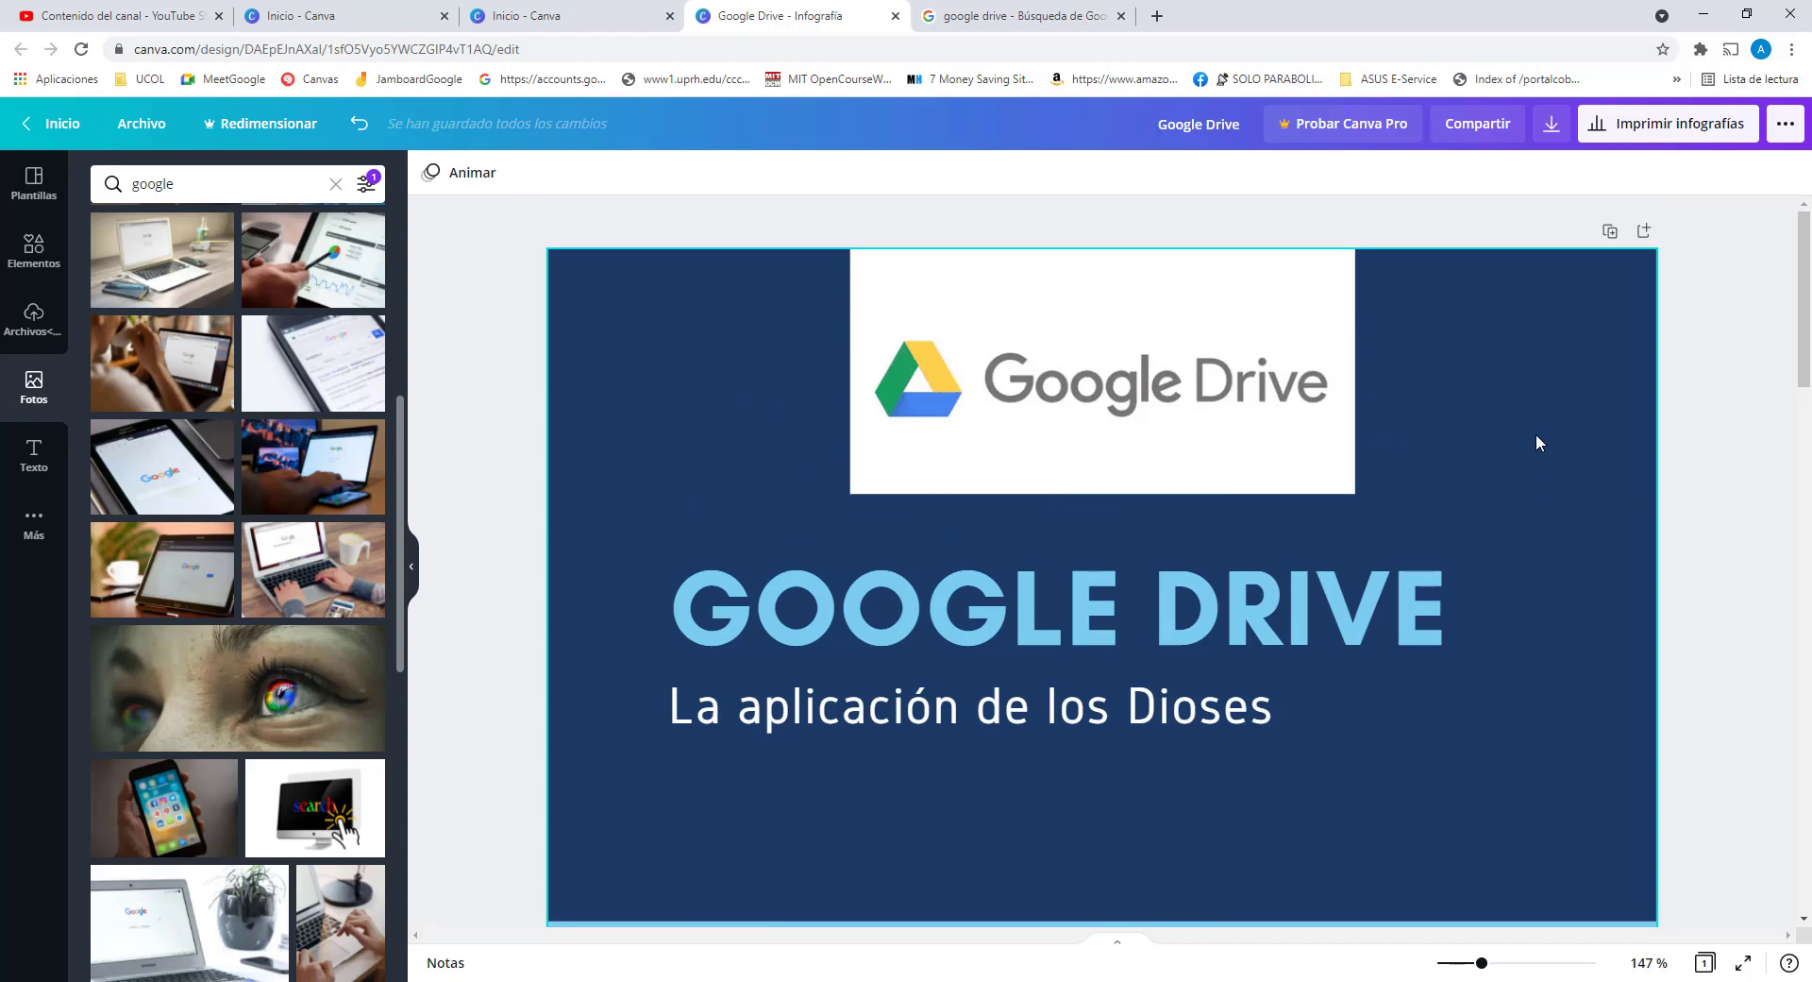
# Download the Google Drive infographic as a 'PDF para impresión' file and close the share popup.
pyautogui.click(1551, 125)
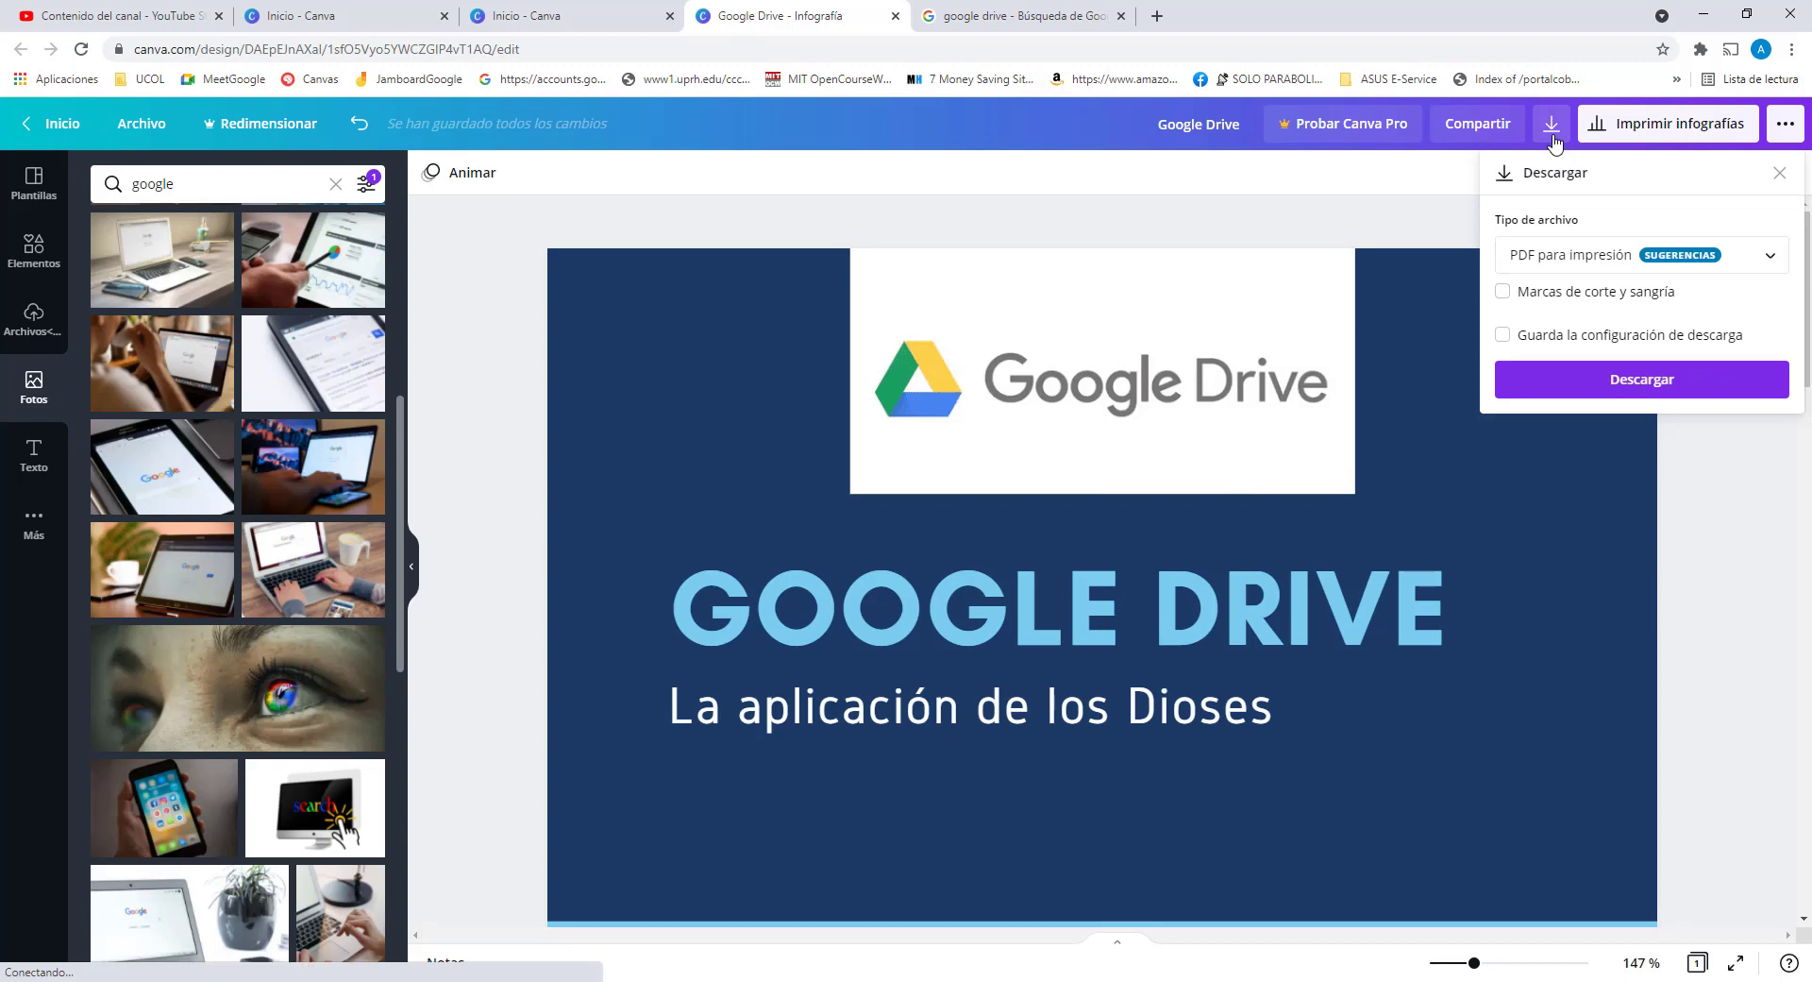
pyautogui.click(1562, 263)
pyautogui.click(1566, 336)
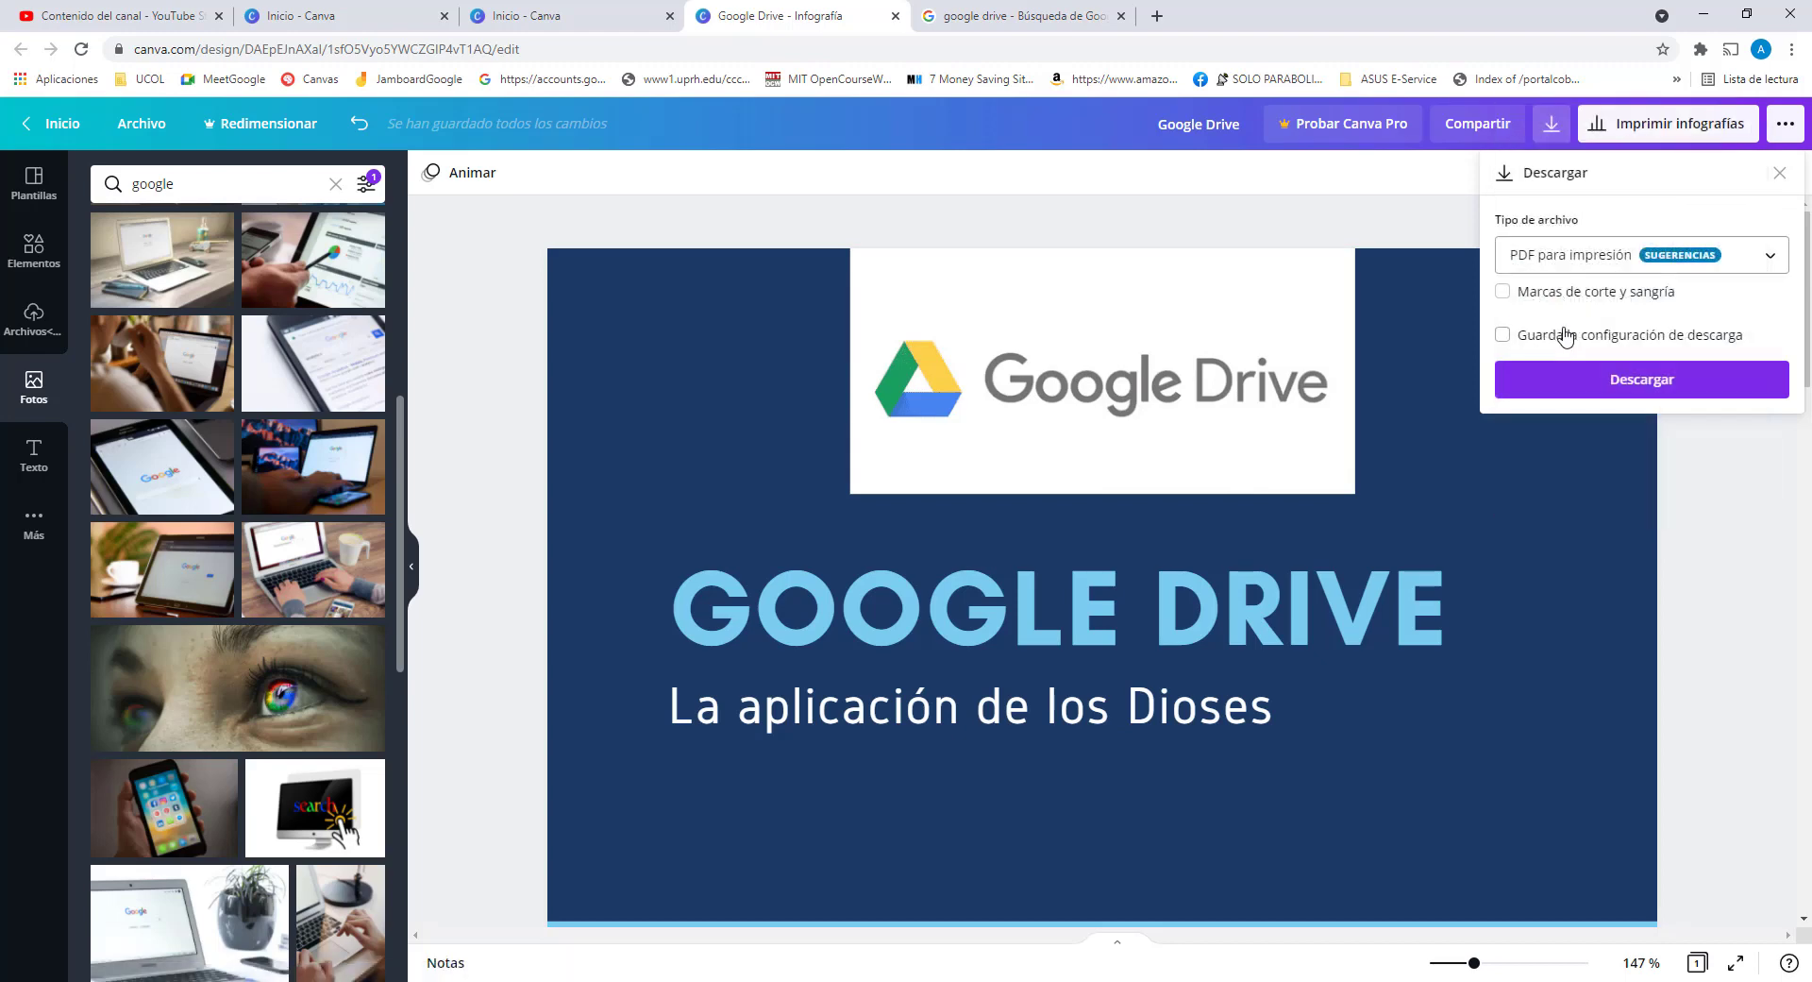
pyautogui.click(1653, 382)
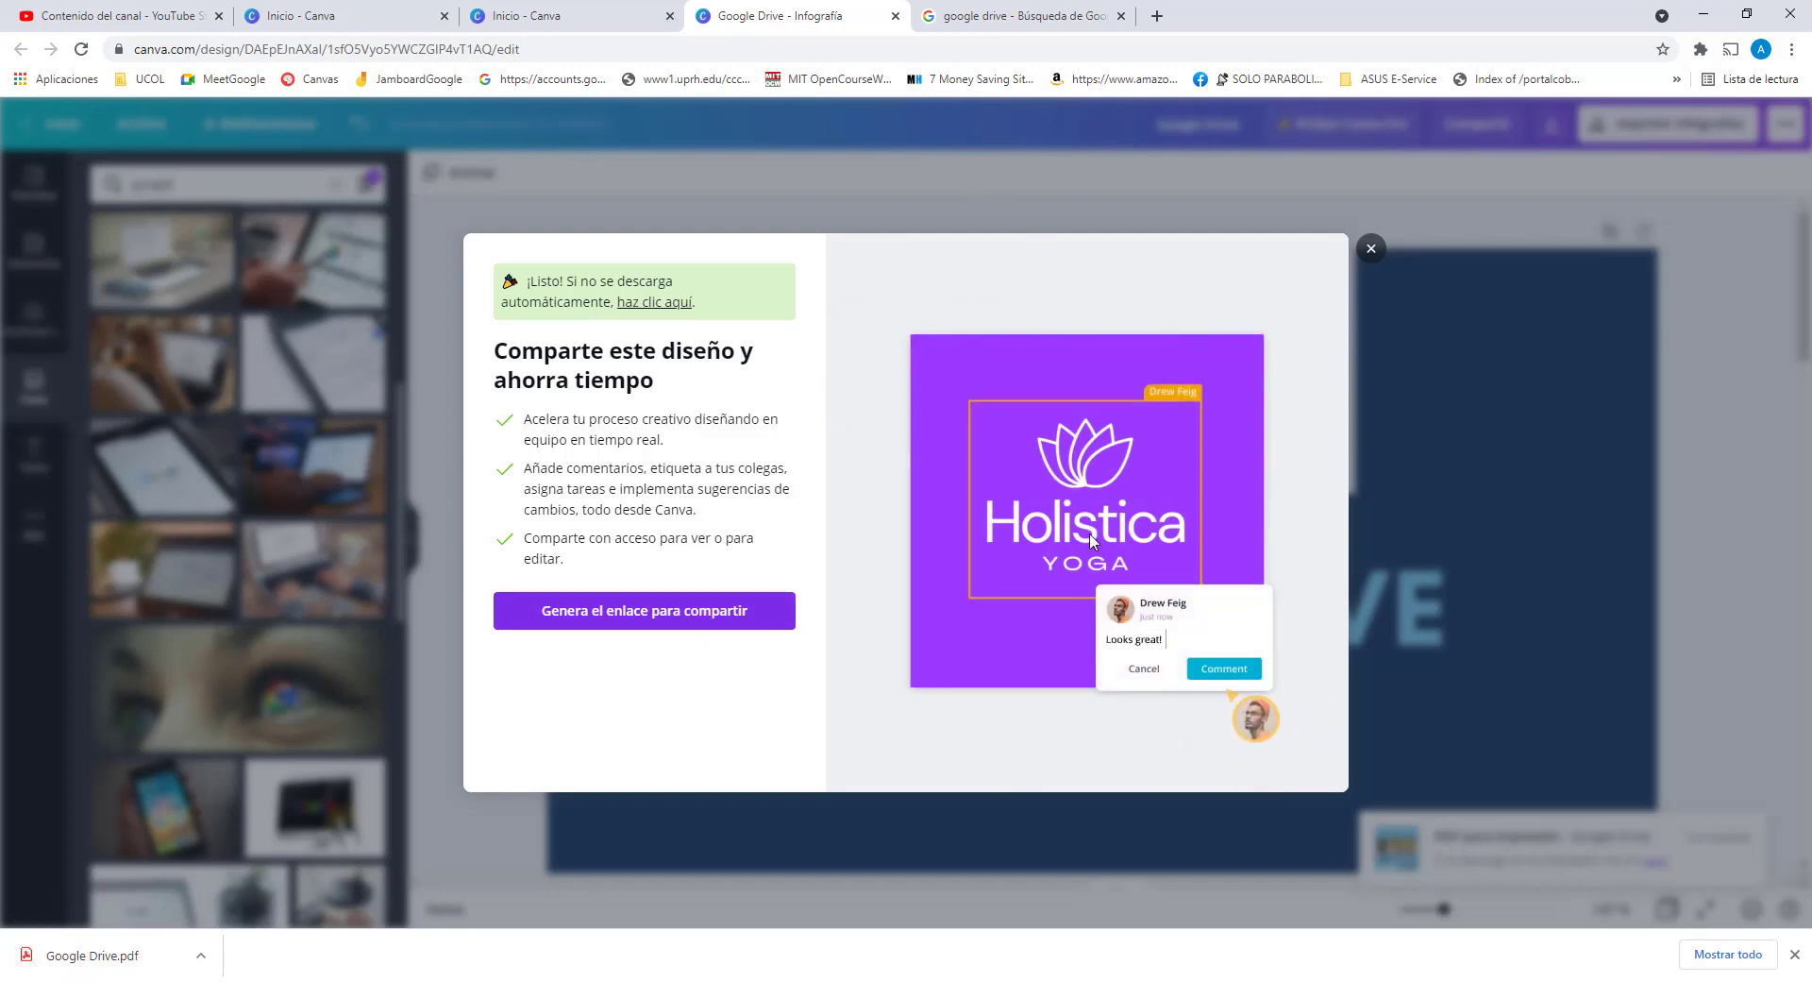
pyautogui.click(1371, 250)
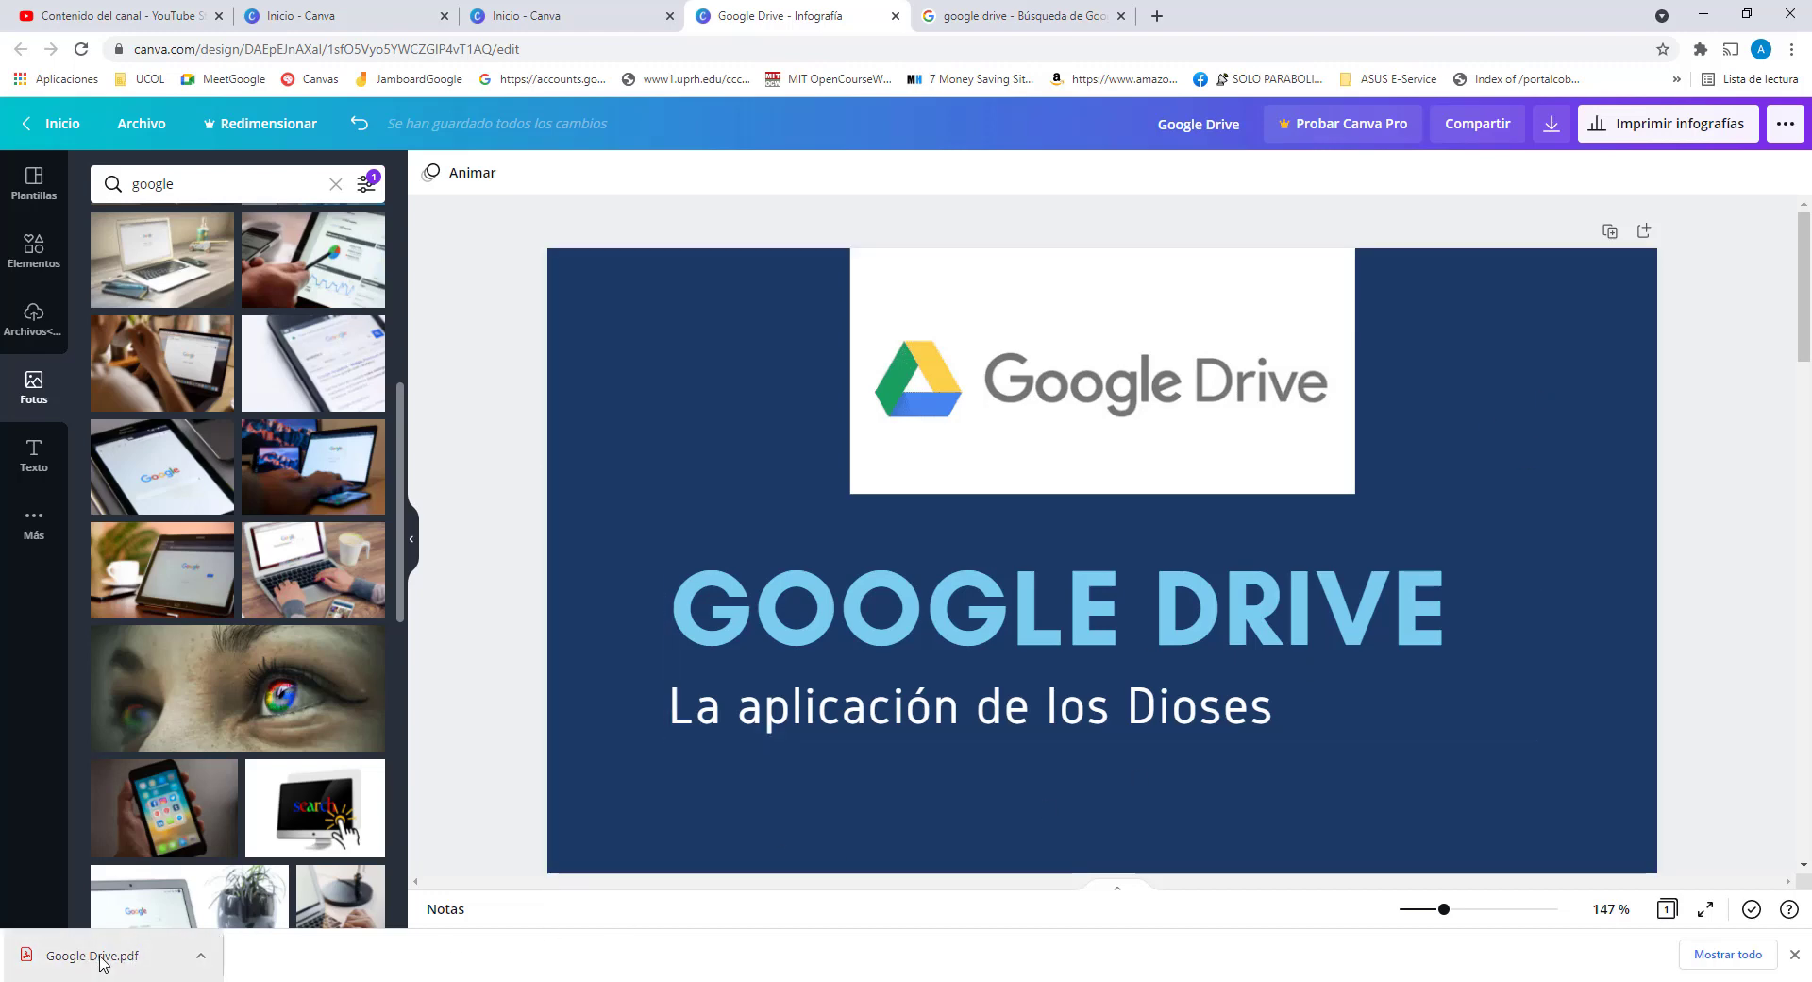
pyautogui.click(104, 959)
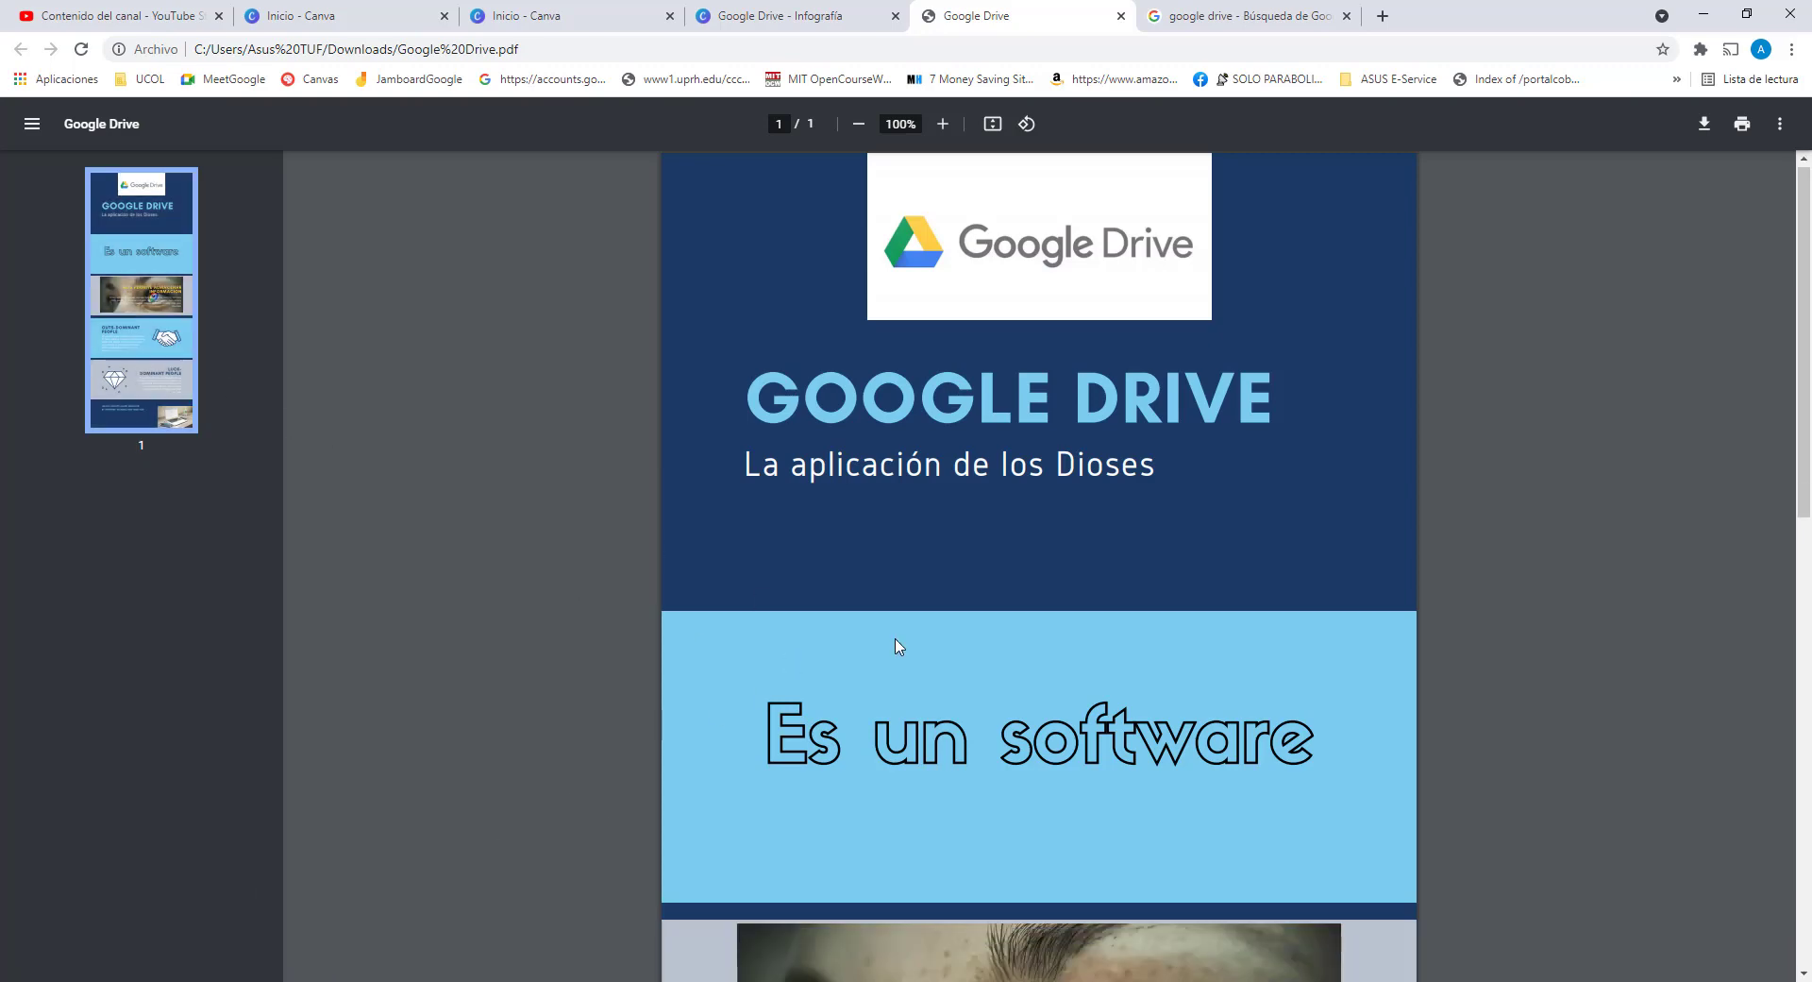
pyautogui.scroll(-4, 897, 651)
pyautogui.scroll(-7, 896, 645)
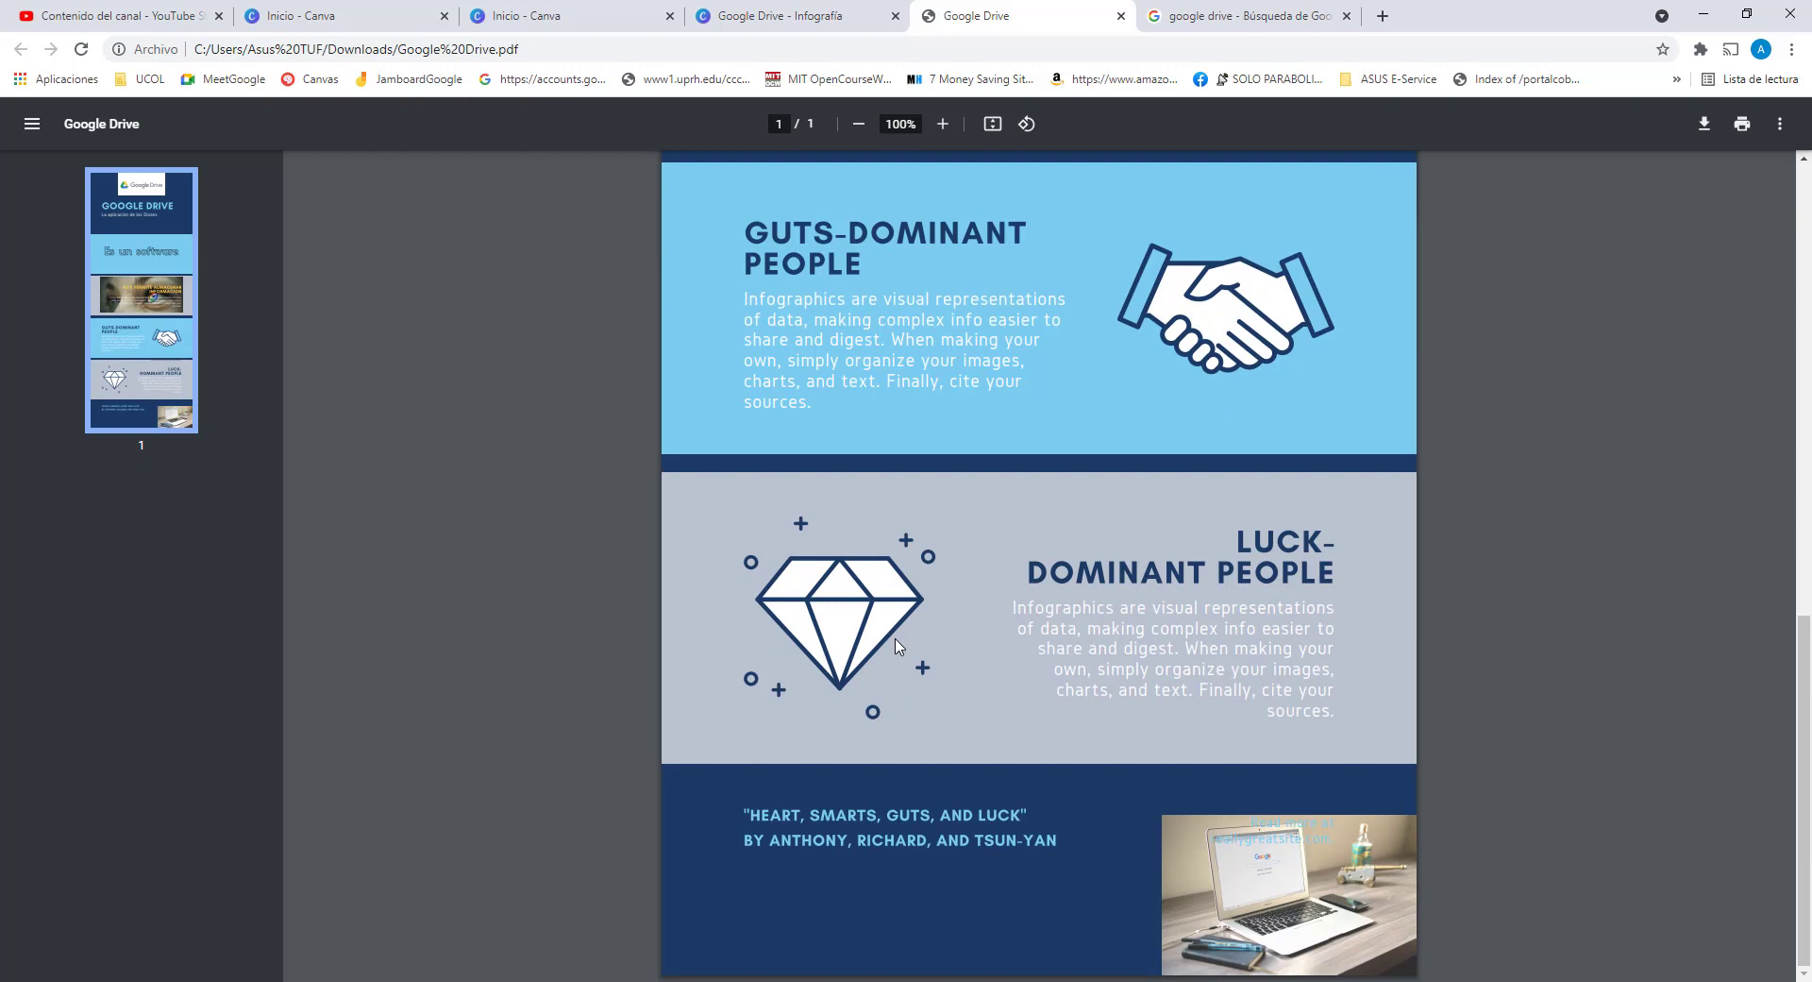
pyautogui.scroll(11, 1122, 721)
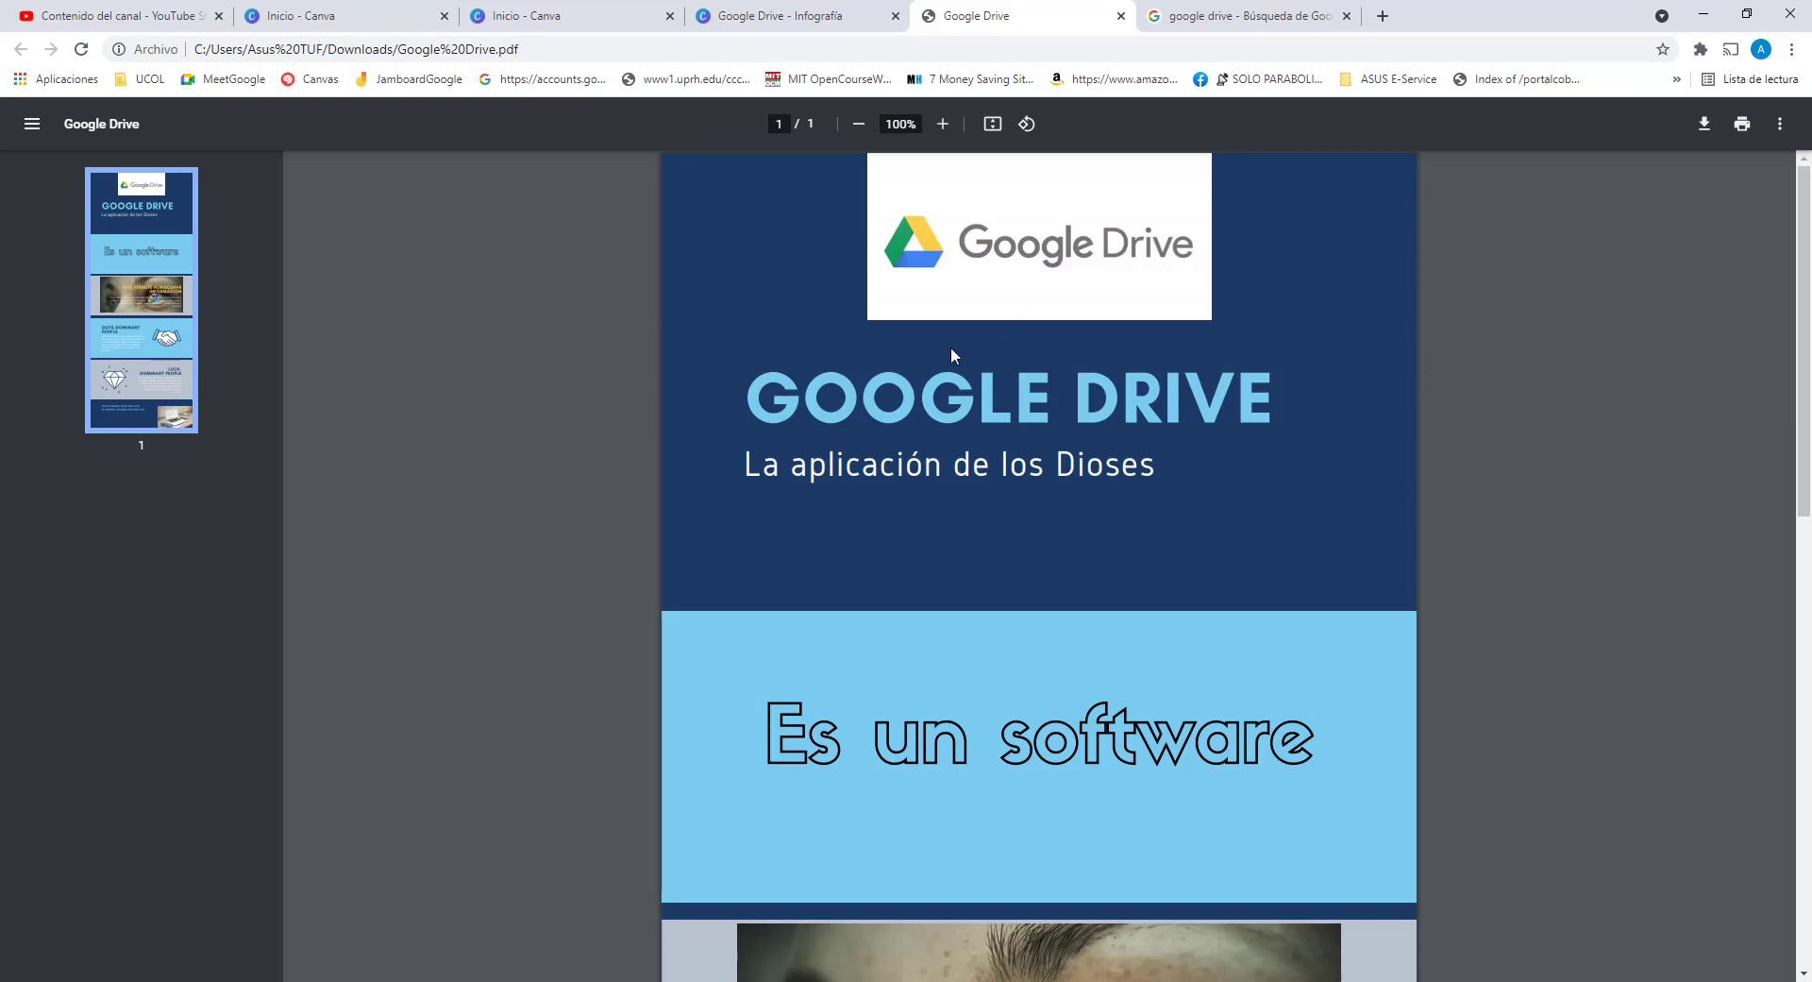
pyautogui.scroll(-10, 954, 356)
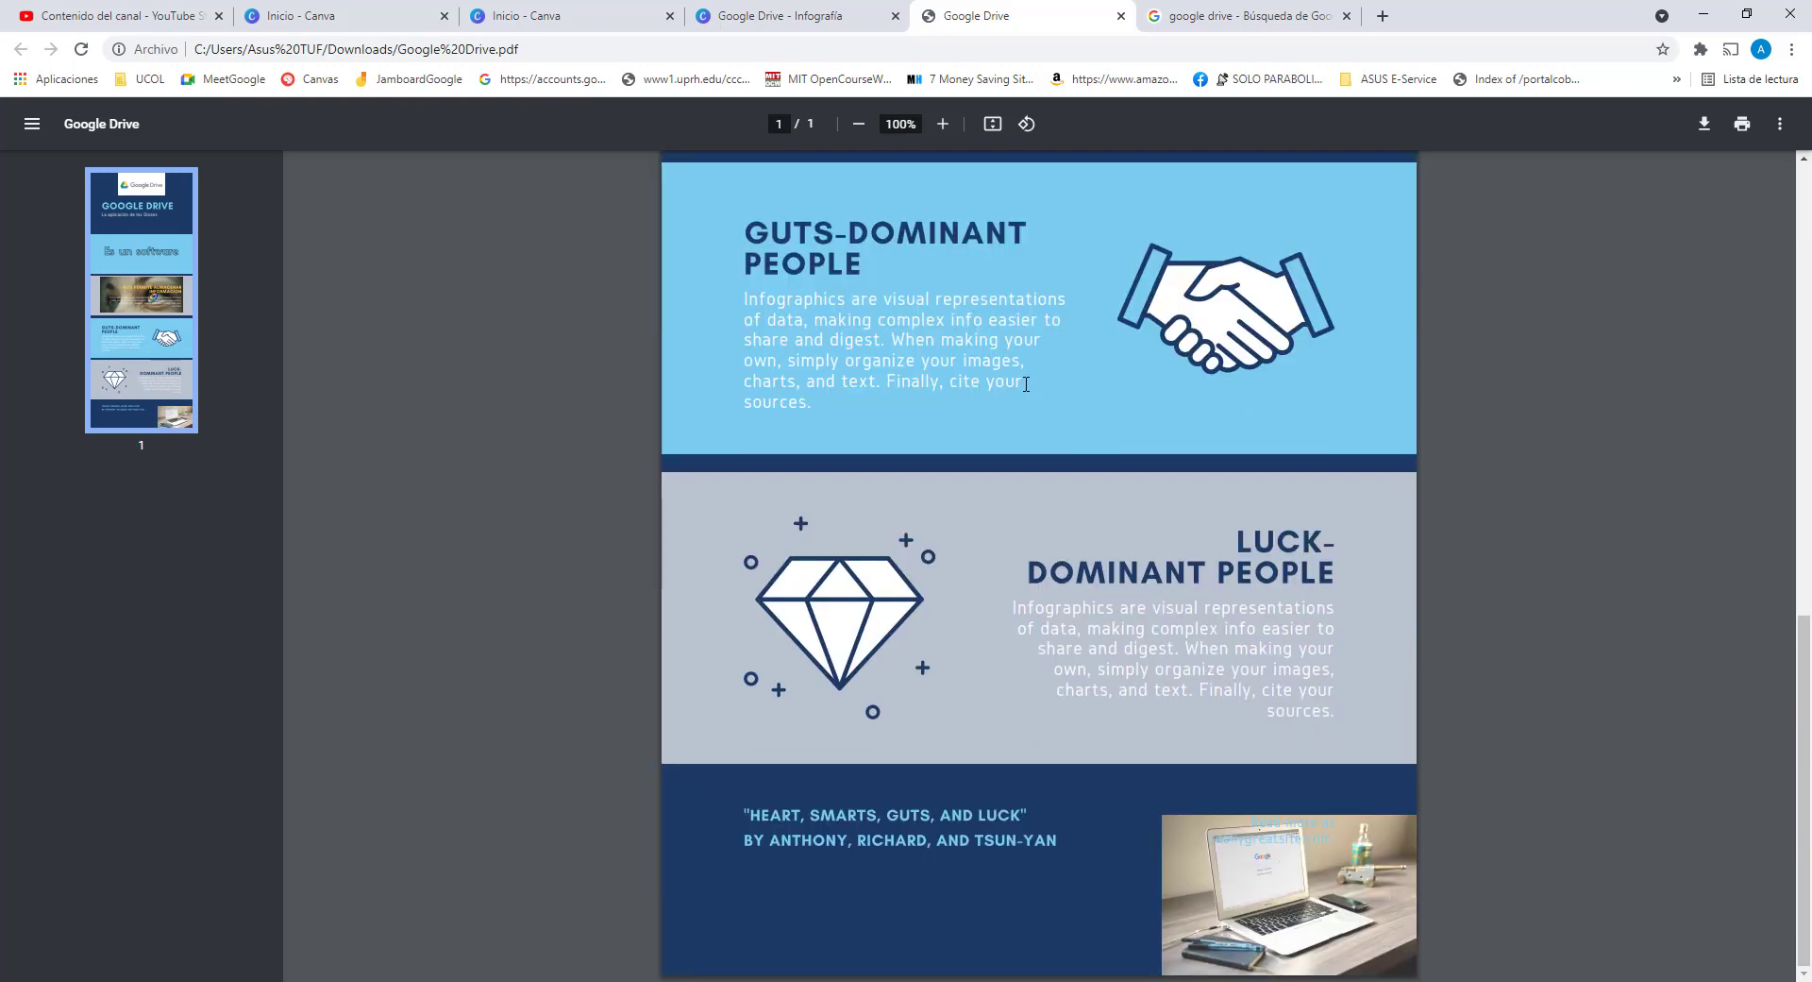
pyautogui.middleClick(1026, 13)
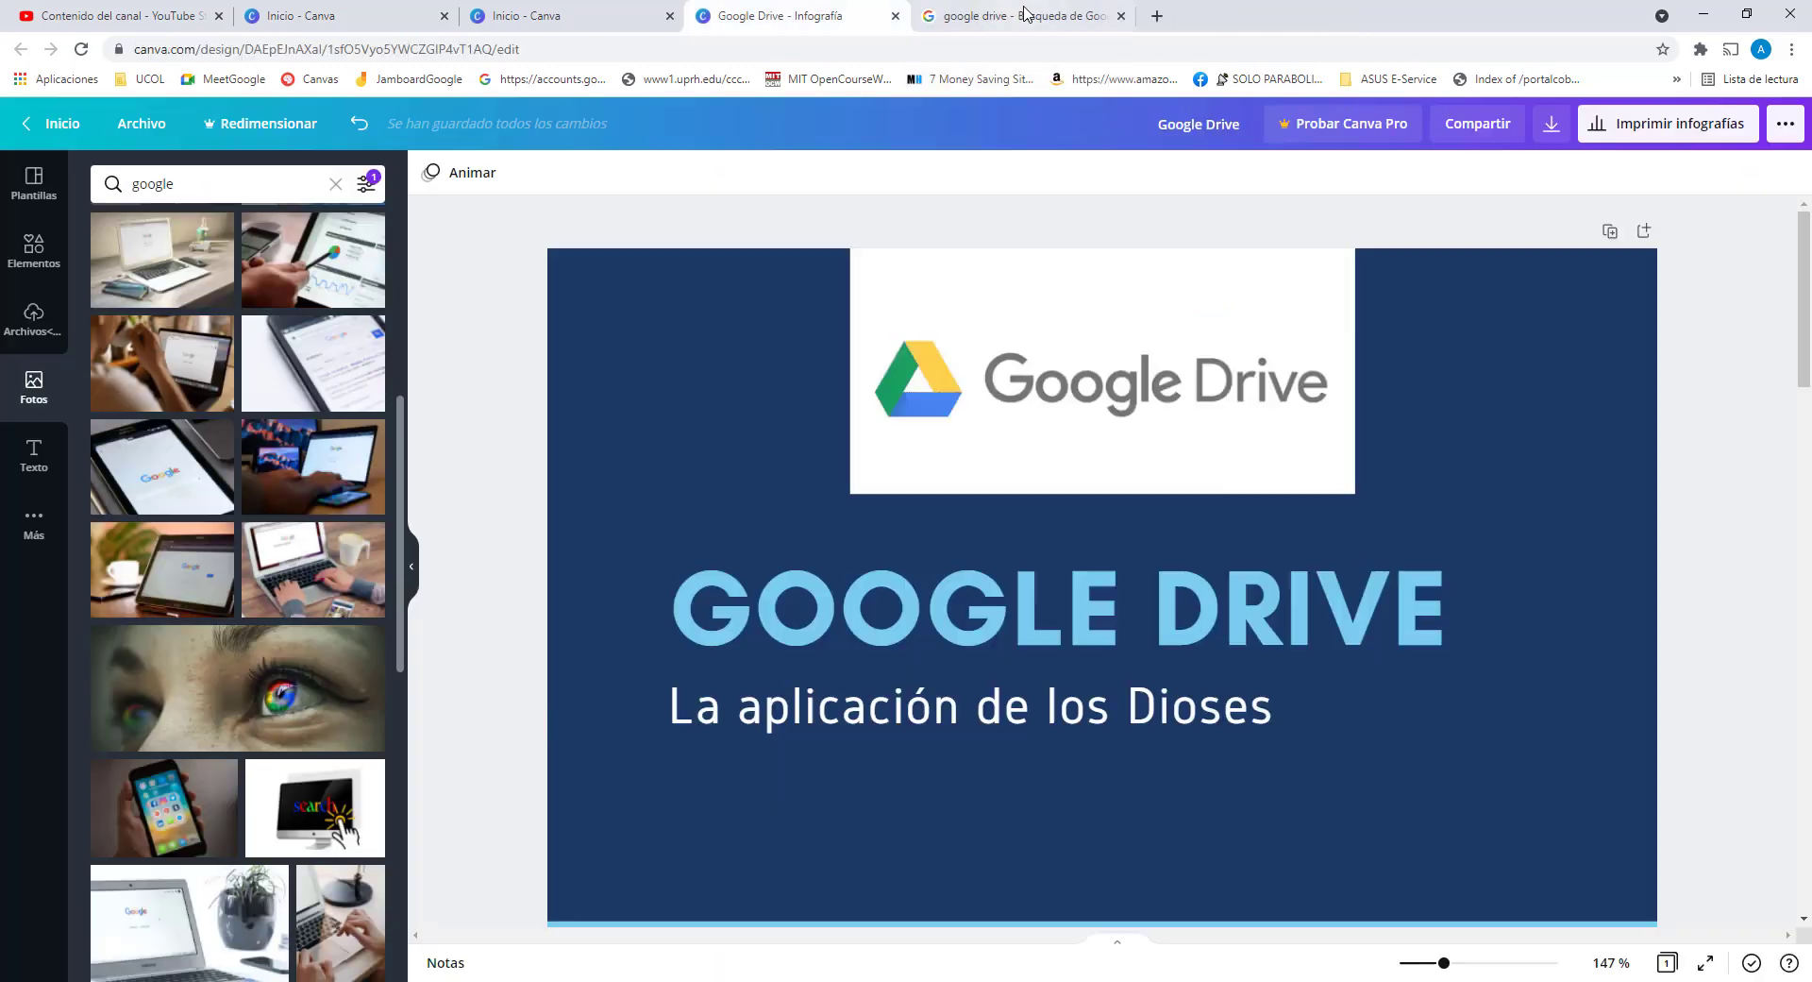
# Close the Google search tab and create a blank 1080 × 1080 Instagram post from Canva's home page.
pyautogui.middleClick(1026, 13)
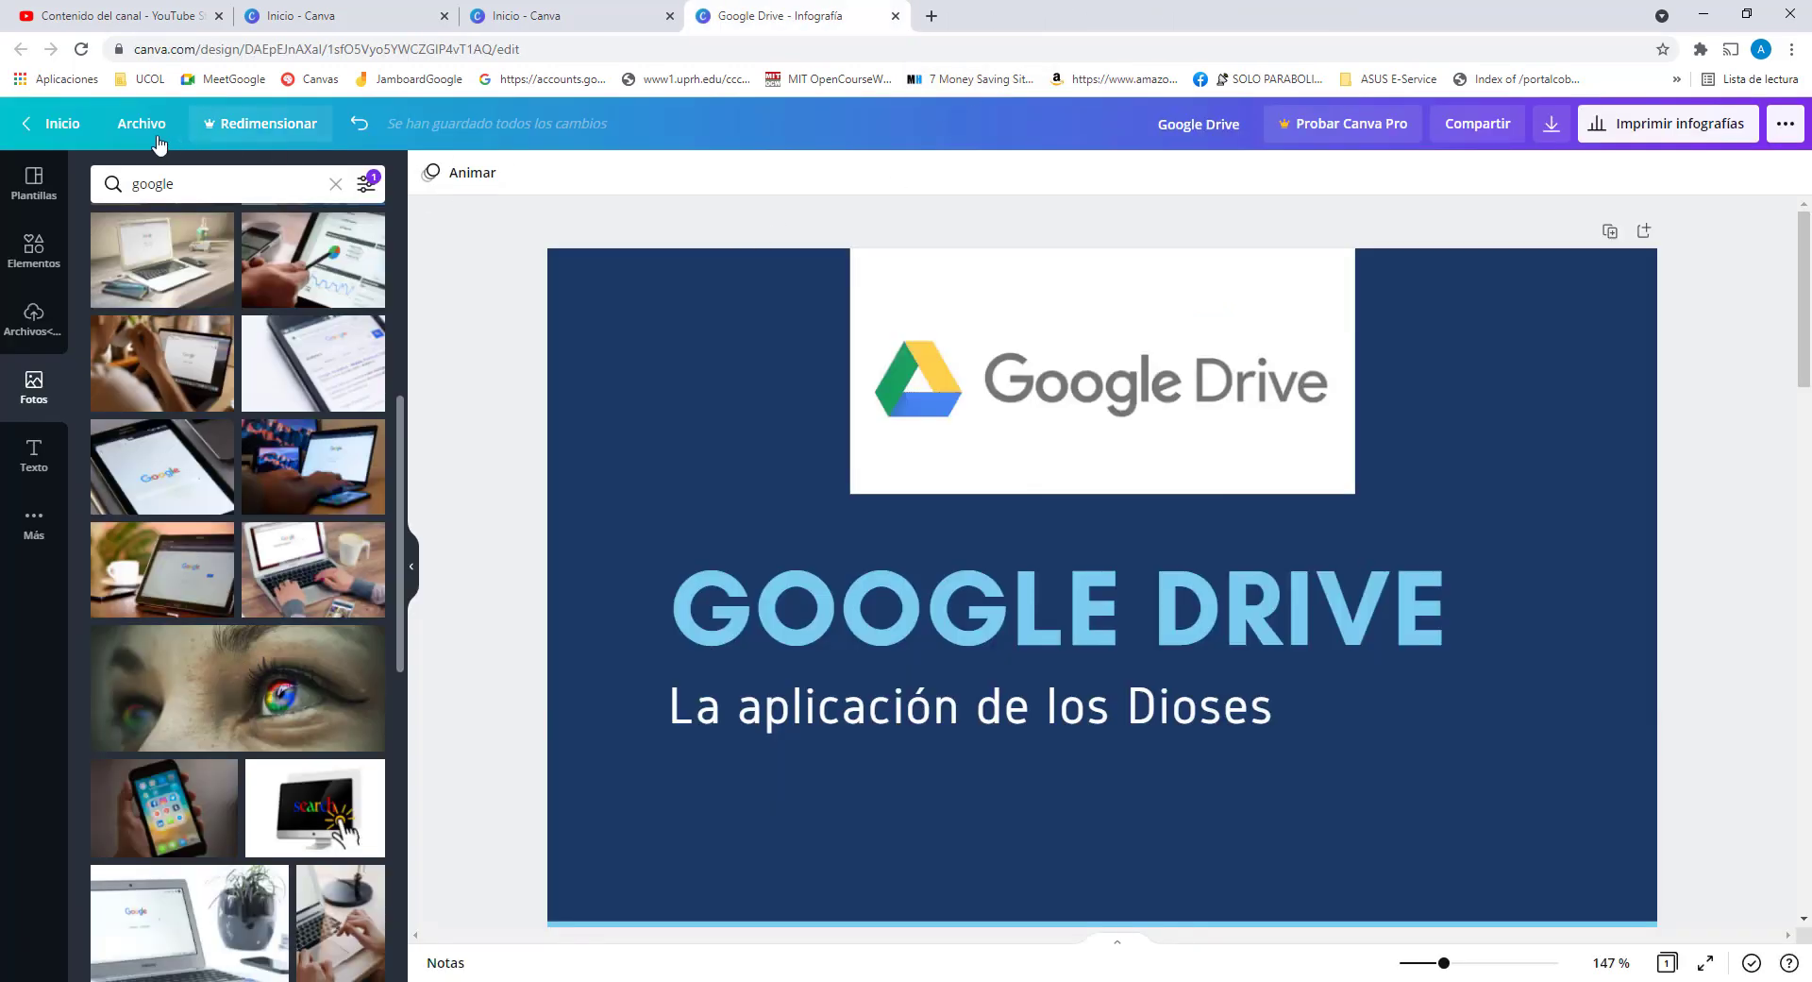
pyautogui.click(69, 127)
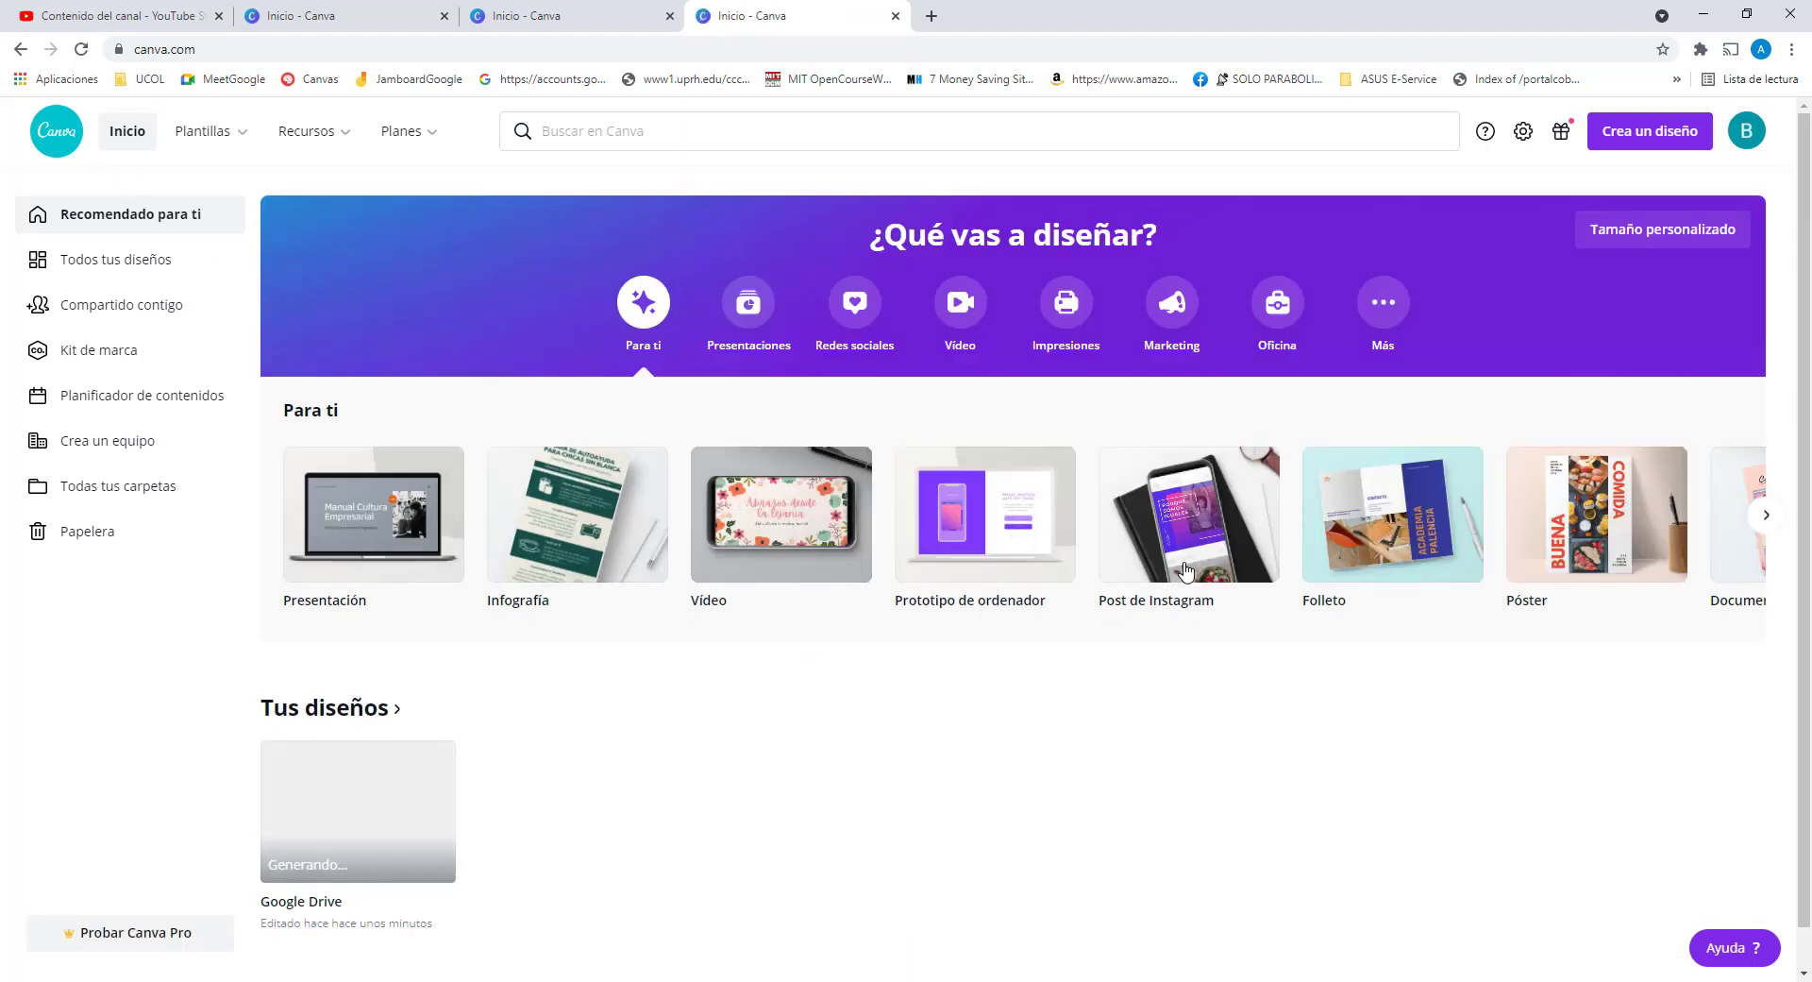
pyautogui.moveTo(1186, 538)
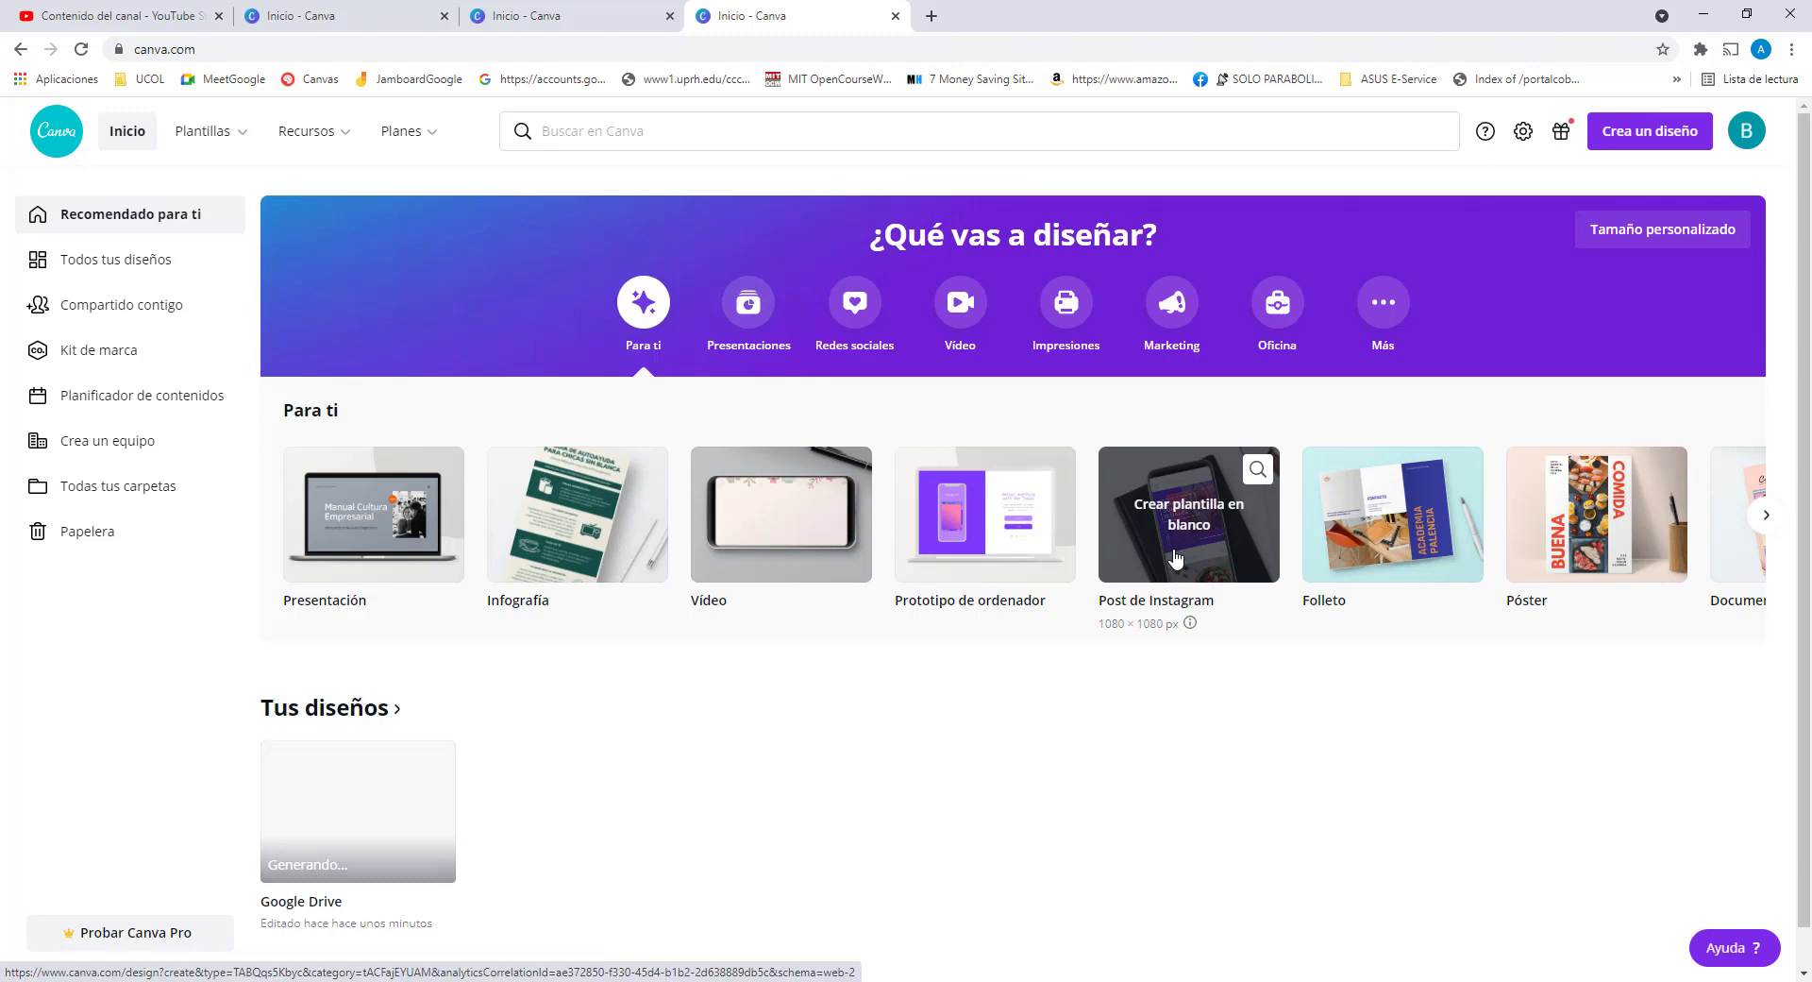
pyautogui.click(1187, 532)
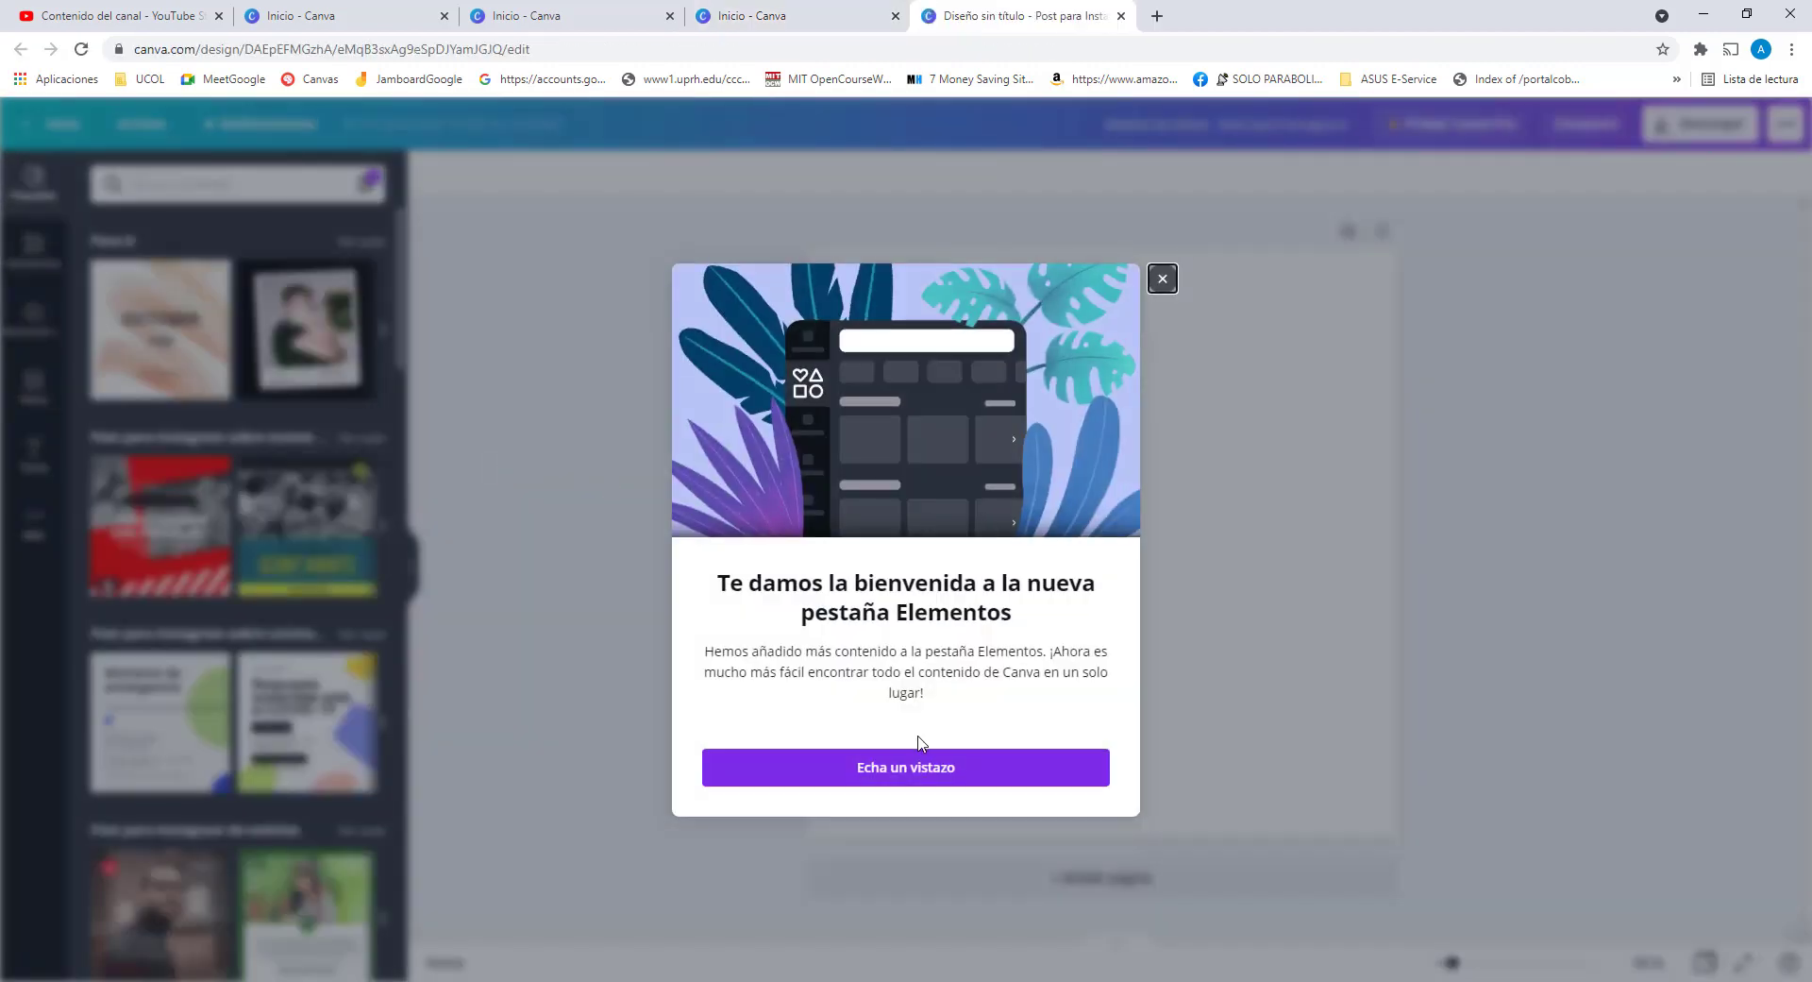
# Dismiss the Elementos welcome popup, browse templates, then view the Texto panel's ready-made font combinations.
pyautogui.click(1163, 280)
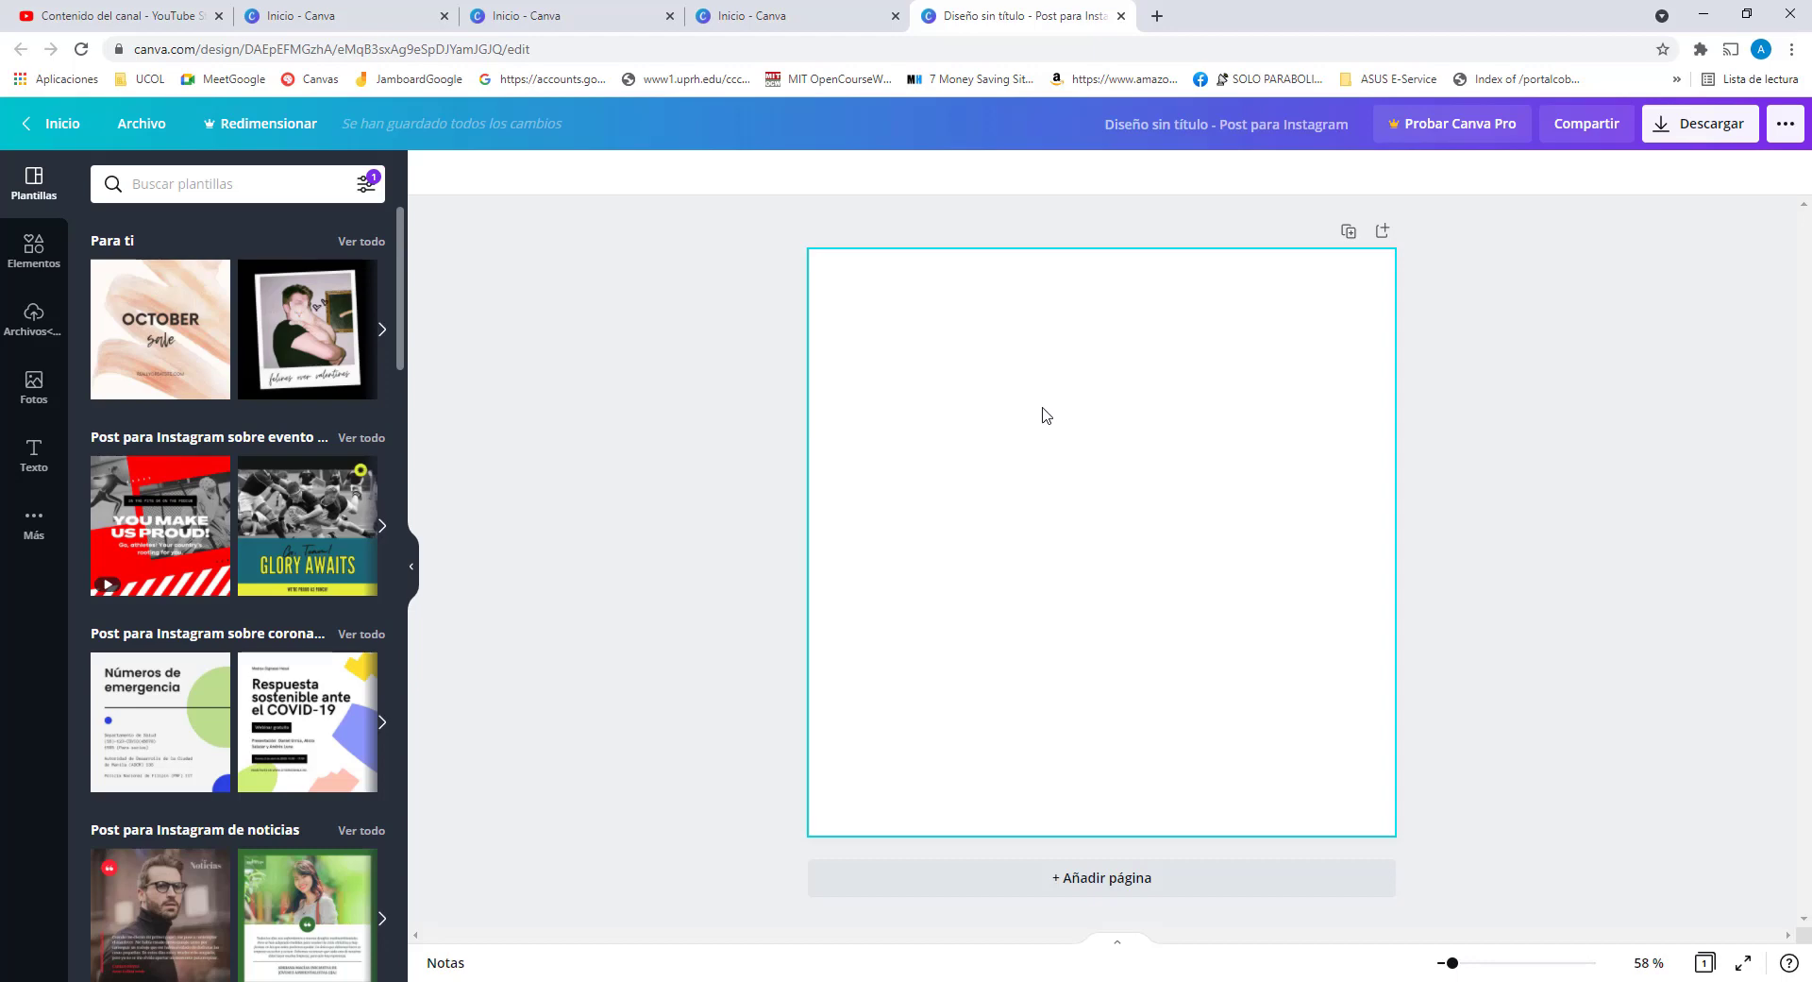
pyautogui.scroll(-7, 311, 609)
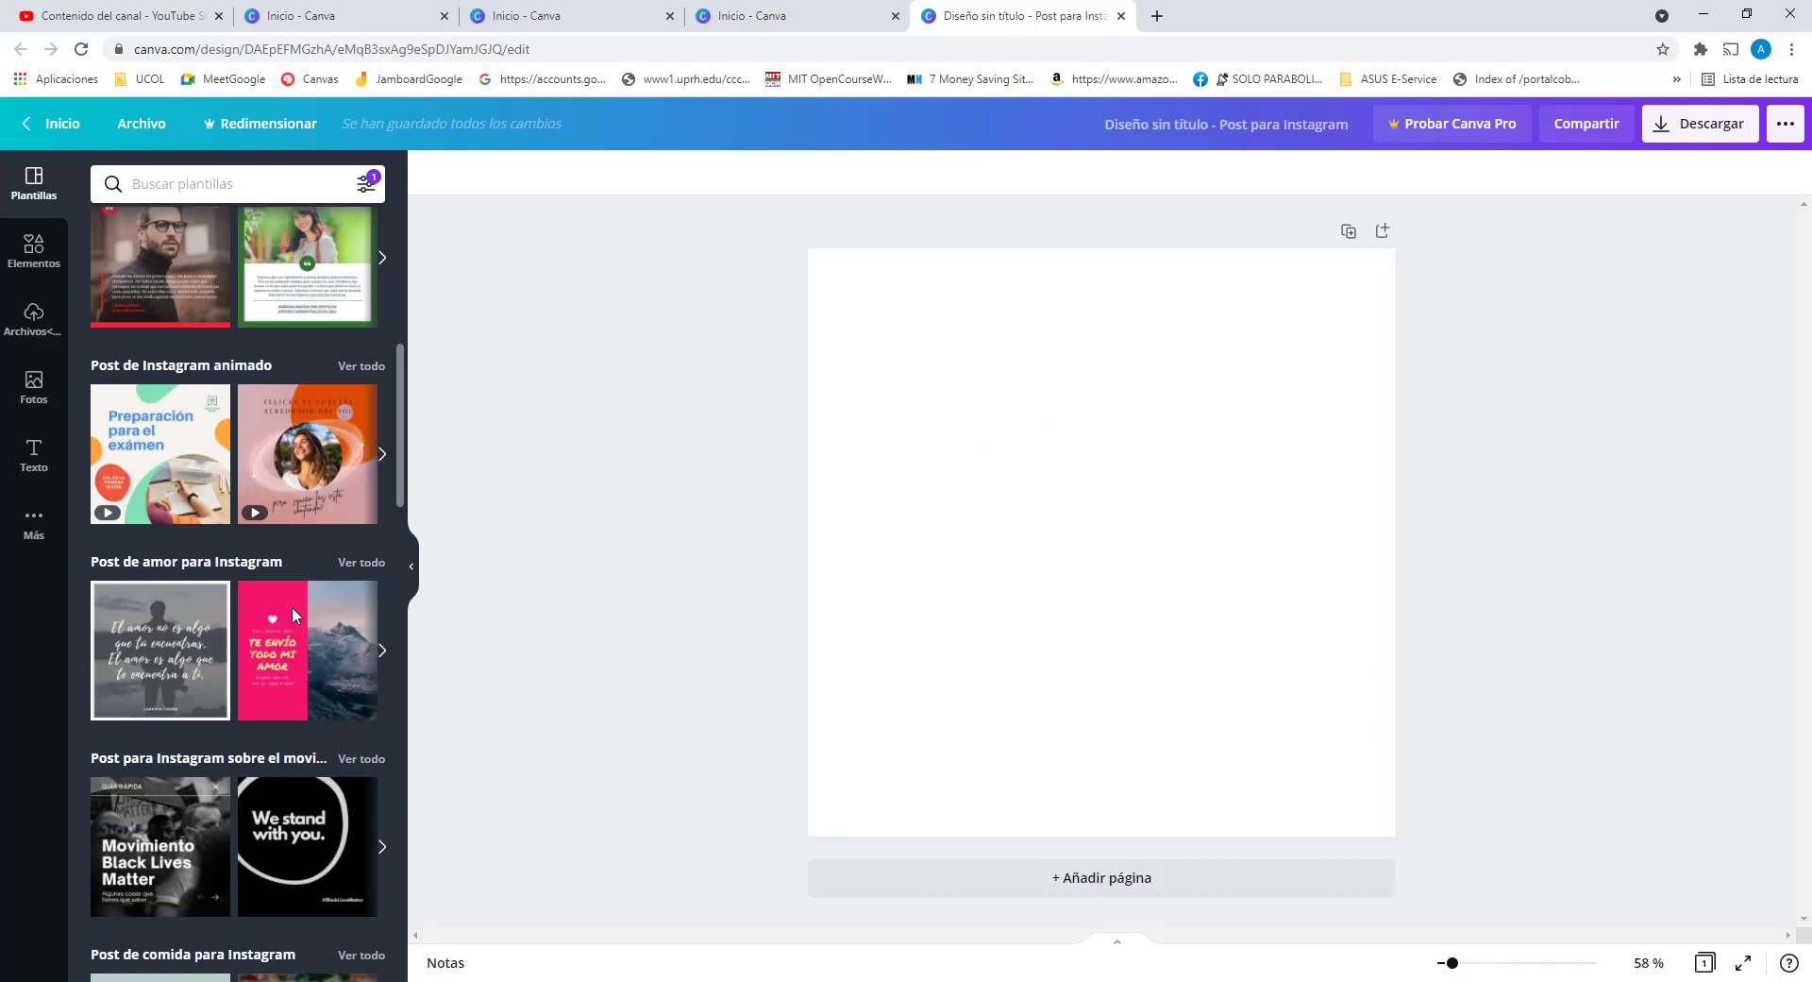
pyautogui.scroll(-7, 292, 606)
pyautogui.scroll(14, 289, 604)
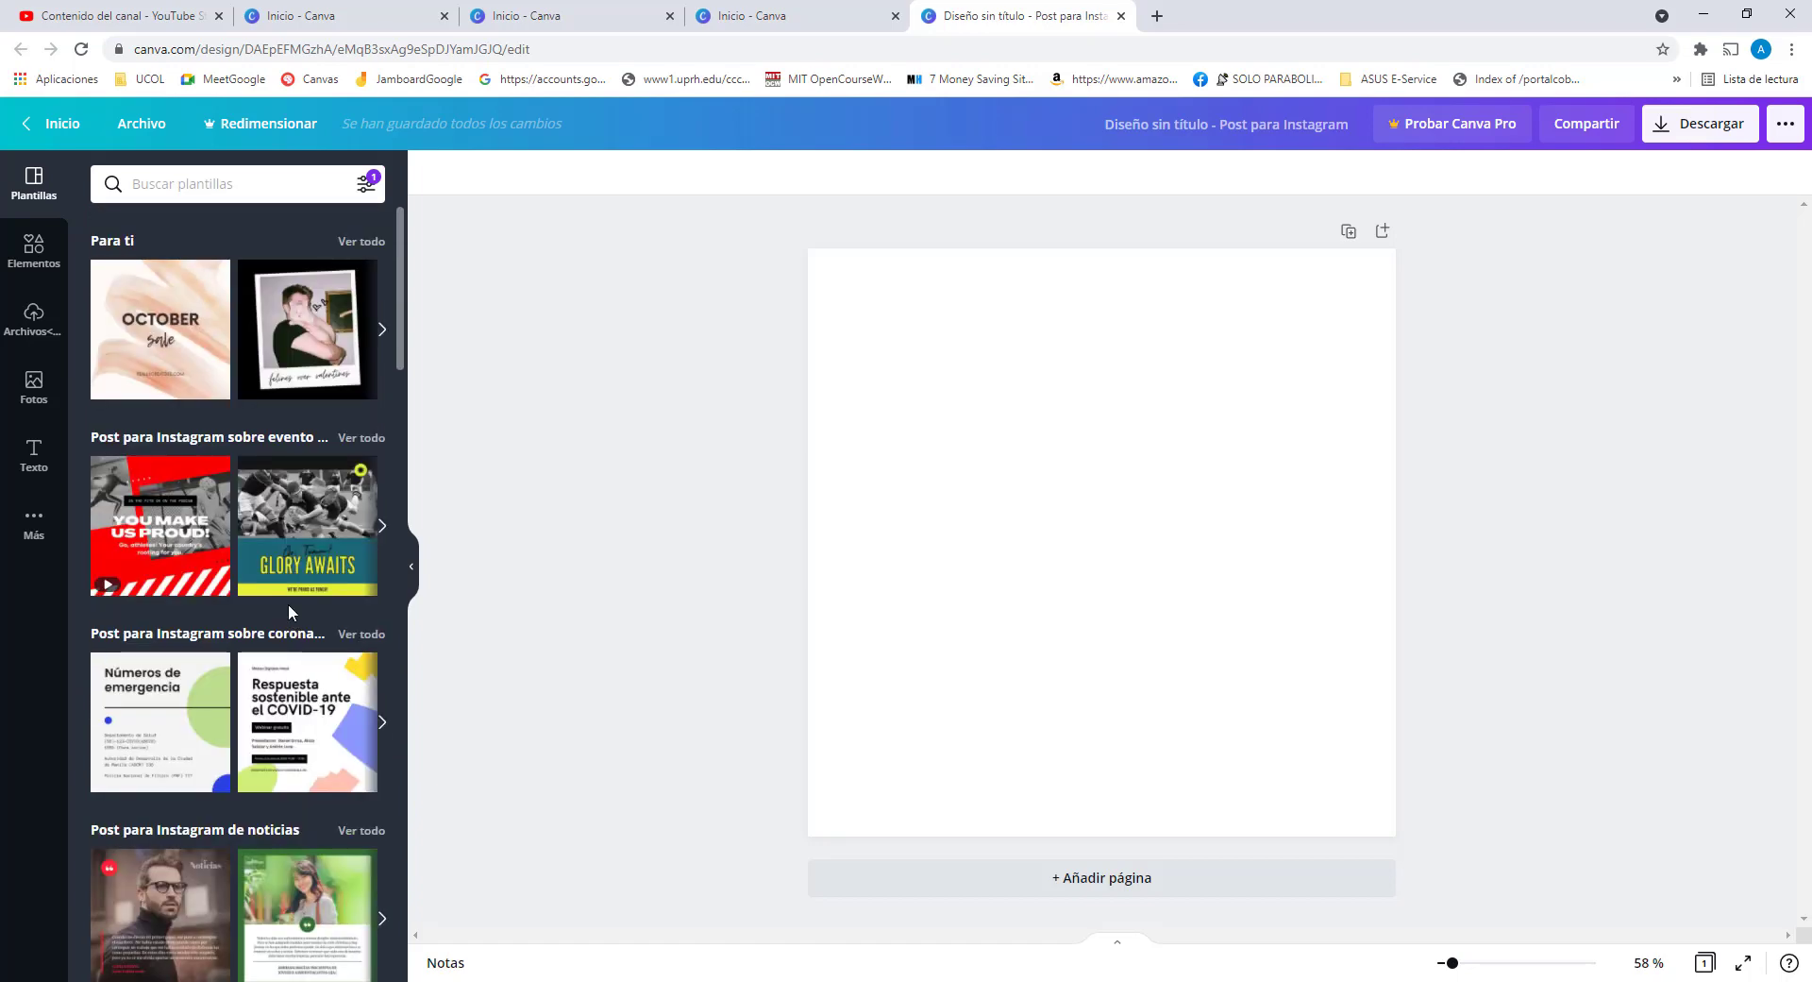
pyautogui.scroll(-20, 226, 427)
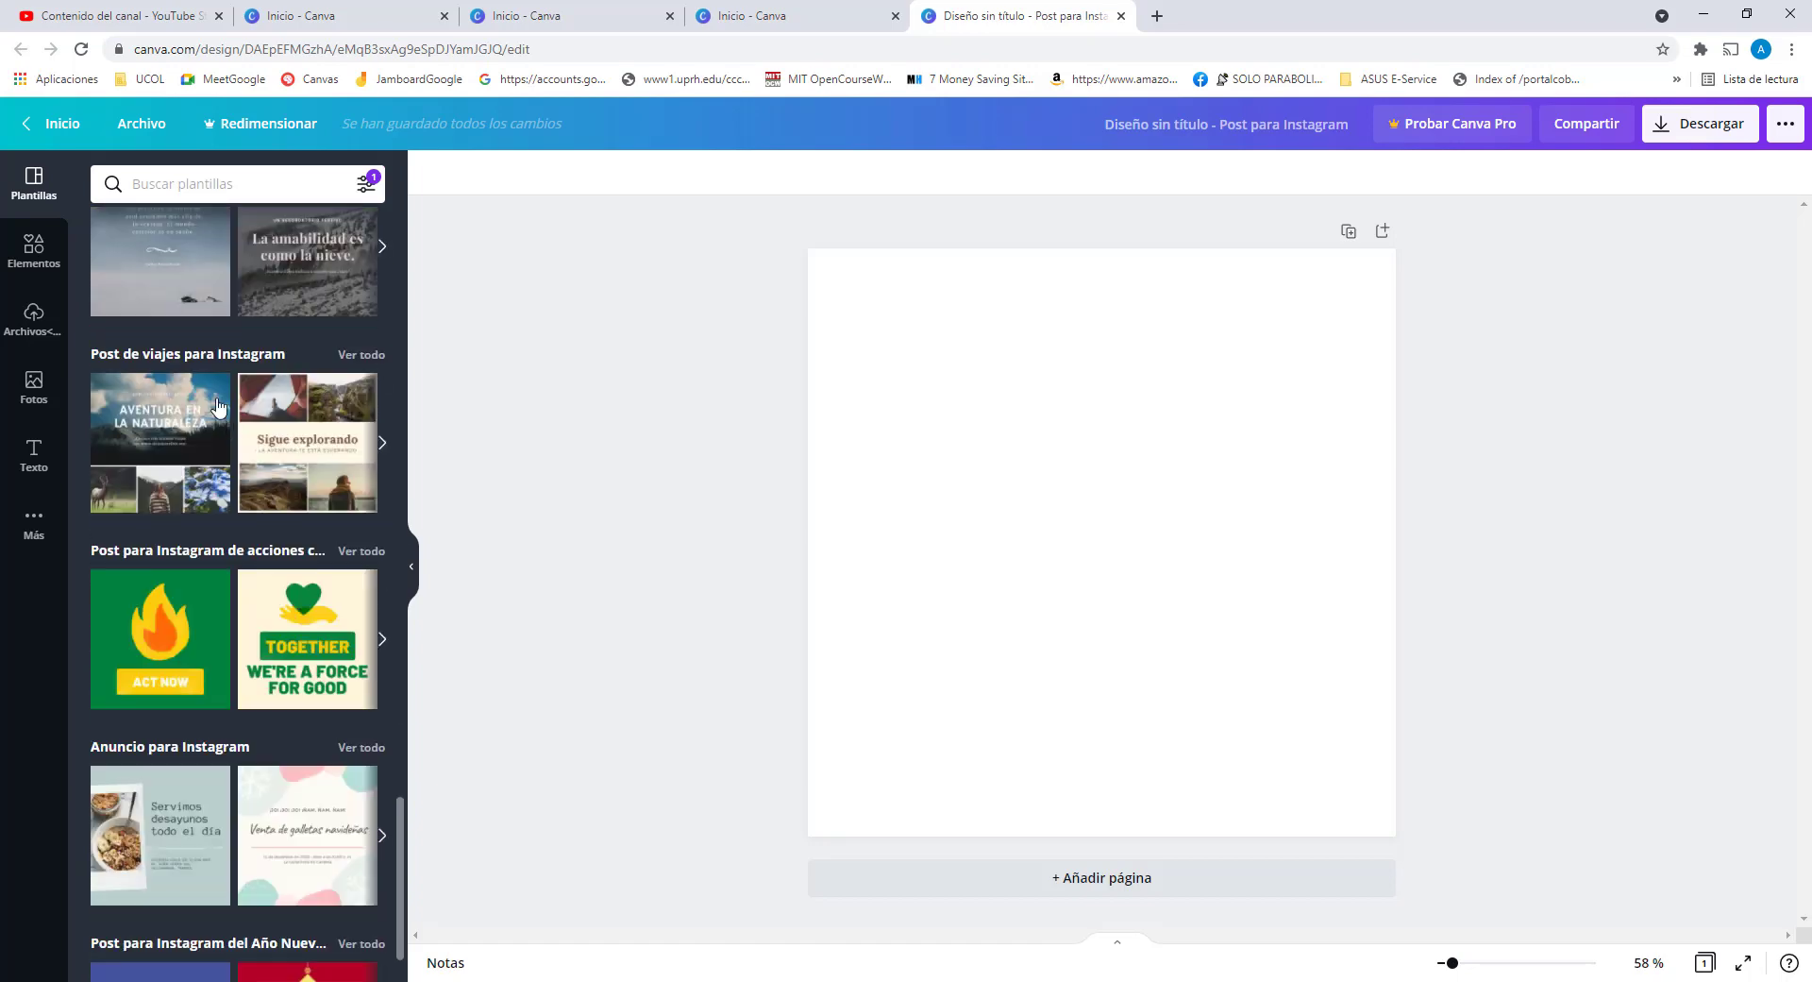
pyautogui.click(38, 441)
pyautogui.scroll(-10, 329, 591)
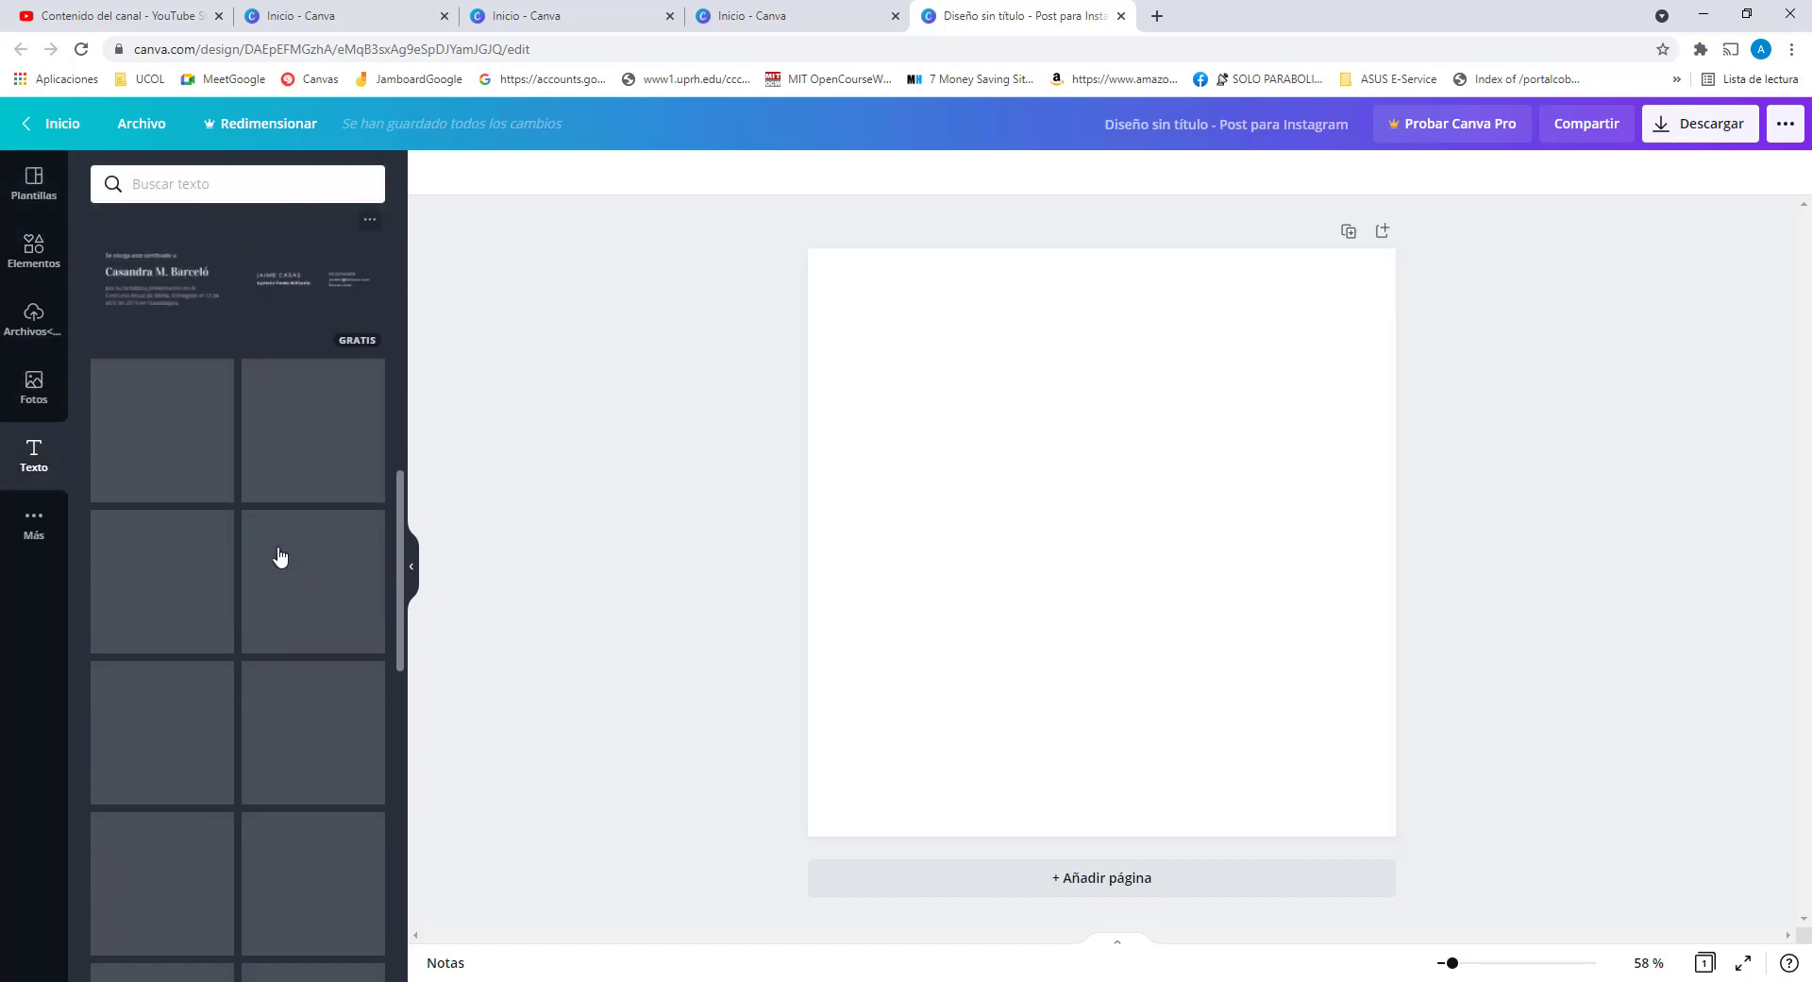
pyautogui.scroll(-3, 279, 554)
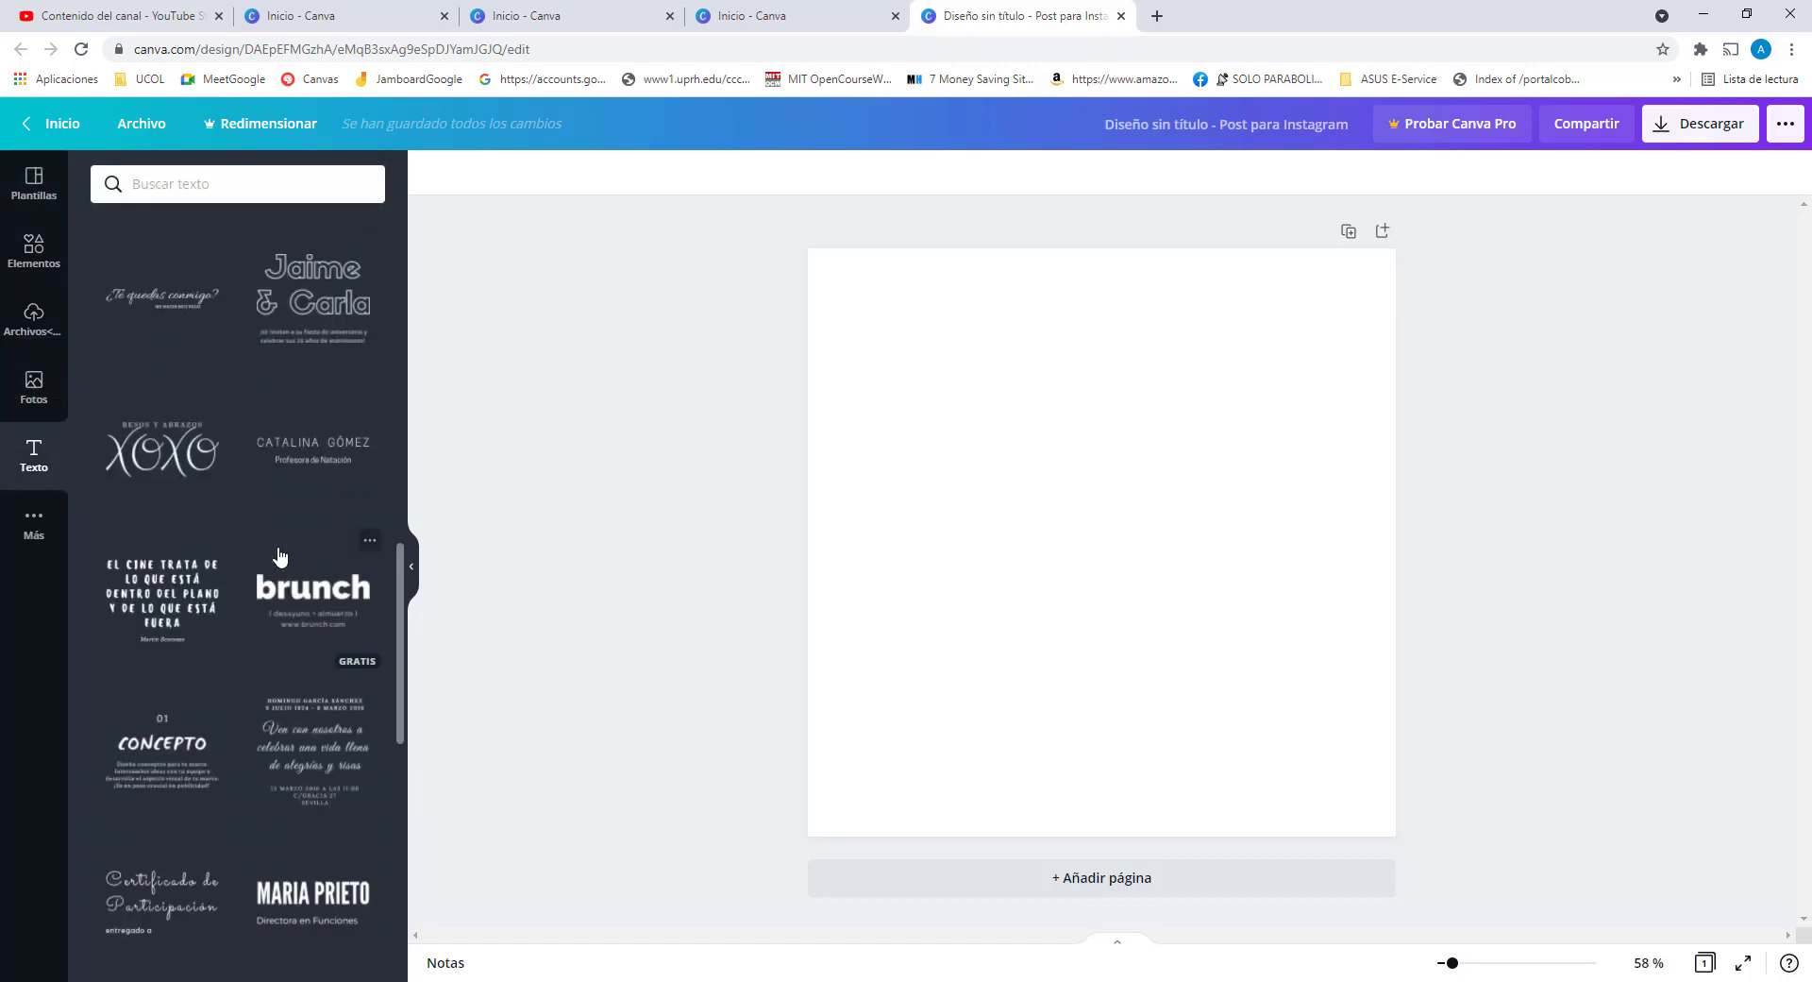
# Add the XOXO text design, move it to the top of the post and widen it.
pyautogui.click(177, 457)
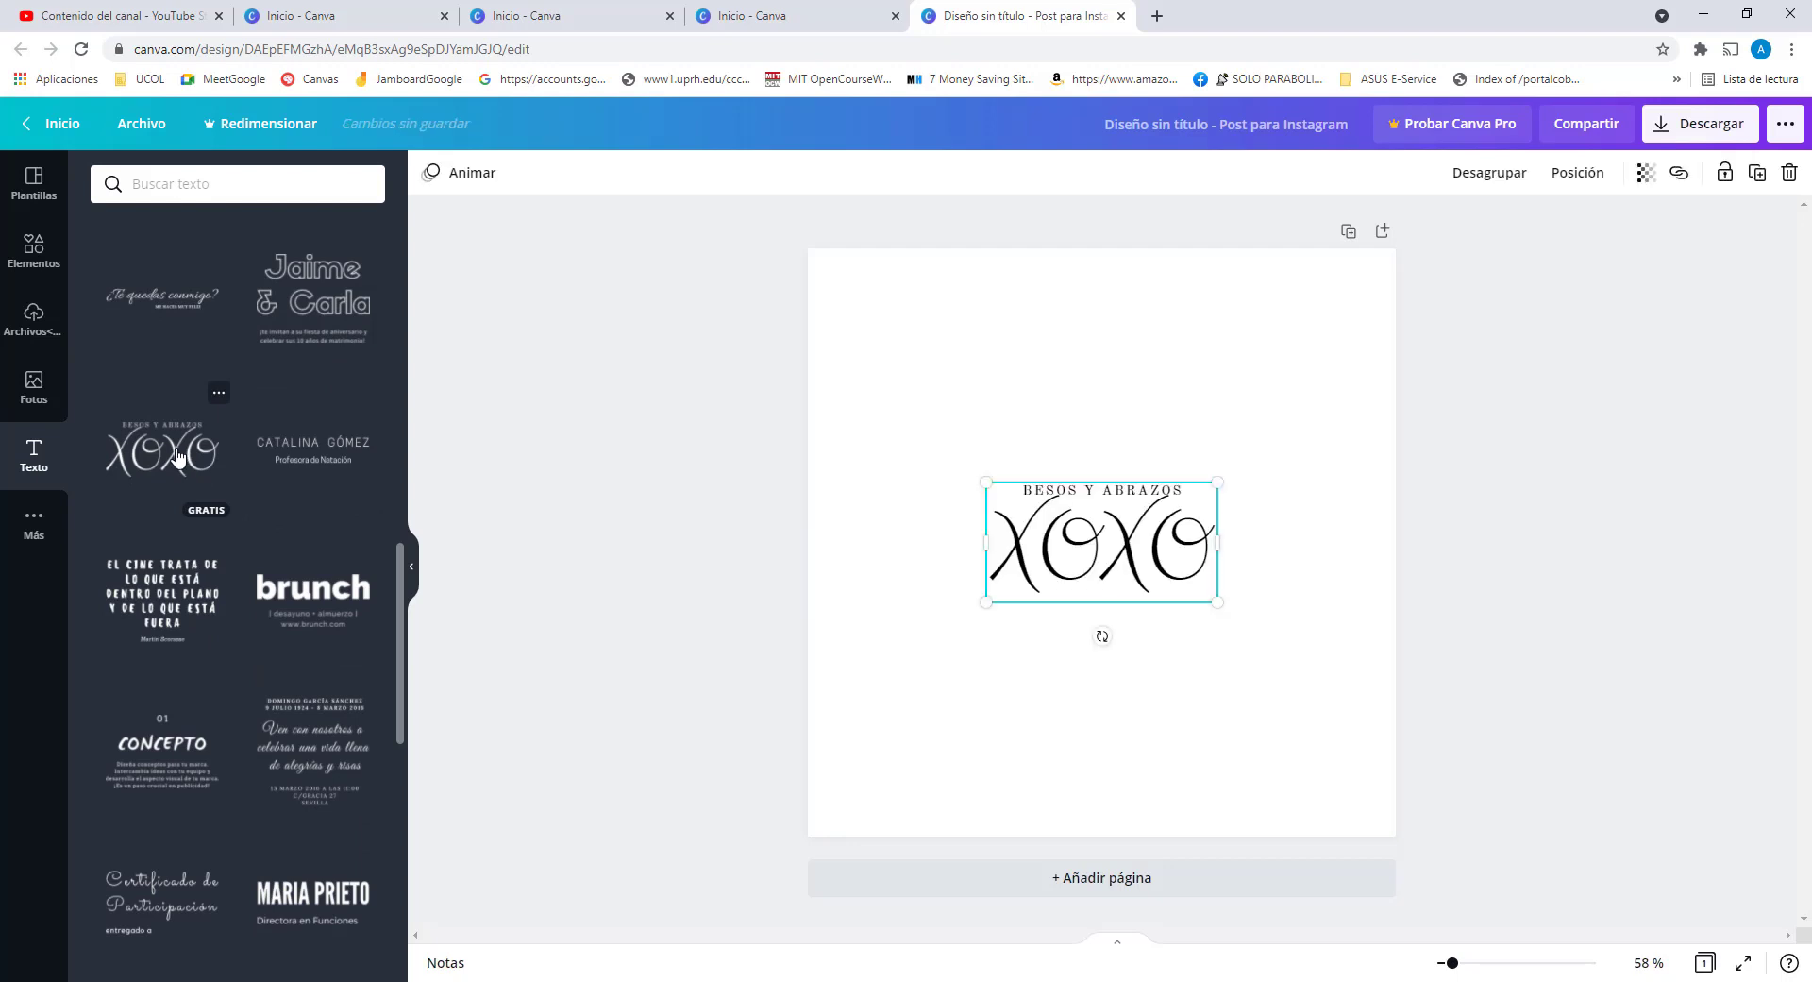
pyautogui.moveTo(1034, 527); pyautogui.dragTo(818, 322)
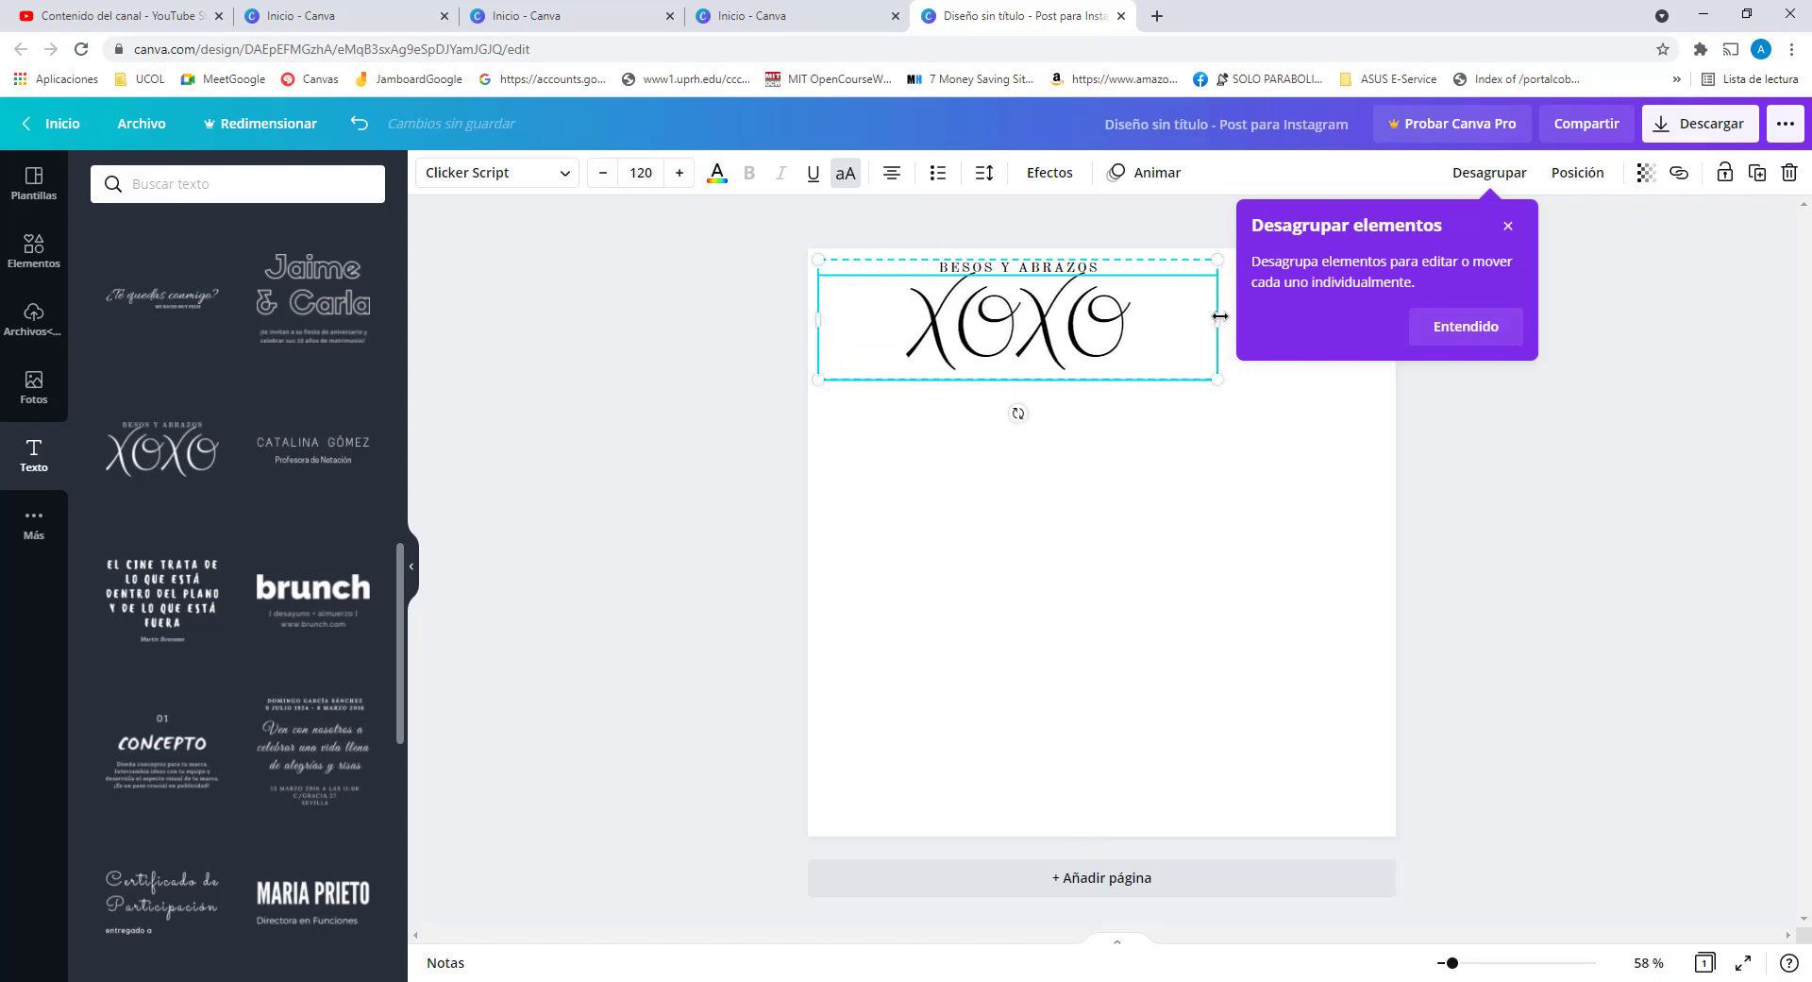
pyautogui.moveTo(1220, 317); pyautogui.dragTo(1381, 323)
pyautogui.click(1453, 326)
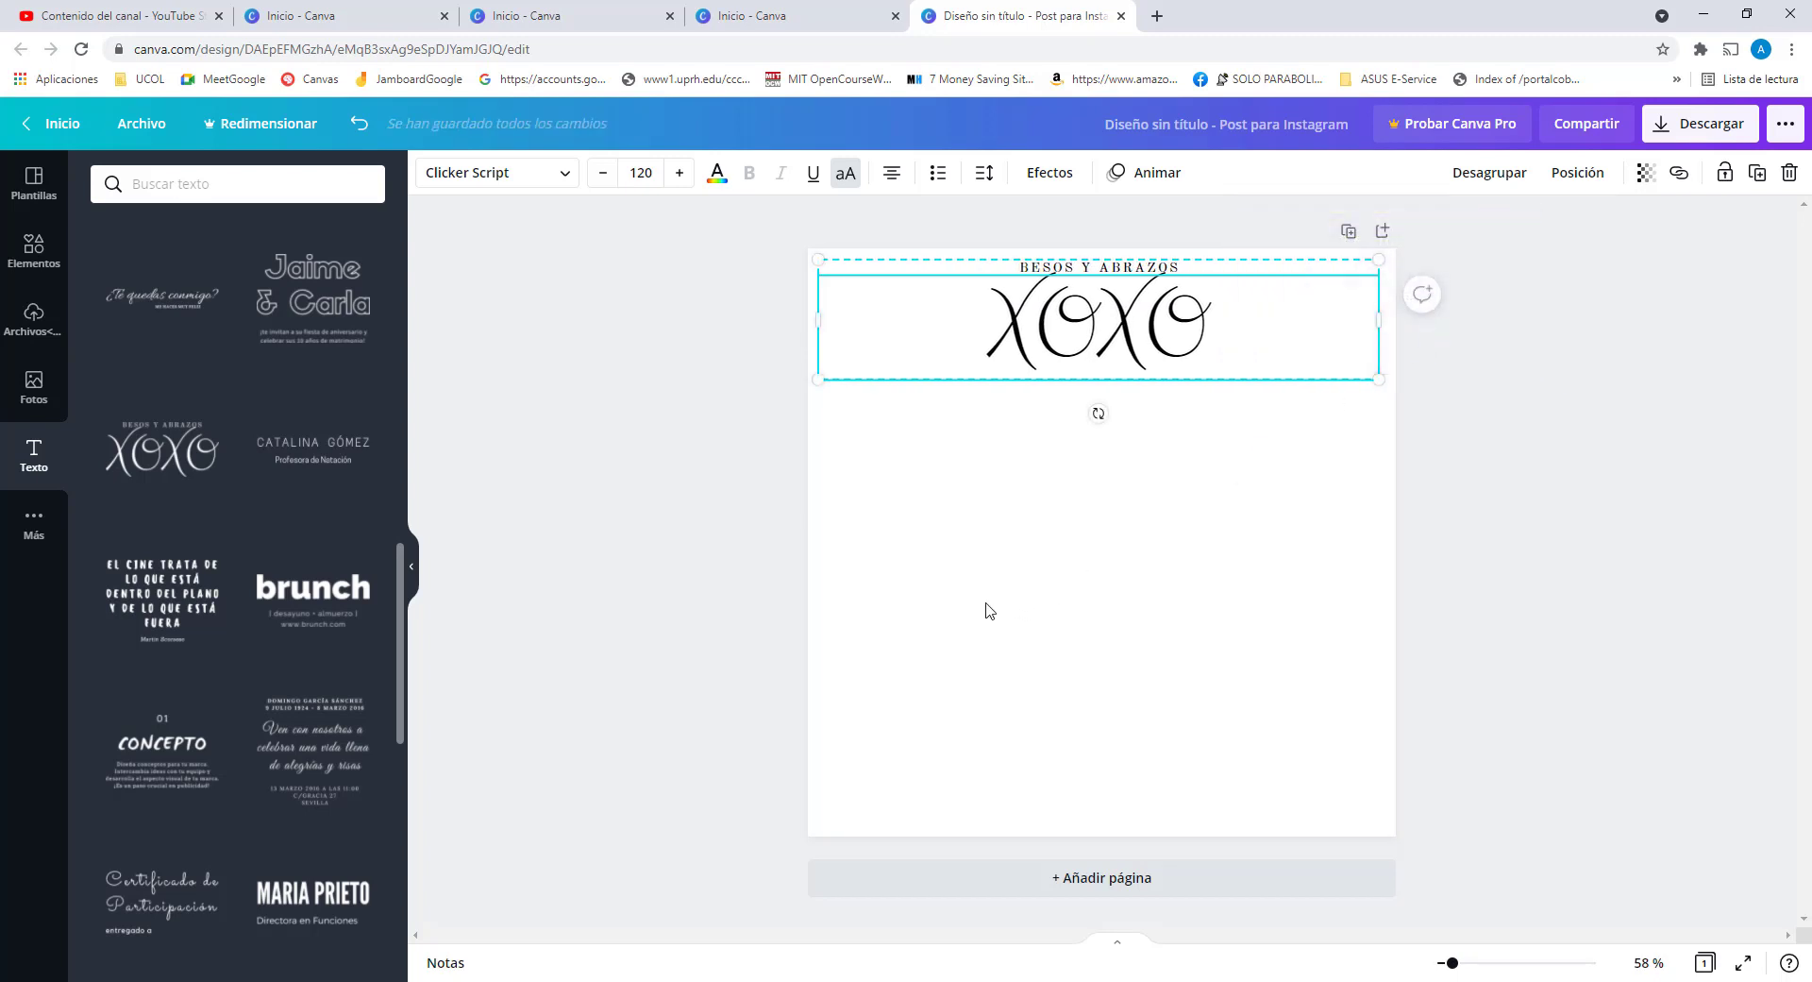
# Replace the 'BESOS Y ABRAZOS' line with 'LA APLICACION DEL FUTURO'.
pyautogui.click(1098, 269)
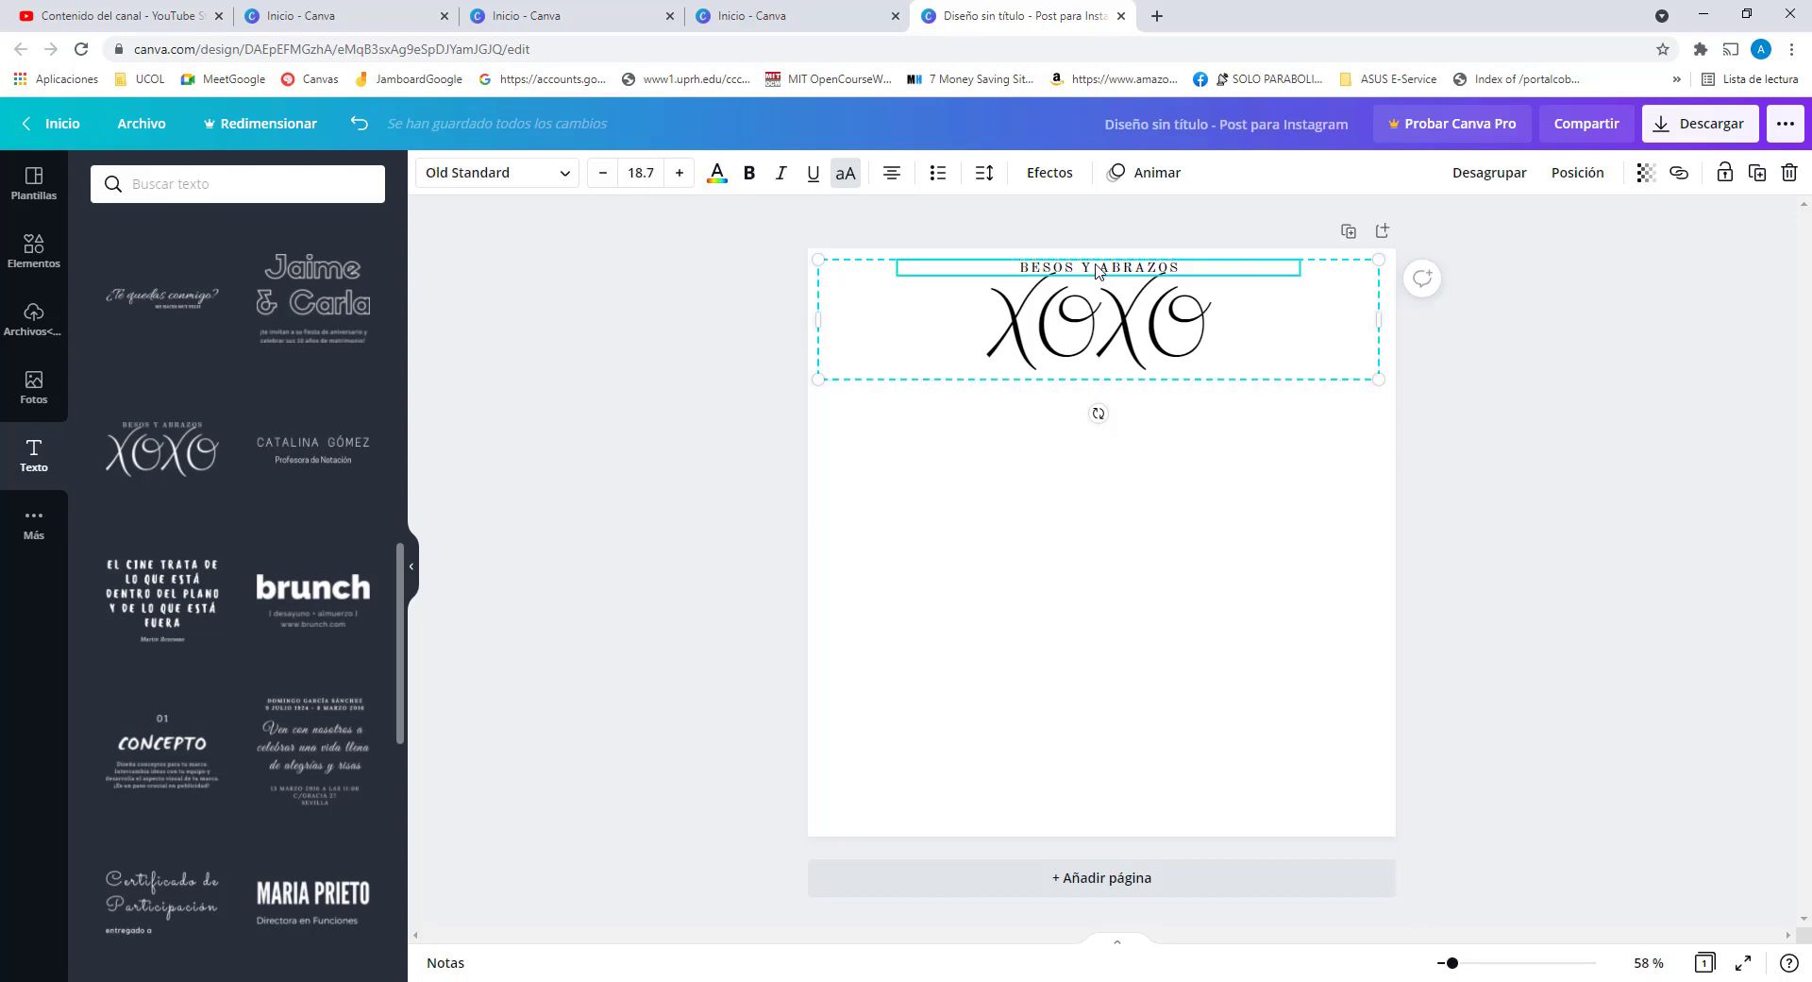
pyautogui.click(1097, 271)
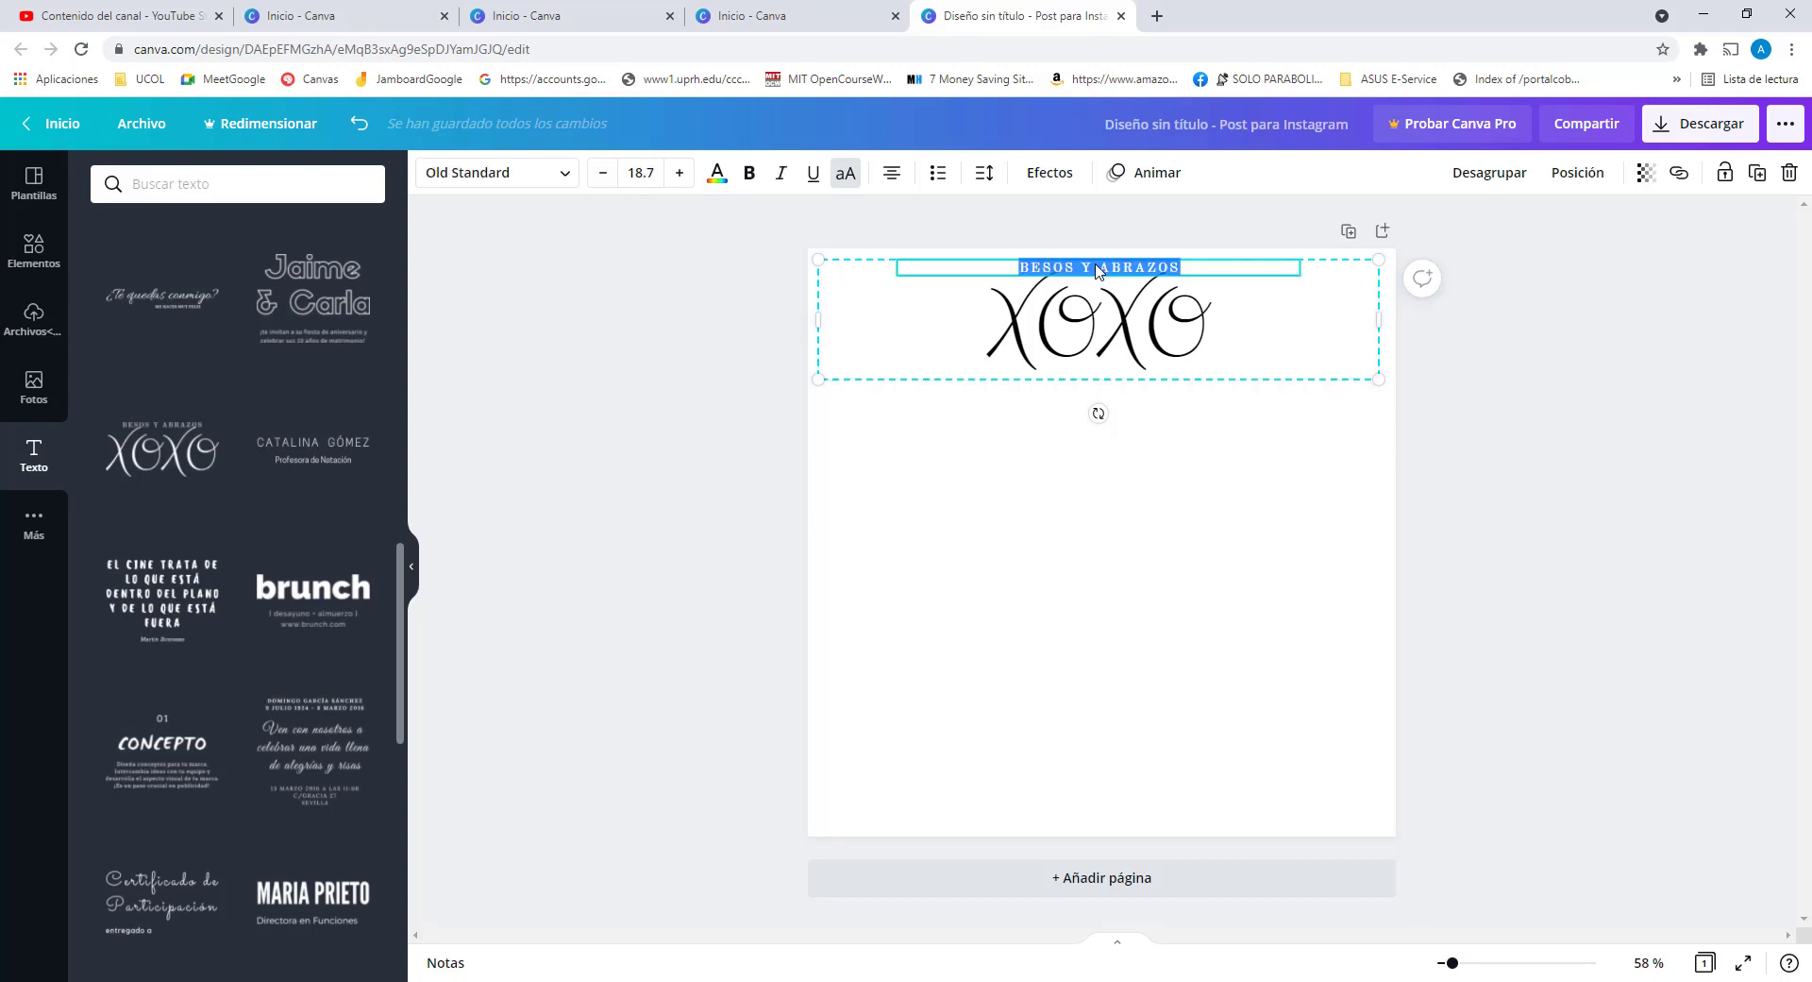
pyautogui.write('LA APLICACION D')
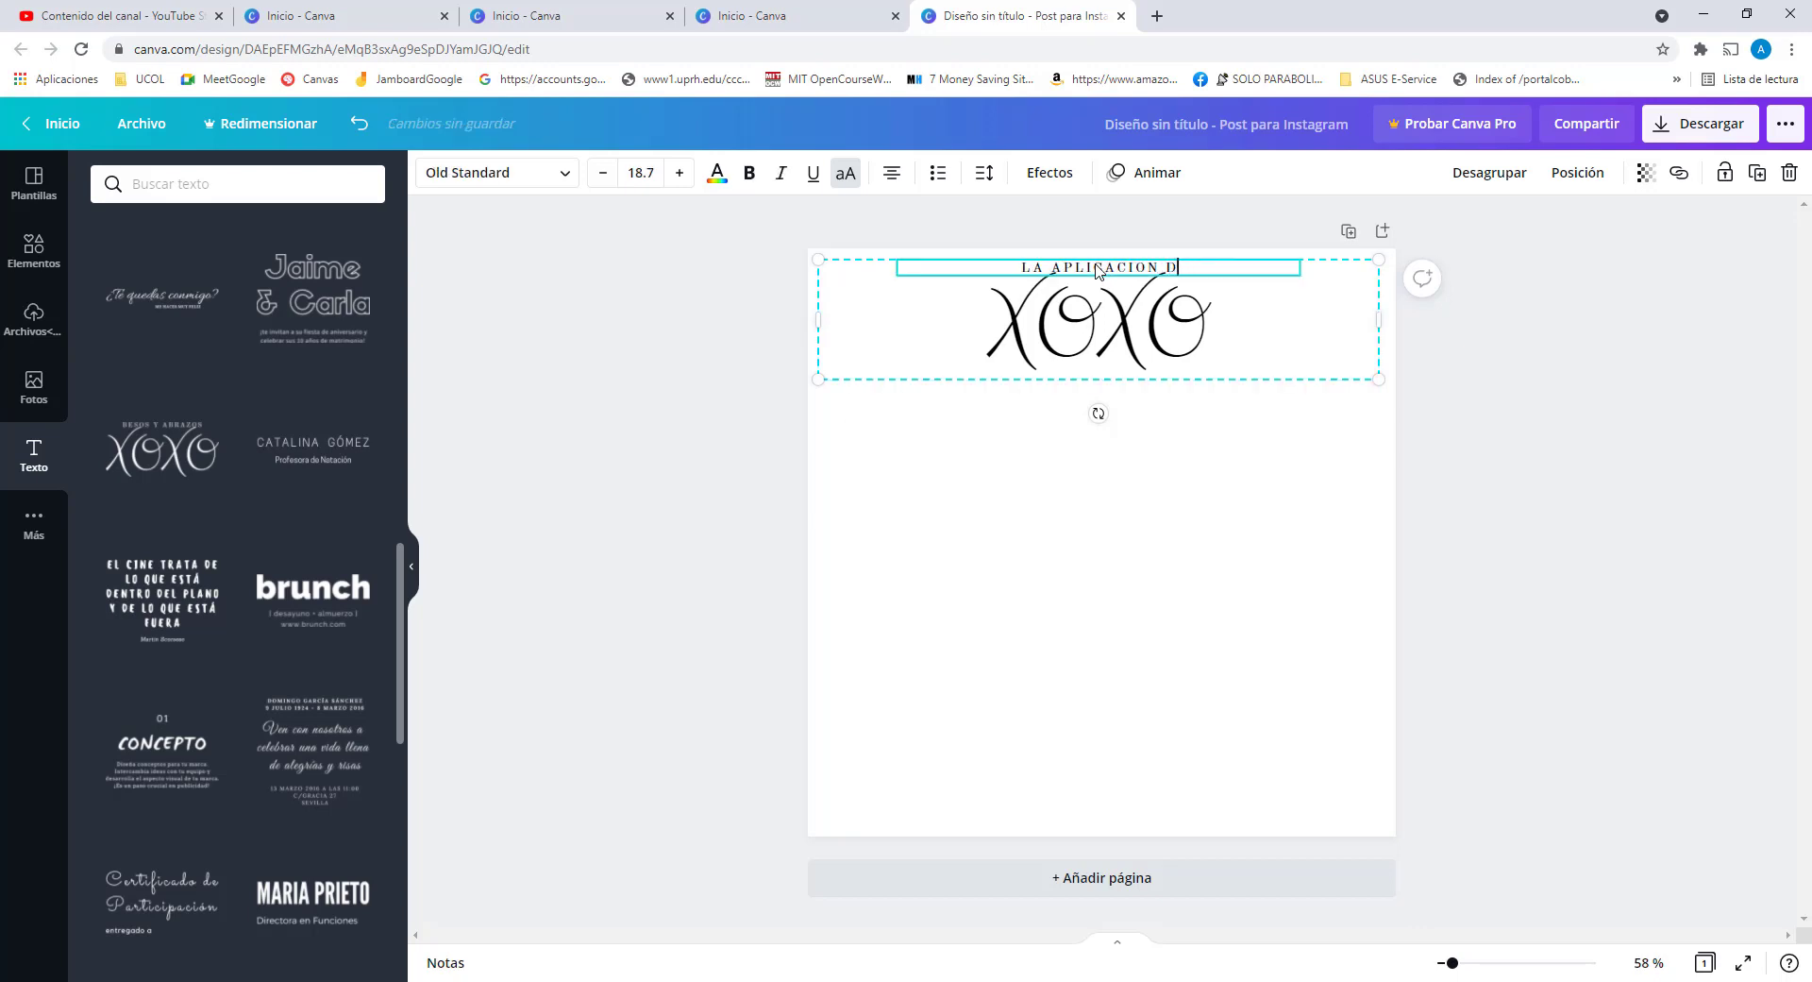
pyautogui.write('EL FUT')
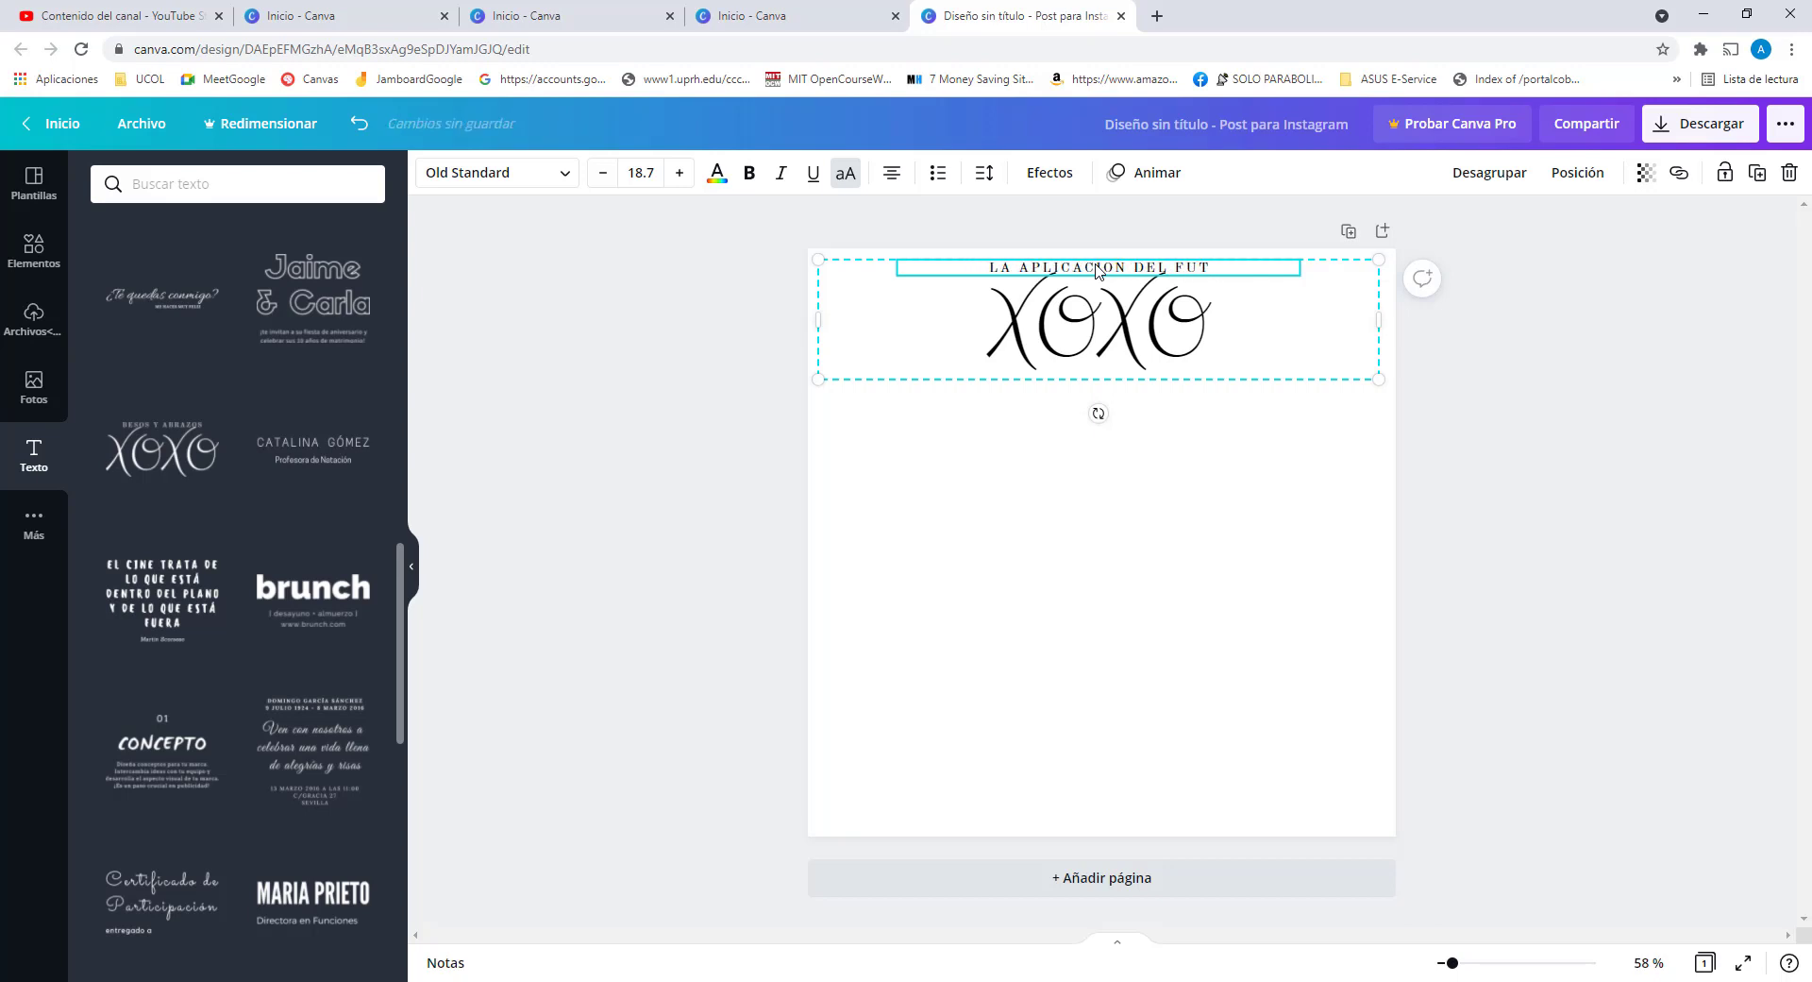
pyautogui.write('URO')
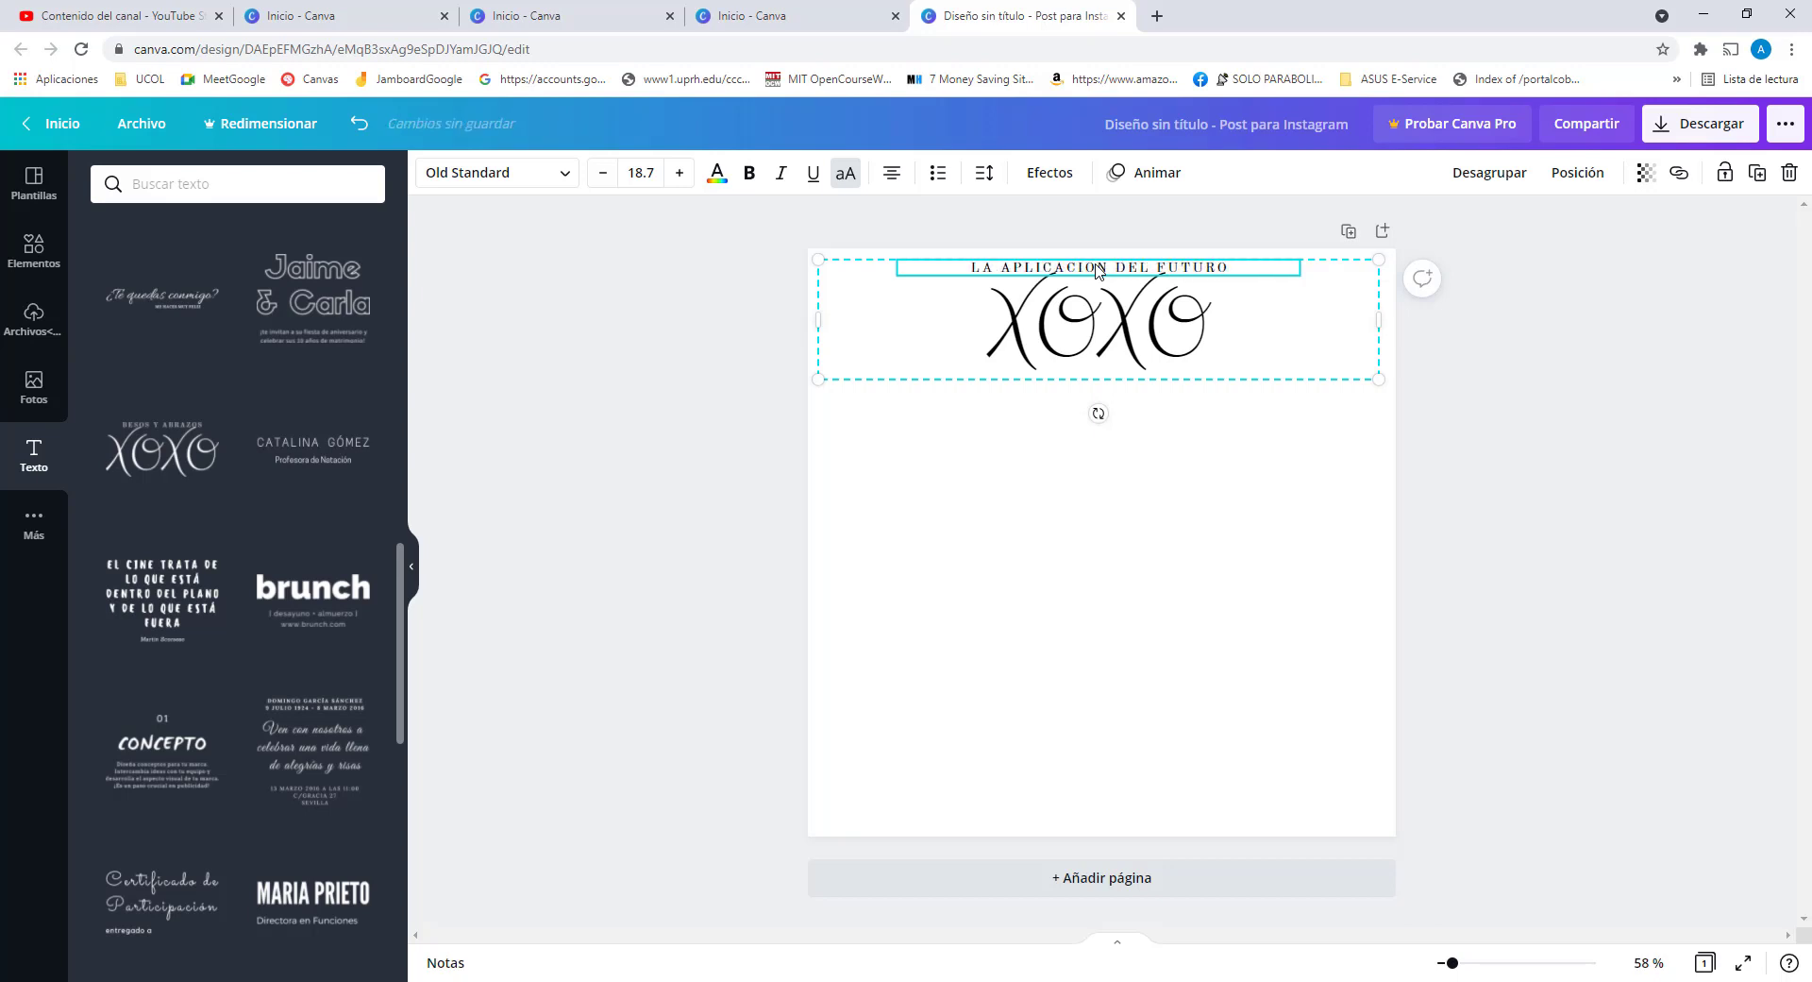
# Change the XOXO script heading to 'PHOTOMATH'.
pyautogui.doubleClick(1100, 319)
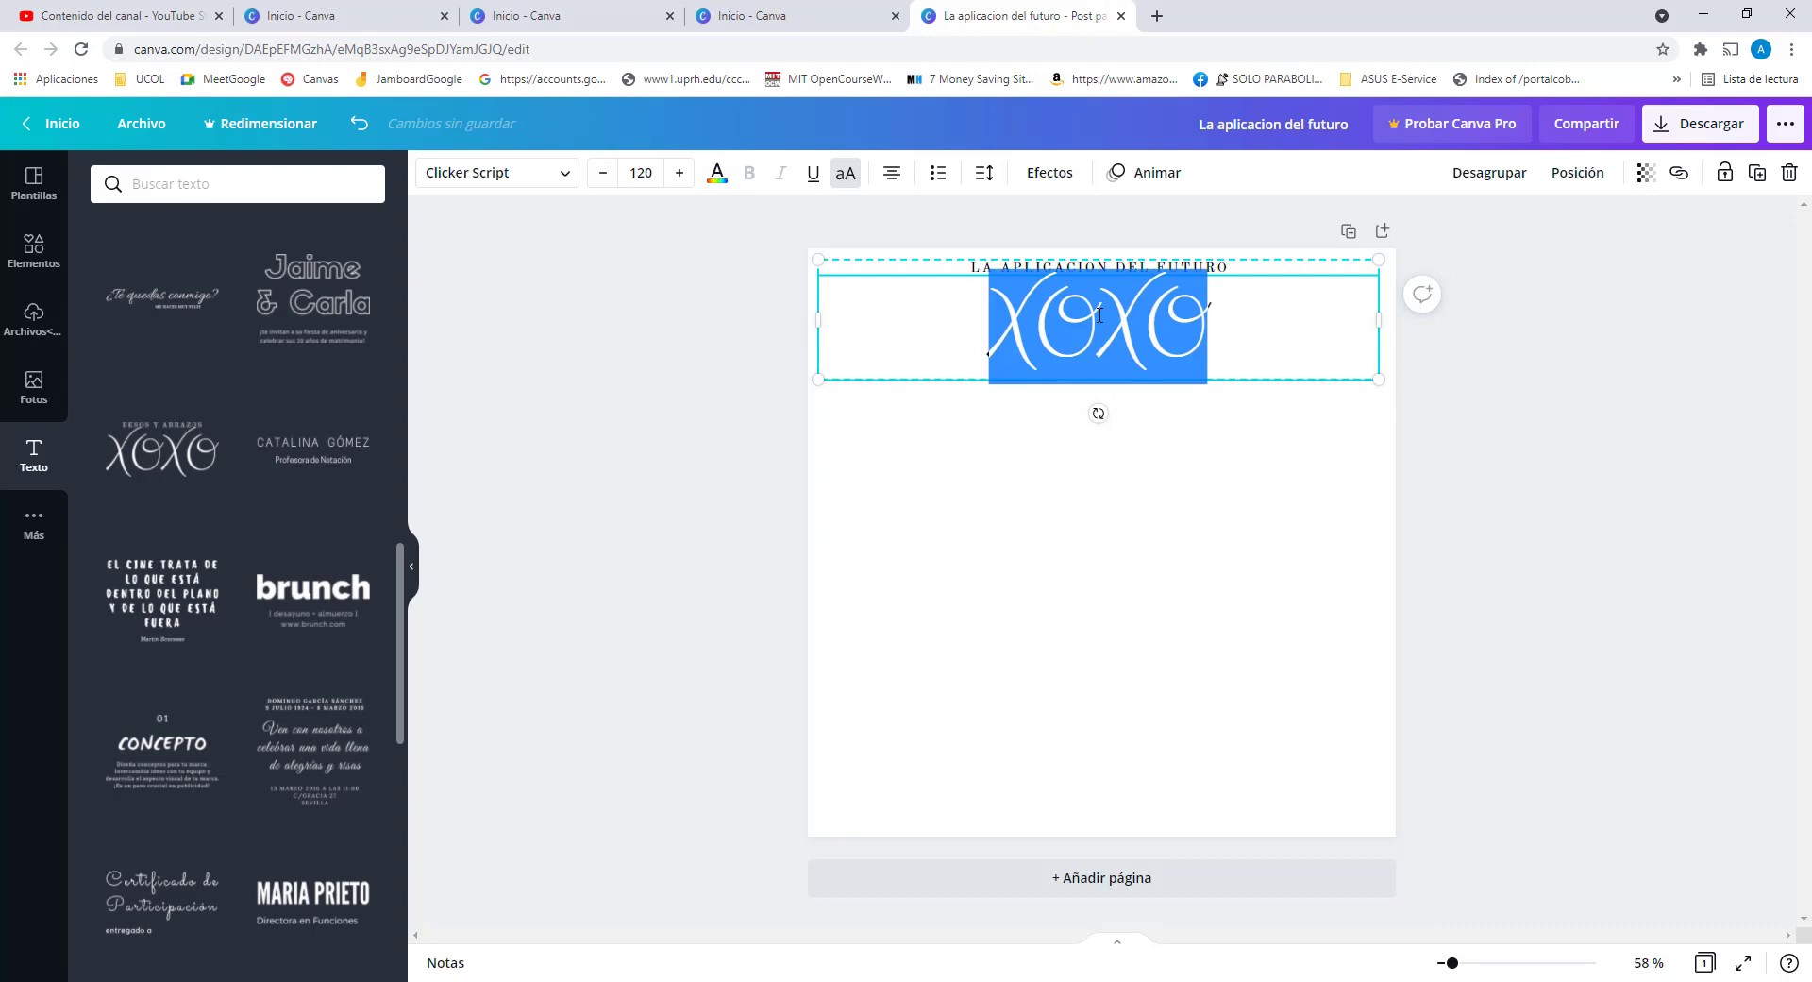
pyautogui.write('PHOTOS')
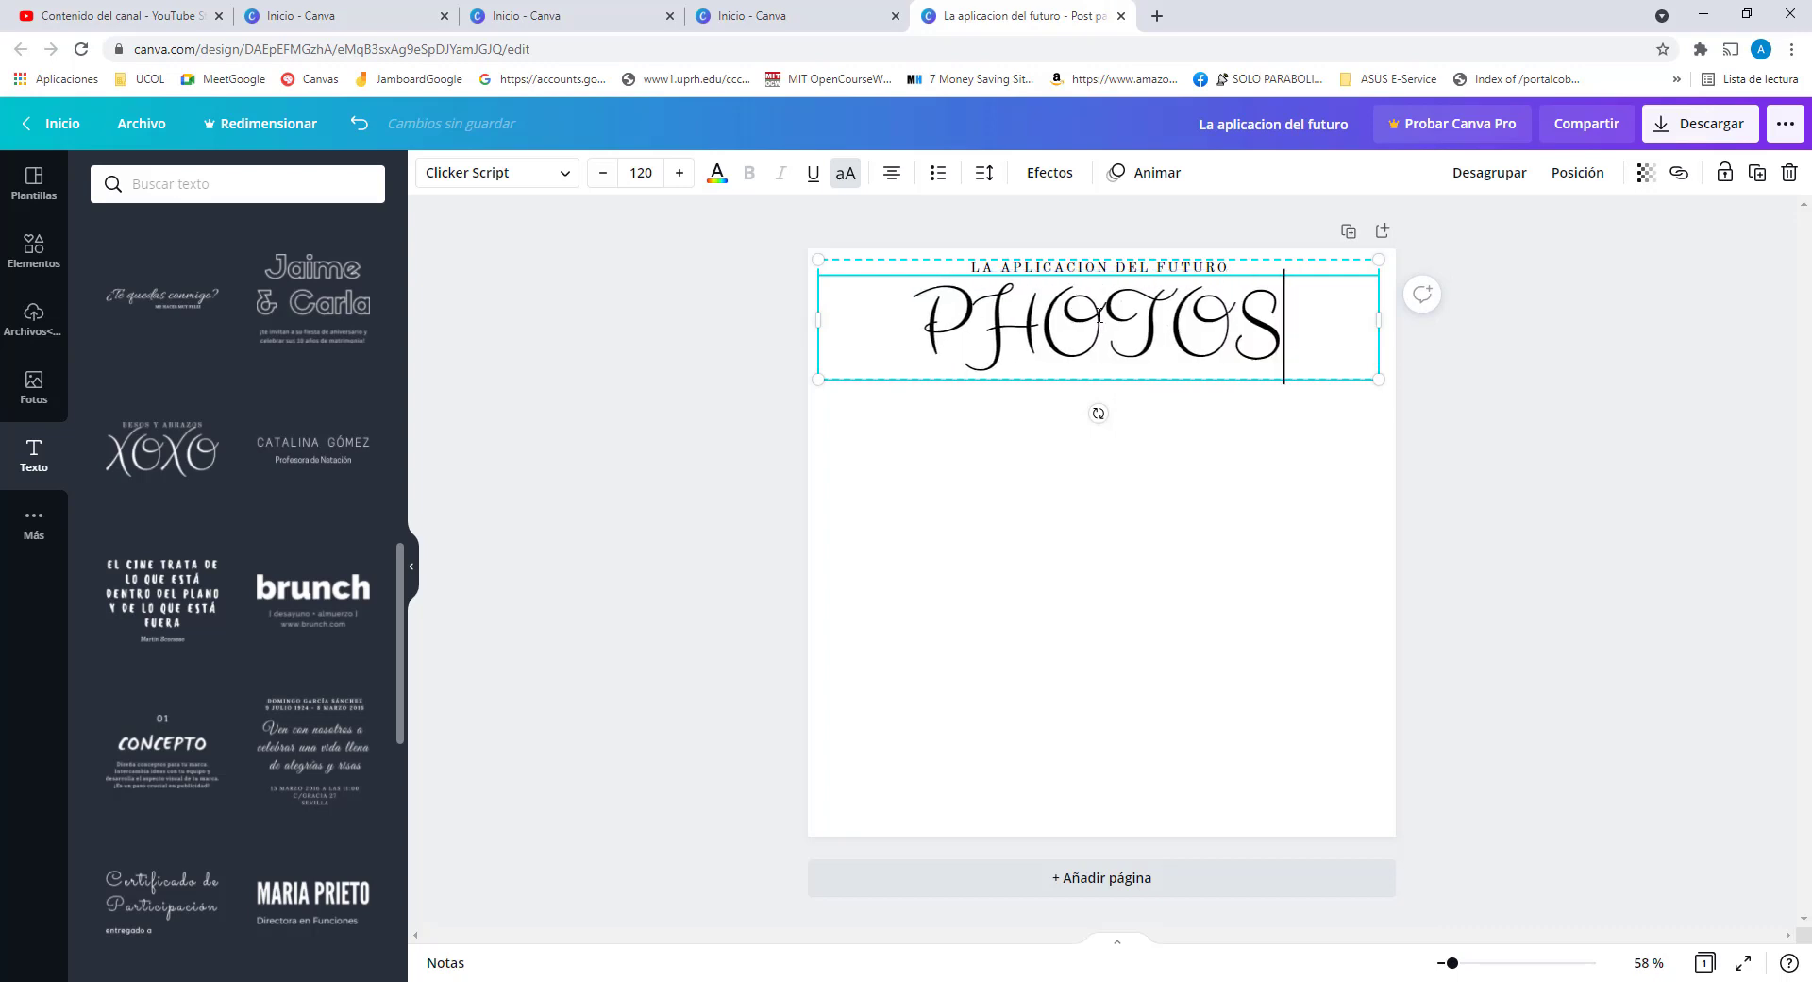
pyautogui.press('BackSpace')
pyautogui.write('S')
pyautogui.press('BackSpace')
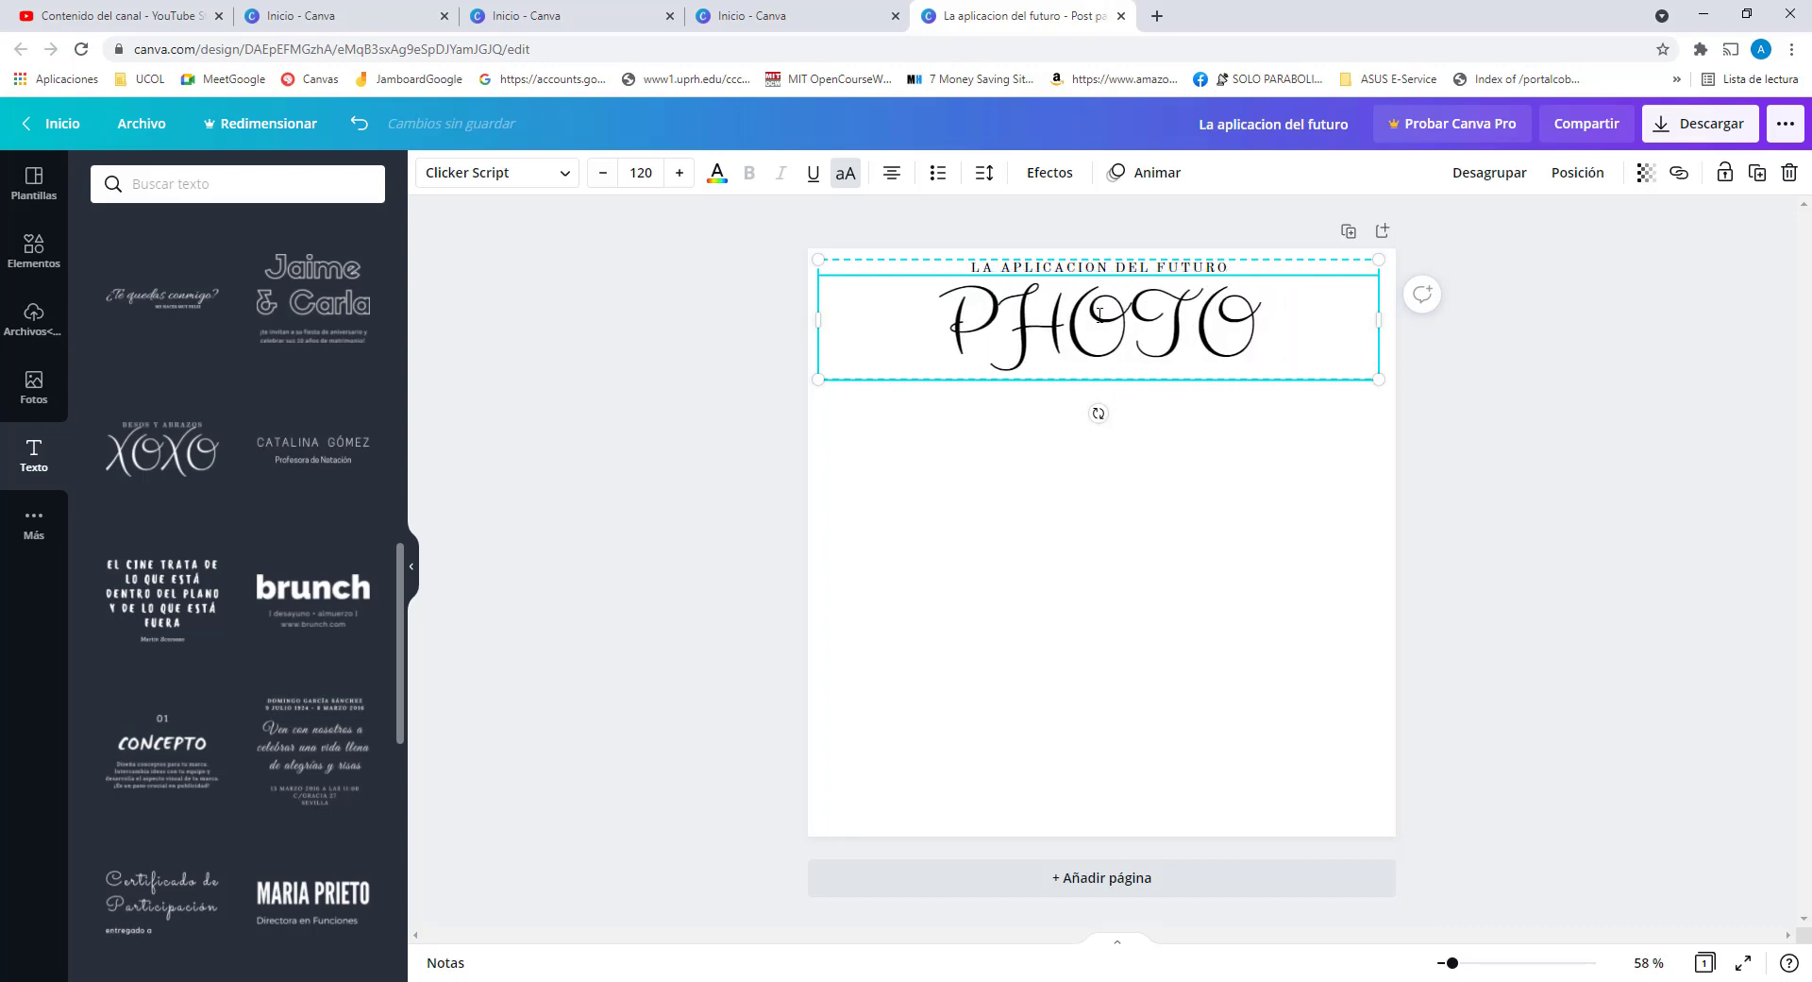
pyautogui.write('MATH')
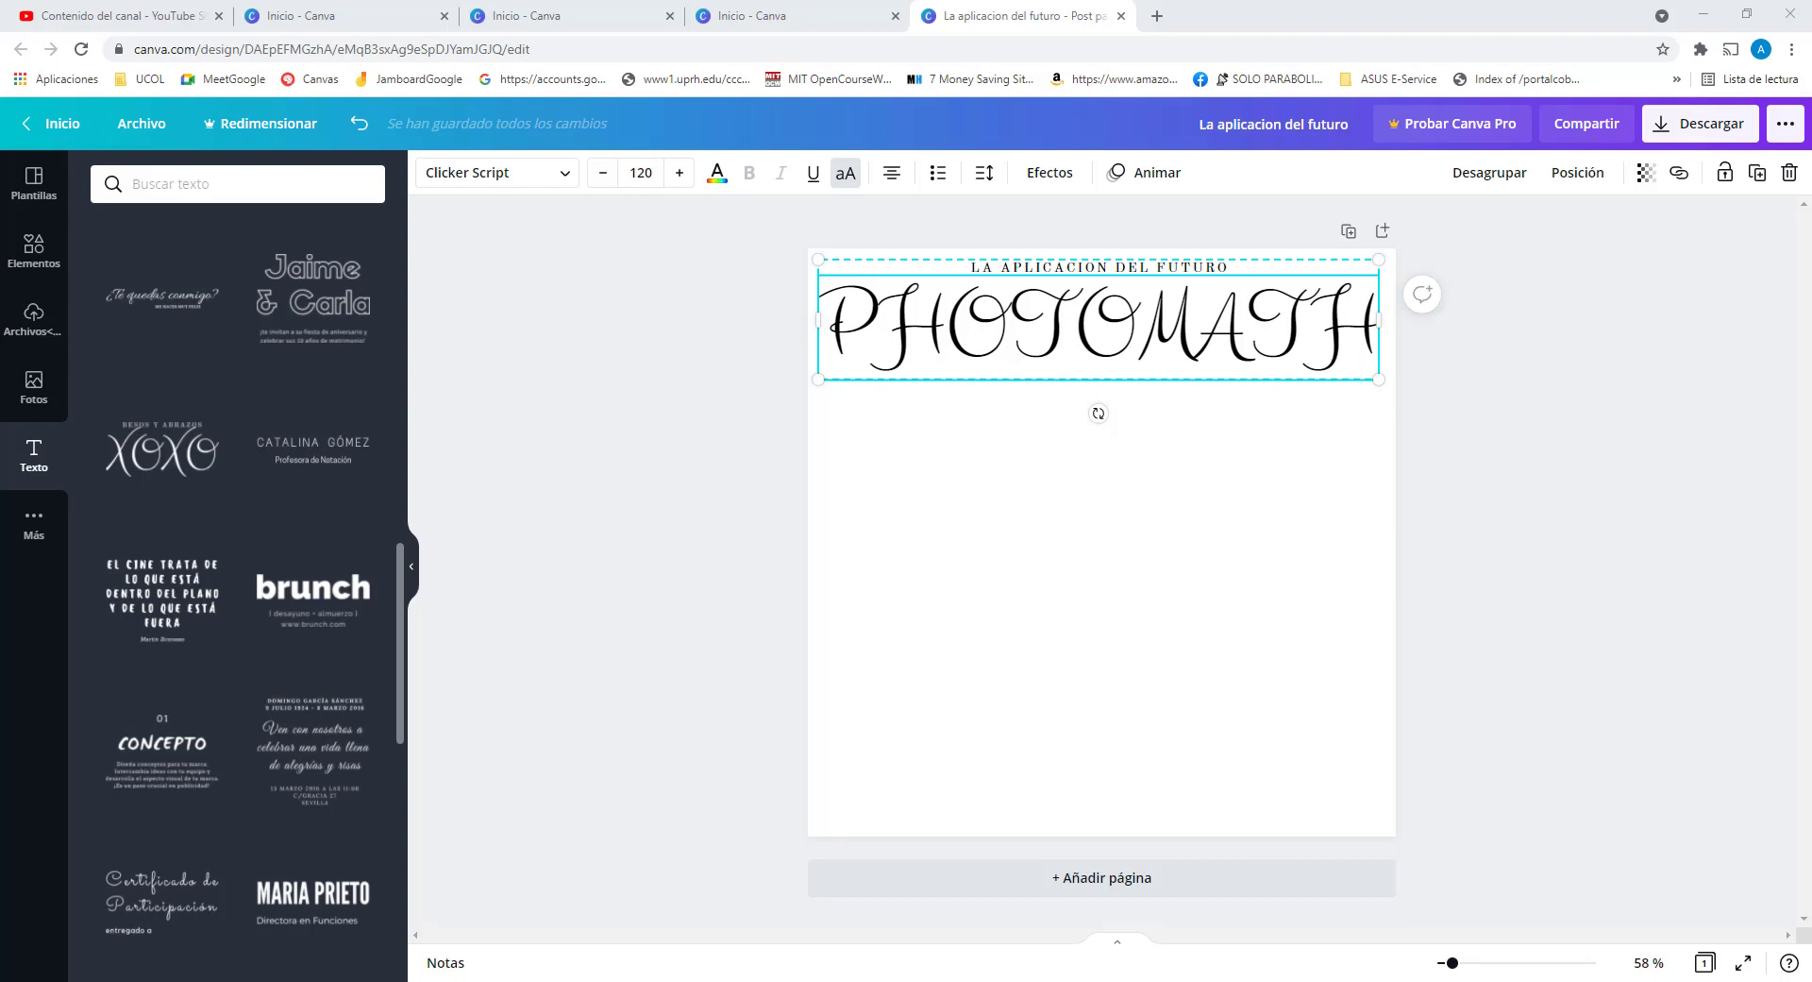
pyautogui.click(1465, 432)
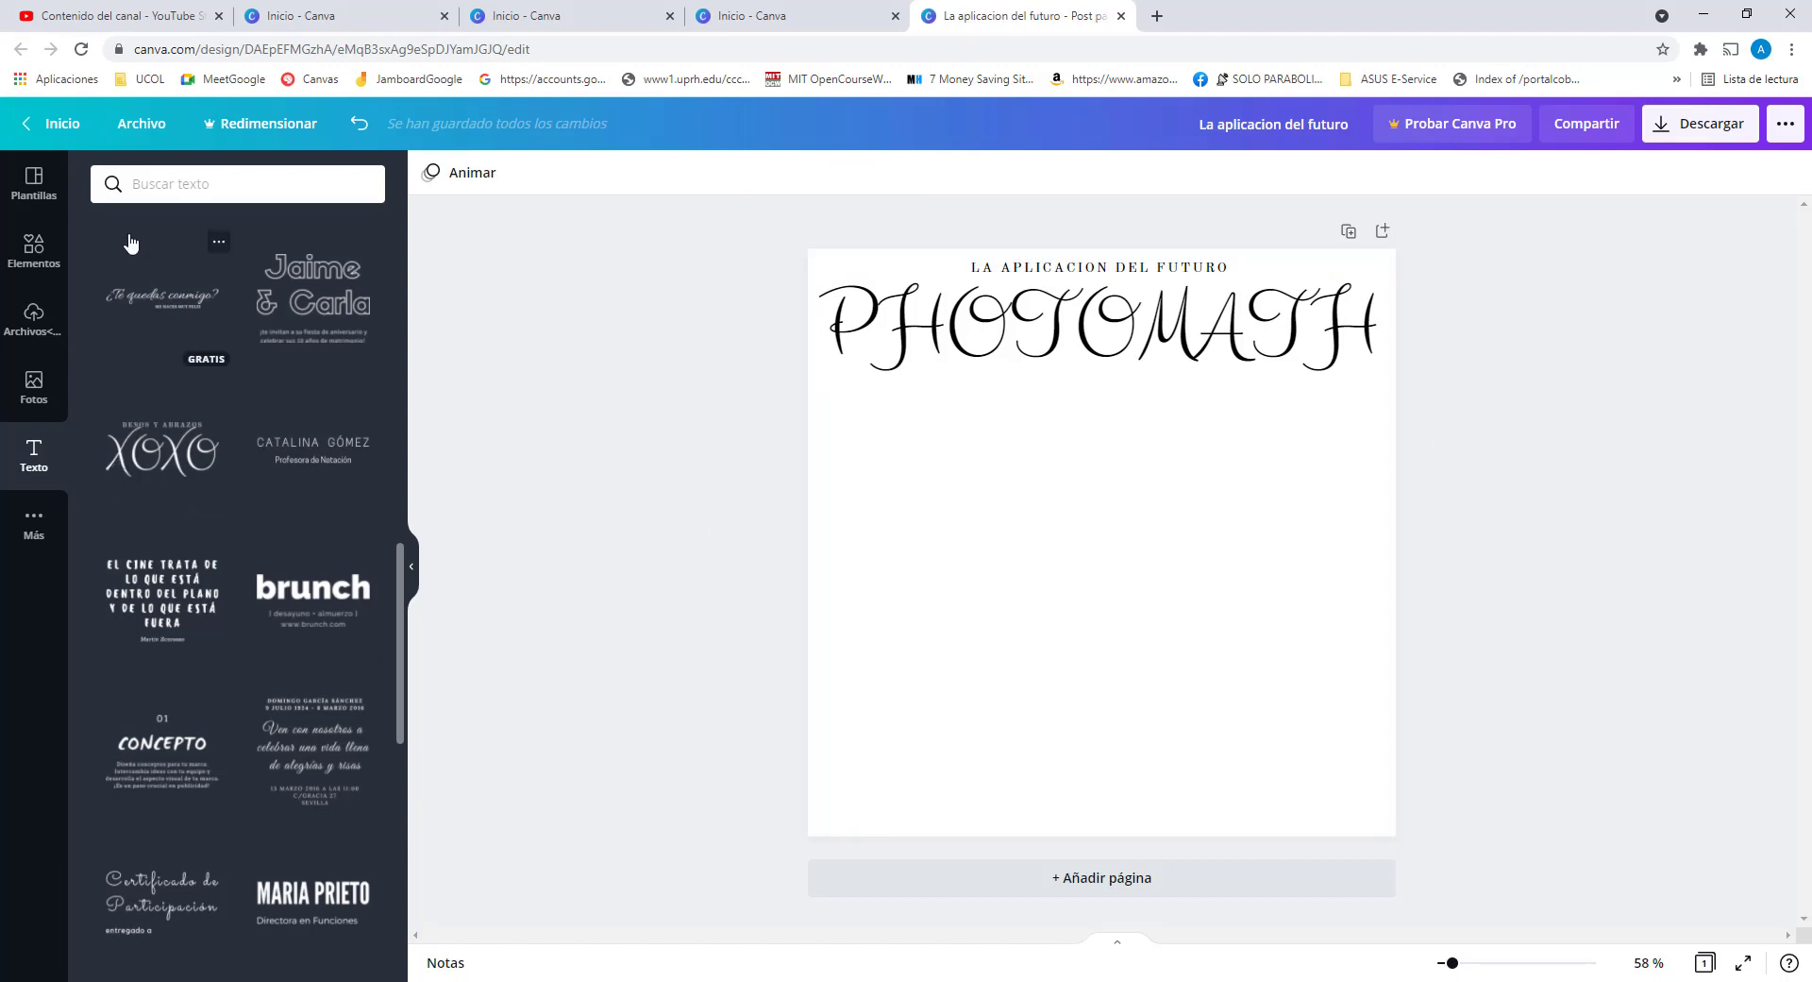
# Show the Más panel of additional Canva apps and integrations.
pyautogui.click(137, 183)
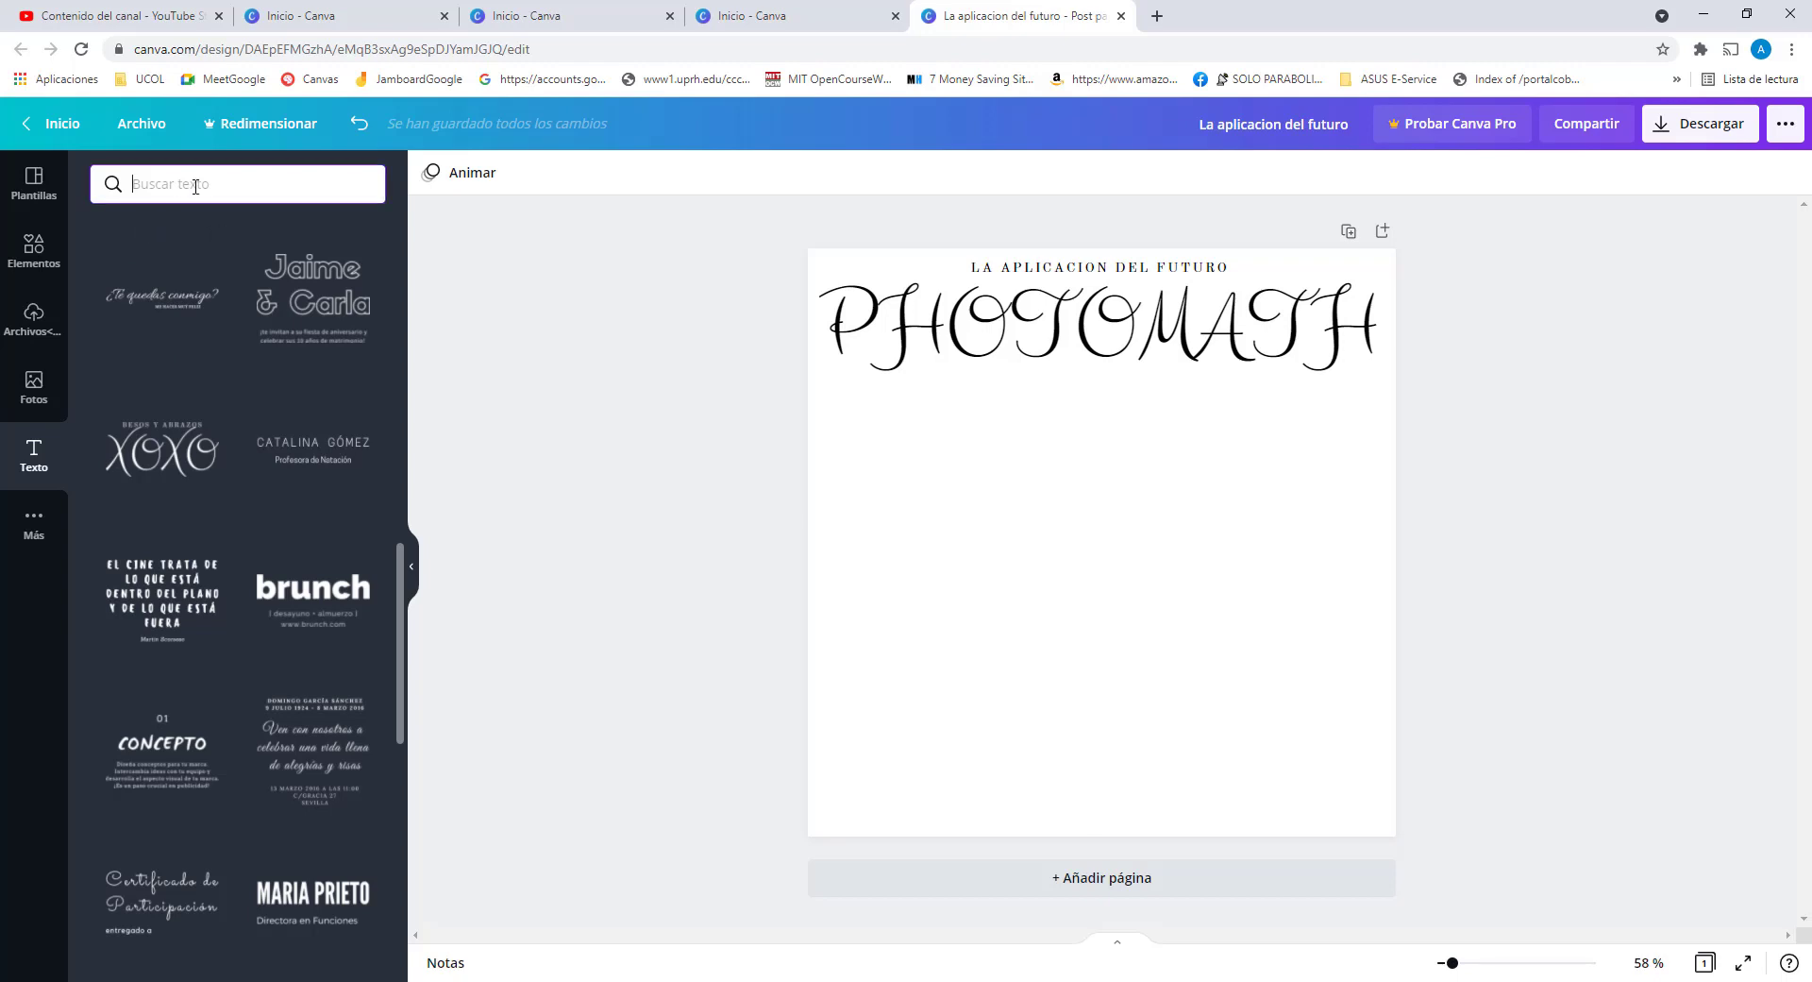
pyautogui.click(36, 540)
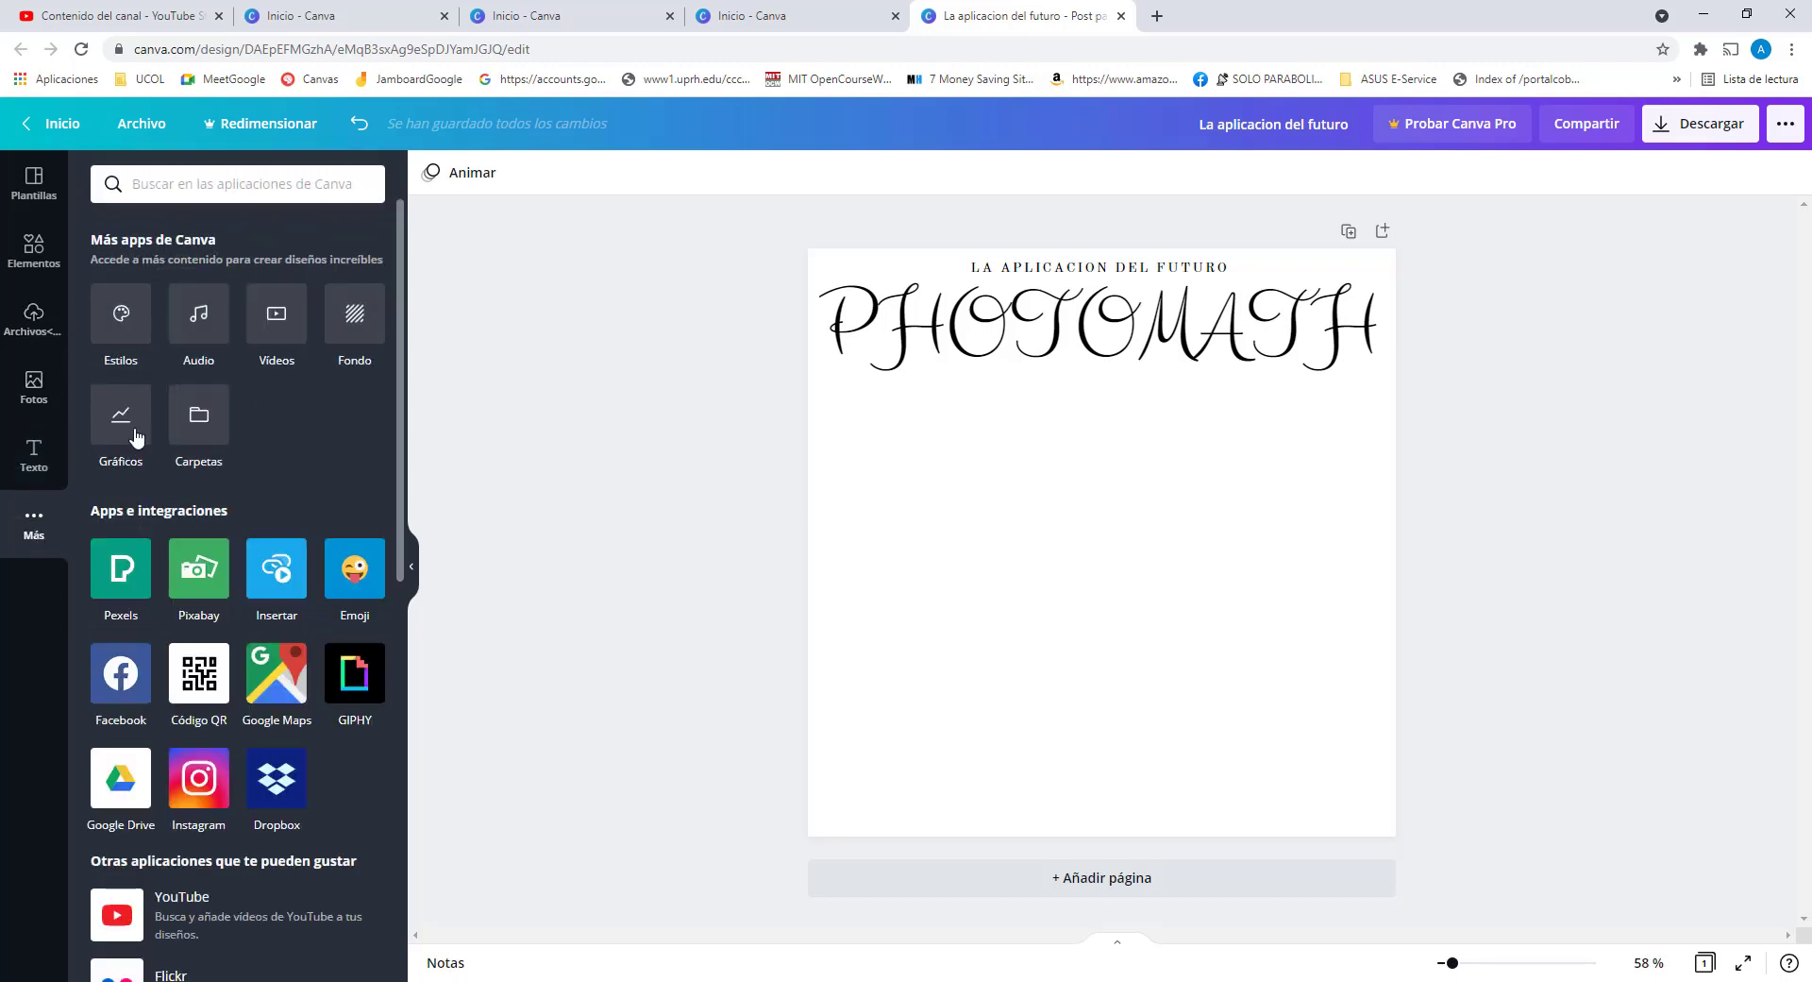
pyautogui.scroll(-1, 179, 668)
pyautogui.scroll(1, 179, 668)
# Search Google for 'photomath' in a new Chrome tab to reach the Photomath Spanish homepage.
pyautogui.click(1157, 16)
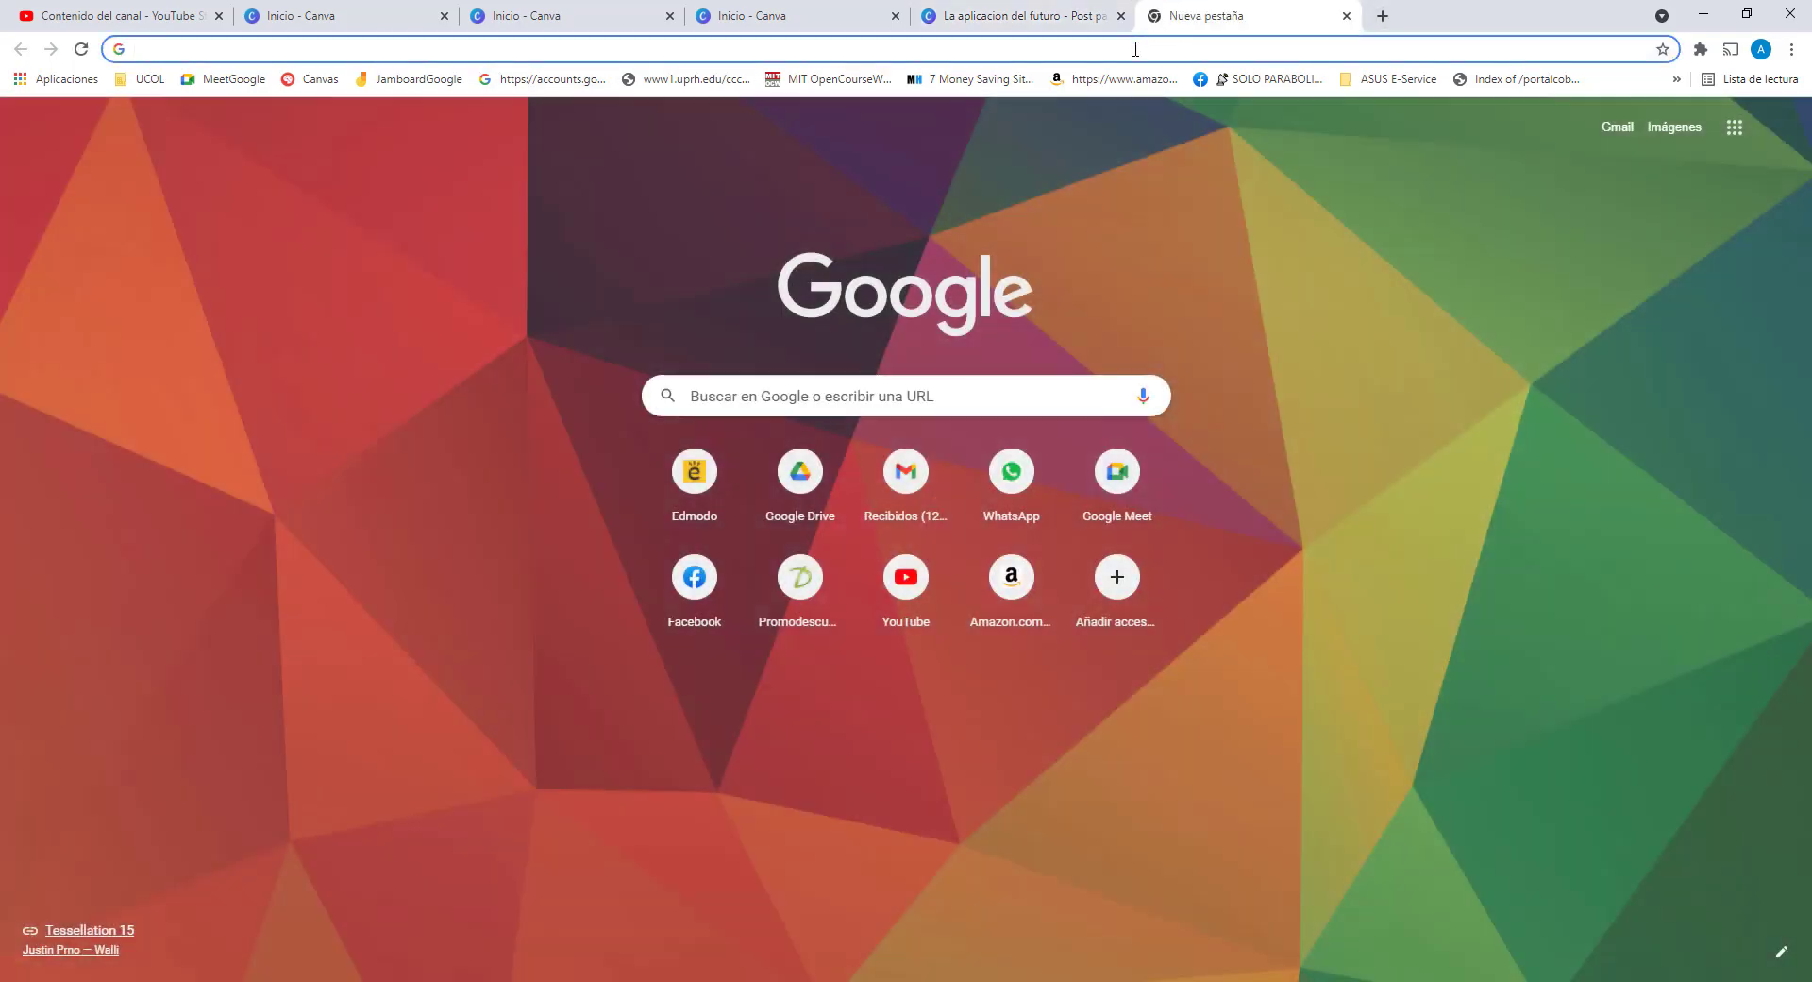
pyautogui.click(1120, 48)
pyautogui.write('photom')
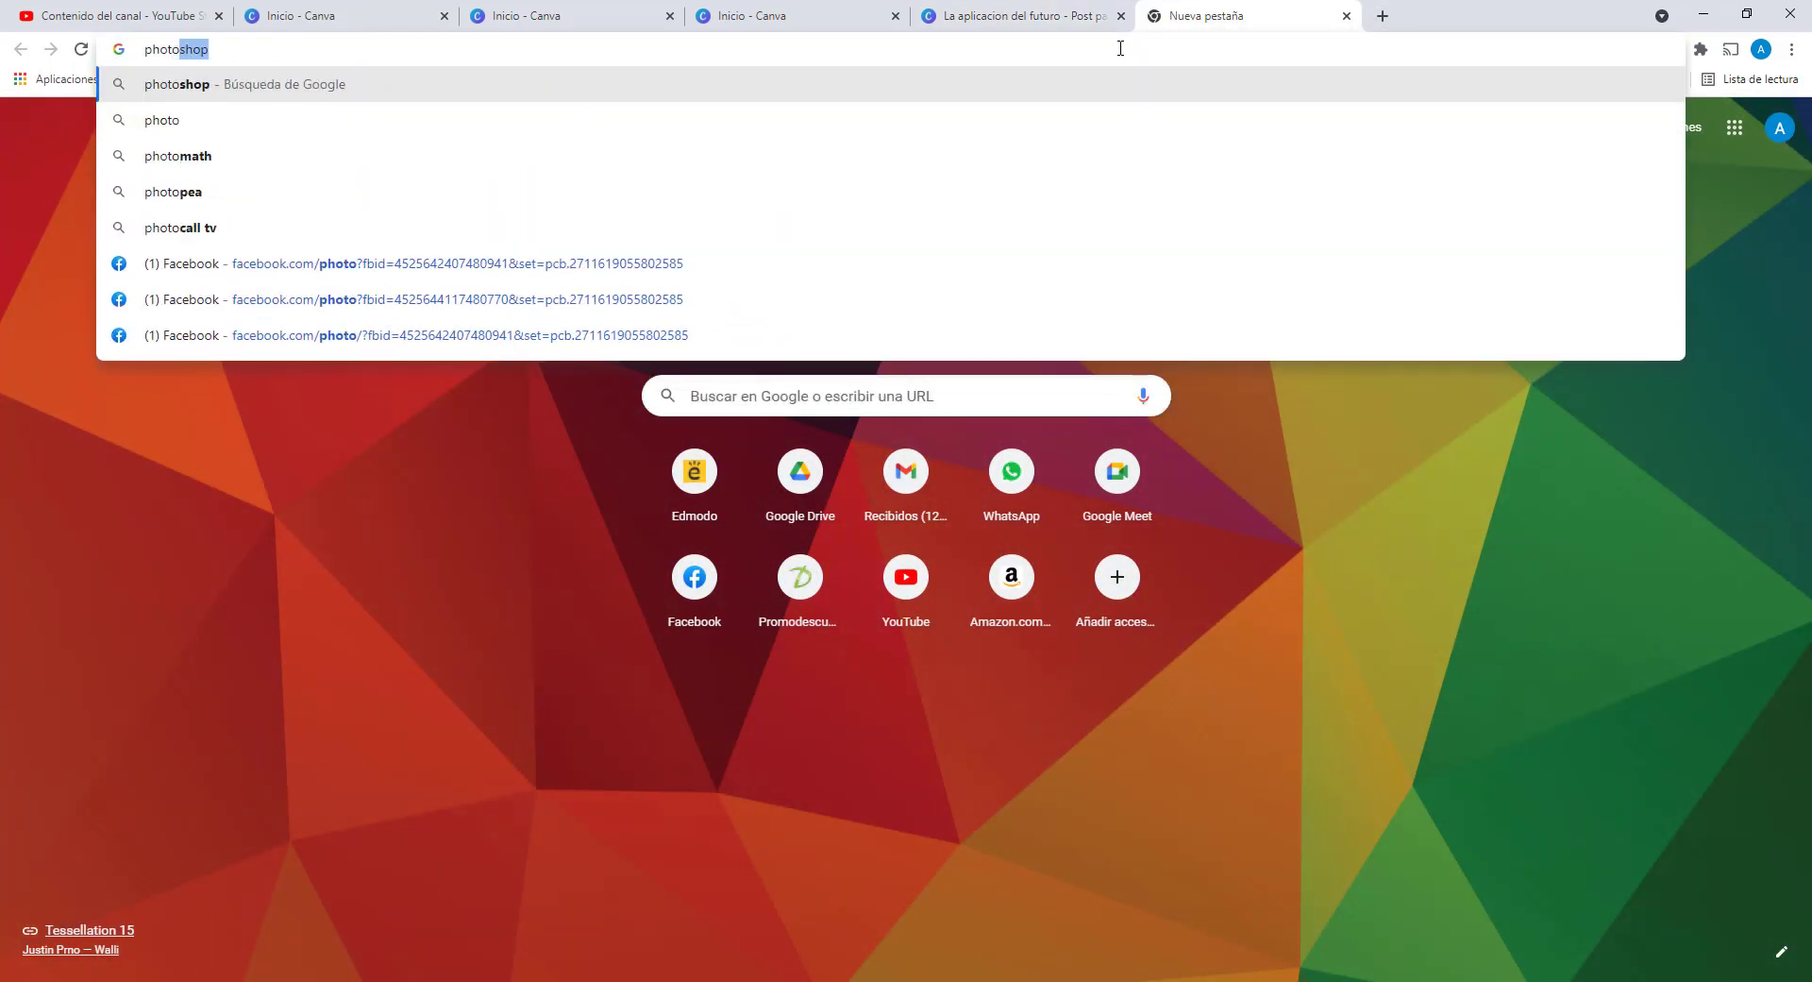
pyautogui.write('ath')
pyautogui.press('Return')
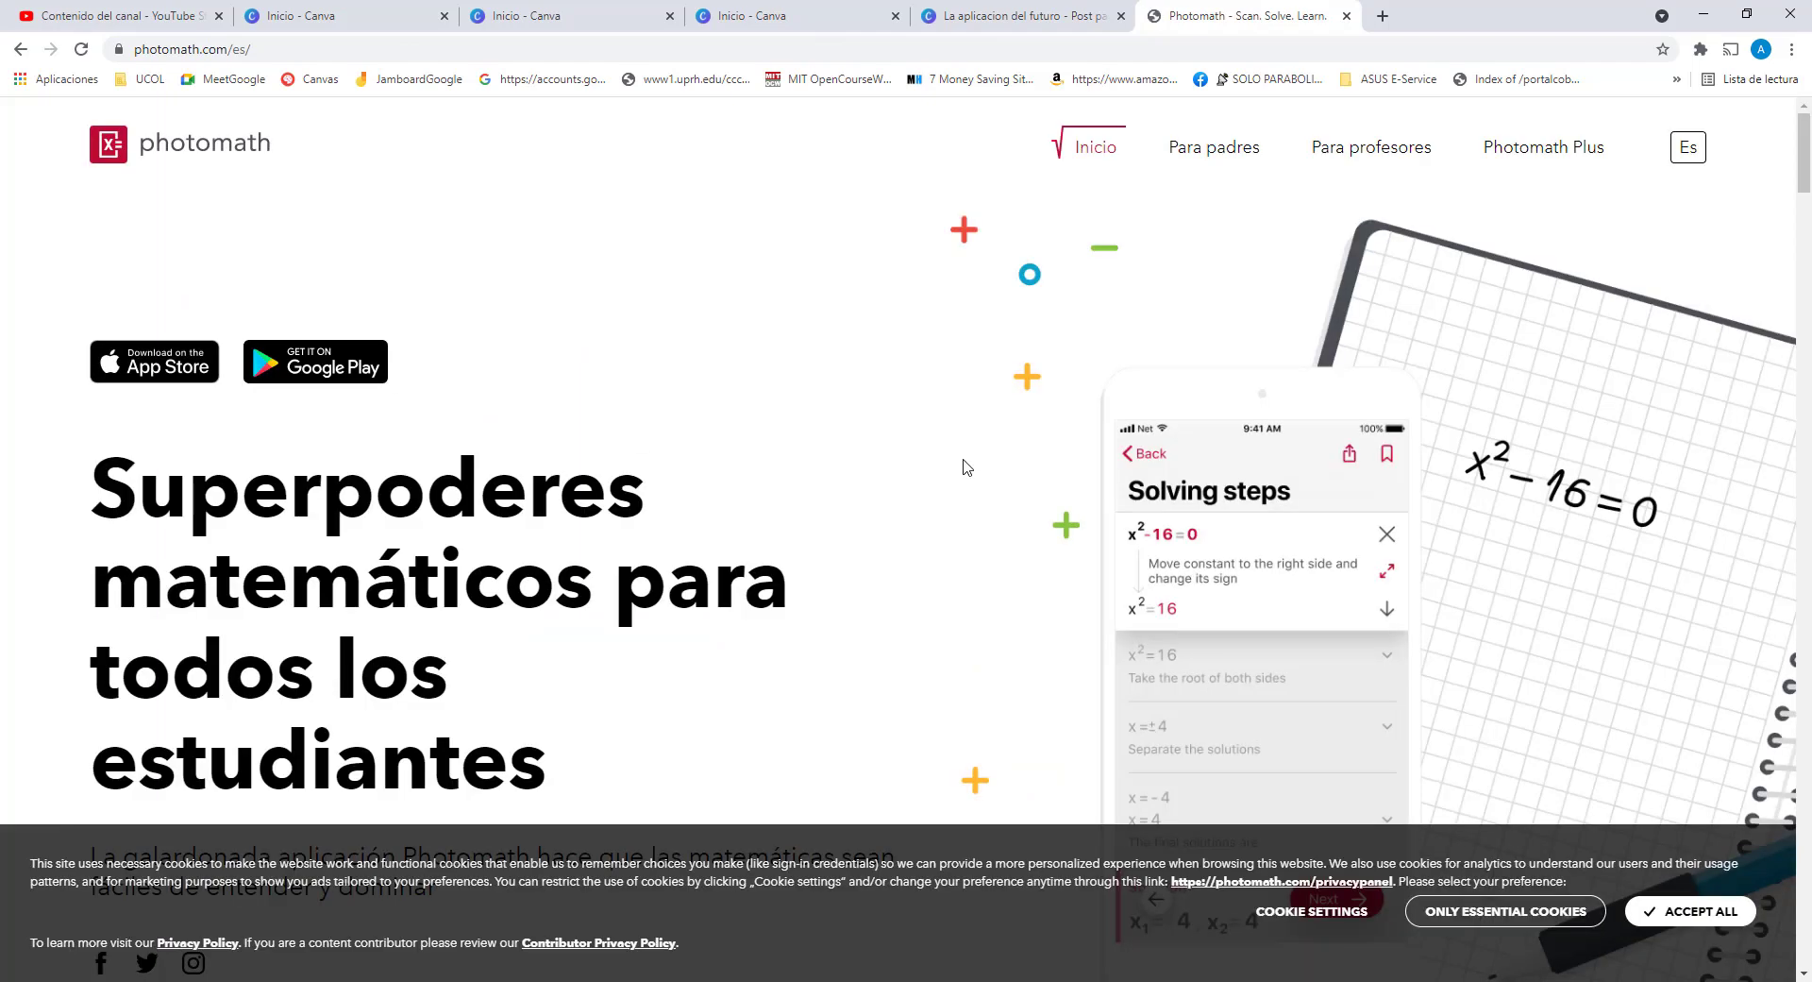
pyautogui.scroll(-2, 731, 468)
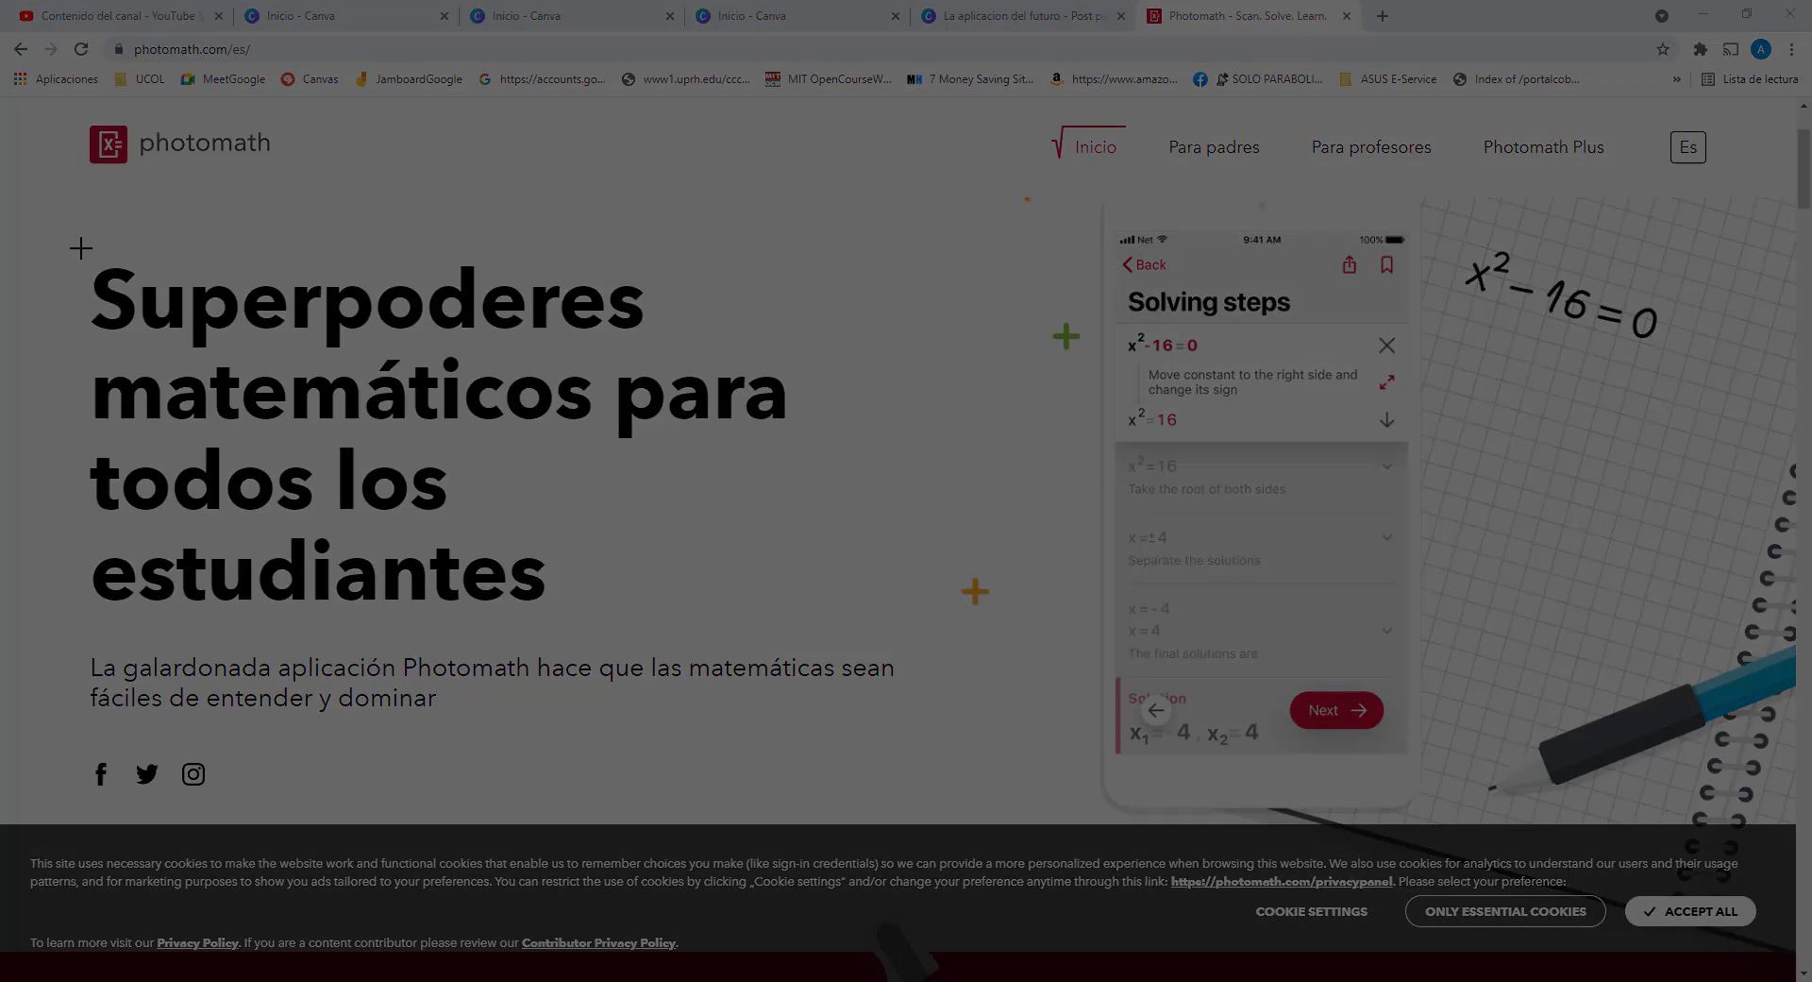
# Snip the 'Superpoderes matemáticos para todos los estudiantes' headline and paste it below PHOTOMATH in Canva.
pyautogui.moveTo(81, 245); pyautogui.dragTo(811, 611)
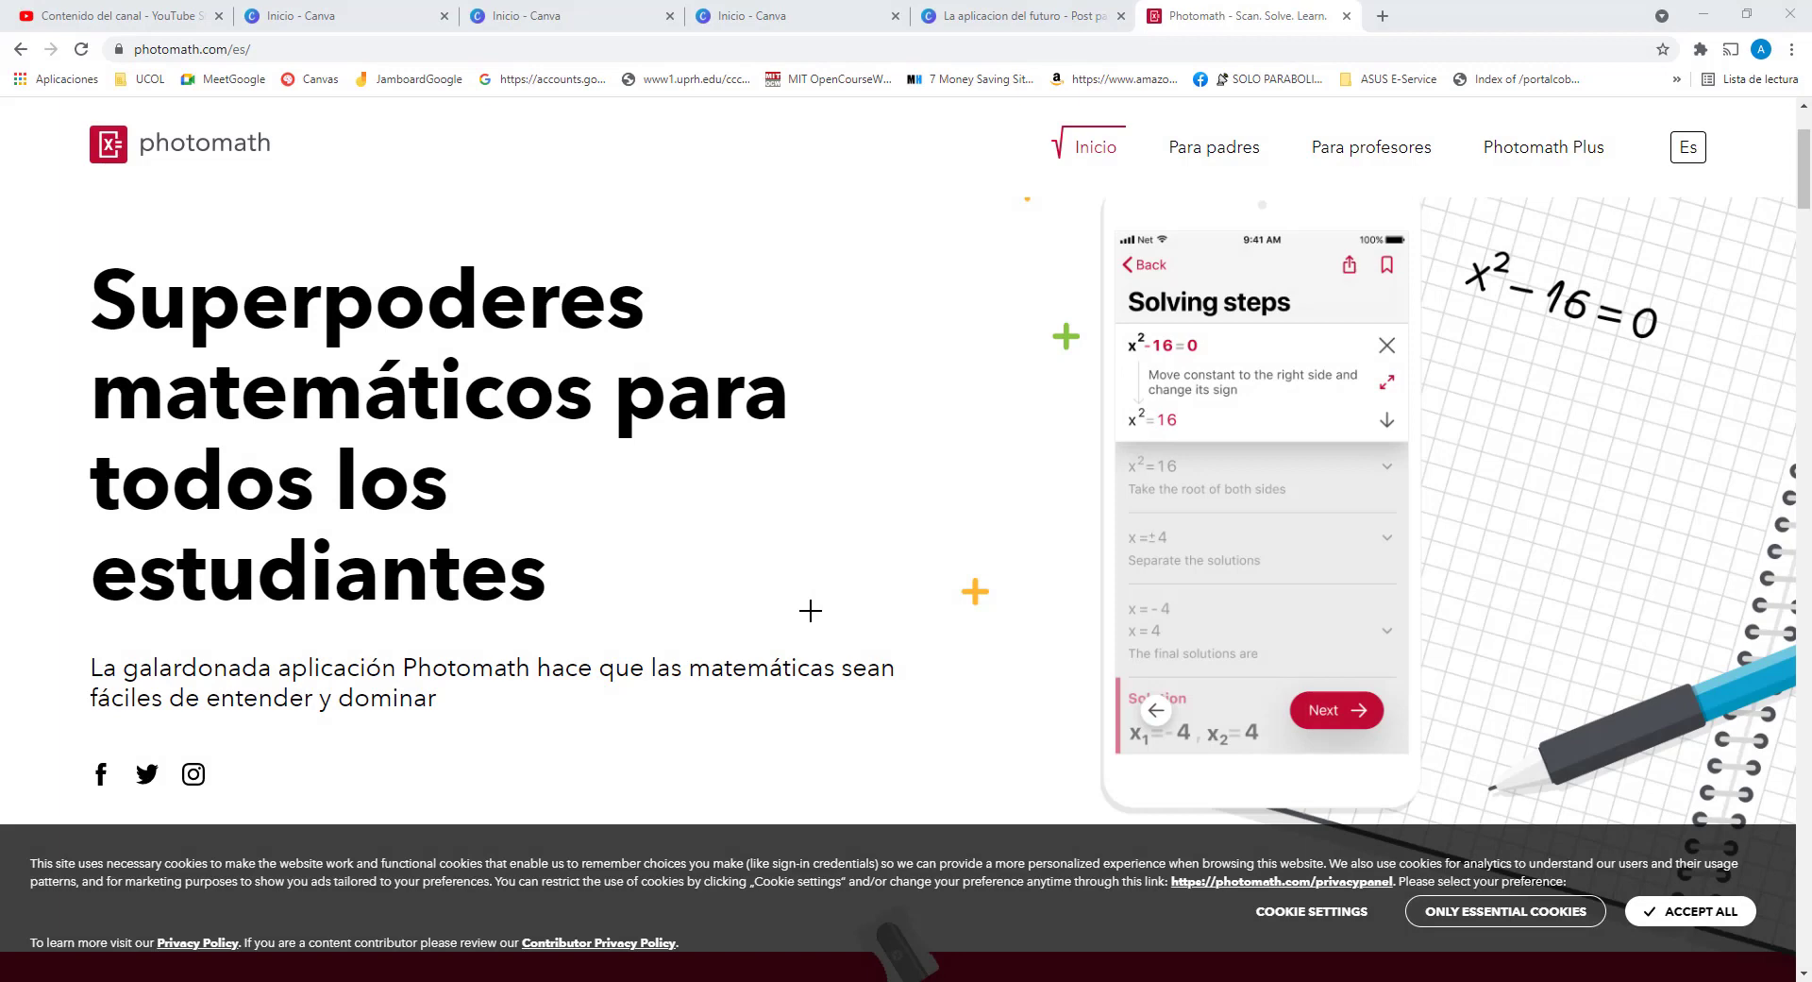
pyautogui.click(1043, 13)
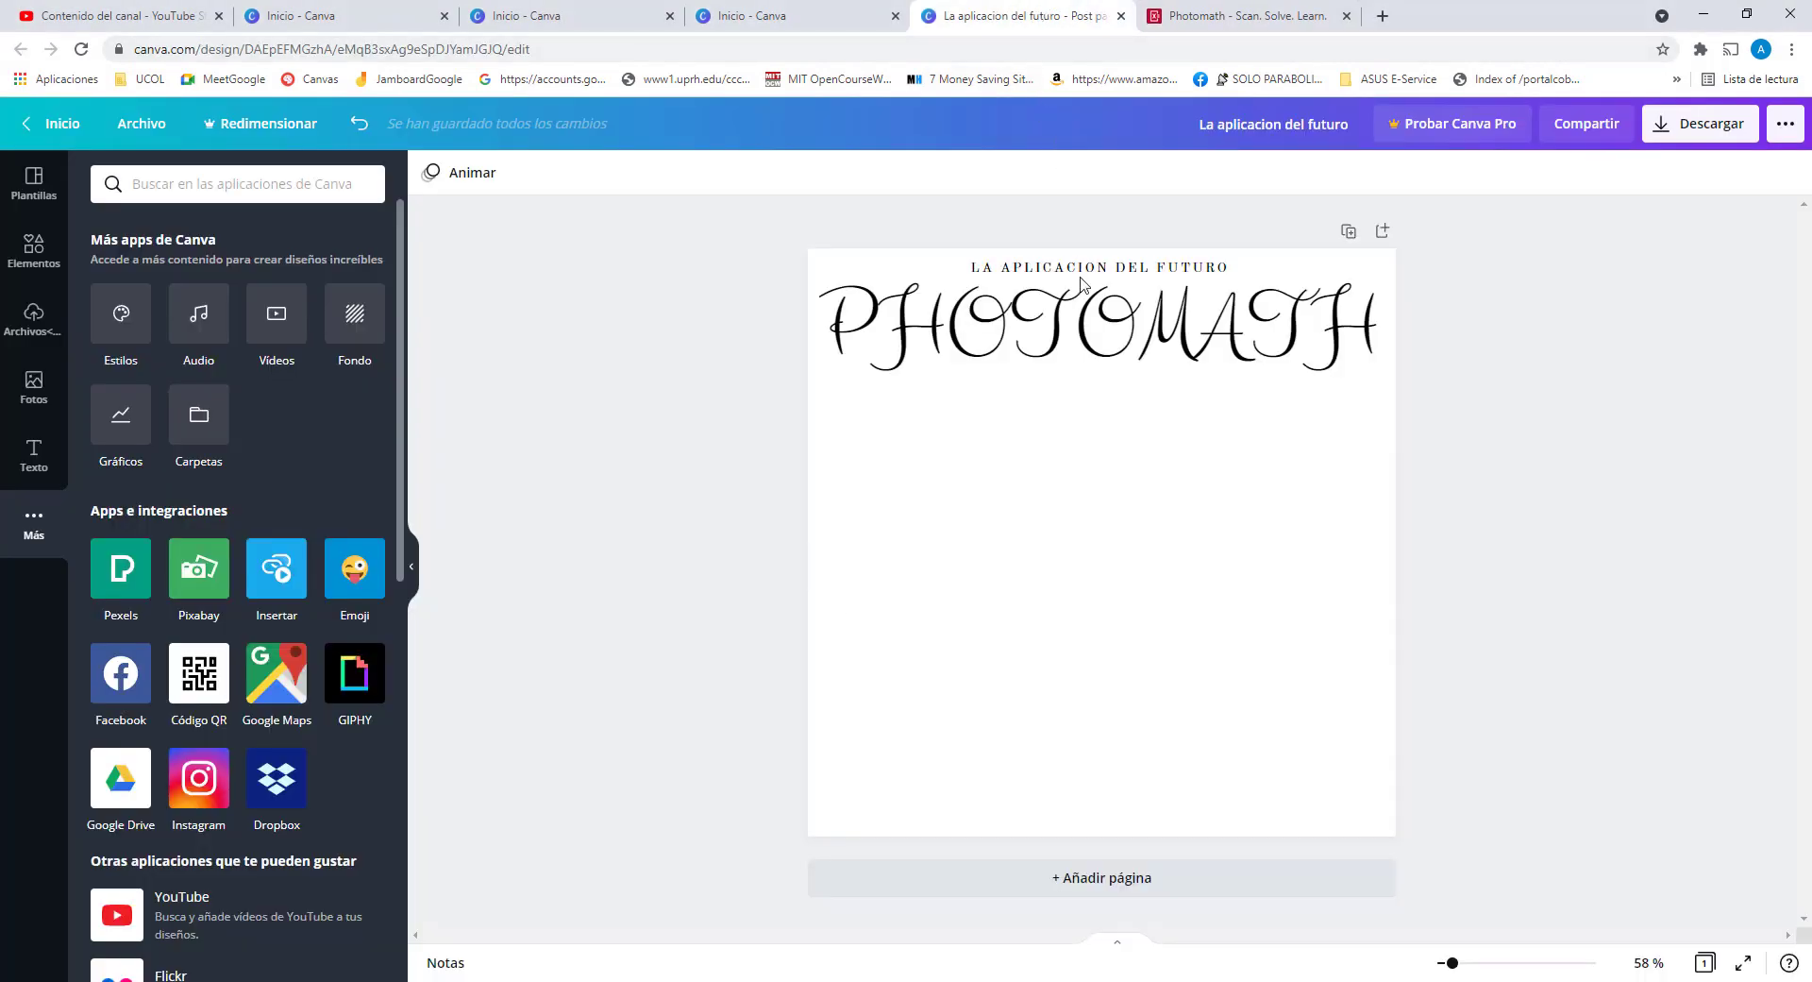
pyautogui.hotkey('ctrl', 'v')
pyautogui.moveTo(1044, 489); pyautogui.dragTo(1085, 520)
pyautogui.click(1236, 15)
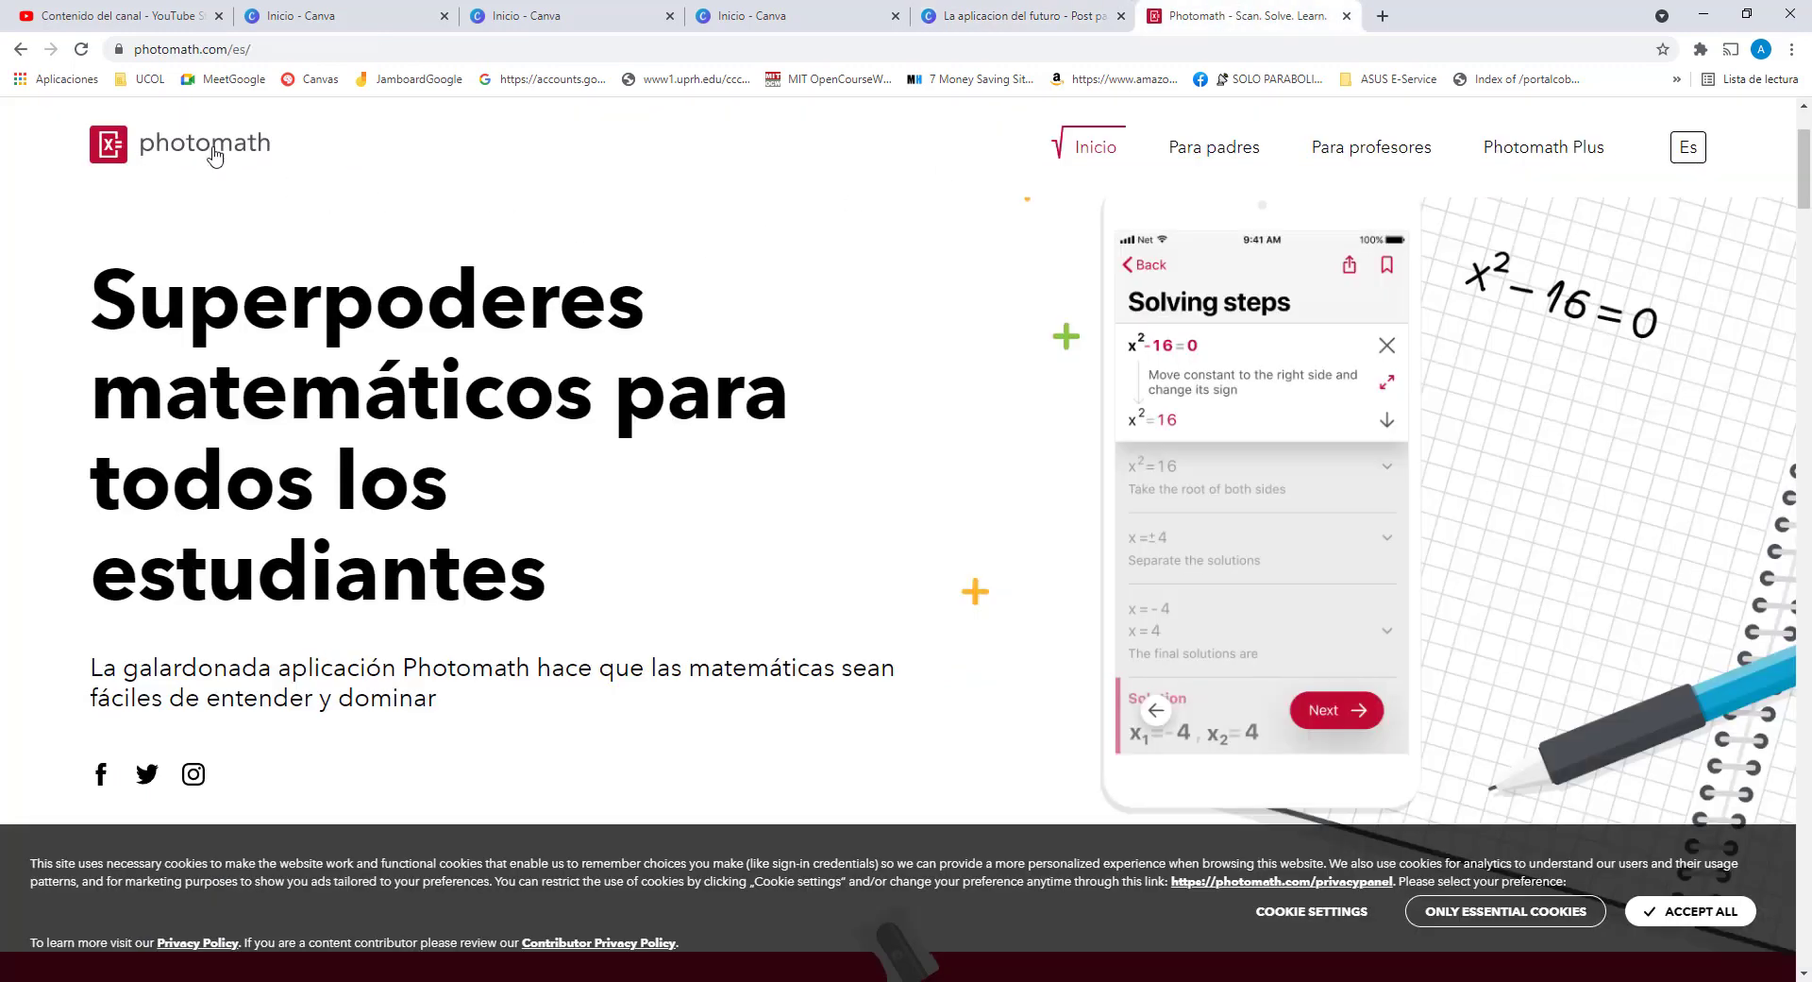
# Copy the red Photomath logo from Google Images results for 'photomath'.
pyautogui.click(19, 49)
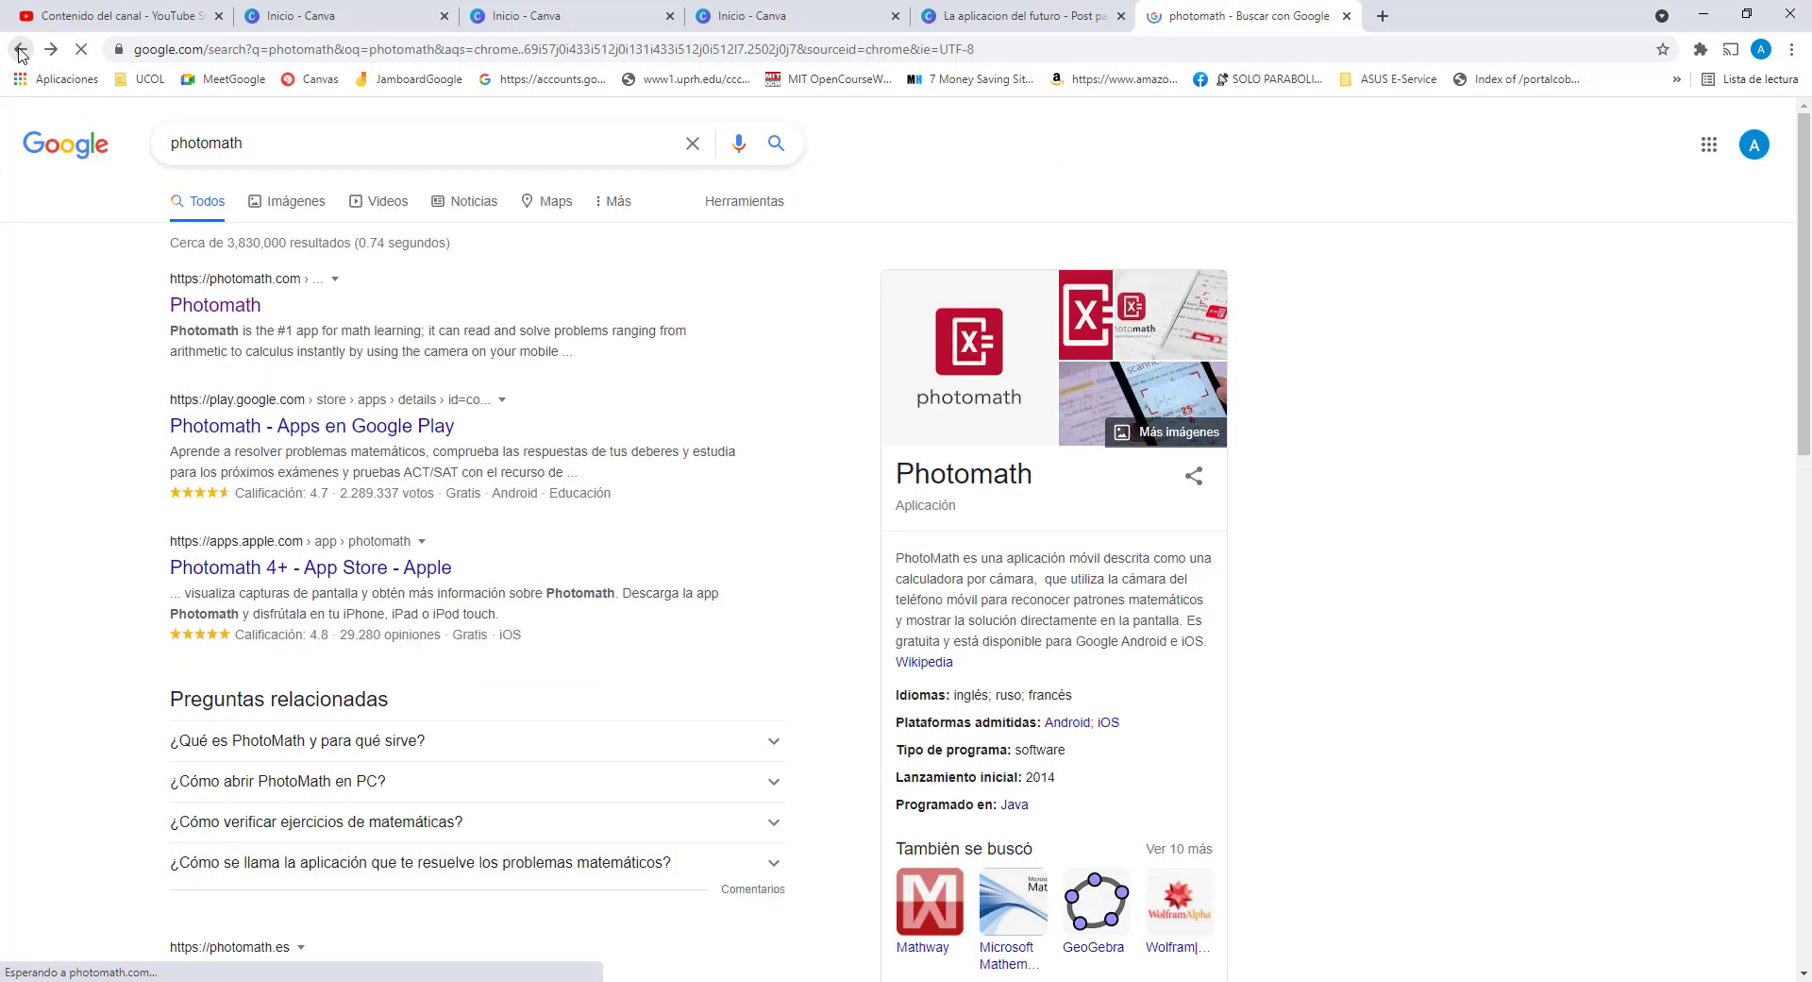
pyautogui.click(298, 204)
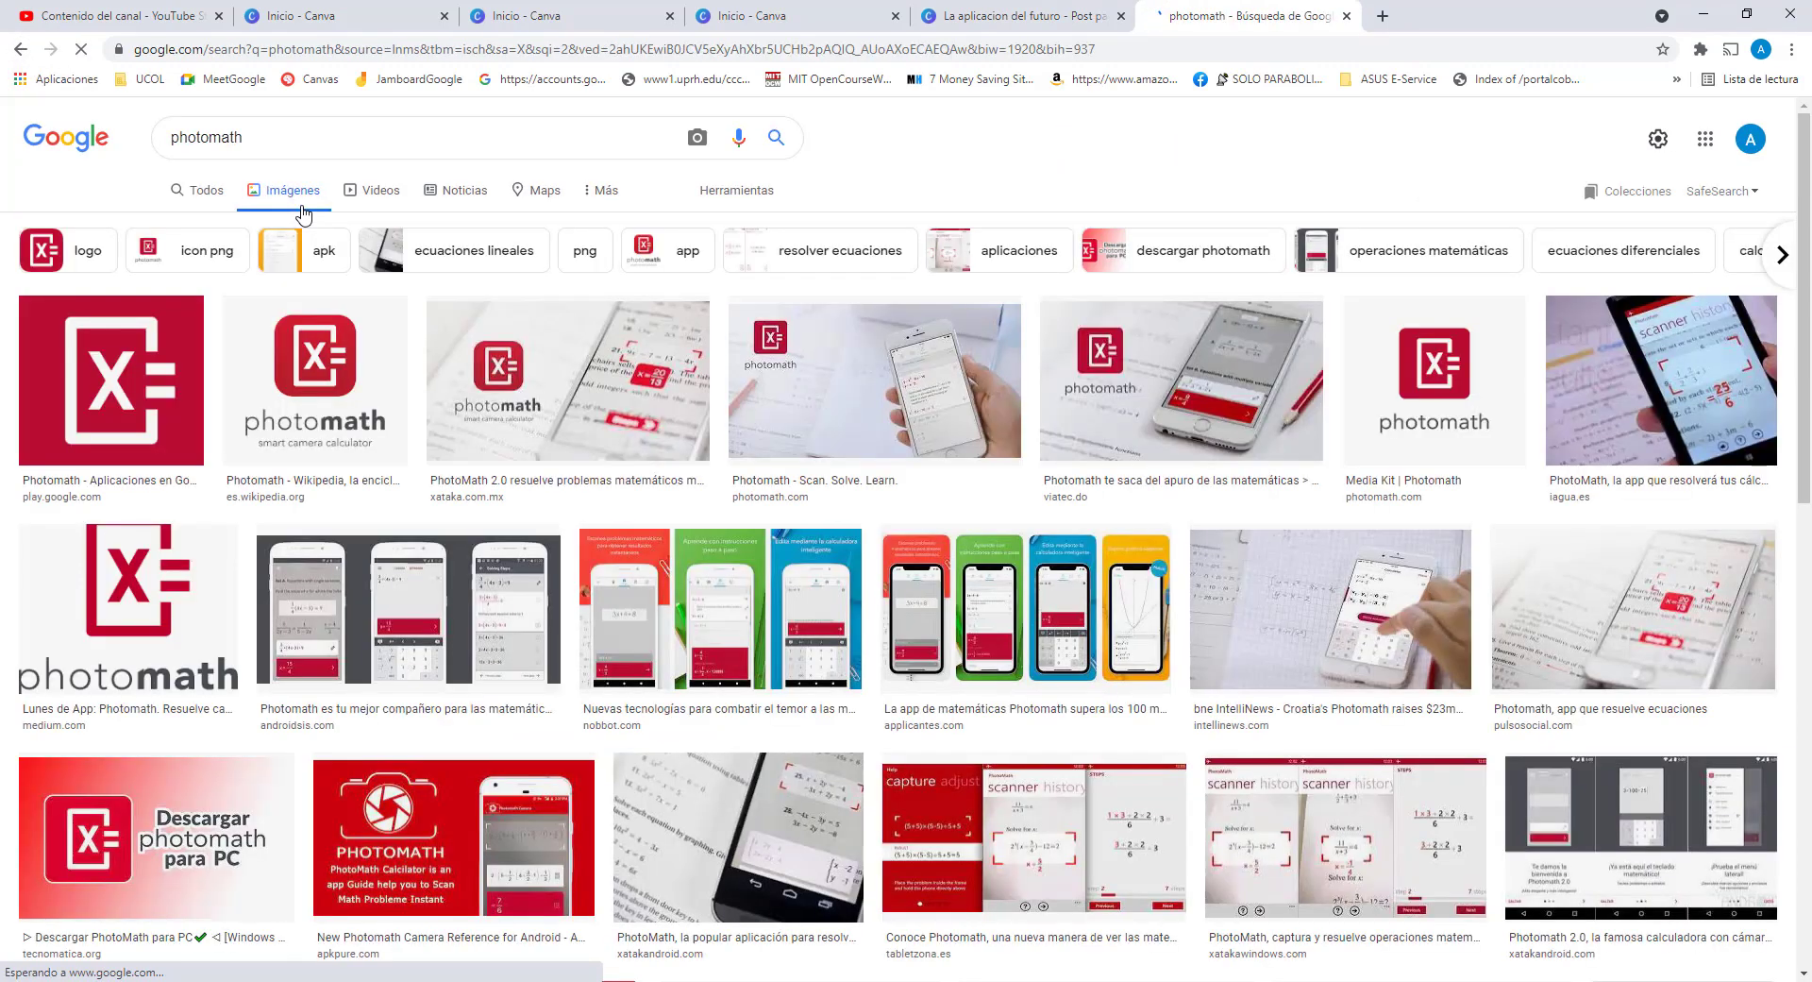
pyautogui.click(110, 378)
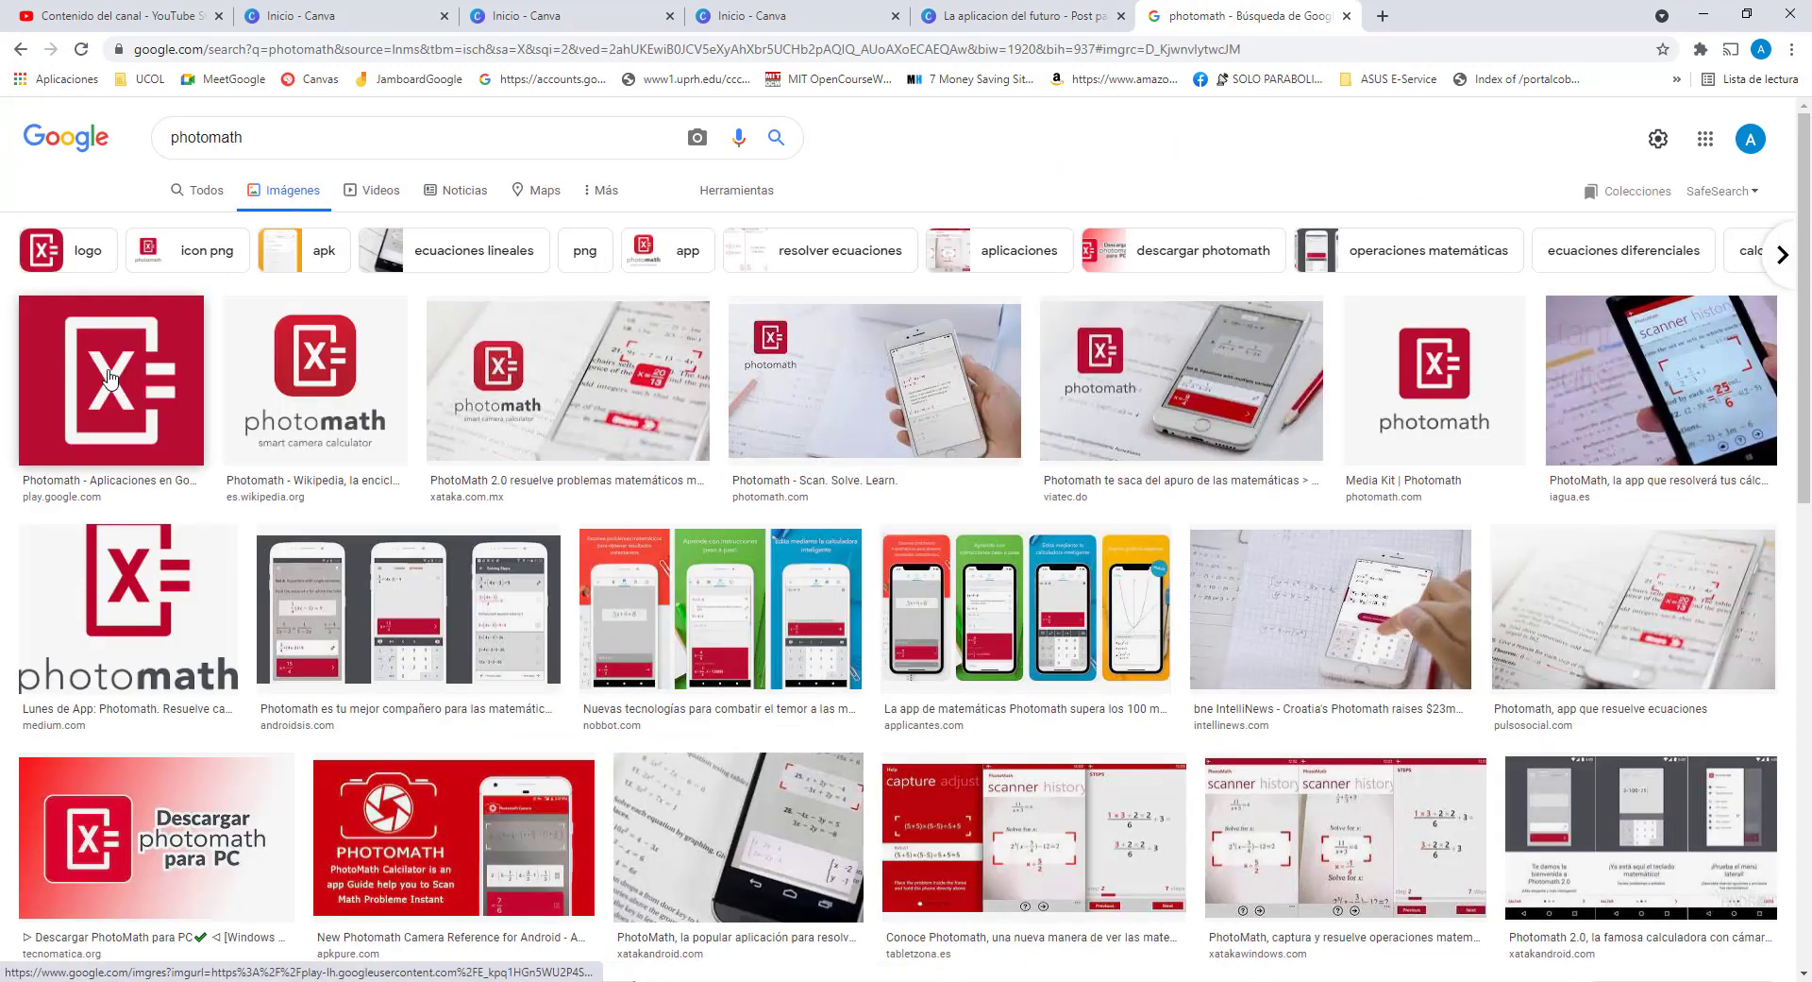
pyautogui.rightClick(1332, 406)
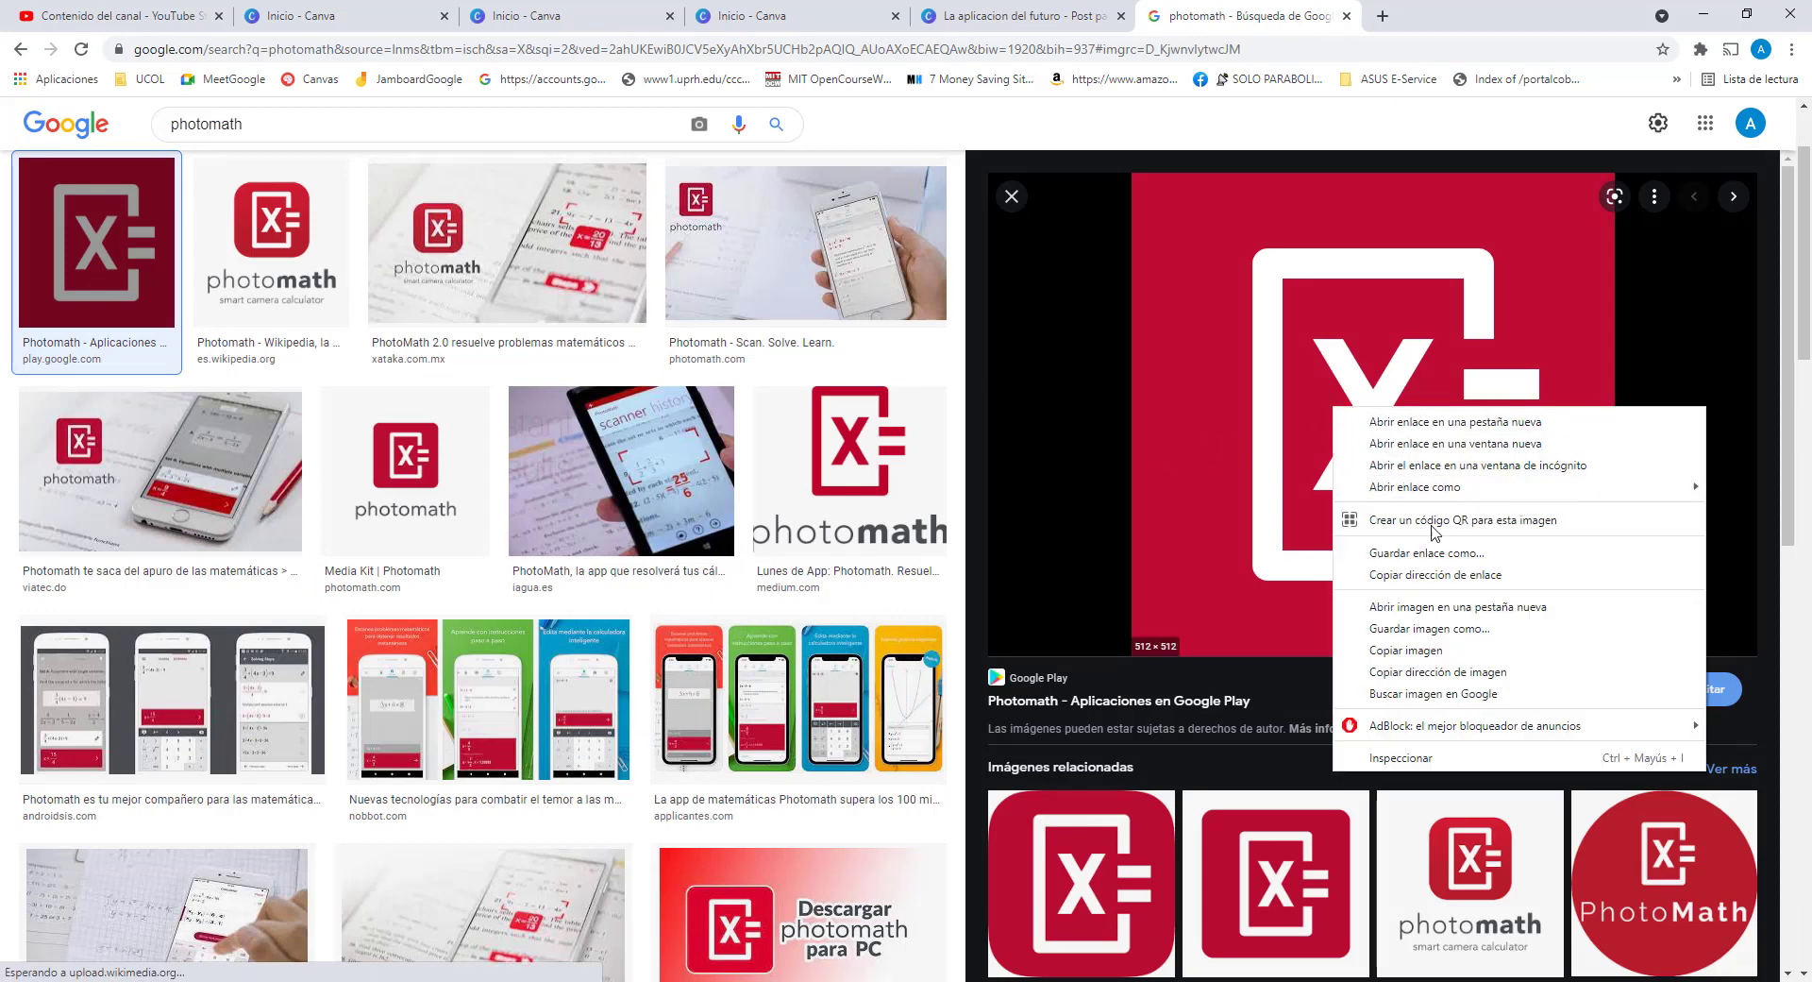
pyautogui.click(1447, 649)
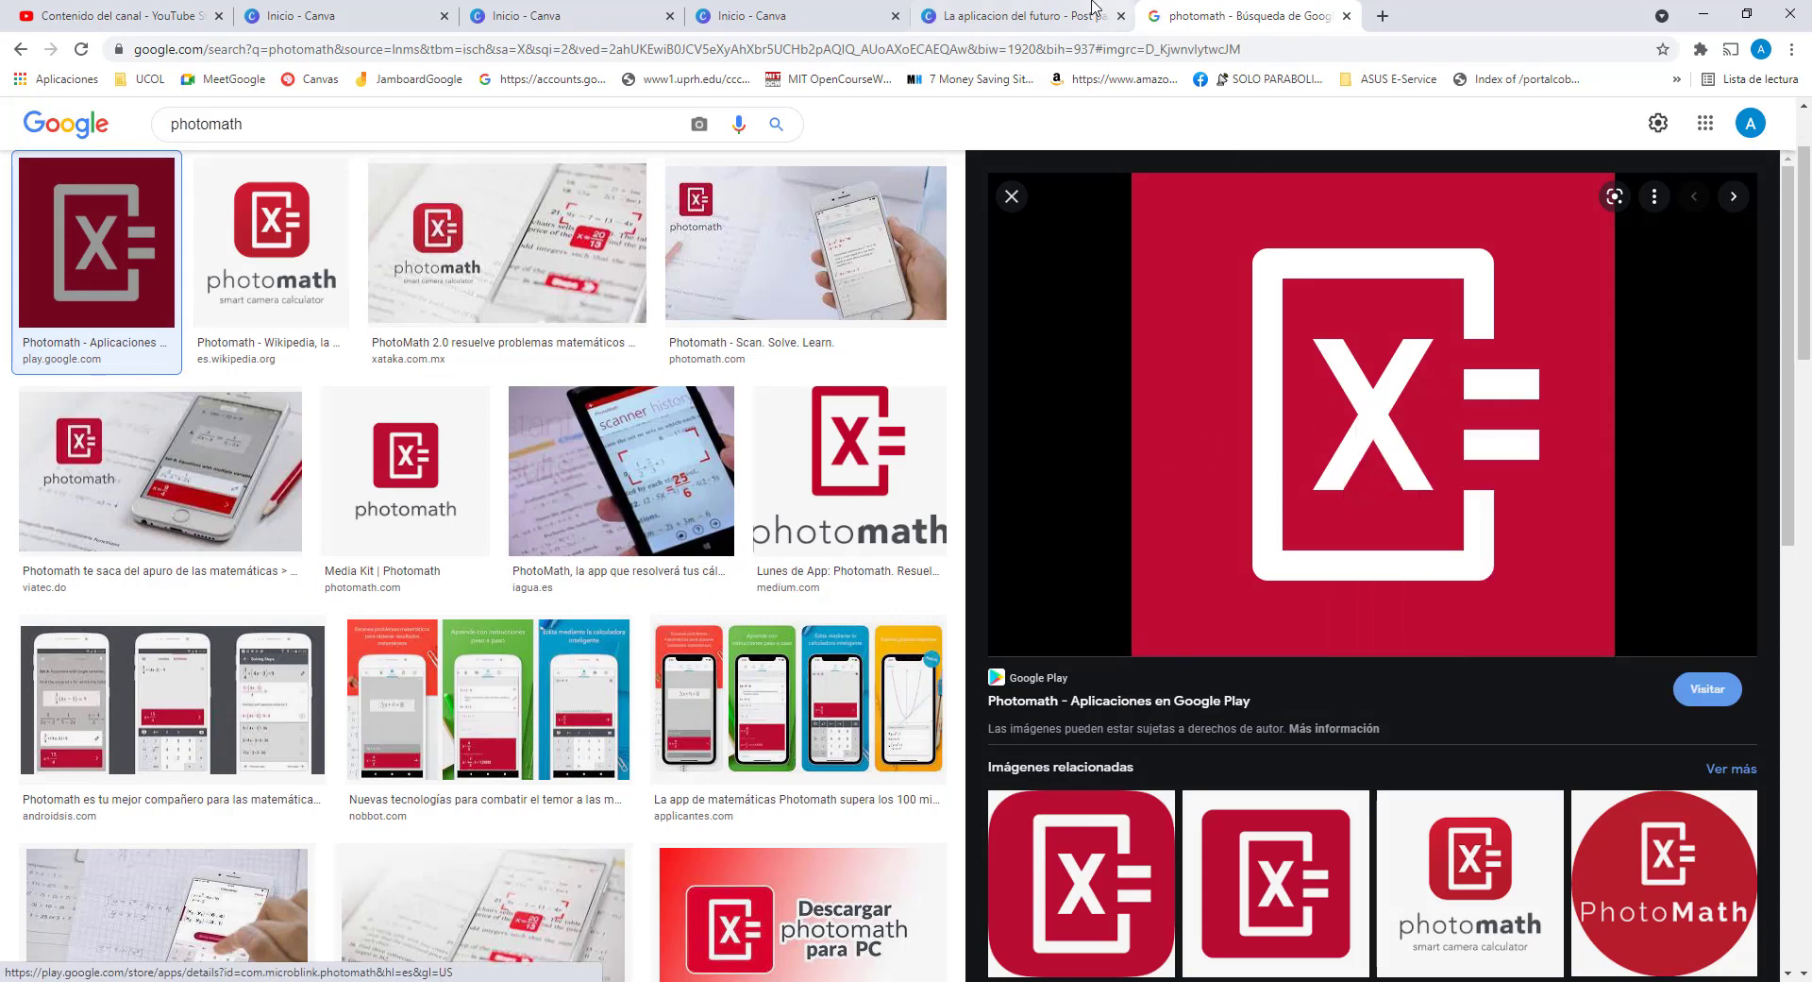
pyautogui.click(1076, 15)
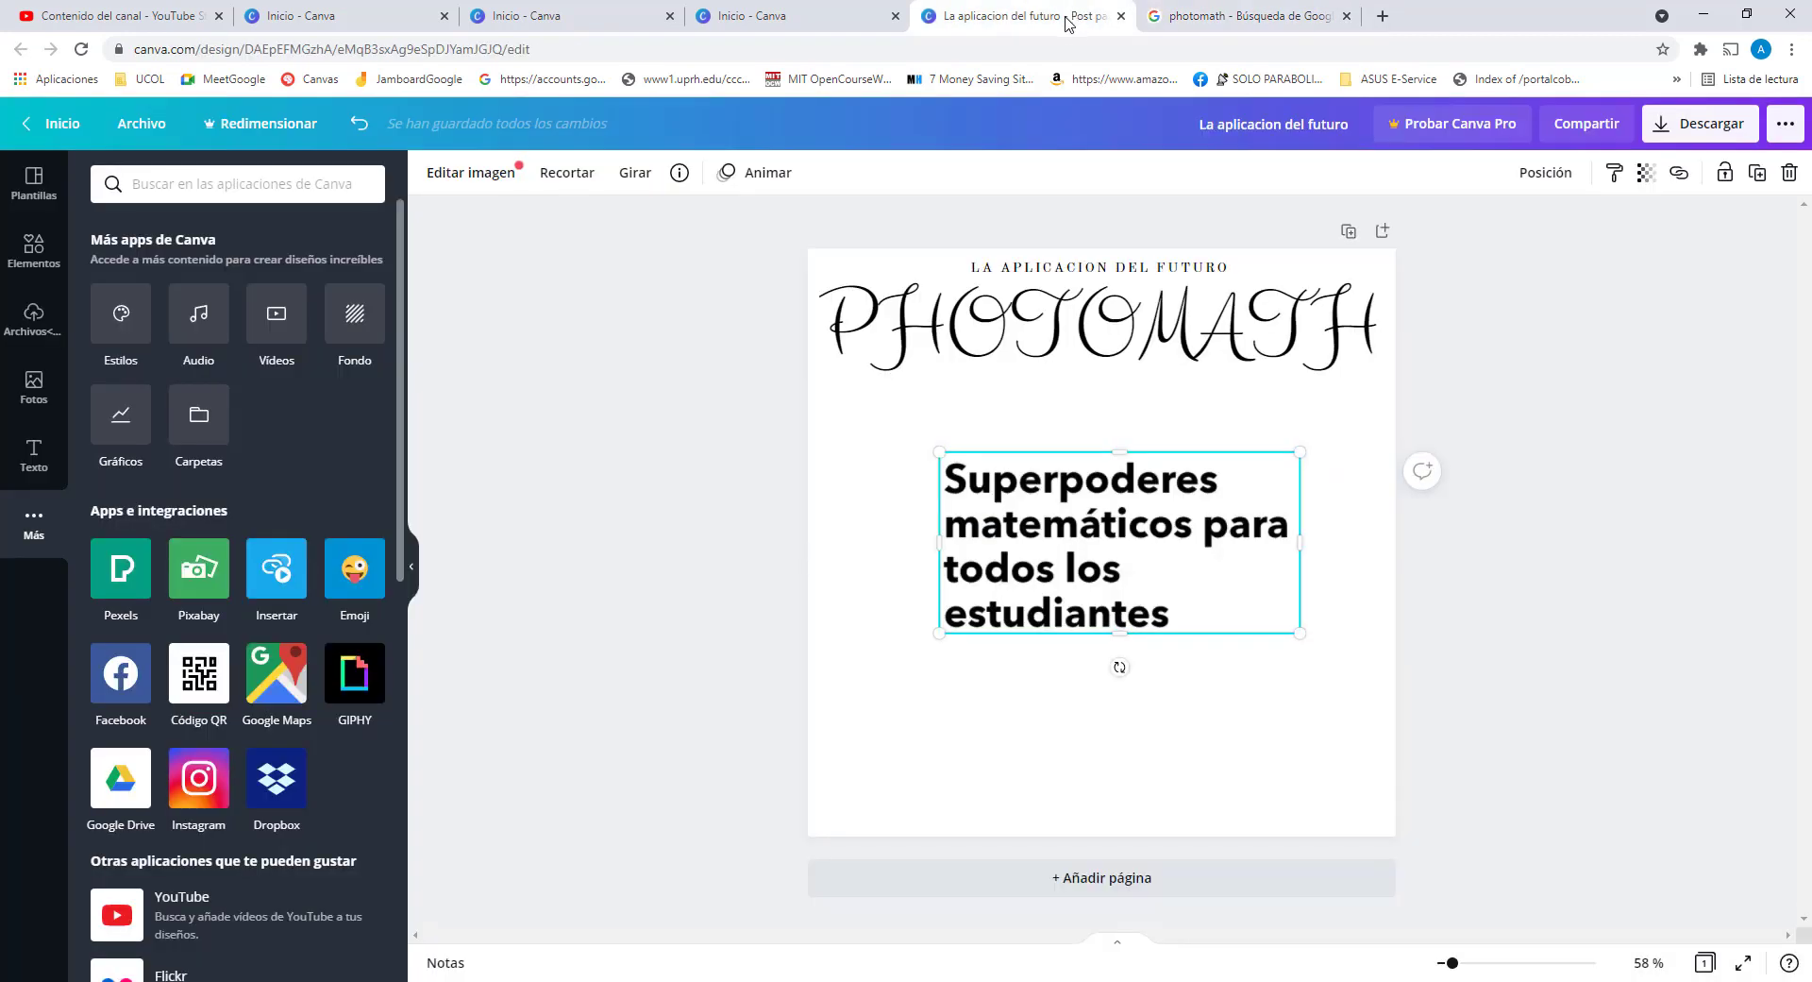
# Paste the red Photomath logo, shrink it and centre it below the Superpoderes headline.
pyautogui.hotkey('ctrl', 'v')
pyautogui.moveTo(1265, 701); pyautogui.dragTo(1100, 754)
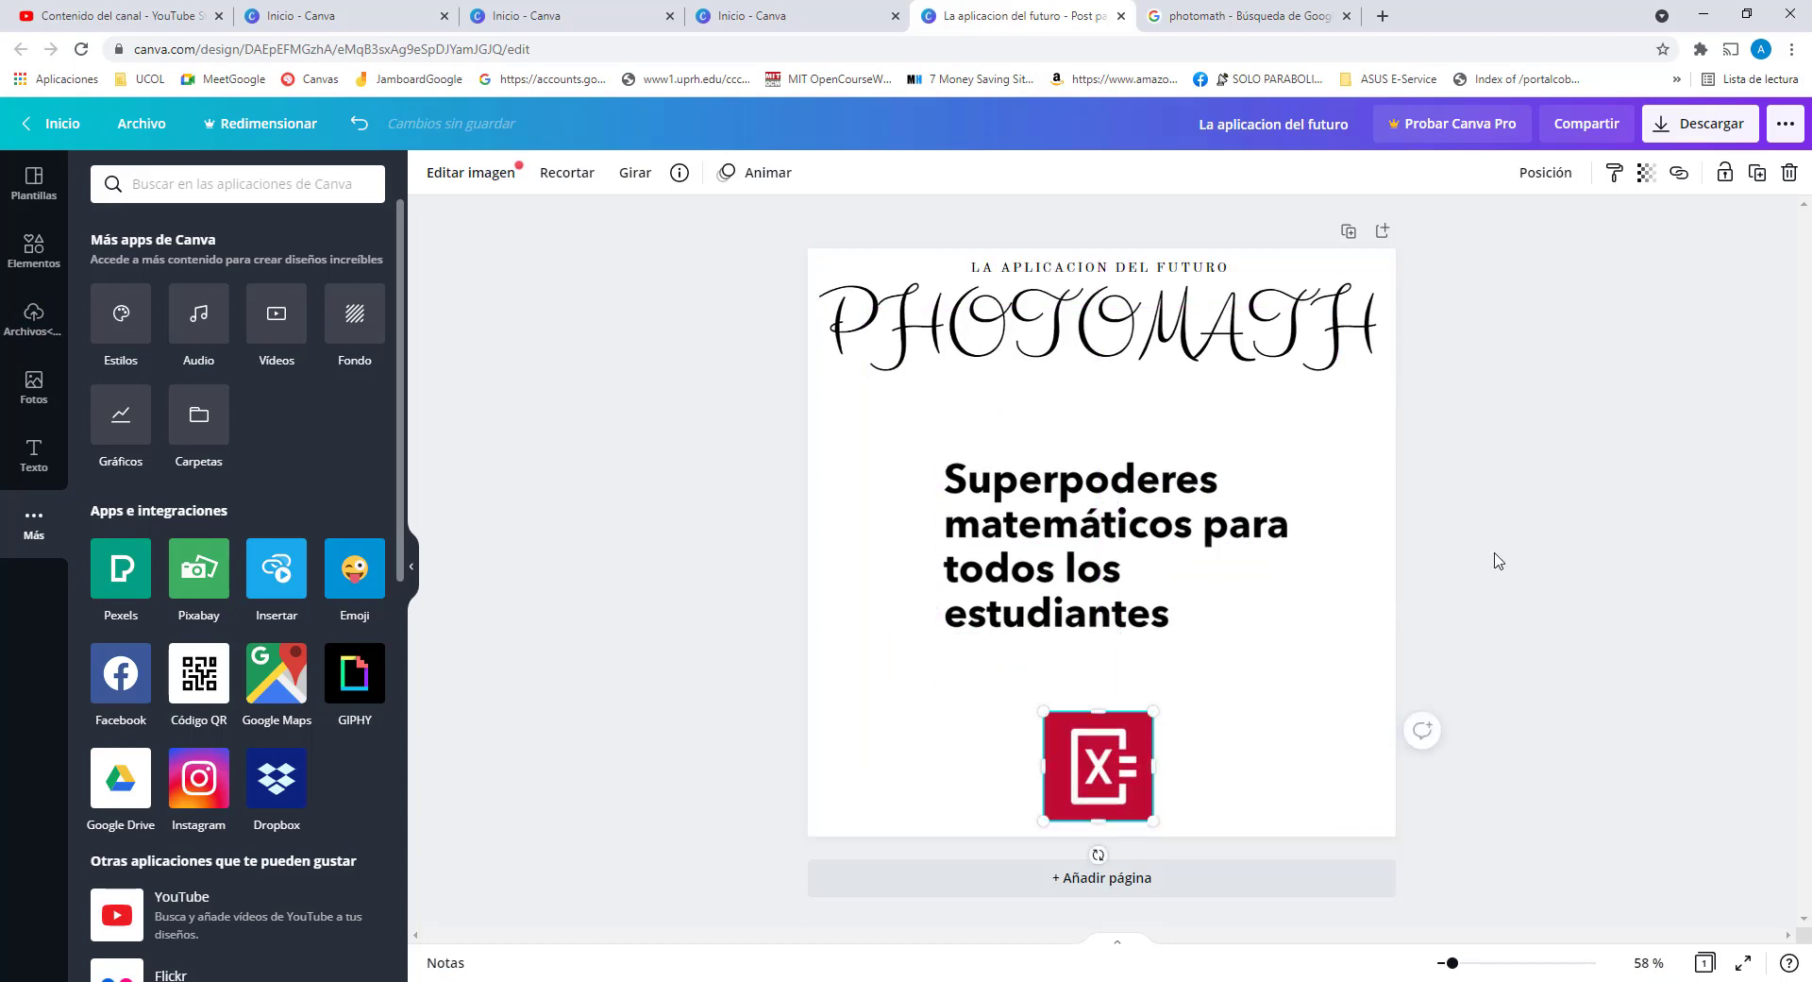
pyautogui.click(1606, 481)
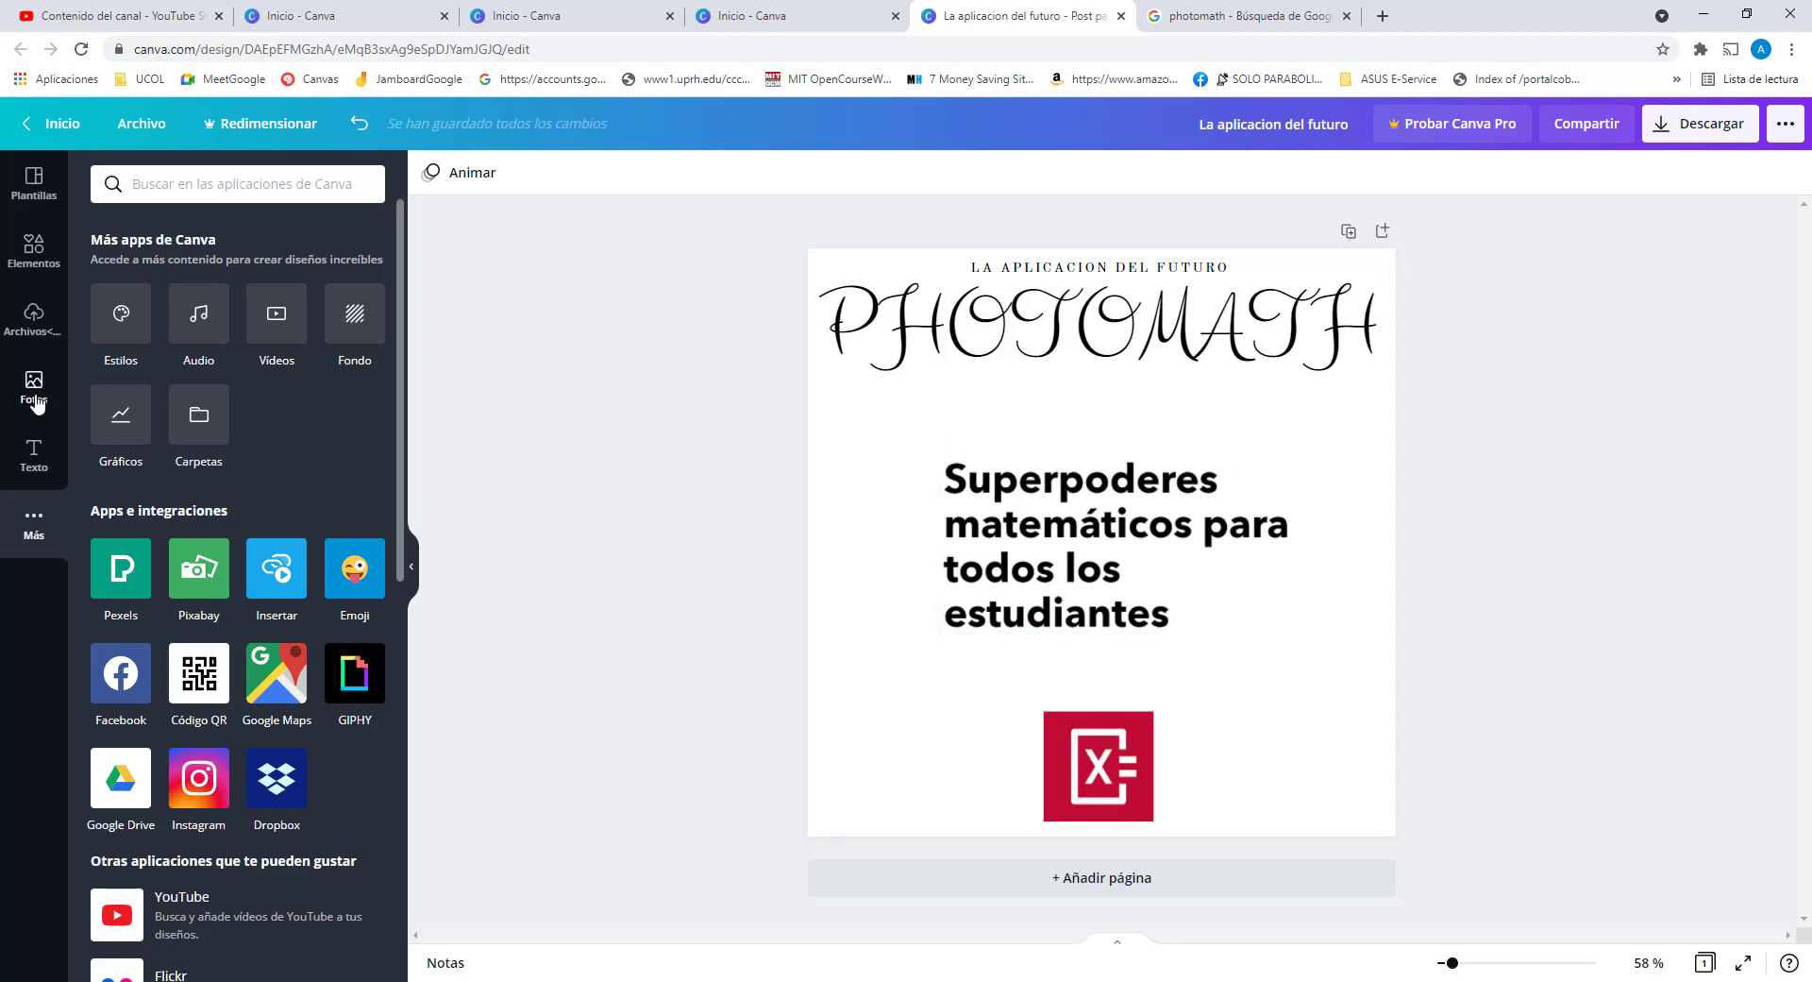
# Drag the circle frame from the Marcos elements onto the post over the headline.
pyautogui.click(34, 250)
pyautogui.scroll(-5, 181, 448)
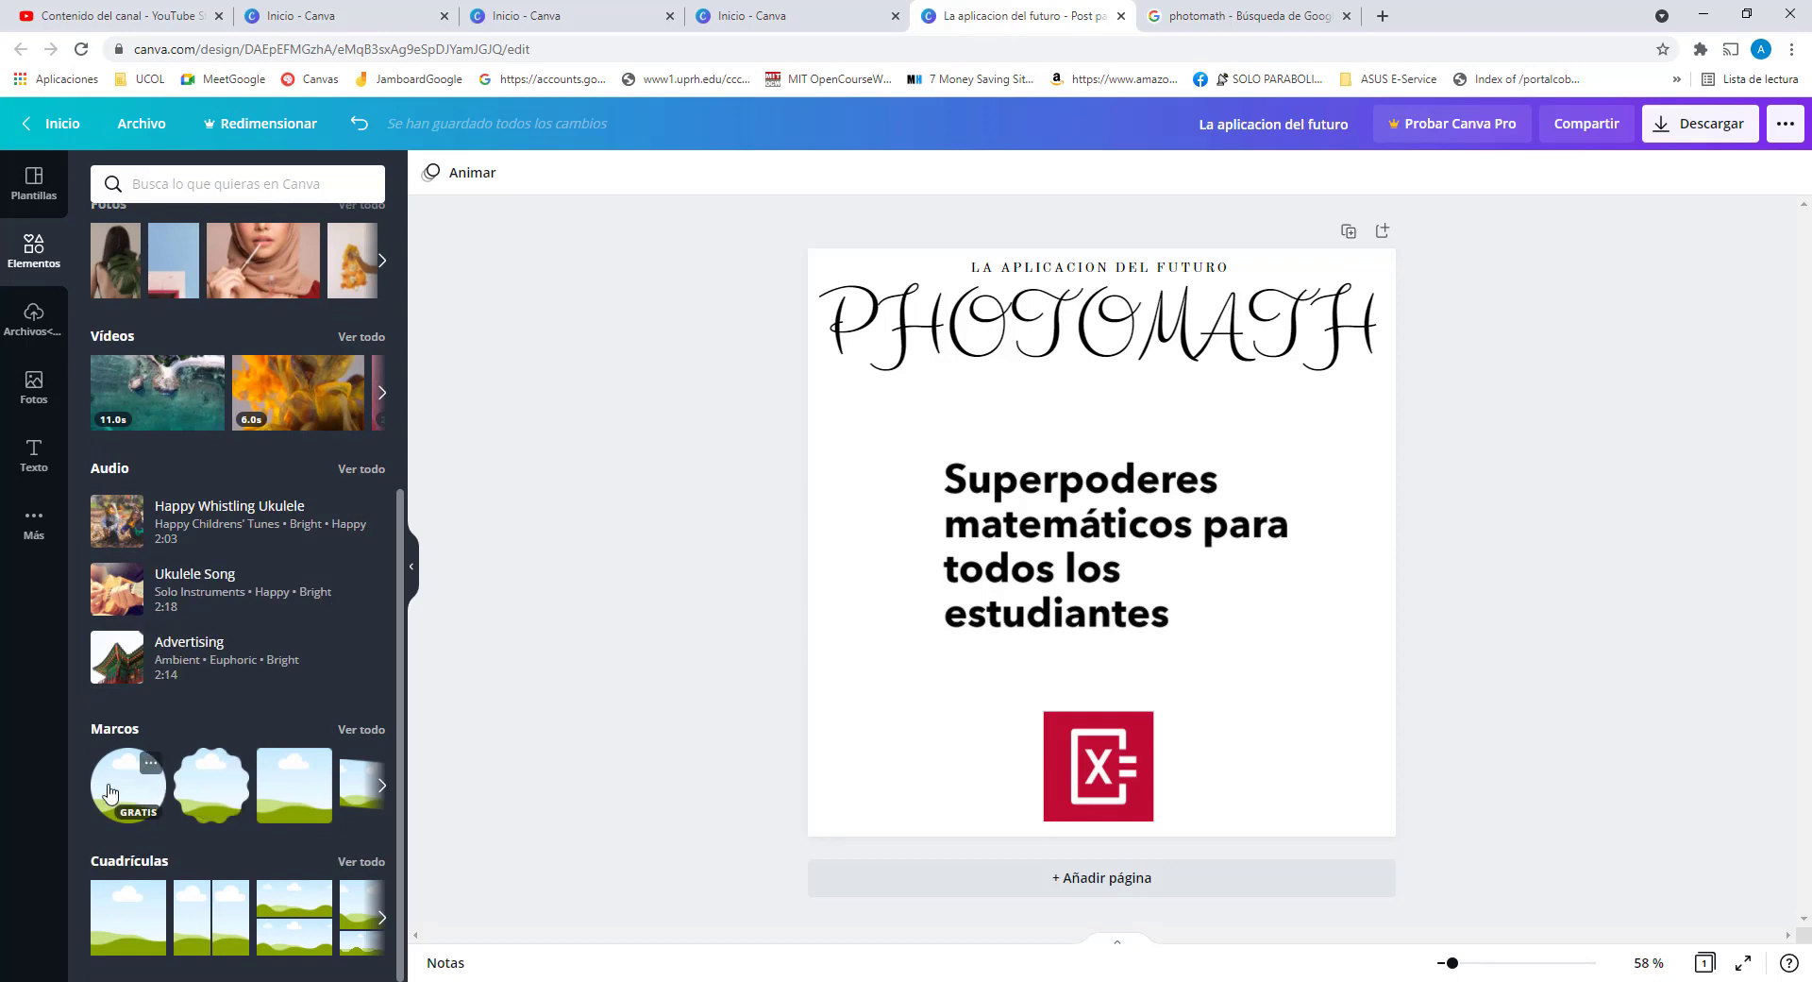
pyautogui.moveTo(110, 792); pyautogui.dragTo(964, 444)
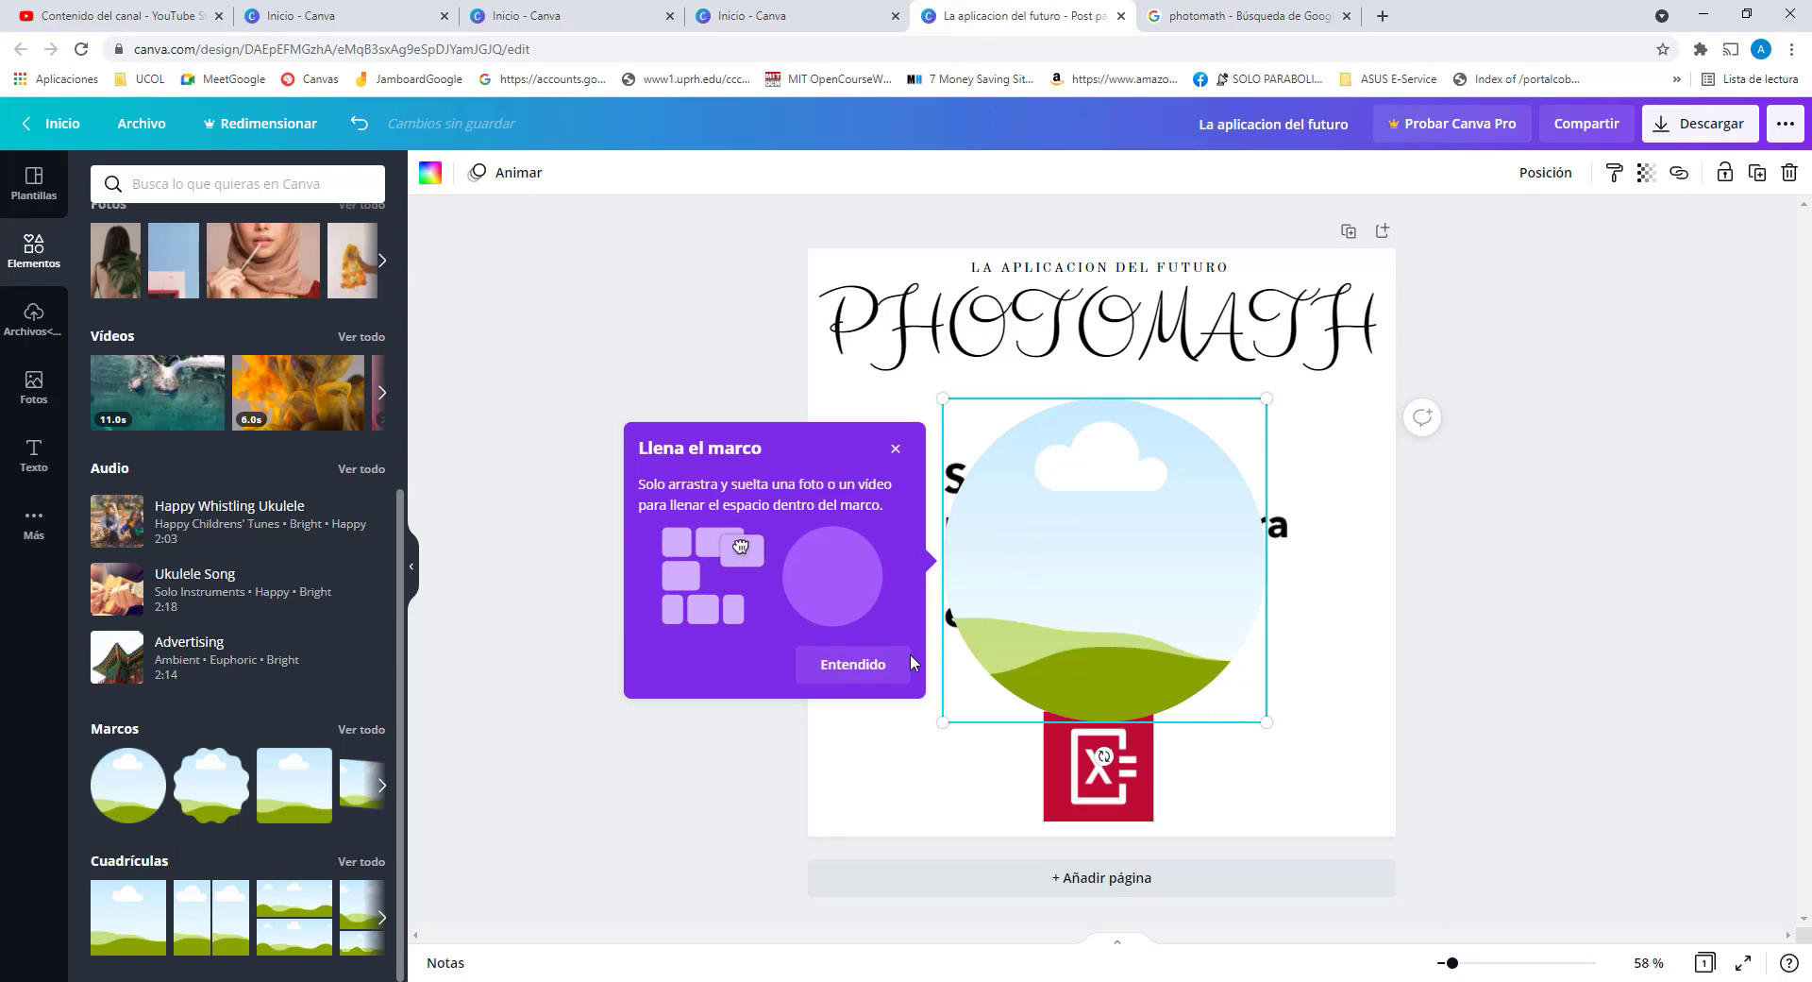
pyautogui.click(852, 664)
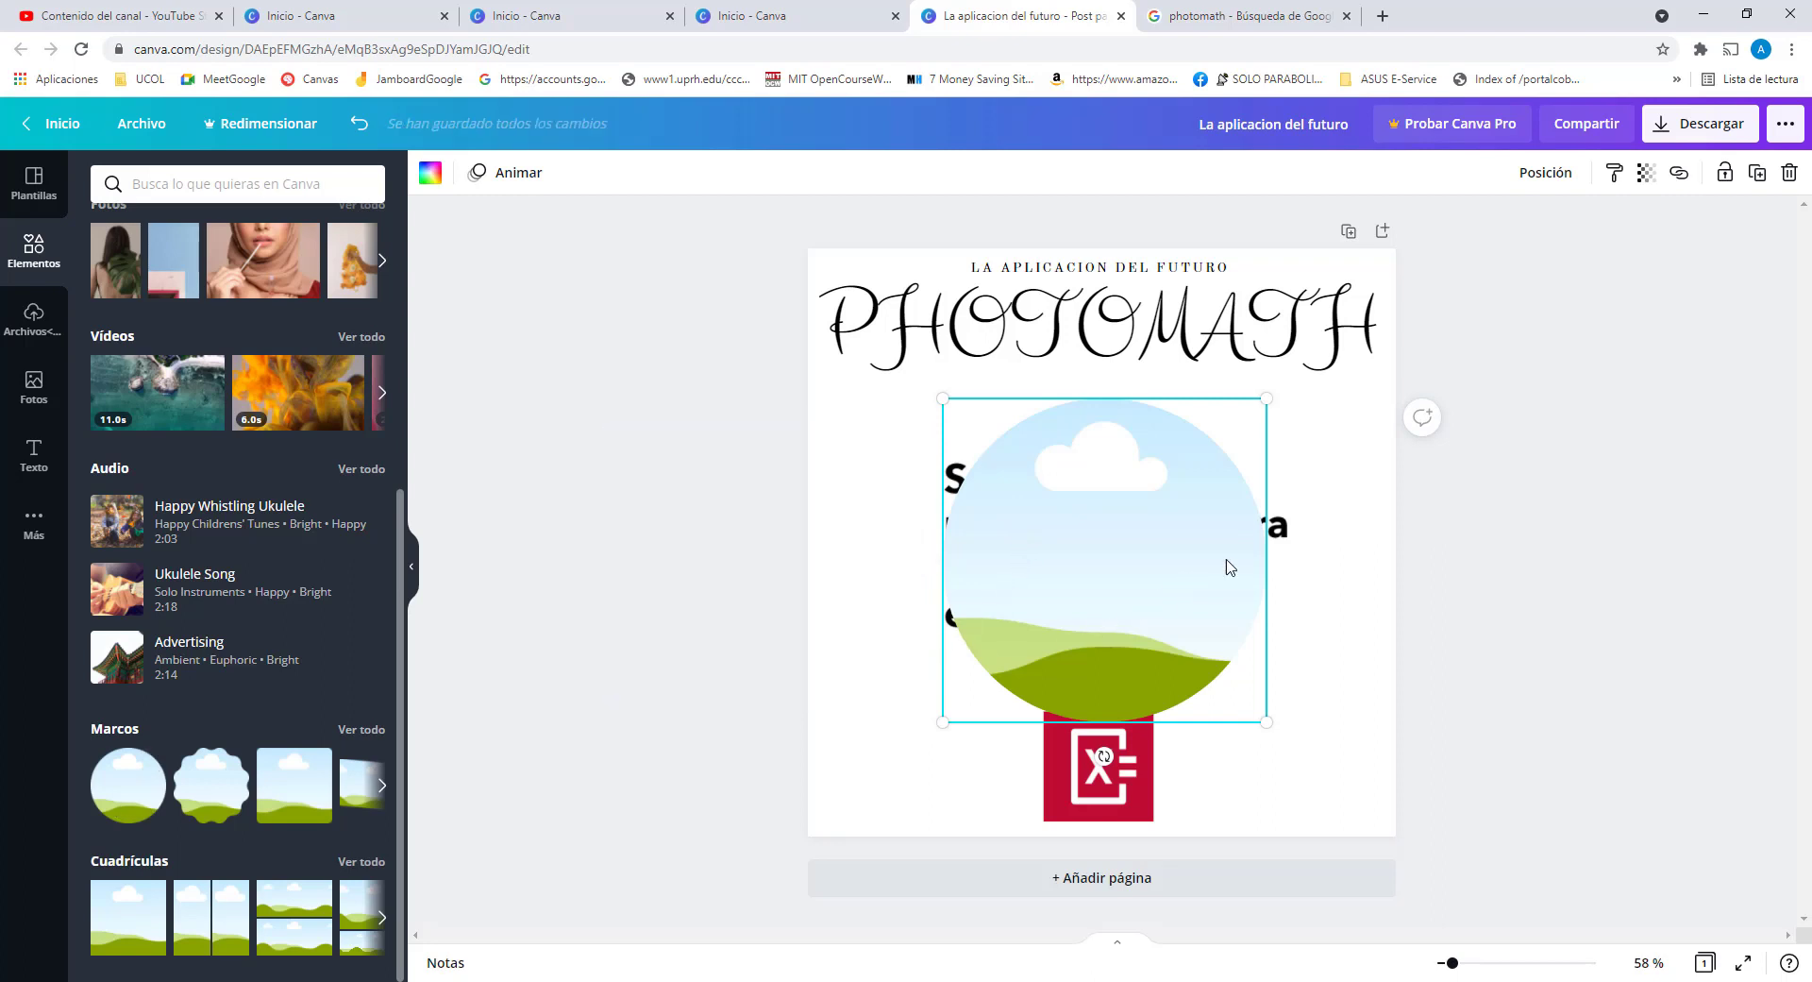
# Set the circular landscape frame's transparency to 34, enlarge it, and centre it behind the Superpoderes headline.
pyautogui.click(1646, 172)
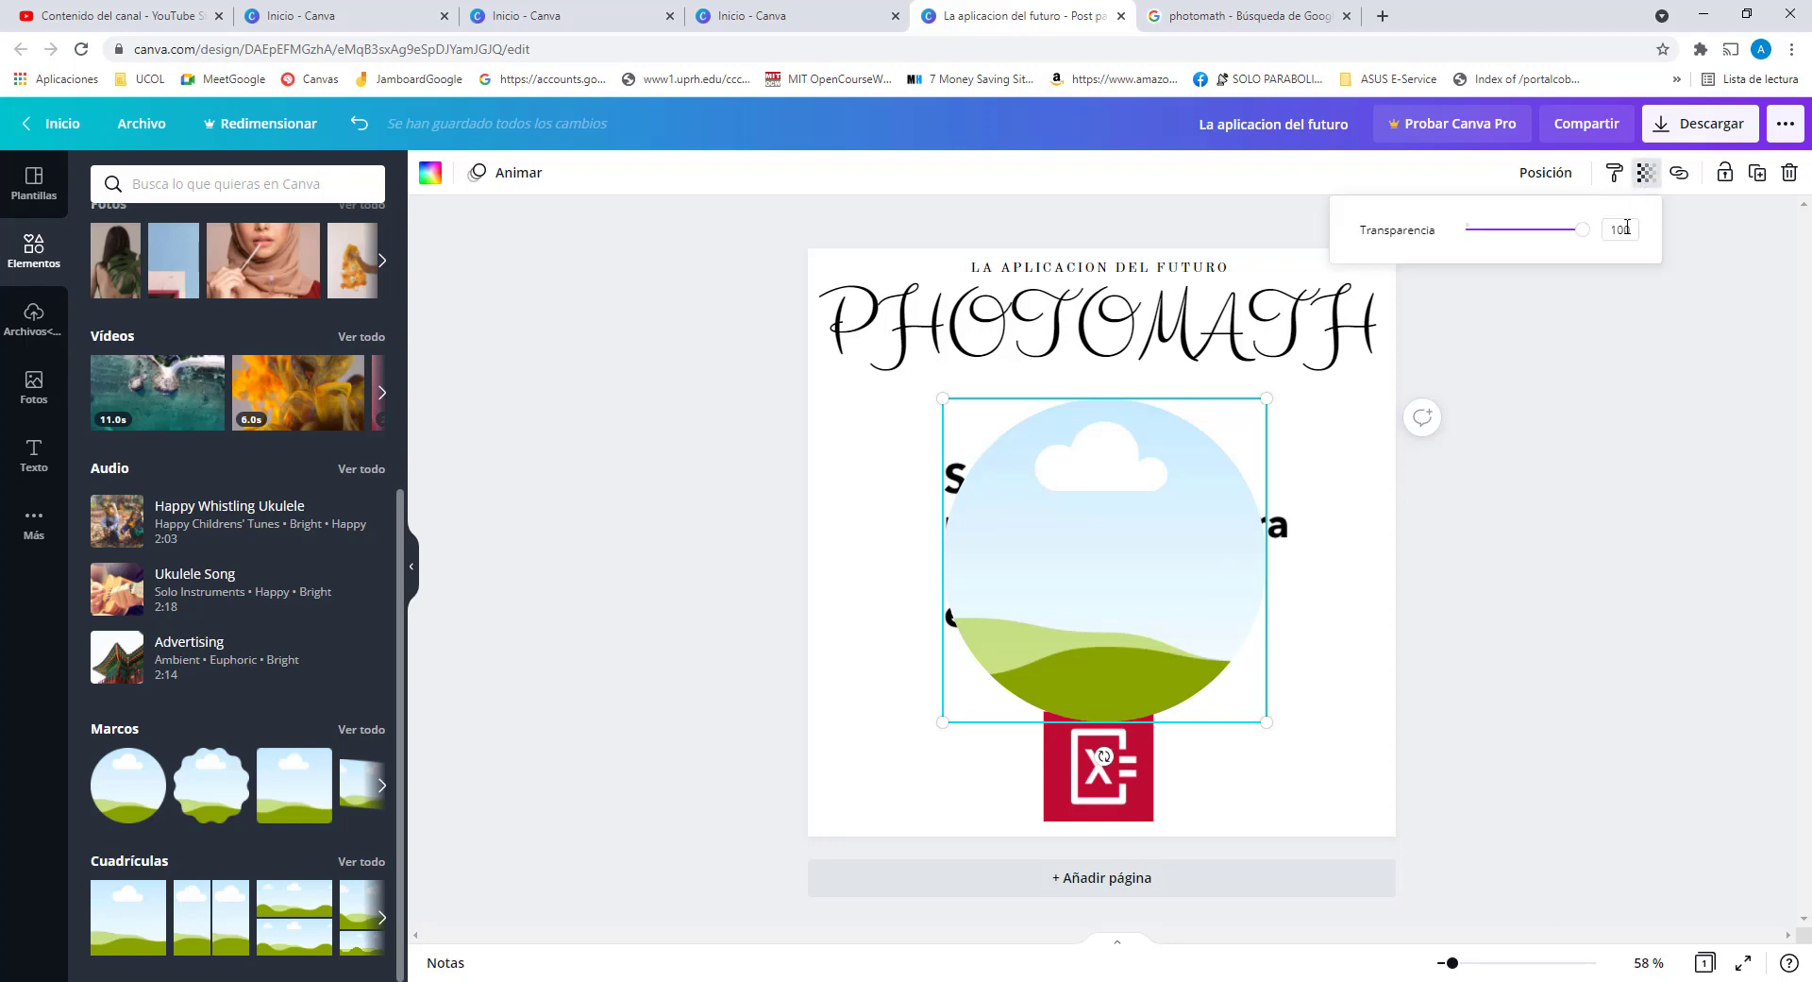
pyautogui.moveTo(1583, 229); pyautogui.dragTo(1507, 243)
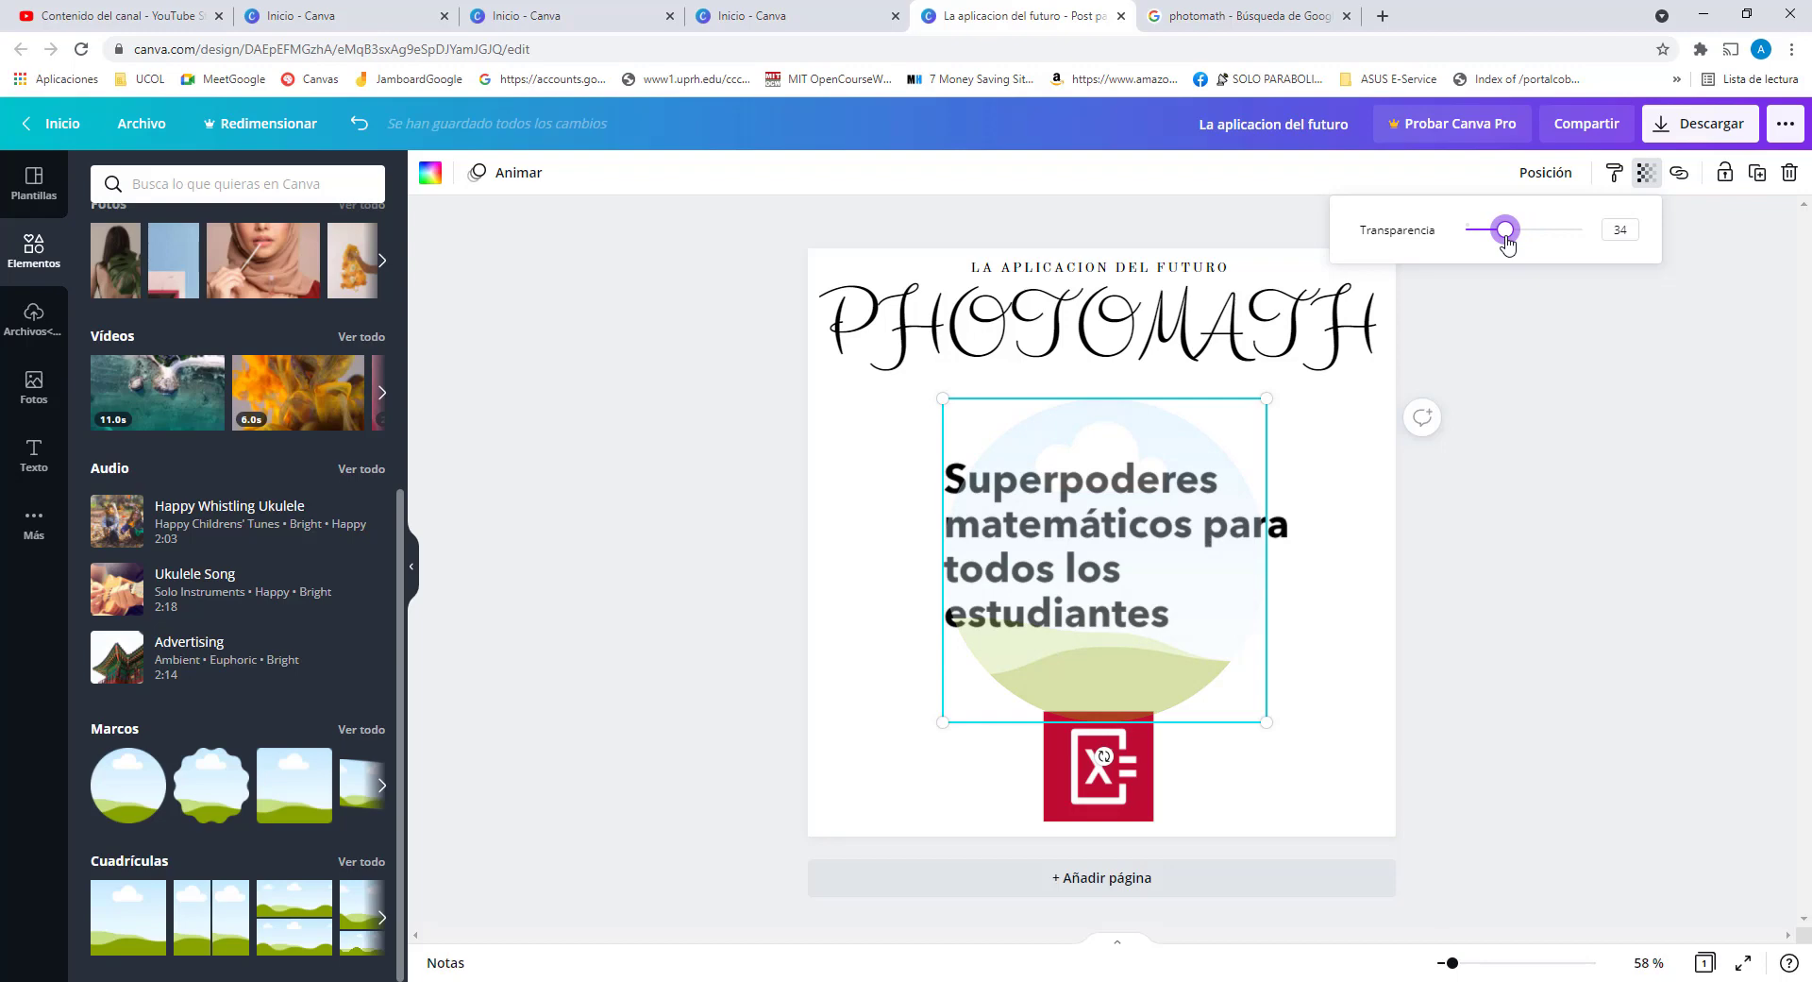
pyautogui.moveTo(946, 721); pyautogui.dragTo(911, 752)
pyautogui.moveTo(951, 686); pyautogui.dragTo(951, 663)
pyautogui.moveTo(1265, 728); pyautogui.dragTo(1319, 740)
pyautogui.moveTo(1193, 694); pyautogui.dragTo(1193, 662)
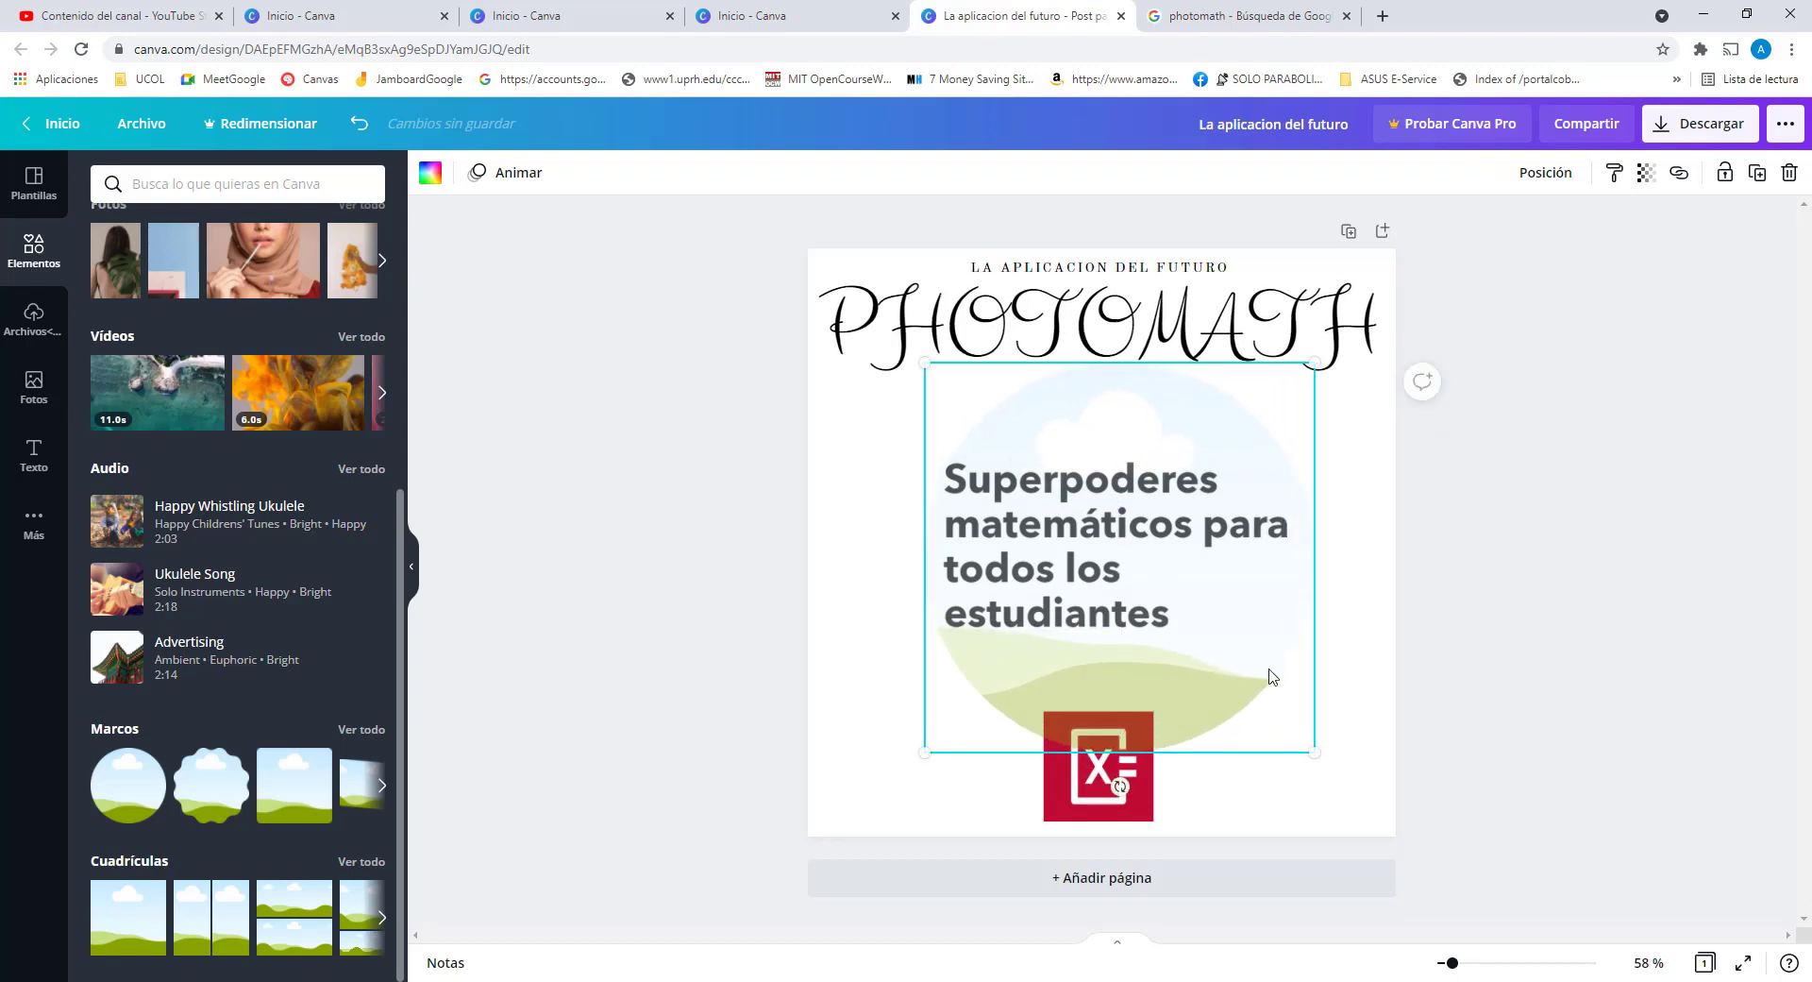
pyautogui.click(1614, 592)
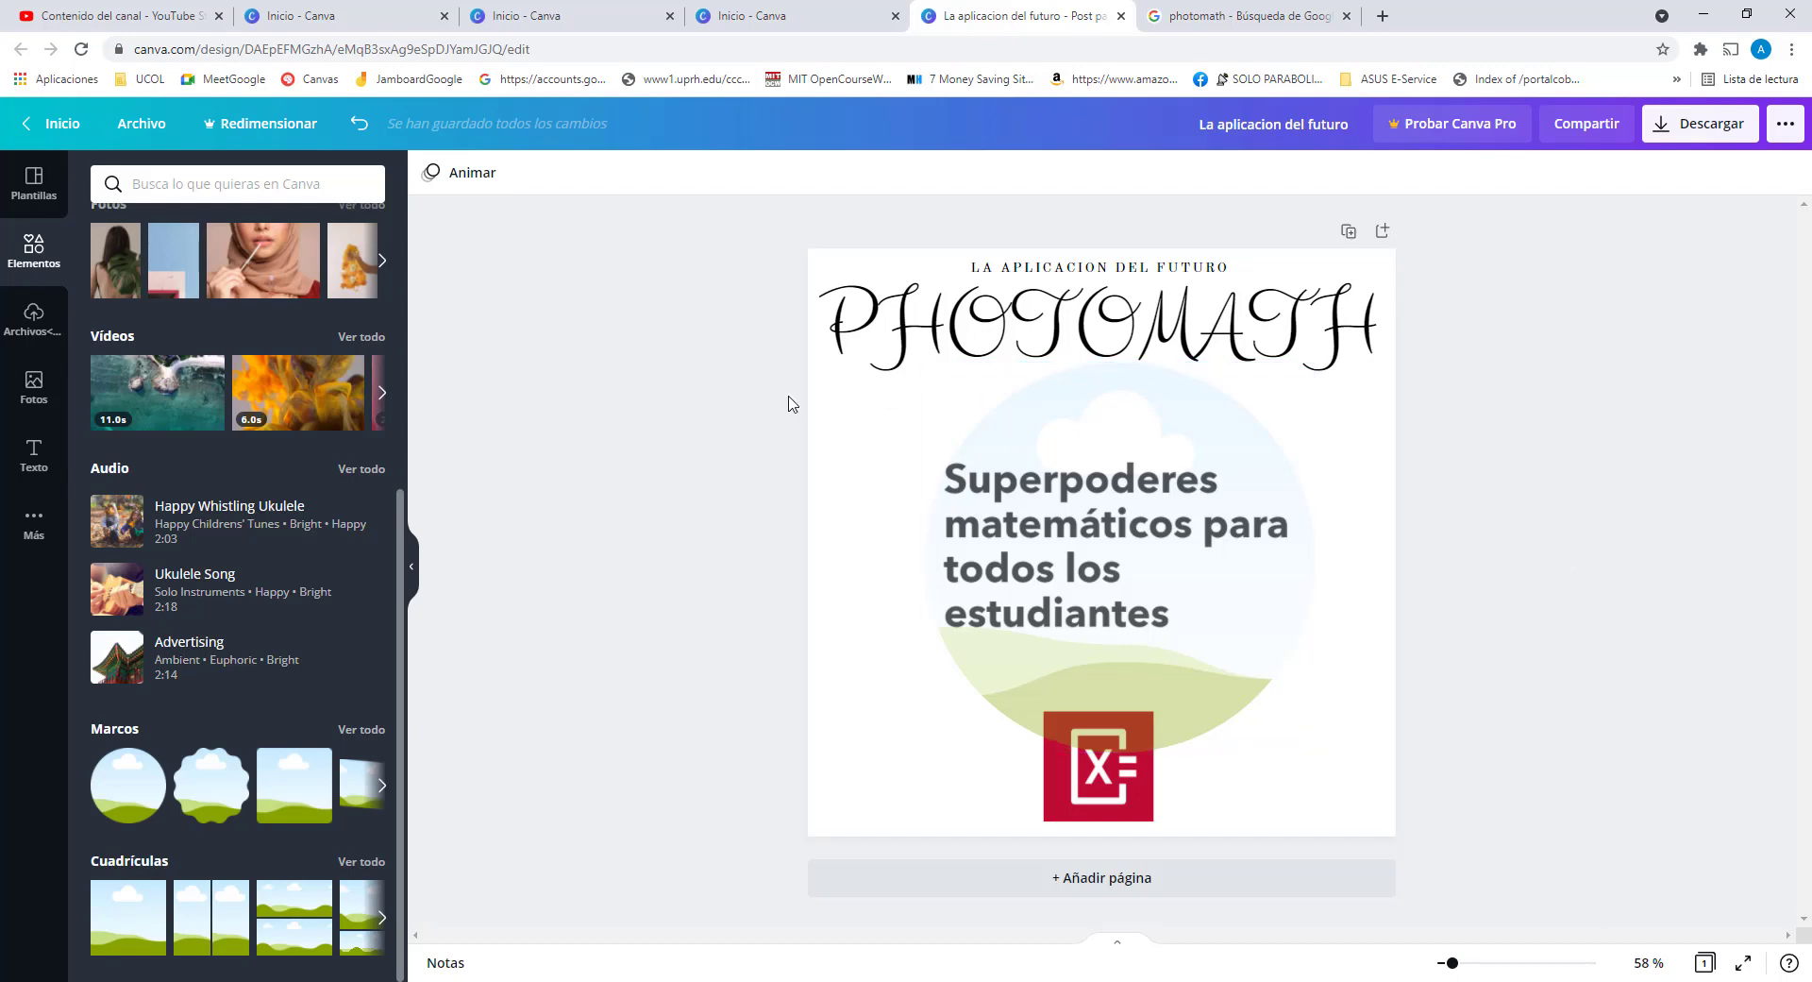
pyautogui.moveTo(243, 681)
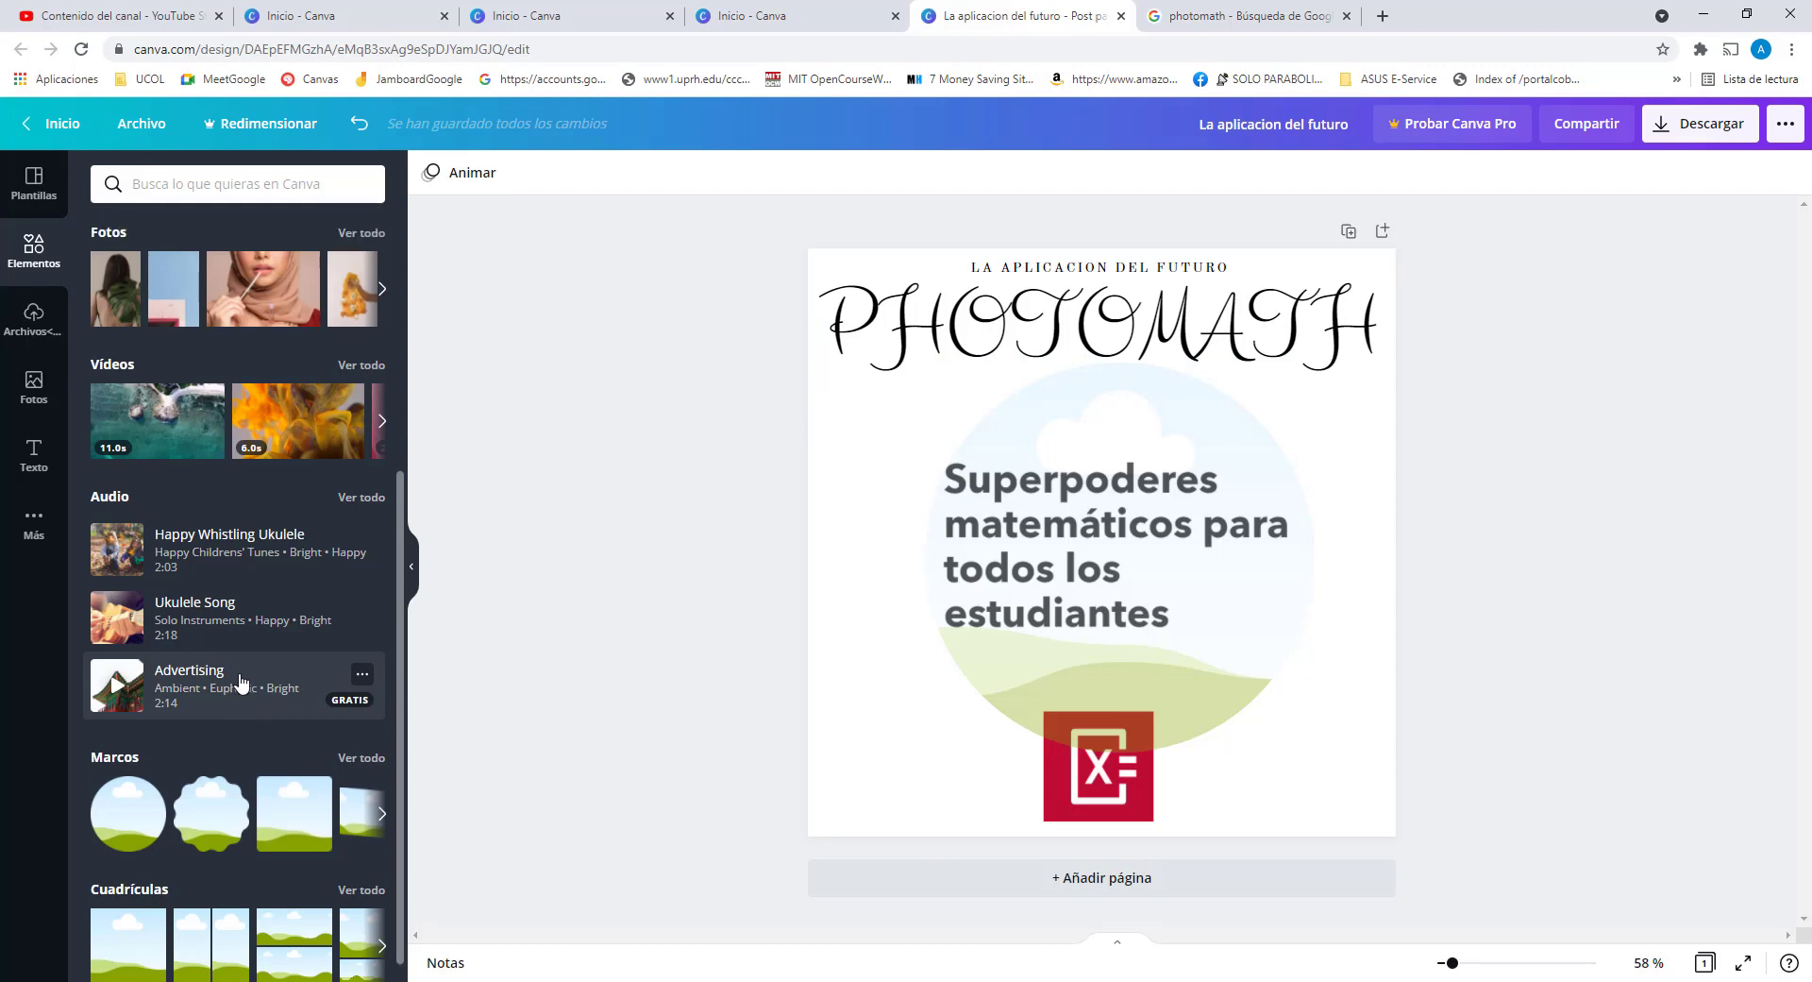
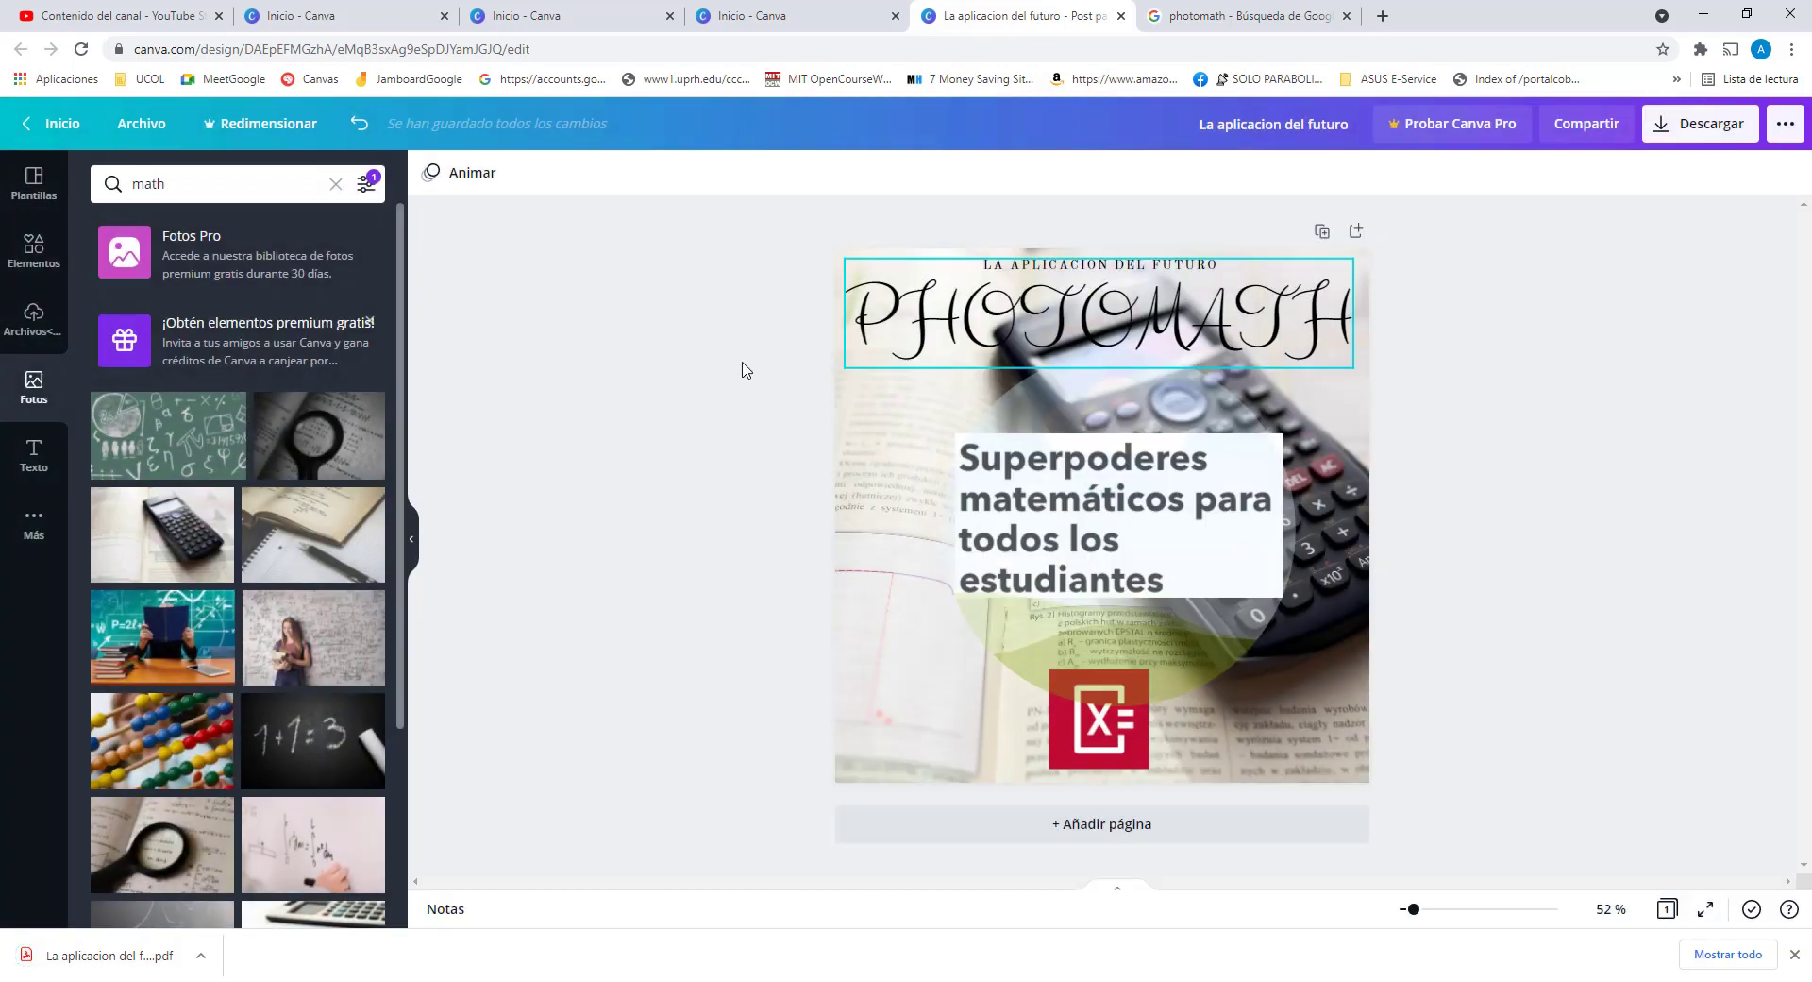
# Leave the finished Photomath poster and return to the Canva home page.
pyautogui.click(45, 123)
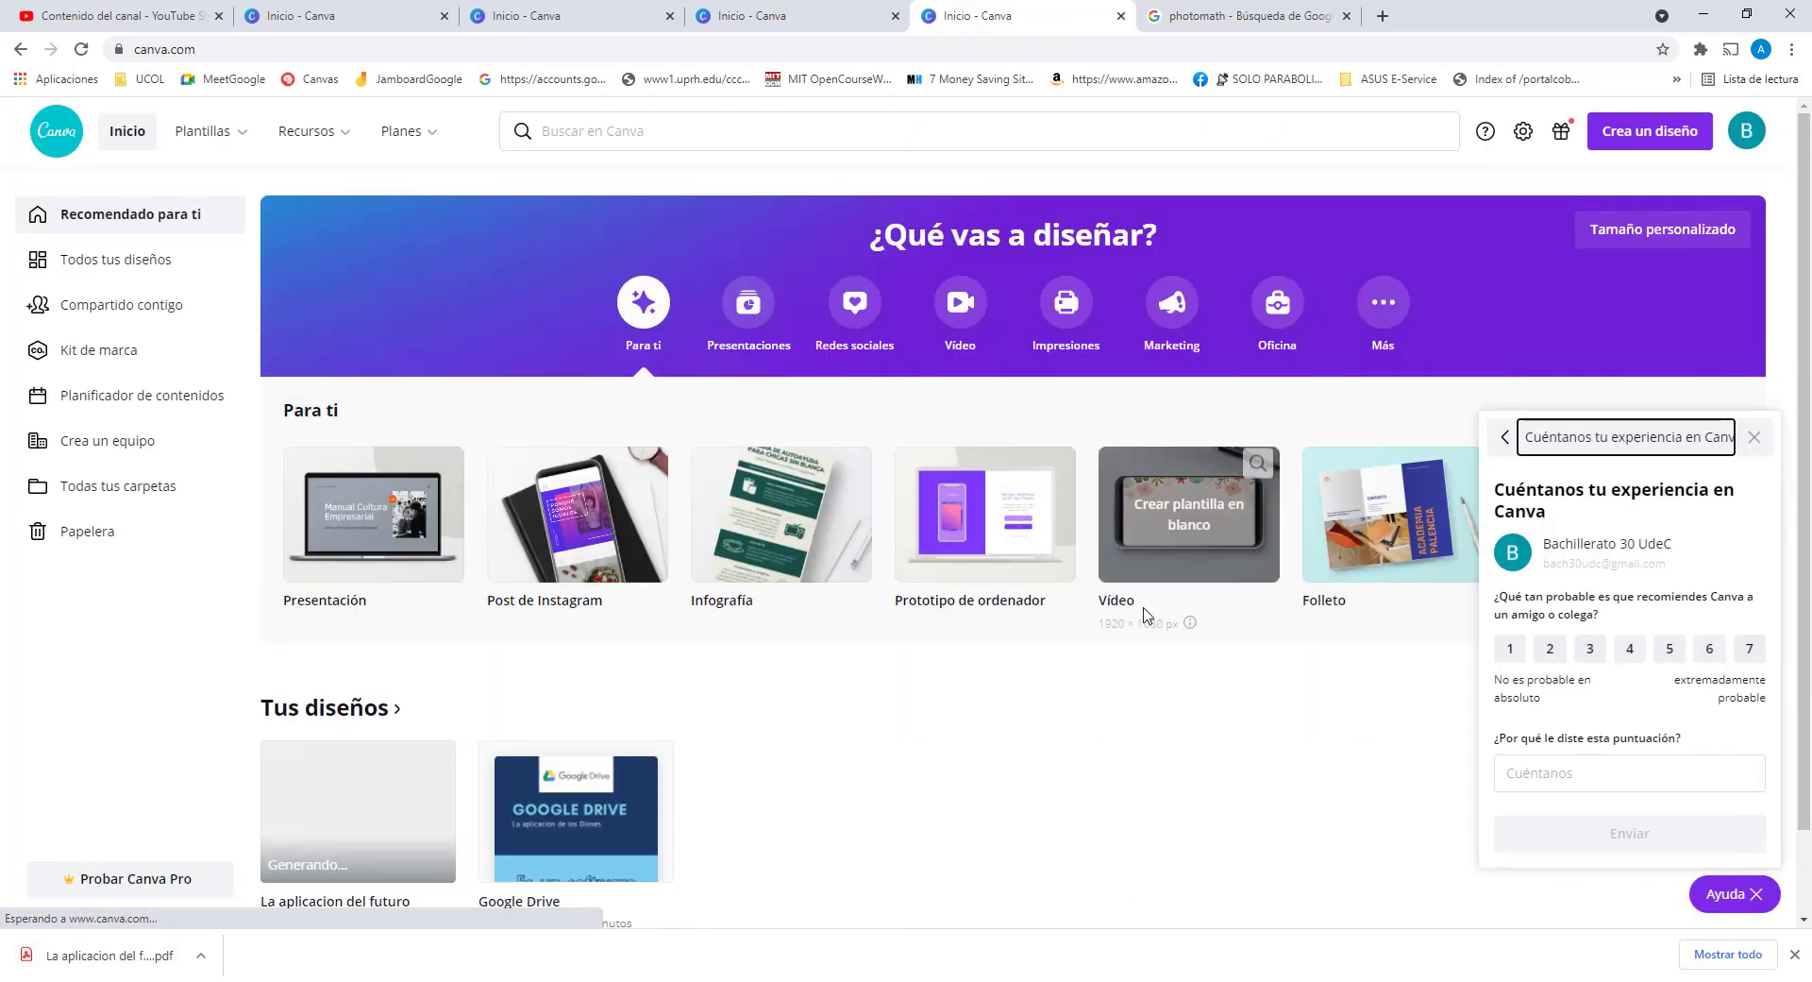
# Dismiss the Canva feedback survey, expand the design-type suggestions, and open a new Chrome tab.
pyautogui.click(1759, 442)
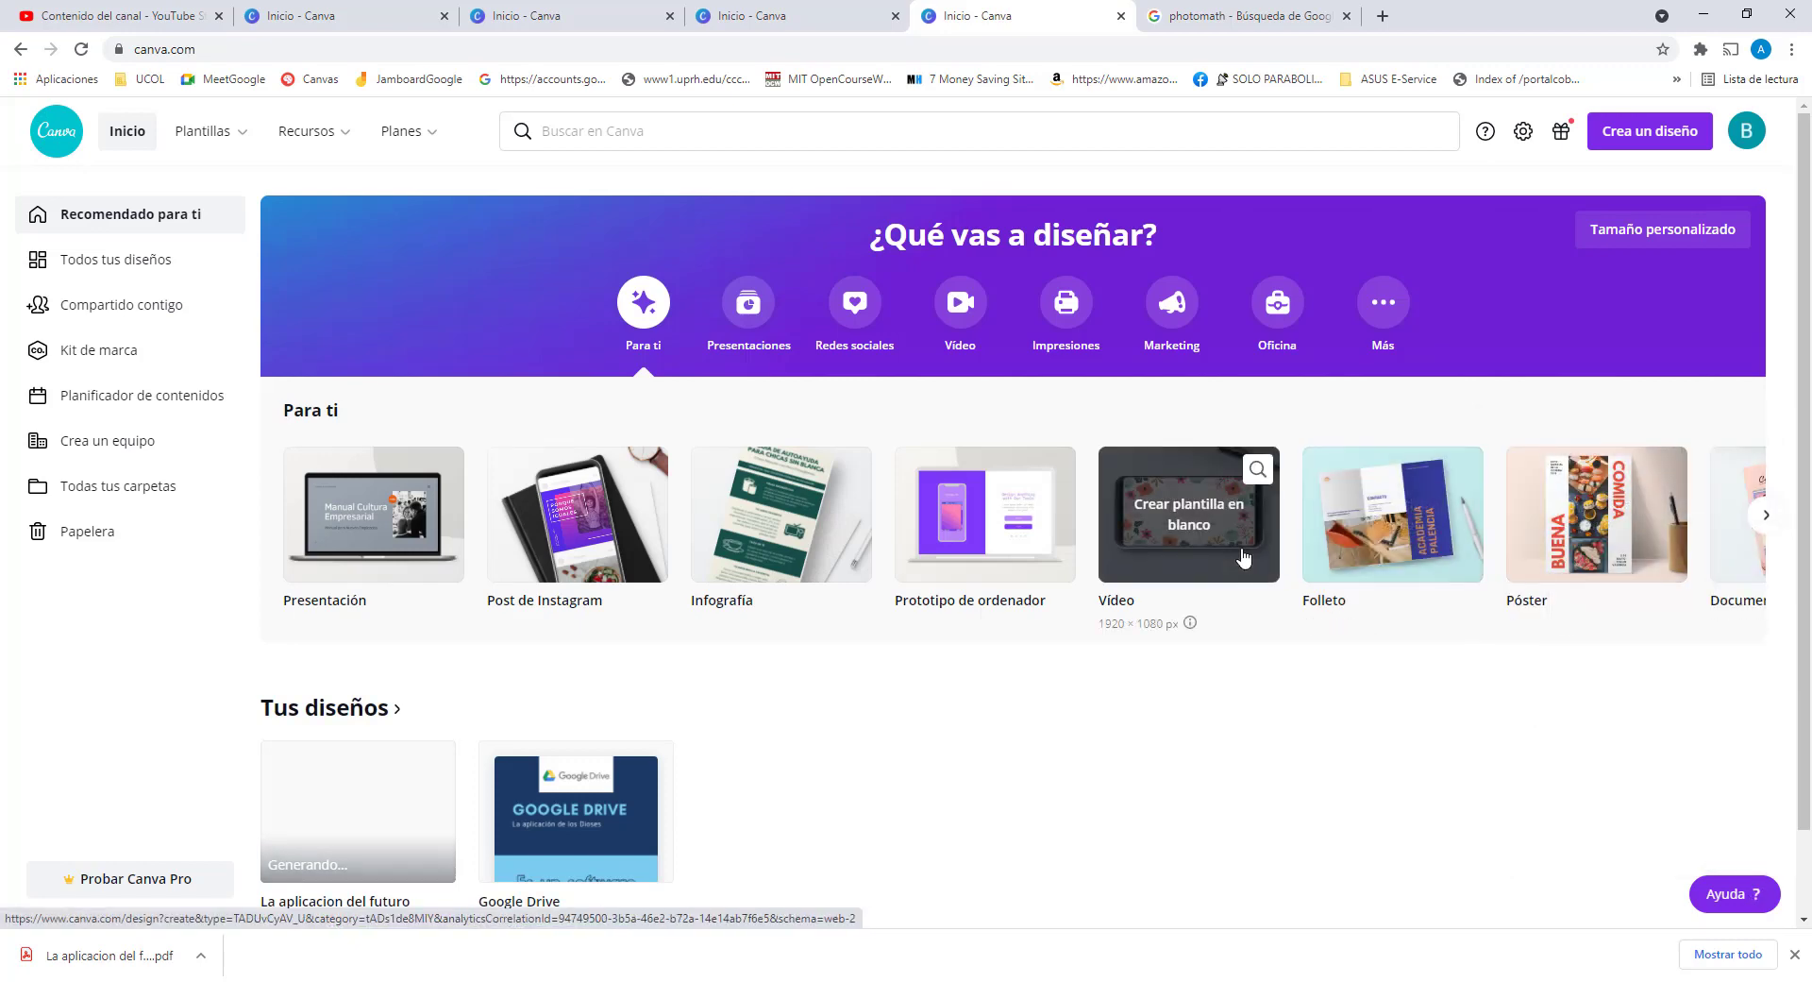
pyautogui.click(1766, 516)
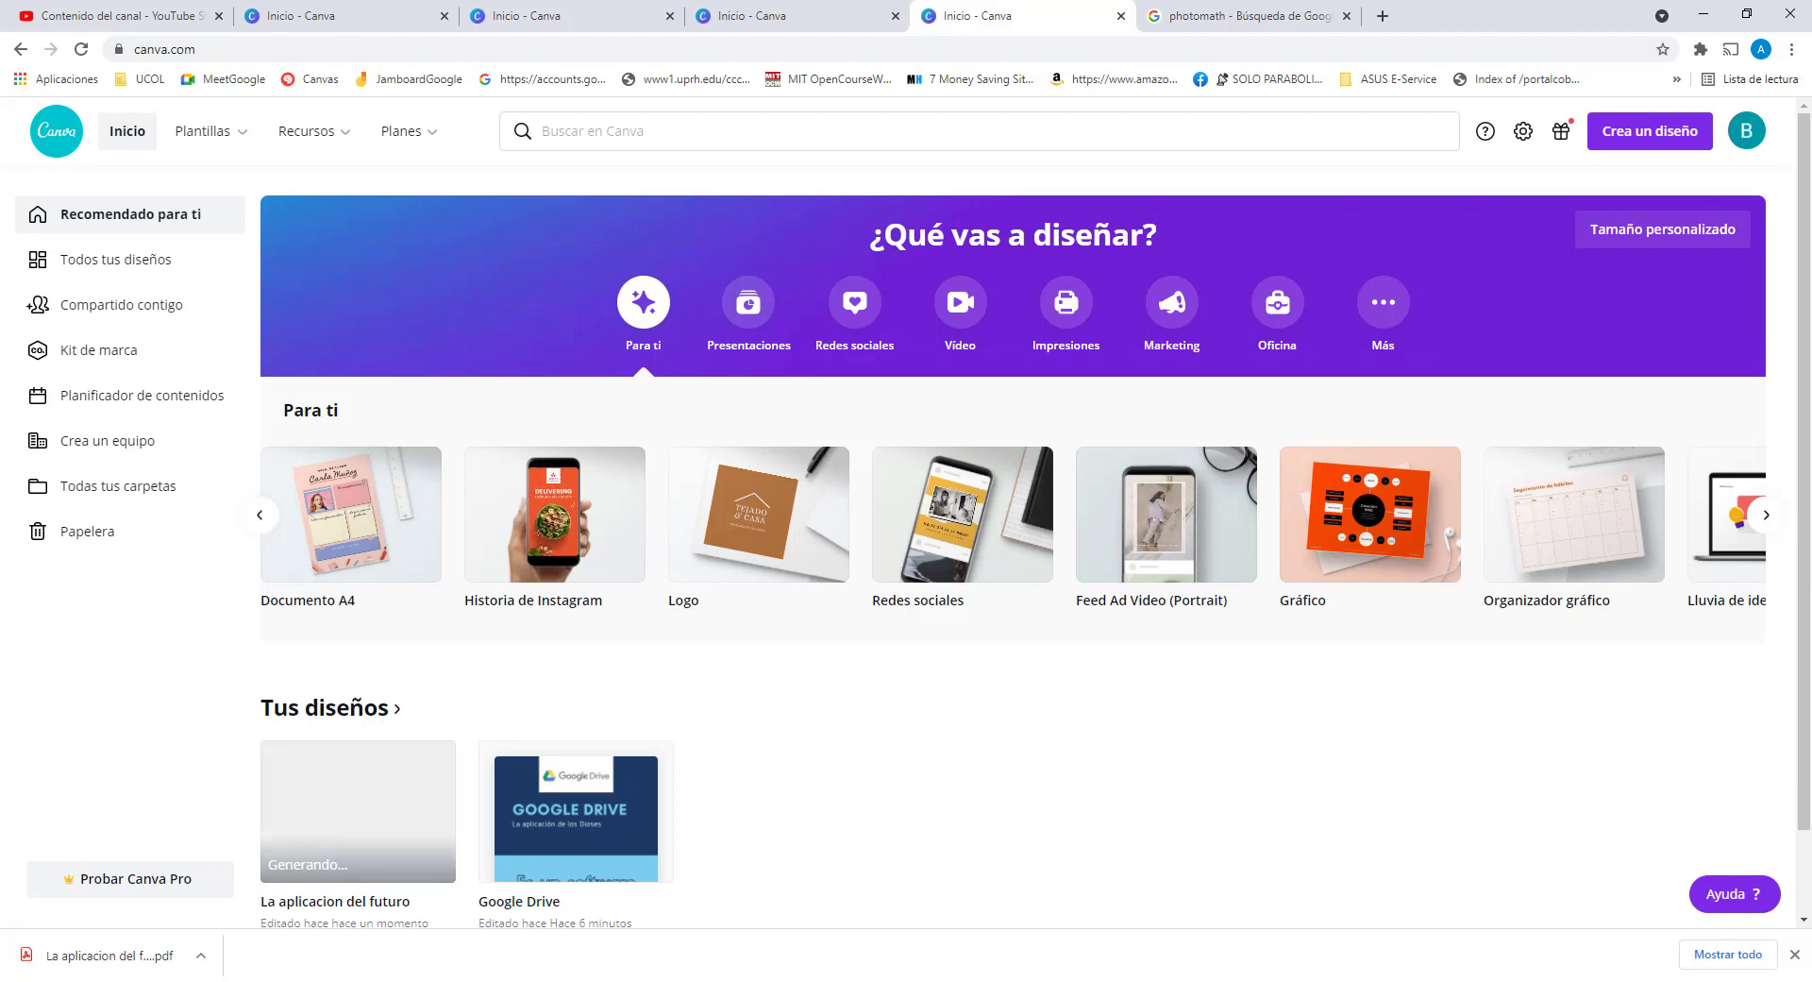
pyautogui.click(1383, 15)
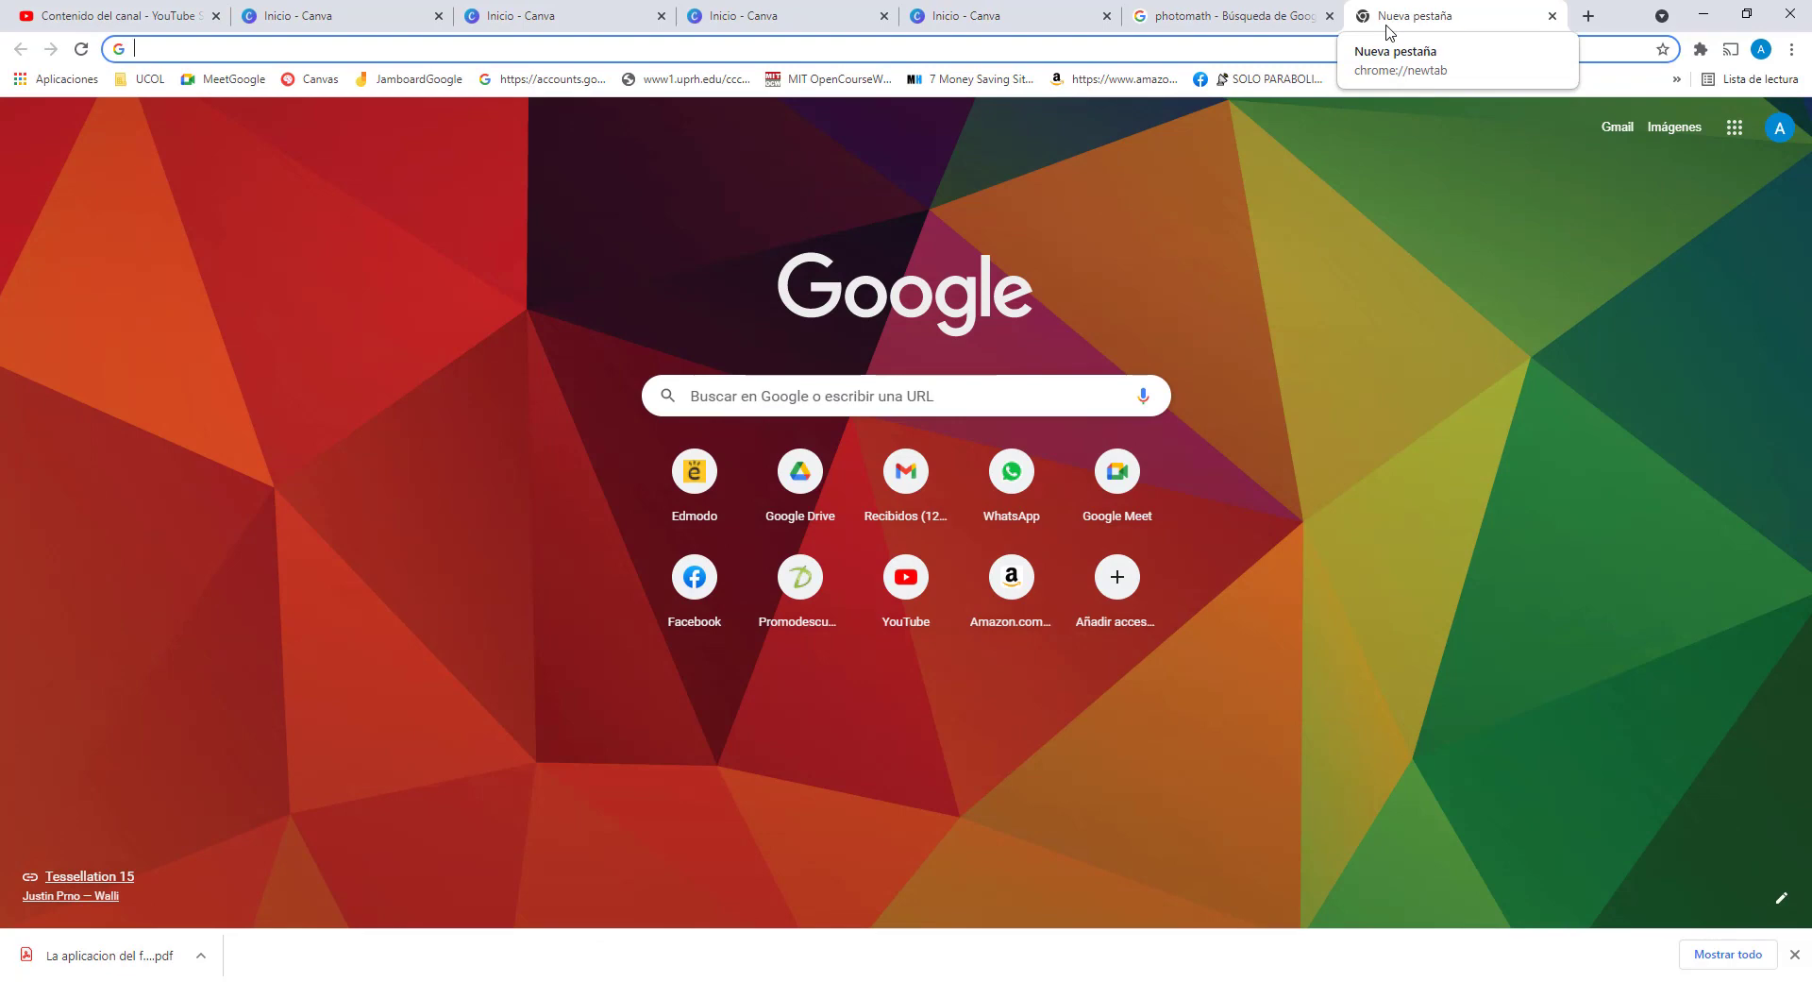
# Google 'merge pdf' and open iLovePDF's 'Merge PDF files online' result.
pyautogui.click(221, 59)
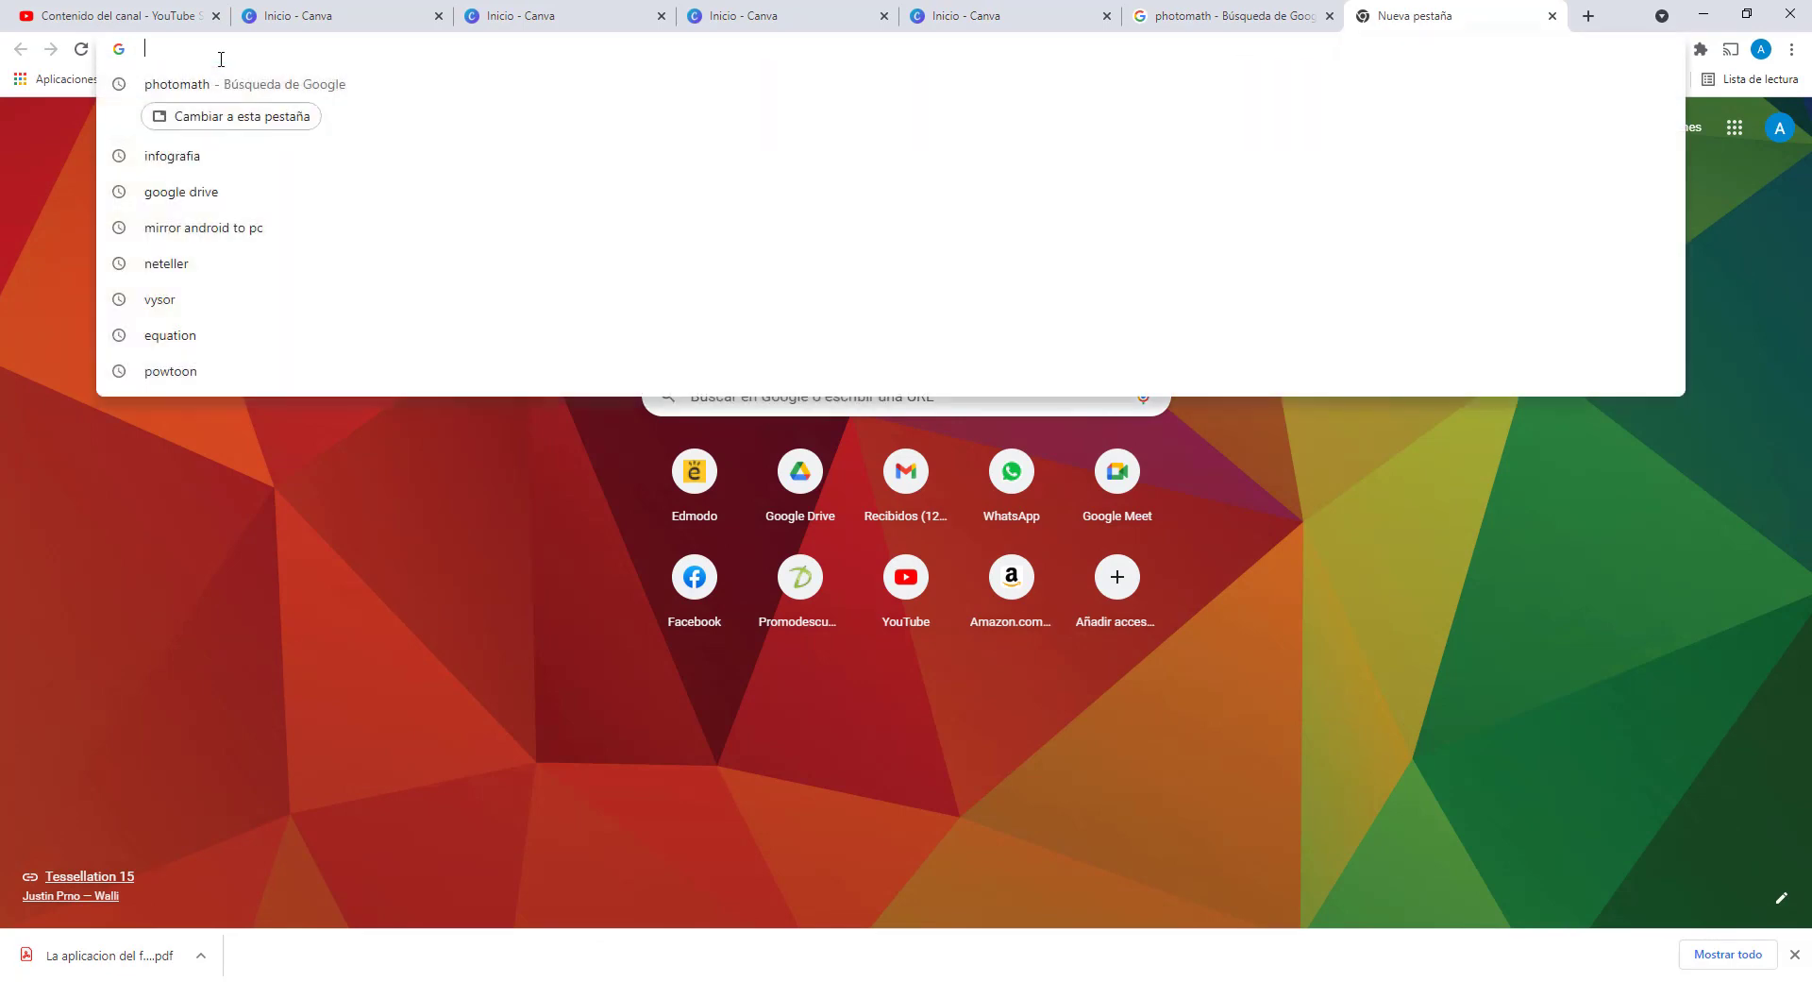
pyautogui.write('merge')
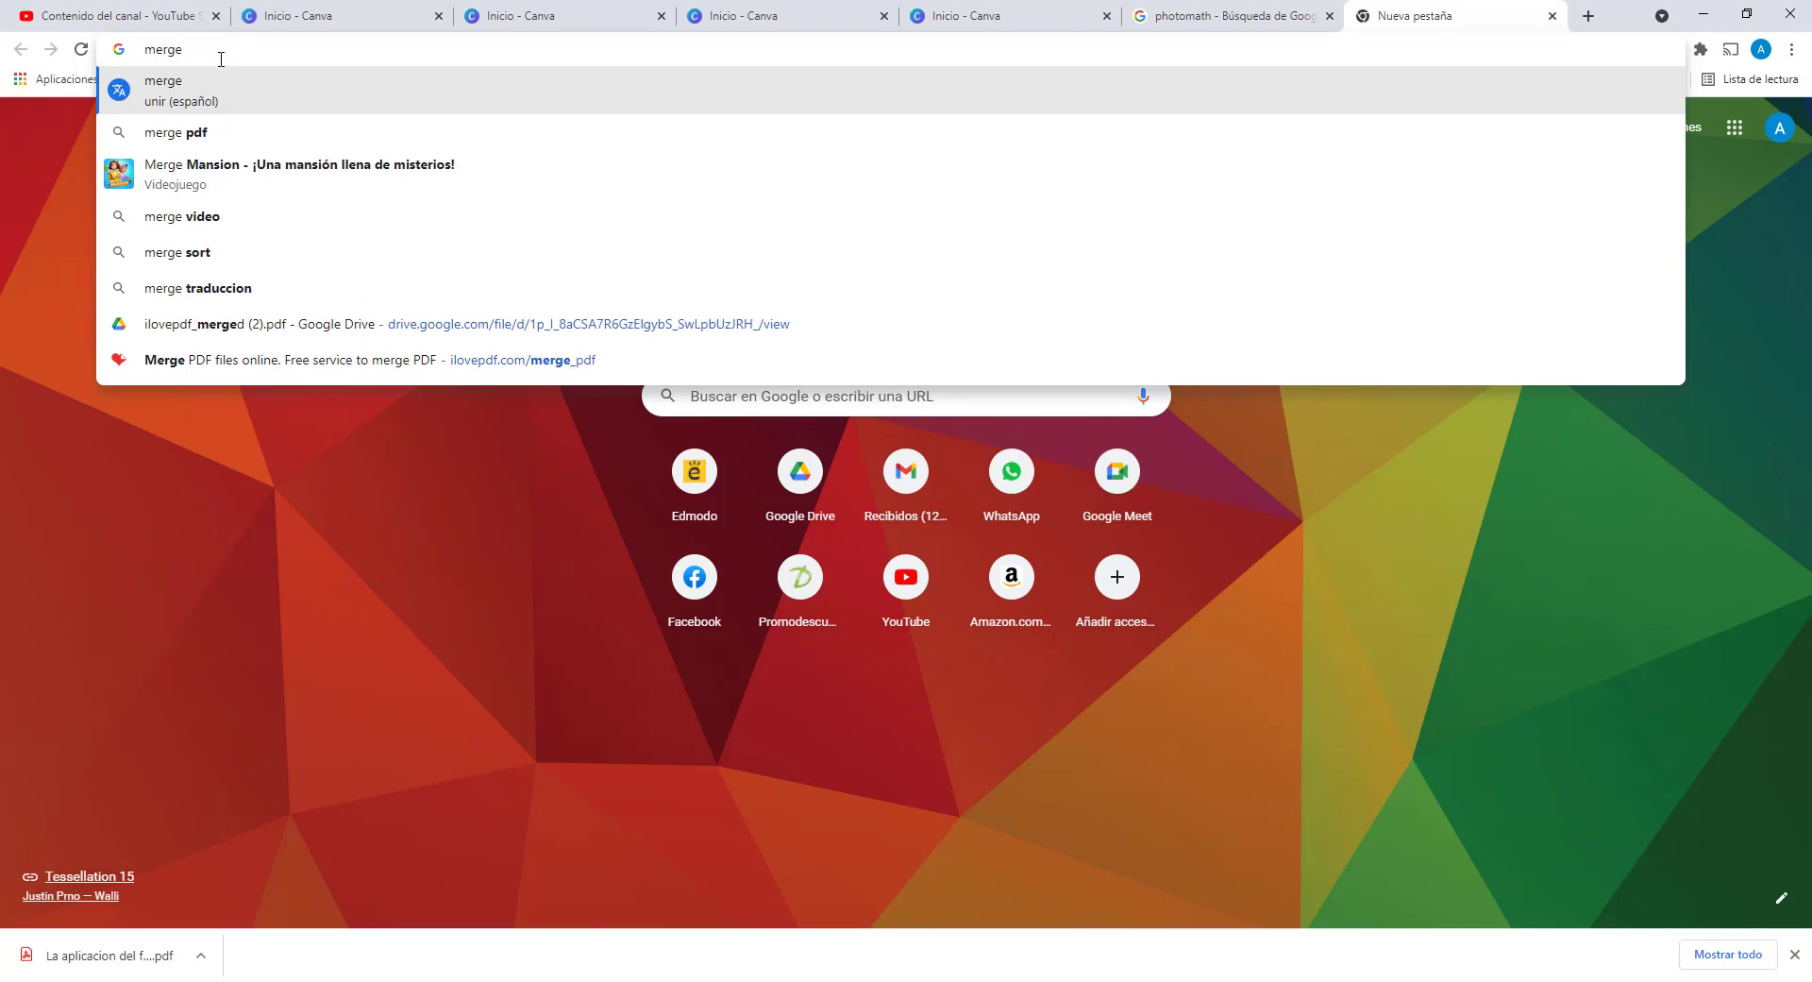
pyautogui.write(' pdf')
pyautogui.press('Return')
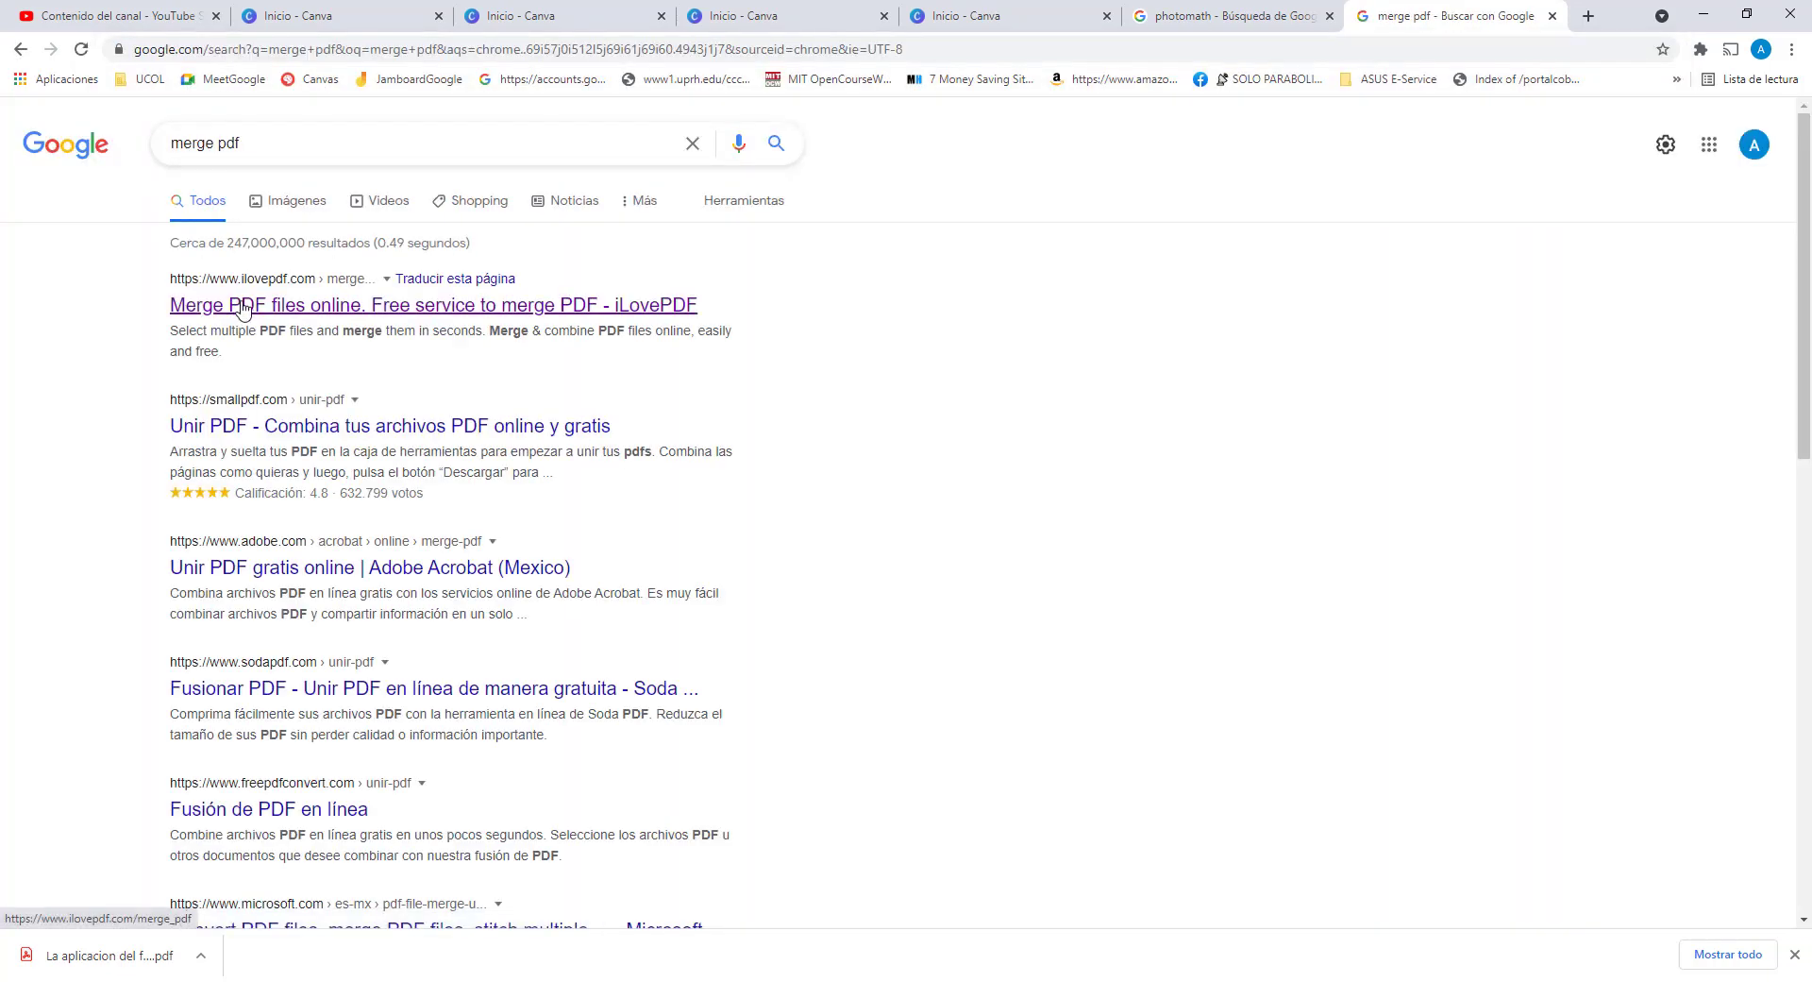
pyautogui.scroll(-7, 283, 456)
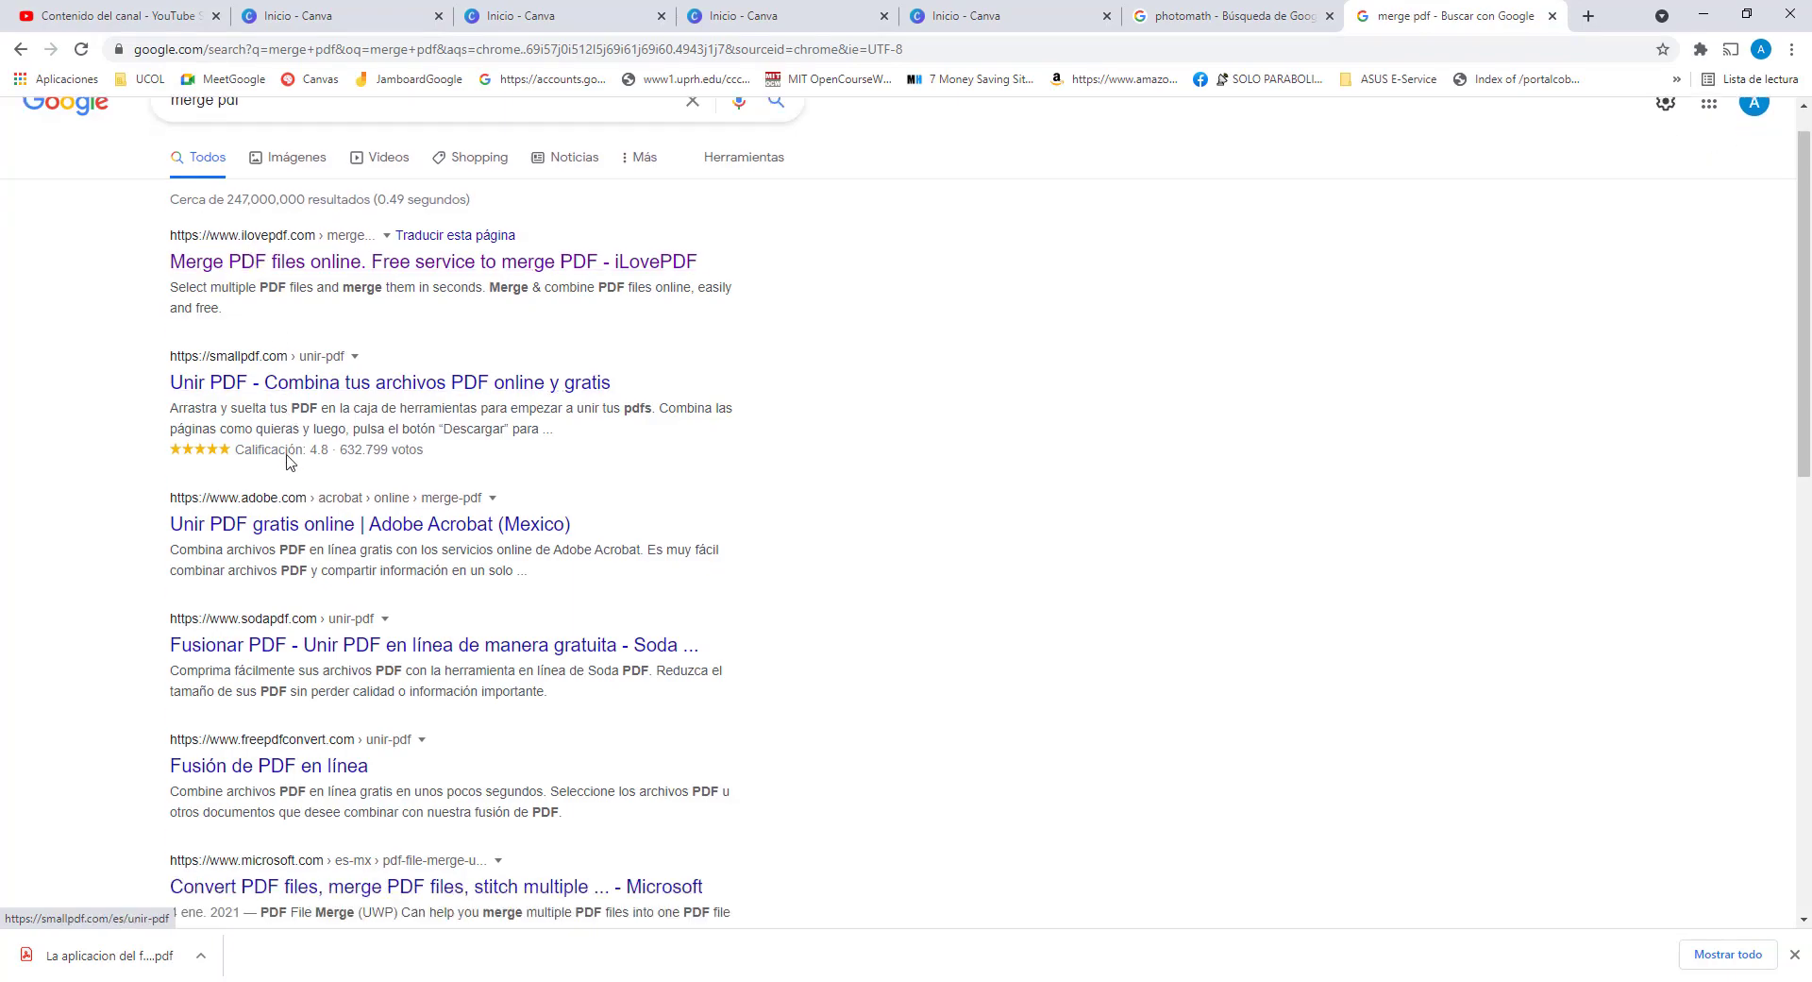
pyautogui.scroll(7, 284, 456)
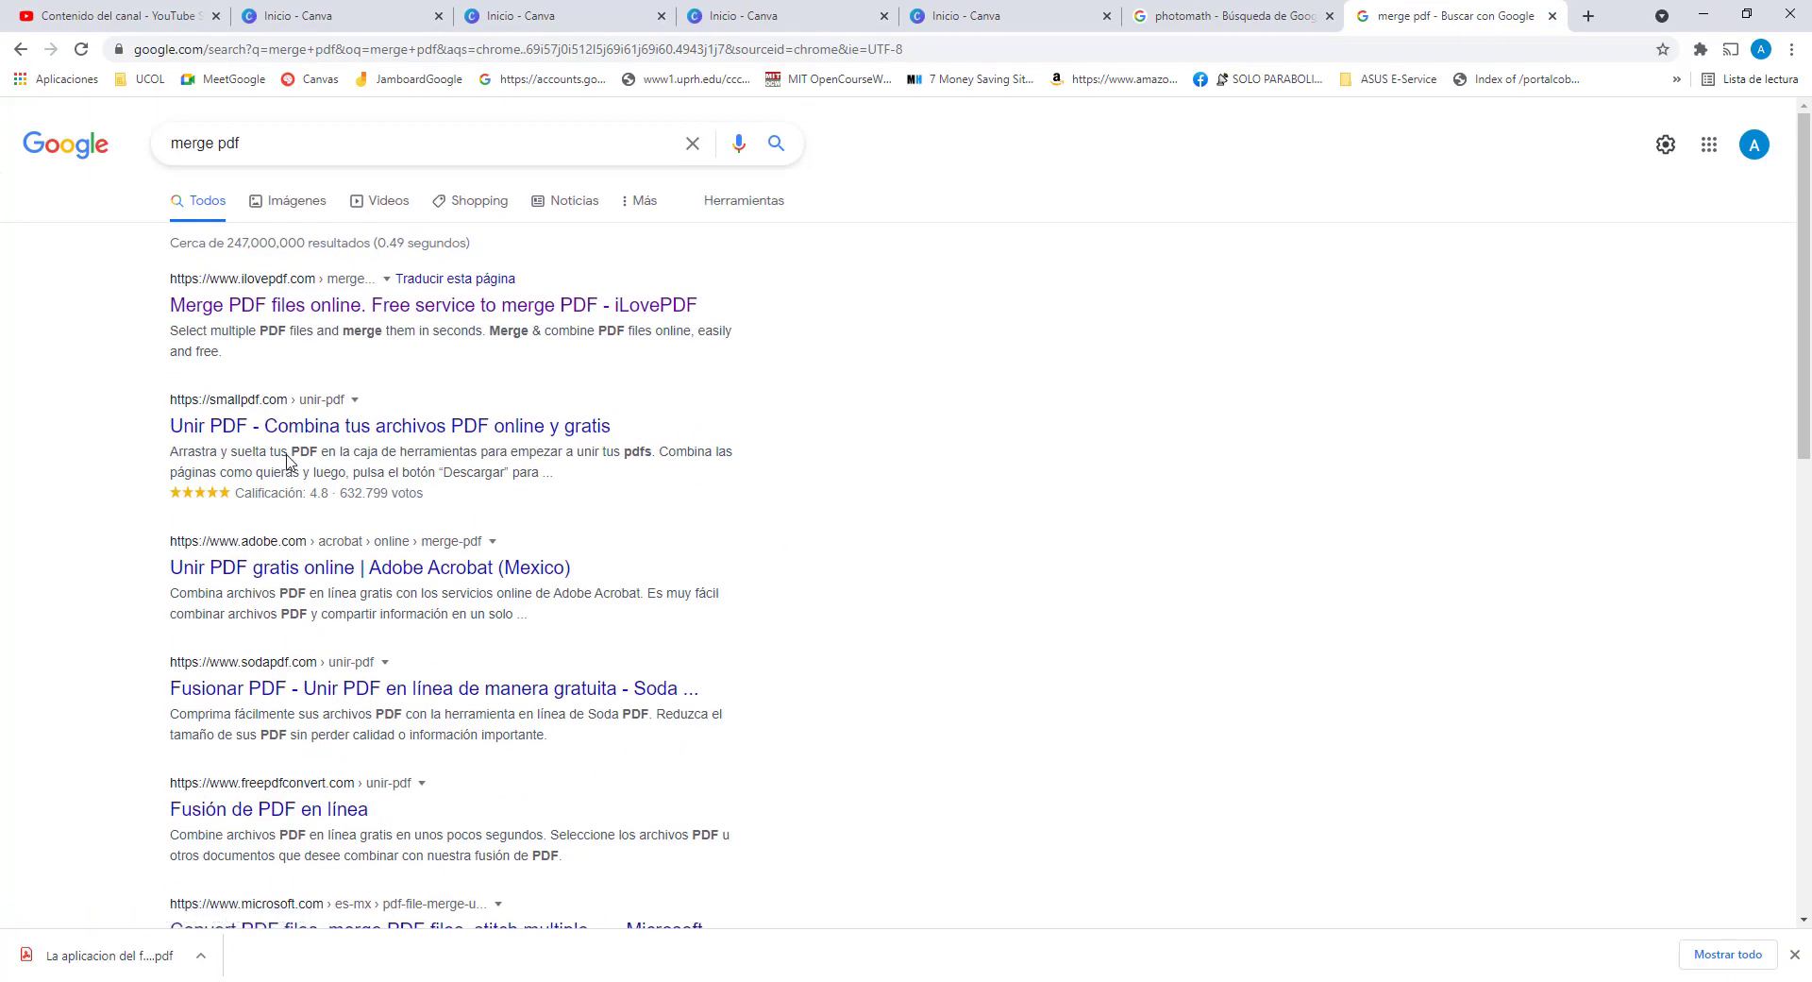
pyautogui.click(237, 306)
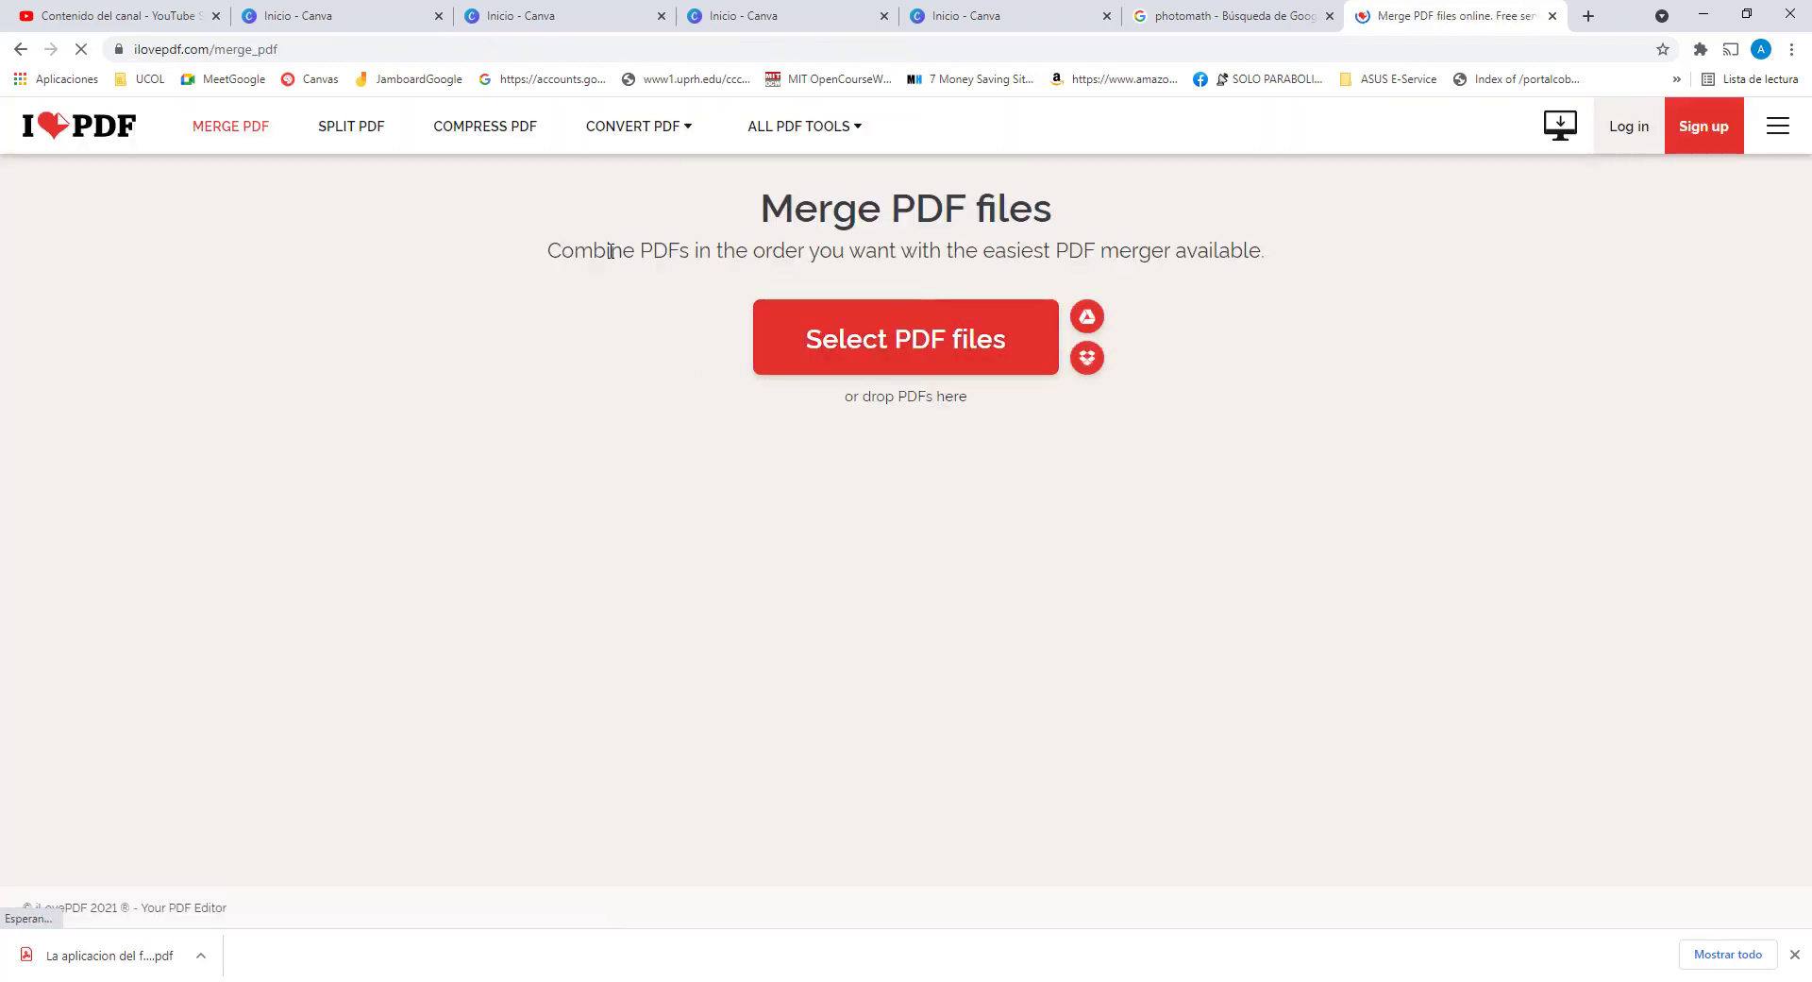
# Upload La aplicacion del futuro, Google Drive and Tercer Semana PDFs from Descargas to the merger.
pyautogui.moveTo(611, 252); pyautogui.dragTo(1142, 270)
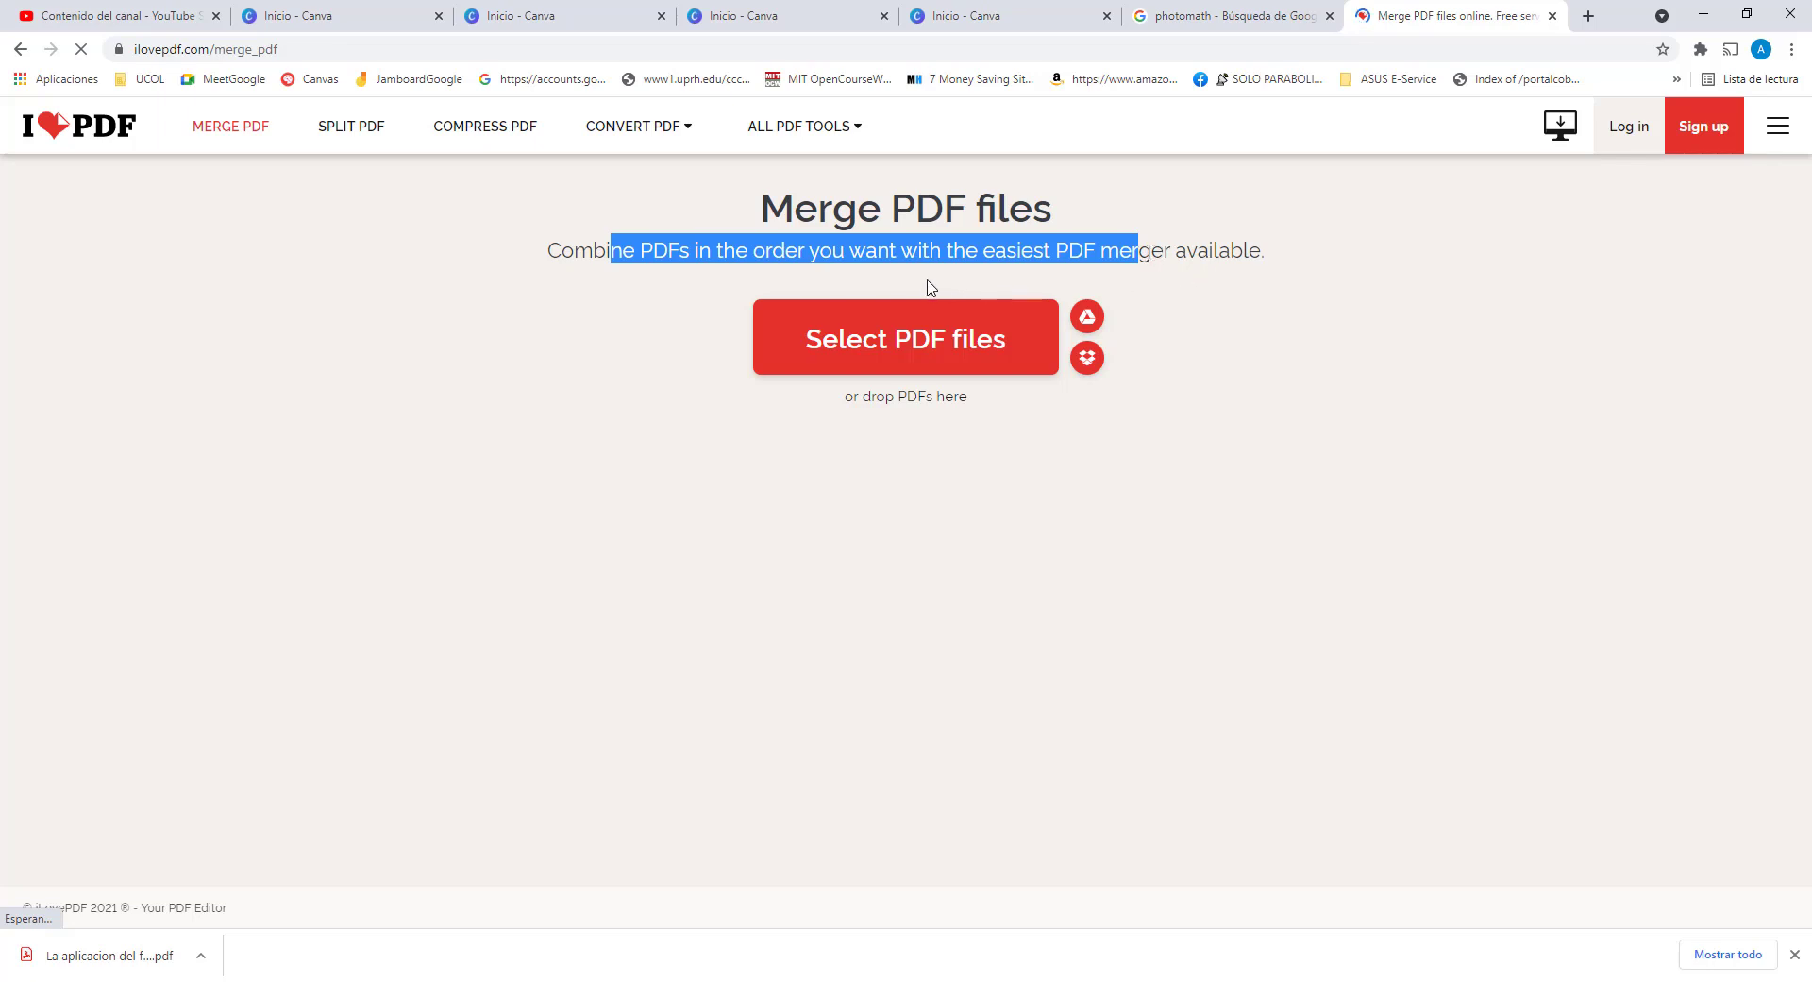
pyautogui.click(915, 351)
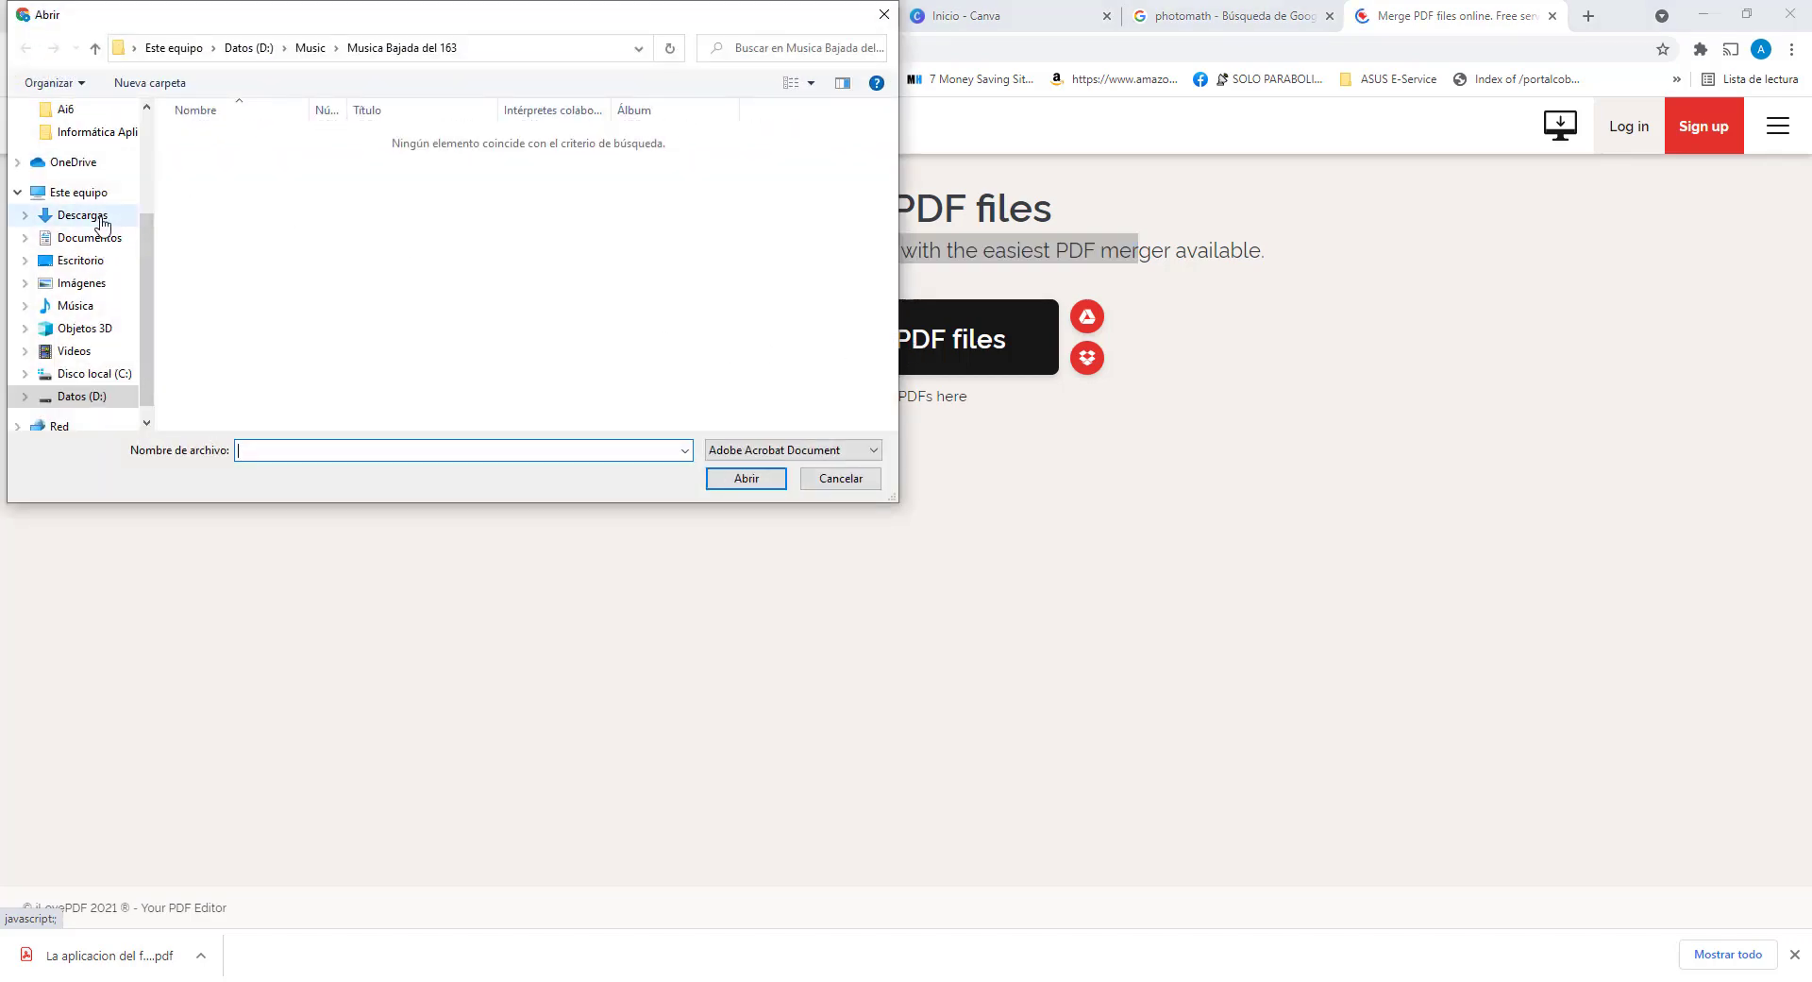
pyautogui.click(83, 215)
pyautogui.click(255, 171)
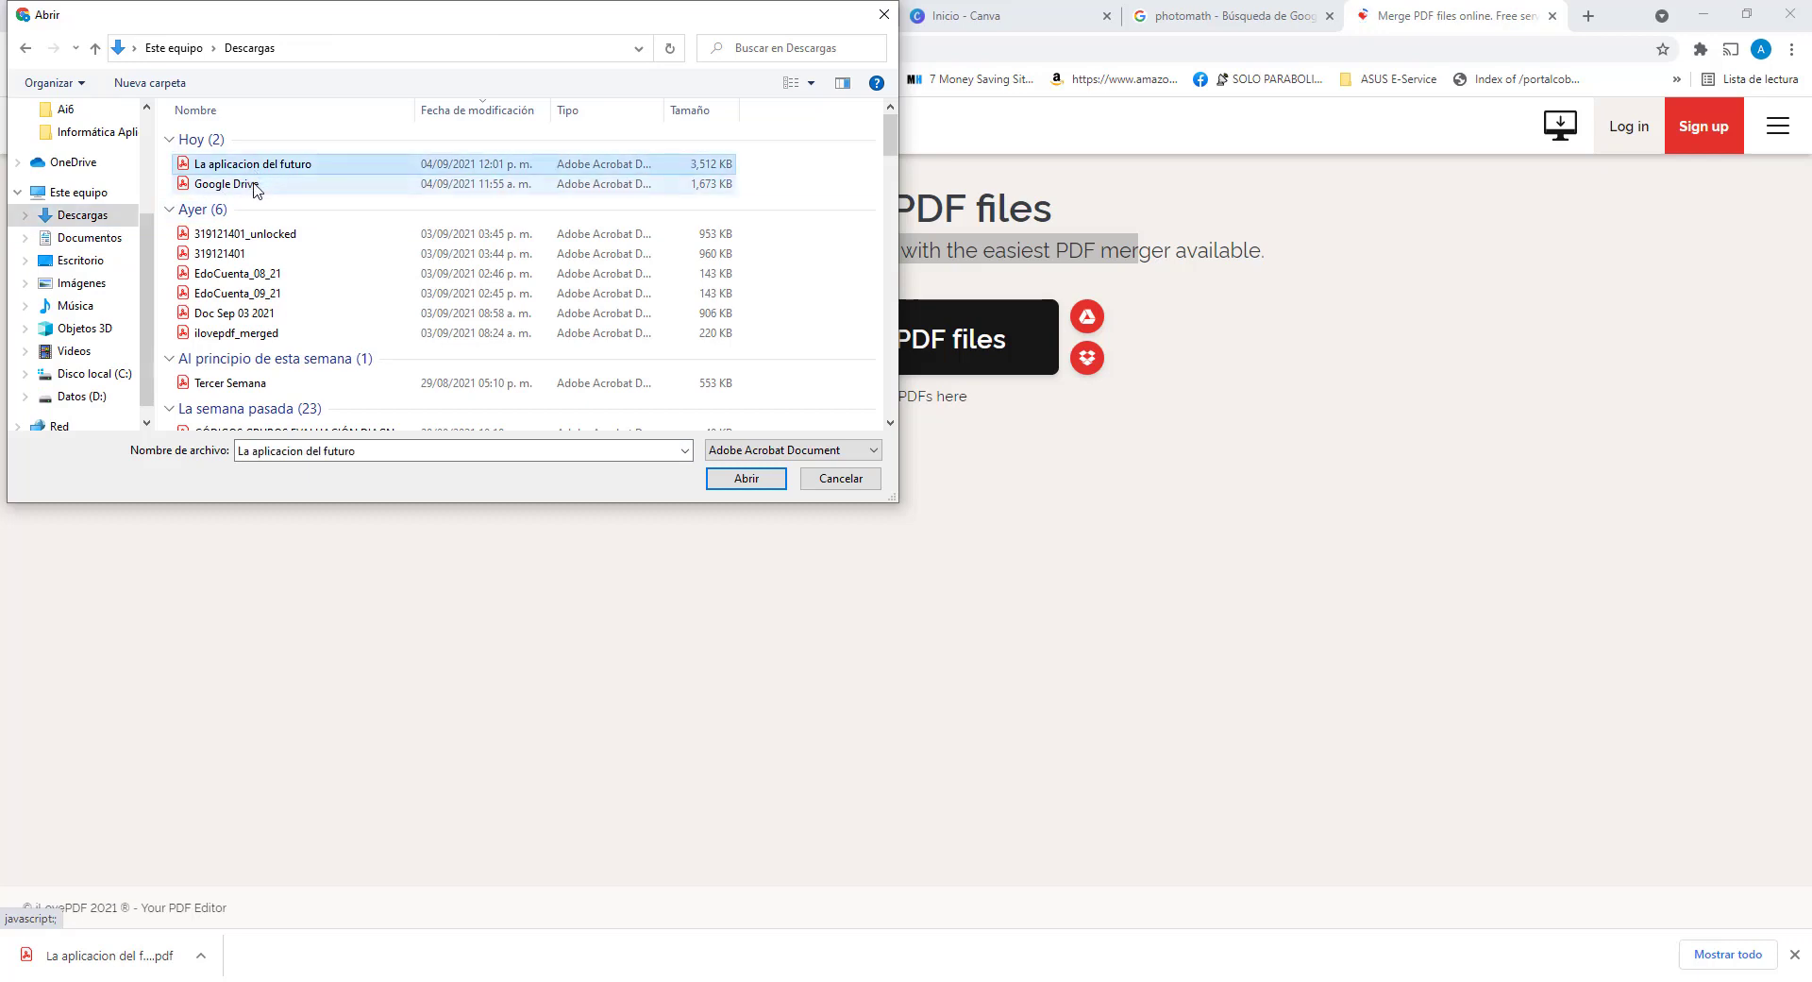
pyautogui.keyDown('ctrl'); pyautogui.click(255, 185); pyautogui.keyUp('ctrl')
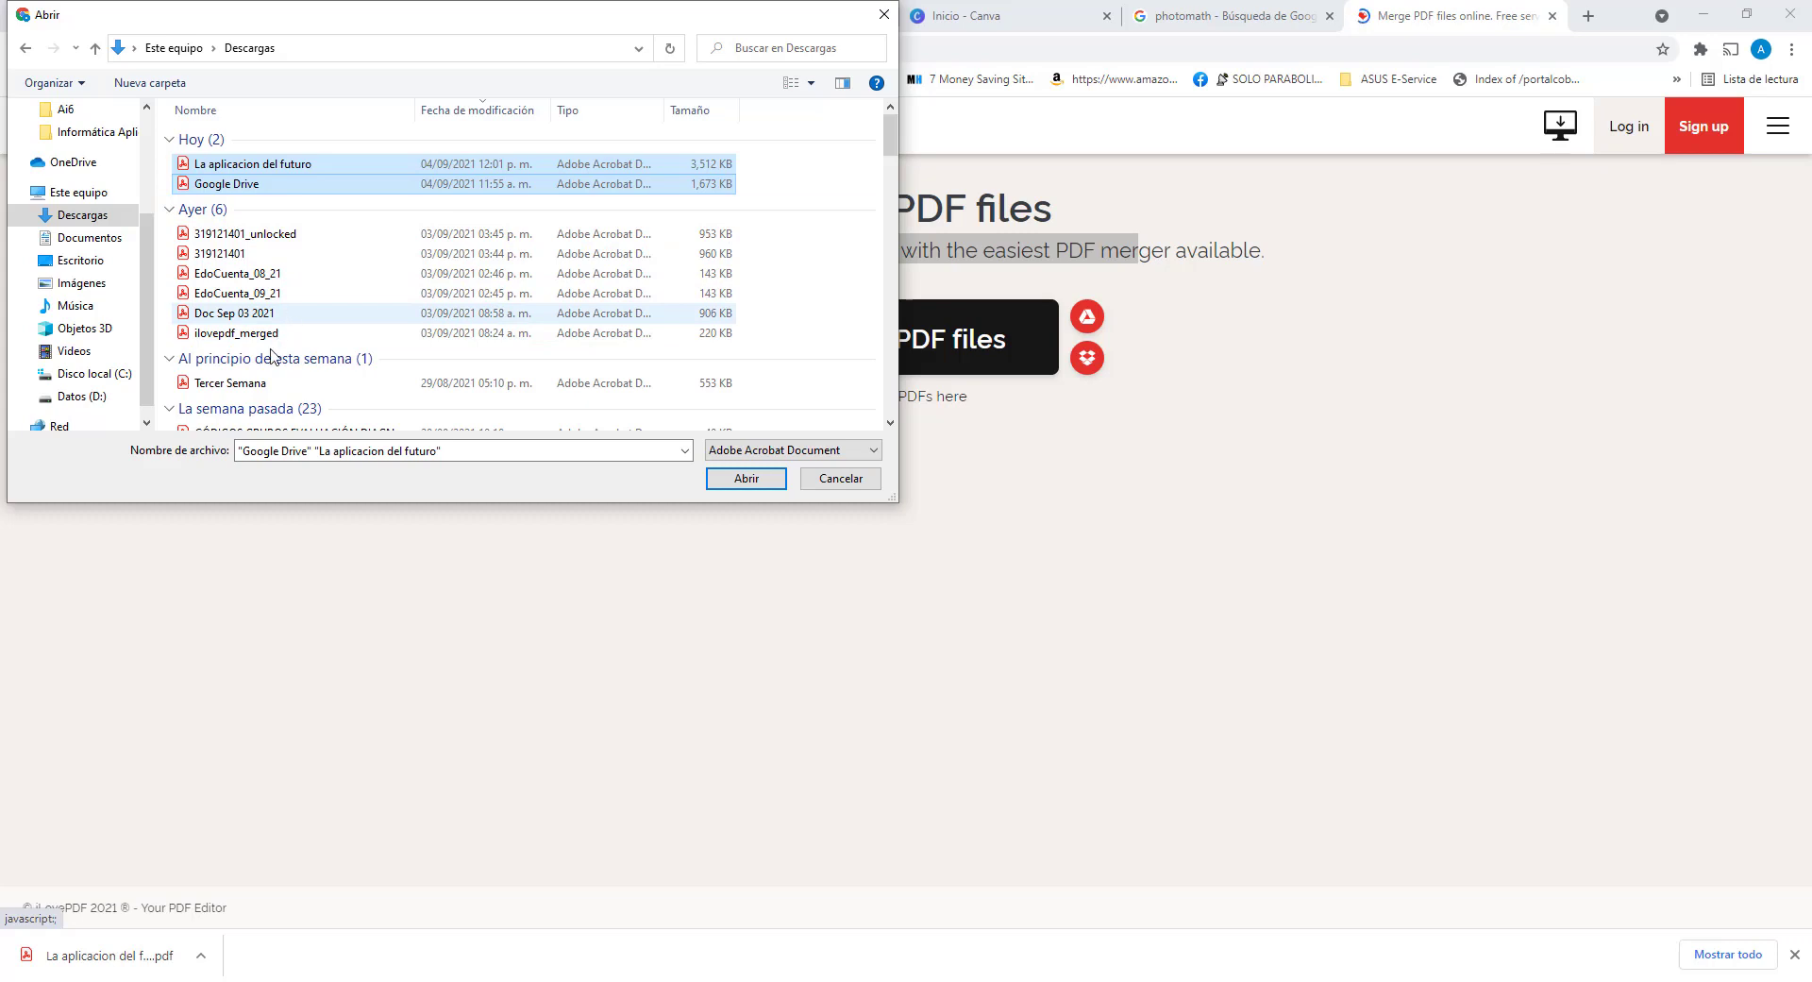
pyautogui.keyDown('ctrl'); pyautogui.click(250, 383); pyautogui.keyUp('ctrl')
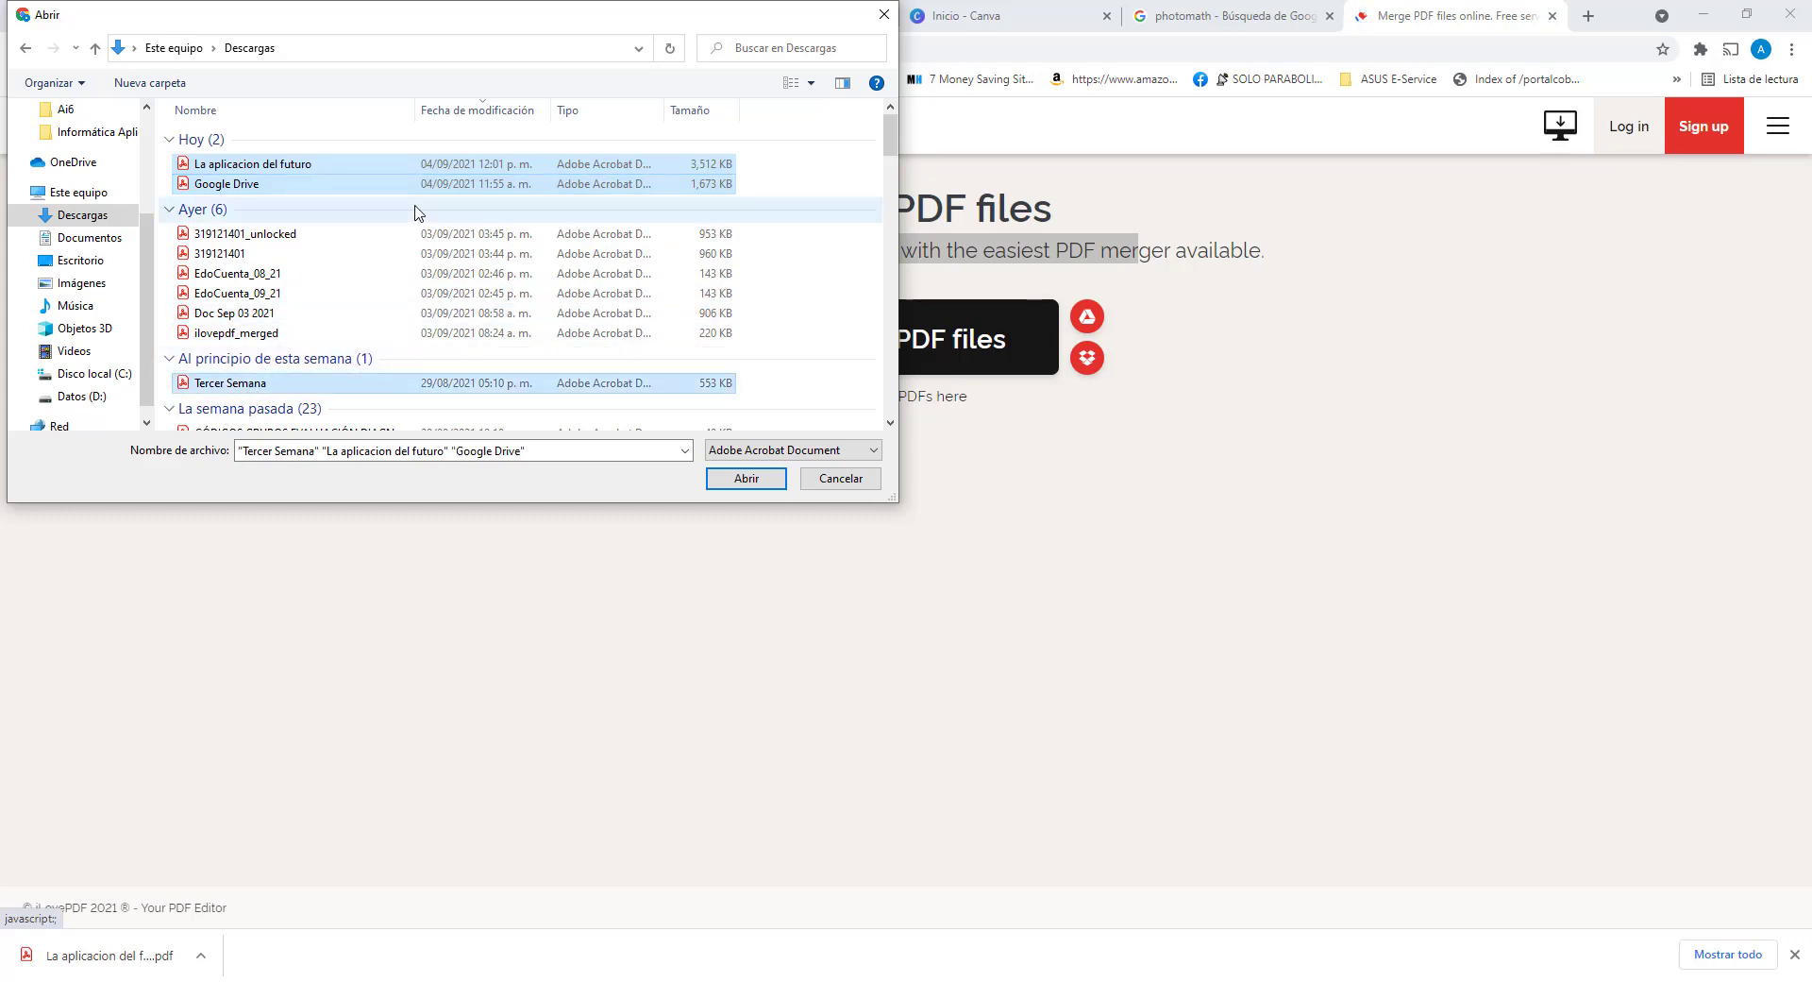
pyautogui.click(732, 490)
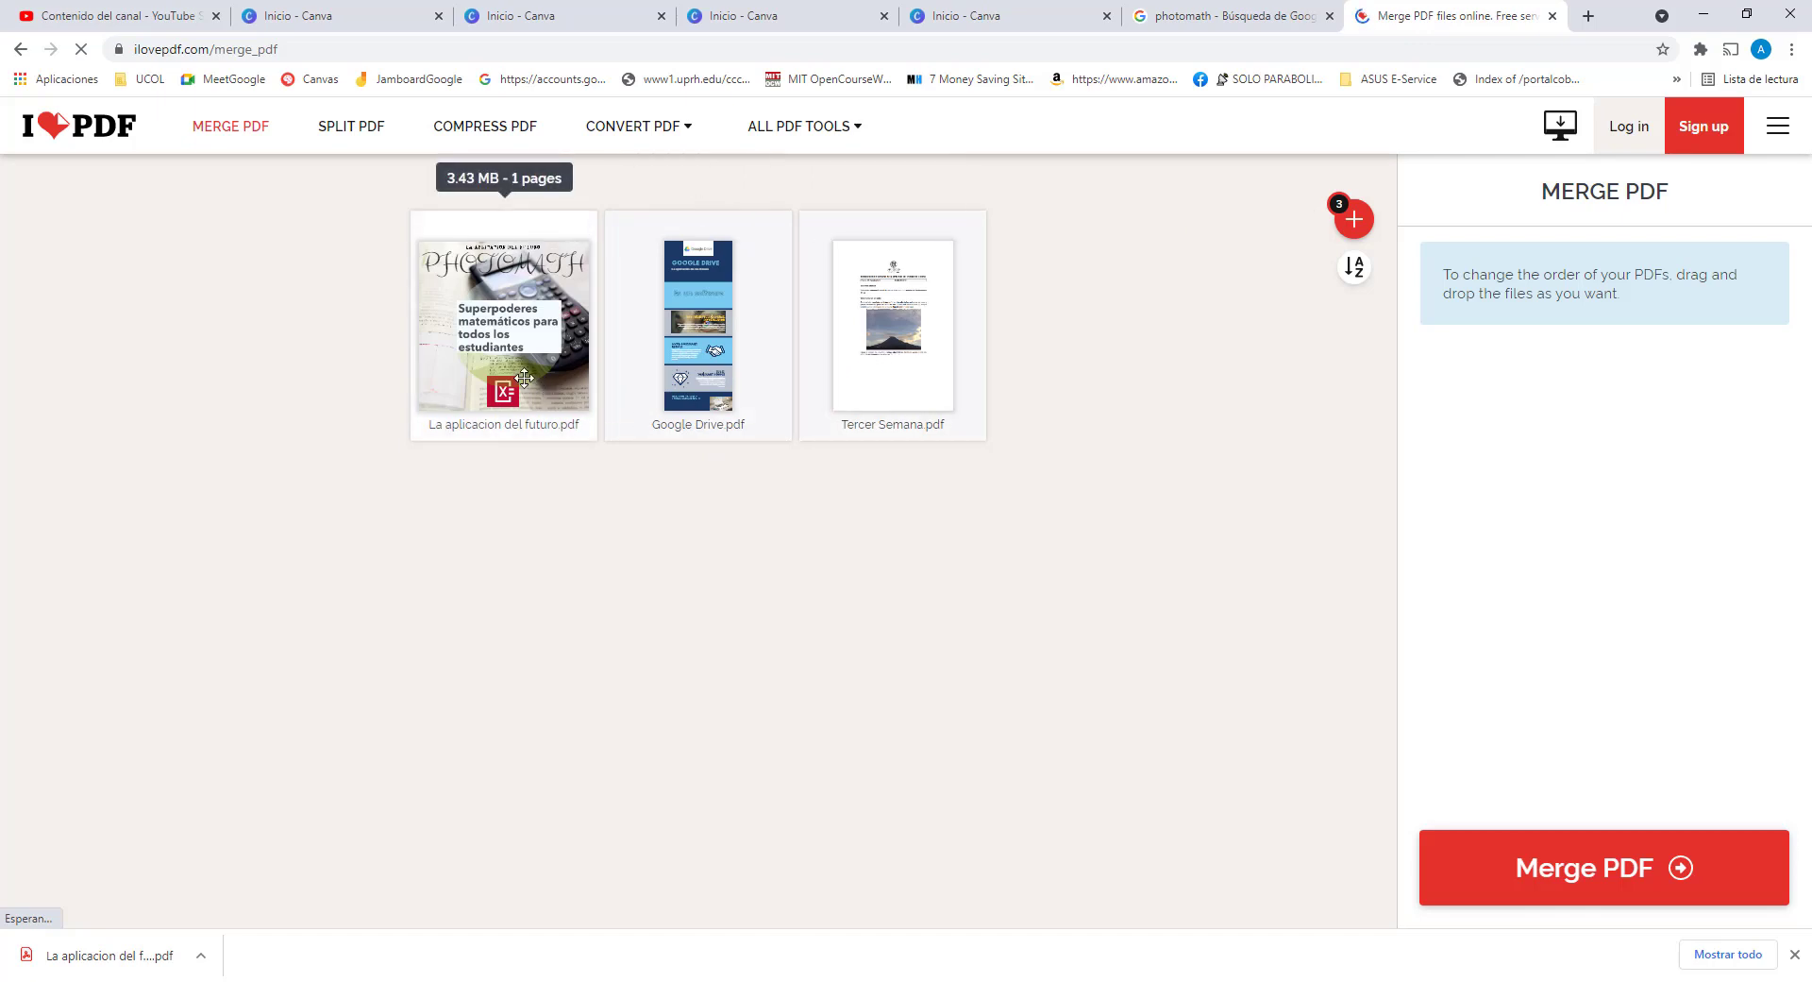
# Drag the three file cards to reorder the merge queue.
pyautogui.moveTo(529, 397); pyautogui.dragTo(725, 397)
pyautogui.moveTo(504, 364); pyautogui.dragTo(703, 364)
pyautogui.moveTo(871, 354)
pyautogui.mouseDown()
pyautogui.moveTo(496, 358)
pyautogui.moveTo(864, 345)
pyautogui.mouseUp()
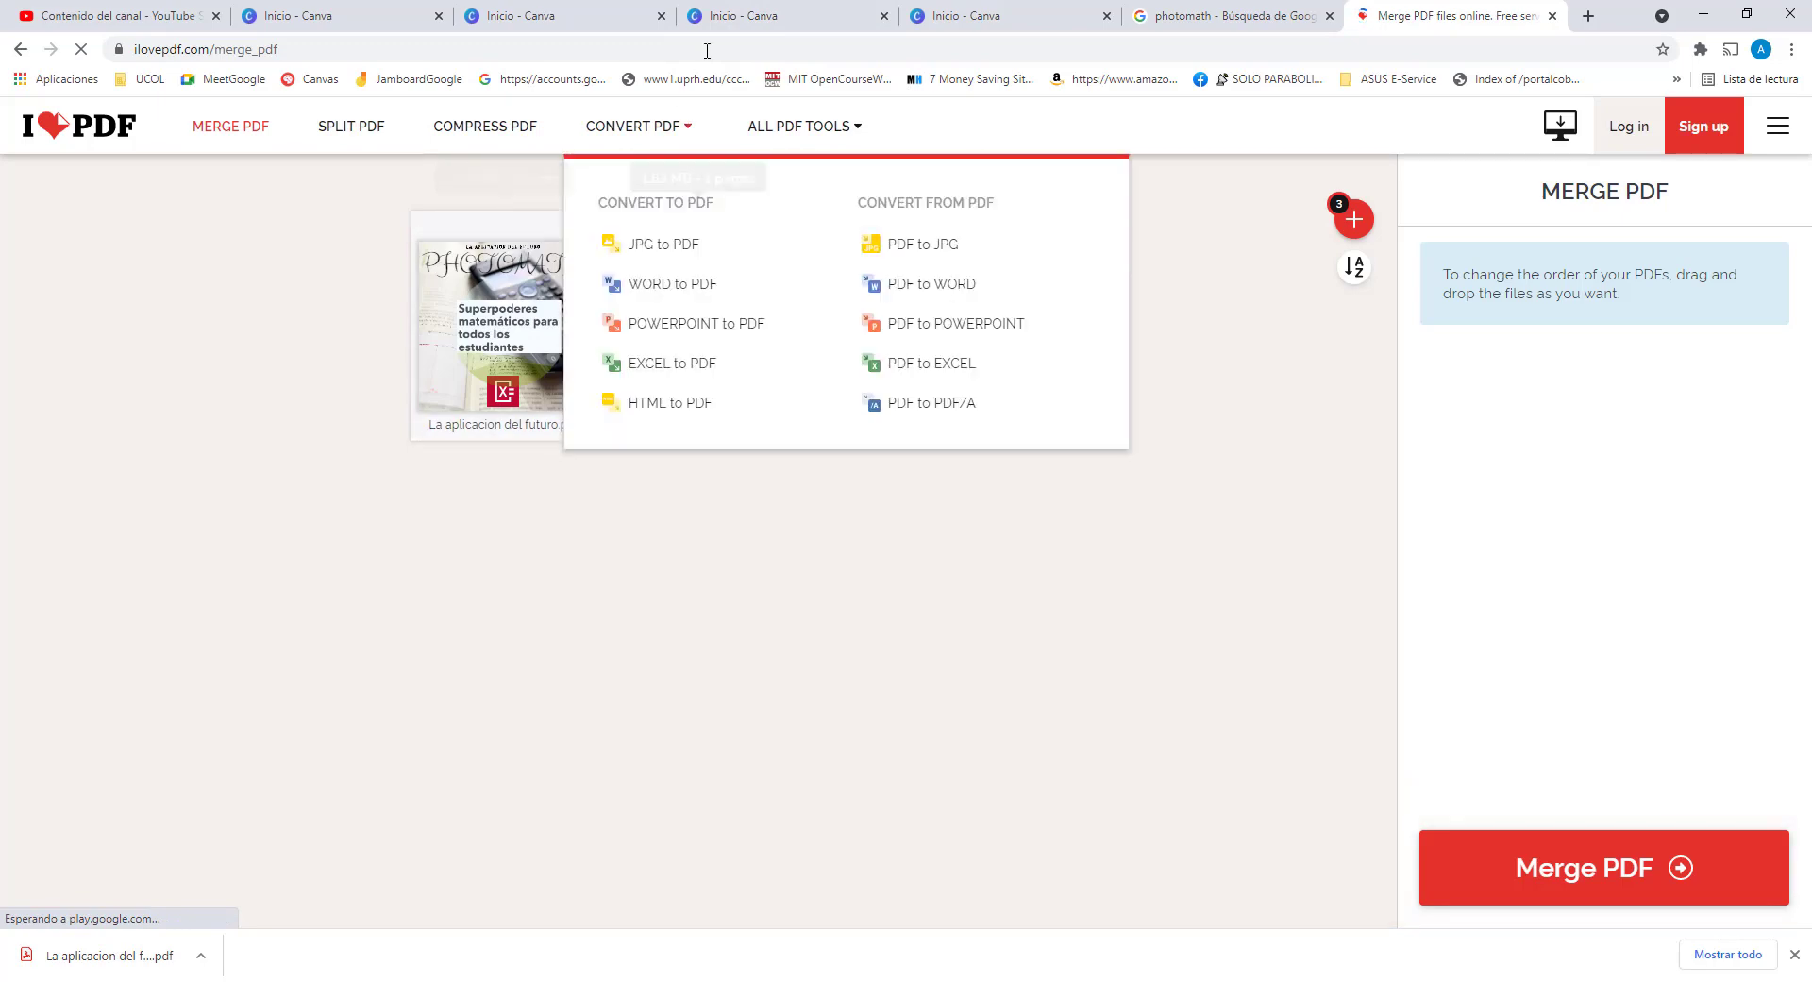
# Start a new Canva poster from the Grand Re-Opening Sale template.
pyautogui.click(762, 7)
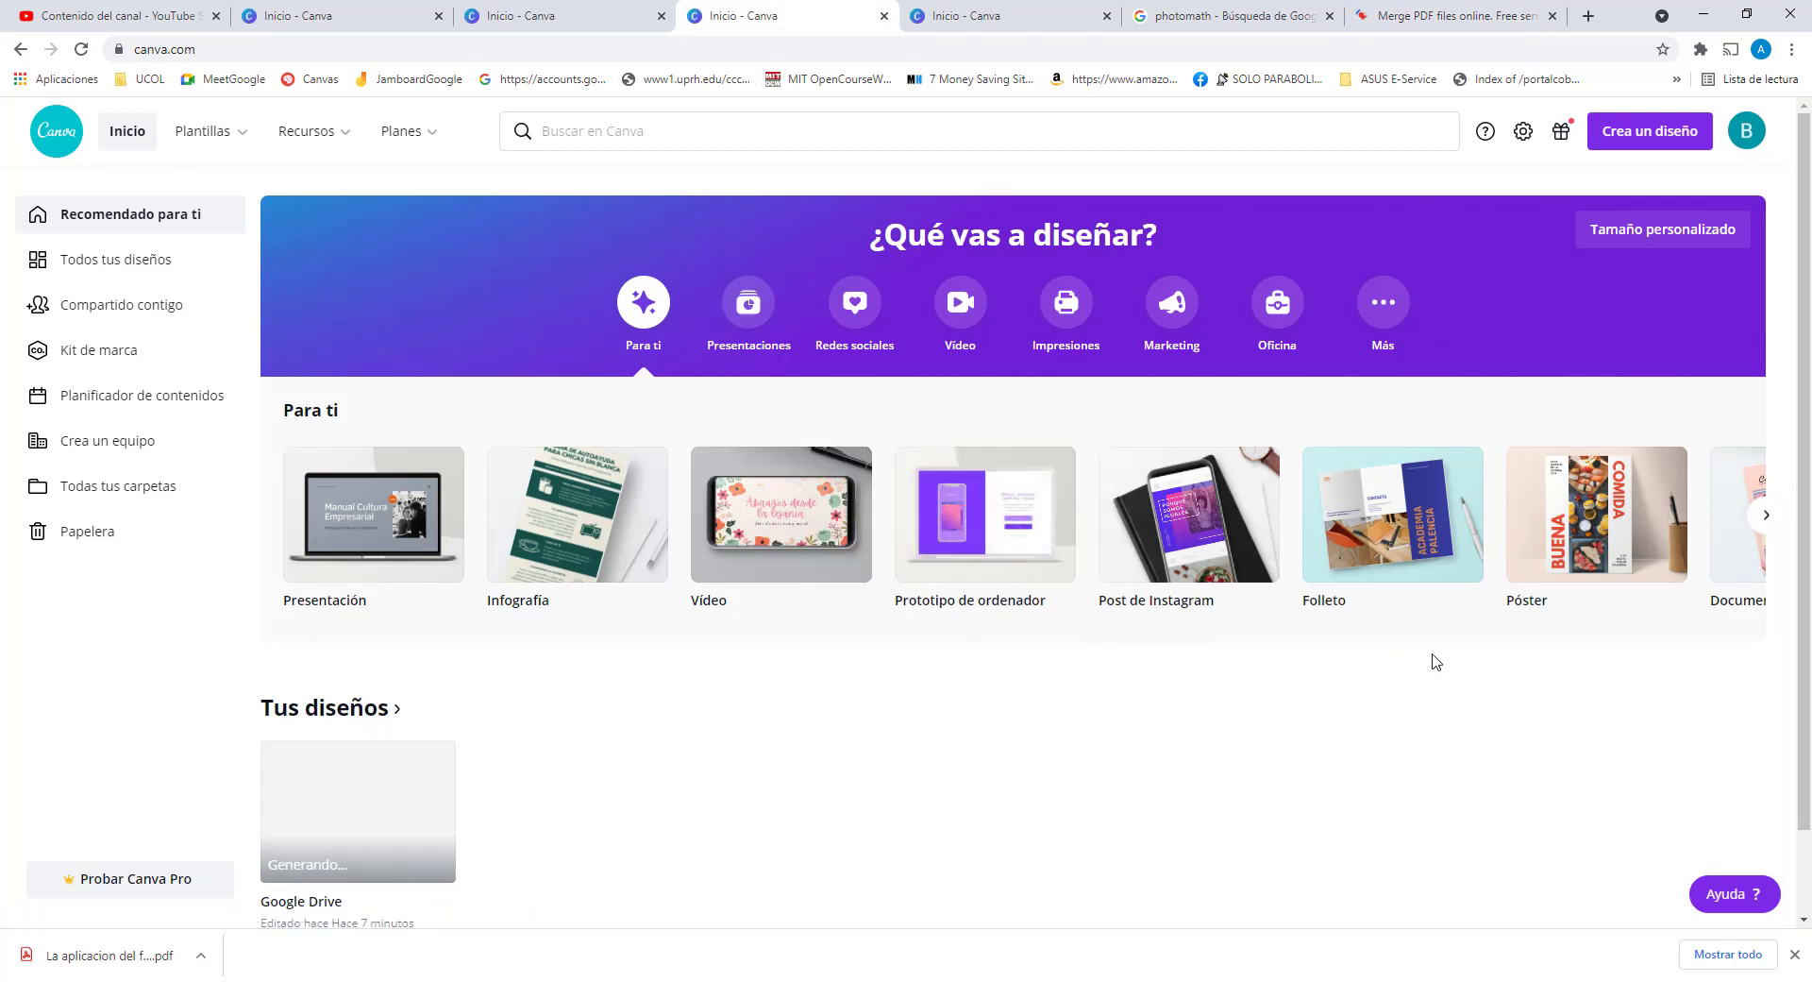
pyautogui.moveTo(1602, 550)
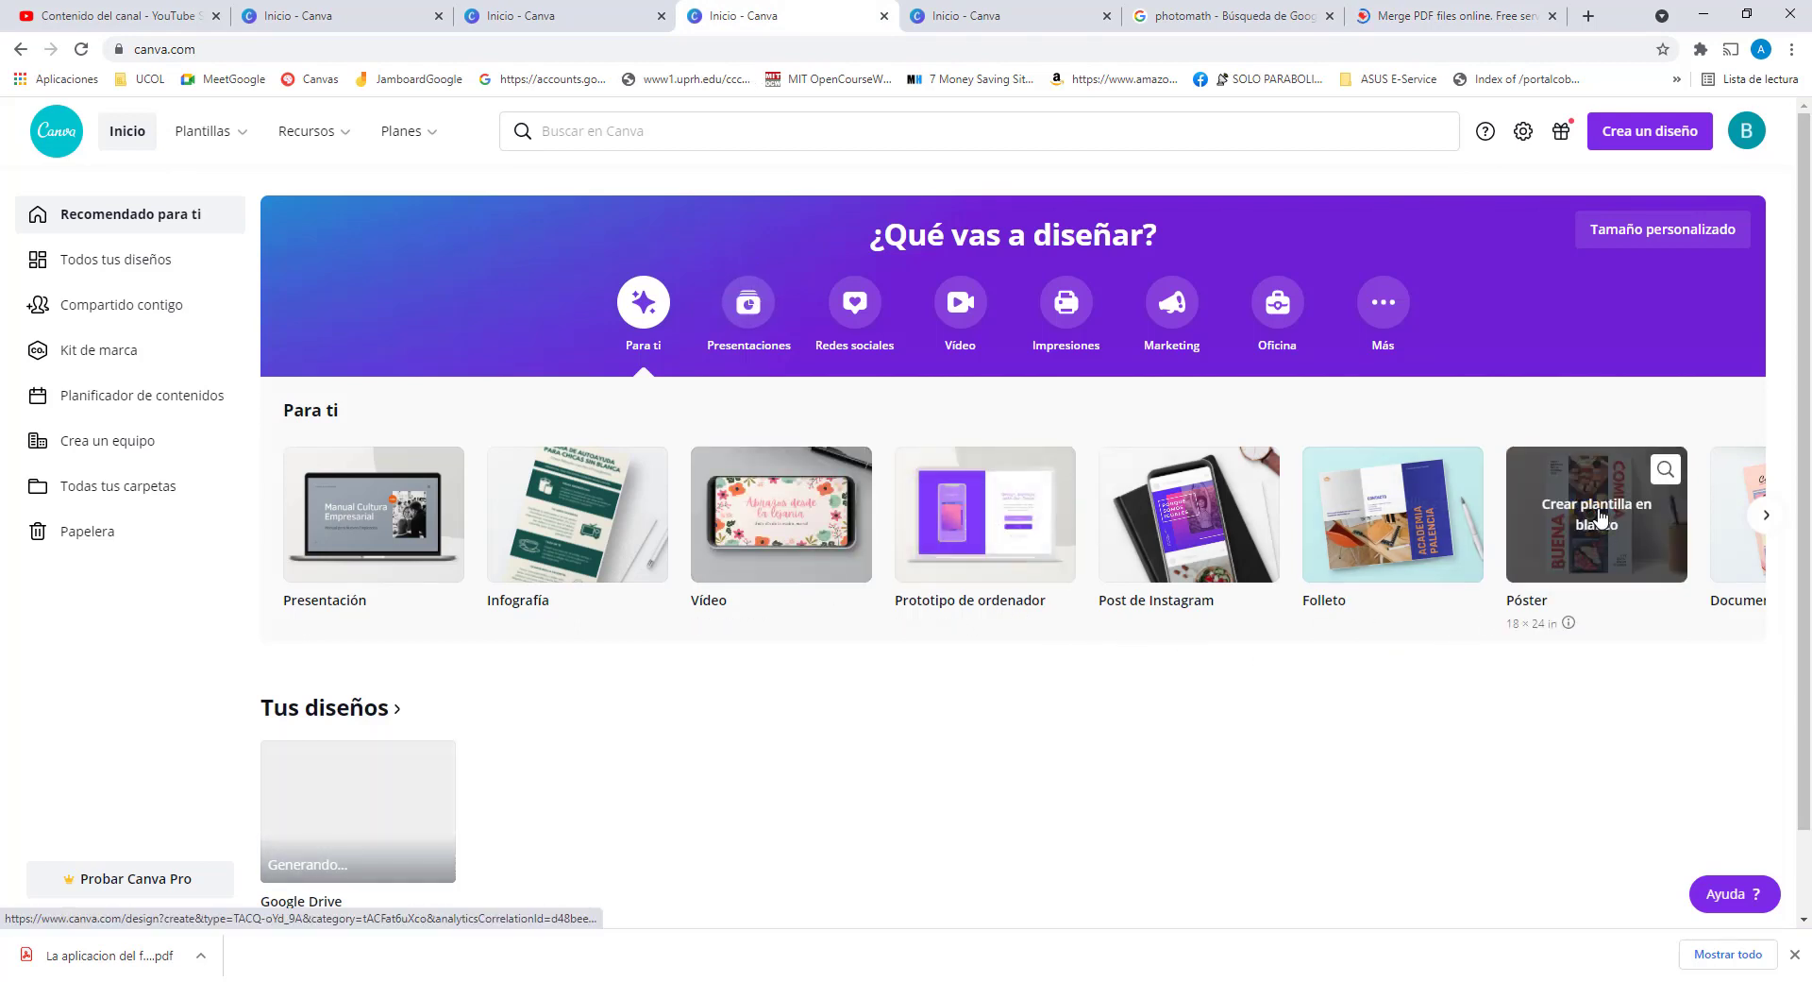
pyautogui.moveTo(437, 563)
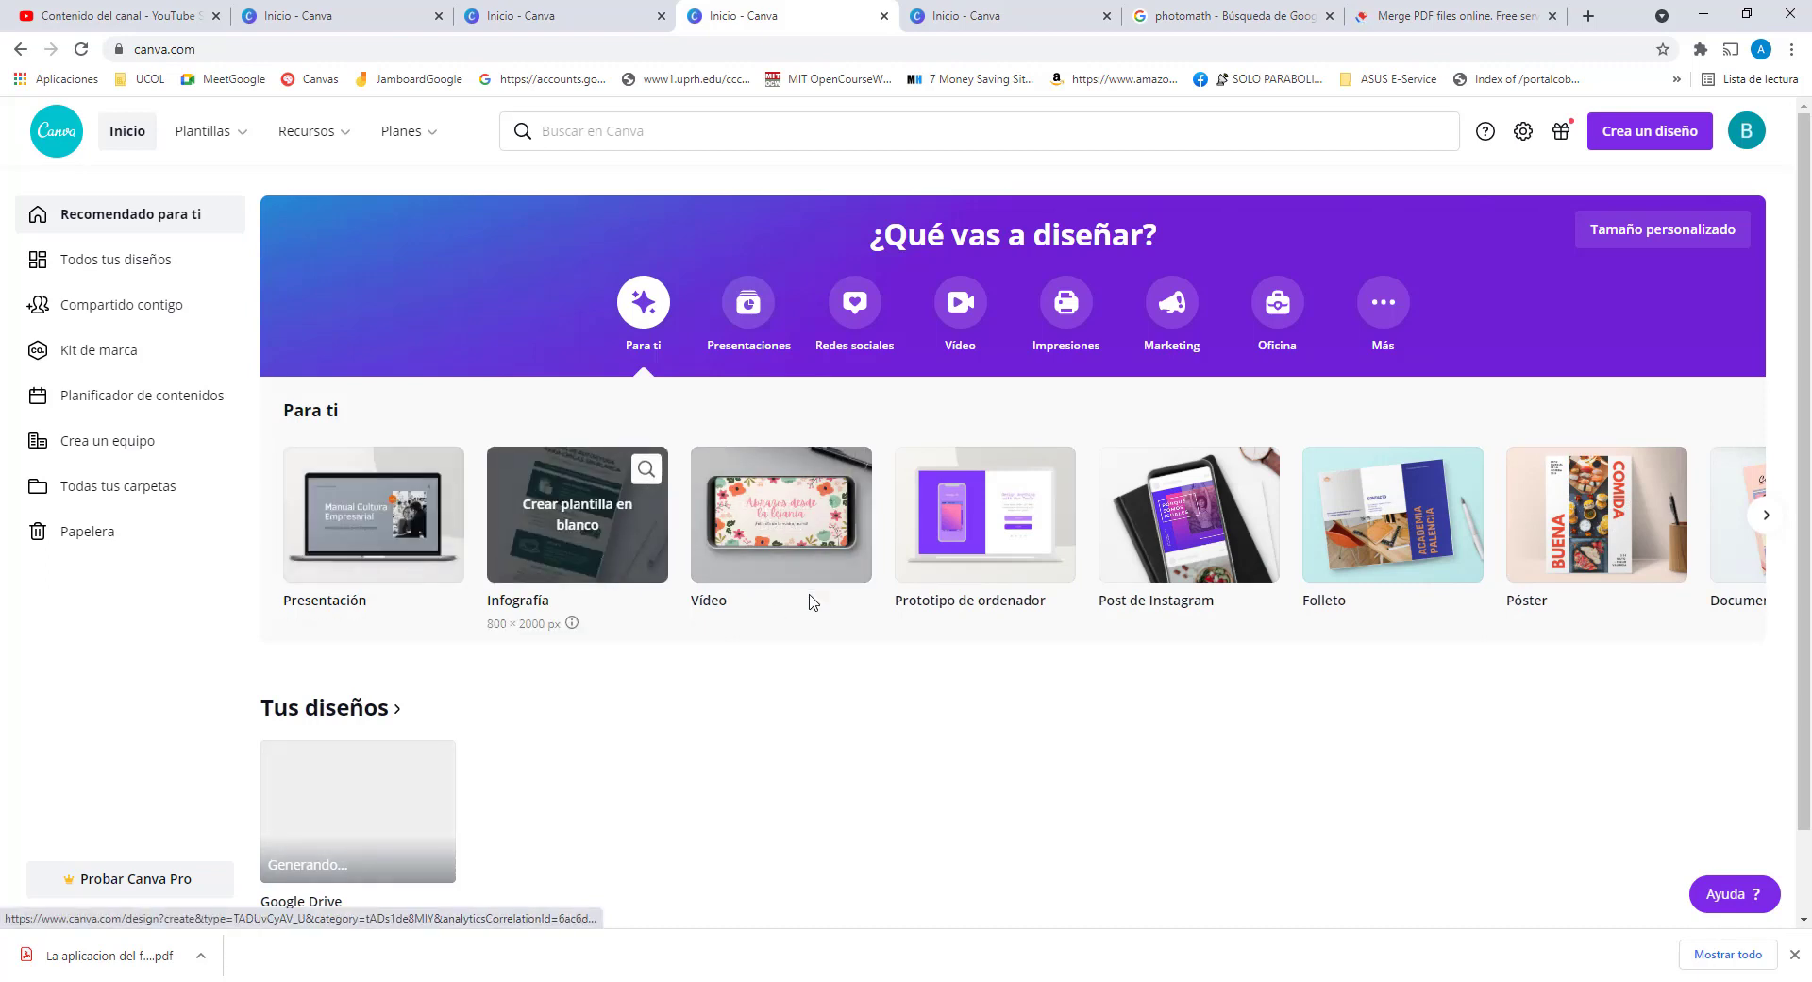
pyautogui.moveTo(1383, 561)
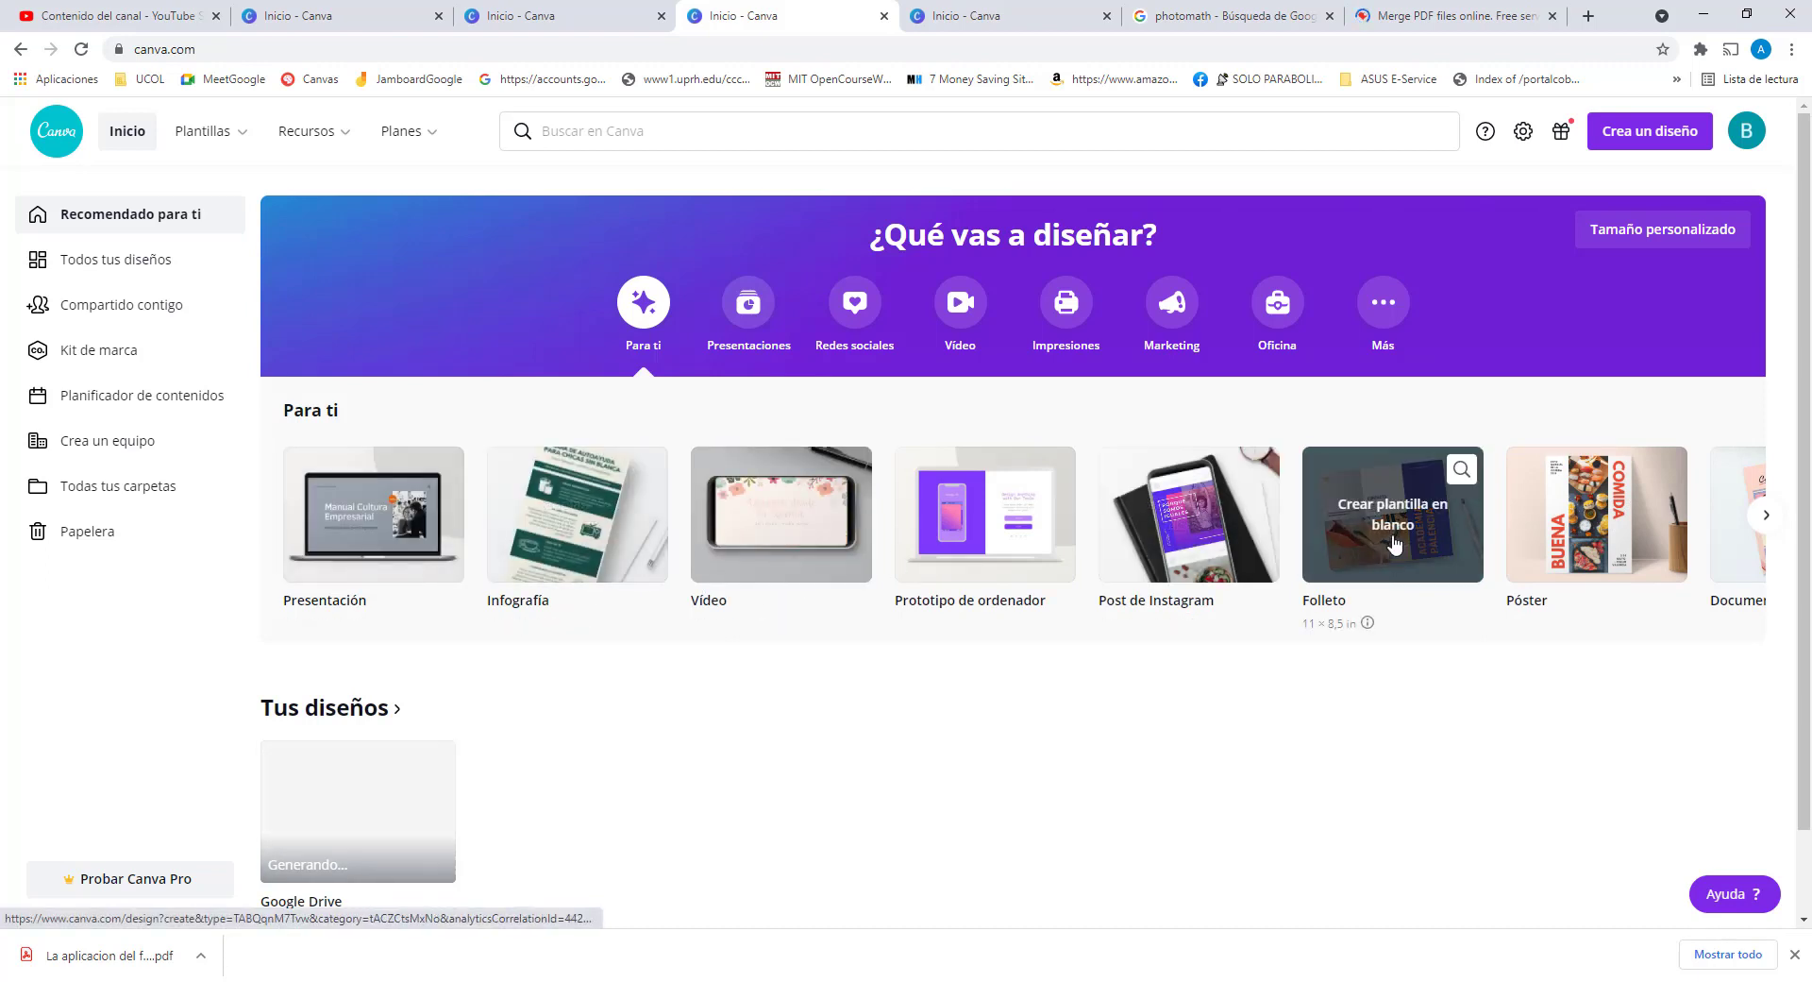
pyautogui.click(1572, 531)
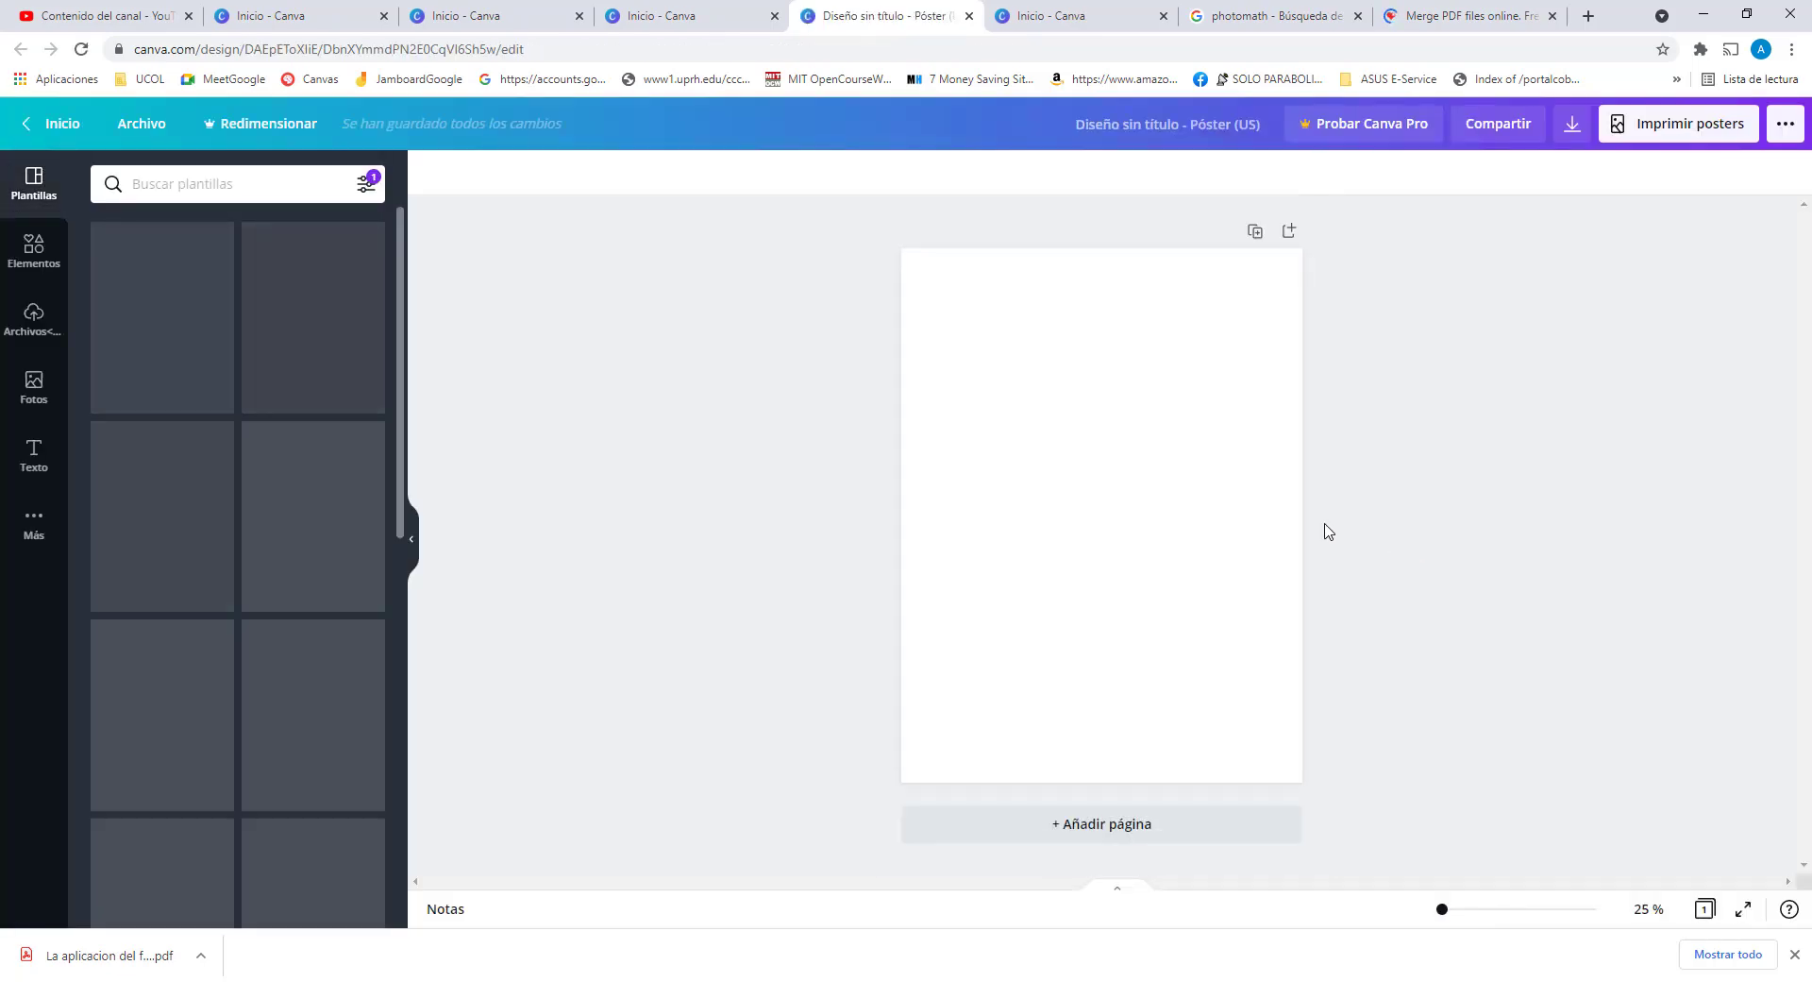
pyautogui.scroll(-7, 263, 510)
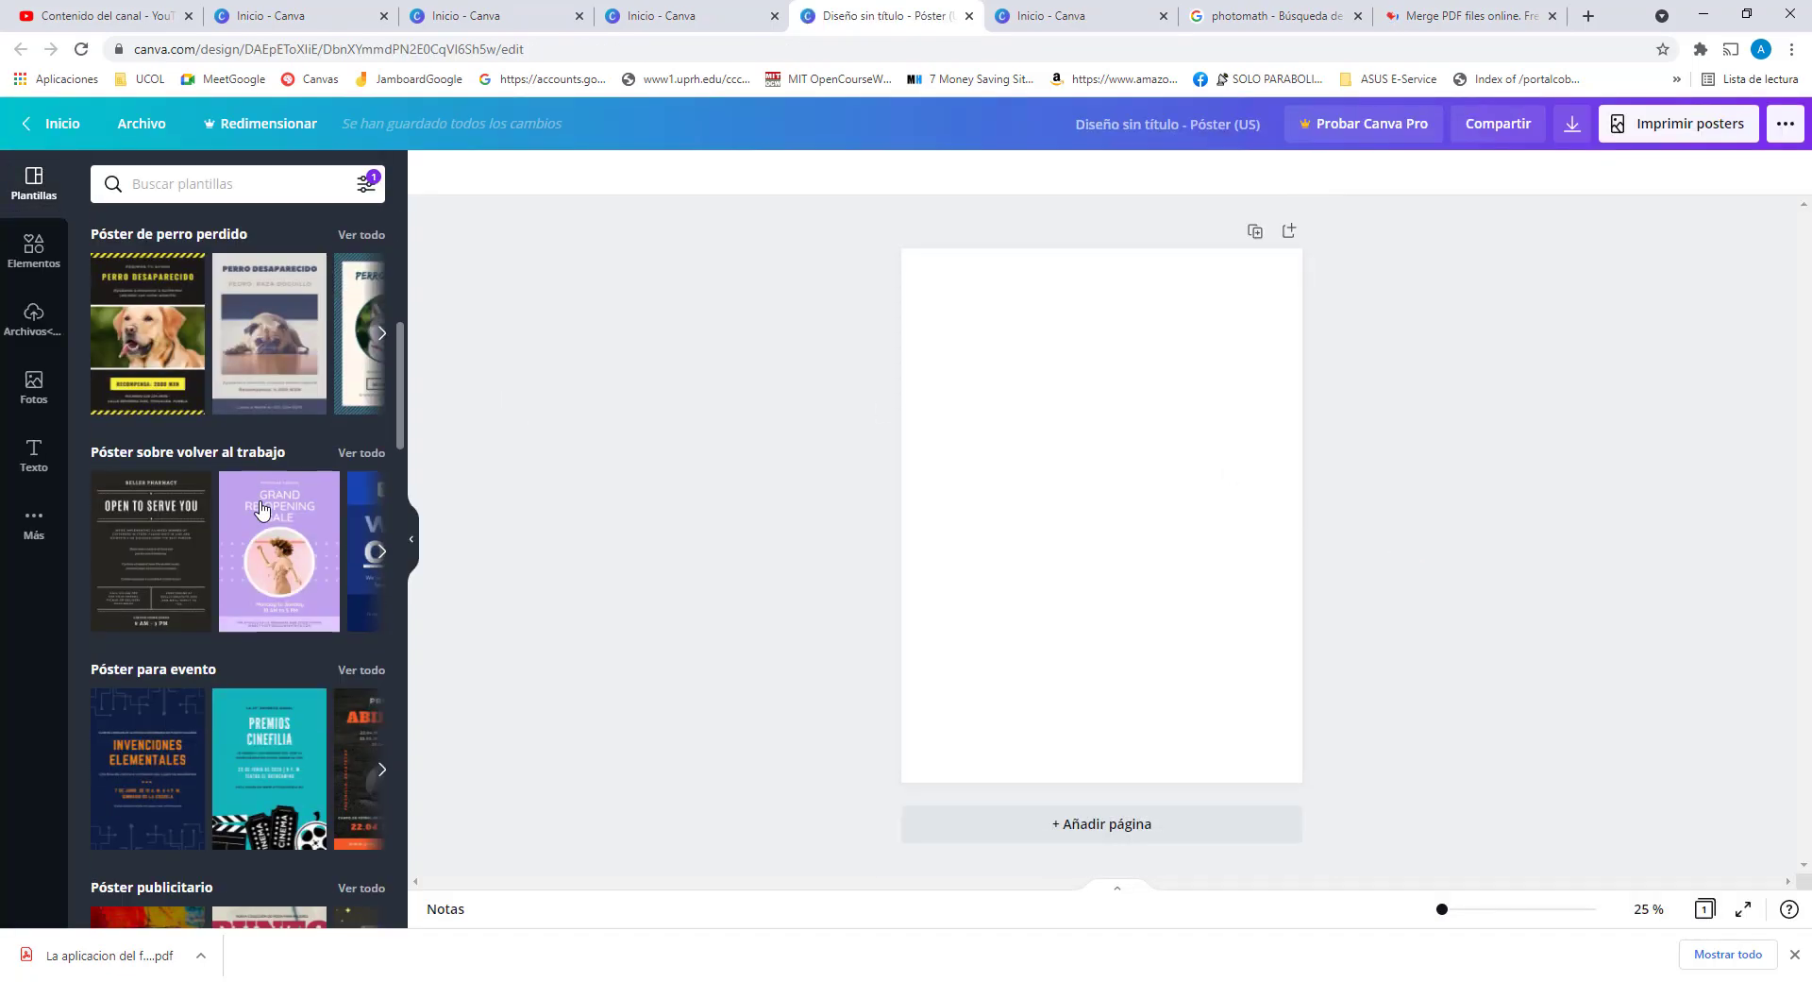
pyautogui.click(265, 518)
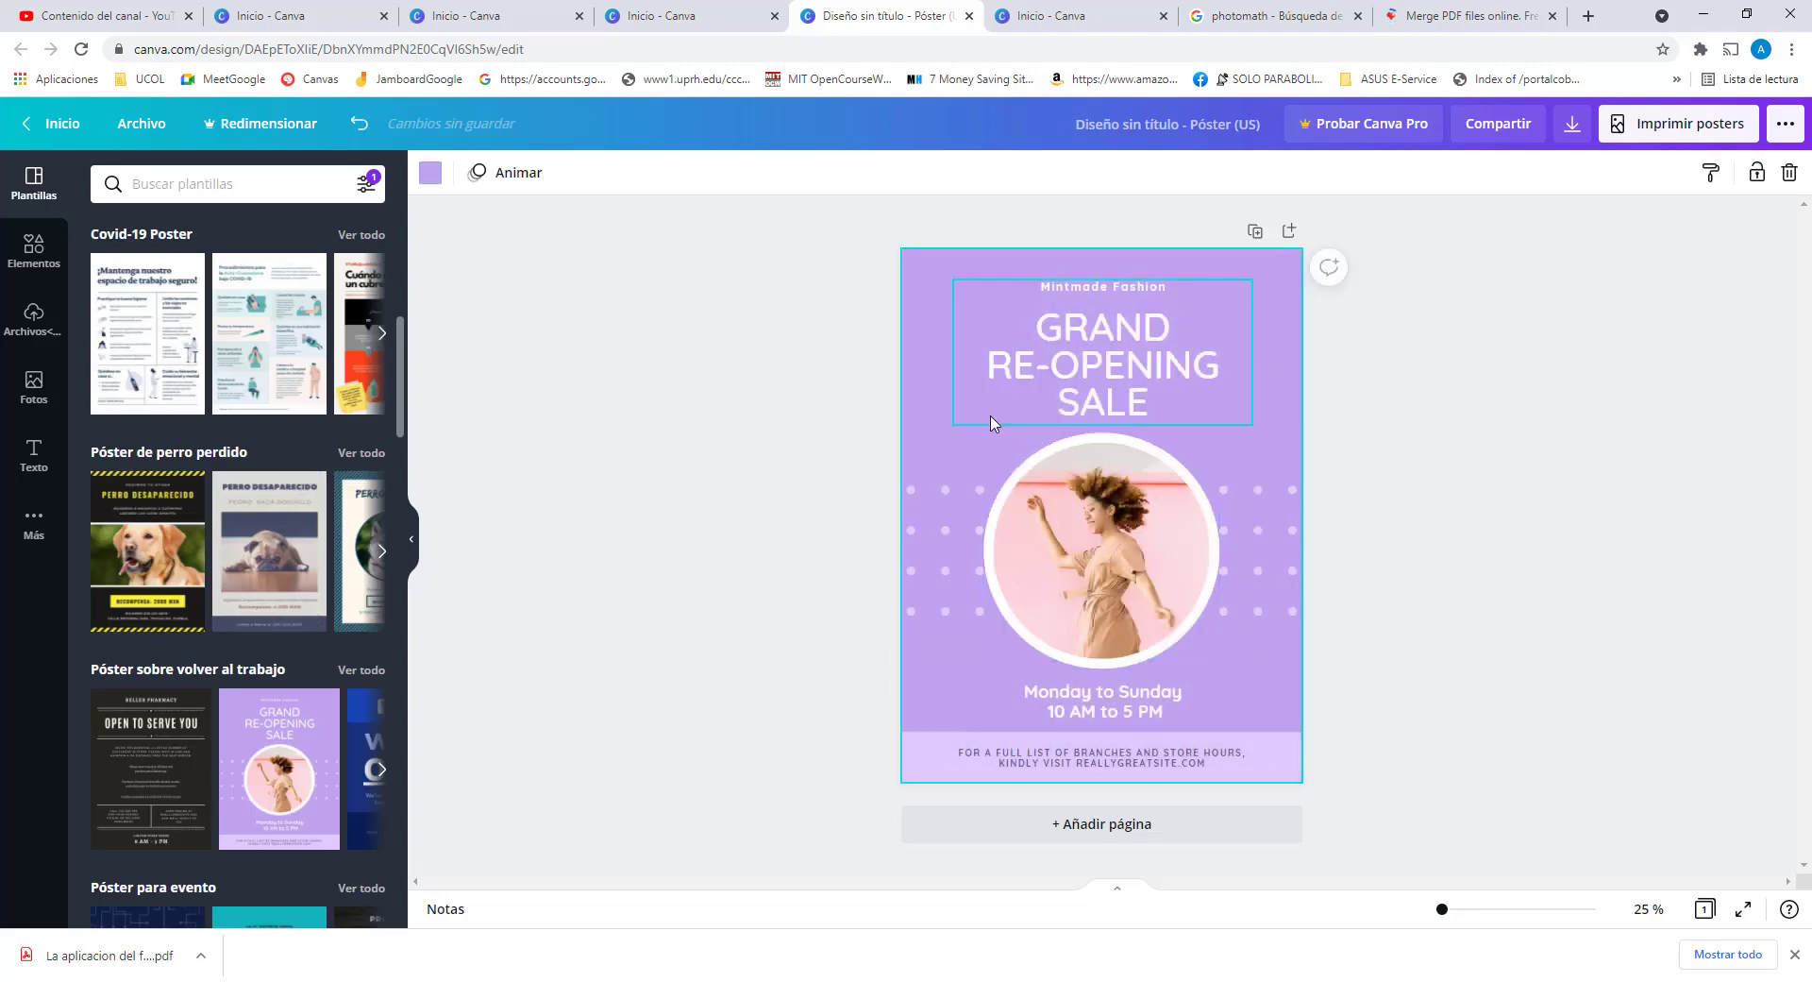
# Rewrite the title as UNIVERSIDAD DE COLIMA / BACHILLERATO / 30 / TECNOLOGÍAS / DE LA INFORMACIÓN Y LA COMUNICACIÓN I.
pyautogui.click(1079, 394)
pyautogui.doubleClick(1104, 401)
pyautogui.click(1139, 401)
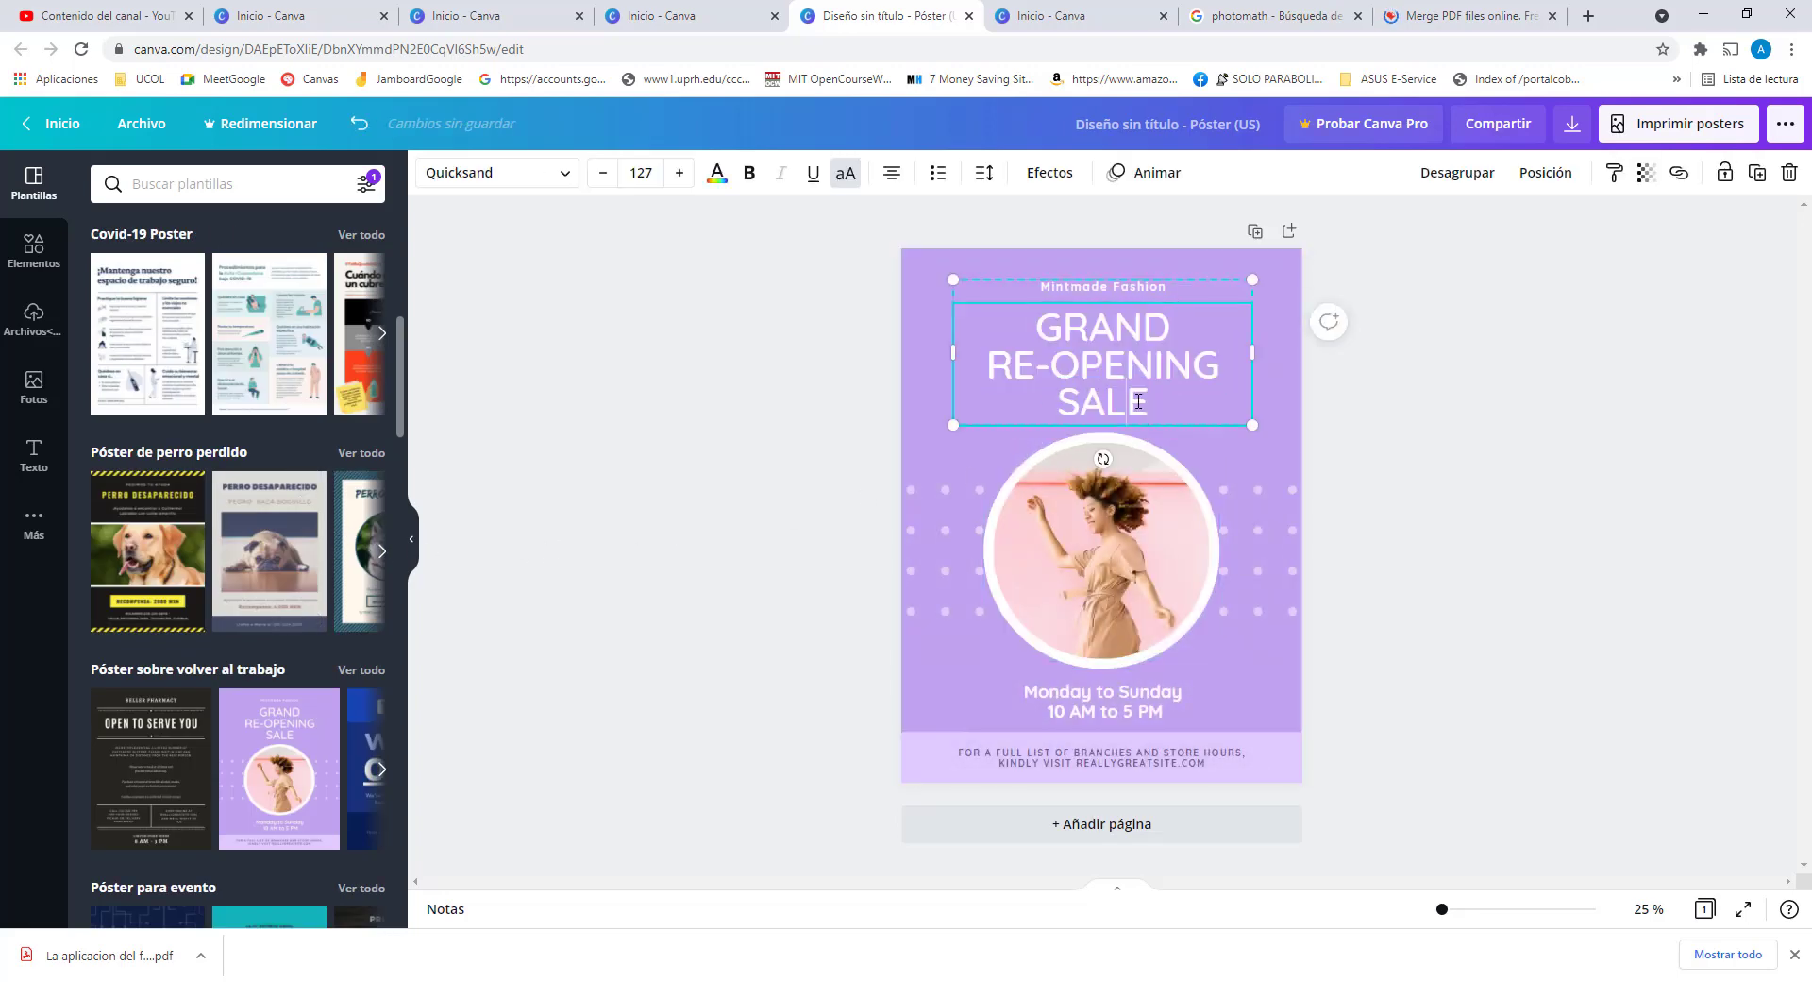
pyautogui.moveTo(1153, 400); pyautogui.dragTo(983, 312)
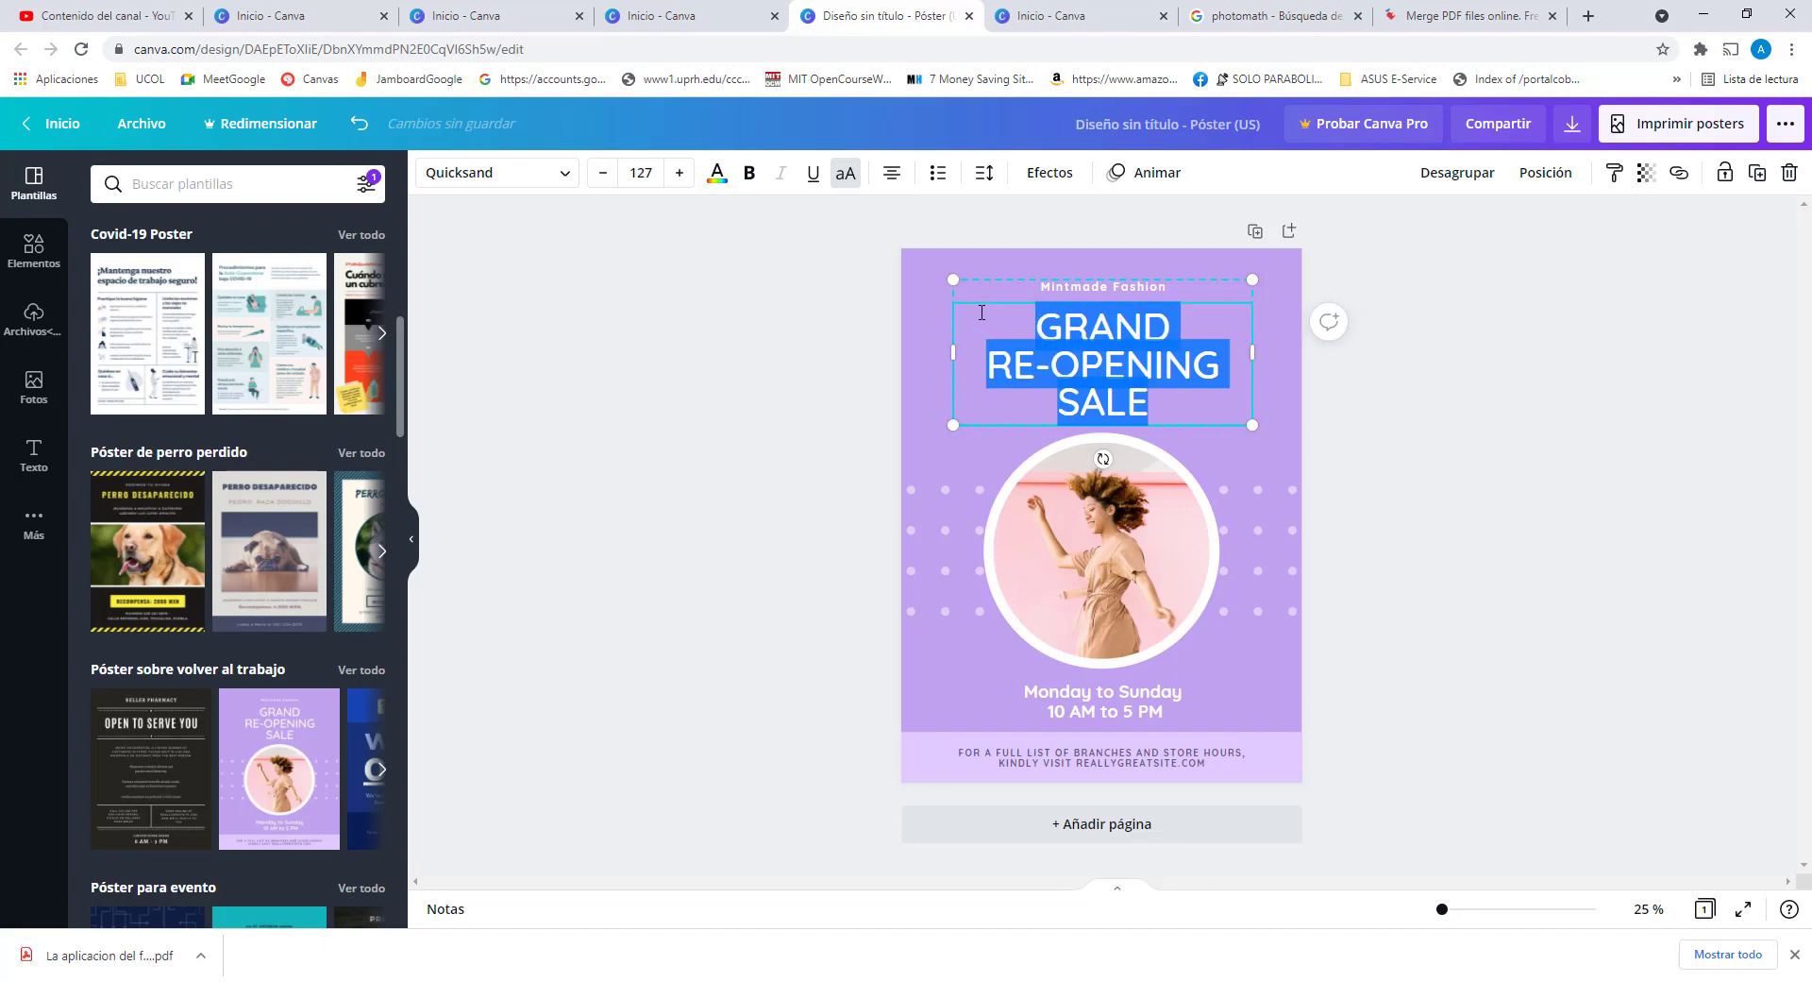
pyautogui.write('UNIVERSID')
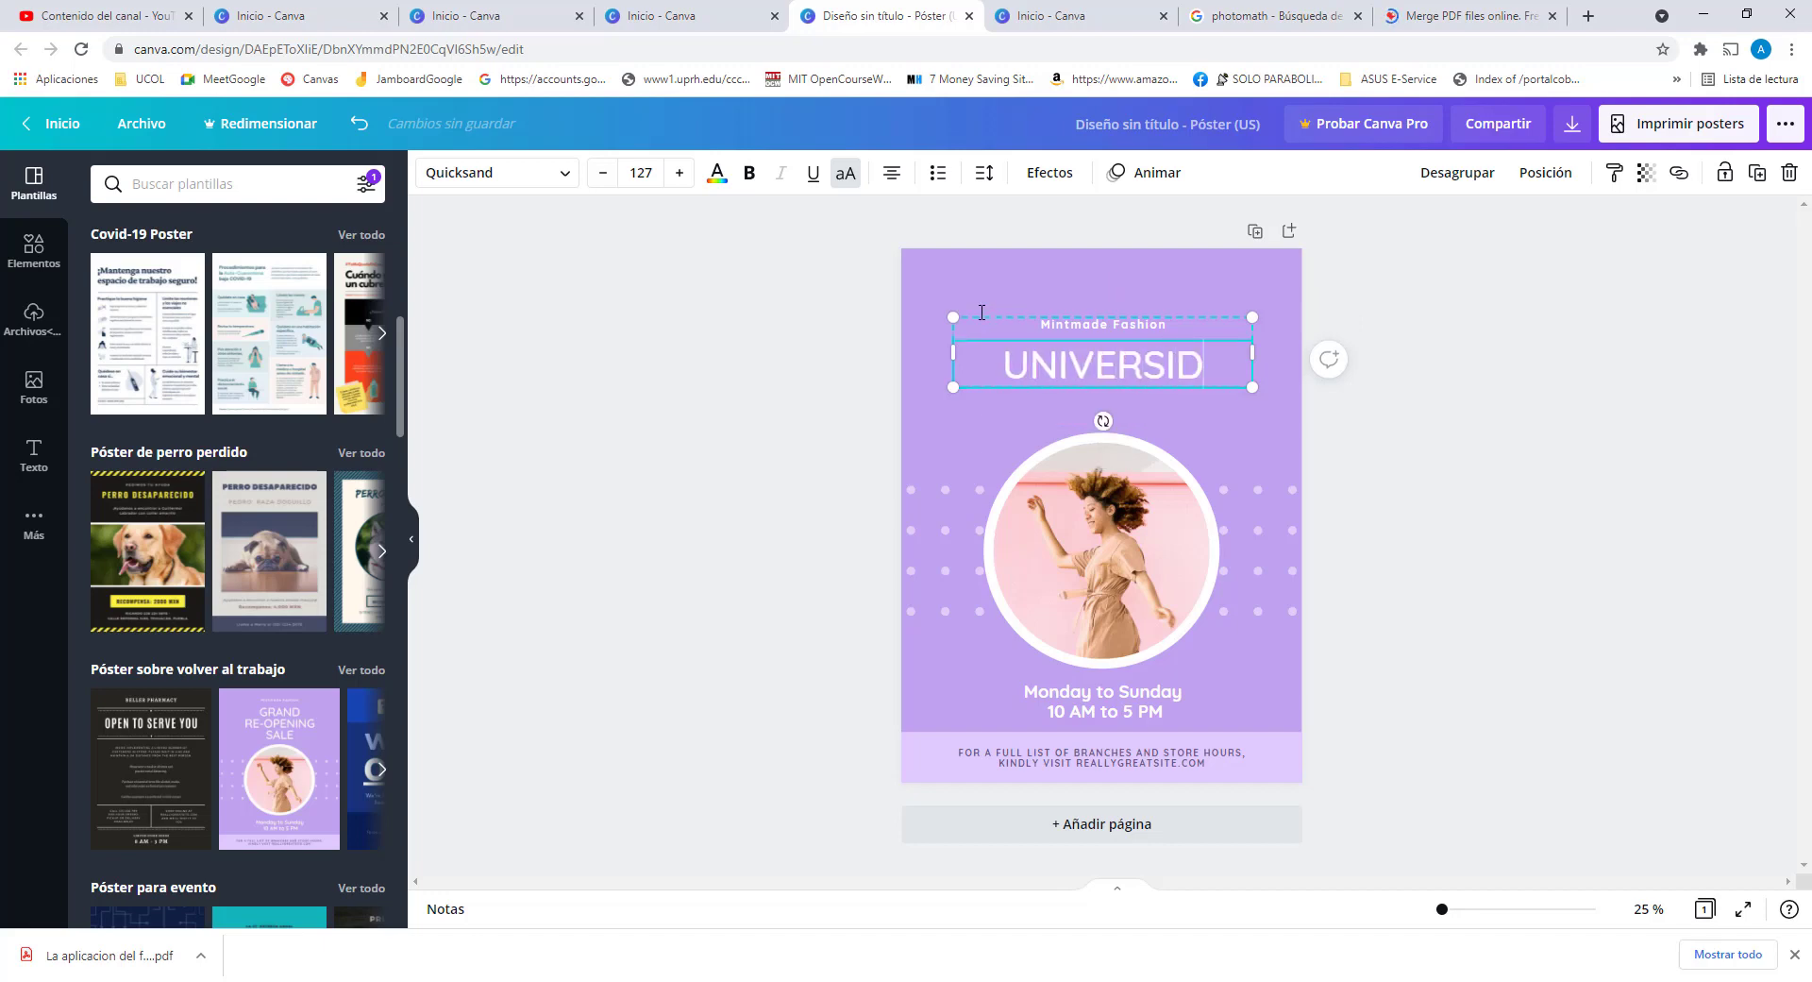
pyautogui.write('AD DE COLIMA')
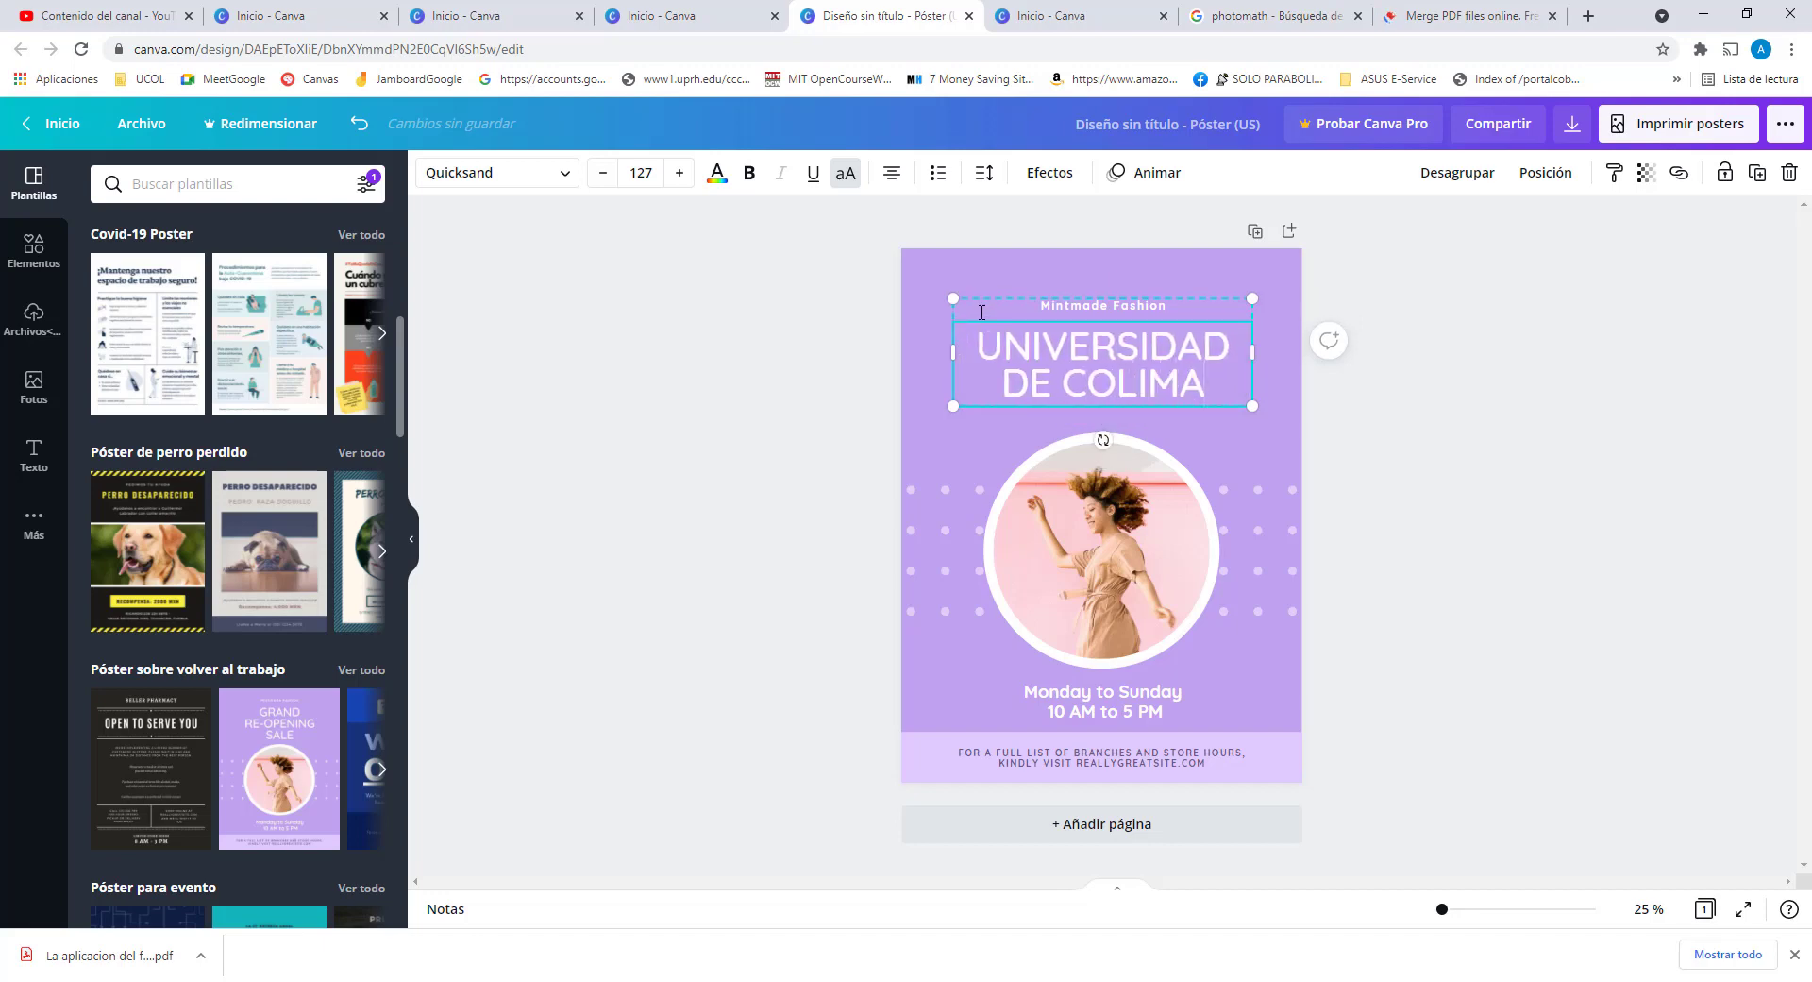
pyautogui.press('Return')
pyautogui.write('BACHILLEARTO')
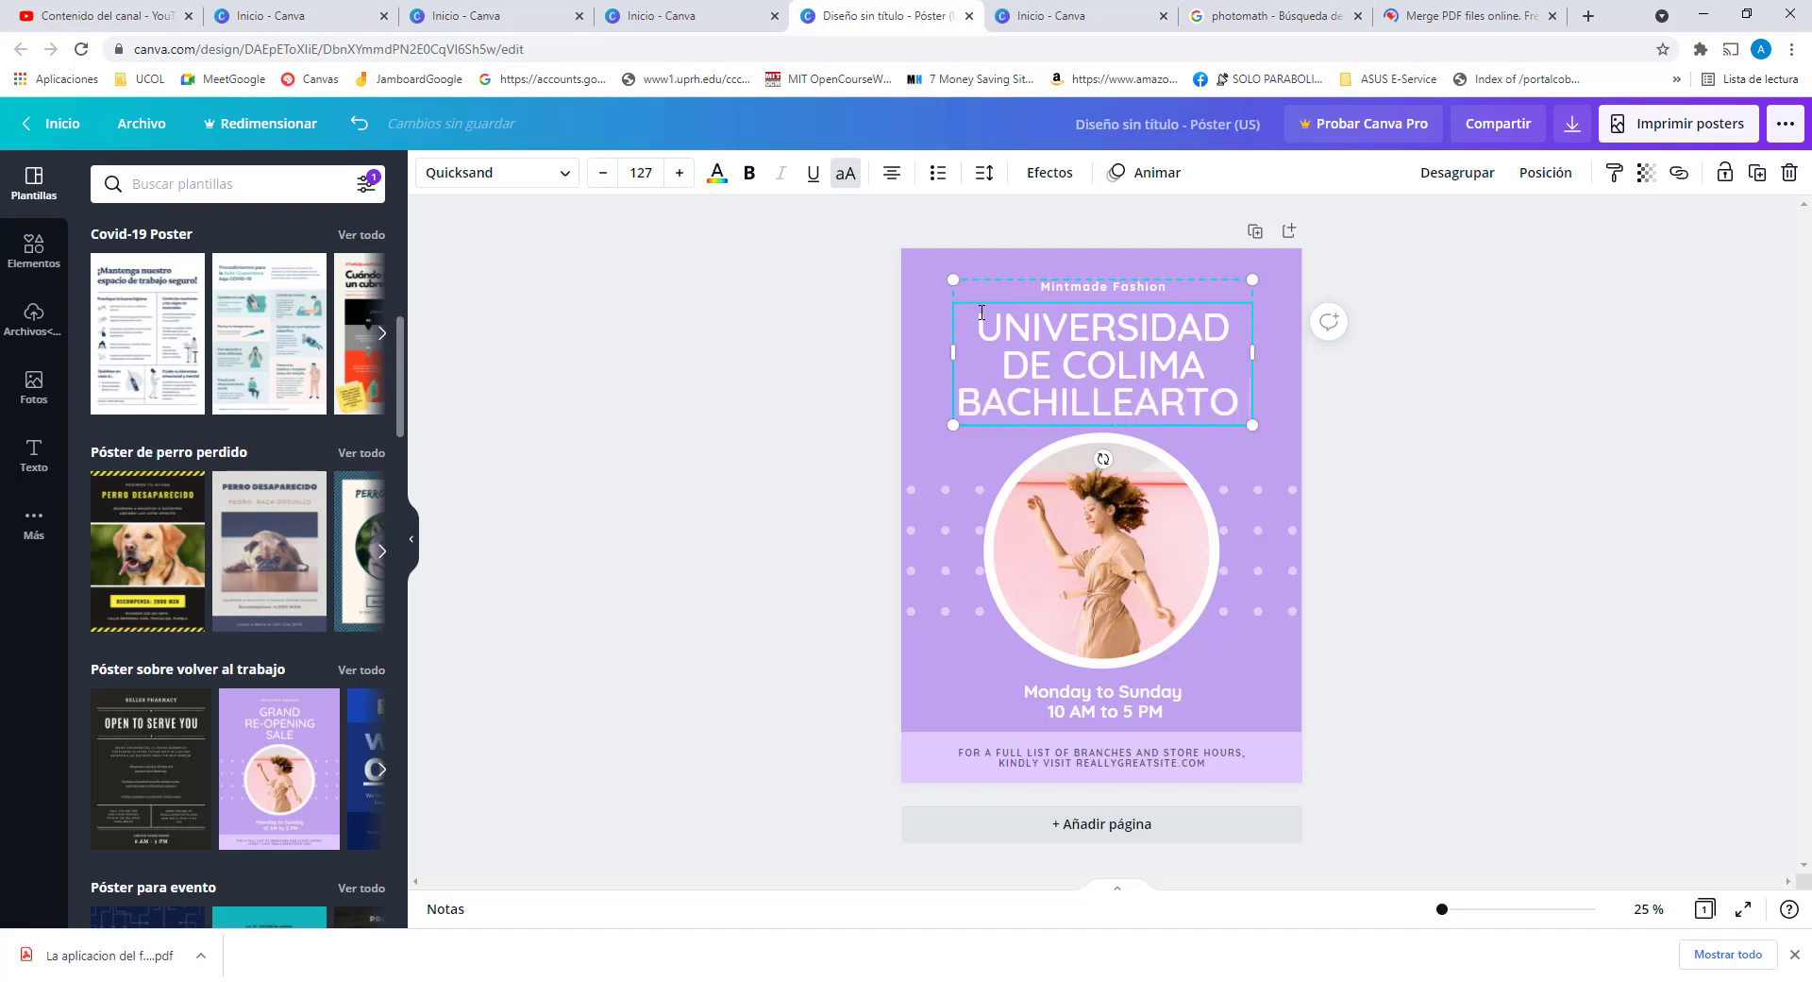
pyautogui.press('BackSpace')
pyautogui.press('BackSpace')
pyautogui.press('BackSpace')
pyautogui.press('BackSpace')
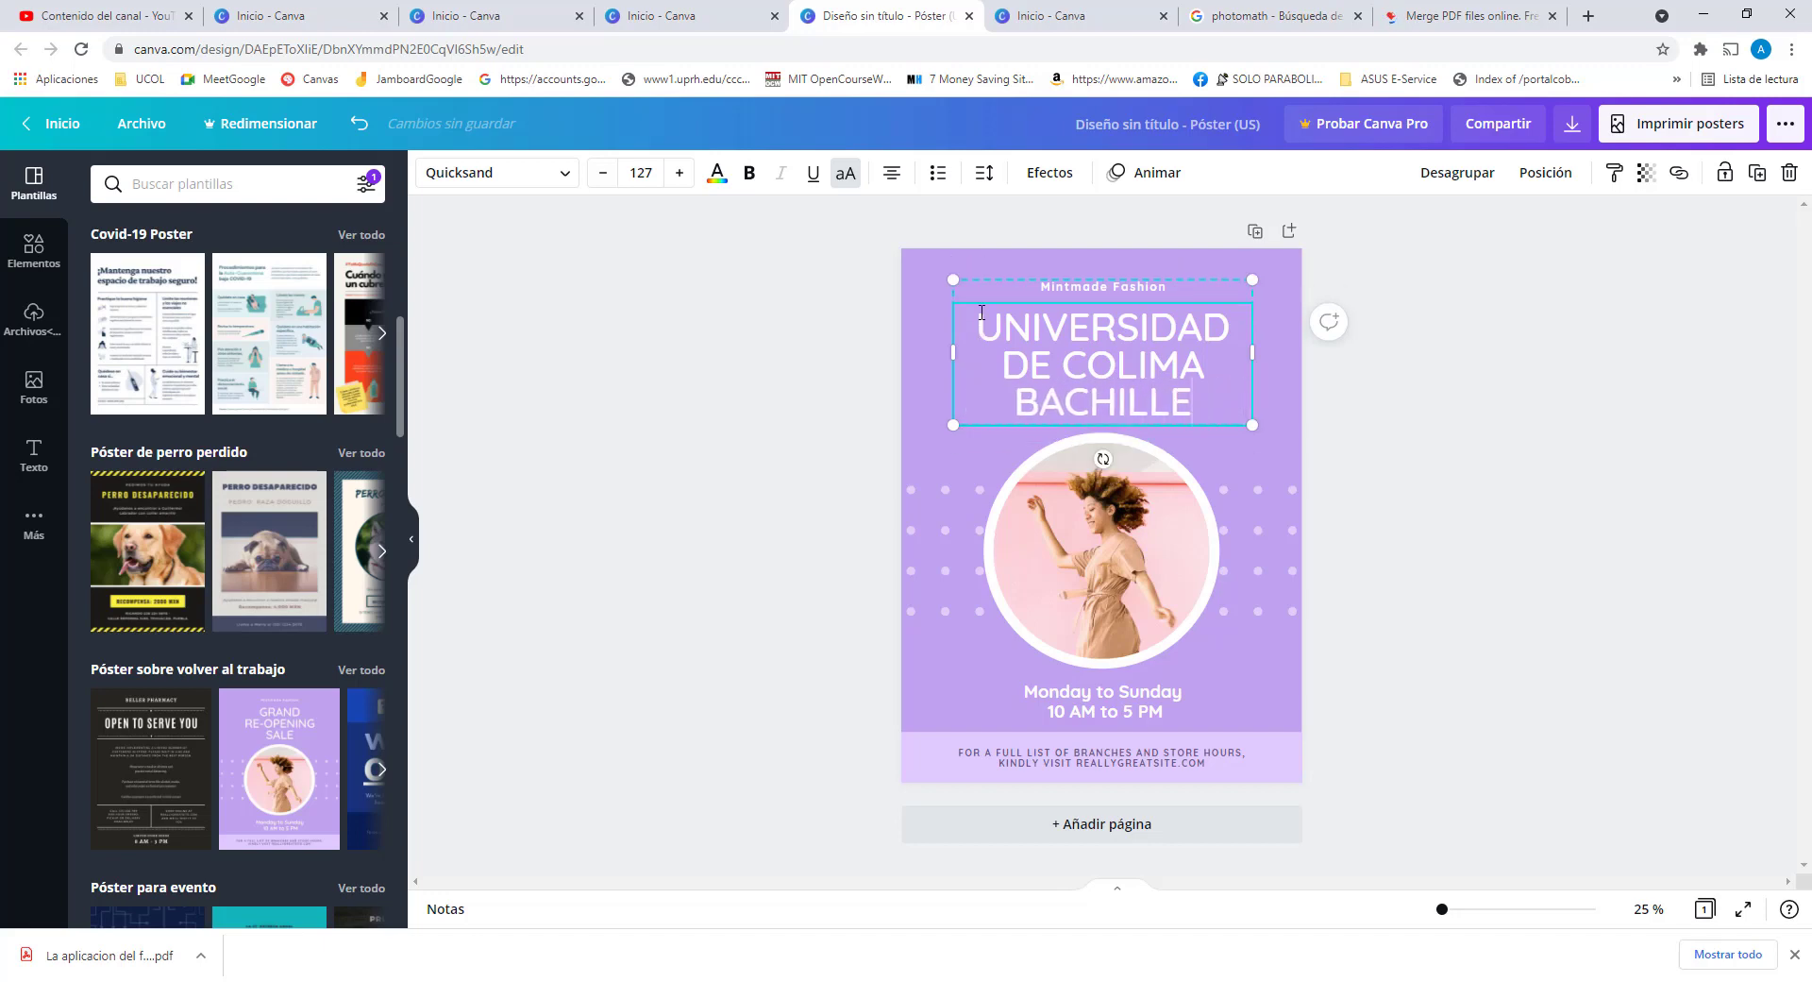
pyautogui.write('RATO')
pyautogui.press('Return')
pyautogui.write('30')
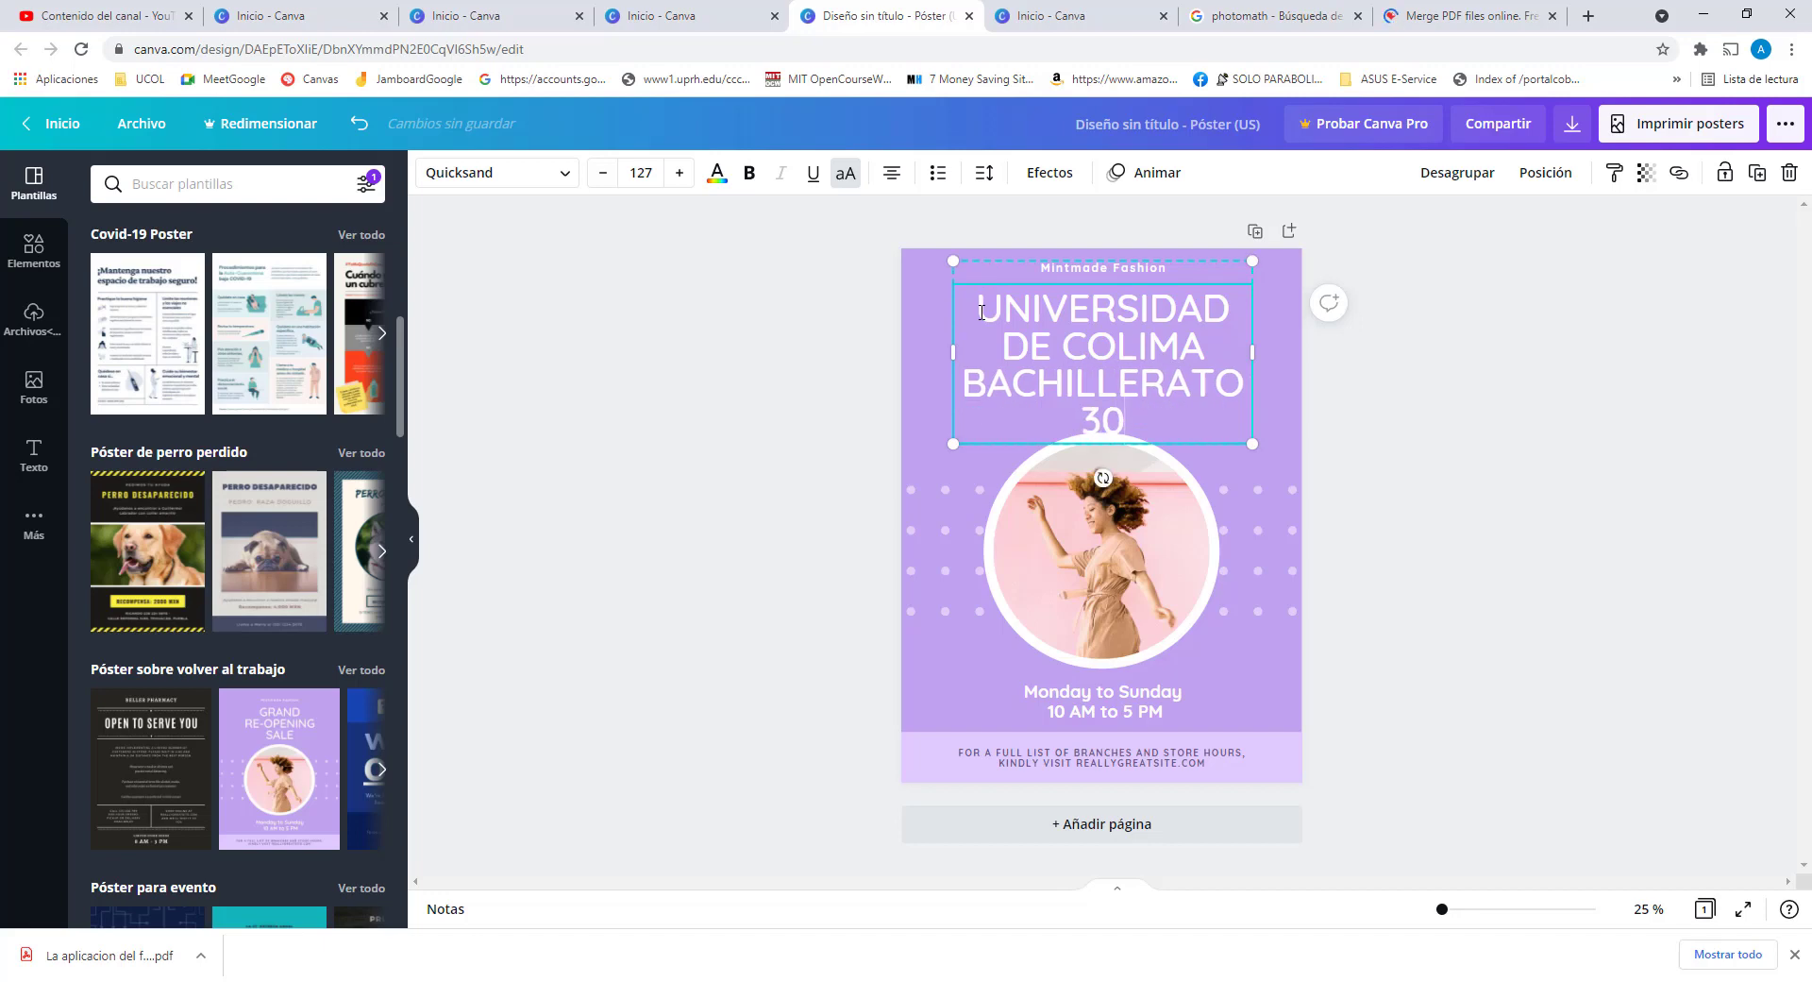
pyautogui.press('Return')
pyautogui.write('TECNOL')
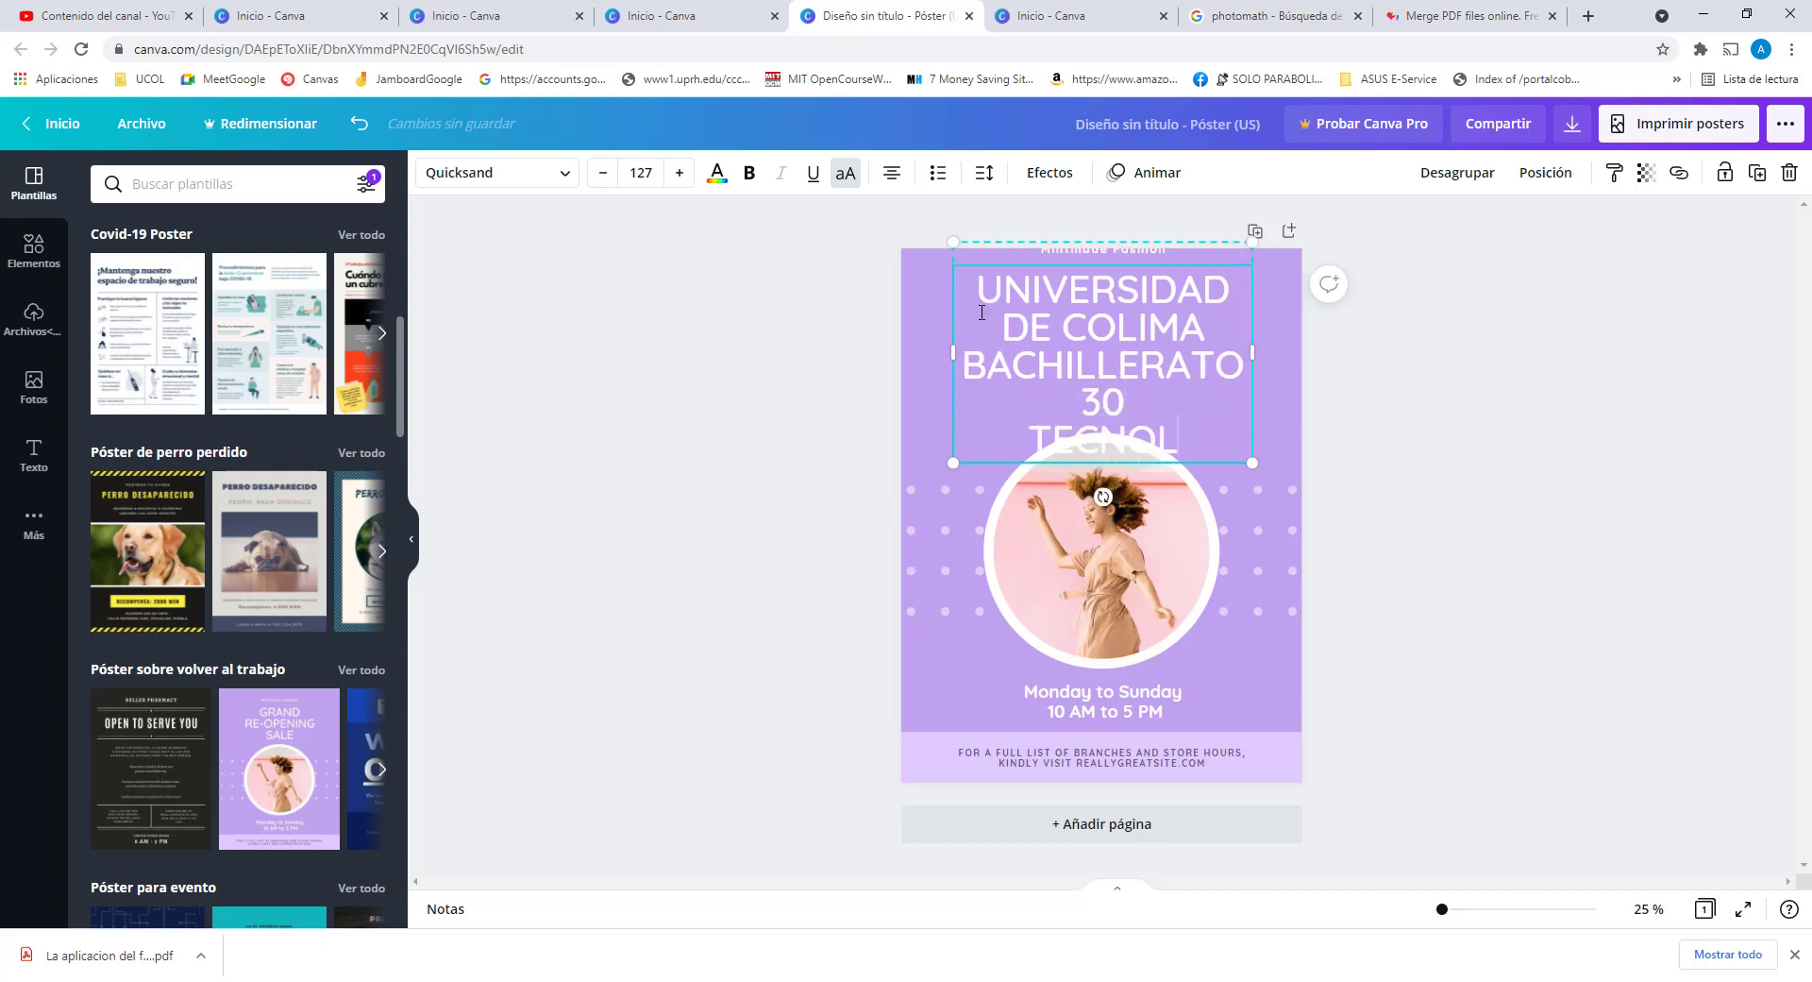
pyautogui.write('OGÍAS')
pyautogui.press('Return')
pyautogui.write('DE LA INF')
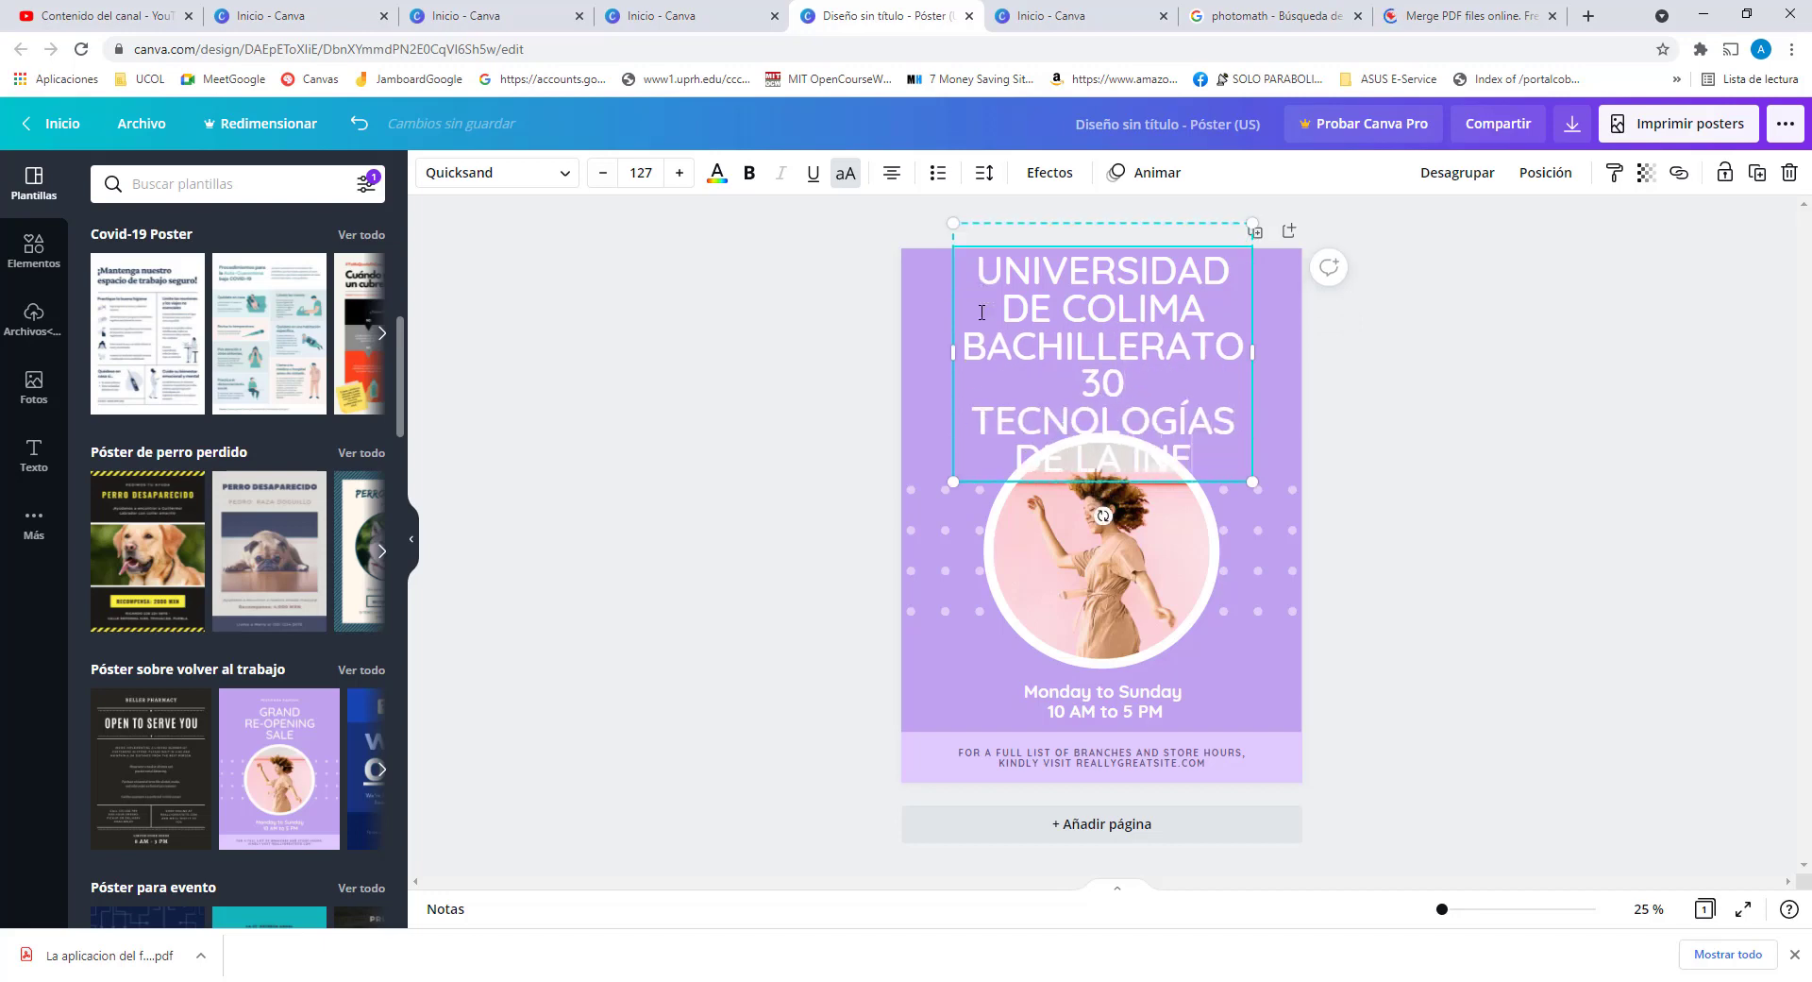
pyautogui.write('ORMACIÓN Y LA C')
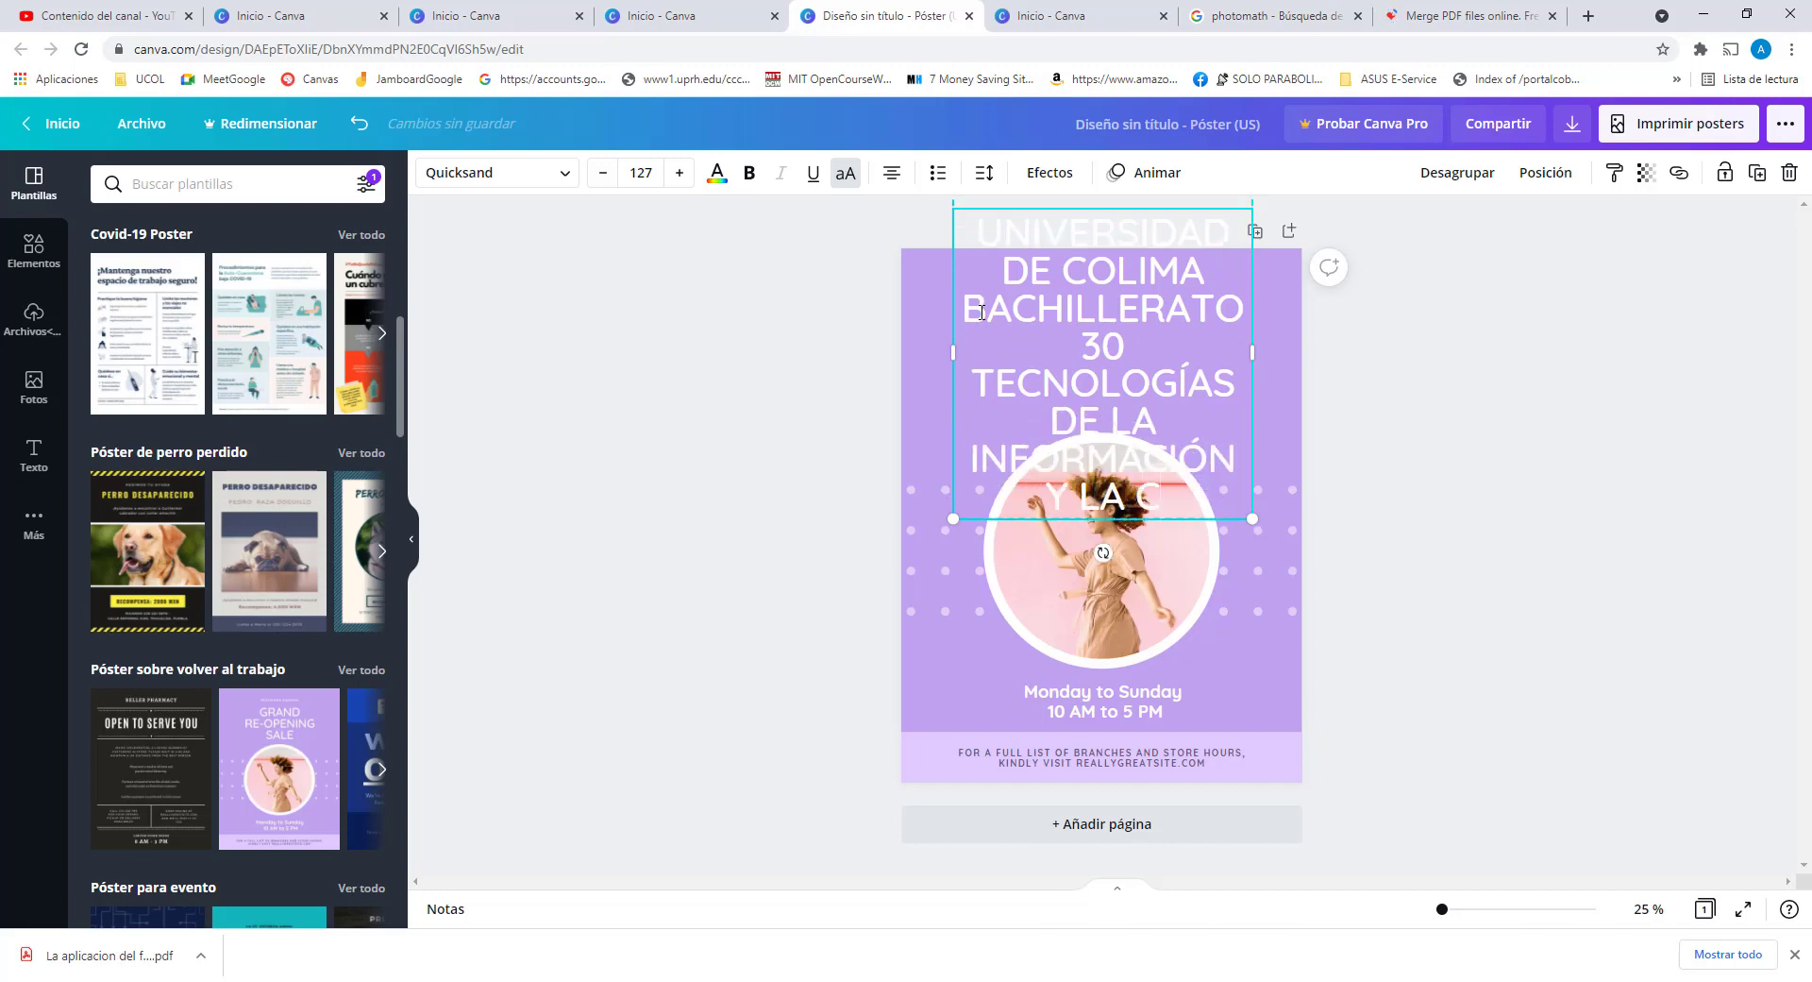
pyautogui.write('OMUNICACIÓN I')
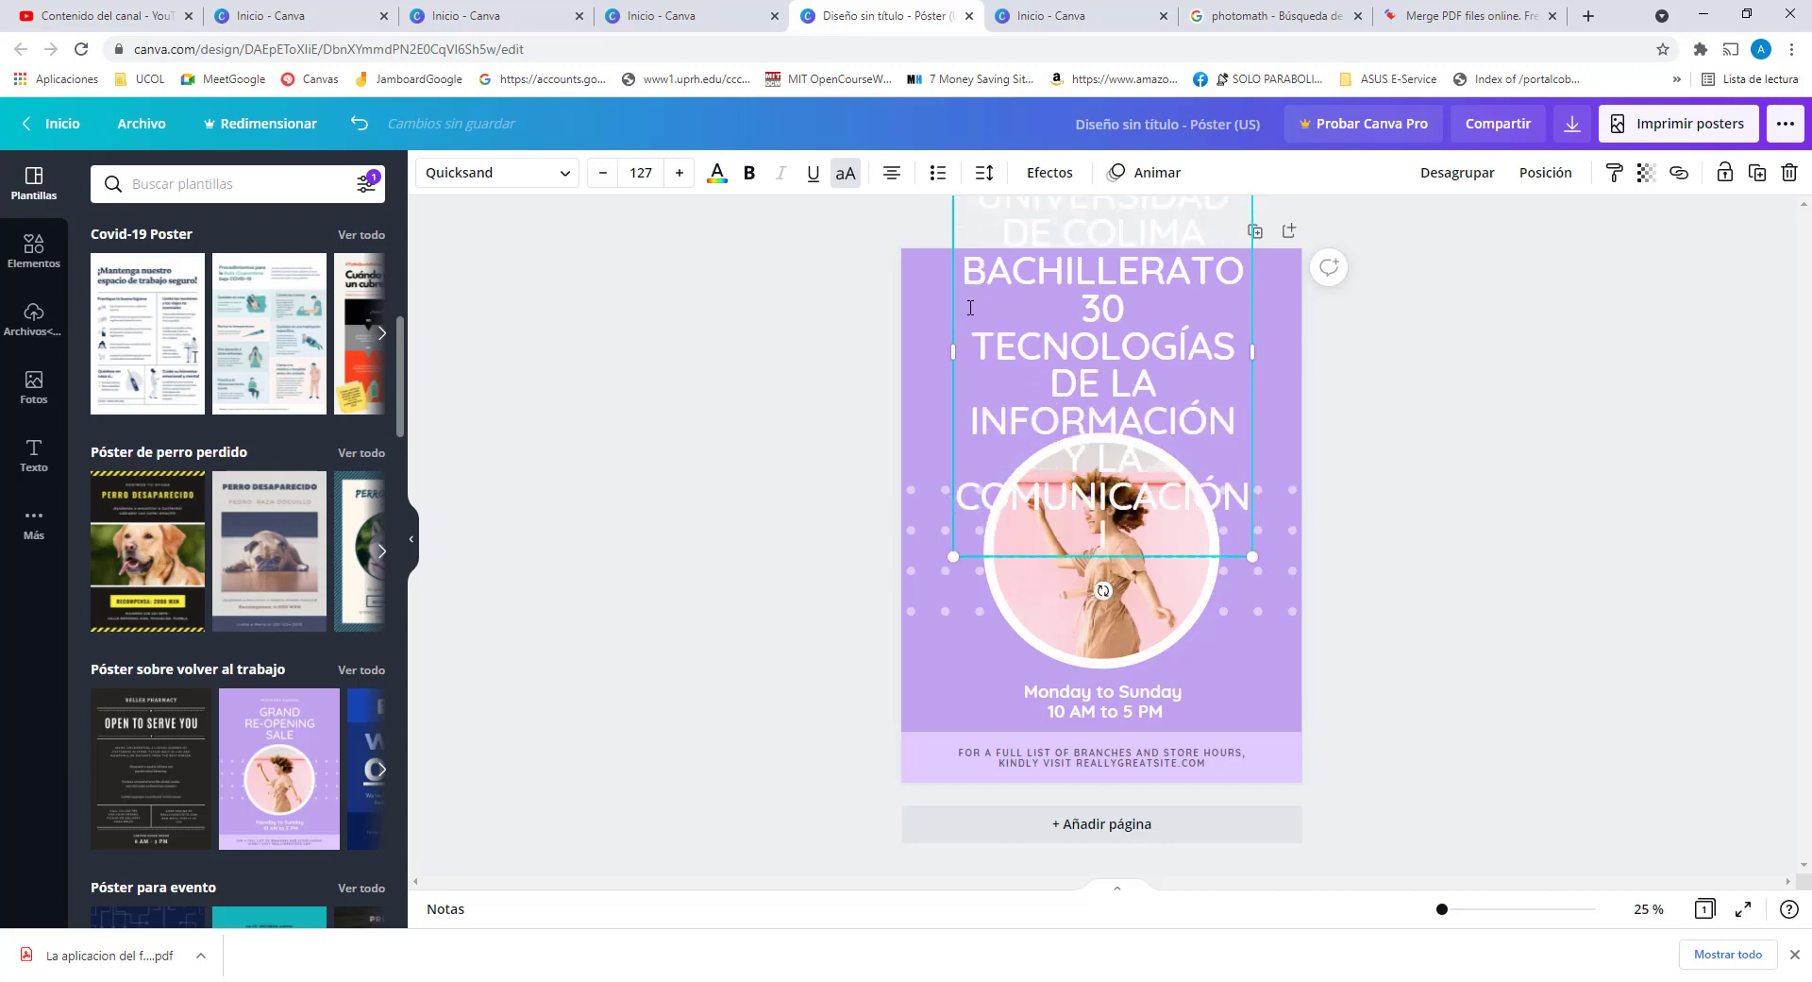
# Make the whole title uppercase and shrink its font size to 80.1.
pyautogui.hotkey('shift', 'Up')
pyautogui.hotkey('shift', 'Up')
pyautogui.hotkey('shift', 'Up')
pyautogui.hotkey('shift', 'Up')
pyautogui.hotkey('shift', 'Up')
pyautogui.hotkey('shift', 'Up')
pyautogui.hotkey('shift', 'Up')
pyautogui.hotkey('shift', 'Up')
pyautogui.hotkey('shift', 'Up')
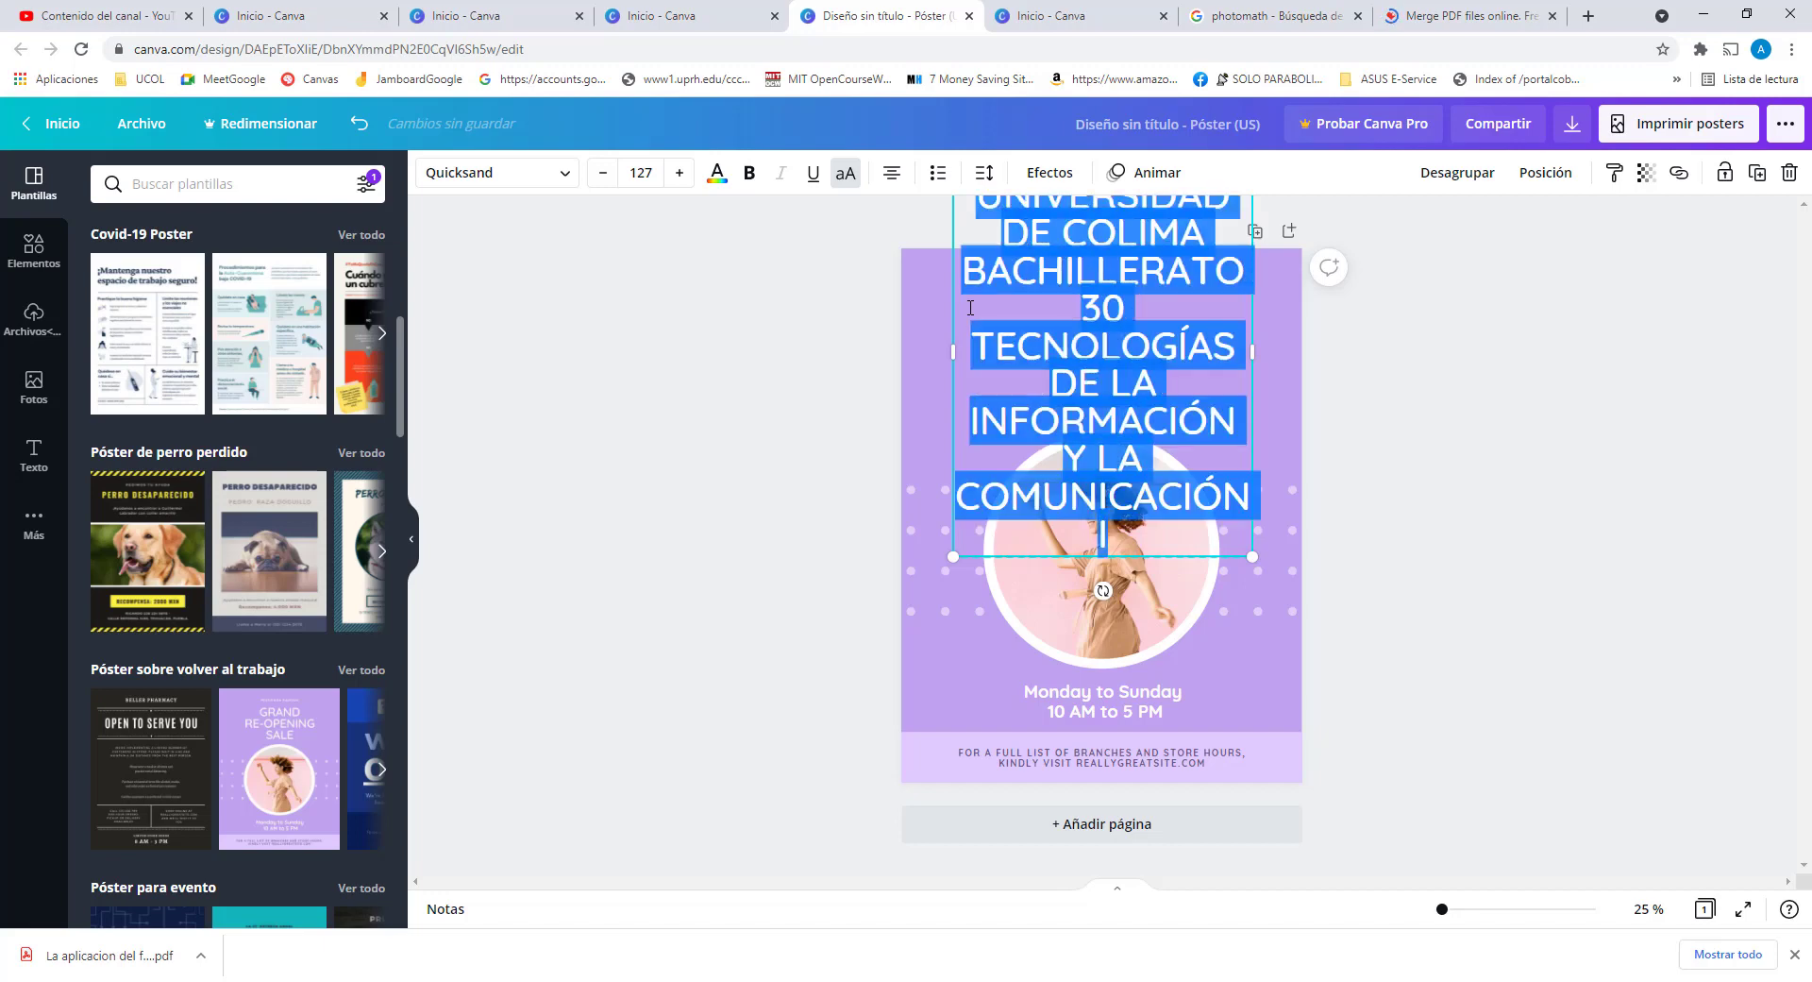
pyautogui.click(845, 179)
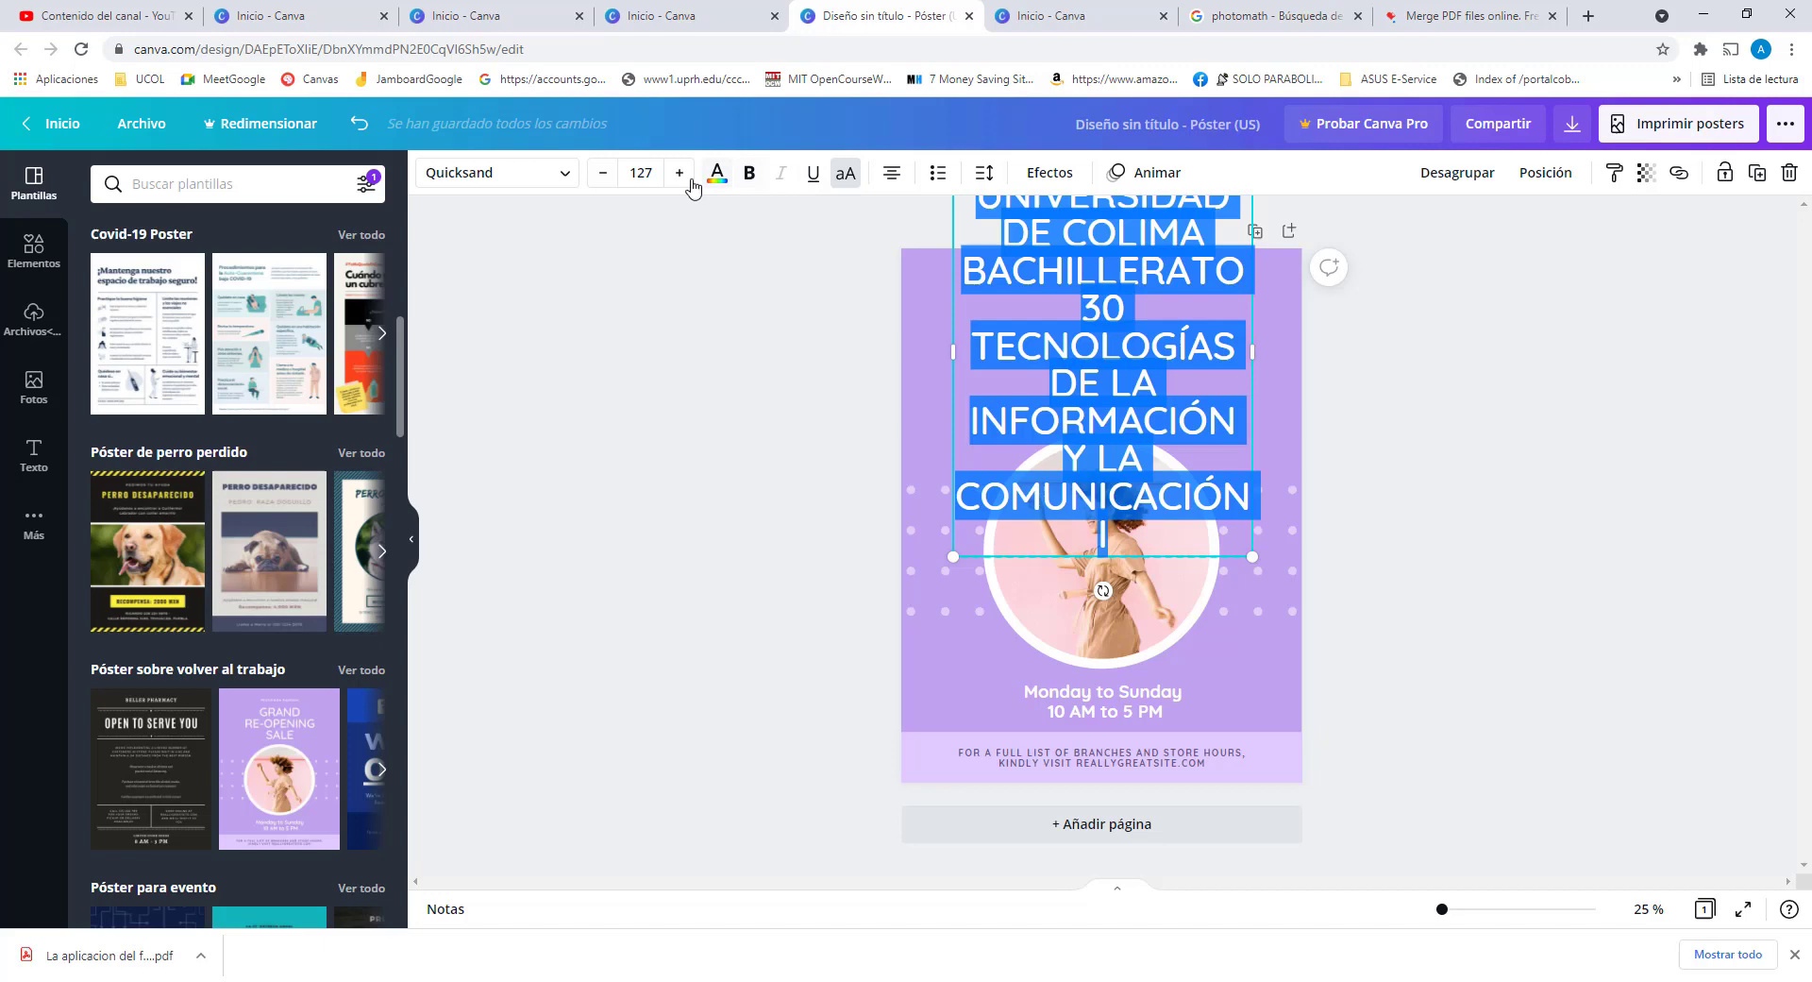
pyautogui.click(603, 172)
pyautogui.click(603, 173)
pyautogui.click(603, 173)
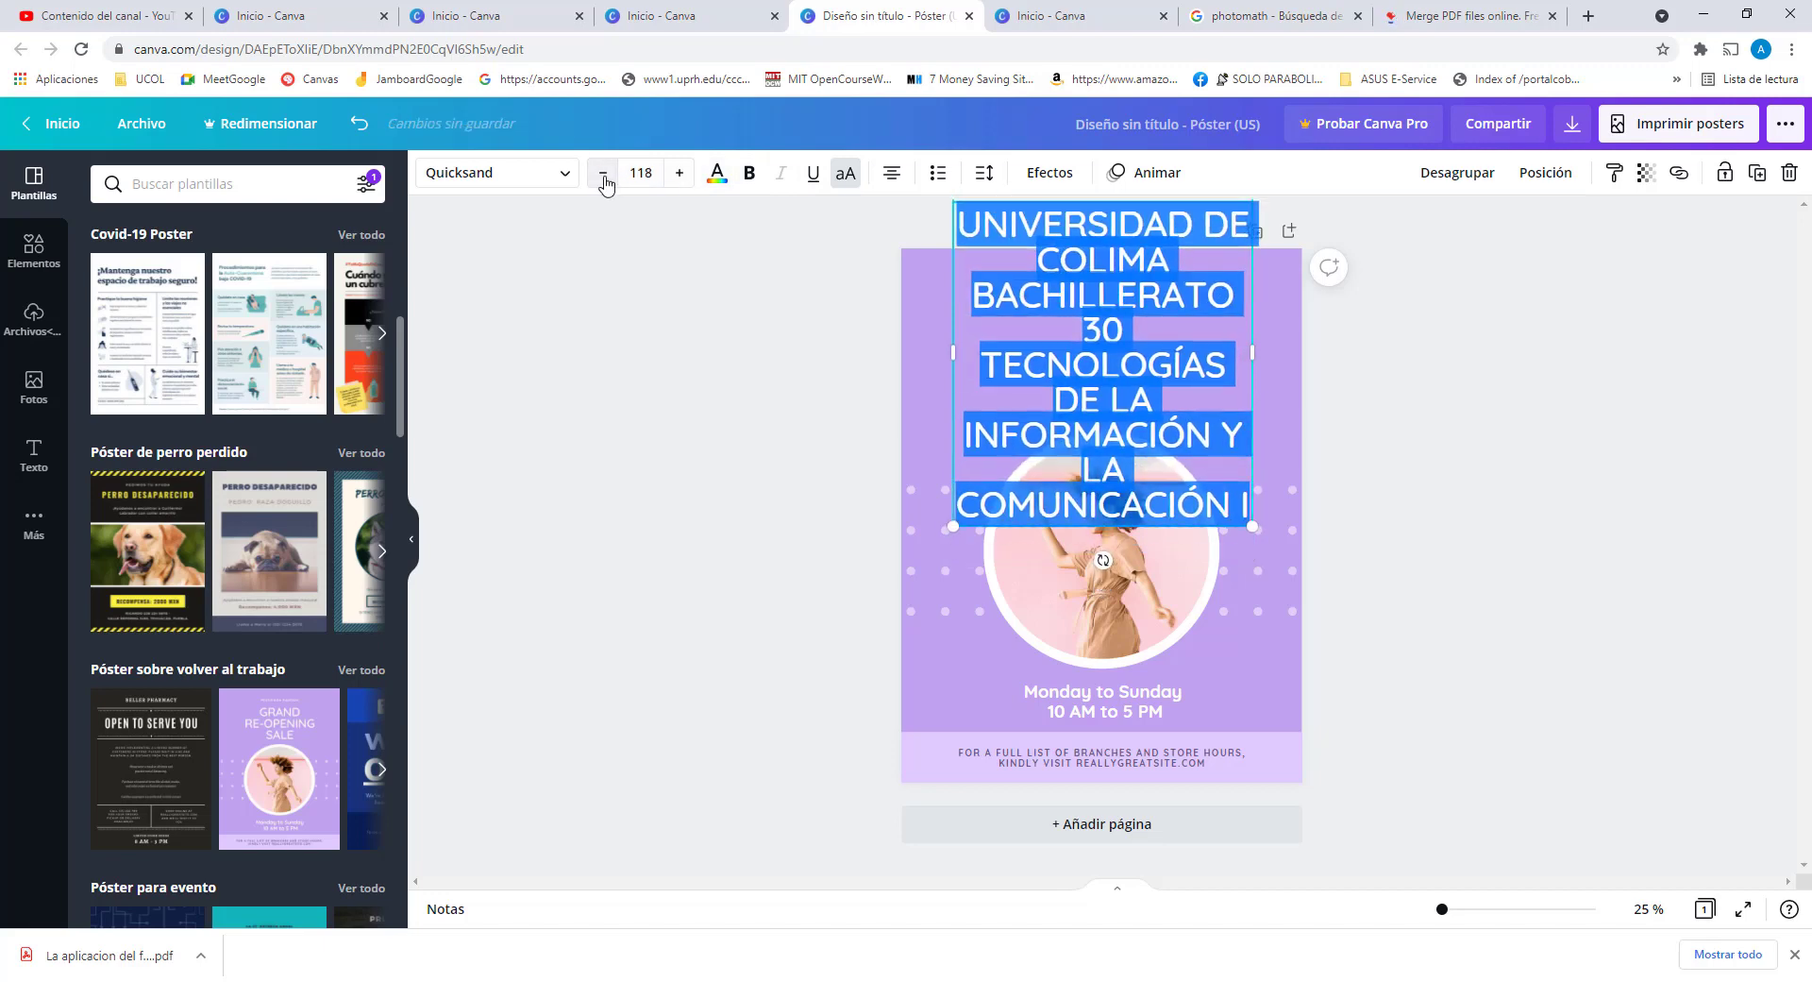
pyautogui.click(603, 173)
pyautogui.click(603, 175)
pyautogui.click(603, 175)
pyautogui.click(603, 175)
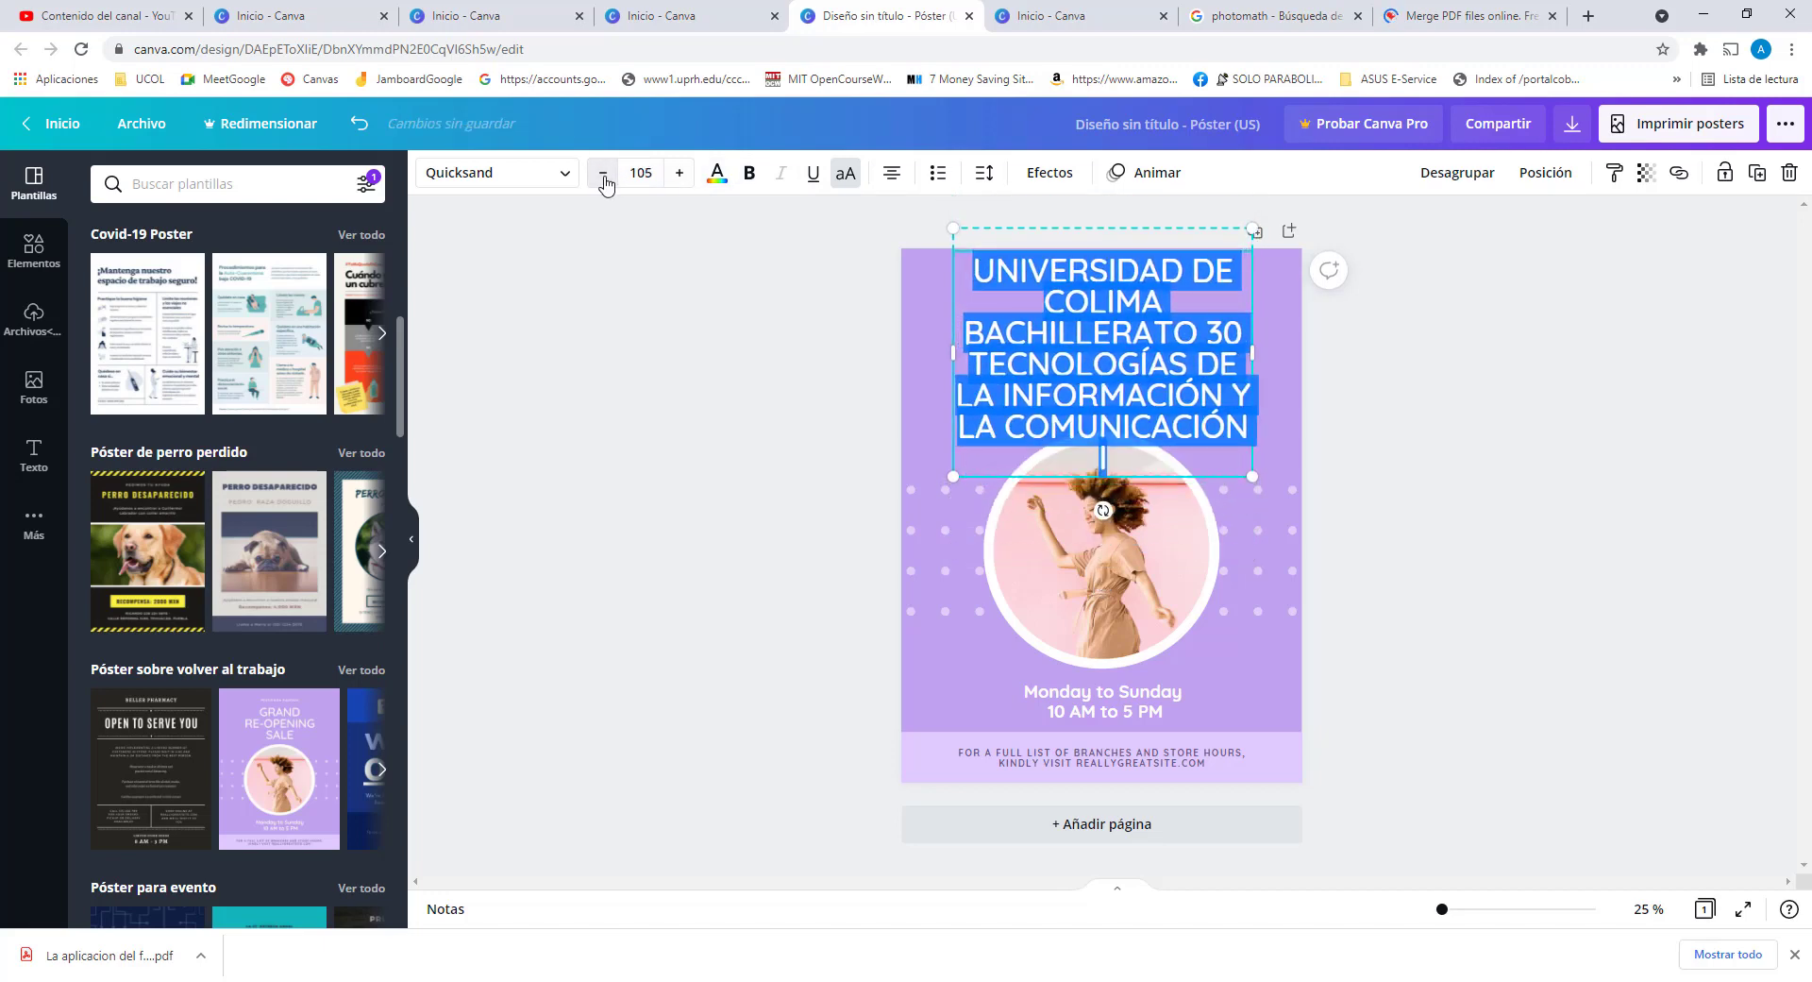
pyautogui.click(603, 174)
pyautogui.click(604, 175)
pyautogui.click(604, 175)
pyautogui.click(604, 176)
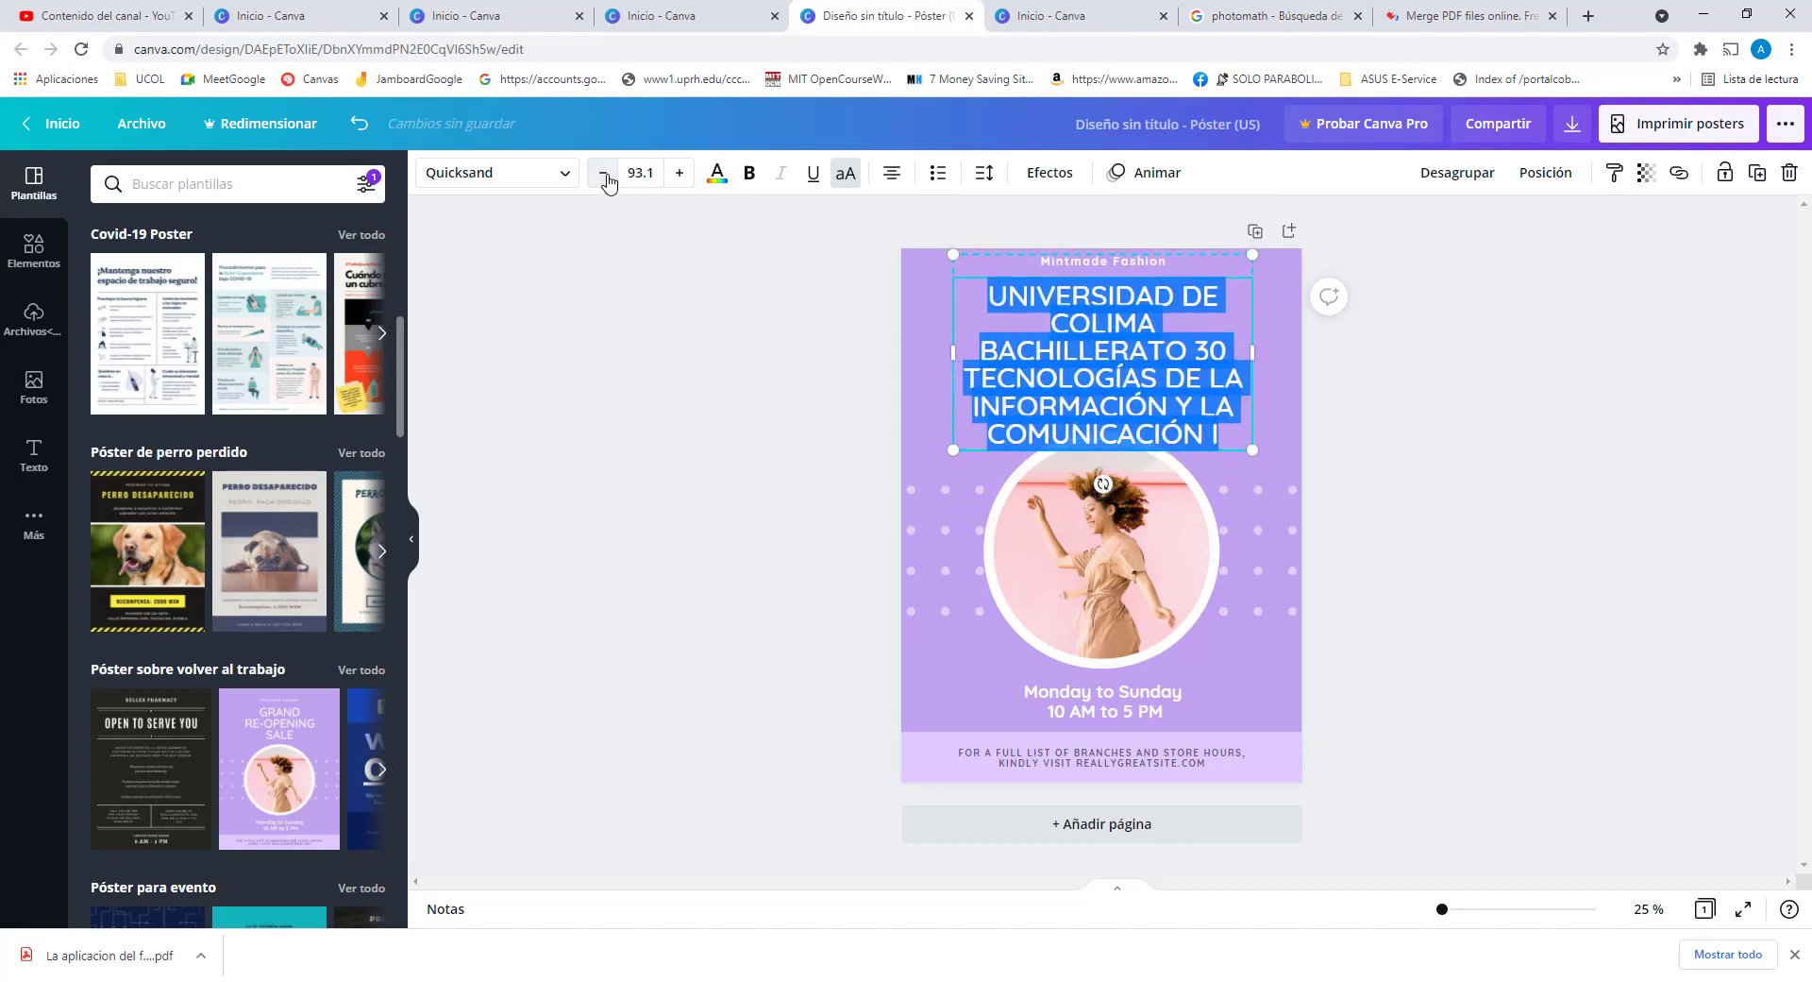
pyautogui.click(604, 176)
pyautogui.click(604, 176)
pyautogui.click(604, 175)
pyautogui.click(604, 176)
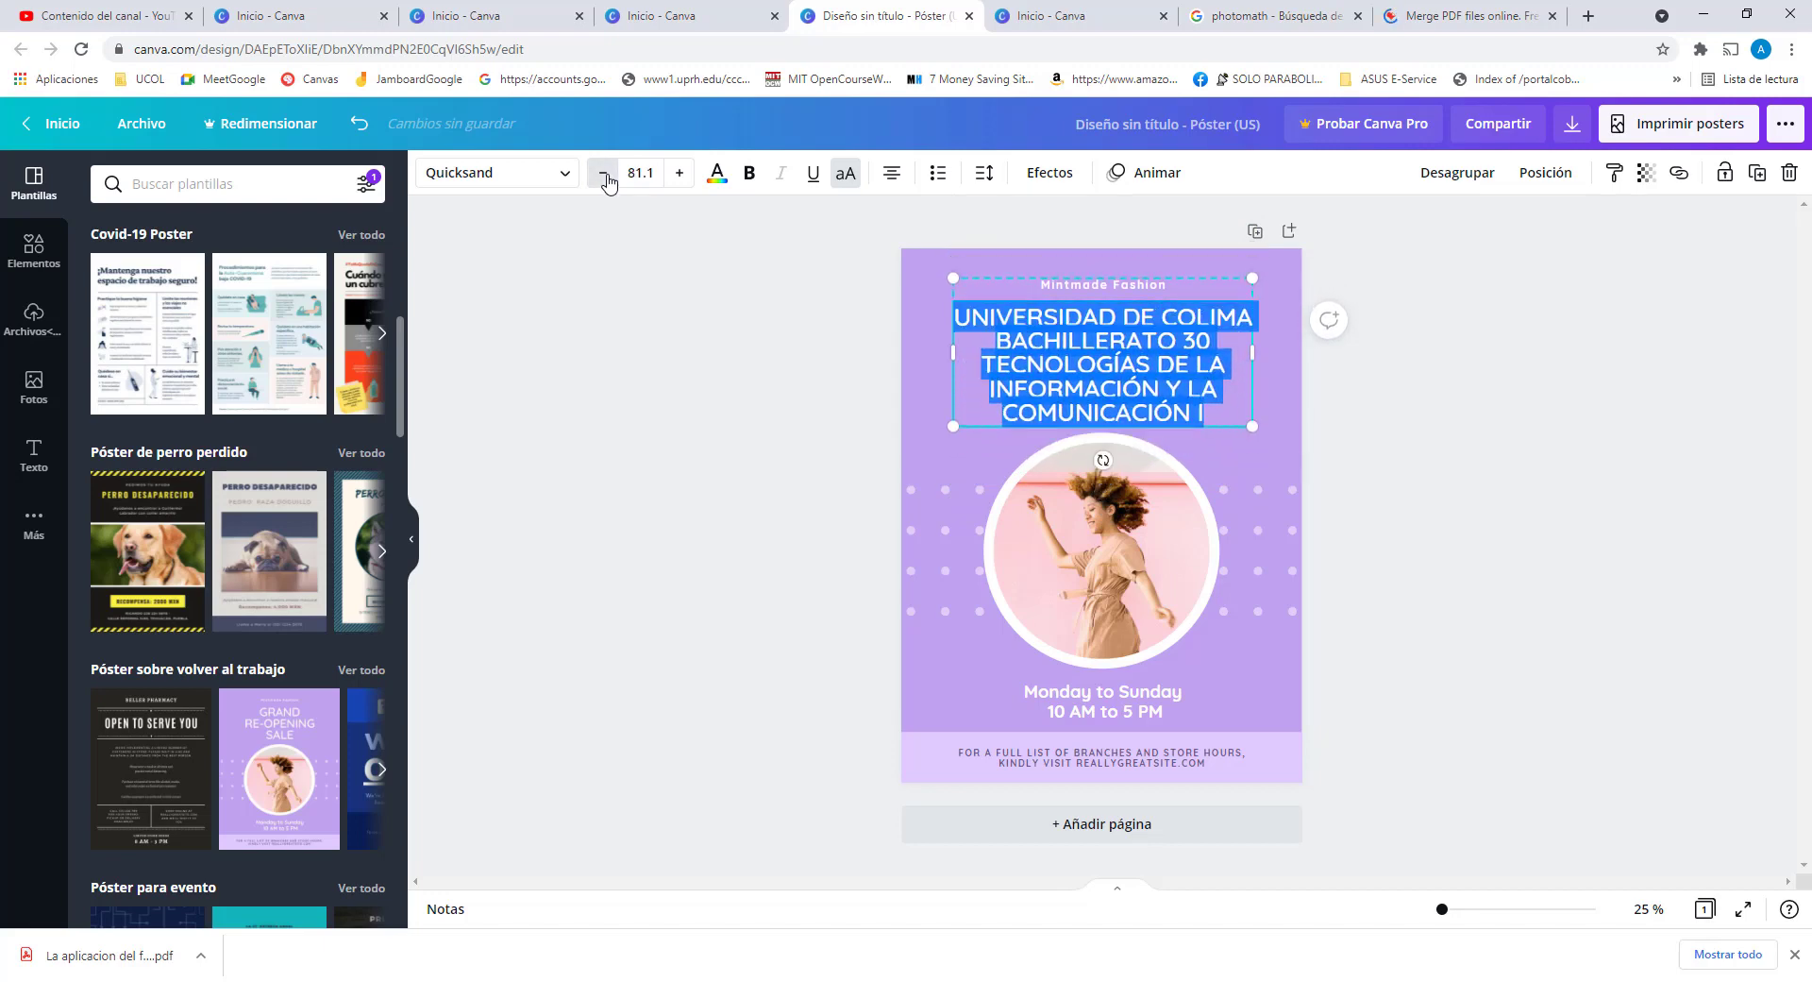
pyautogui.click(604, 175)
# Widen the title box out toward both edges of the poster.
pyautogui.moveTo(954, 350); pyautogui.dragTo(903, 350)
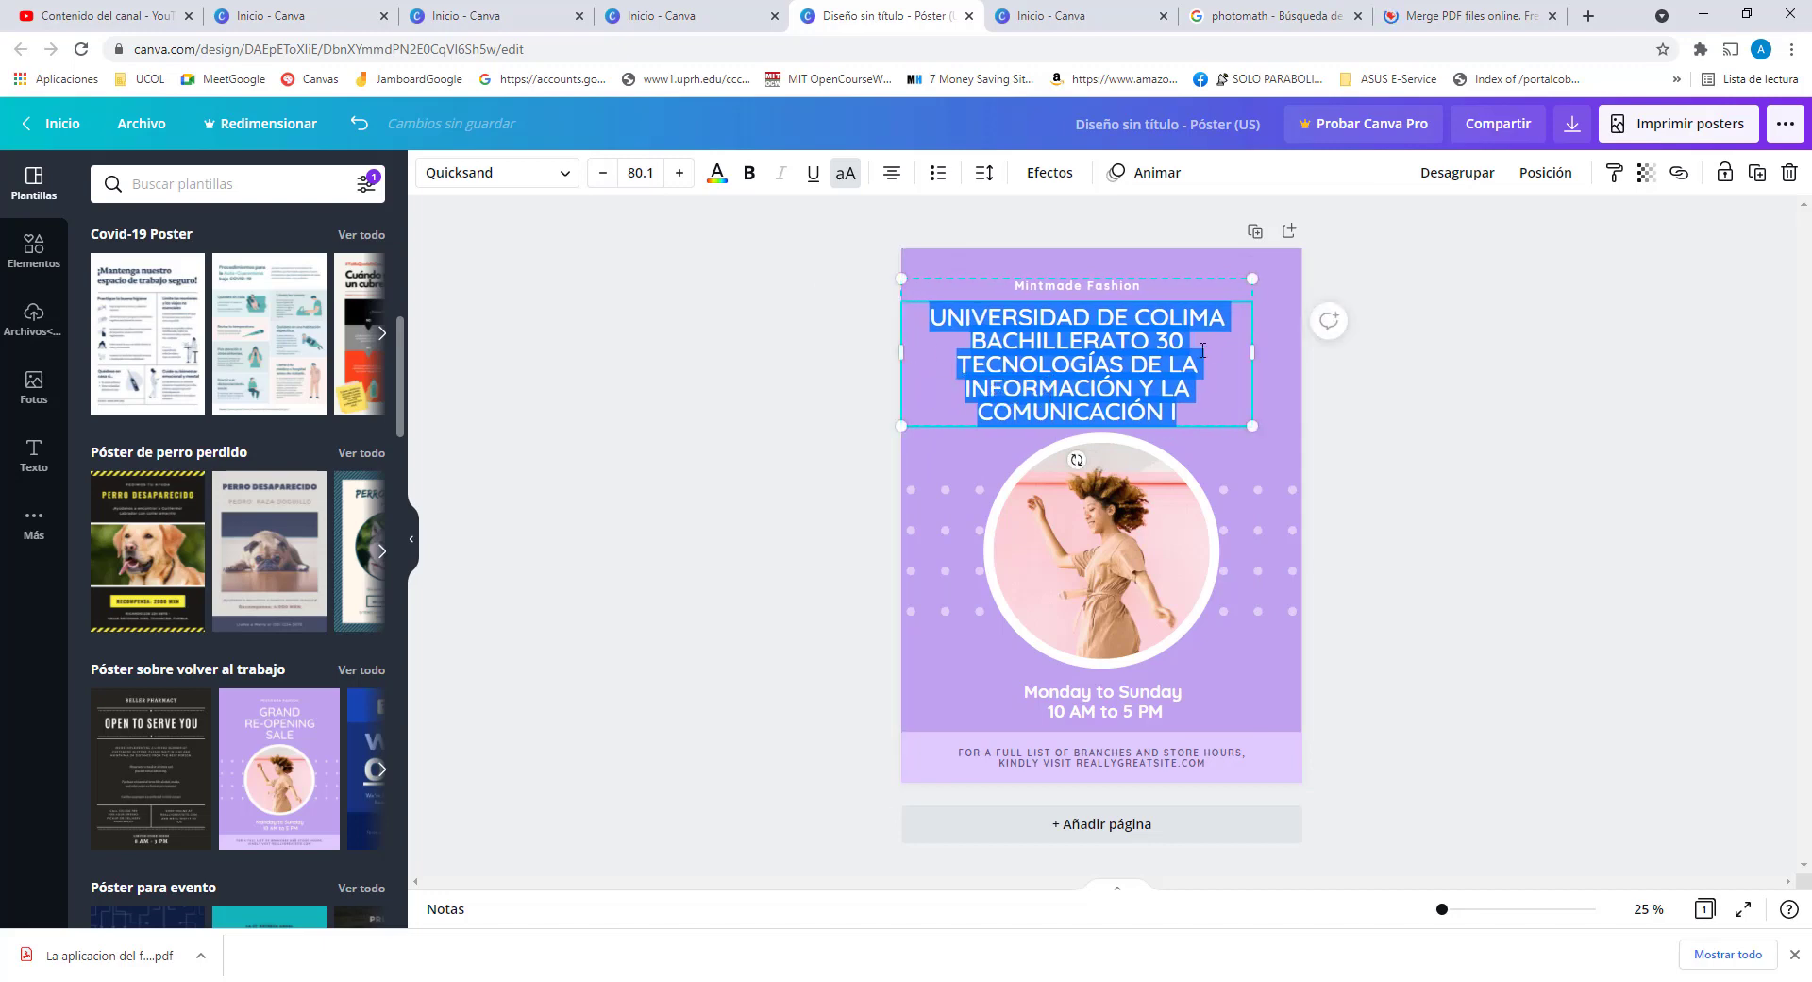
pyautogui.moveTo(1252, 351); pyautogui.dragTo(1296, 351)
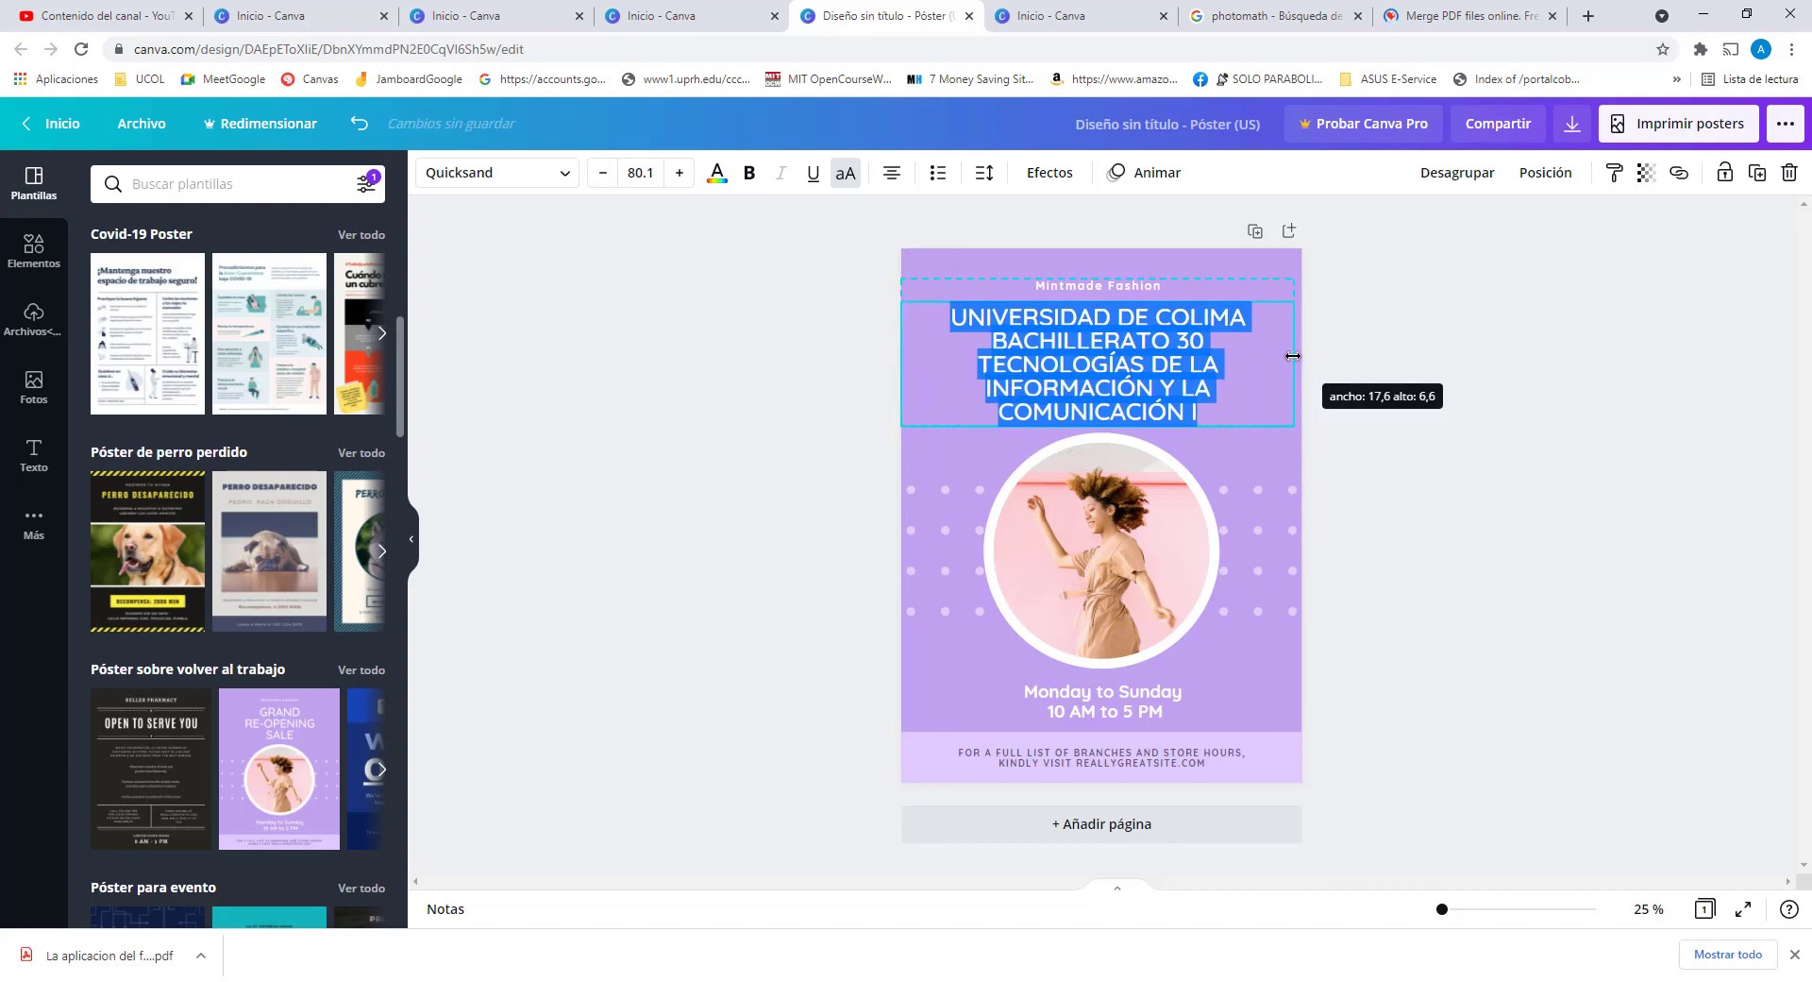
pyautogui.doubleClick(1125, 285)
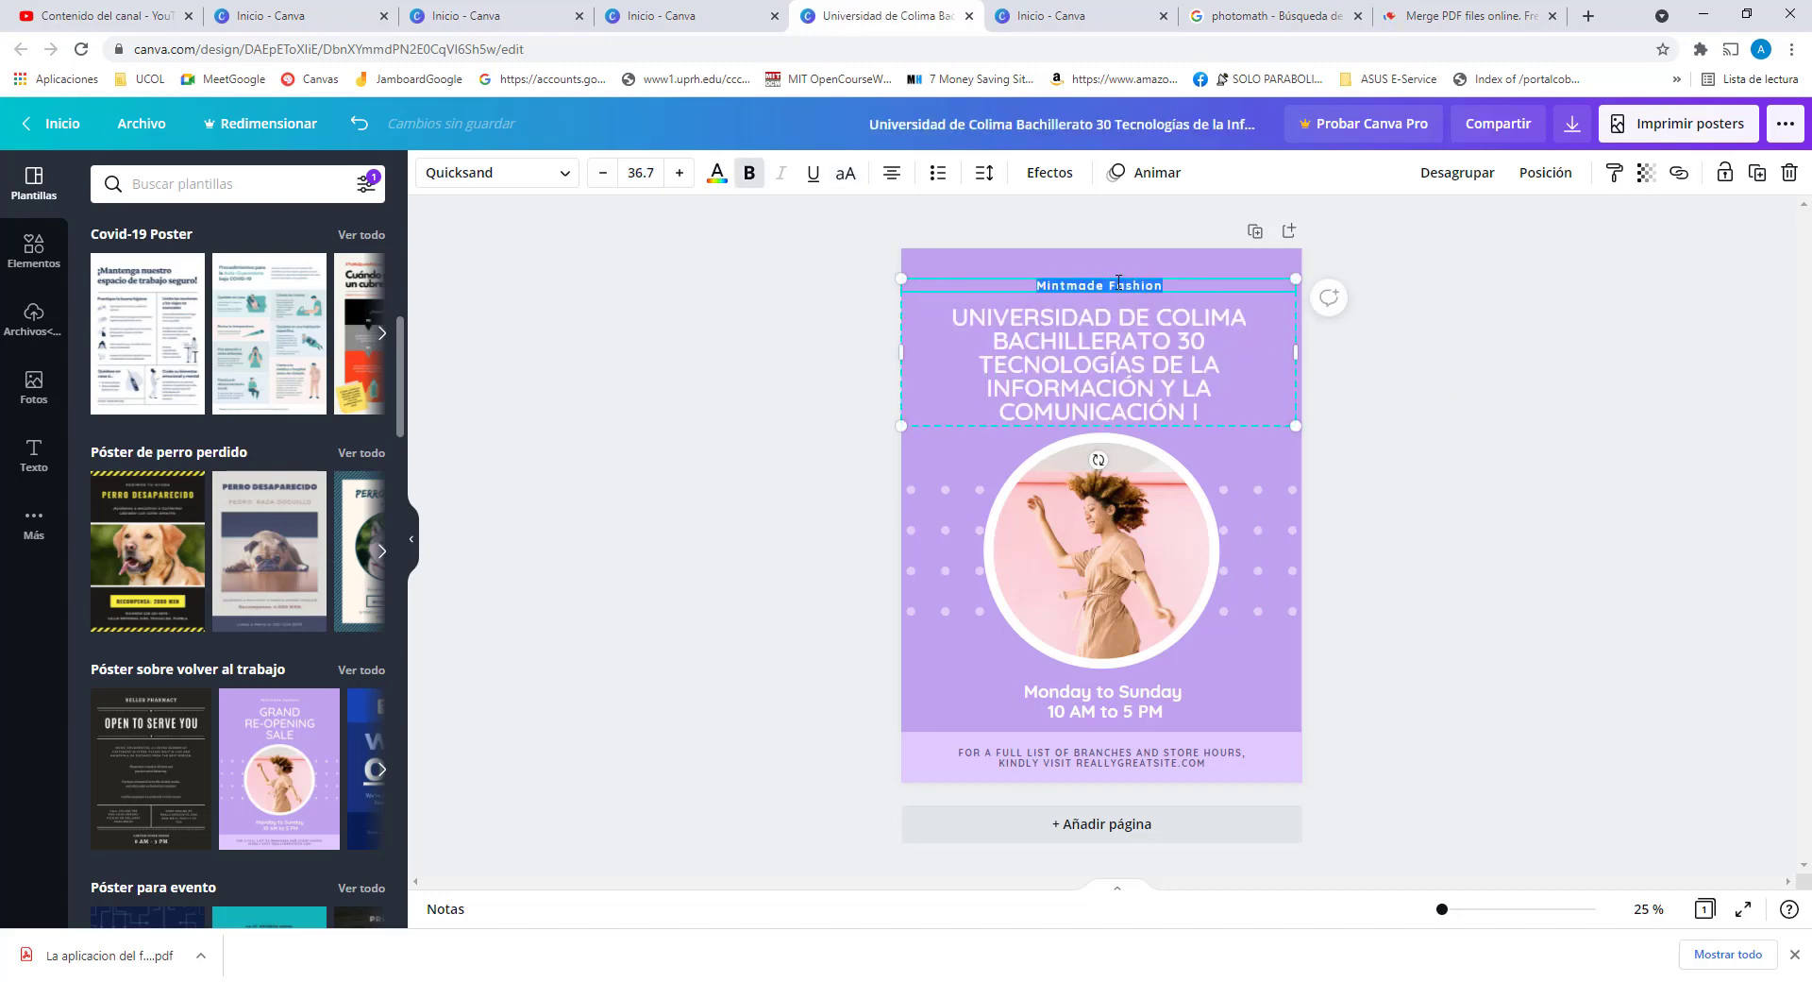
# Delete the Mintmade Fashion text and the circle's photo, leaving a plain white circle.
pyautogui.press('BackSpace')
pyautogui.click(1096, 558)
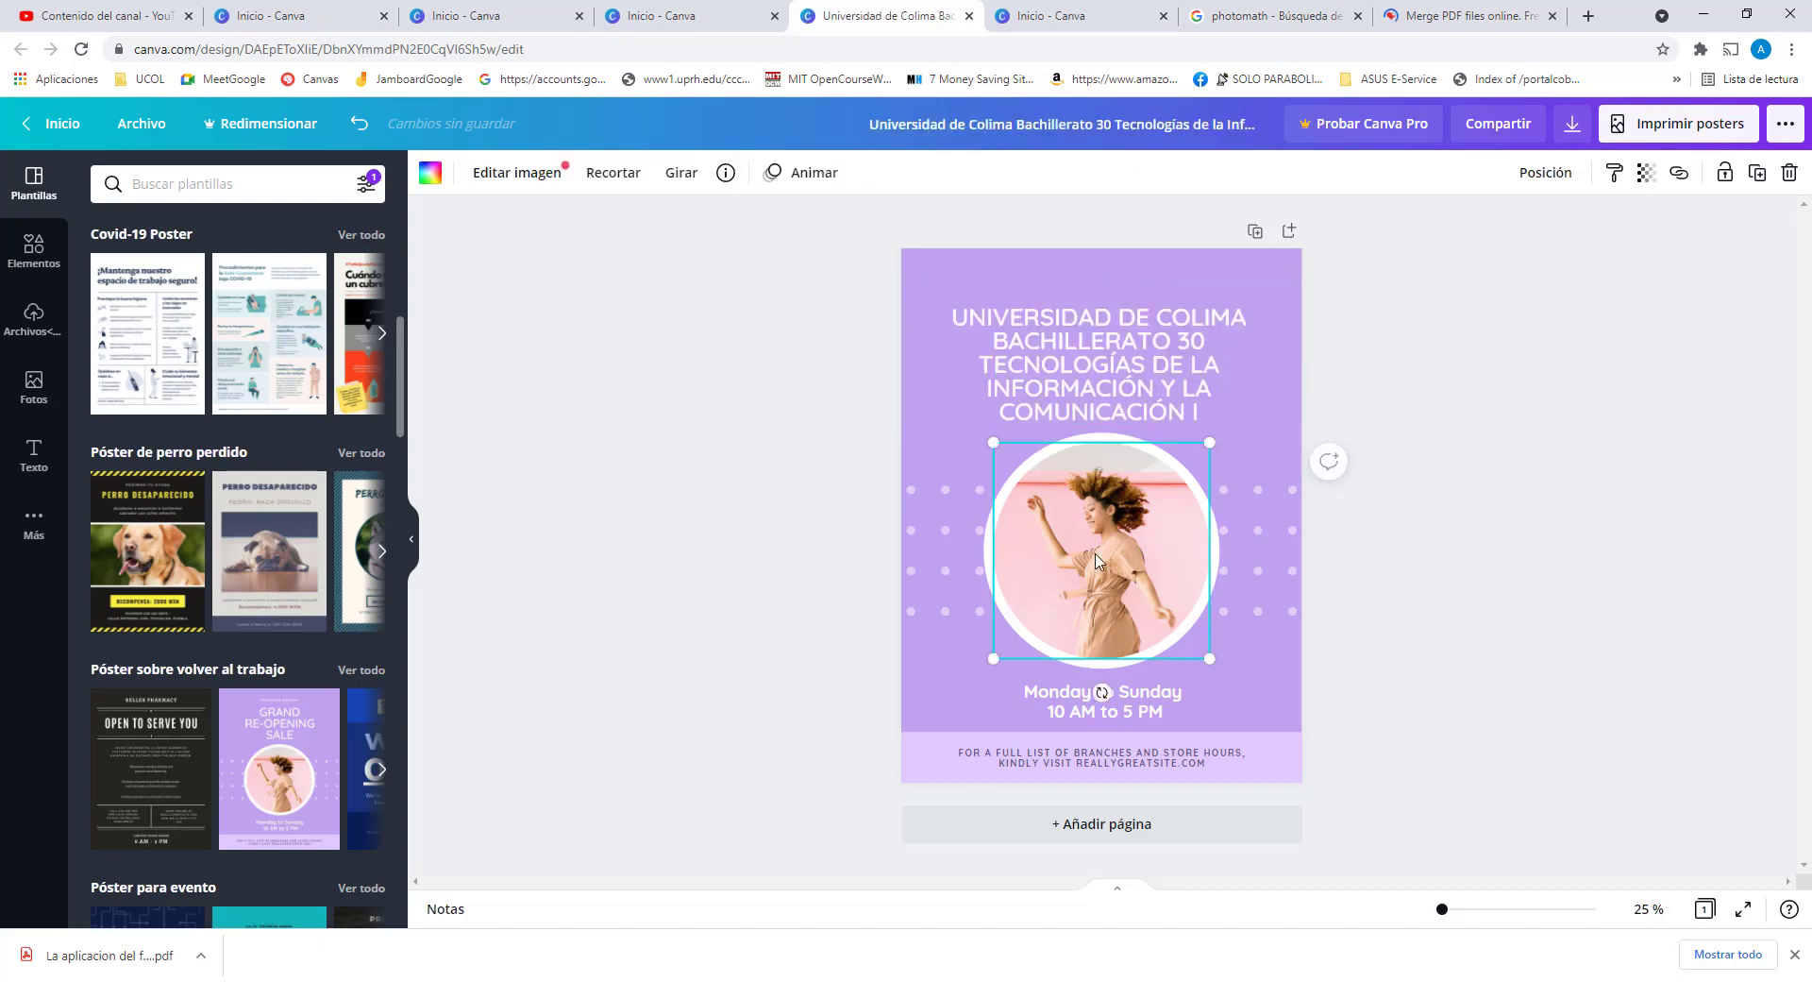
pyautogui.press('Delete')
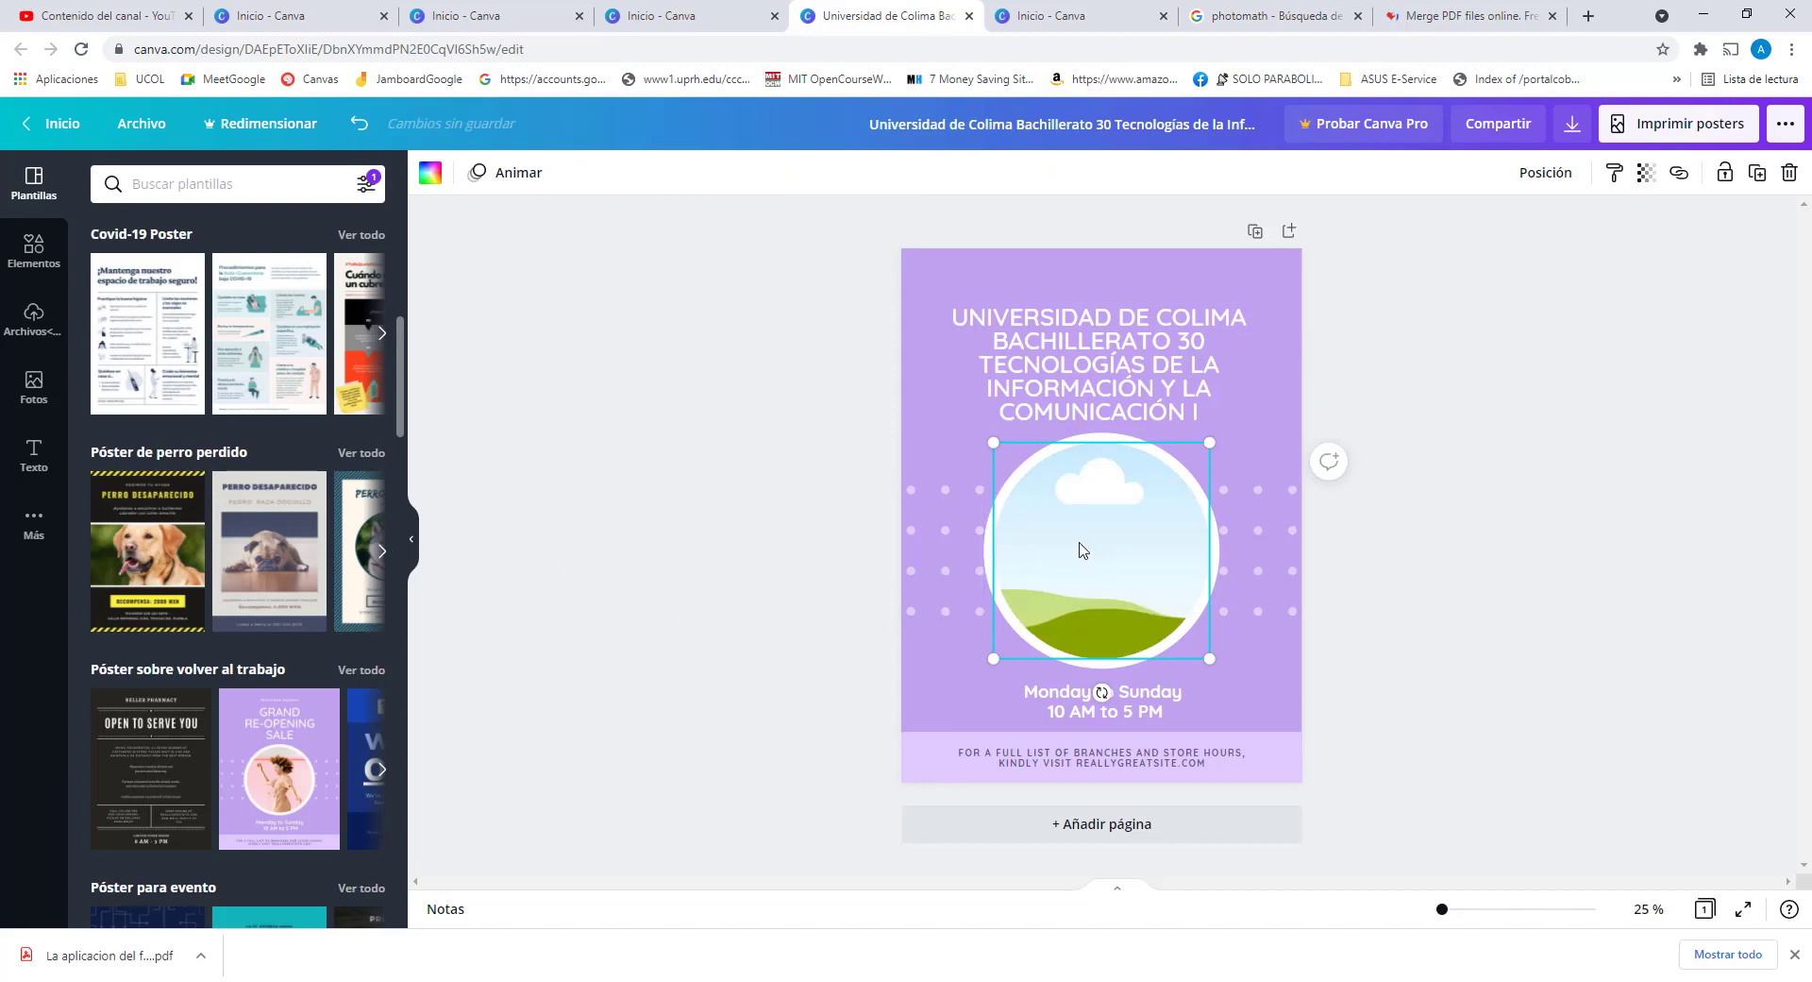
pyautogui.press('Delete')
pyautogui.click(1099, 696)
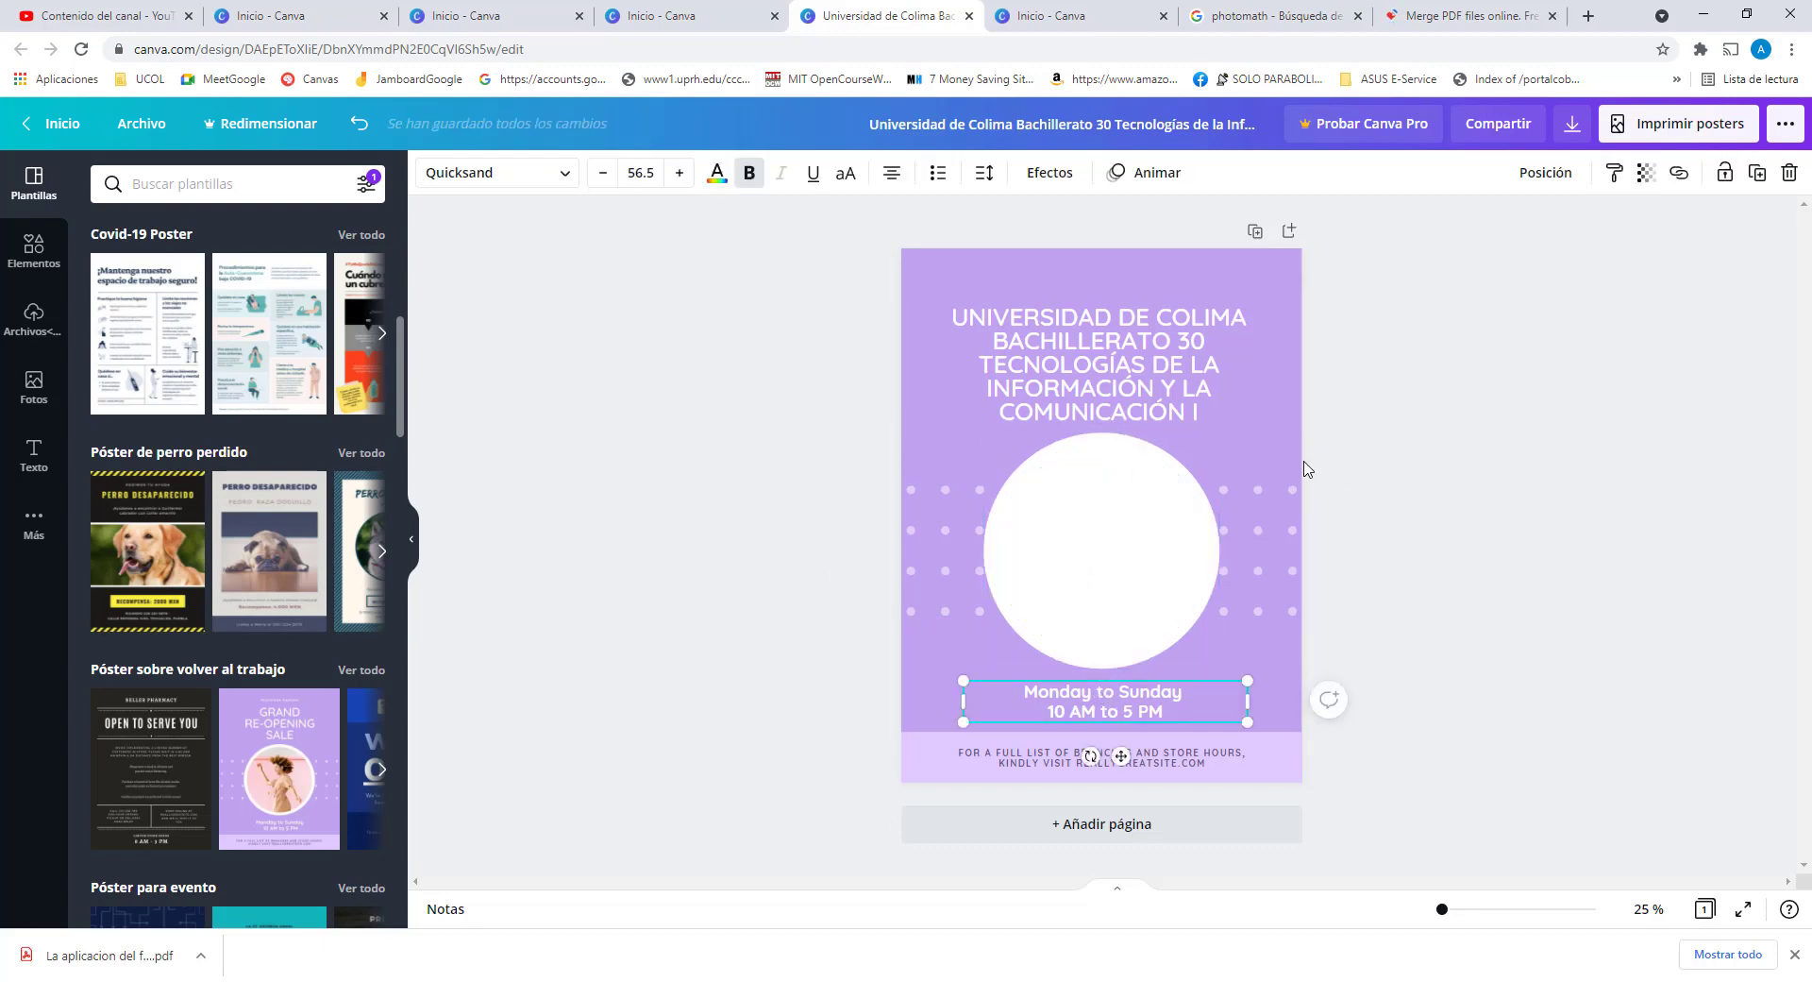
pyautogui.click(1402, 462)
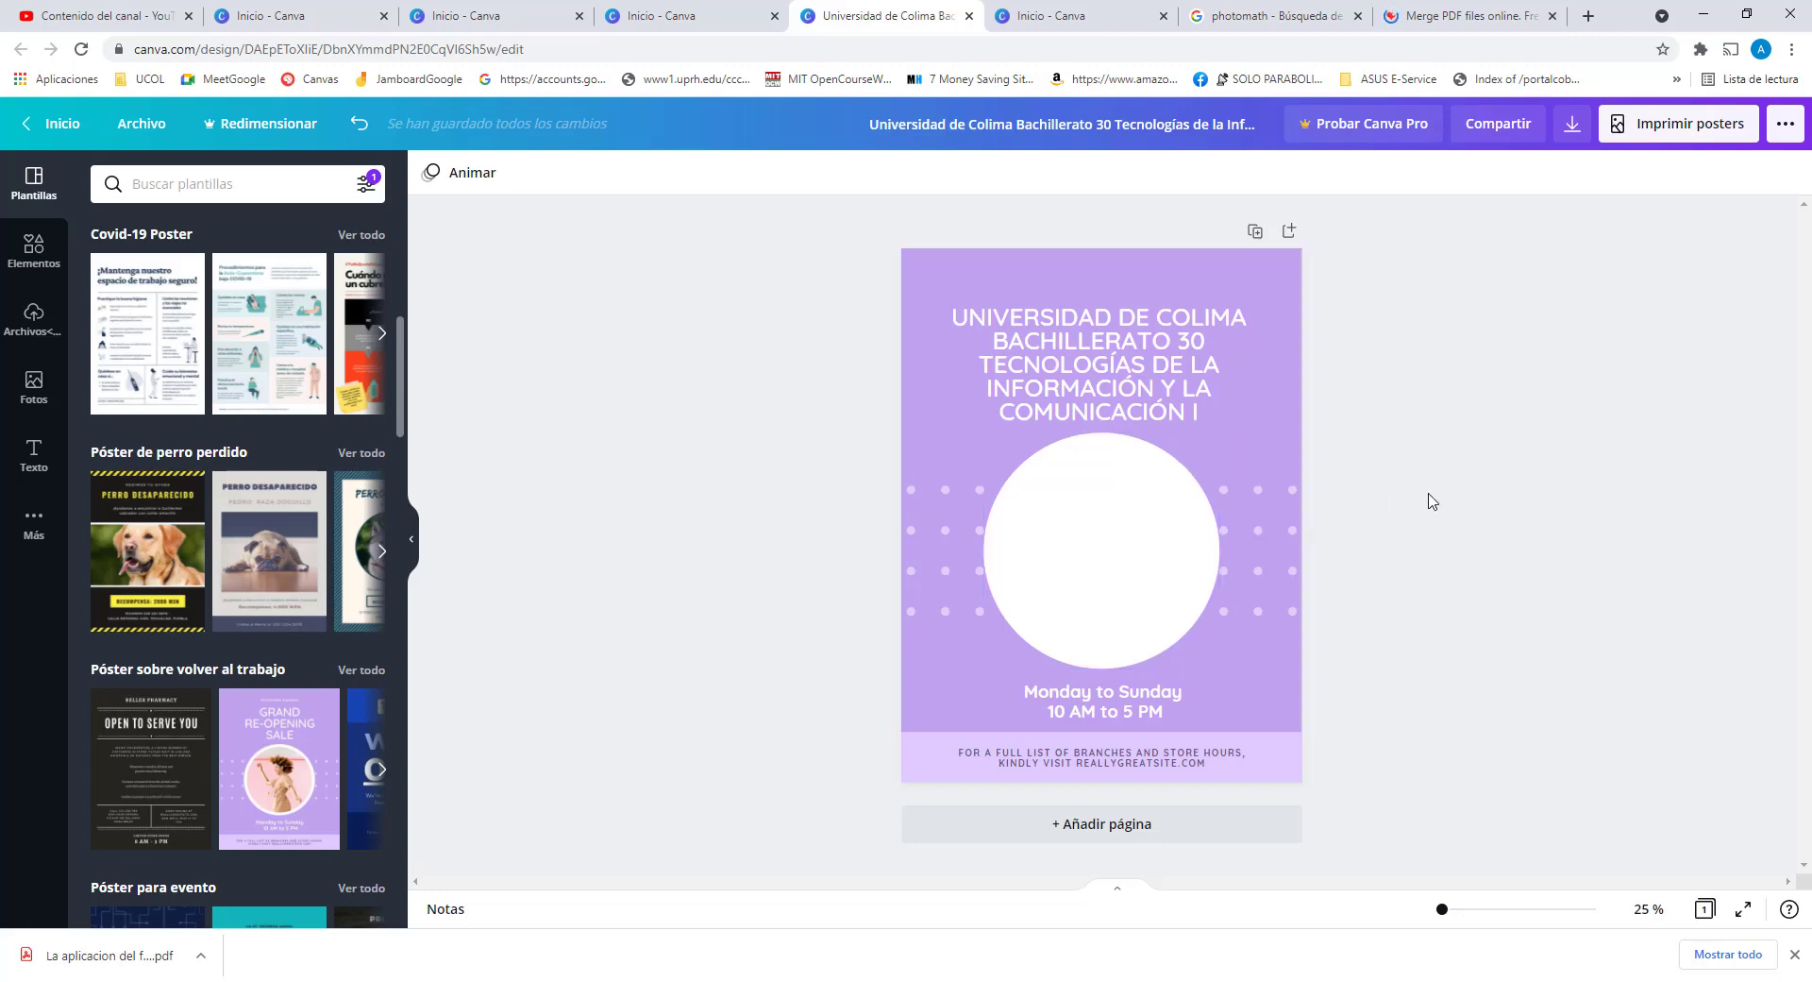
# Download the Colima poster as a PDF para impresión and return to the iLovePDF merge tab.
pyautogui.click(1573, 126)
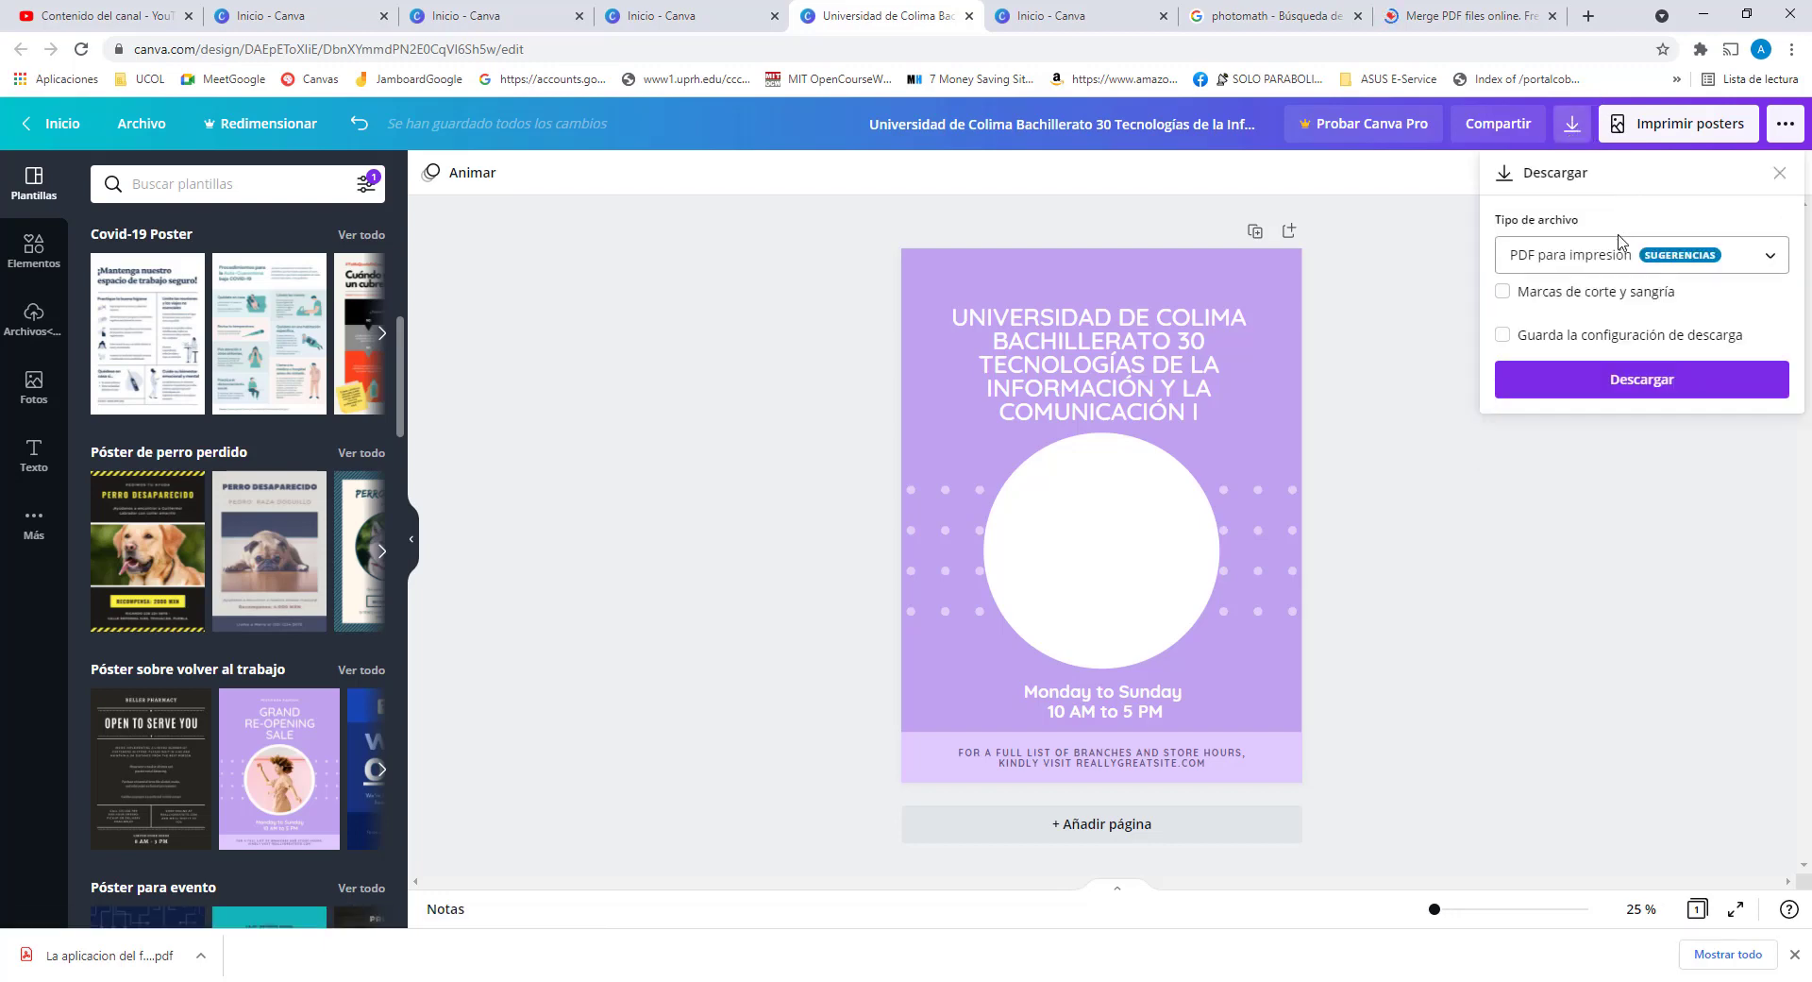
pyautogui.click(1622, 382)
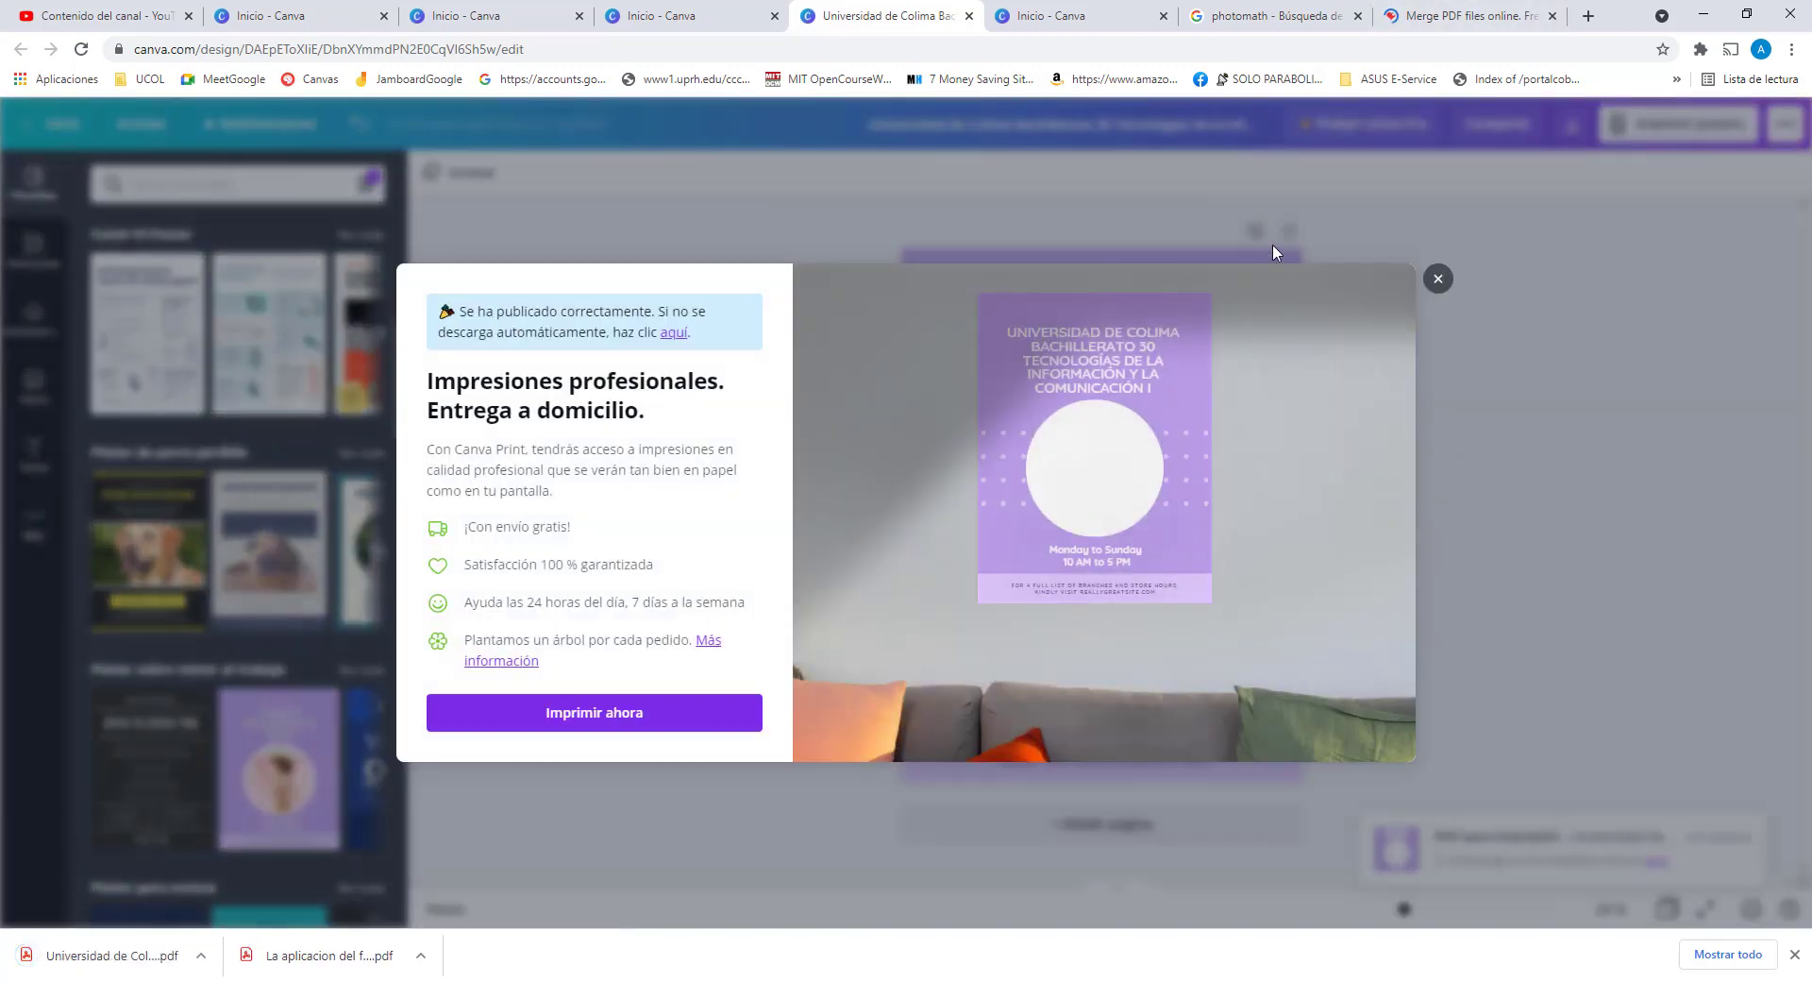
pyautogui.click(1472, 16)
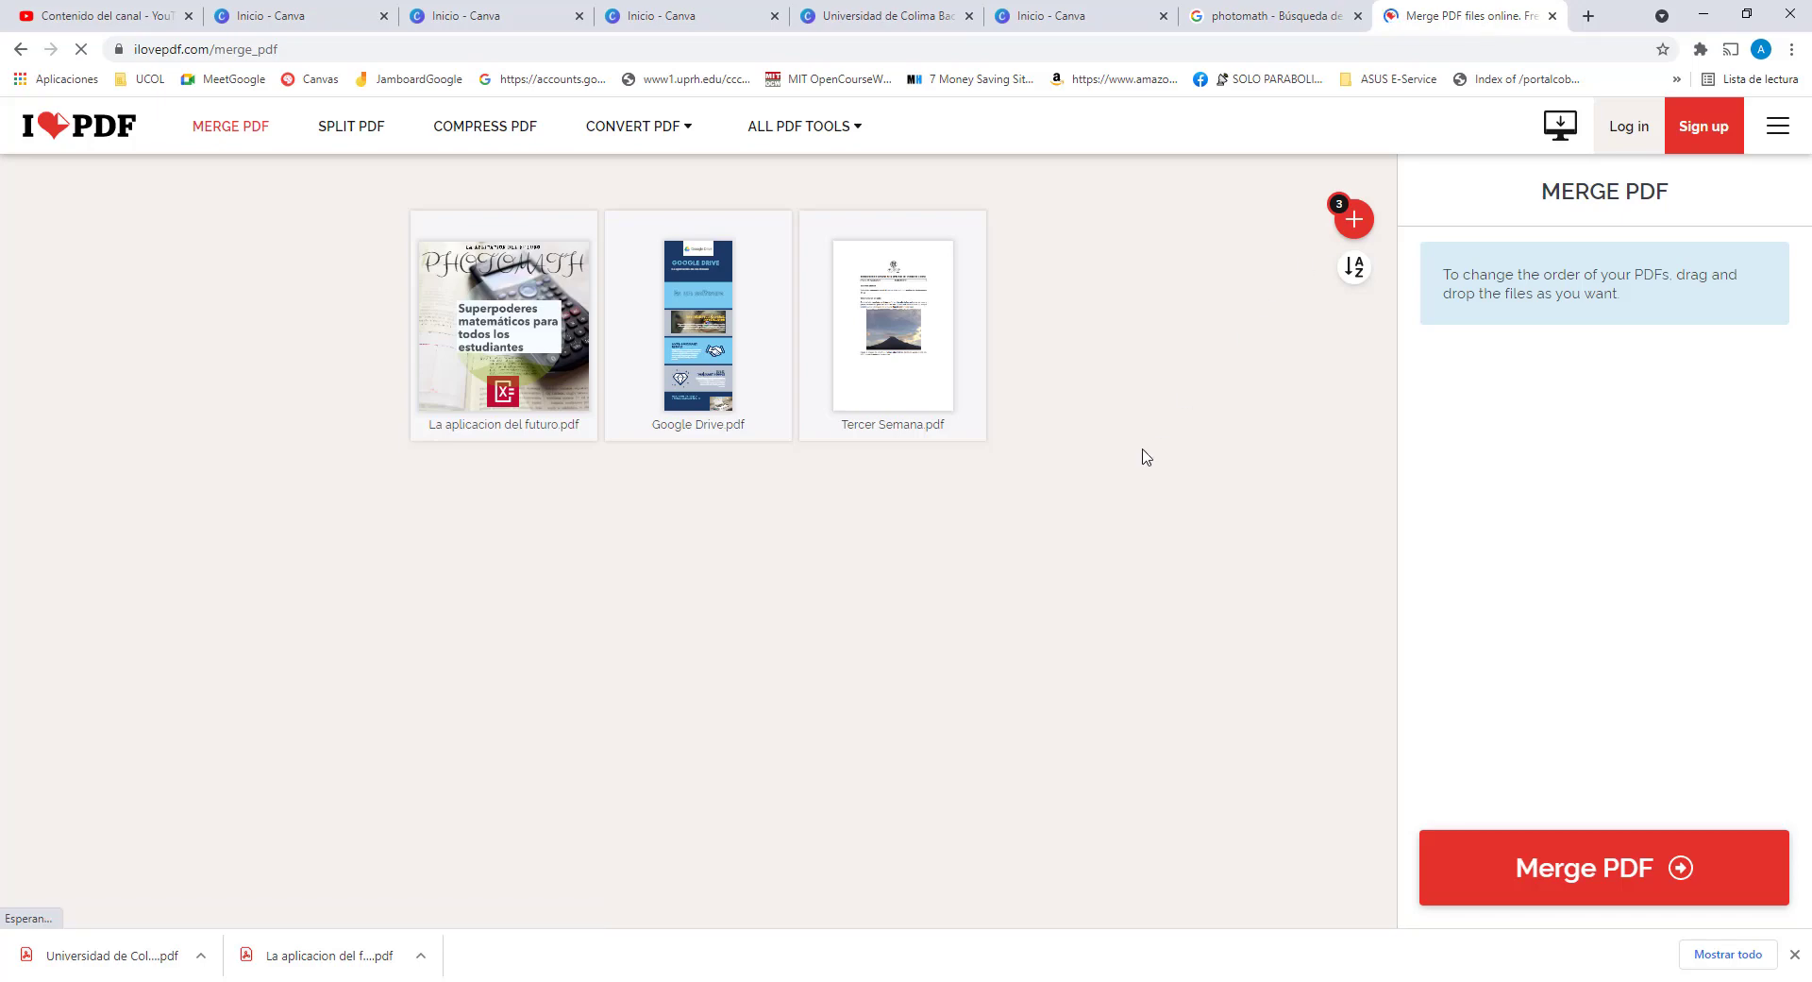
# Add the Universidad de Colima PDF from Descargas and drag it to first place in the queue.
pyautogui.moveTo(1352, 234)
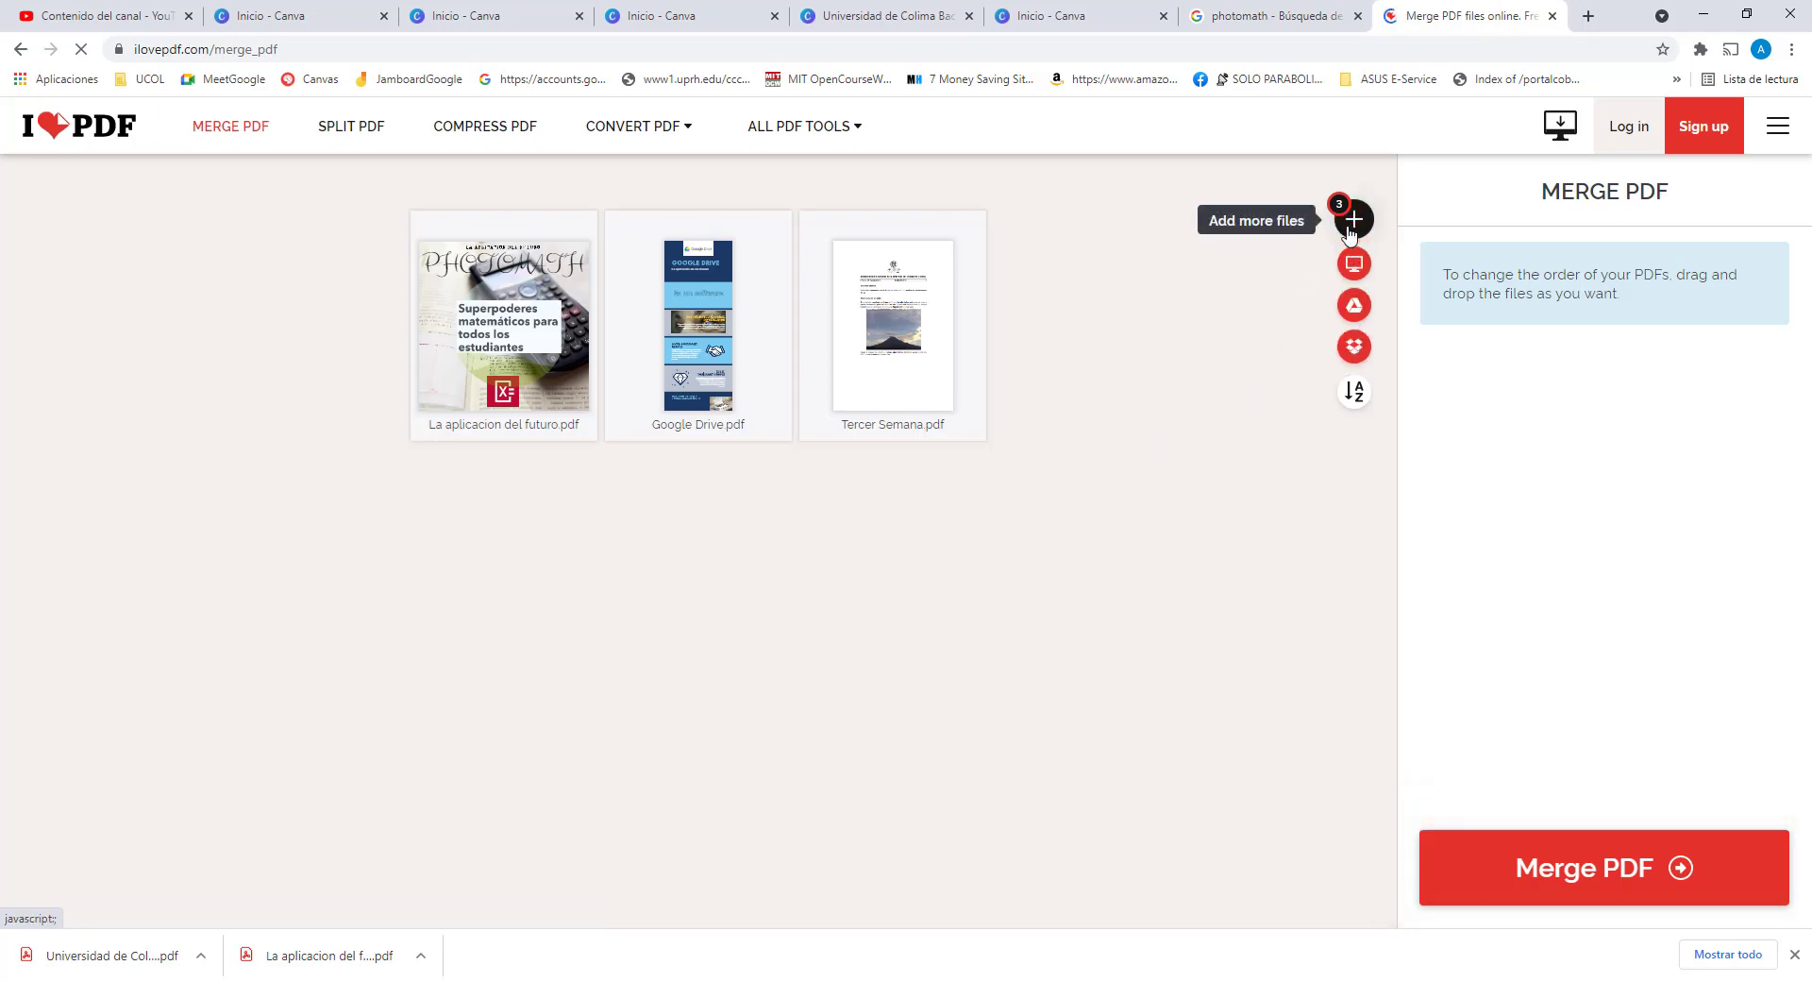
pyautogui.click(1351, 222)
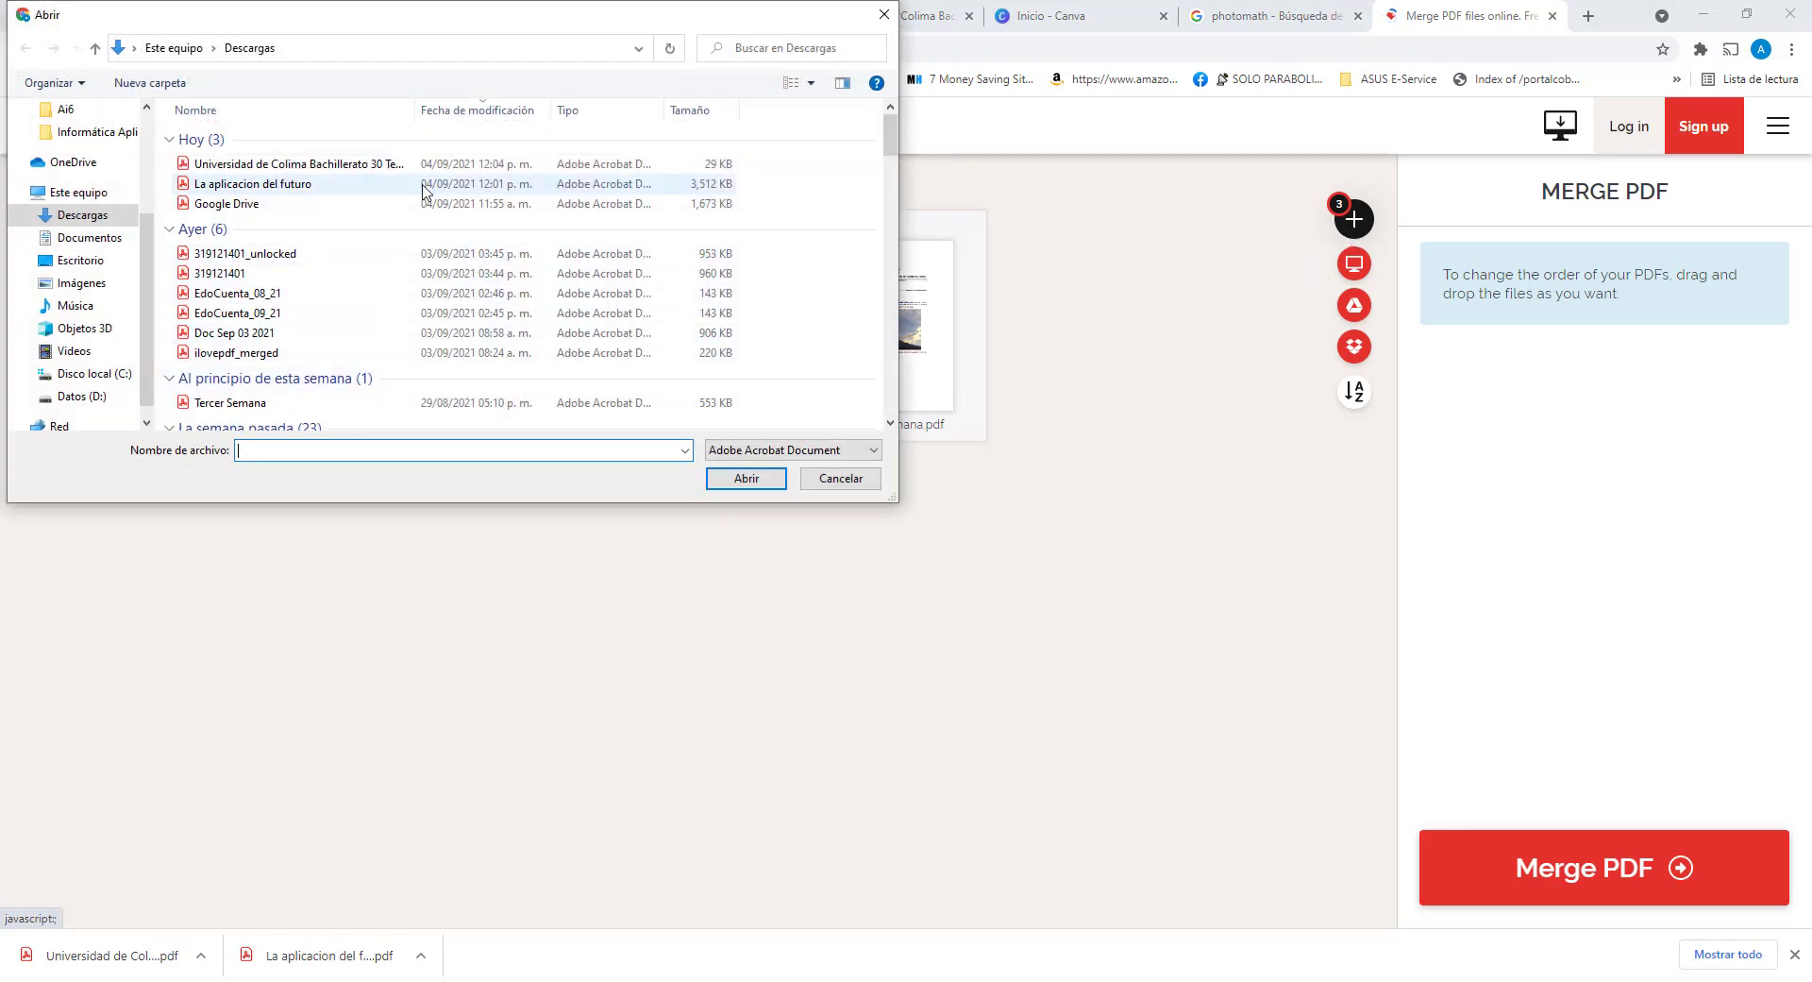
pyautogui.click(422, 165)
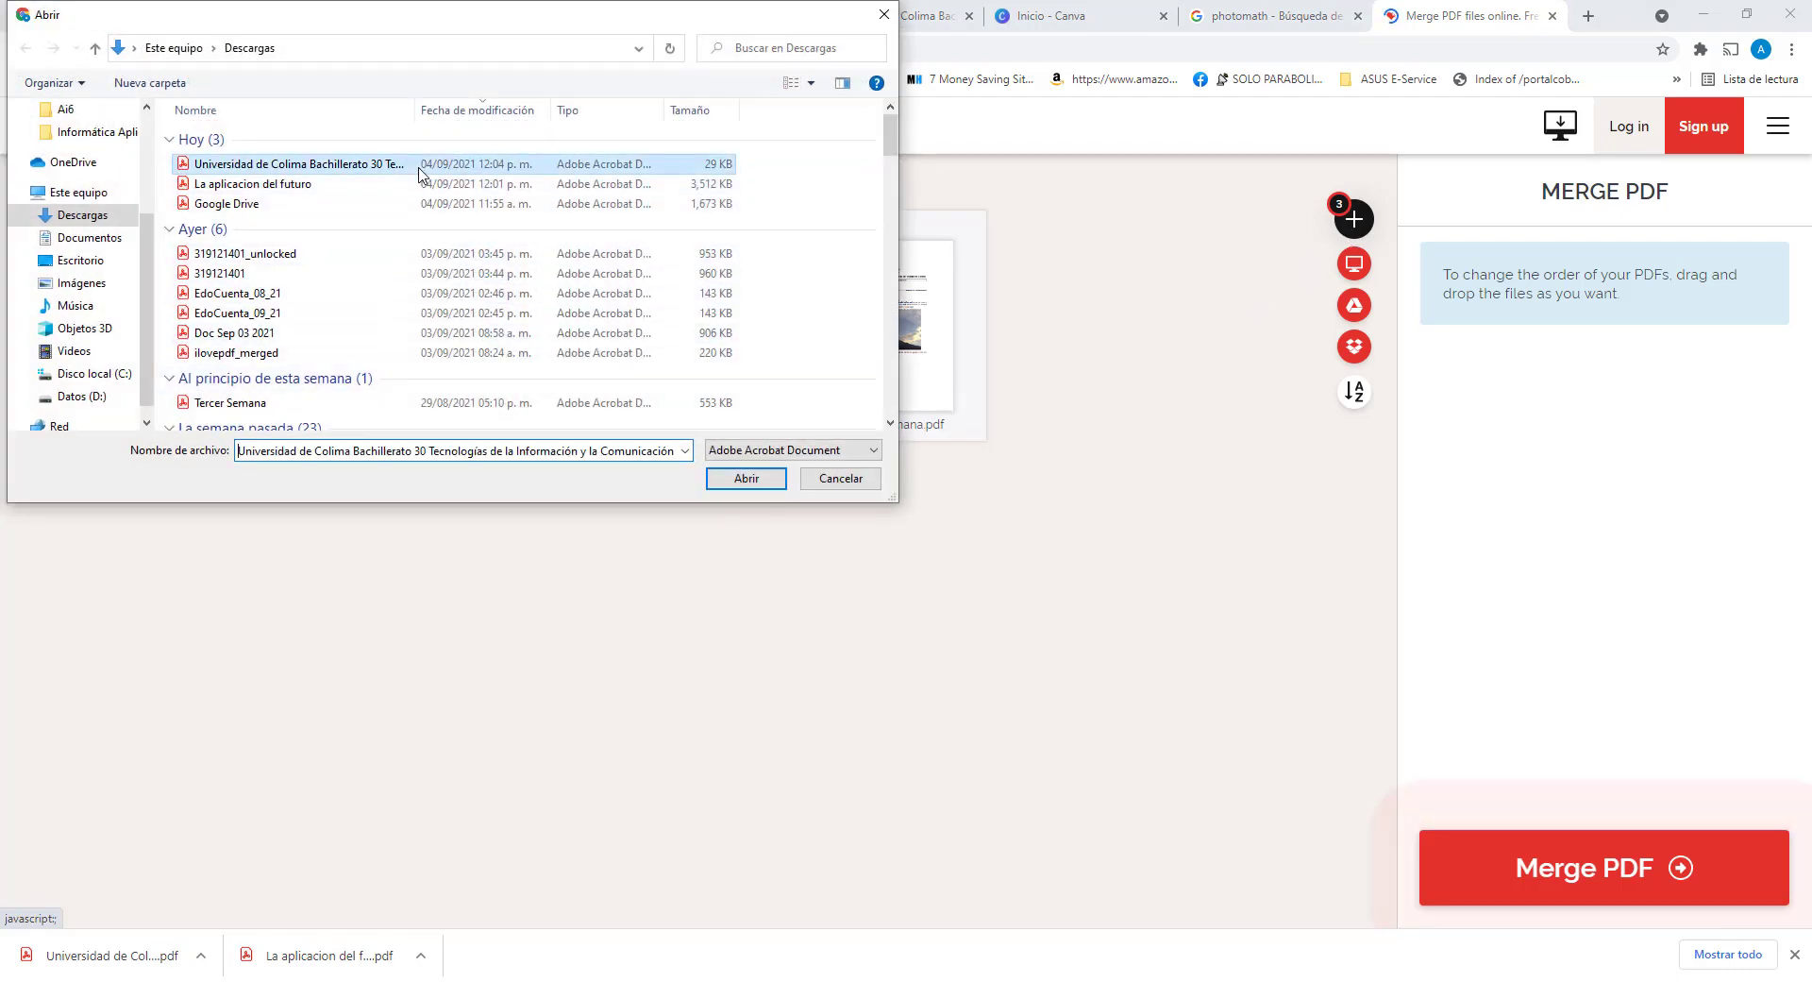
pyautogui.click(746, 478)
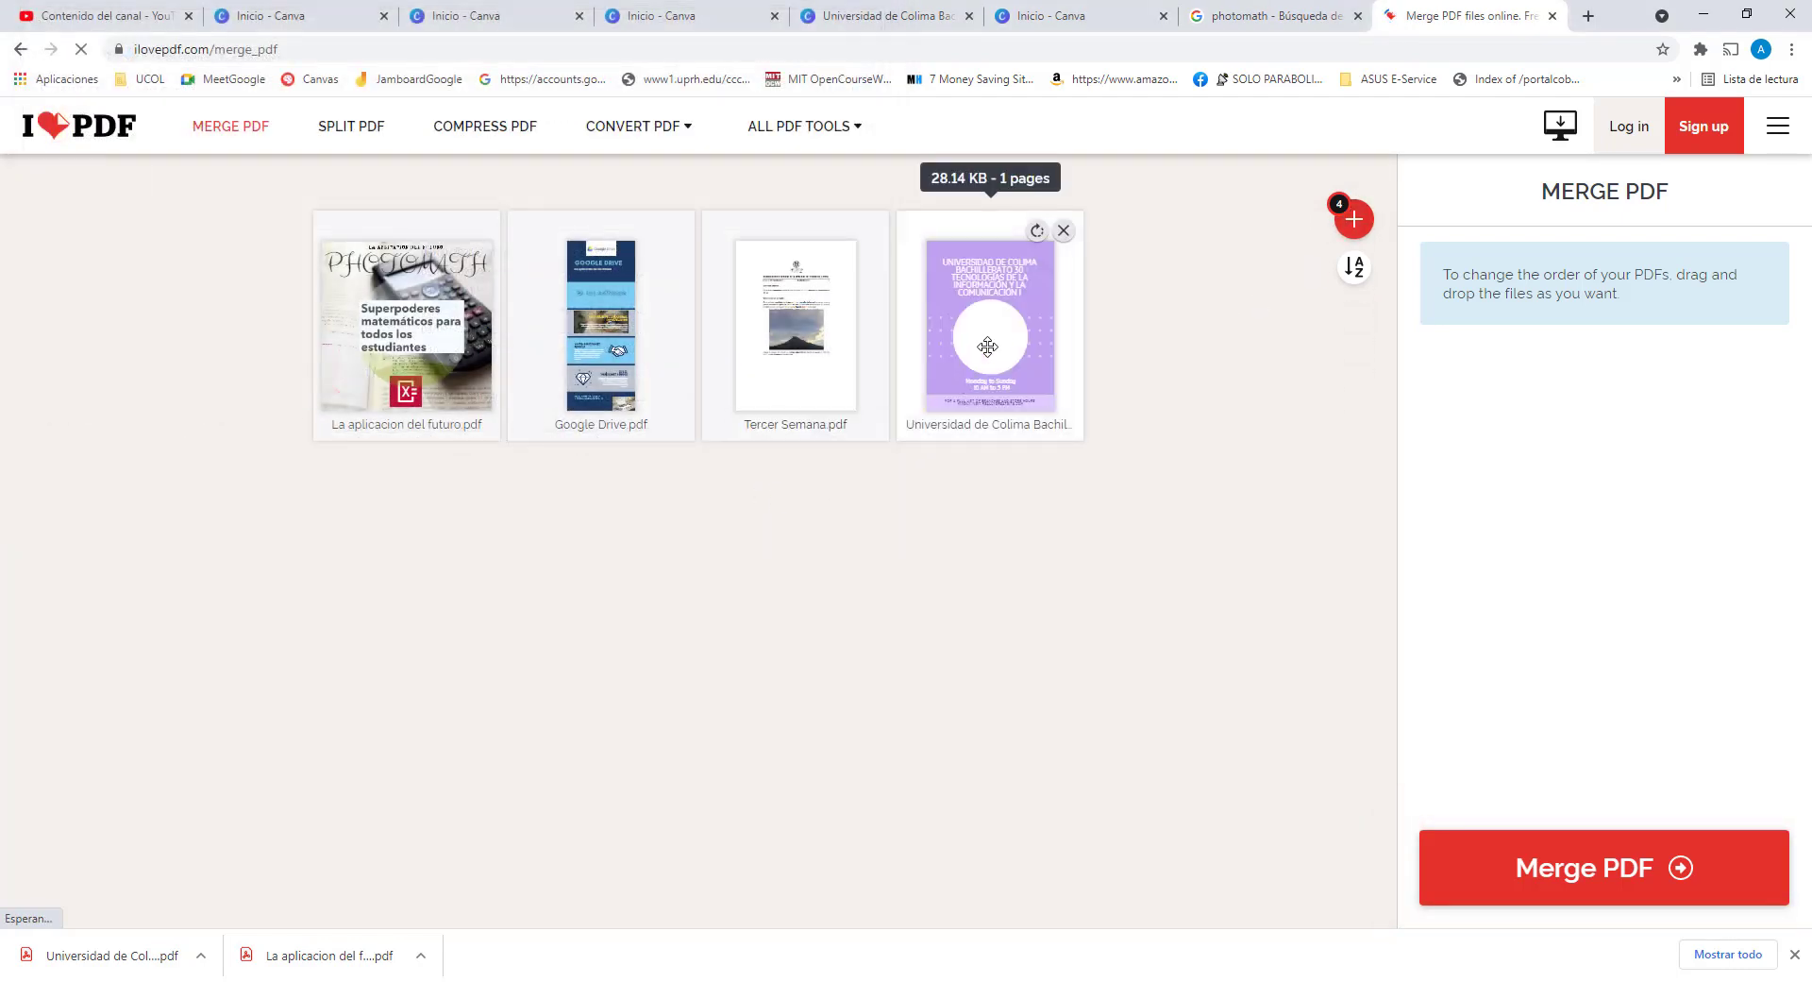
pyautogui.moveTo(990, 325); pyautogui.dragTo(406, 333)
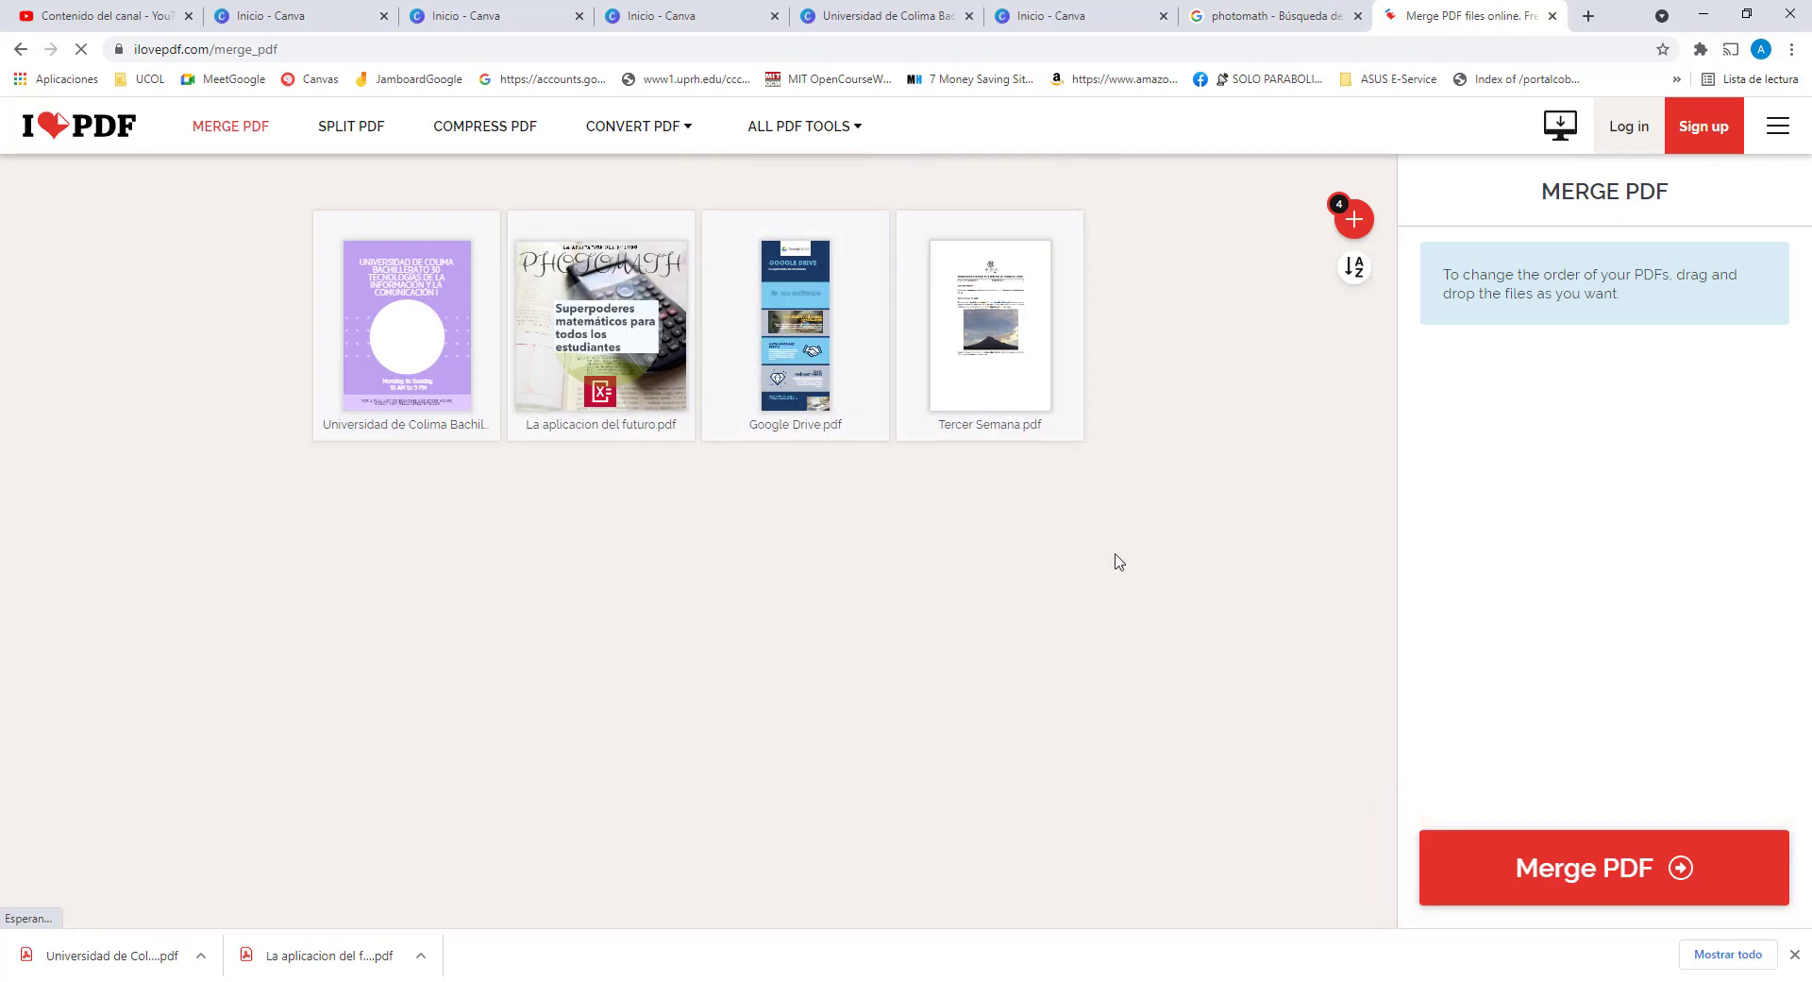
# Merge the four PDFs, download ilovepdf_merged (1).pdf and open it from the download bar.
pyautogui.click(1614, 874)
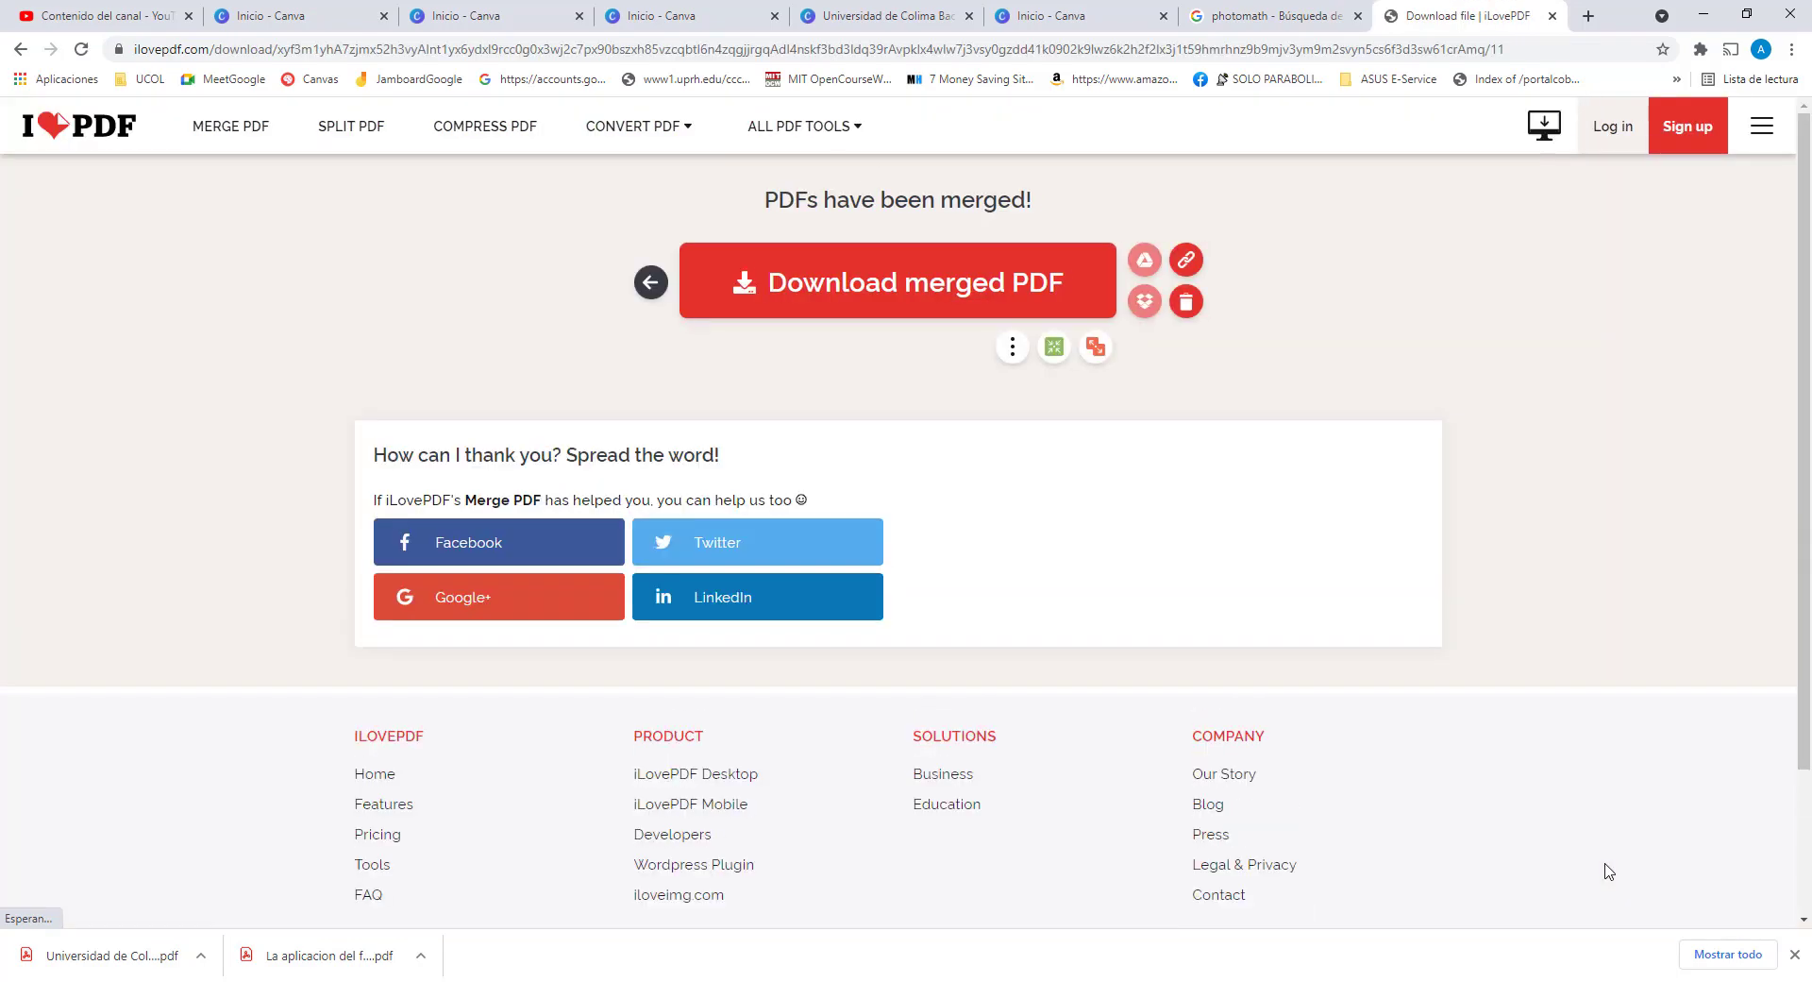
pyautogui.click(901, 307)
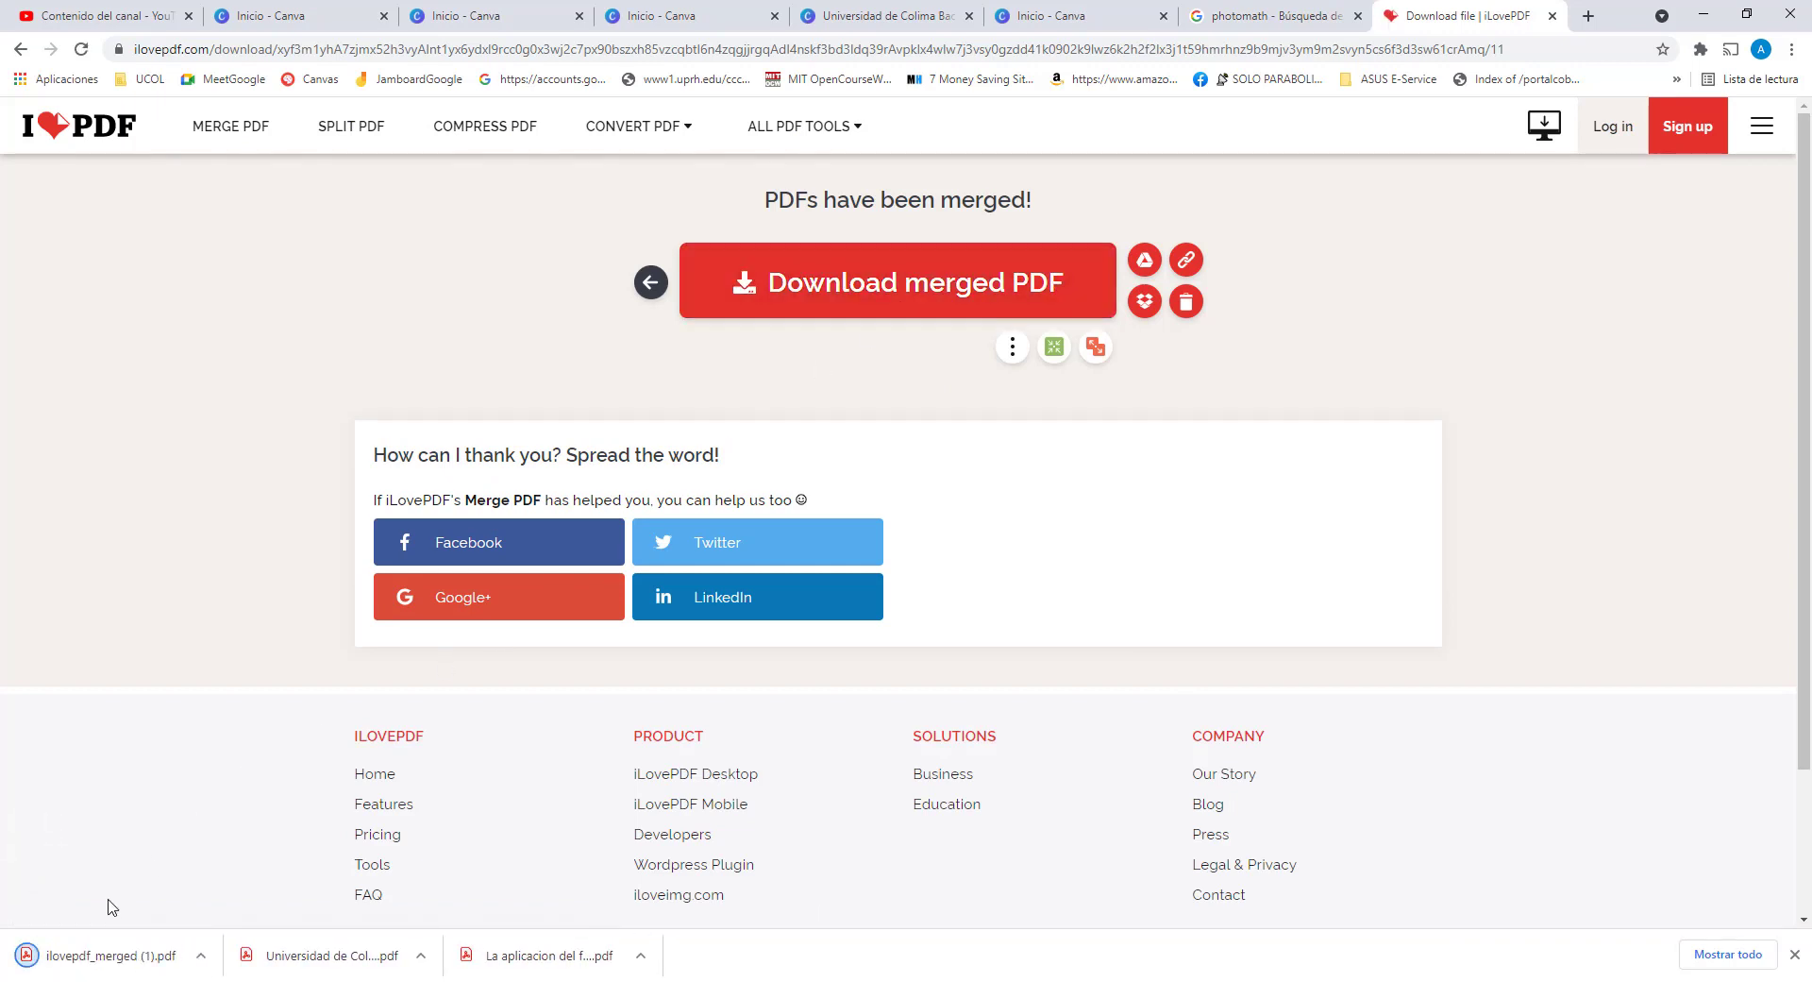
pyautogui.click(91, 957)
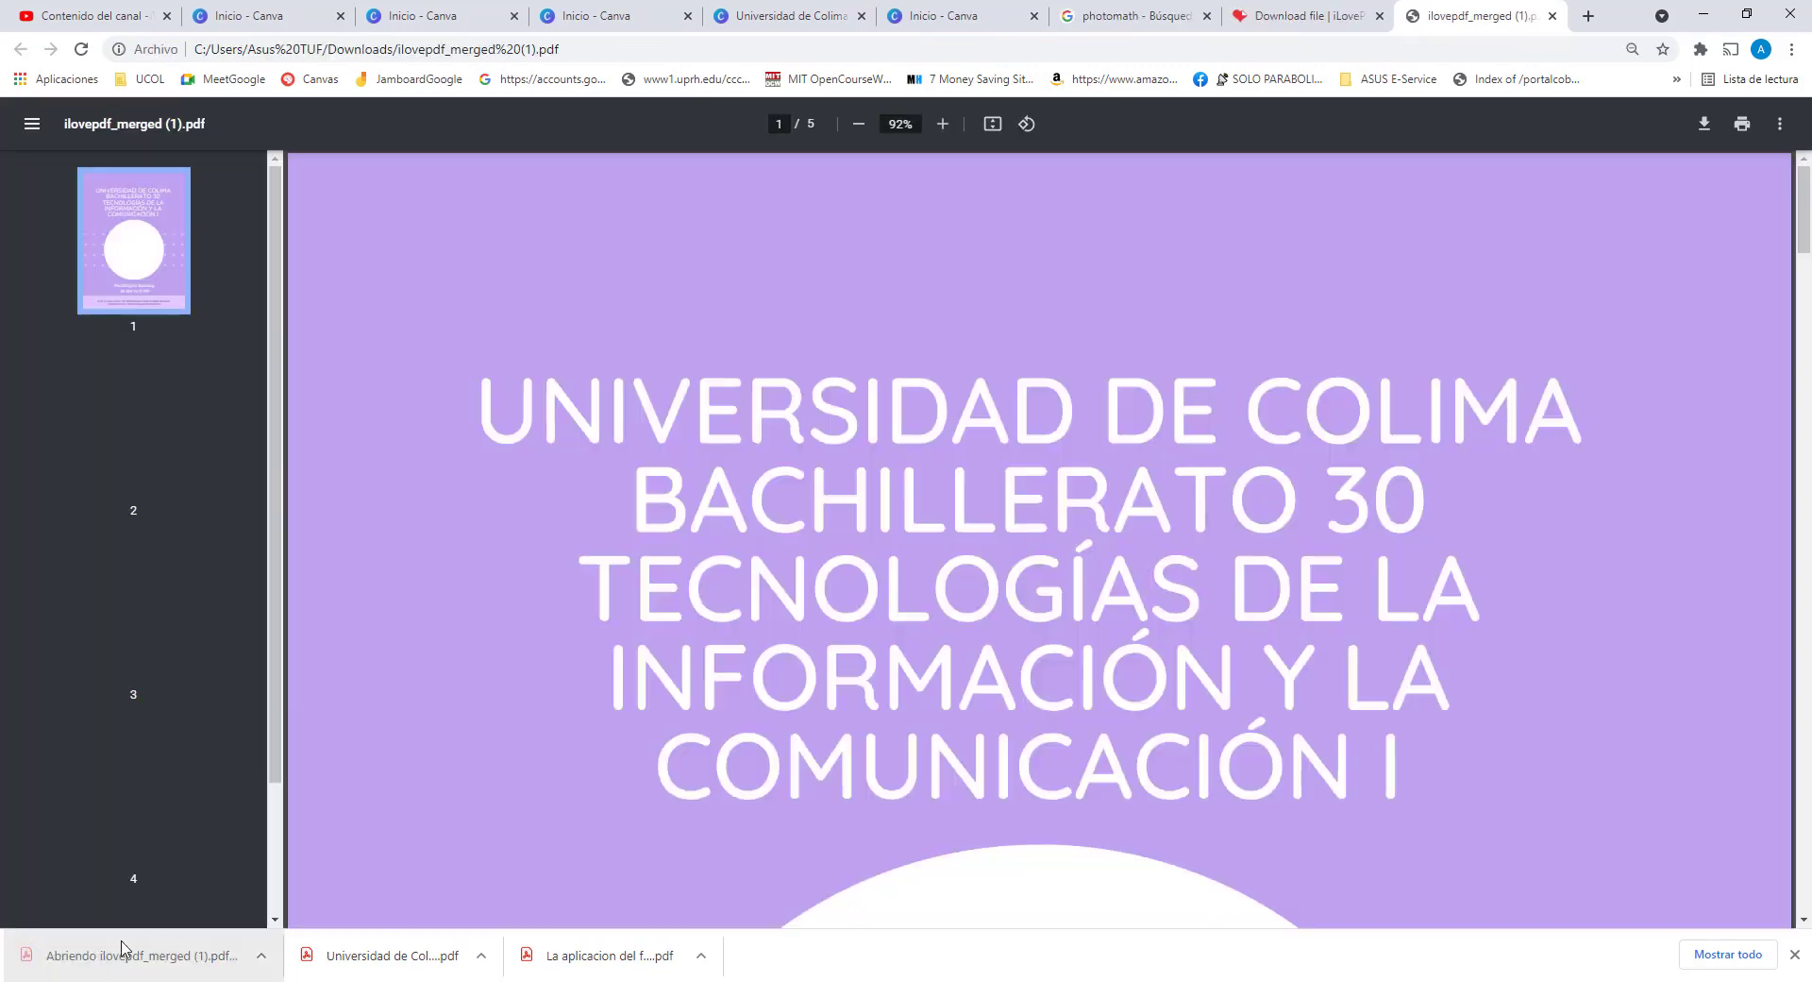
# Scroll through pages 1 to 5 of ilovepdf_merged (1).pdf and back up, then open a new tab.
pyautogui.scroll(-3, 906, 666)
pyautogui.scroll(-20, 906, 667)
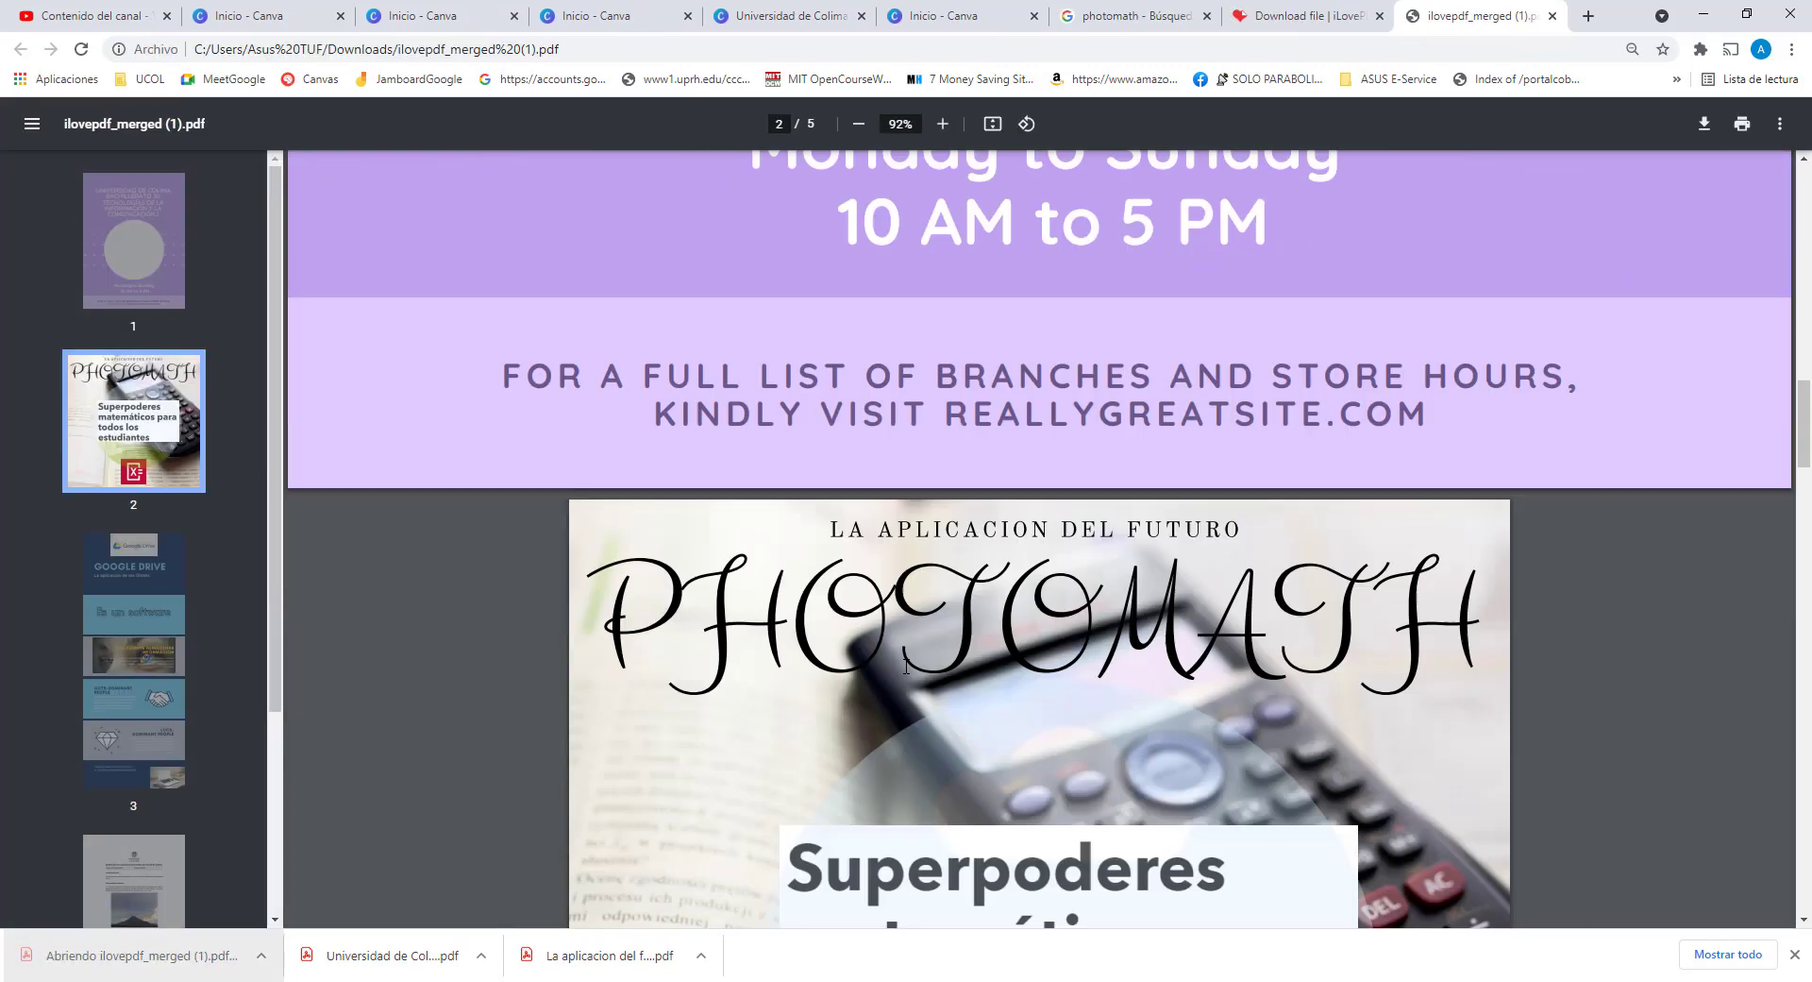
pyautogui.scroll(-20, 906, 667)
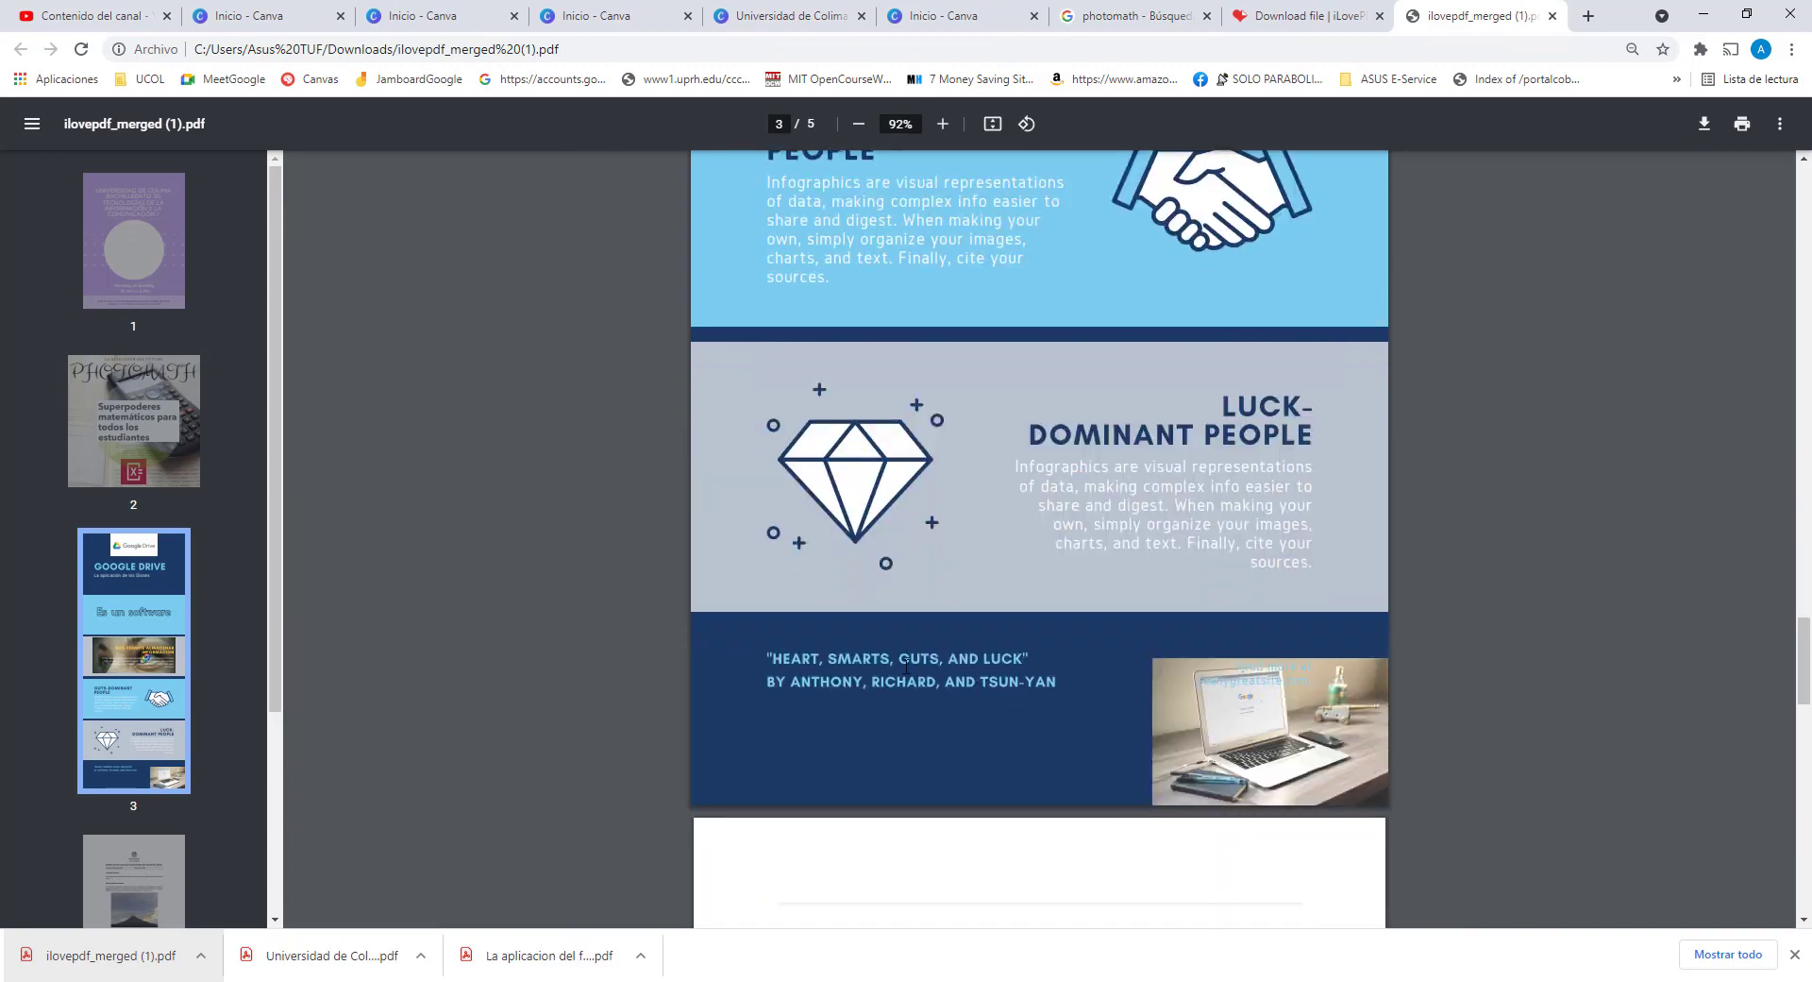
pyautogui.scroll(-6, 906, 667)
pyautogui.scroll(17, 906, 666)
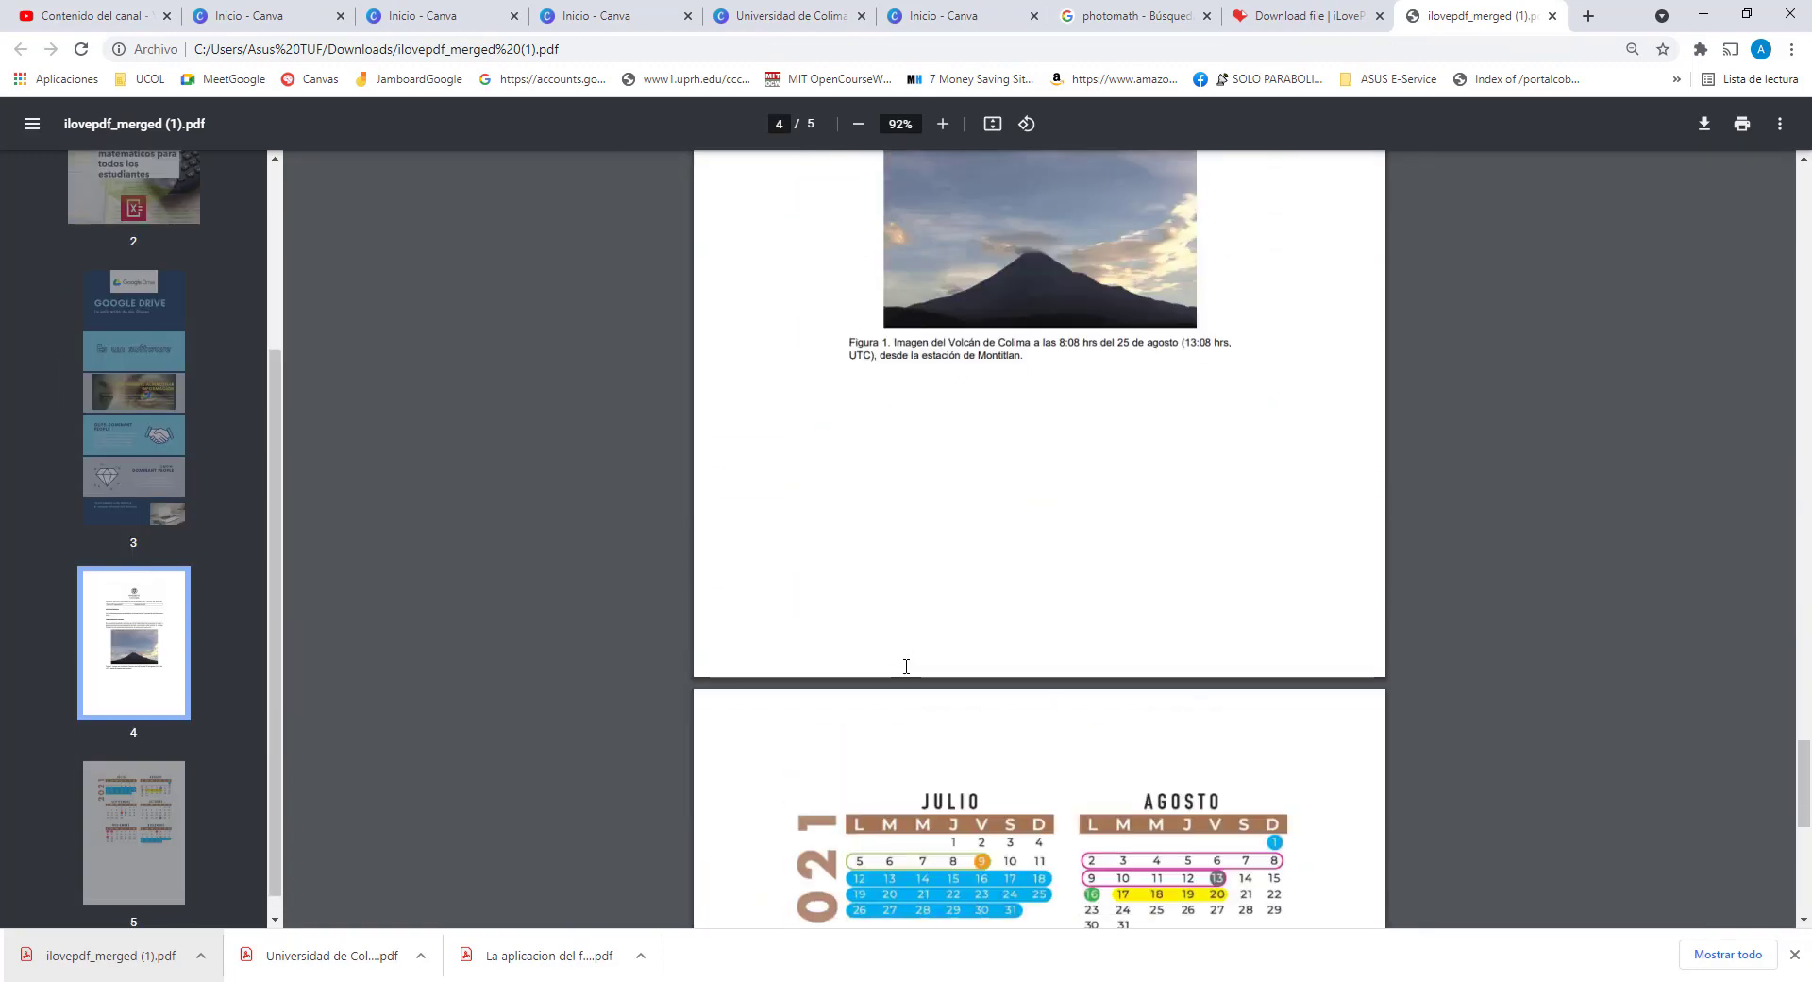
pyautogui.scroll(-9, 916, 667)
pyautogui.scroll(-6, 823, 469)
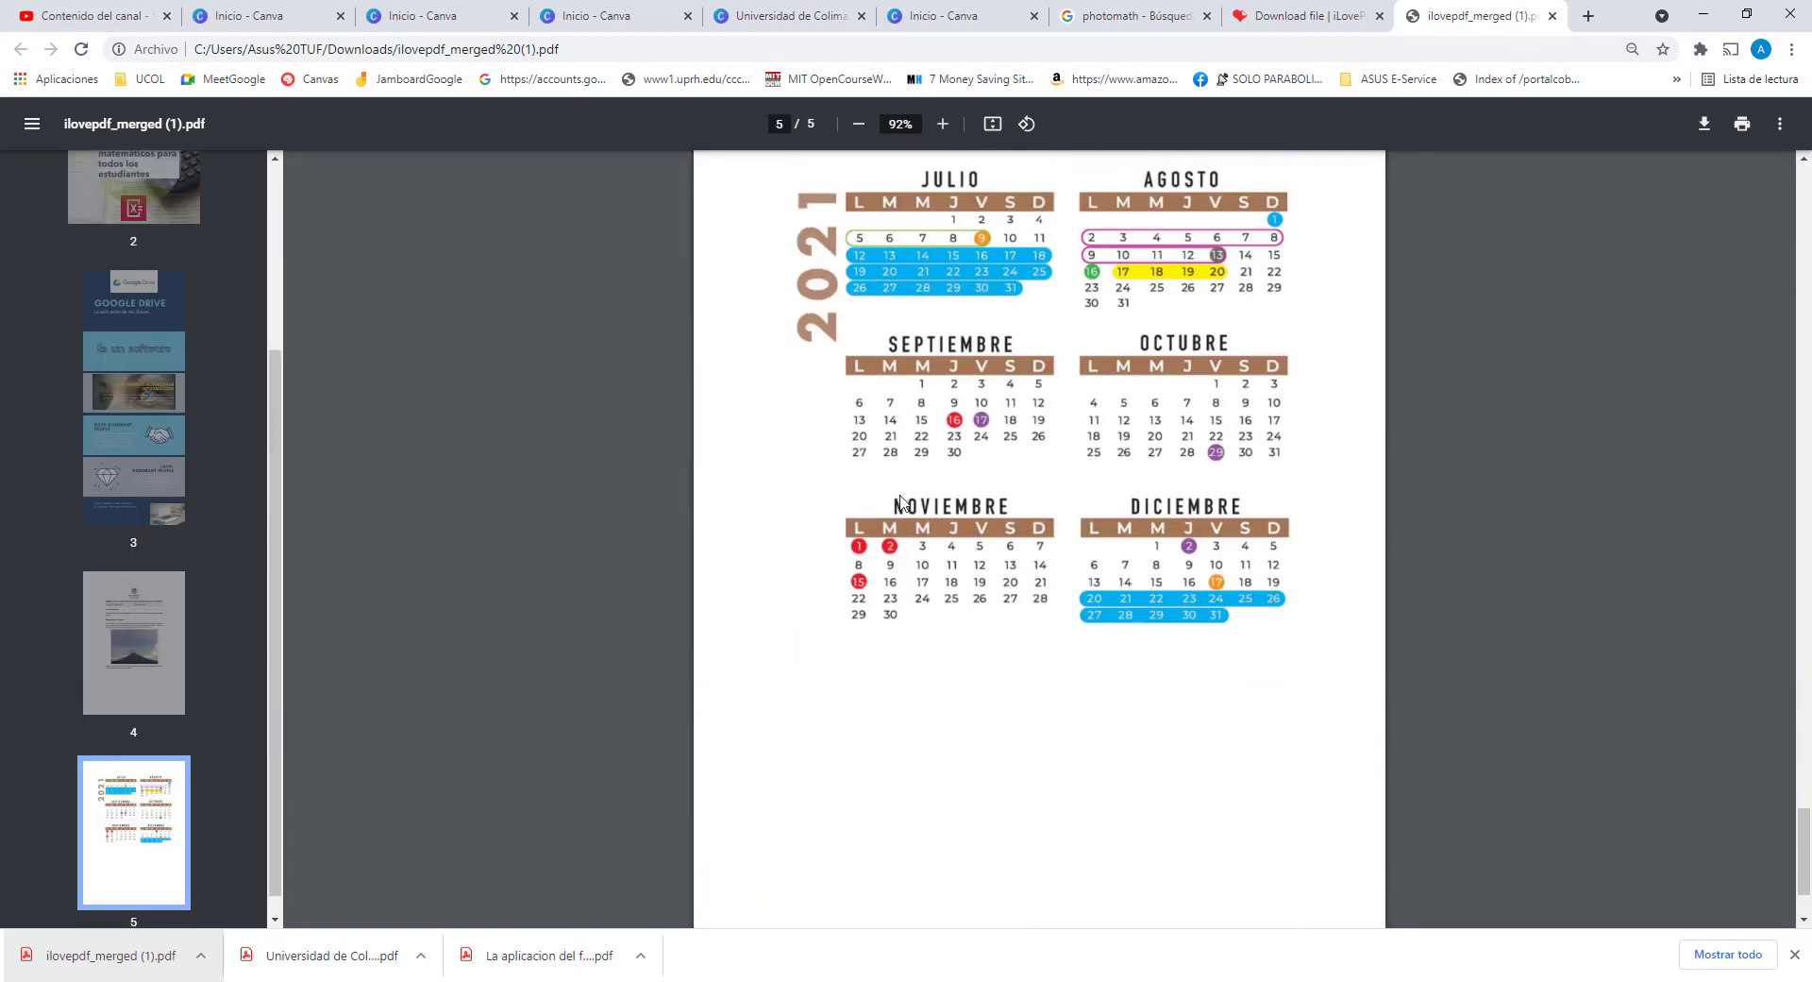
pyautogui.scroll(7, 944, 490)
pyautogui.scroll(5, 1045, 512)
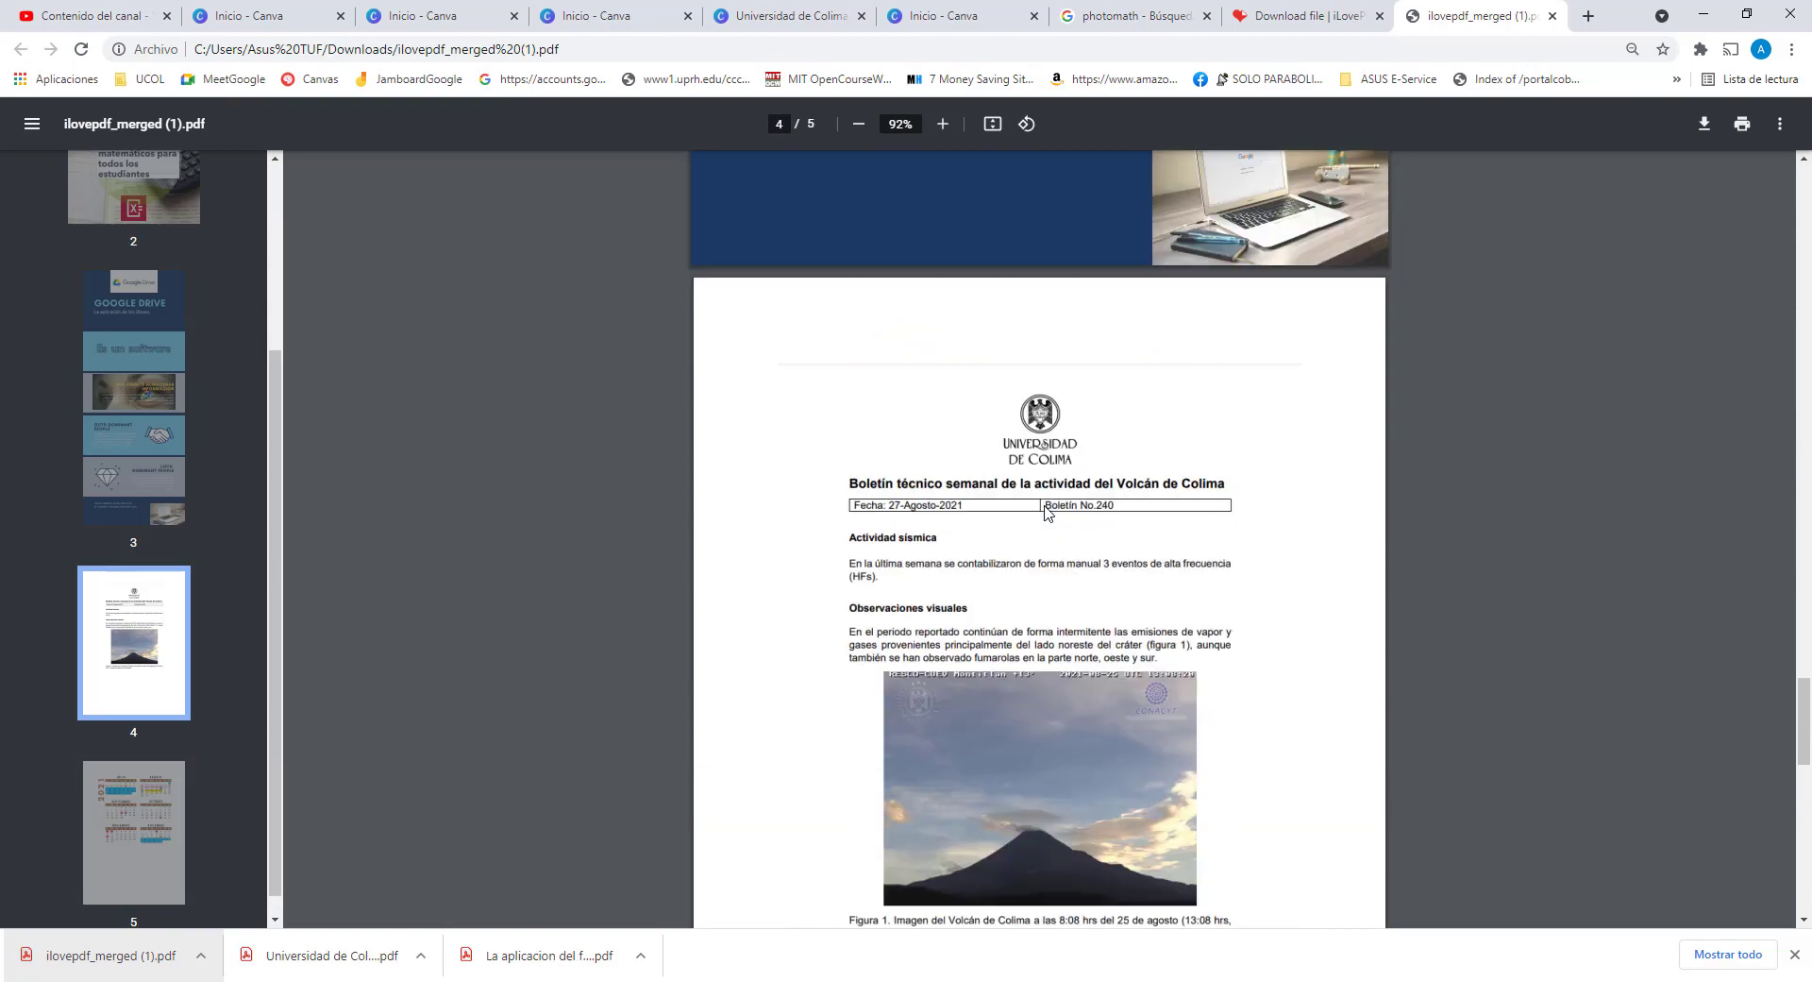
pyautogui.scroll(20, 1014, 580)
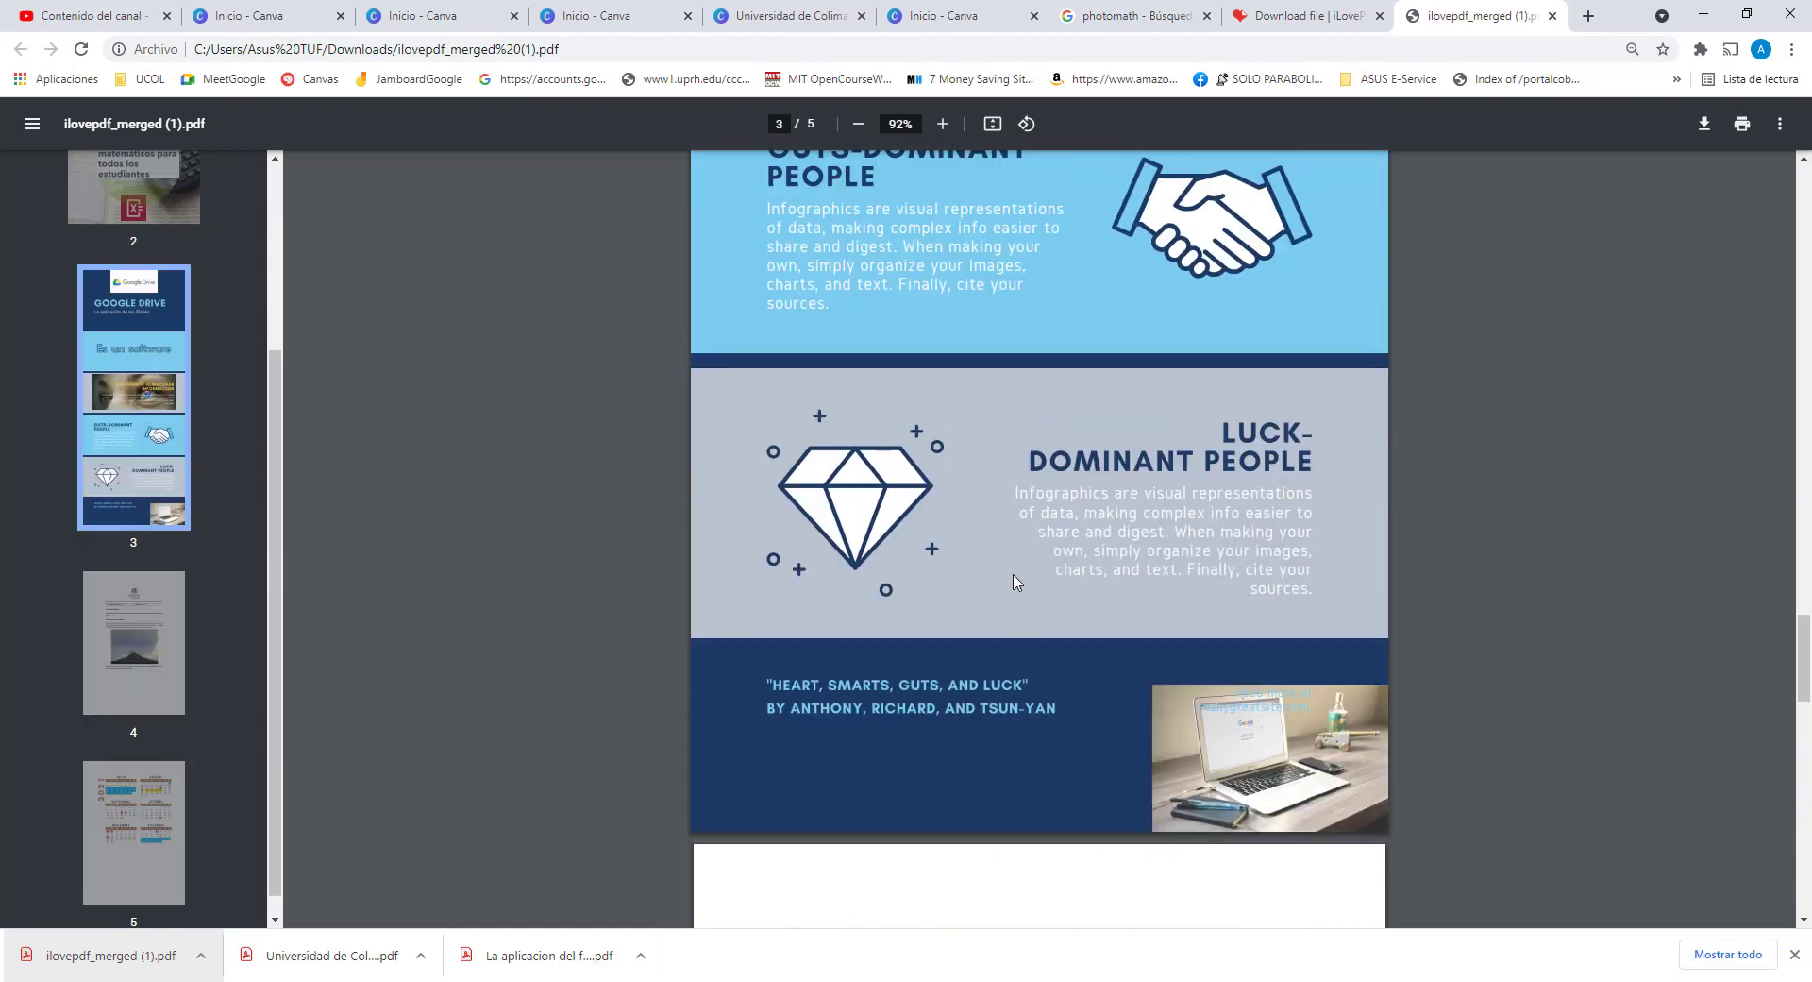
pyautogui.scroll(20, 1010, 583)
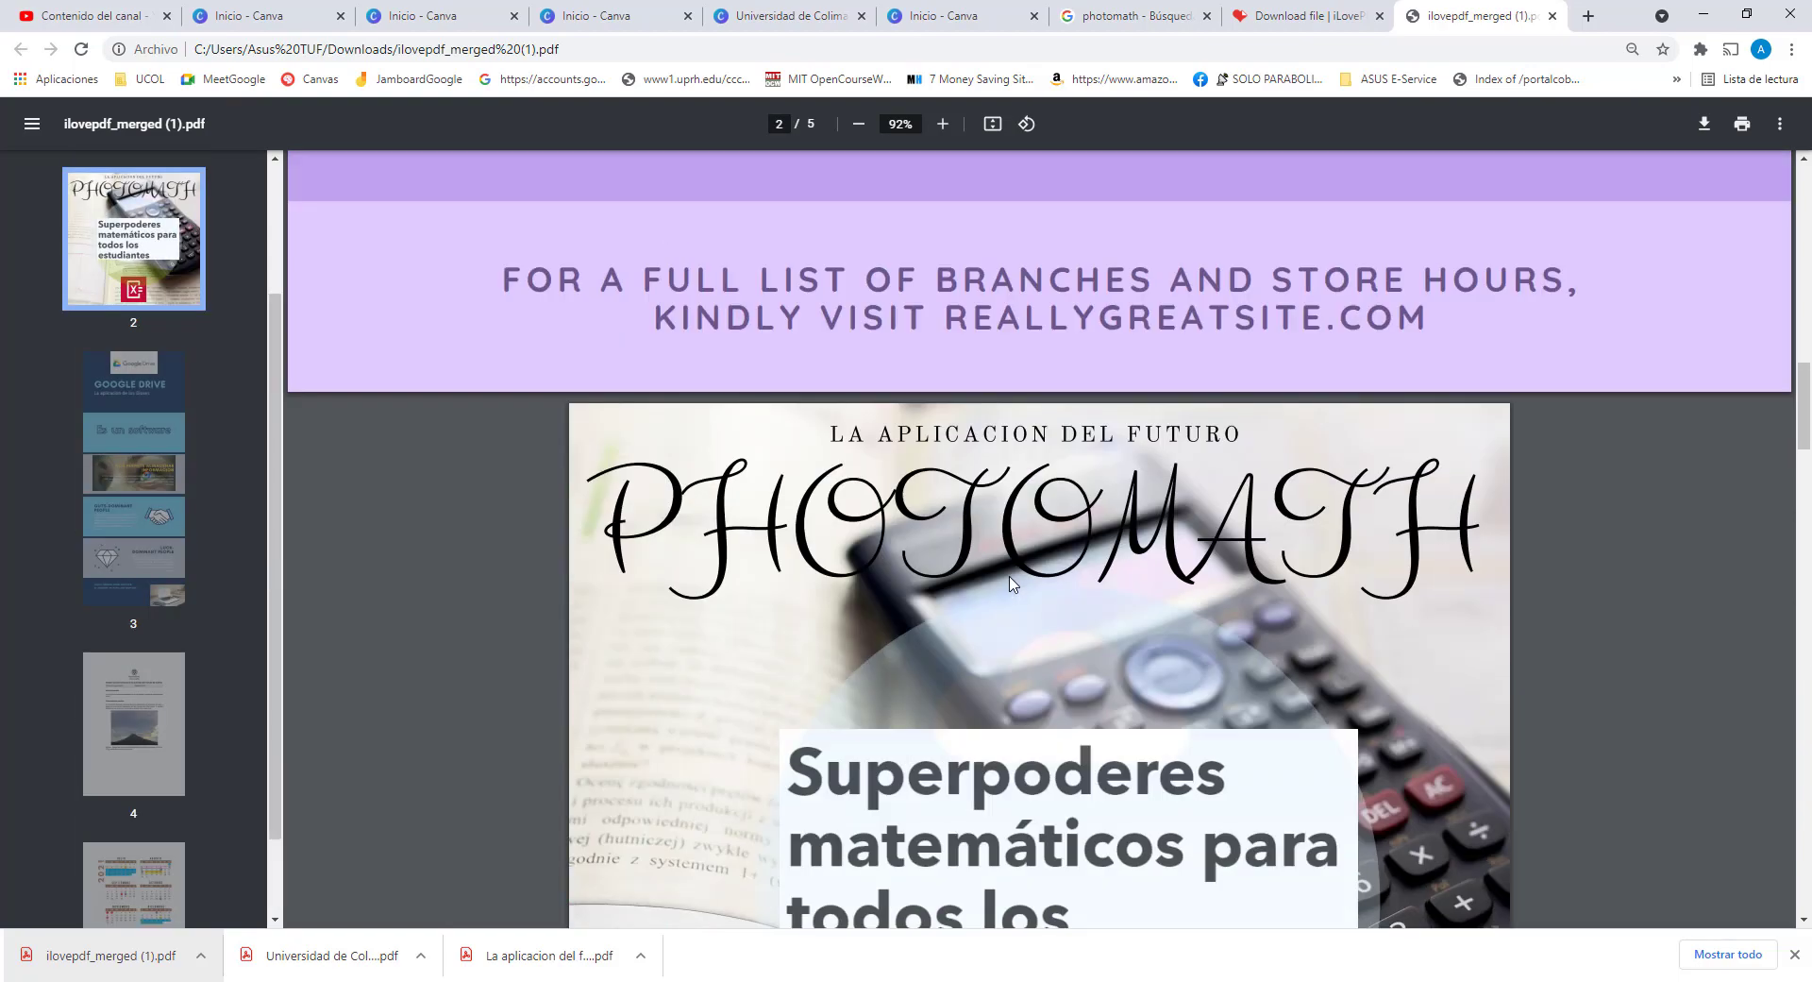
pyautogui.scroll(5, 1010, 582)
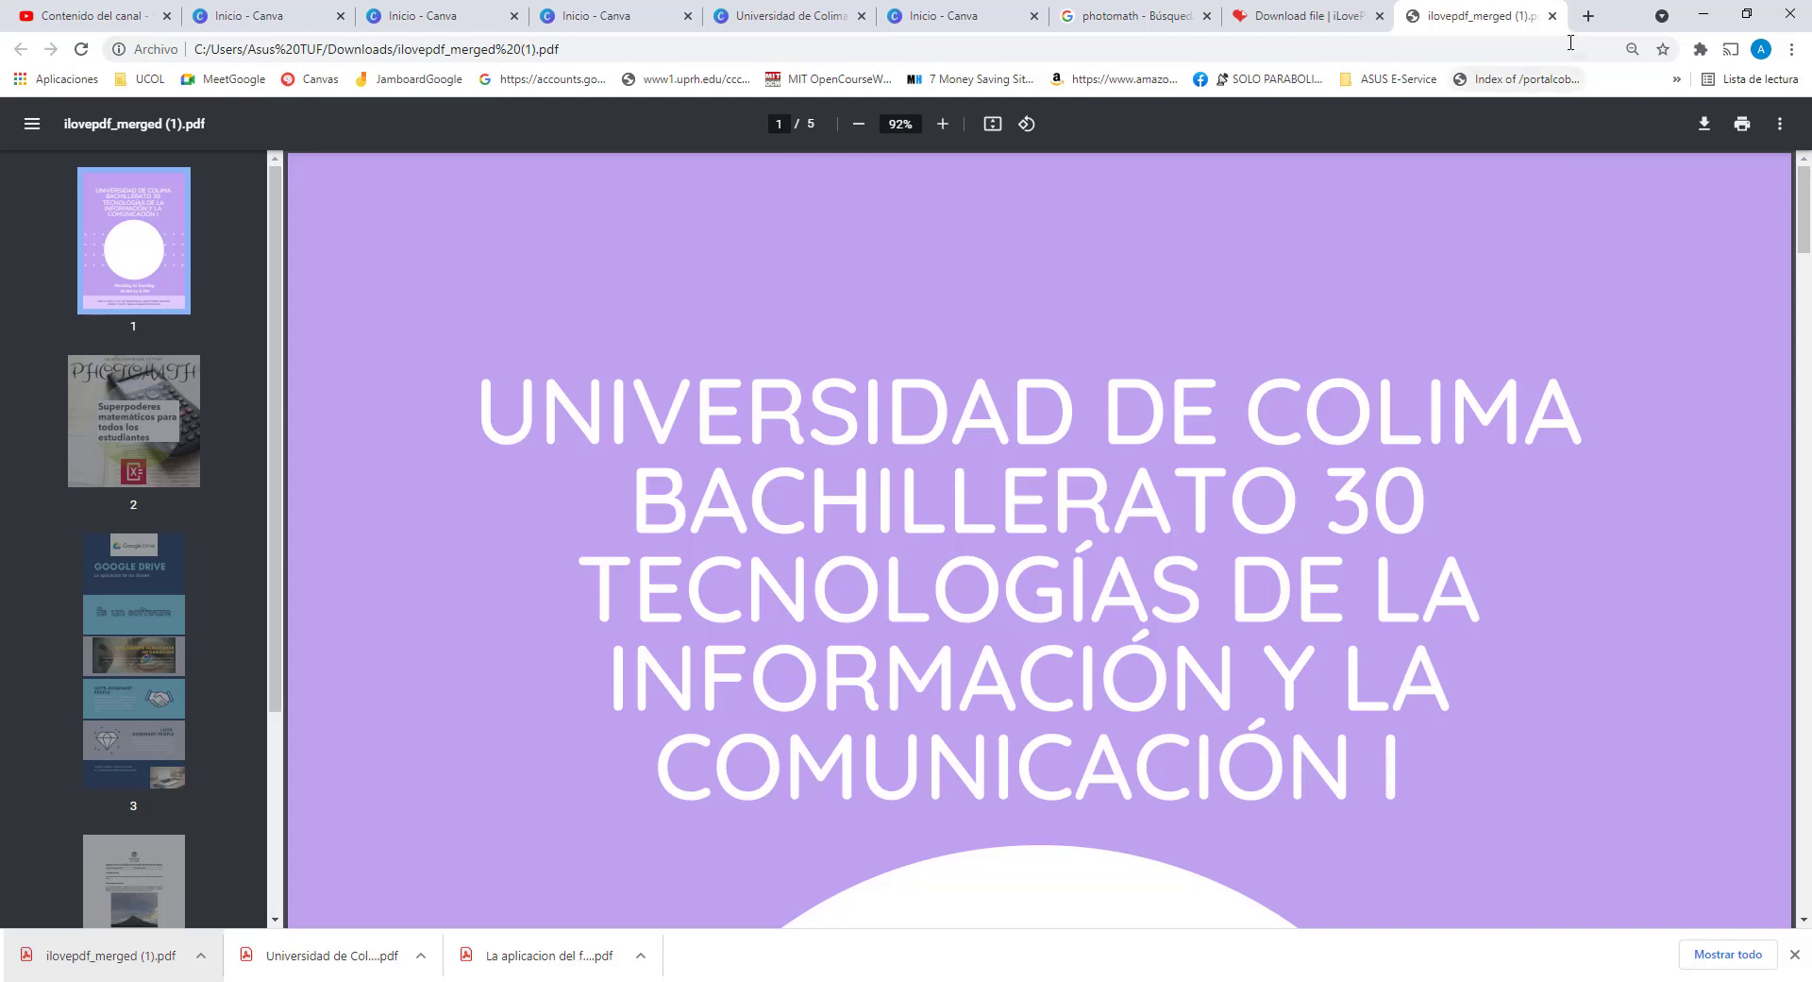
pyautogui.click(1588, 16)
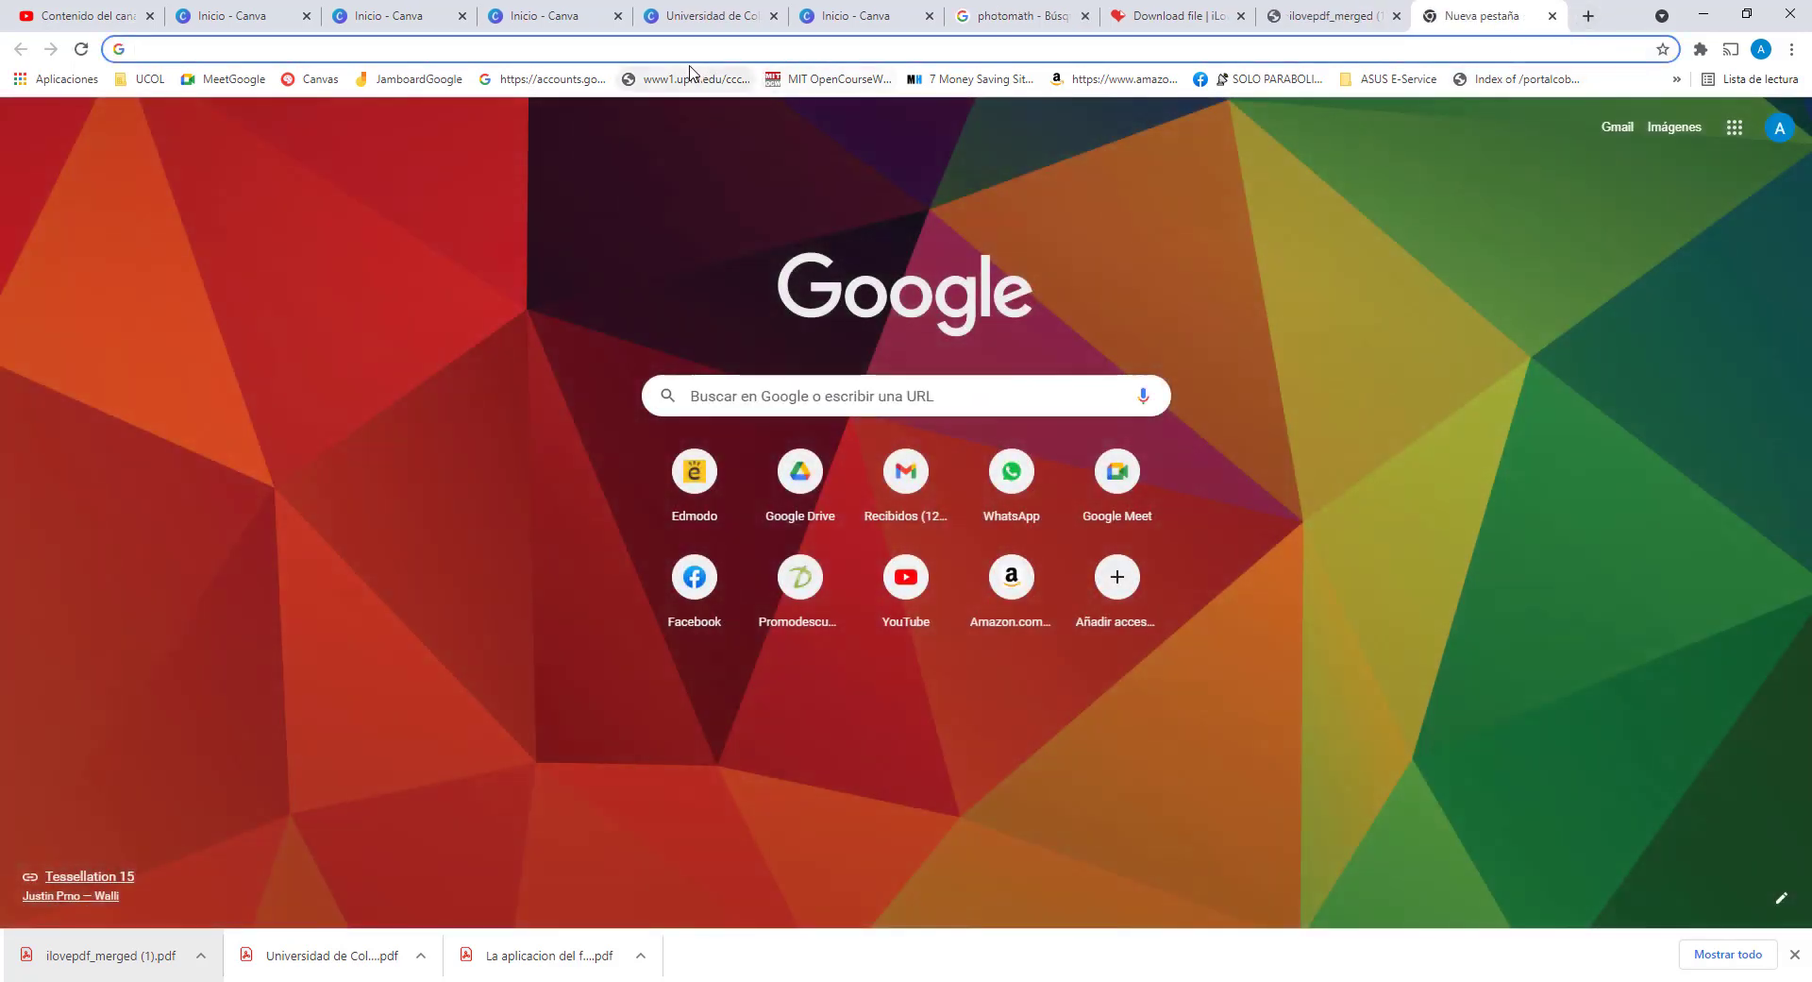
# Go to the Edmodo website from the browser address bar.
pyautogui.click(687, 49)
pyautogui.write('edmodo.com')
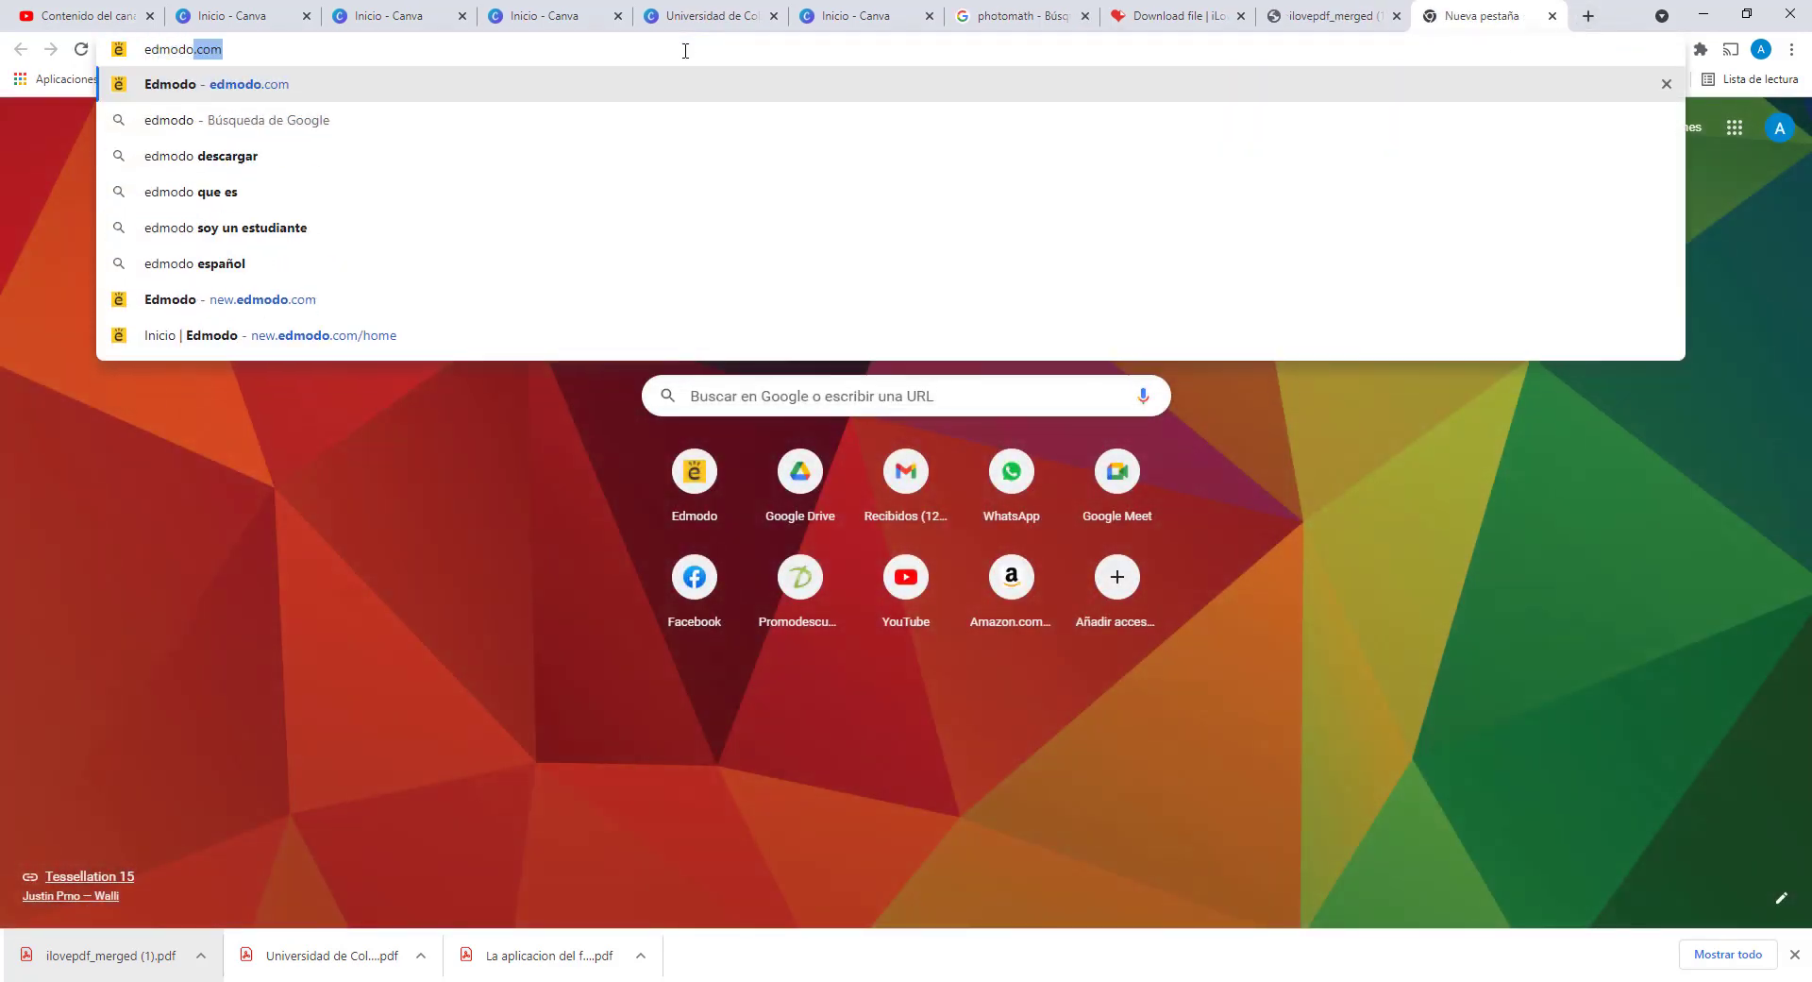
pyautogui.press('Return')
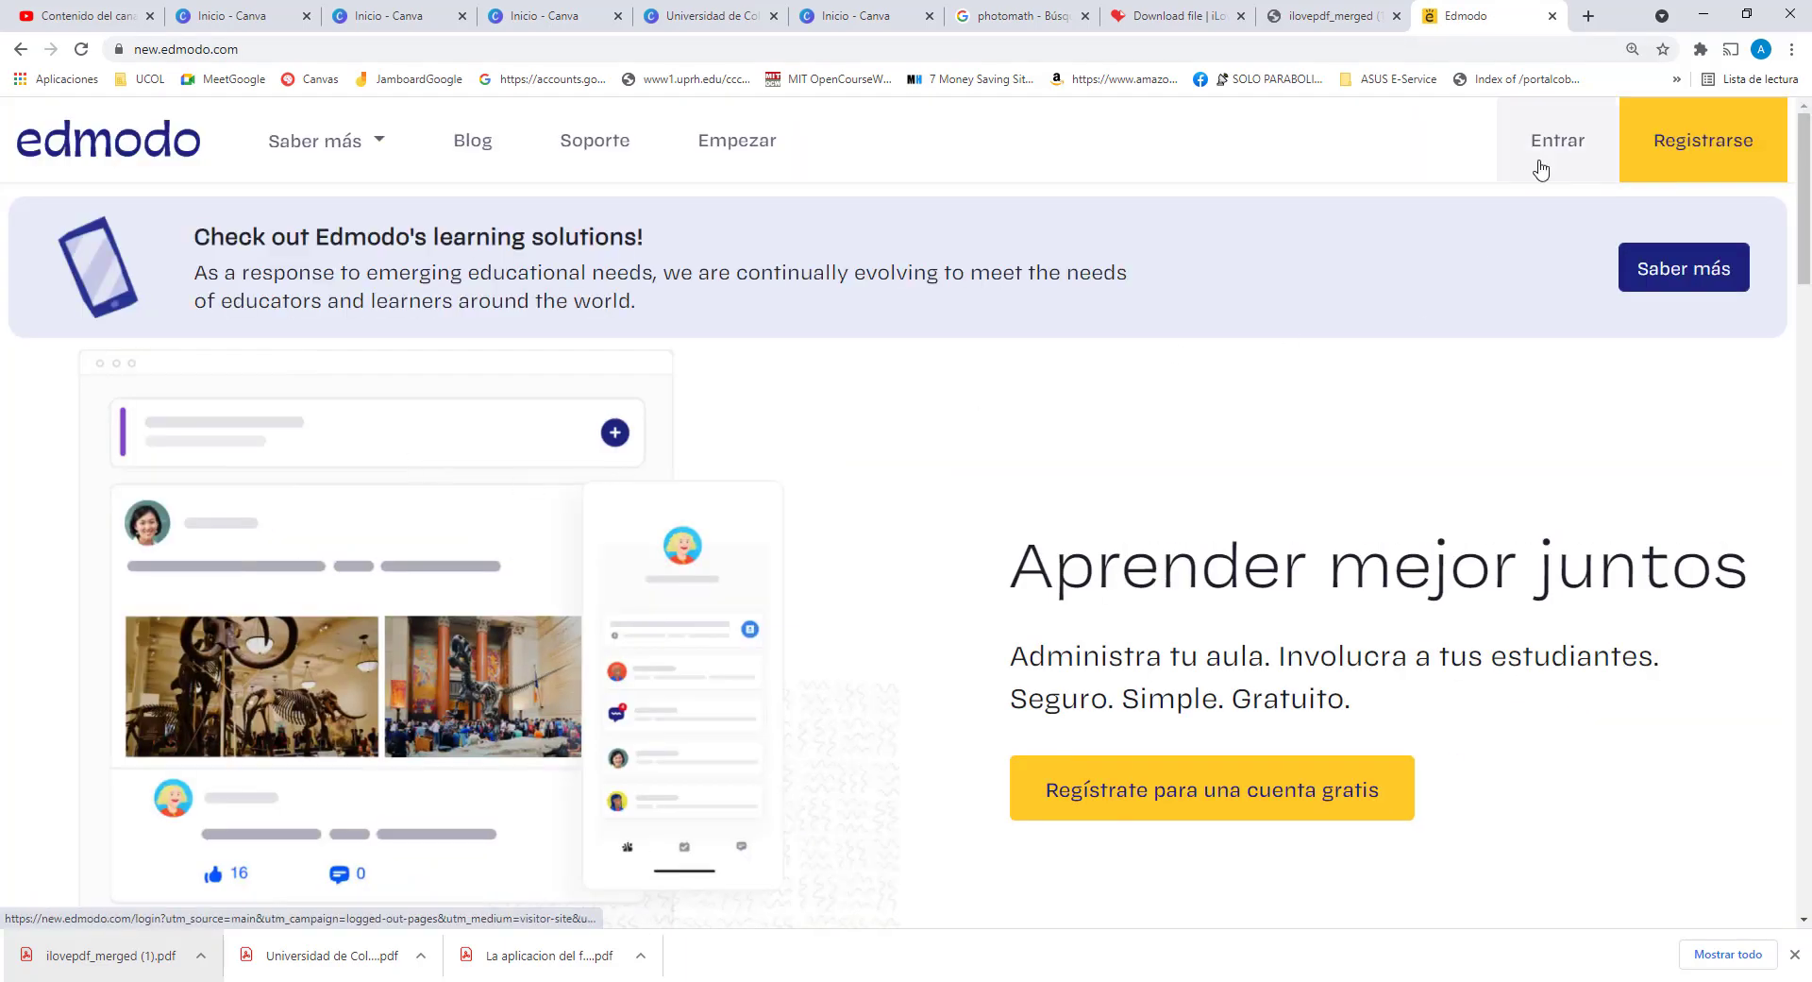
# Log in with the saved teacher credentials and open the 1A TIC I class page.
pyautogui.click(1544, 159)
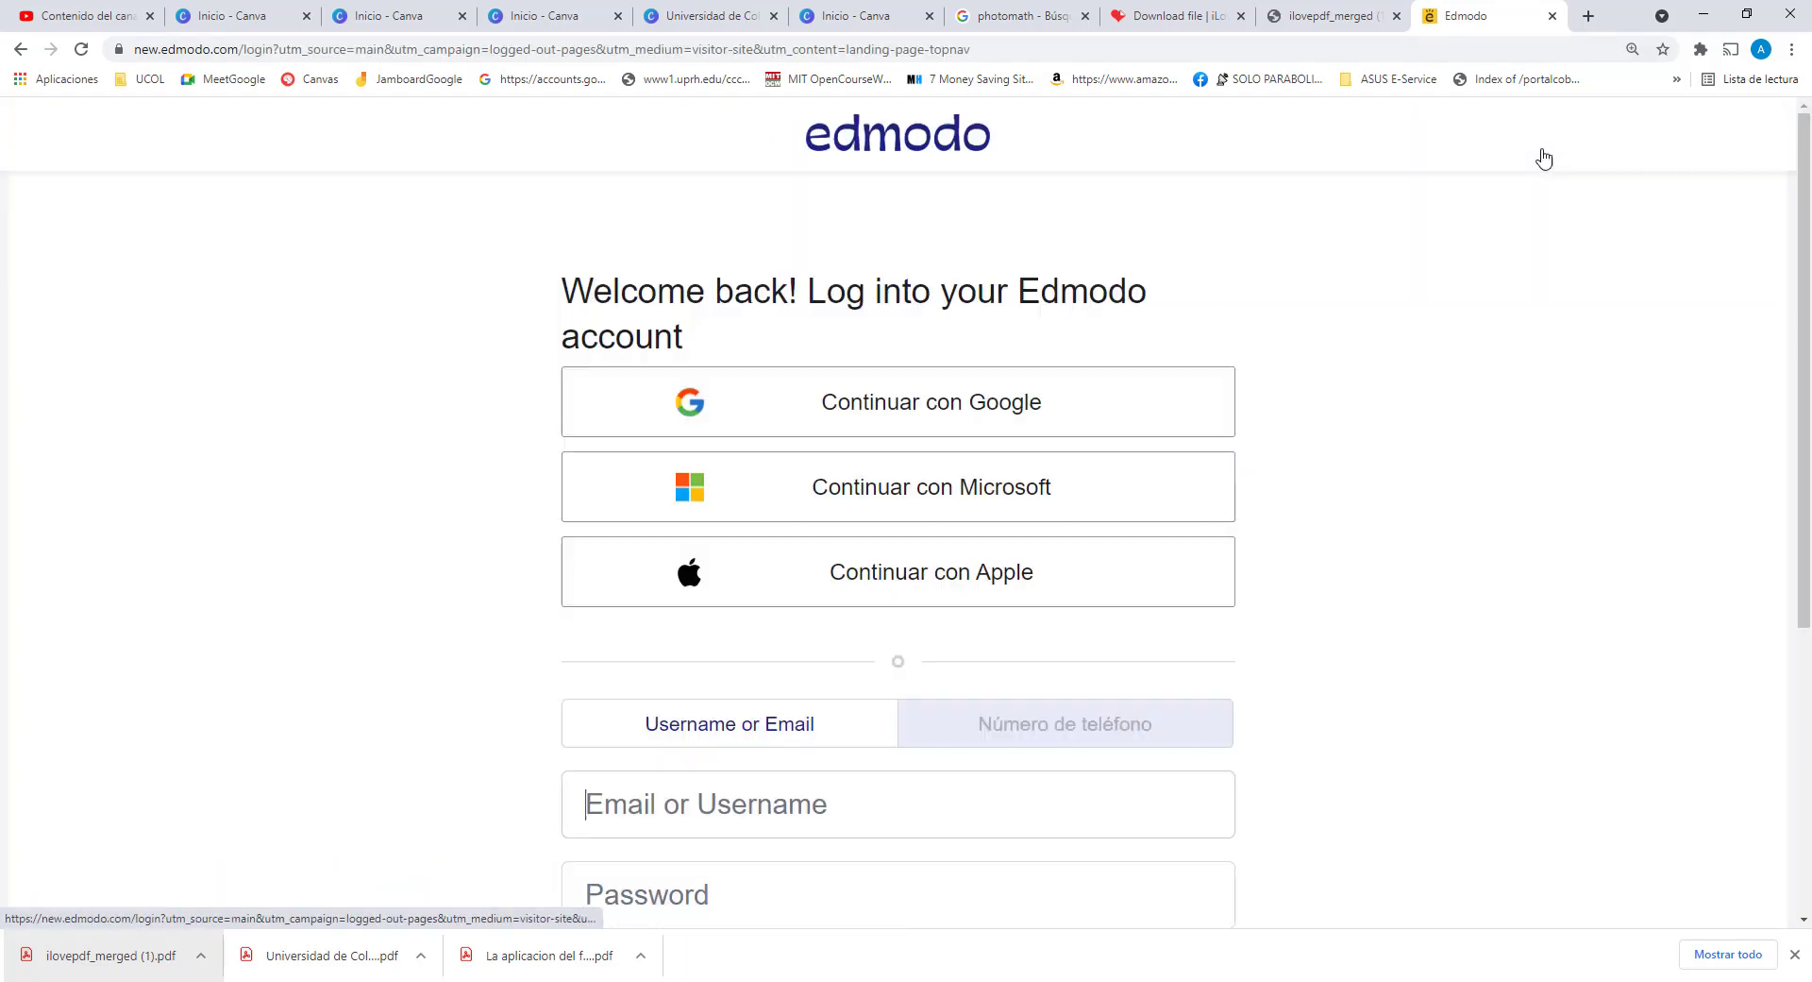
pyautogui.scroll(-5, 942, 795)
pyautogui.click(932, 613)
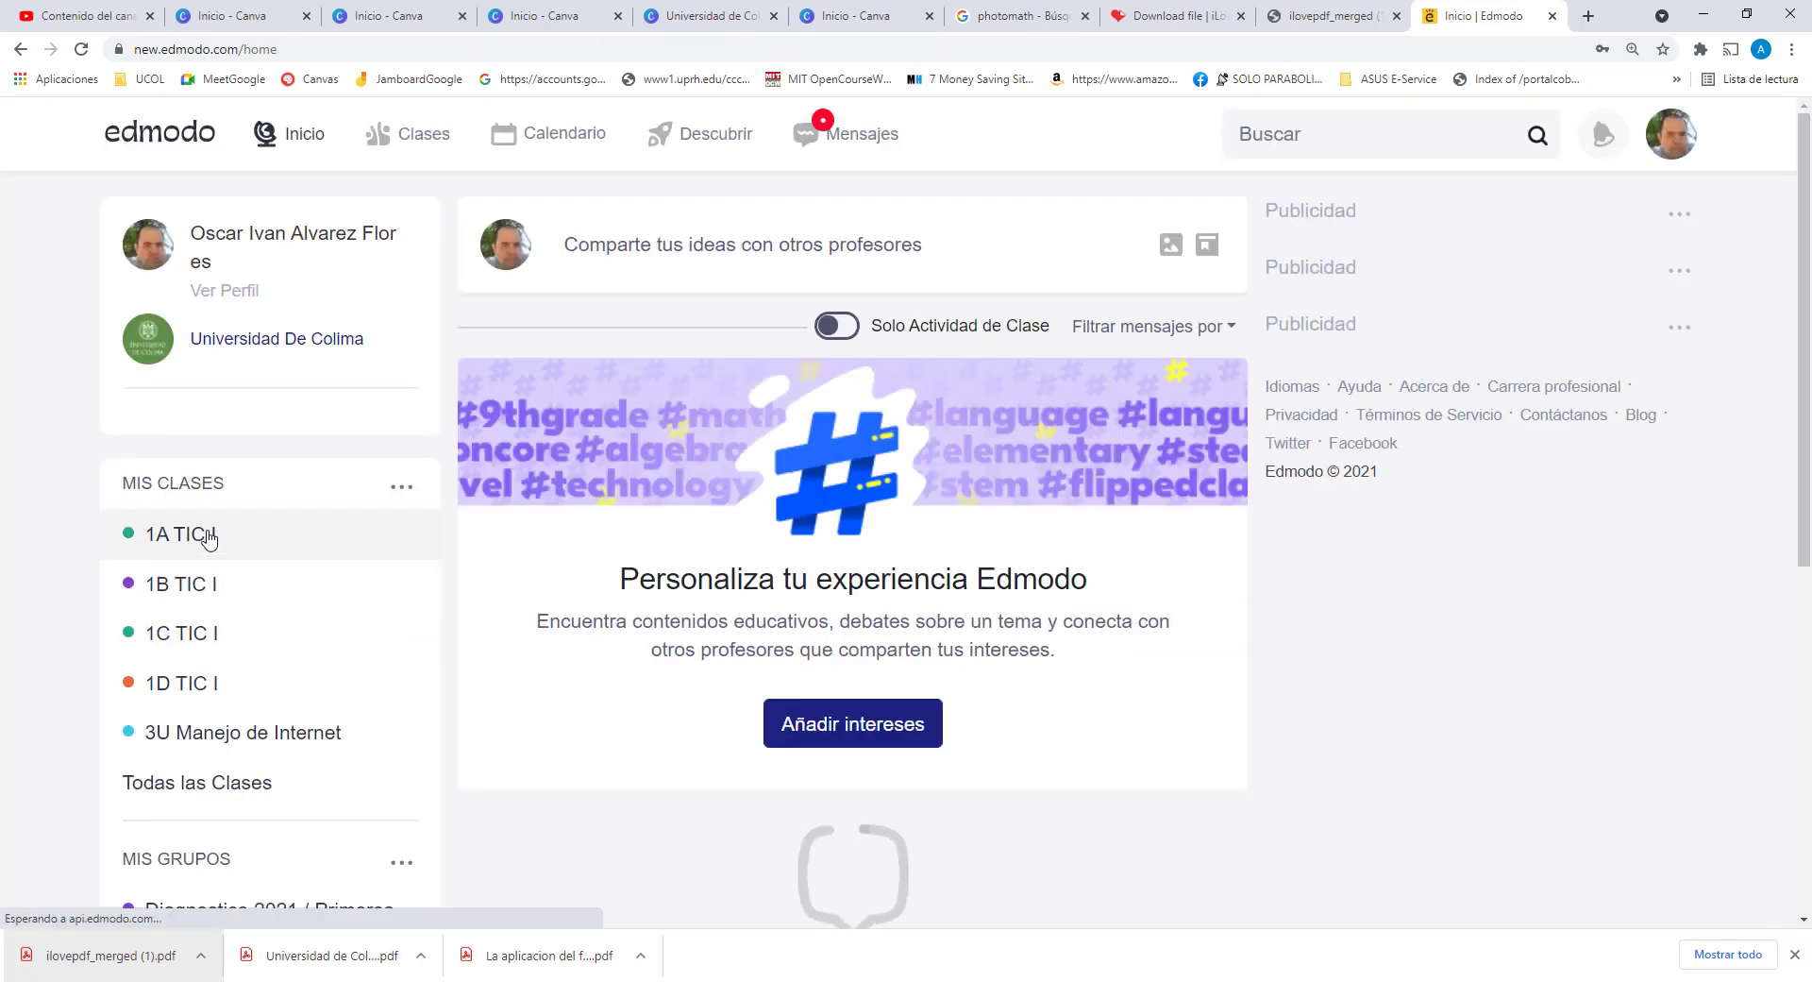
pyautogui.click(209, 534)
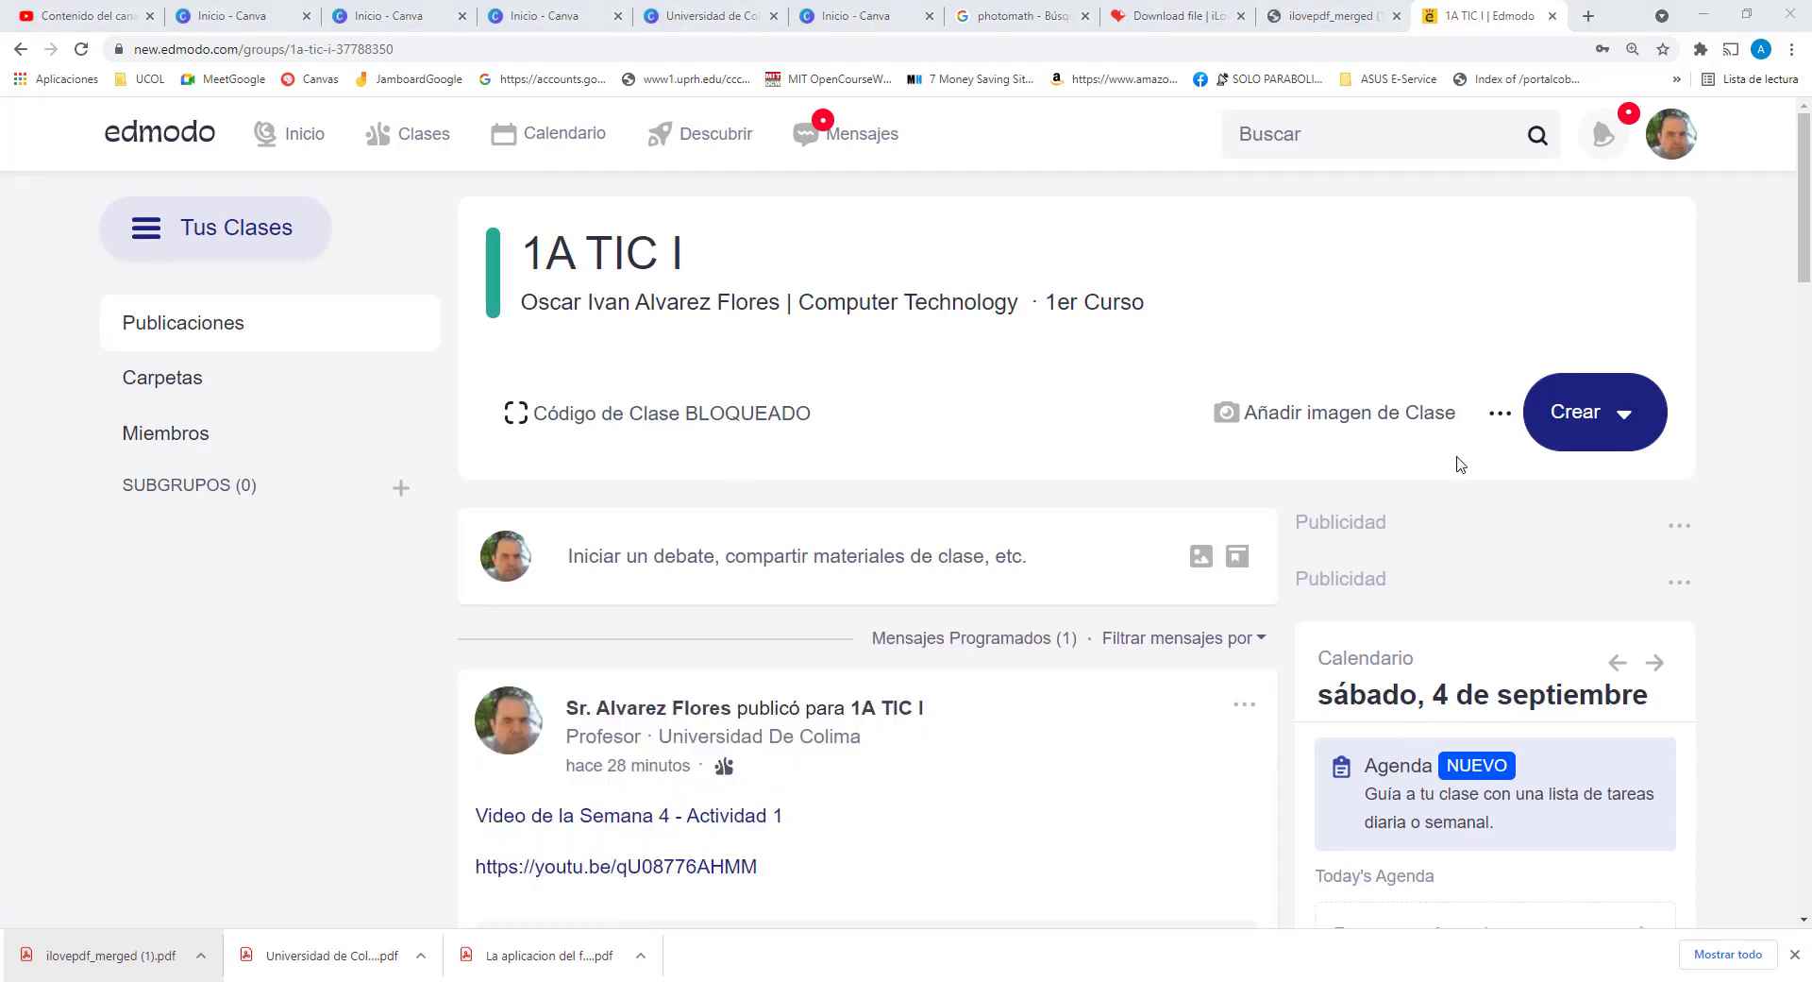
# Start a new assignment for the class titled 'Semana 4 - Actividad 2'.
pyautogui.click(1609, 407)
pyautogui.moveTo(1335, 634)
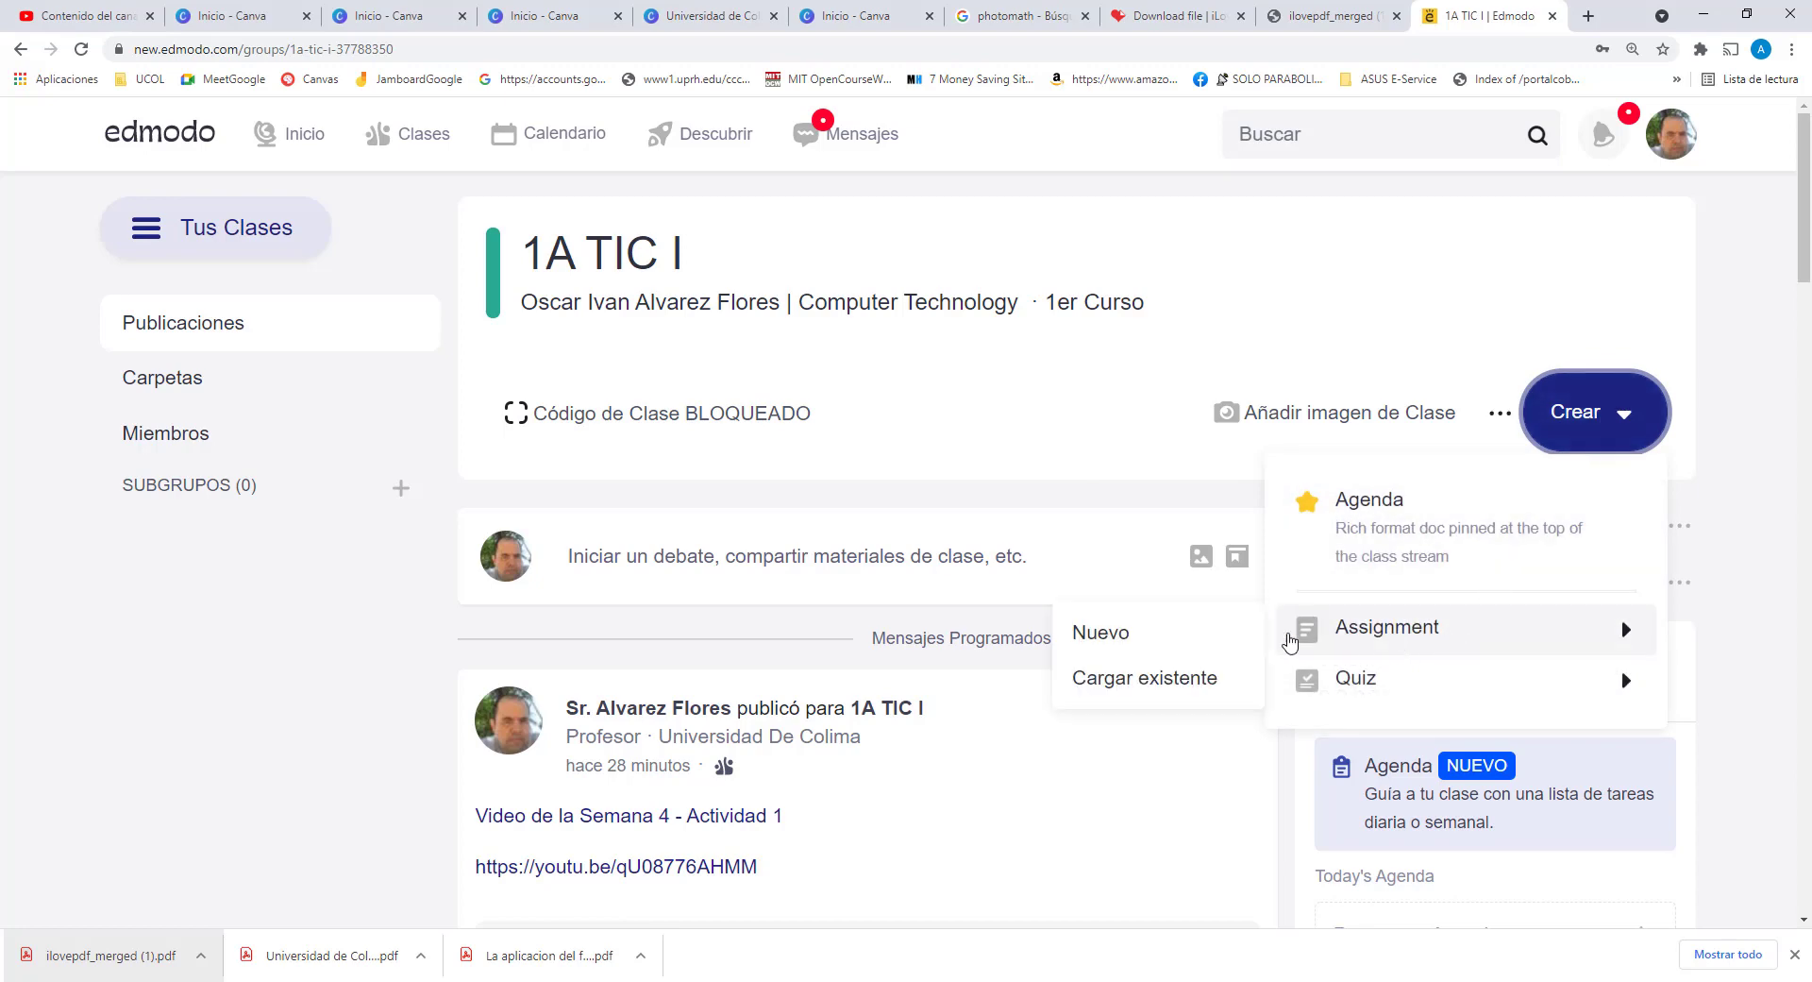
pyautogui.click(1153, 635)
pyautogui.click(490, 486)
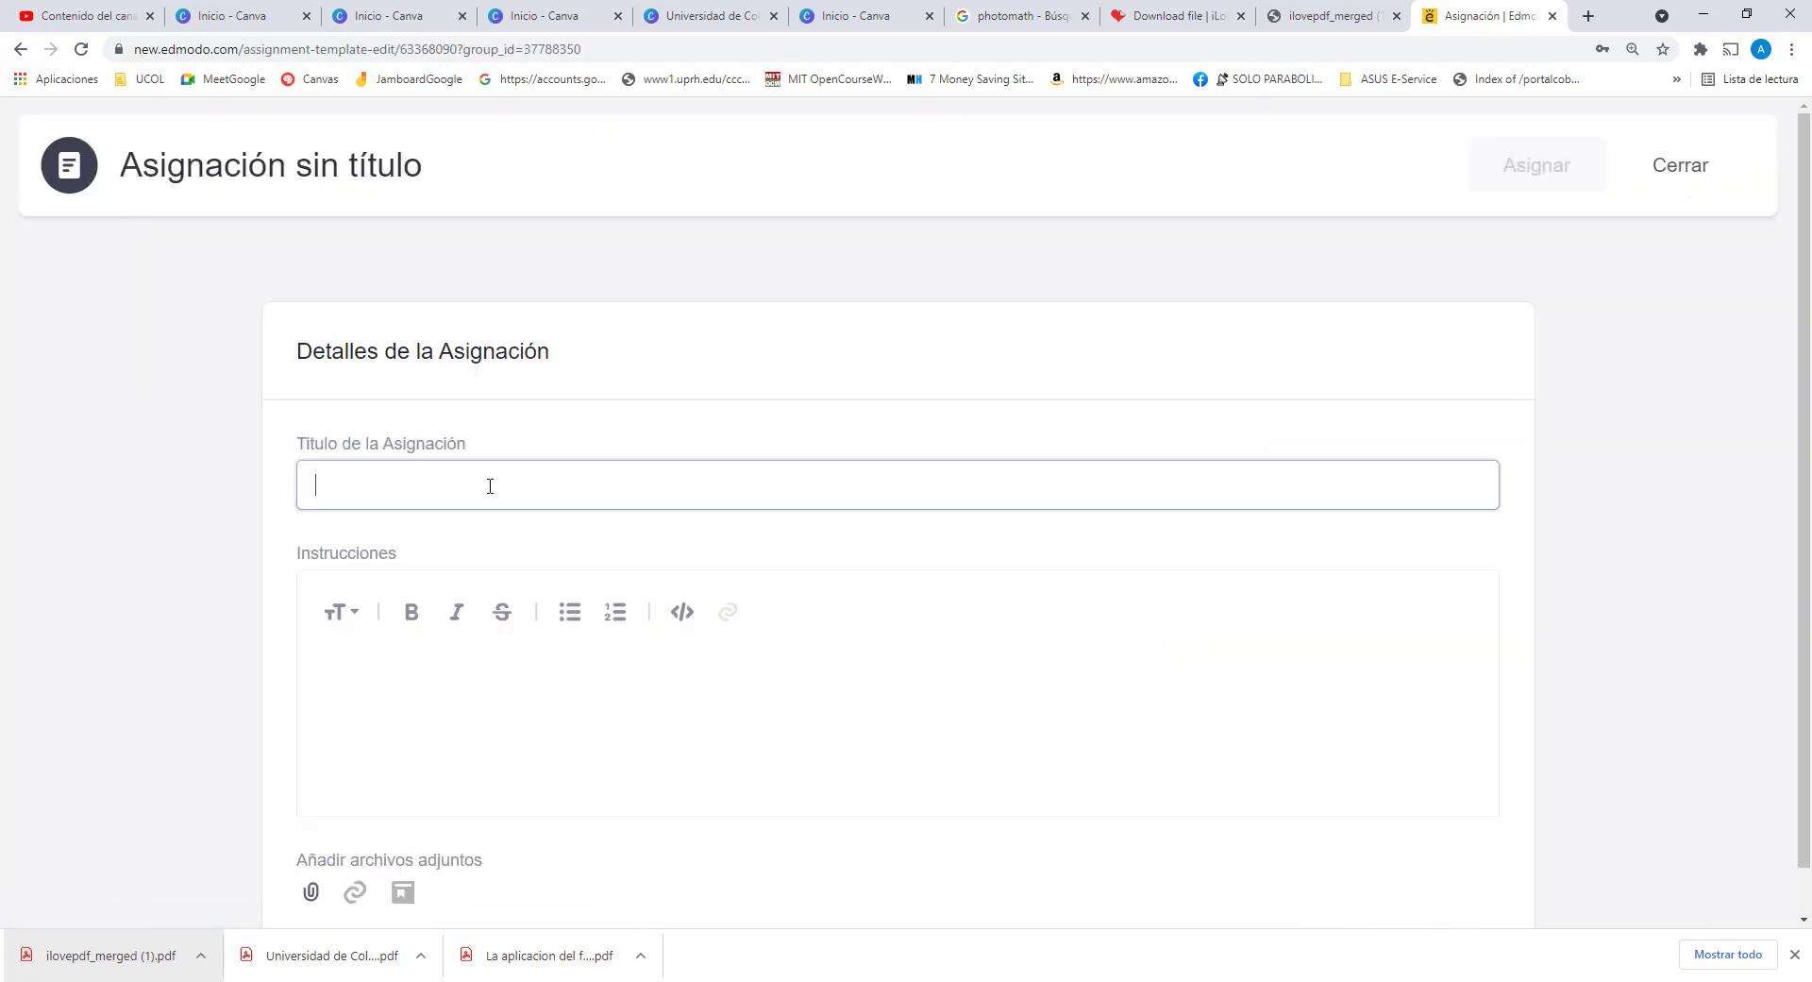
pyautogui.write('Activida')
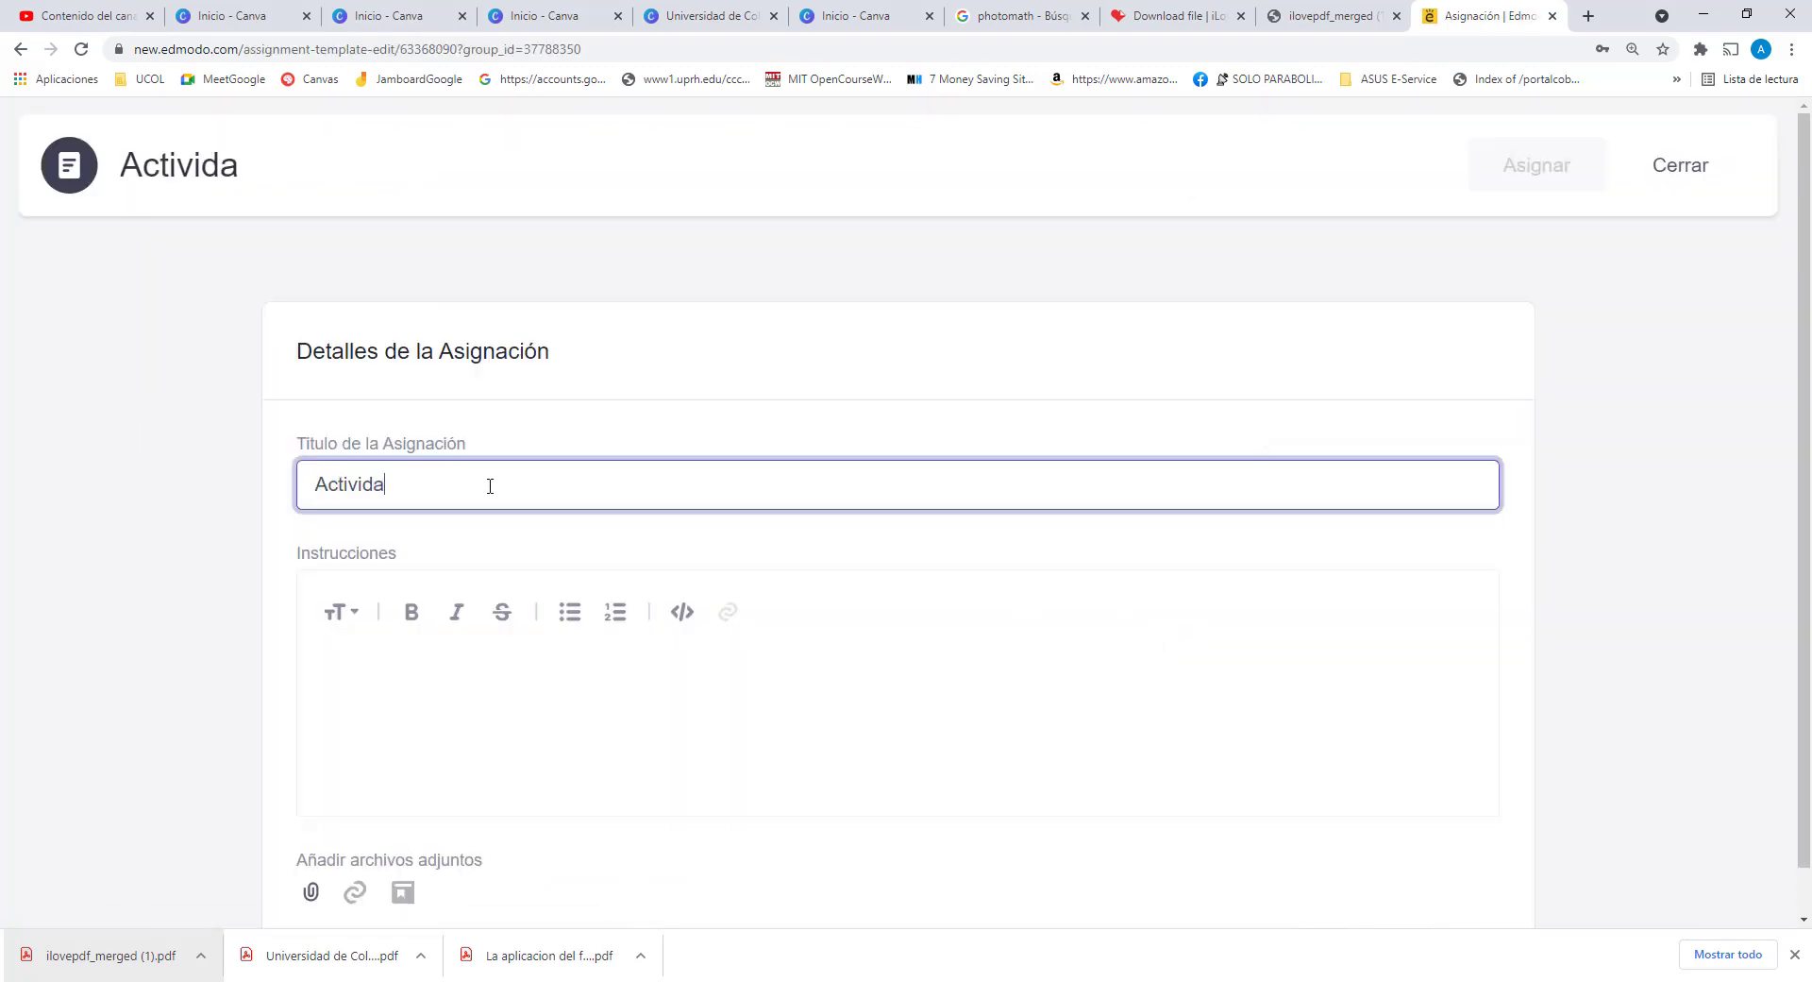
pyautogui.write('d 2 ')
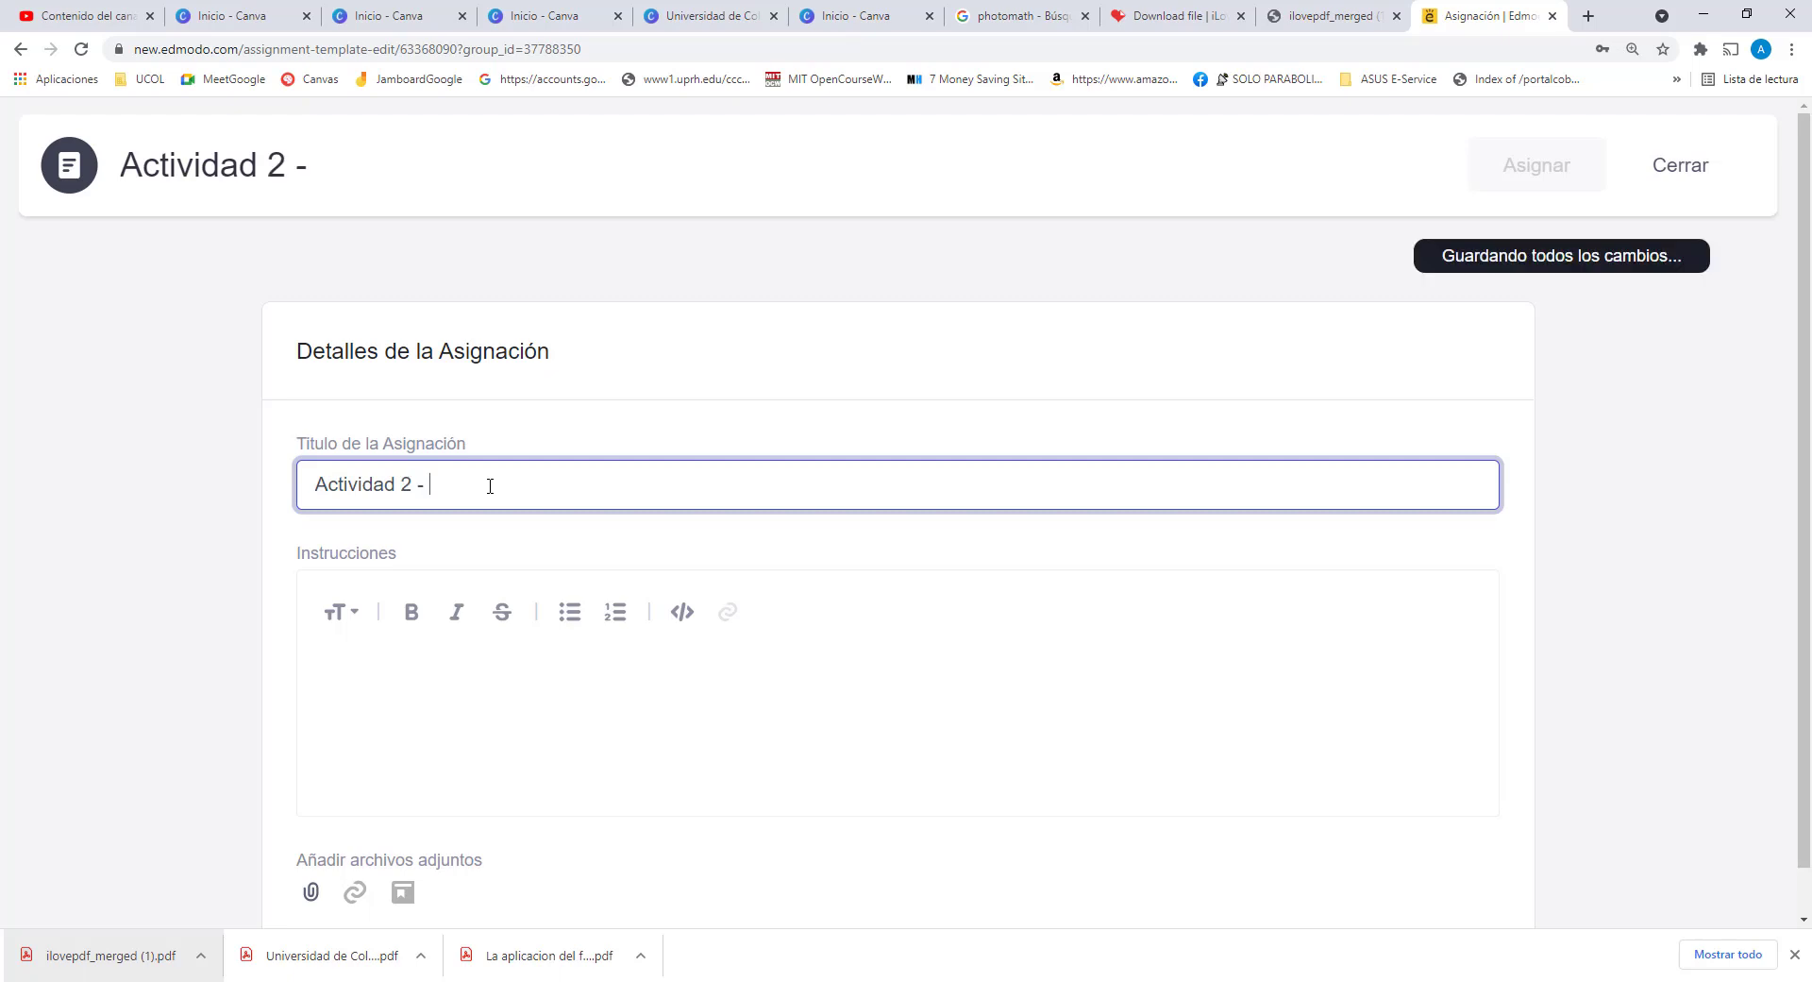
pyautogui.write('-')
pyautogui.press('BackSpace')
pyautogui.press('BackSpace')
pyautogui.press('BackSpace')
pyautogui.press('BackSpace')
pyautogui.press('BackSpace')
pyautogui.press('BackSpace')
pyautogui.press('BackSpace')
pyautogui.press('BackSpace')
pyautogui.press('BackSpace')
pyautogui.press('BackSpace')
pyautogui.press('BackSpace')
pyautogui.press('BackSpace')
pyautogui.press('BackSpace')
pyautogui.write('Semana ')
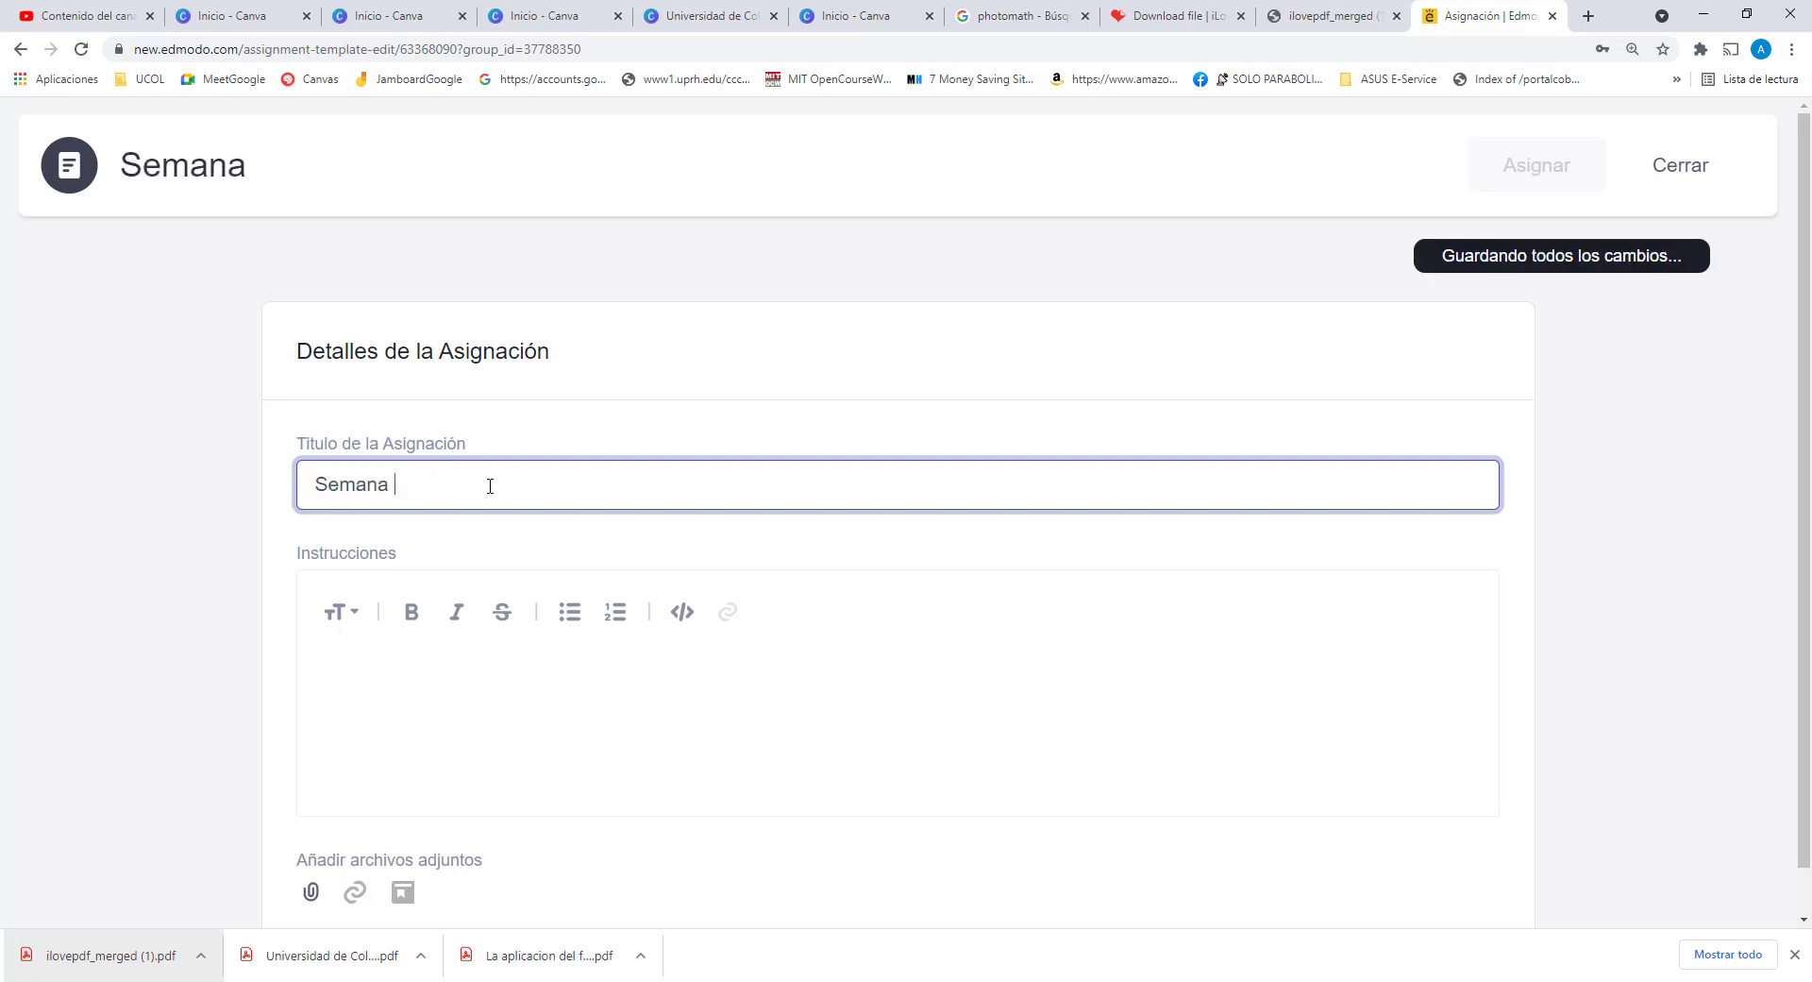
pyautogui.write('4 - Actividad 2')
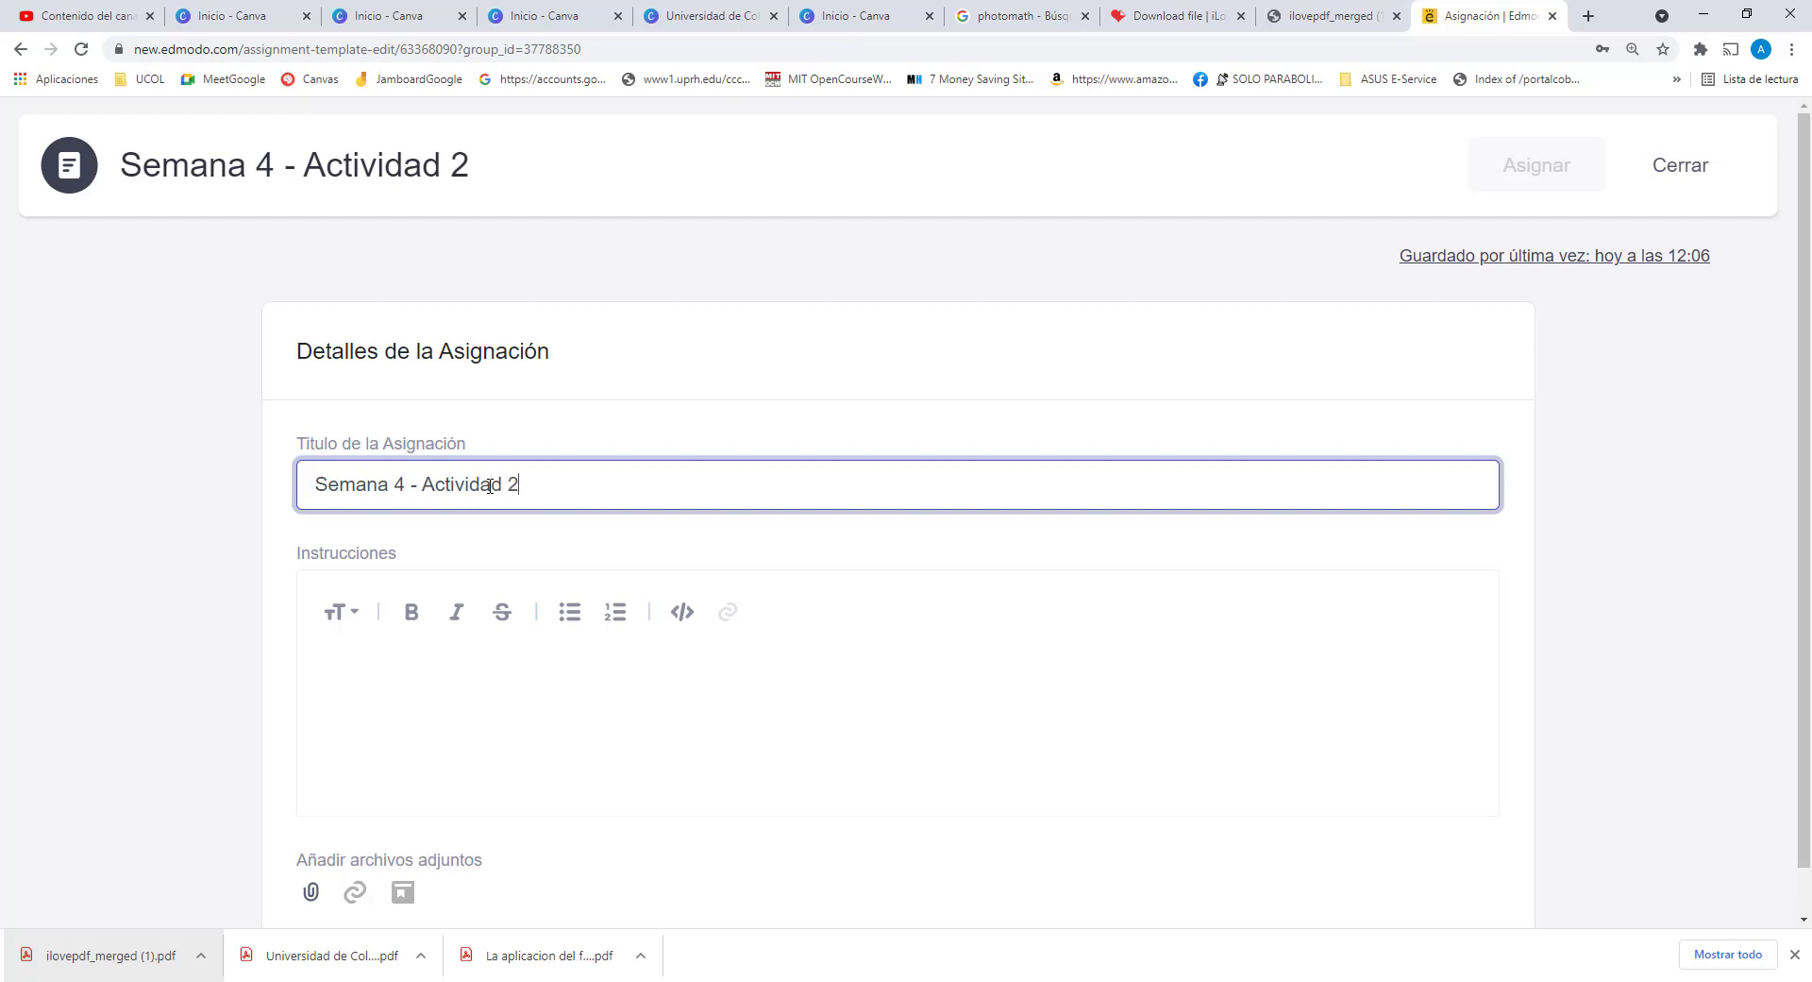
# Write instructions asking students to upload what the week 4 video (actividad 2) requests.
pyautogui.click(458, 655)
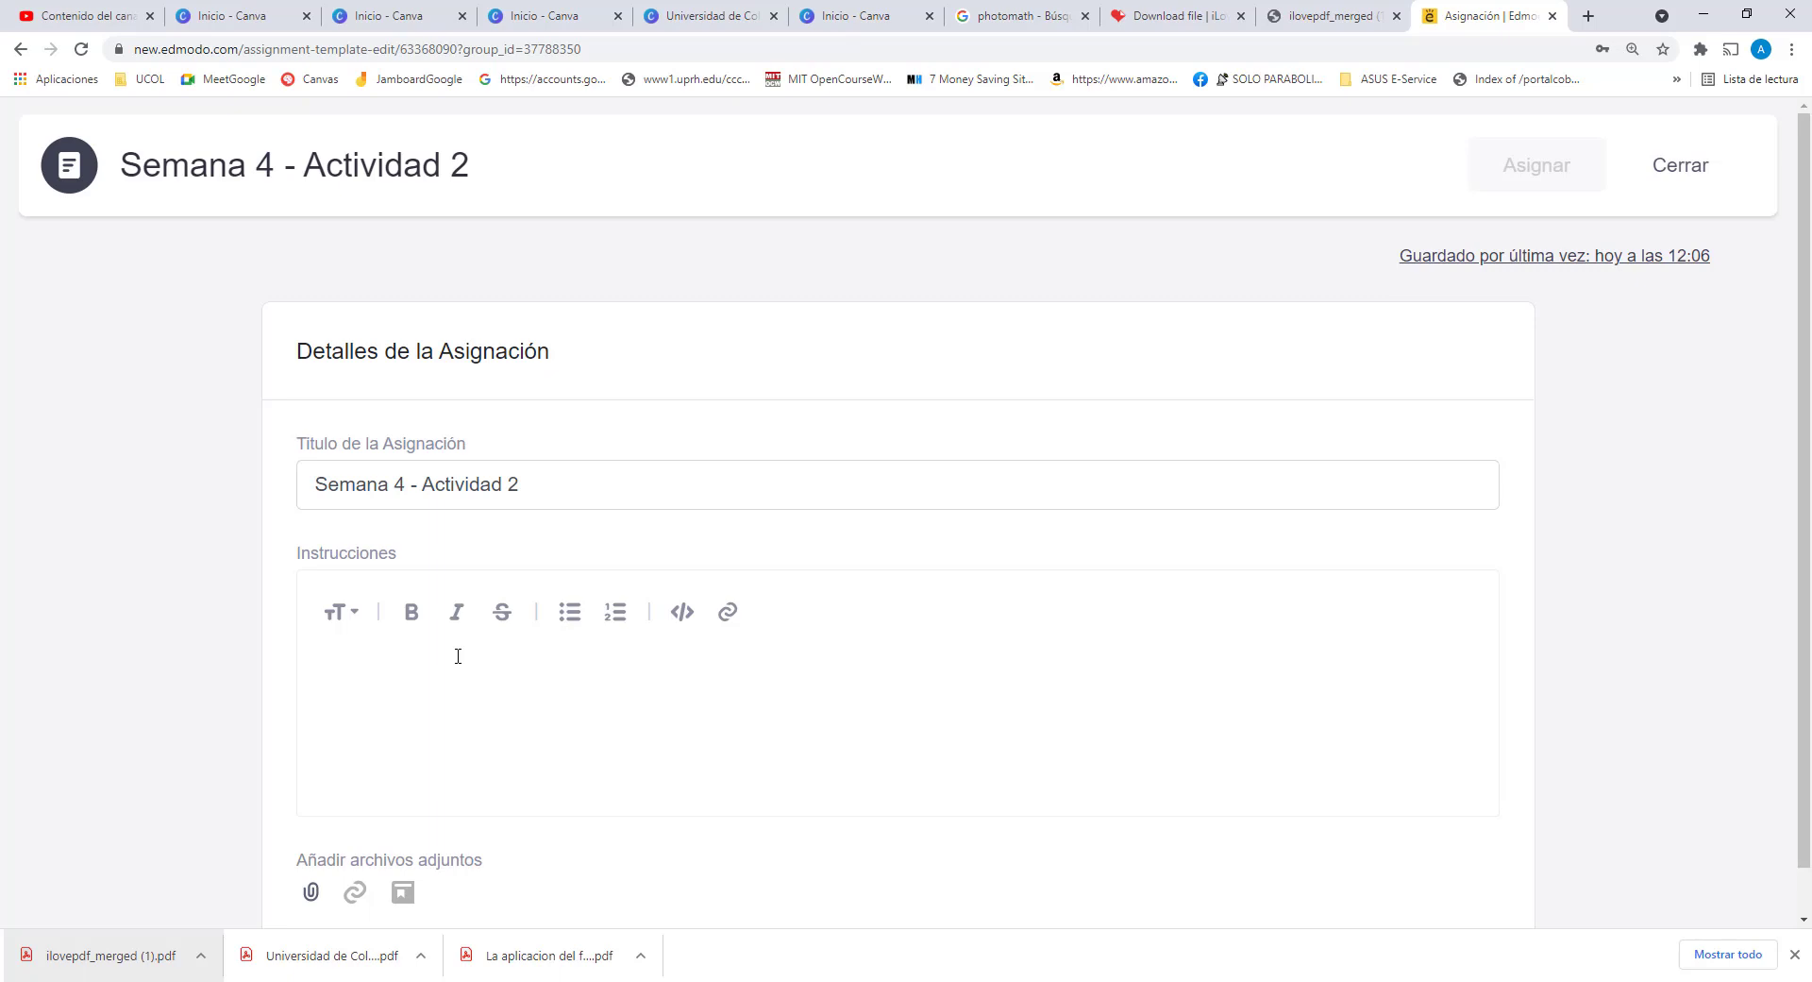
pyautogui.write('Sube lo que')
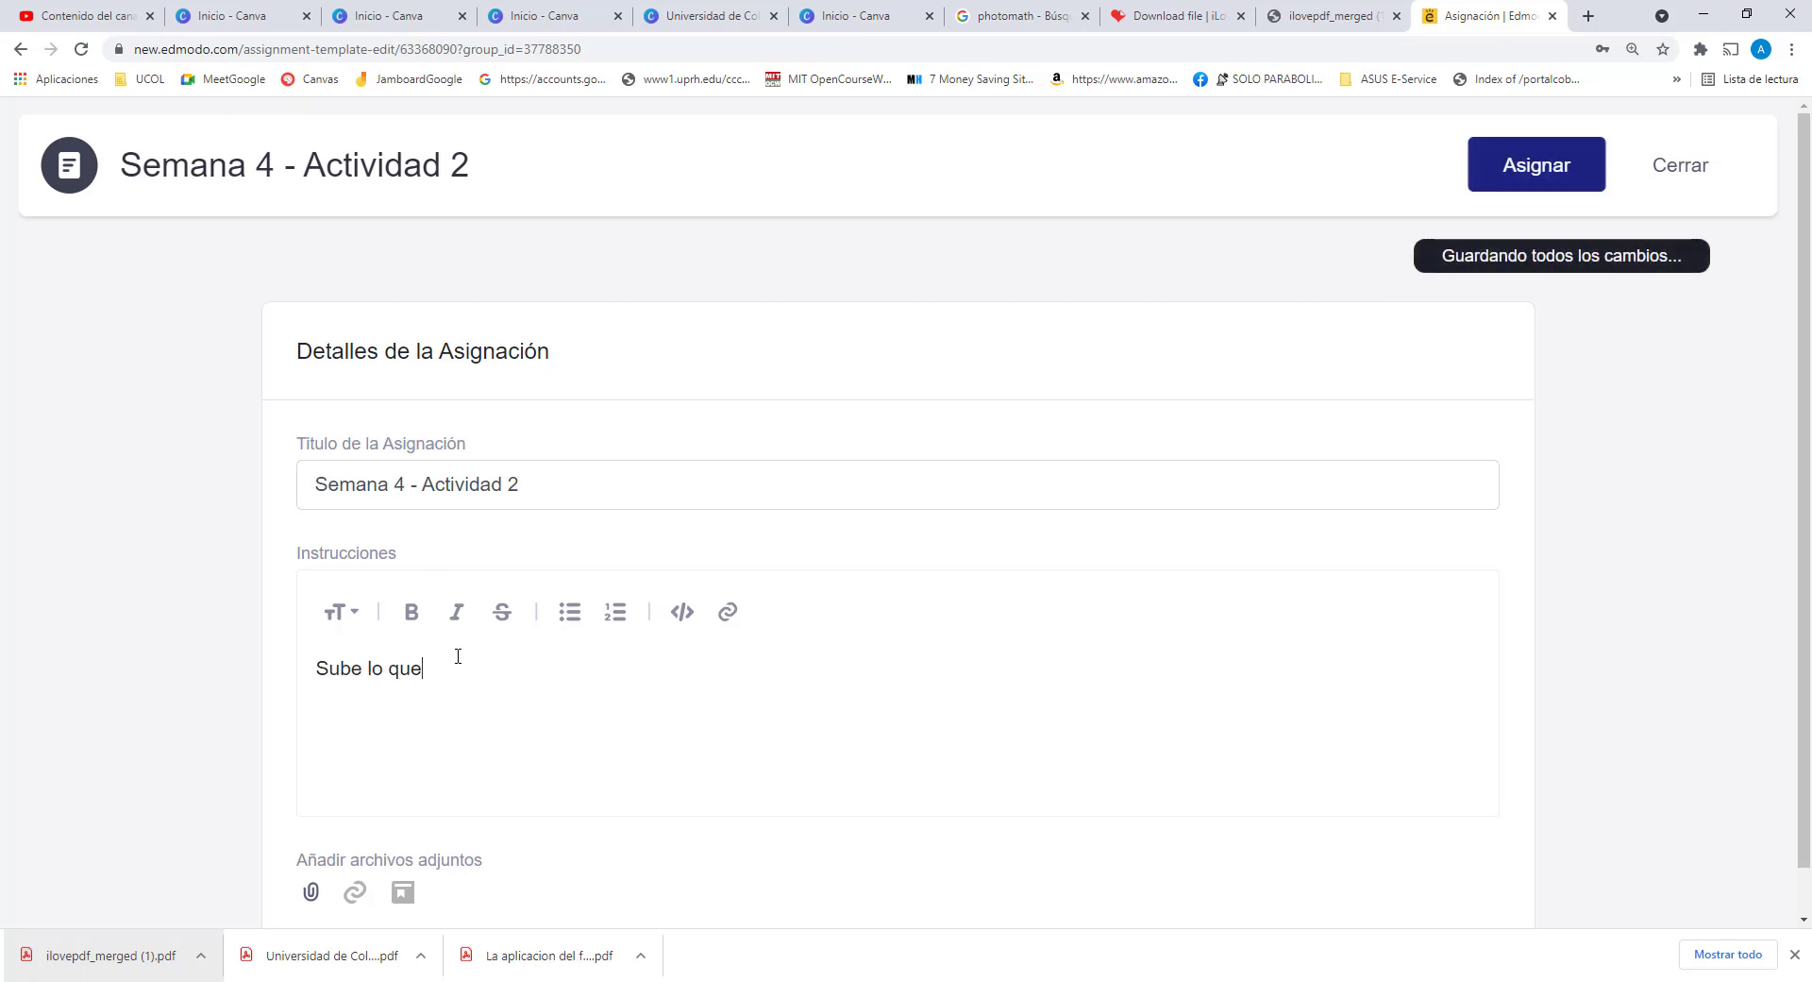
pyautogui.write(' se te pide en el v')
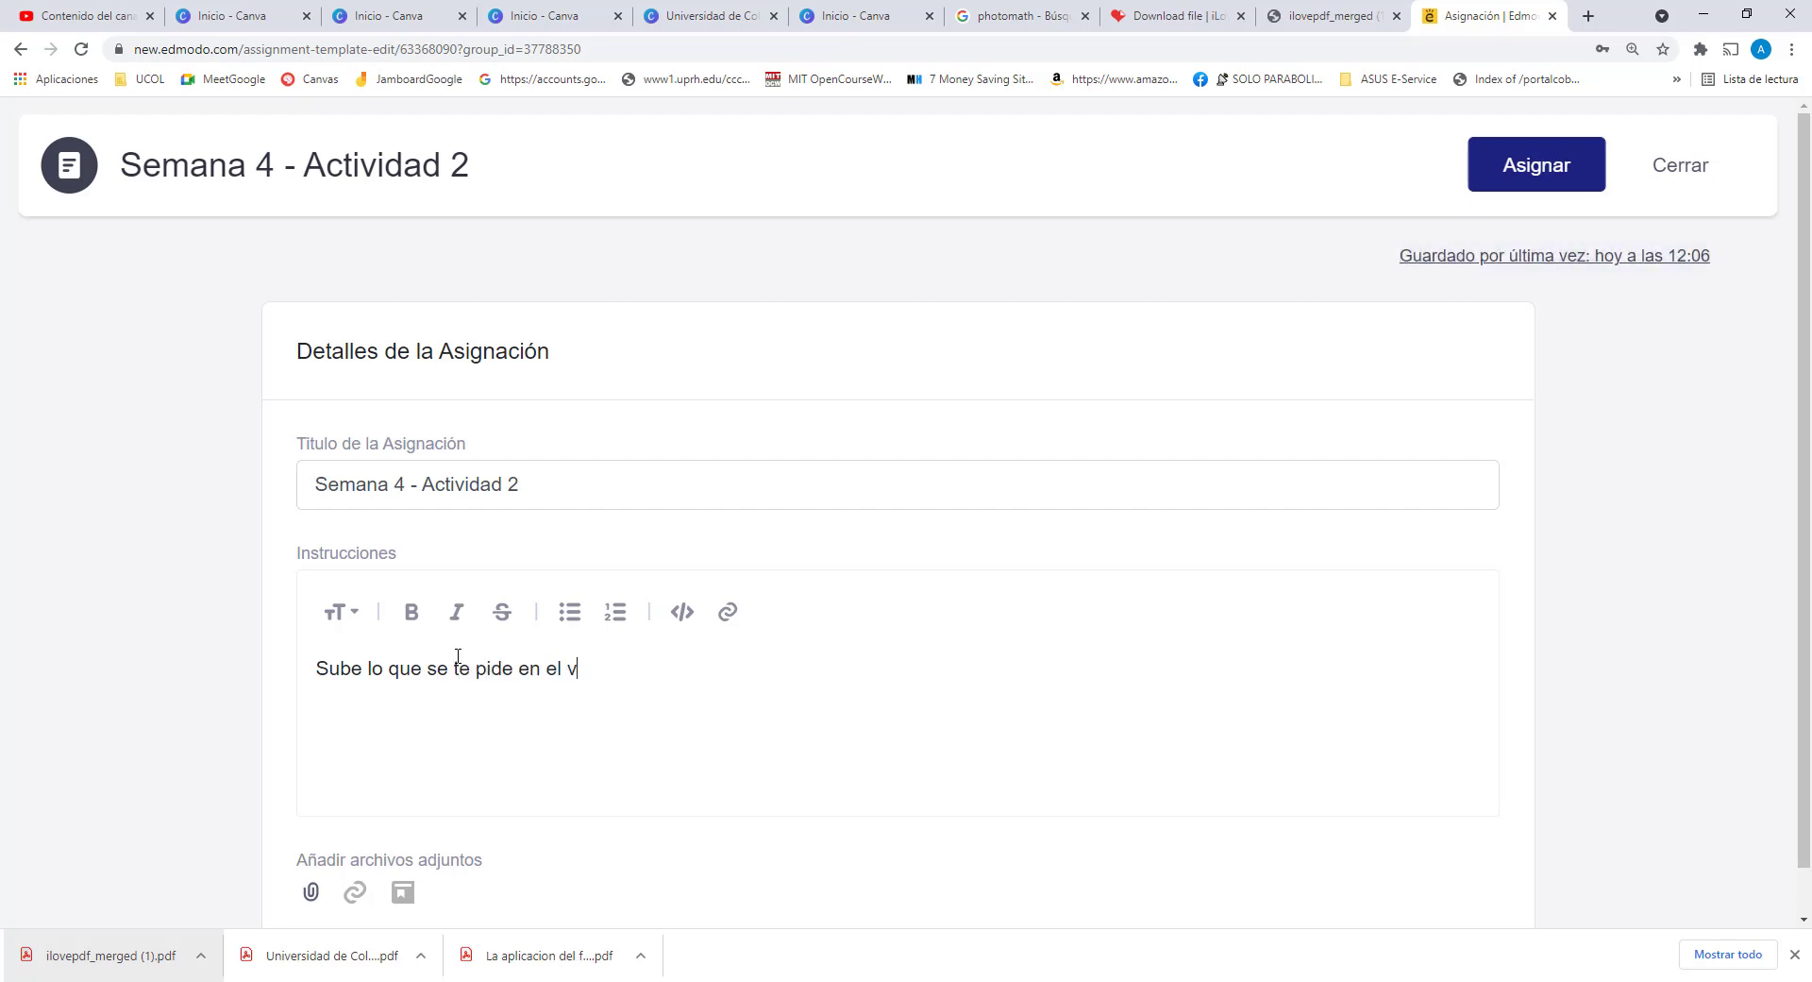
pyautogui.press('BackSpace')
pyautogui.press('BackSpace')
pyautogui.press('BackSpace')
pyautogui.press('BackSpace')
pyautogui.press('BackSpace')
pyautogui.write('í')
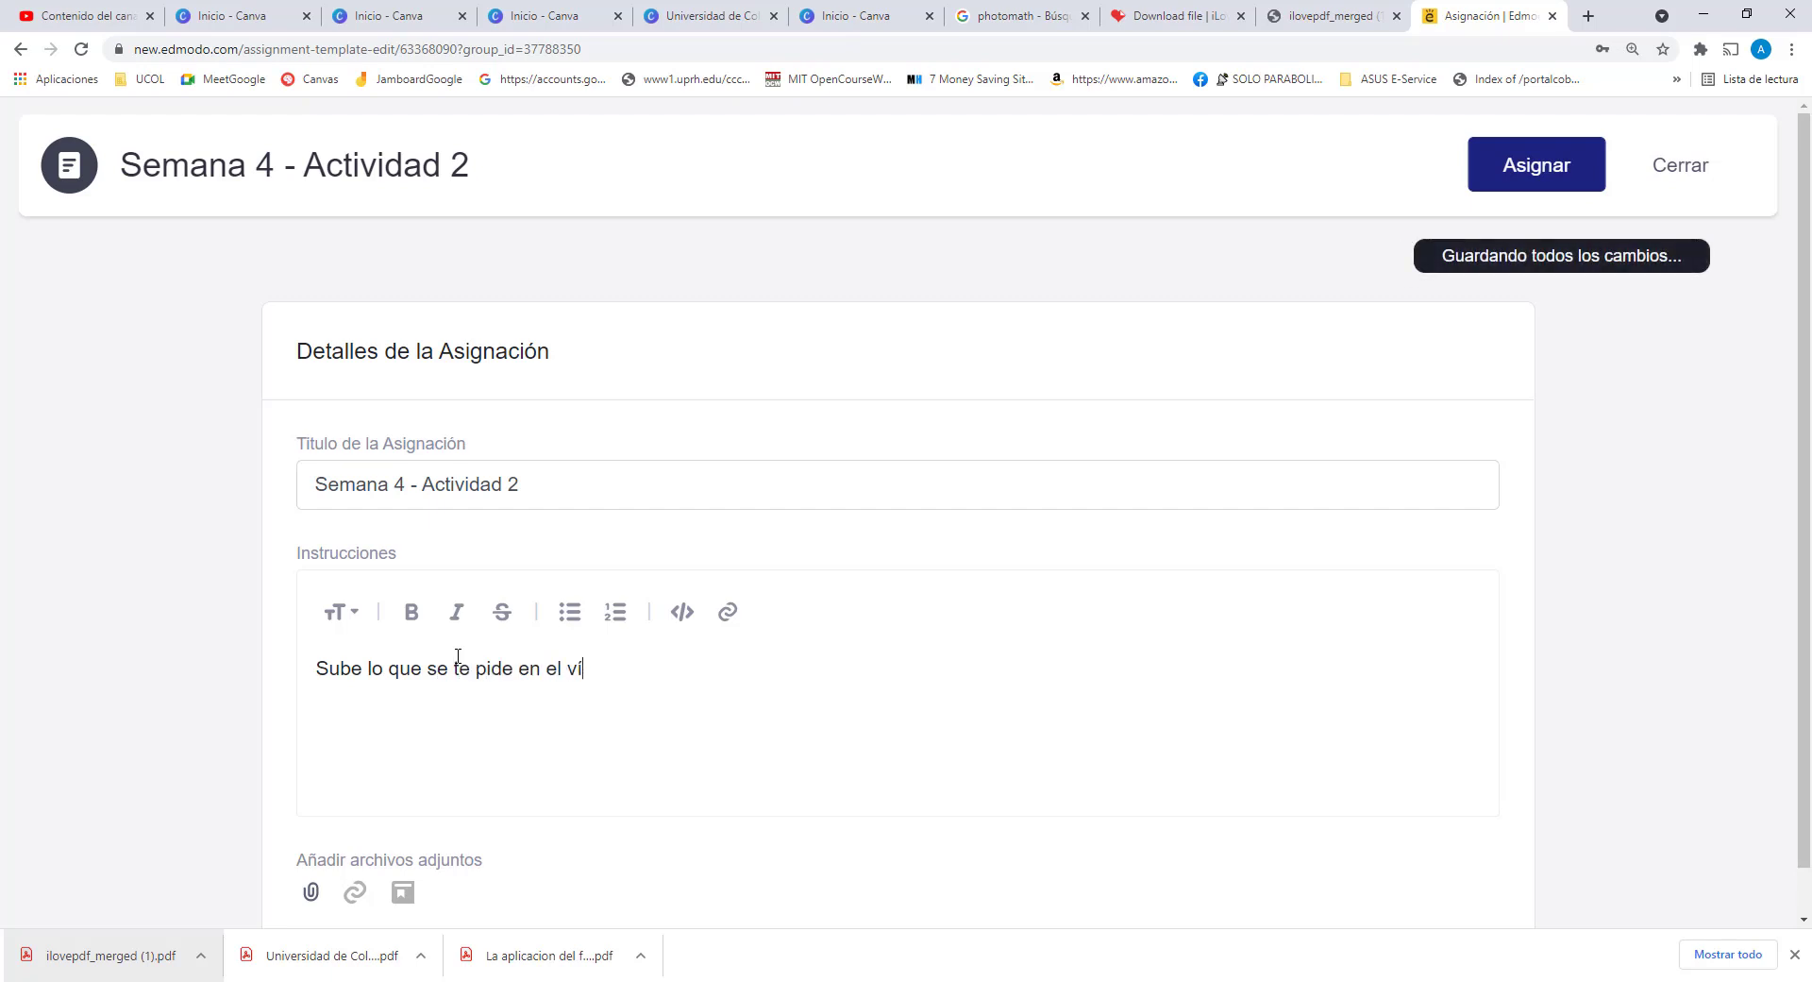
pyautogui.write('deo de la semana 4')
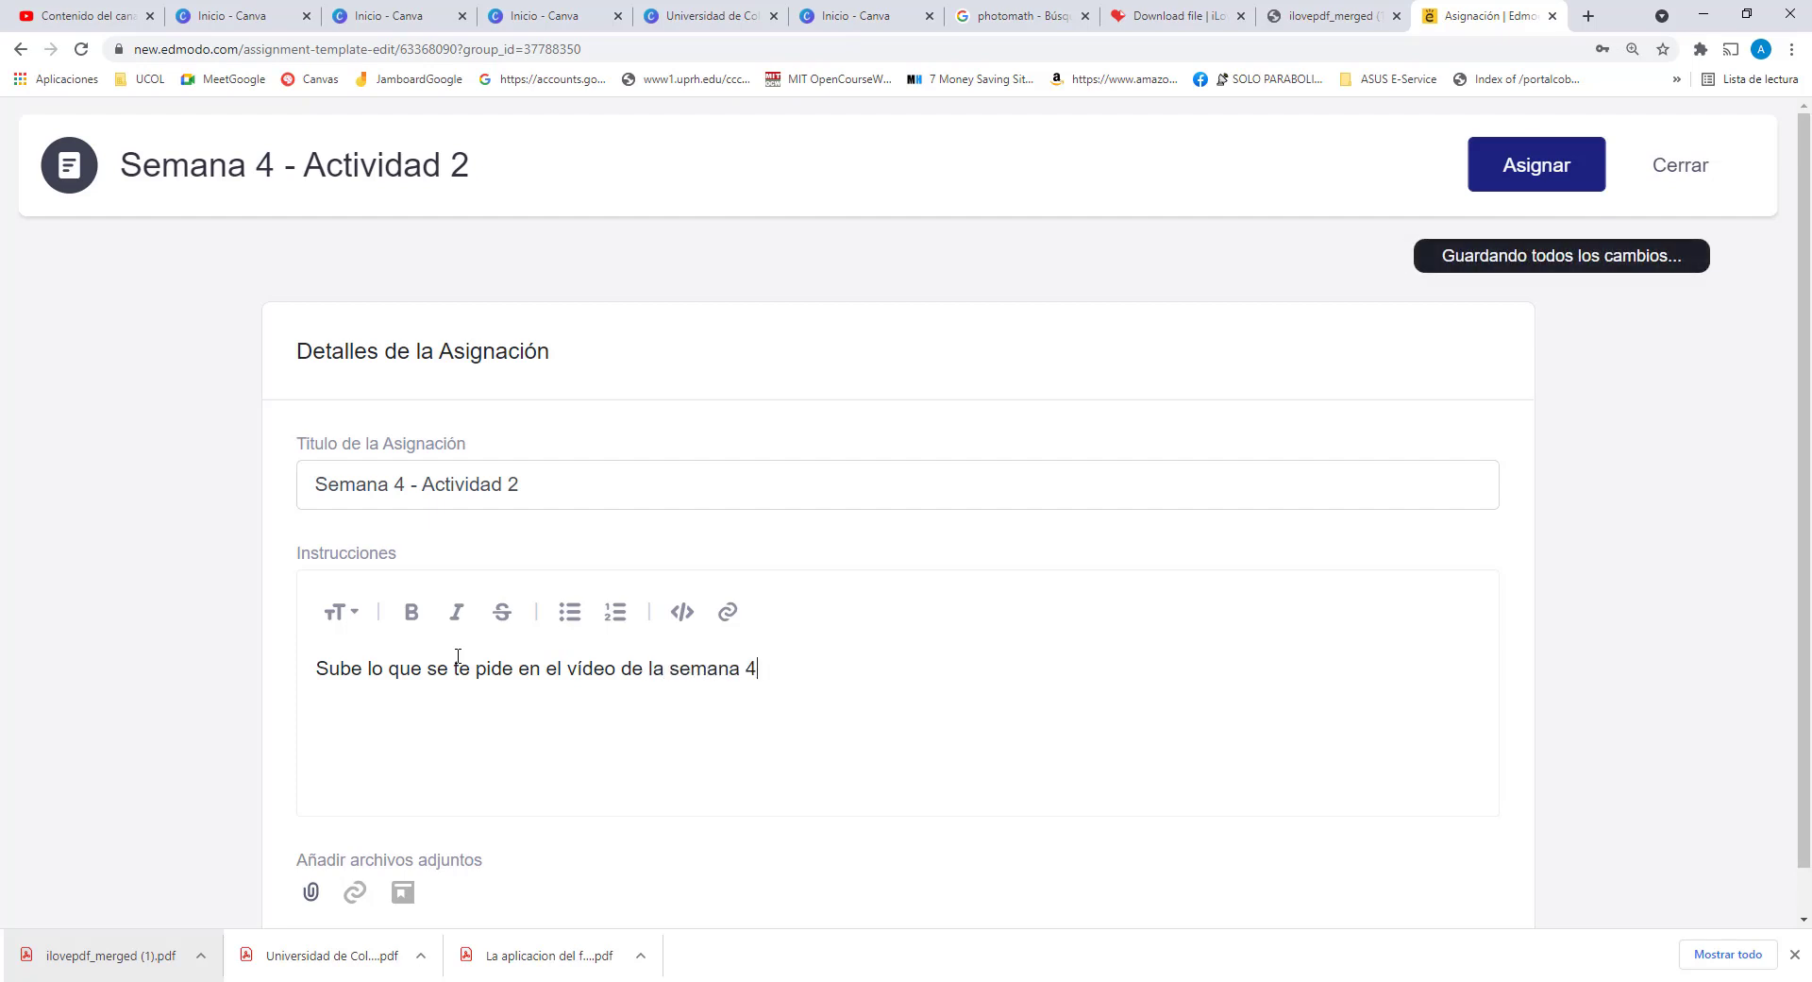
pyautogui.write(' - actividad 2.')
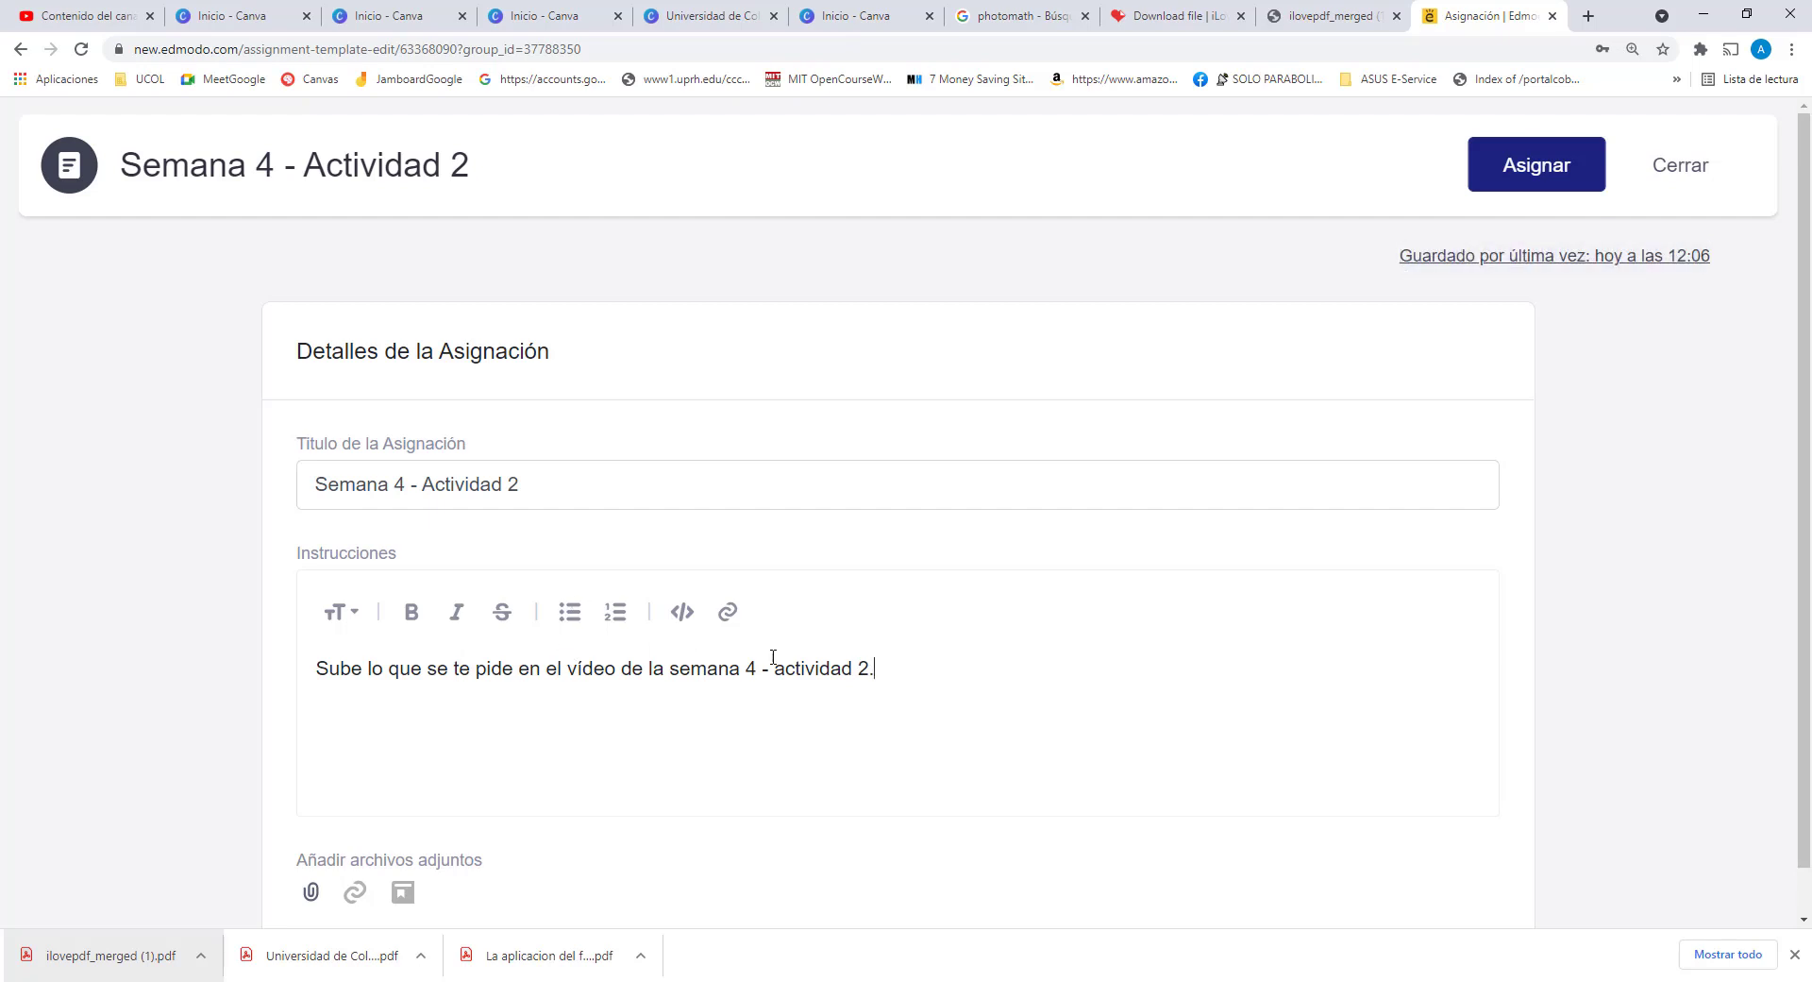
pyautogui.click(1537, 168)
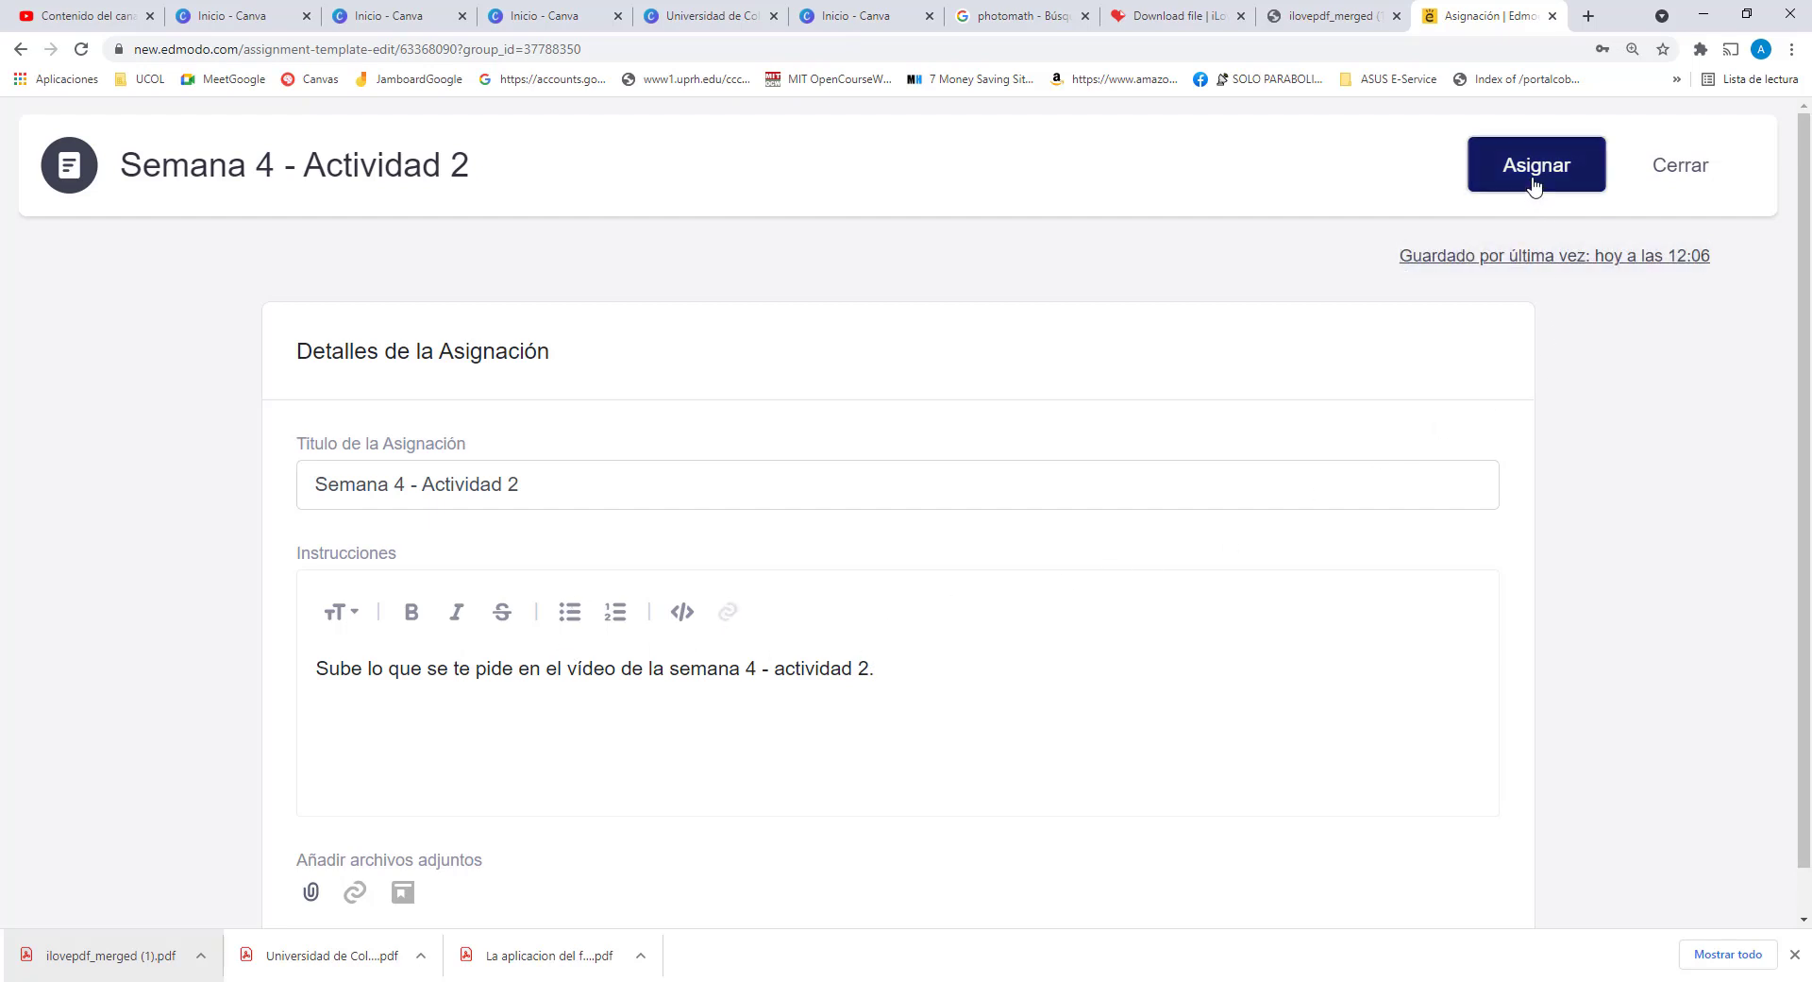
# Add the 1B, 1C and 1D TIC I classes alongside 1A as assignment recipients.
pyautogui.click(778, 370)
pyautogui.write('1')
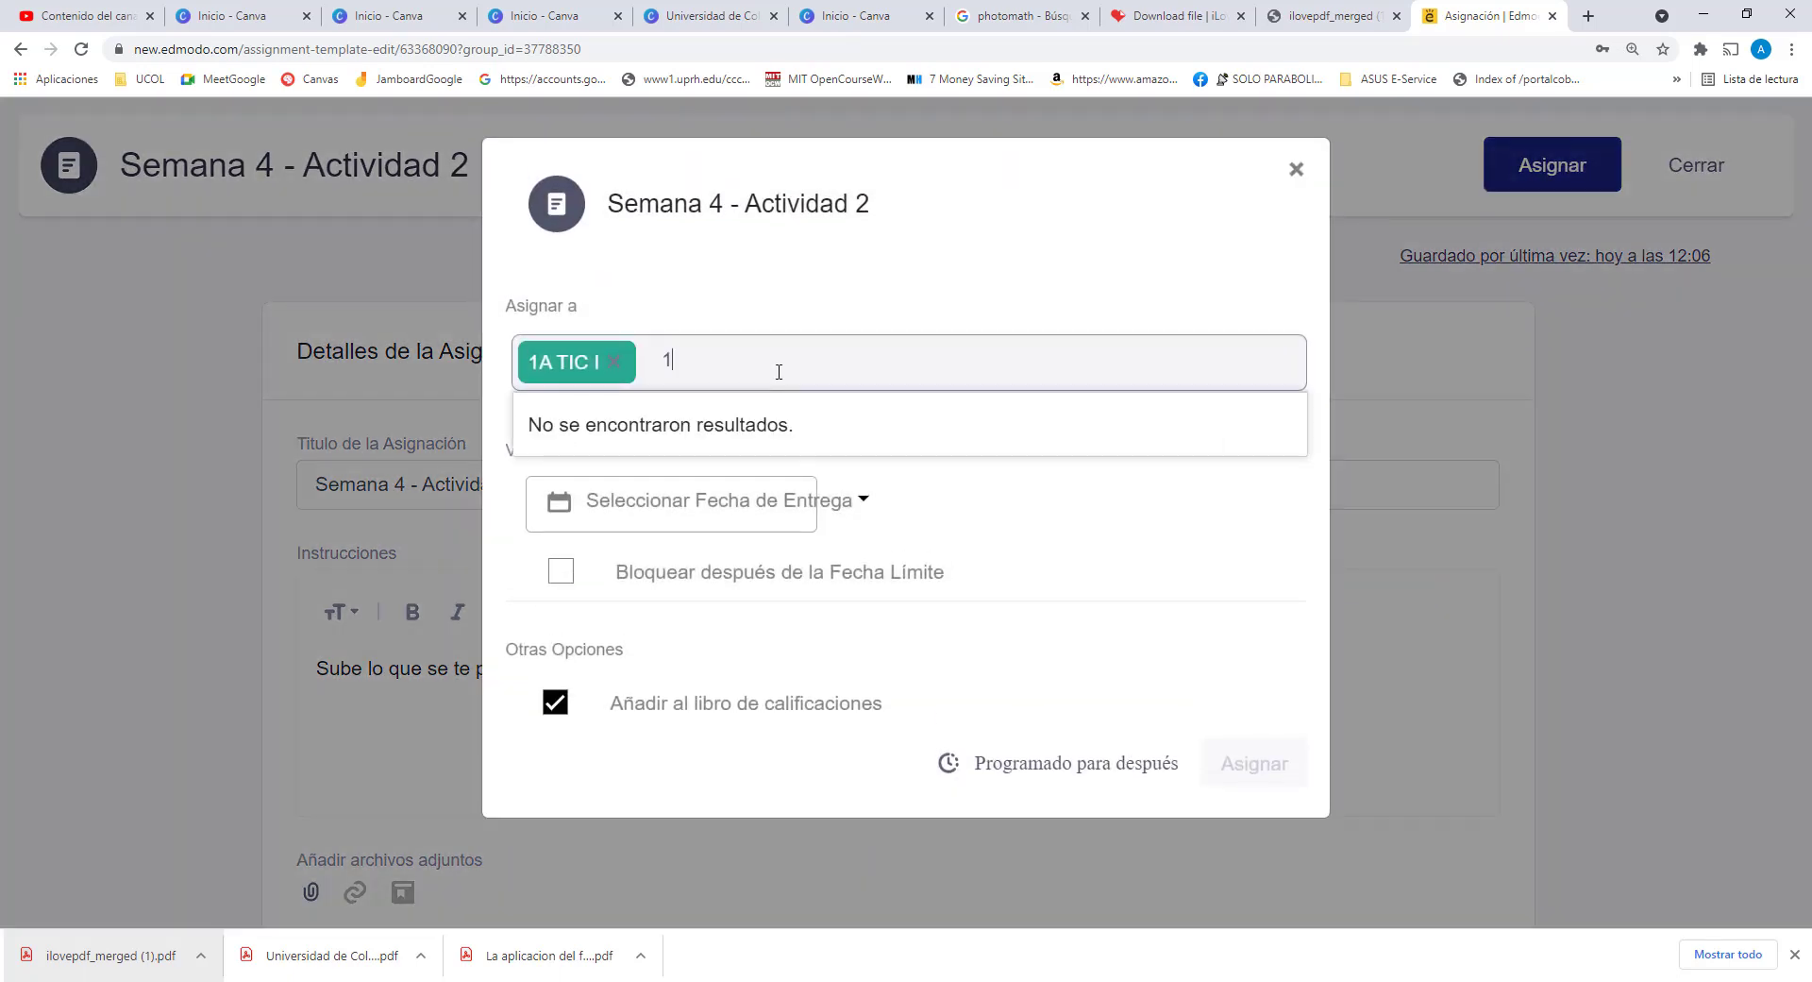
pyautogui.write('b')
pyautogui.click(711, 416)
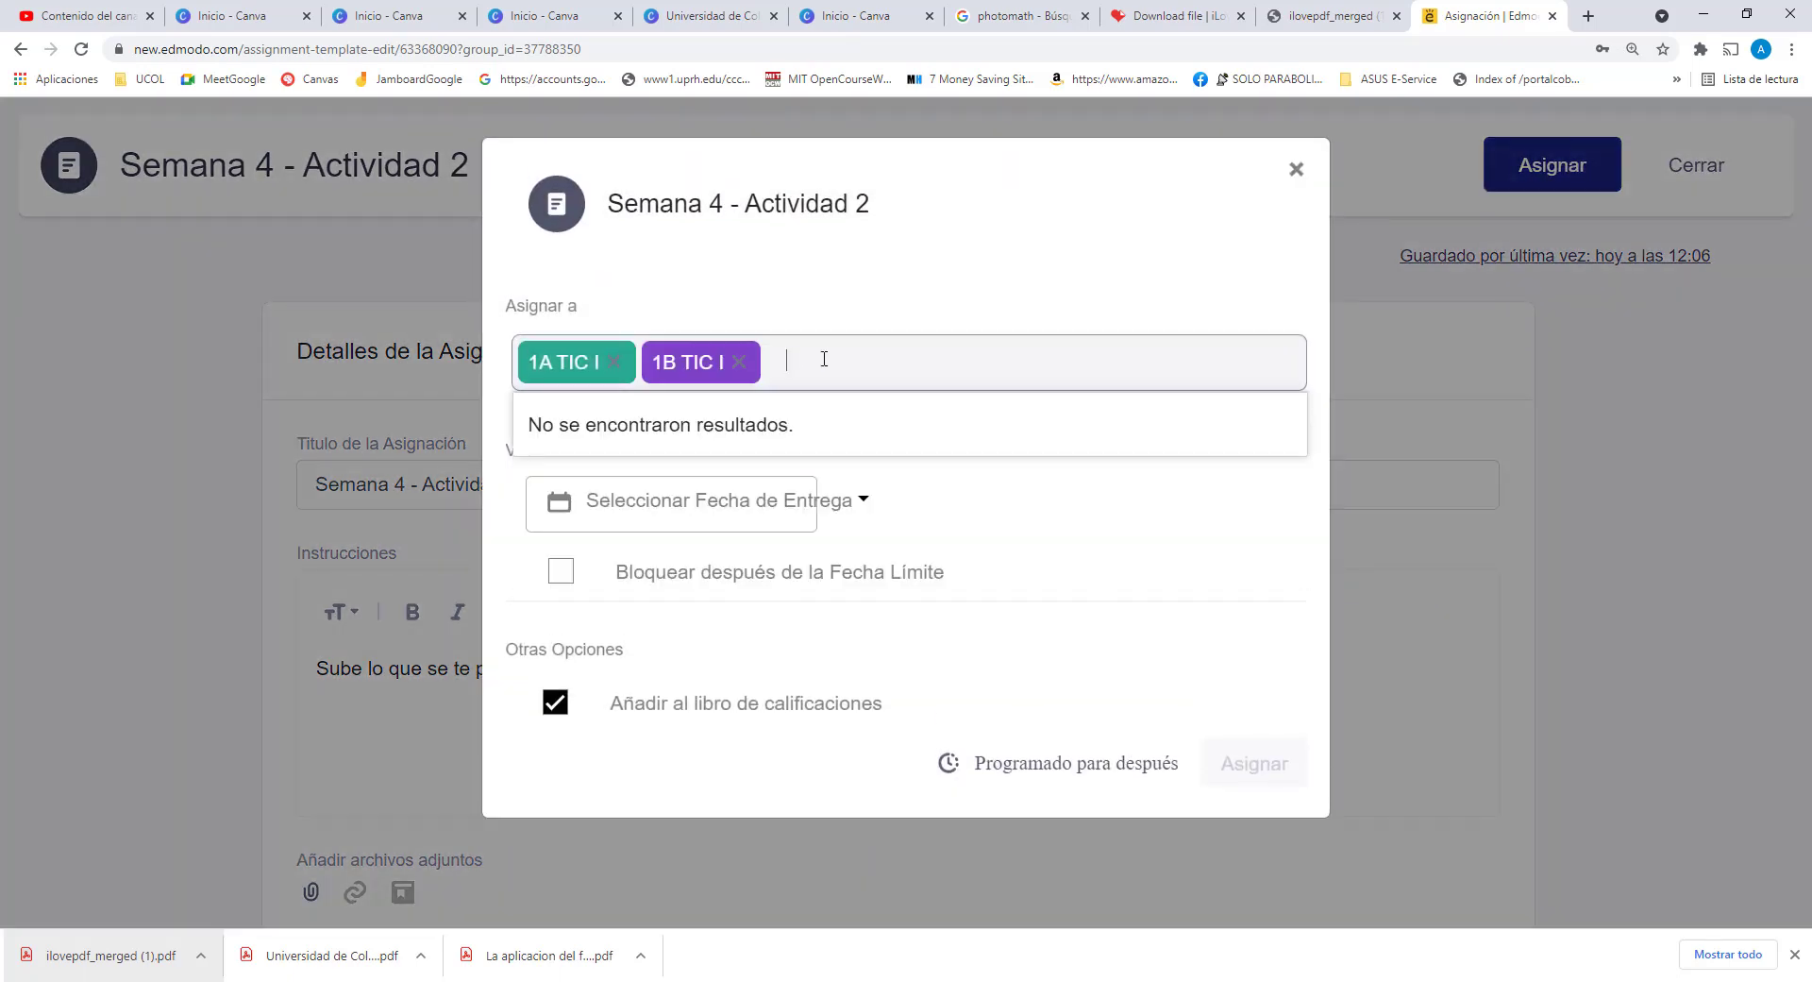
pyautogui.write('1c')
pyautogui.click(714, 422)
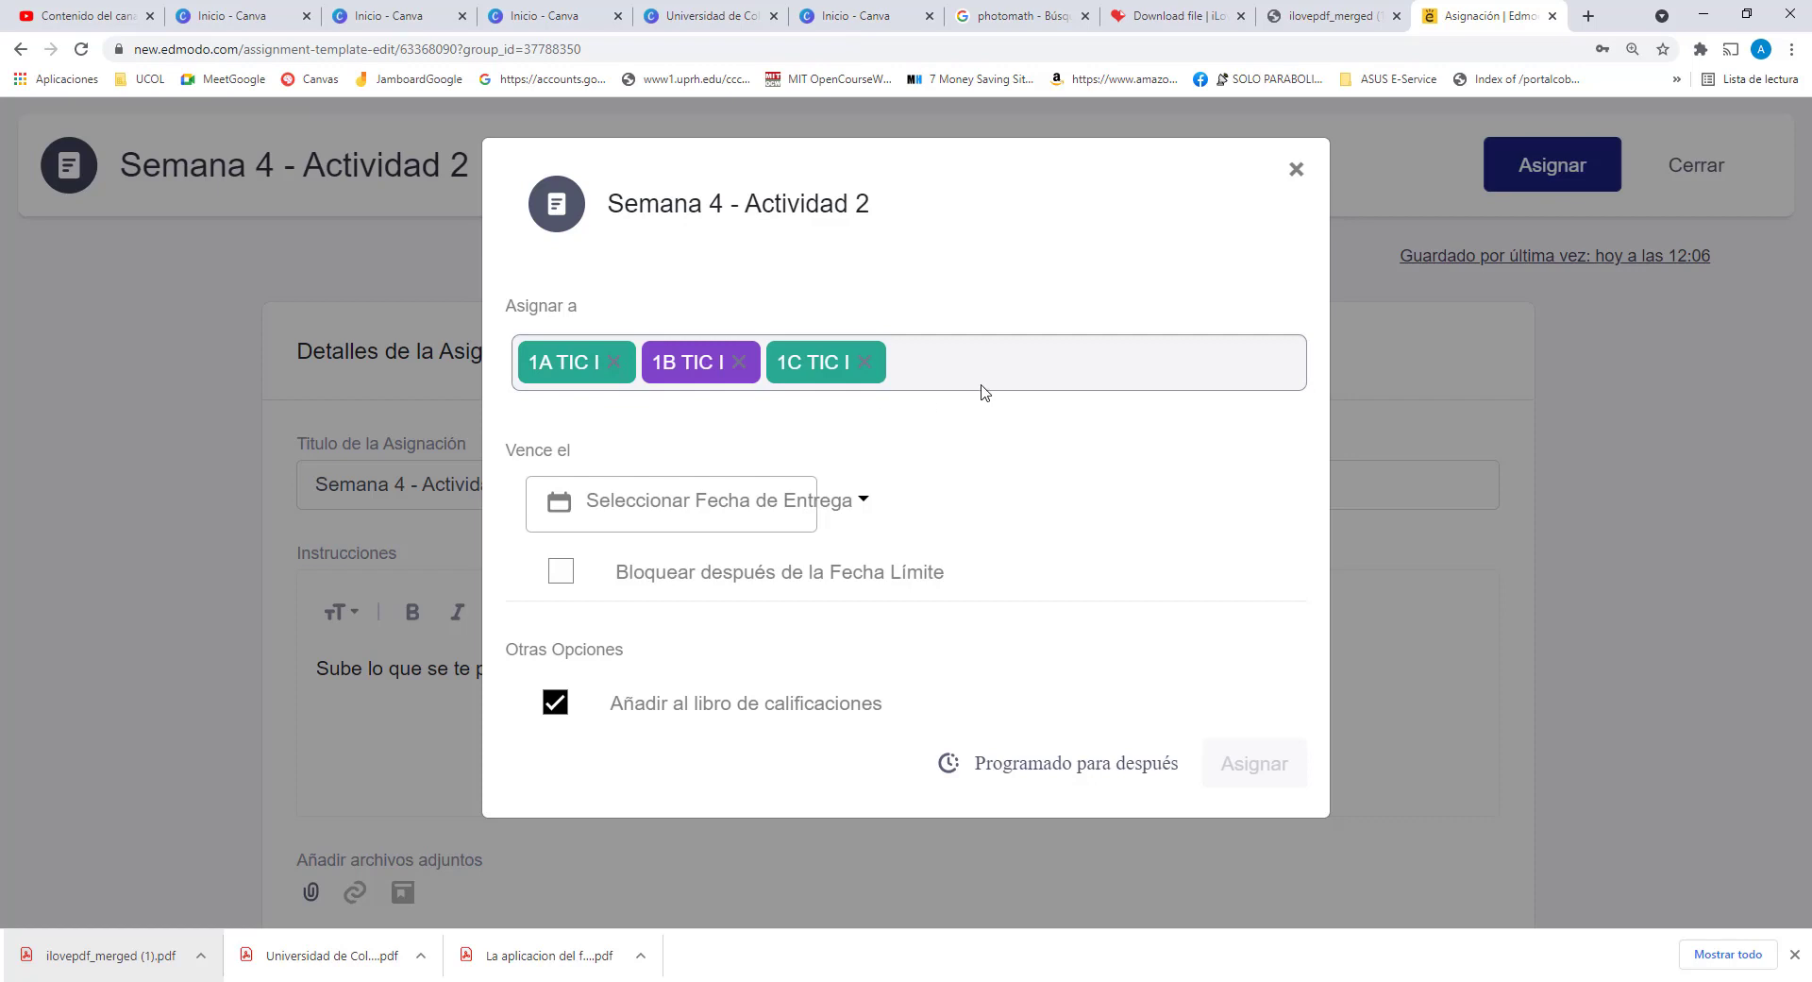
pyautogui.write('1d')
pyautogui.press('BackSpace')
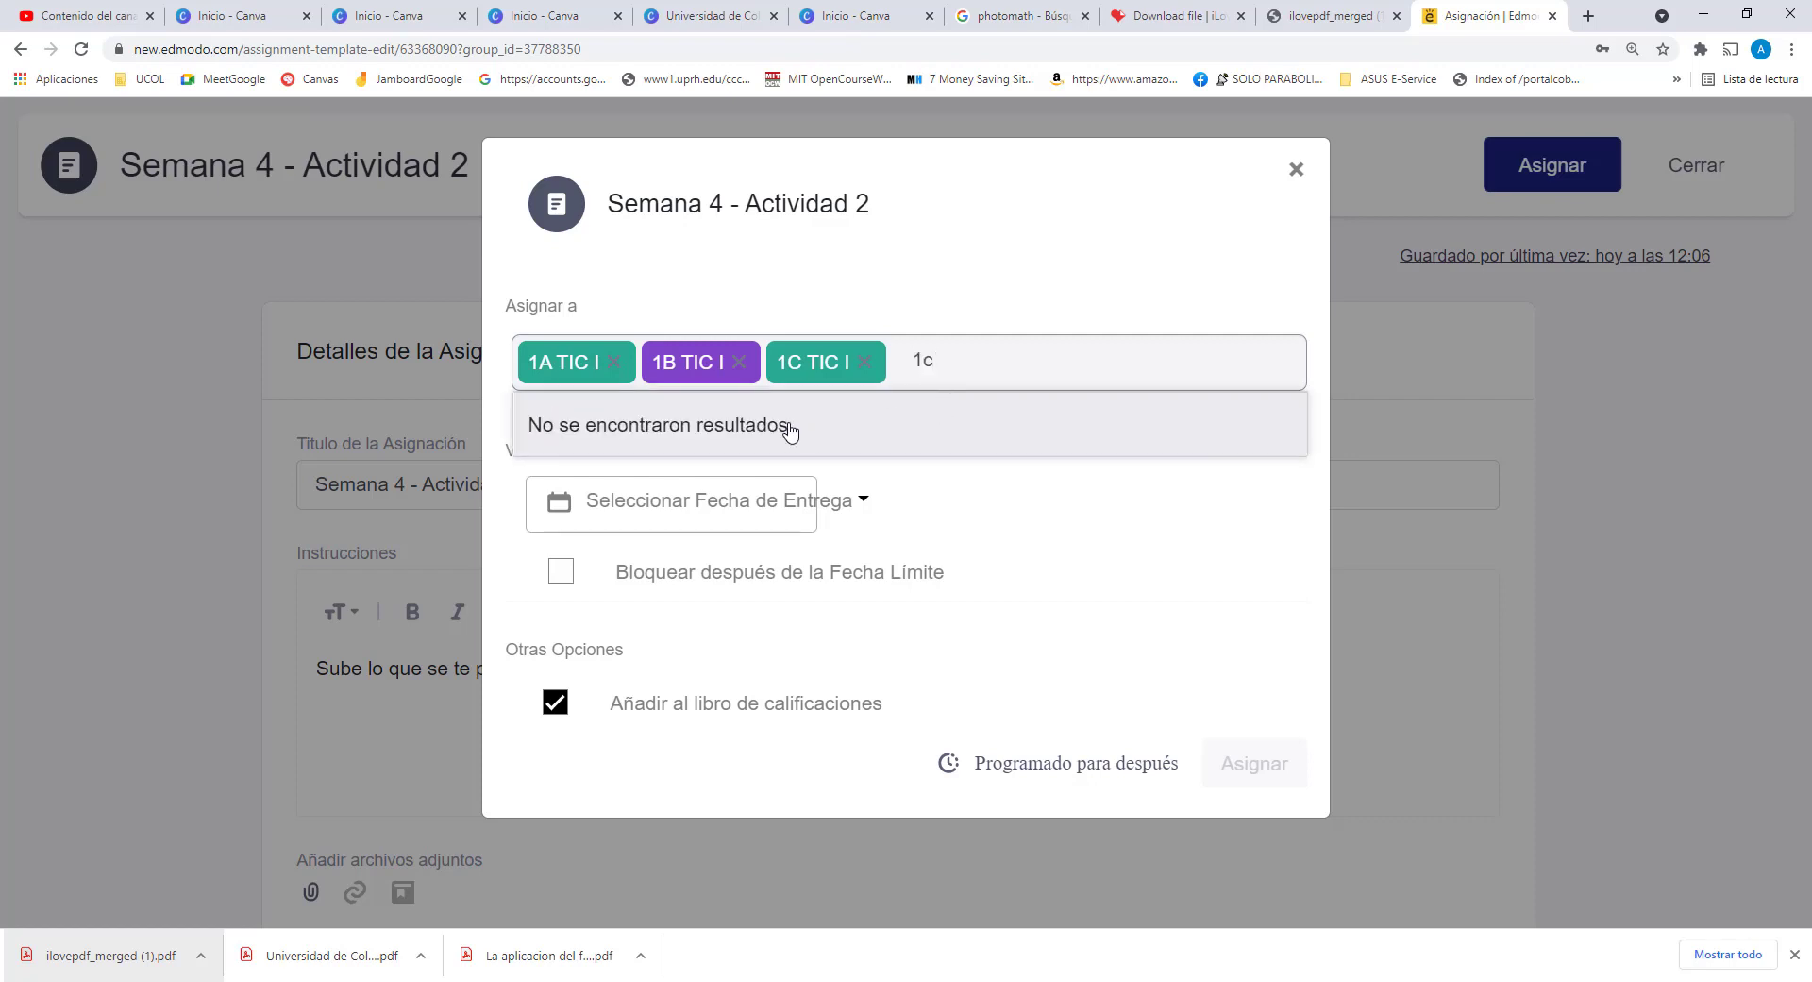
pyautogui.write('c')
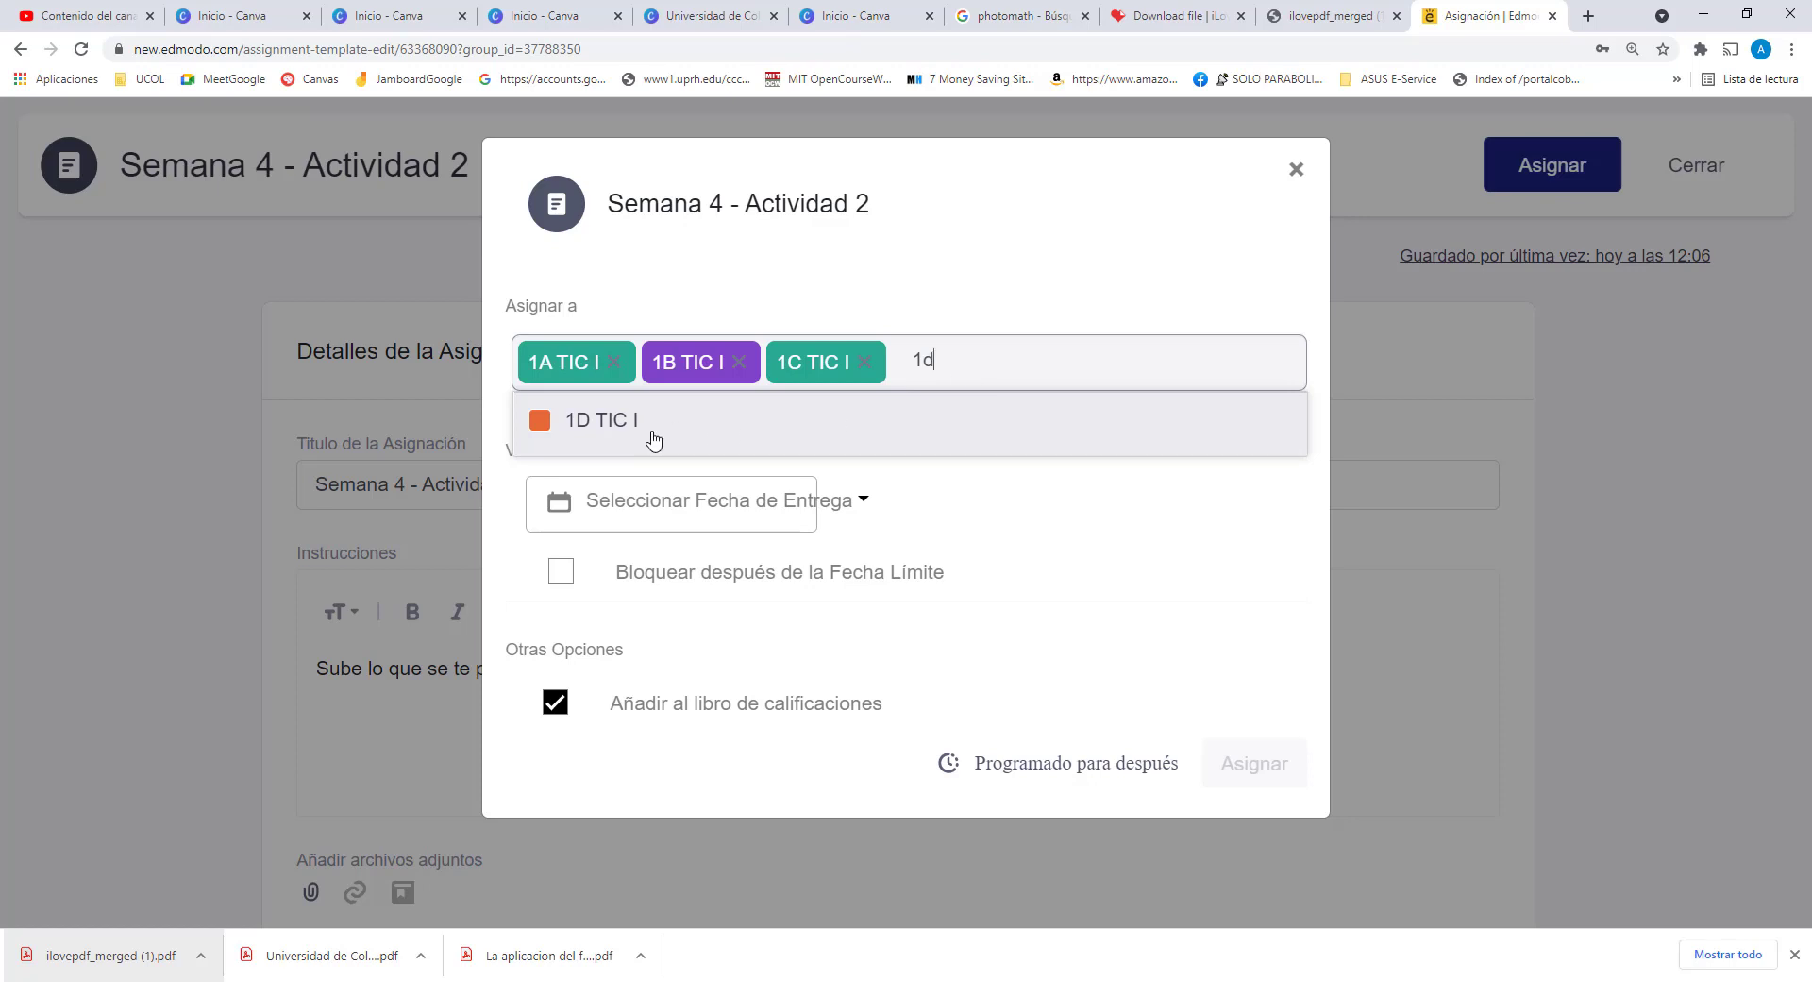
pyautogui.click(649, 434)
# Set the due date to 09/12/2021 at 11:59 PM and lock submissions after the deadline.
pyautogui.click(779, 542)
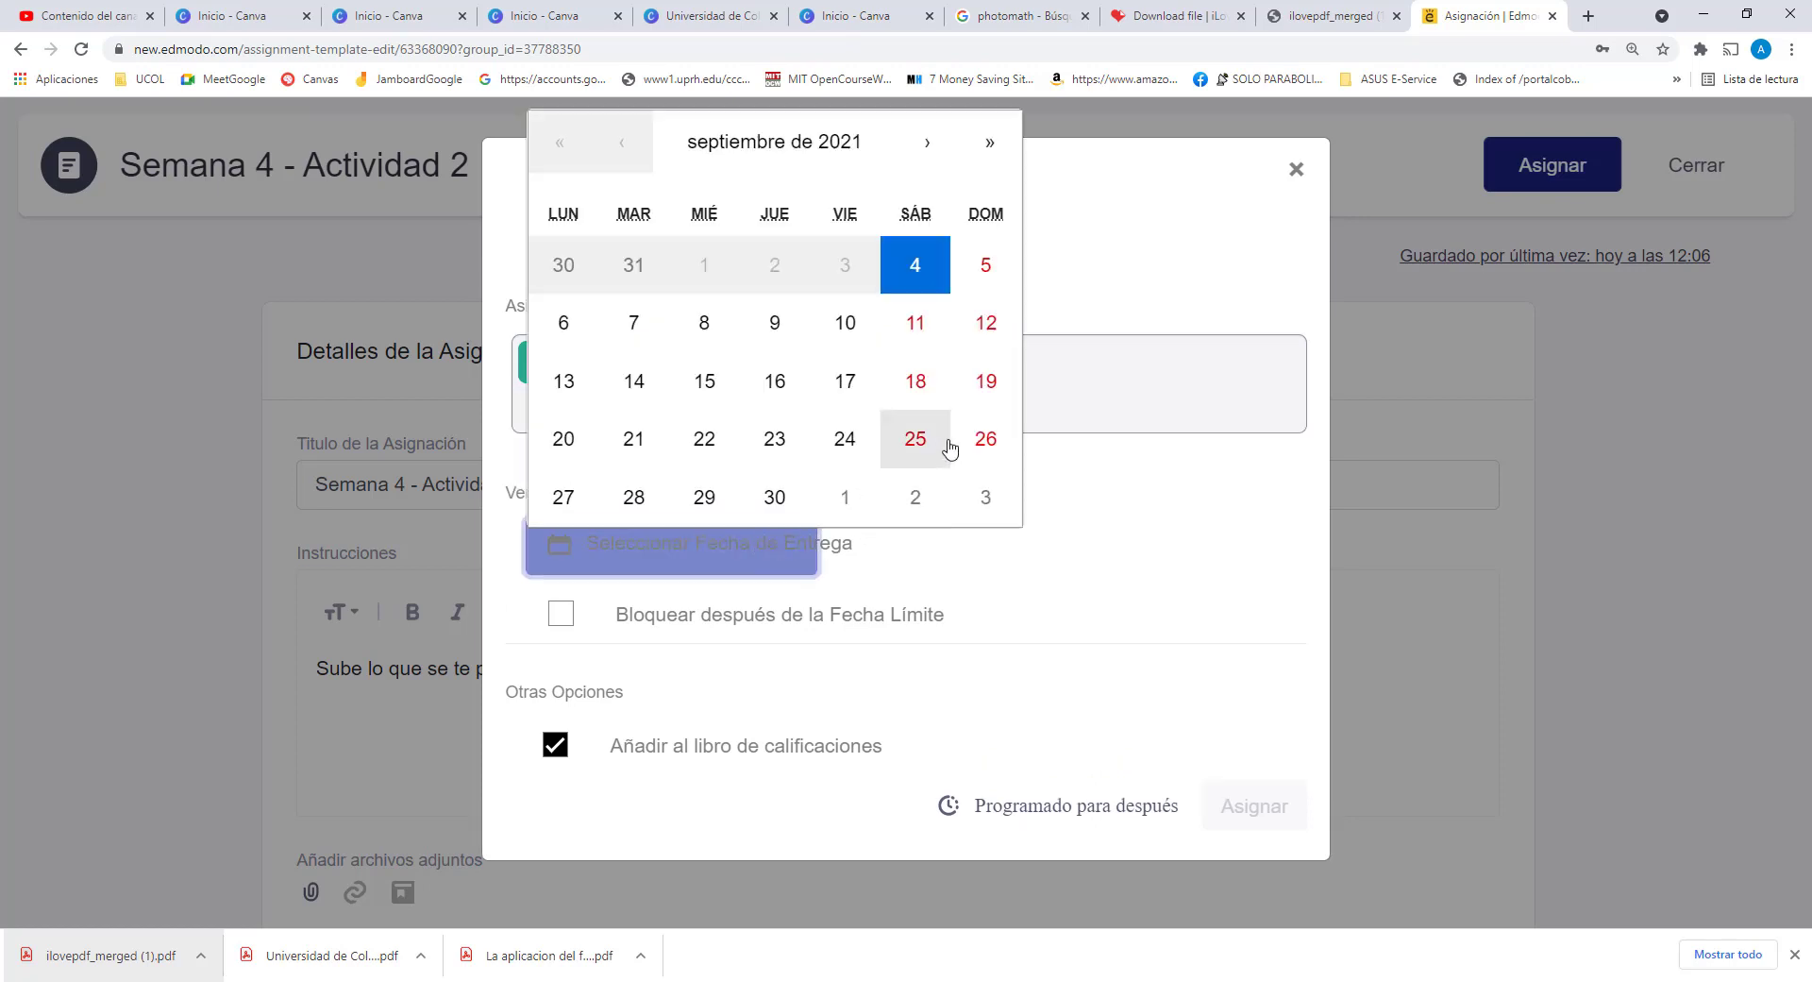
pyautogui.click(987, 325)
pyautogui.click(560, 616)
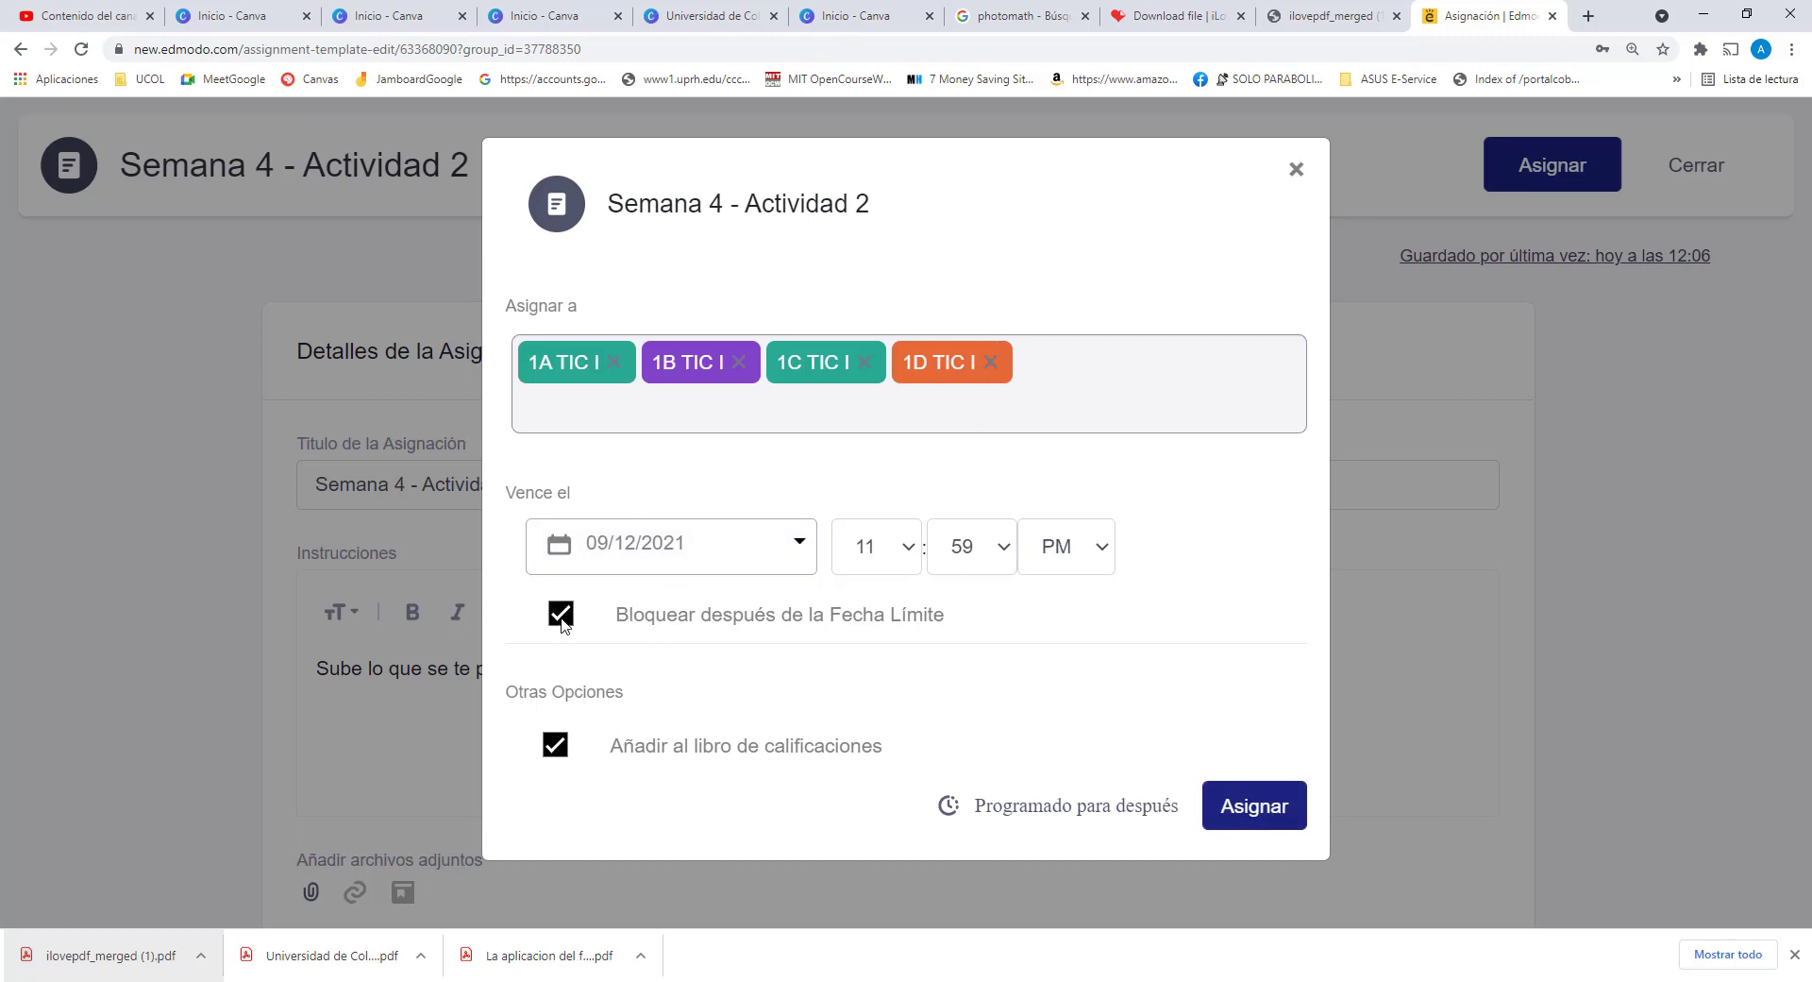
pyautogui.click(1046, 808)
# Schedule the assignment to post on 09/04/2021 at 4:10 PM and send it to the classes.
pyautogui.scroll(-1, 953, 717)
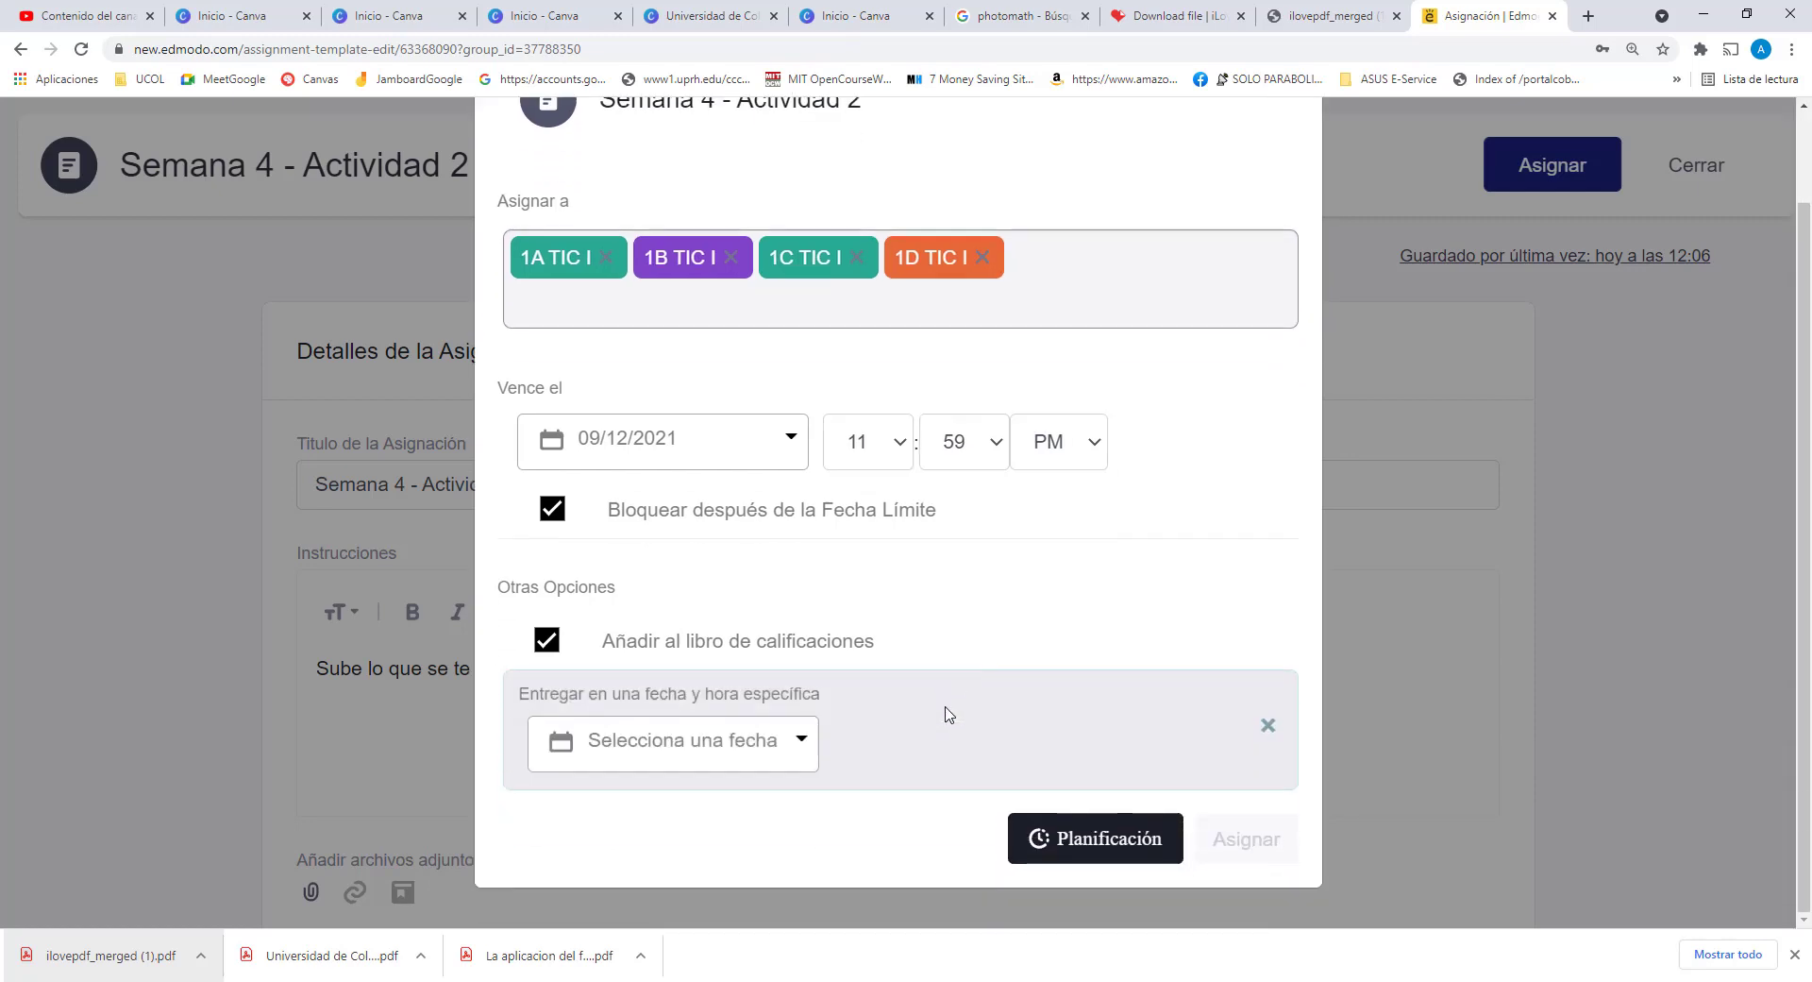
pyautogui.click(793, 751)
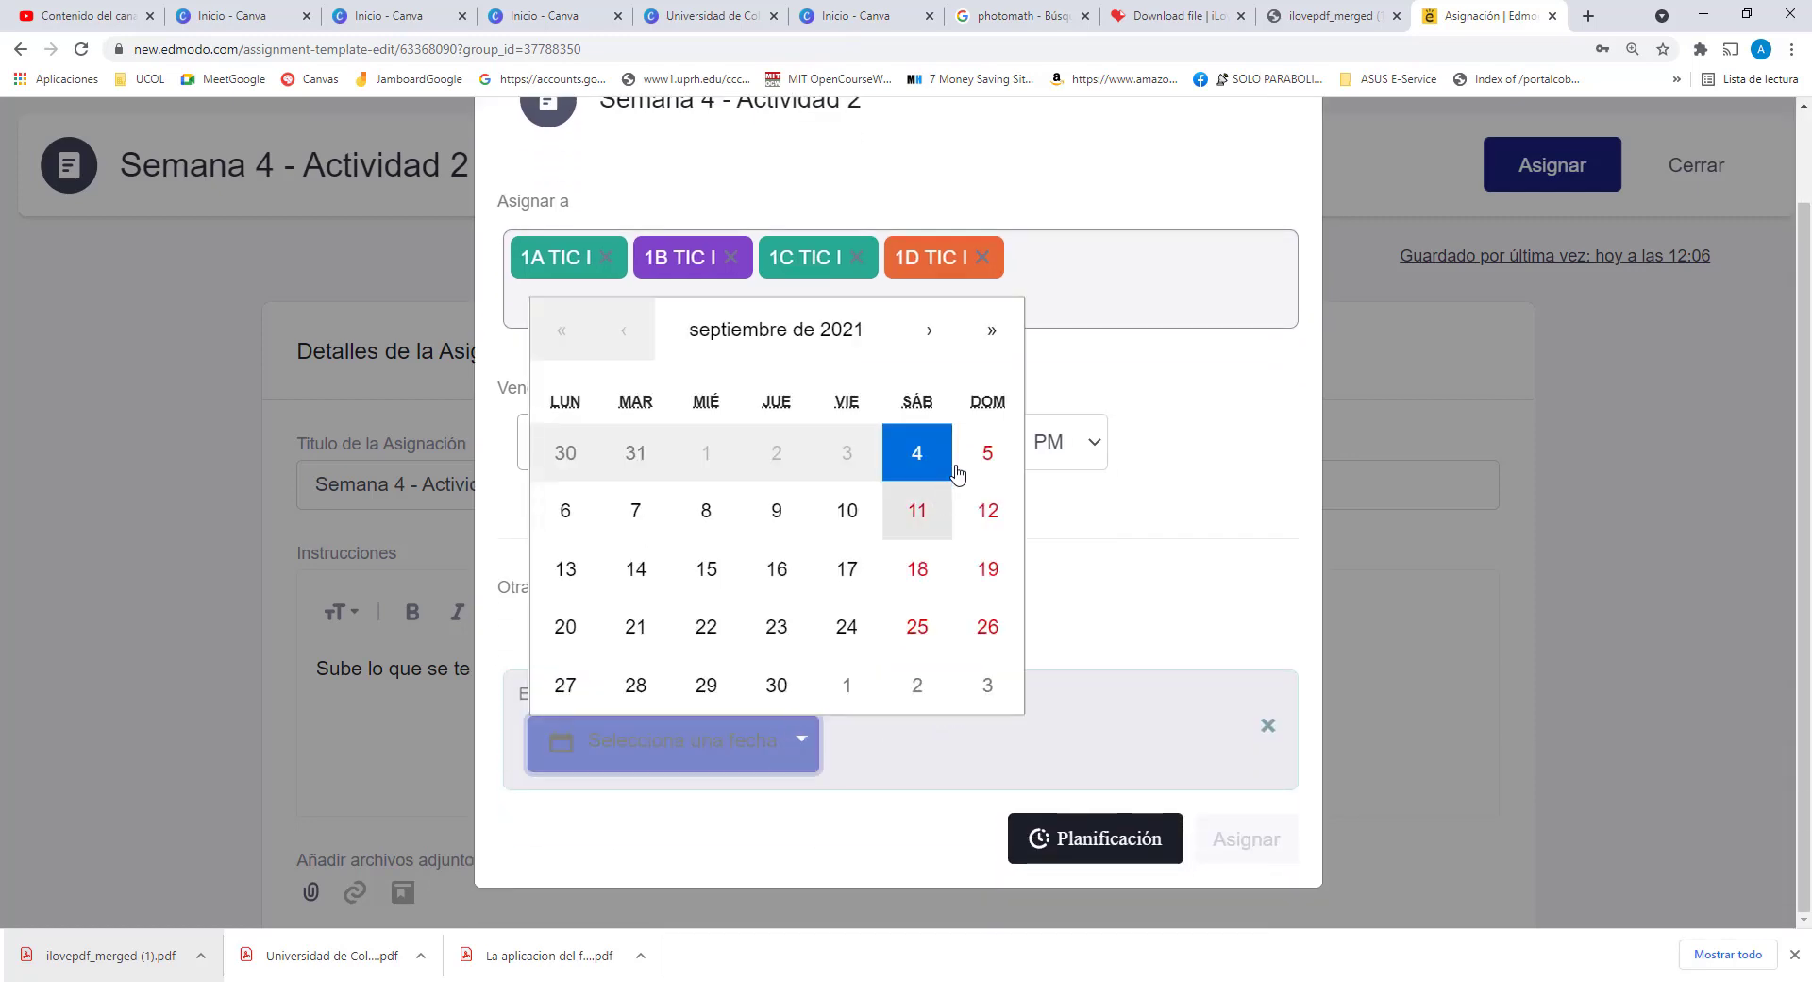
pyautogui.click(923, 455)
pyautogui.click(885, 757)
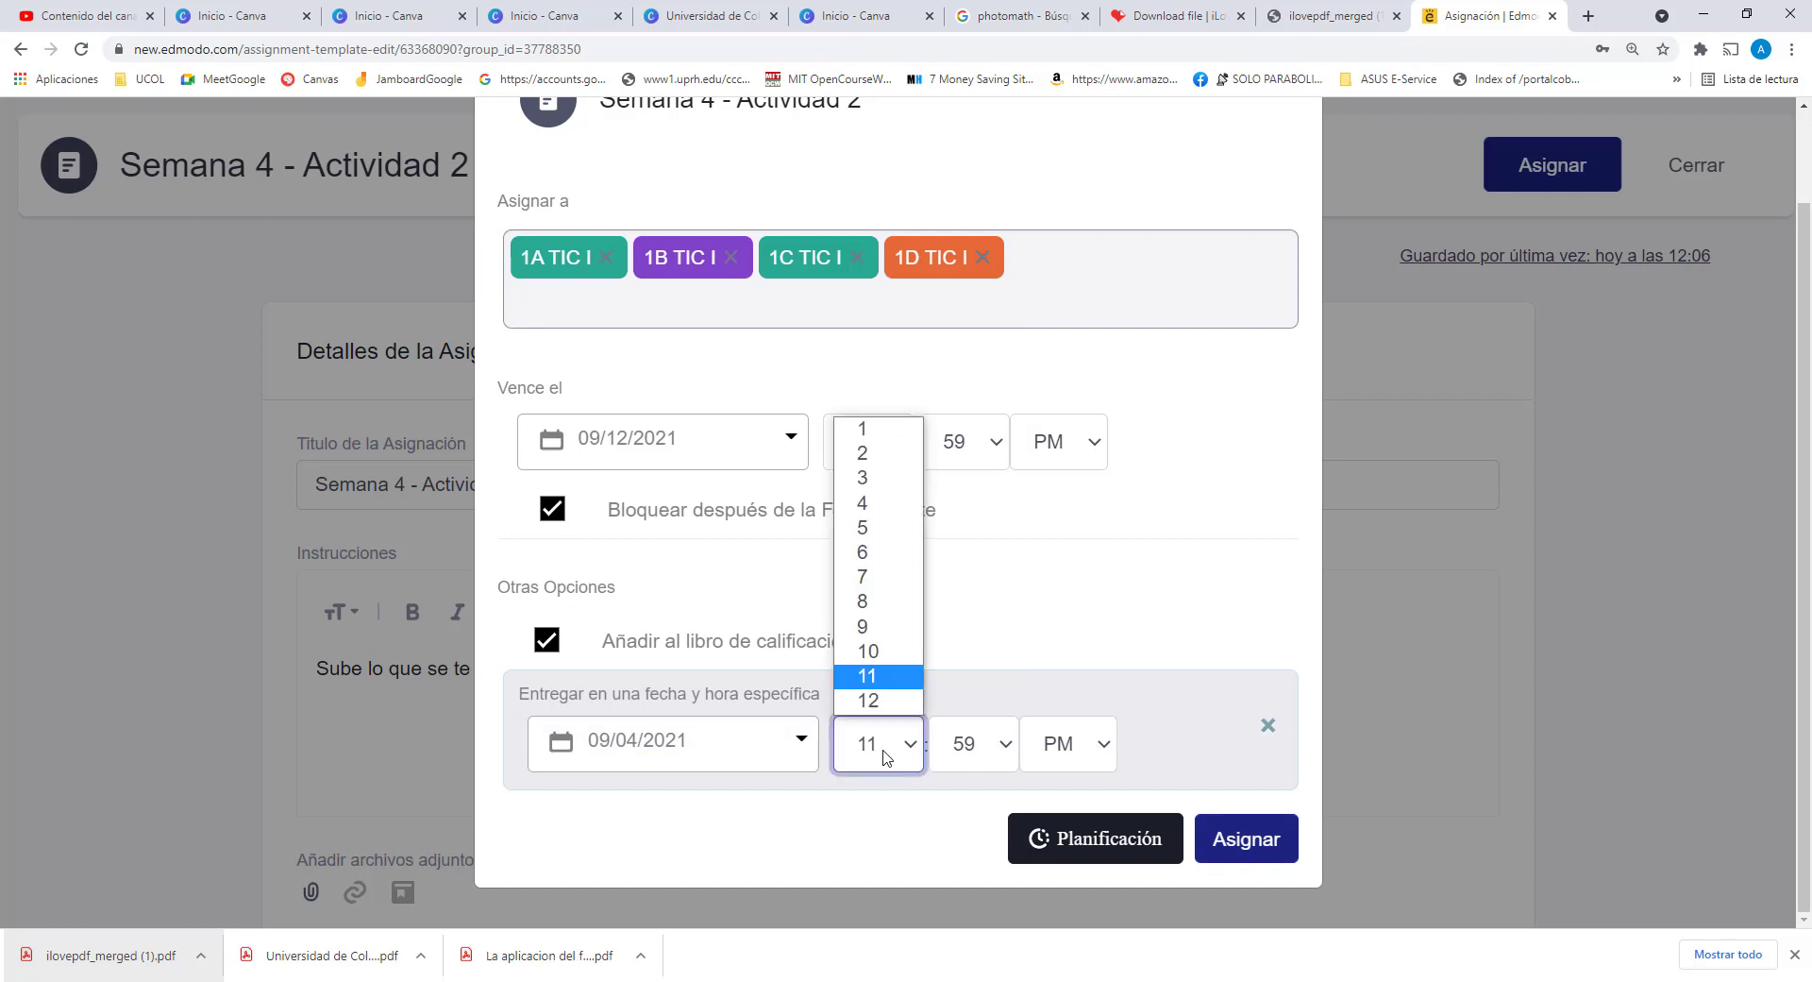
pyautogui.click(877, 502)
pyautogui.click(985, 744)
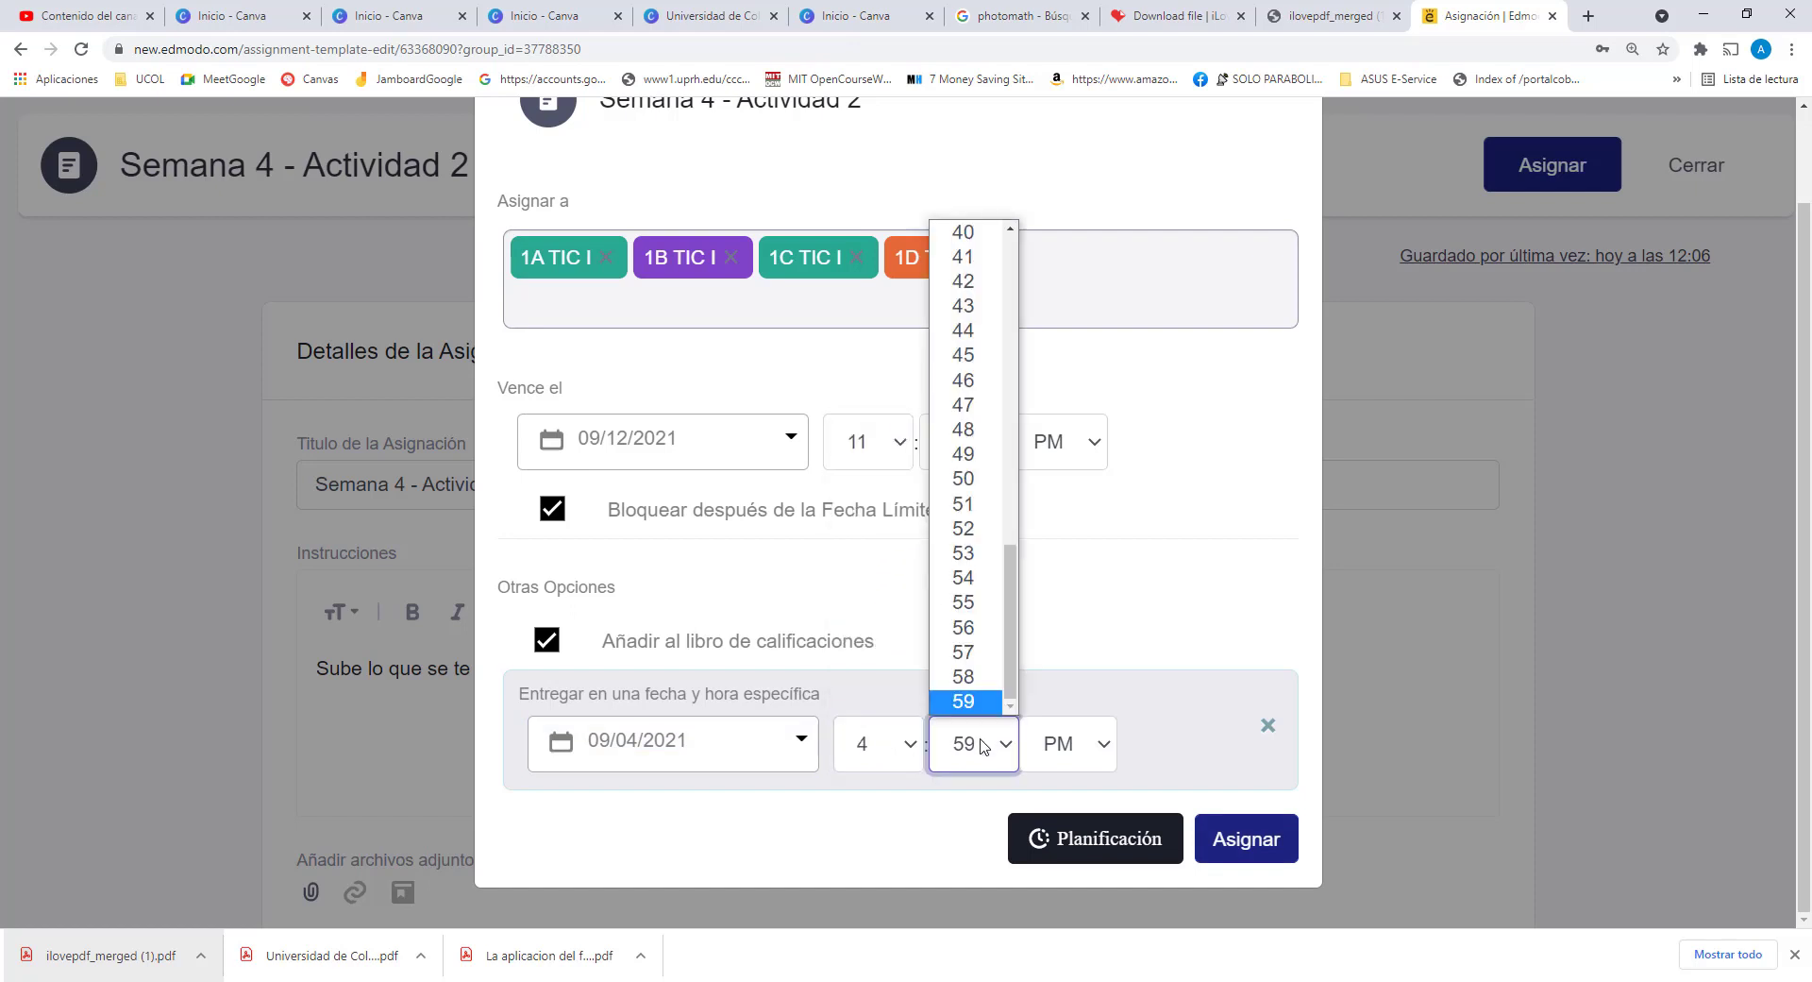
pyautogui.scroll(10, 972, 566)
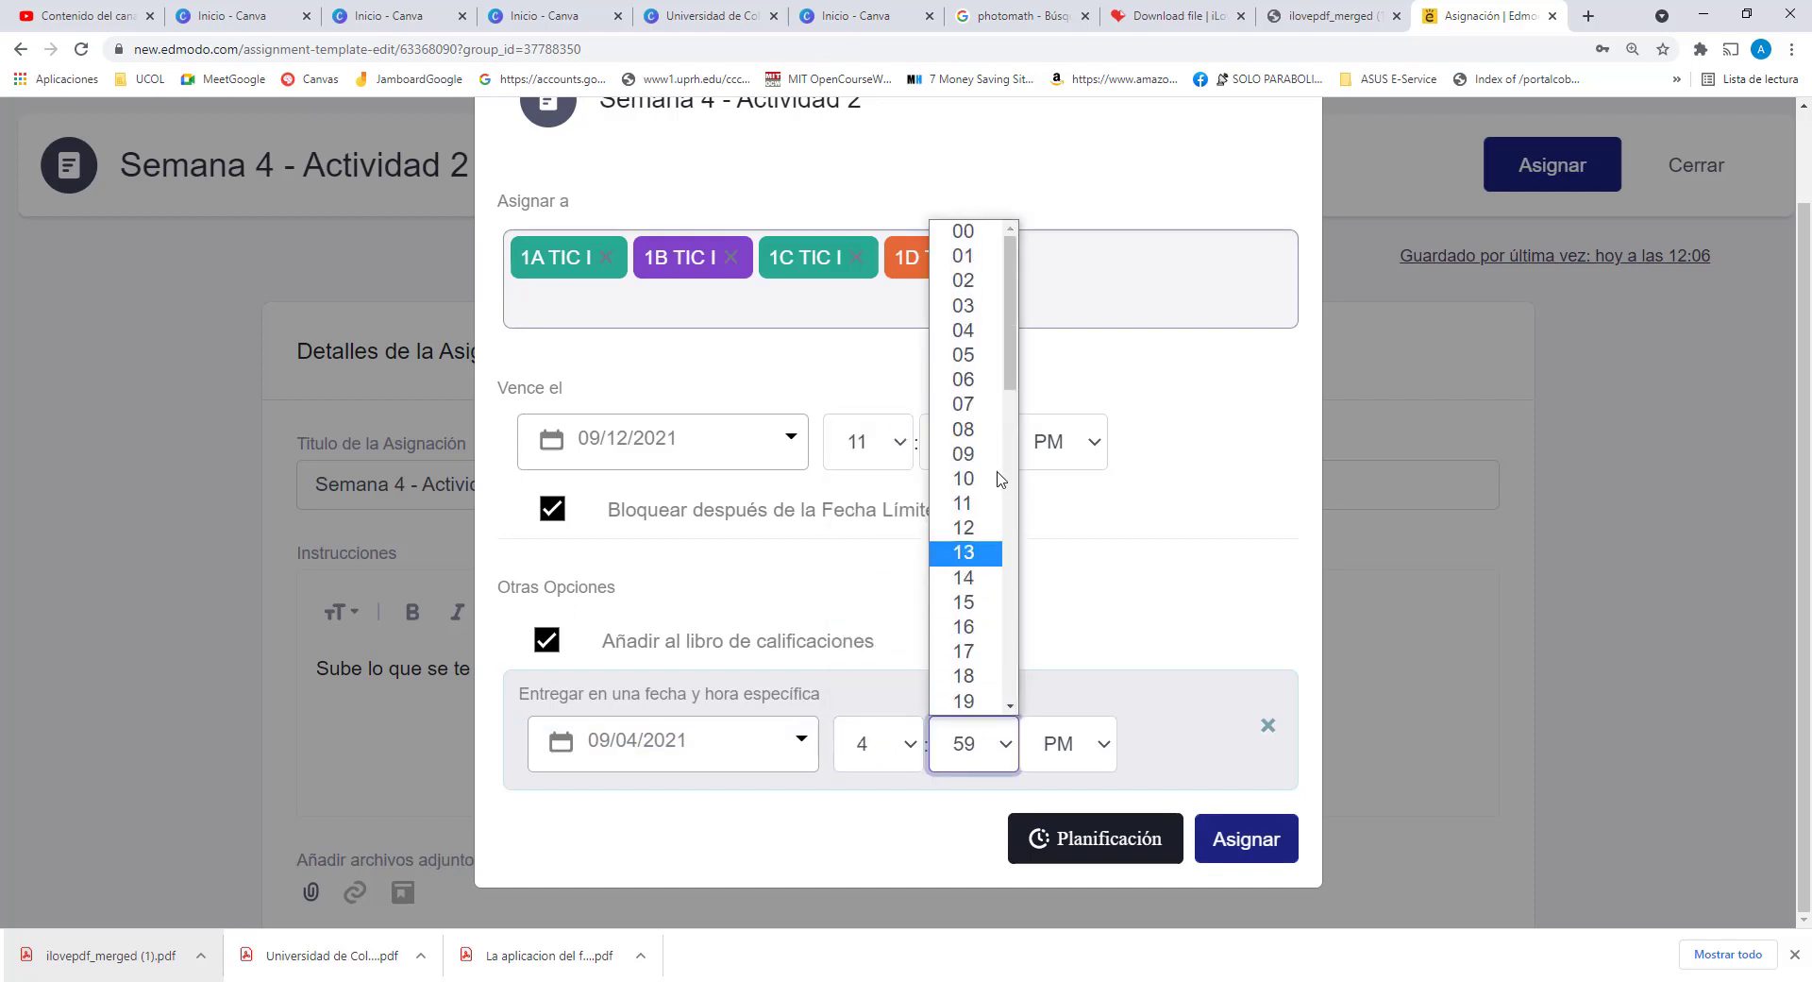
pyautogui.click(991, 231)
pyautogui.click(1001, 751)
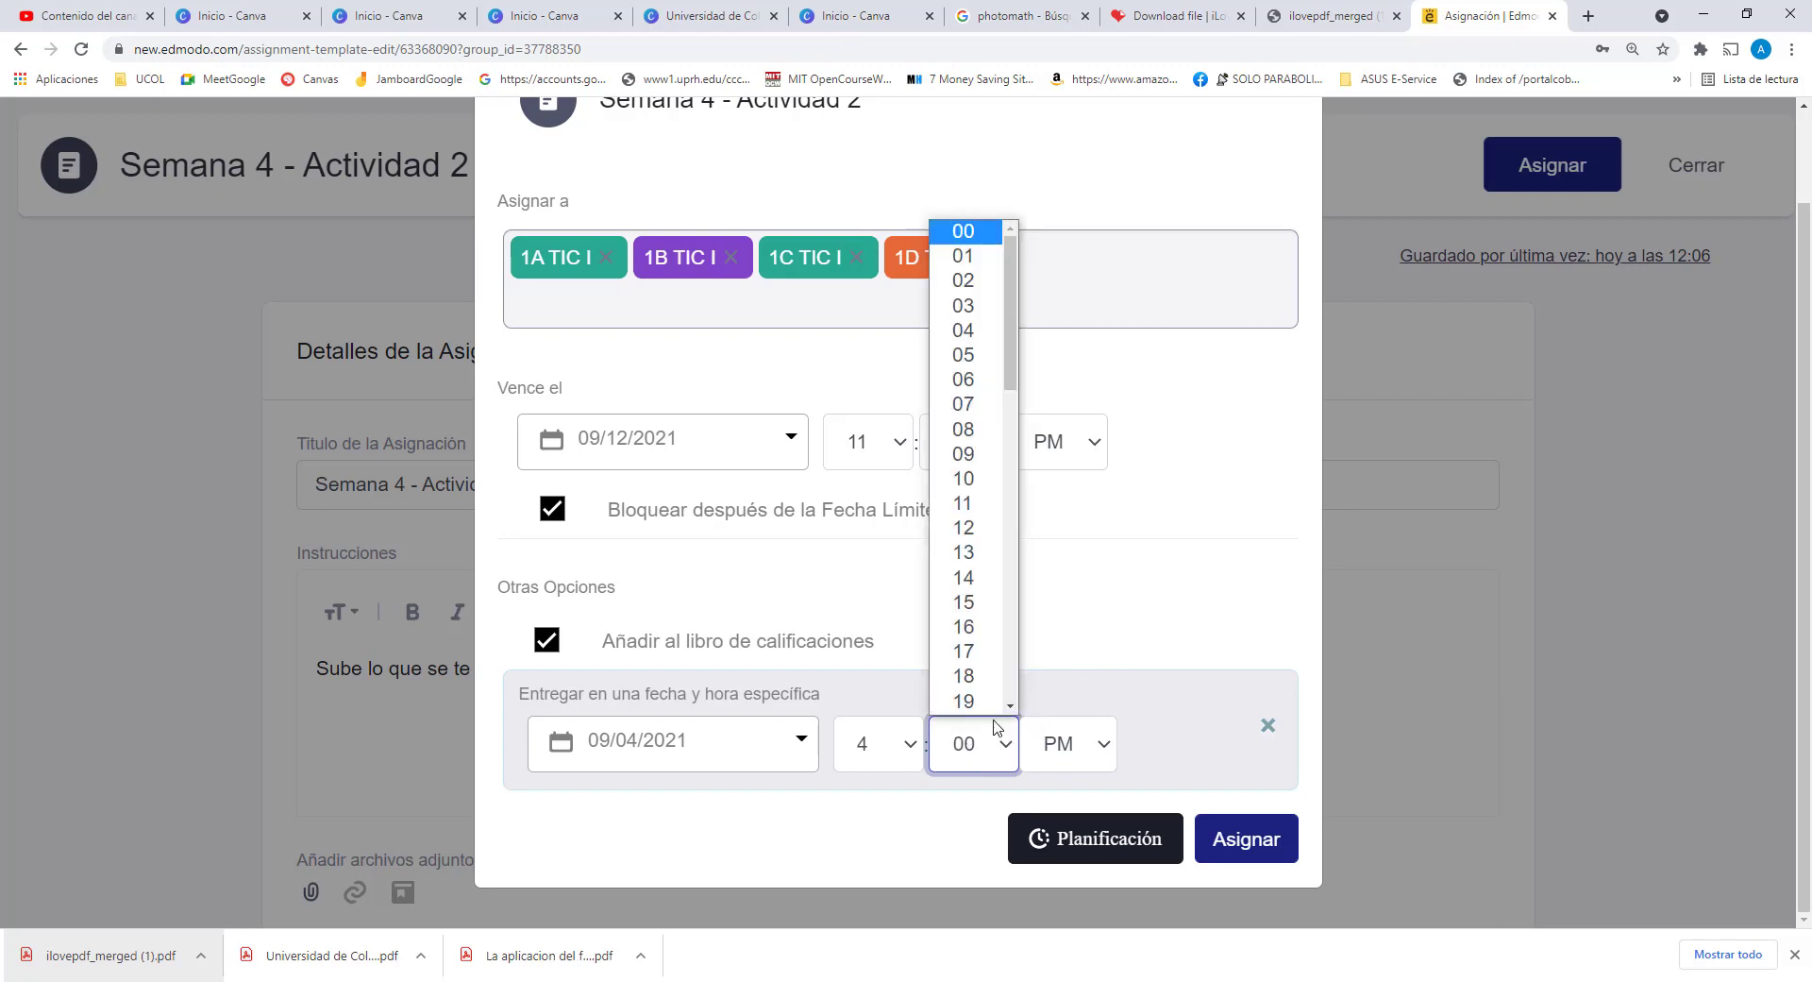
pyautogui.click(993, 455)
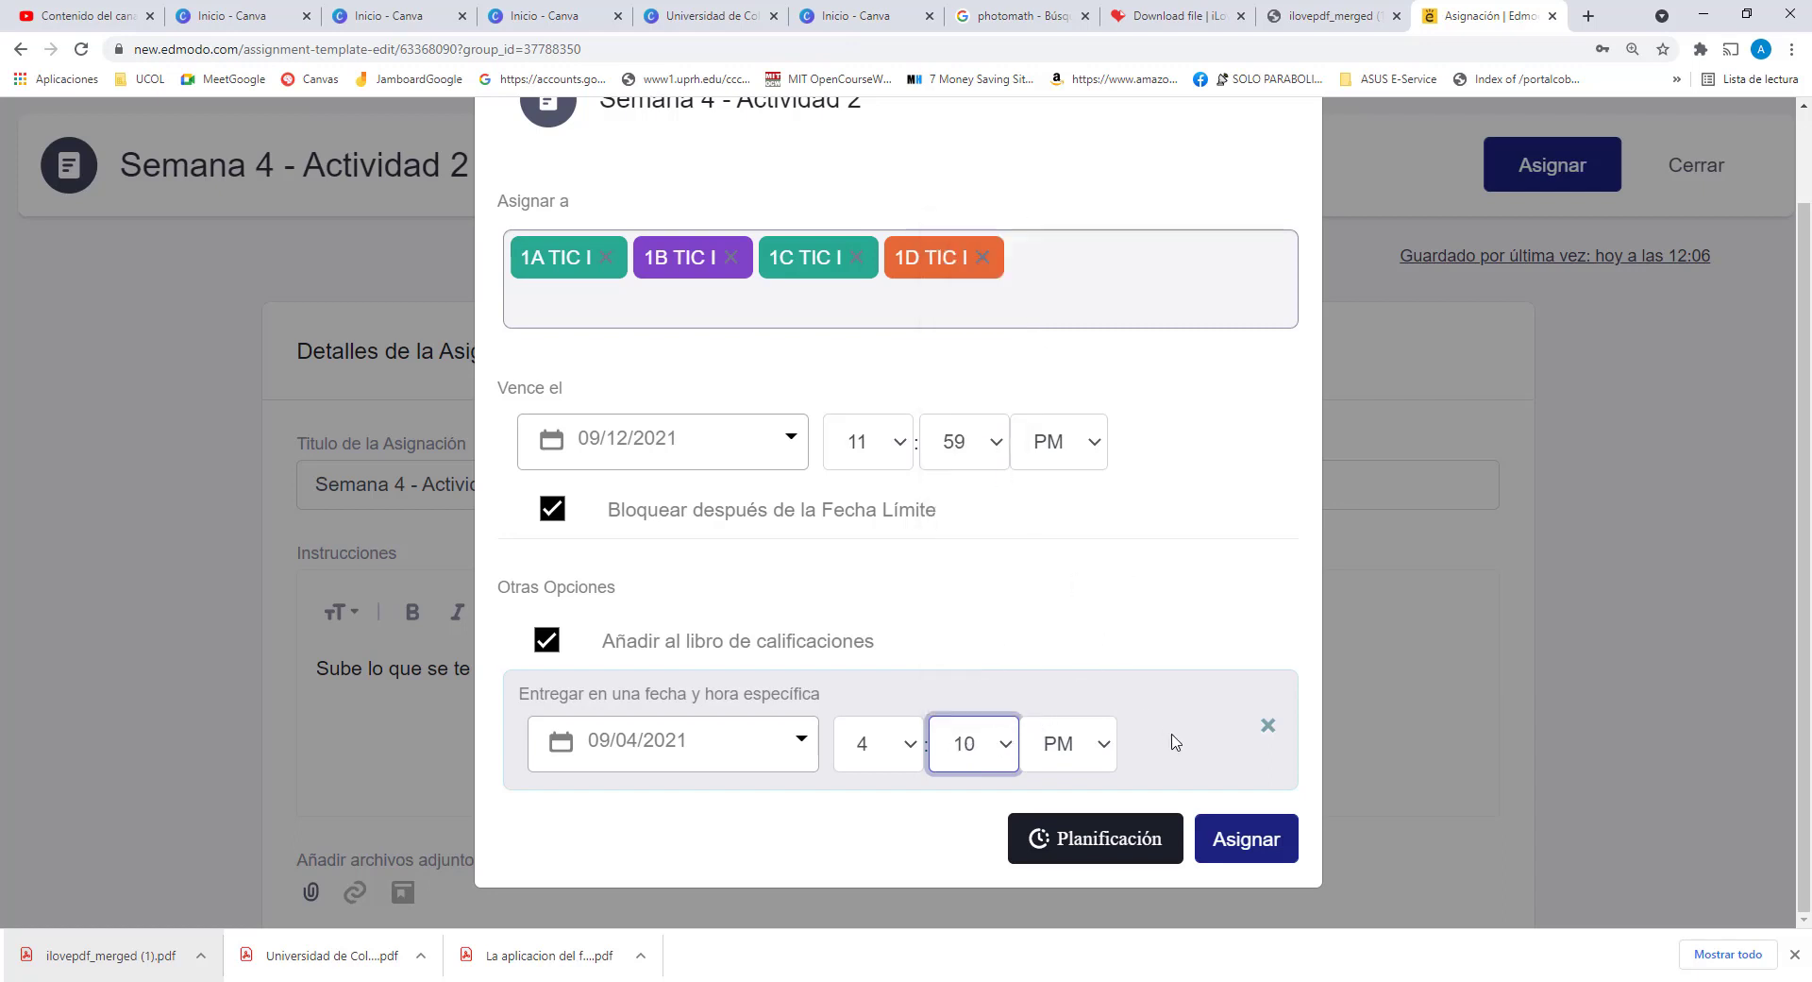
pyautogui.click(1262, 849)
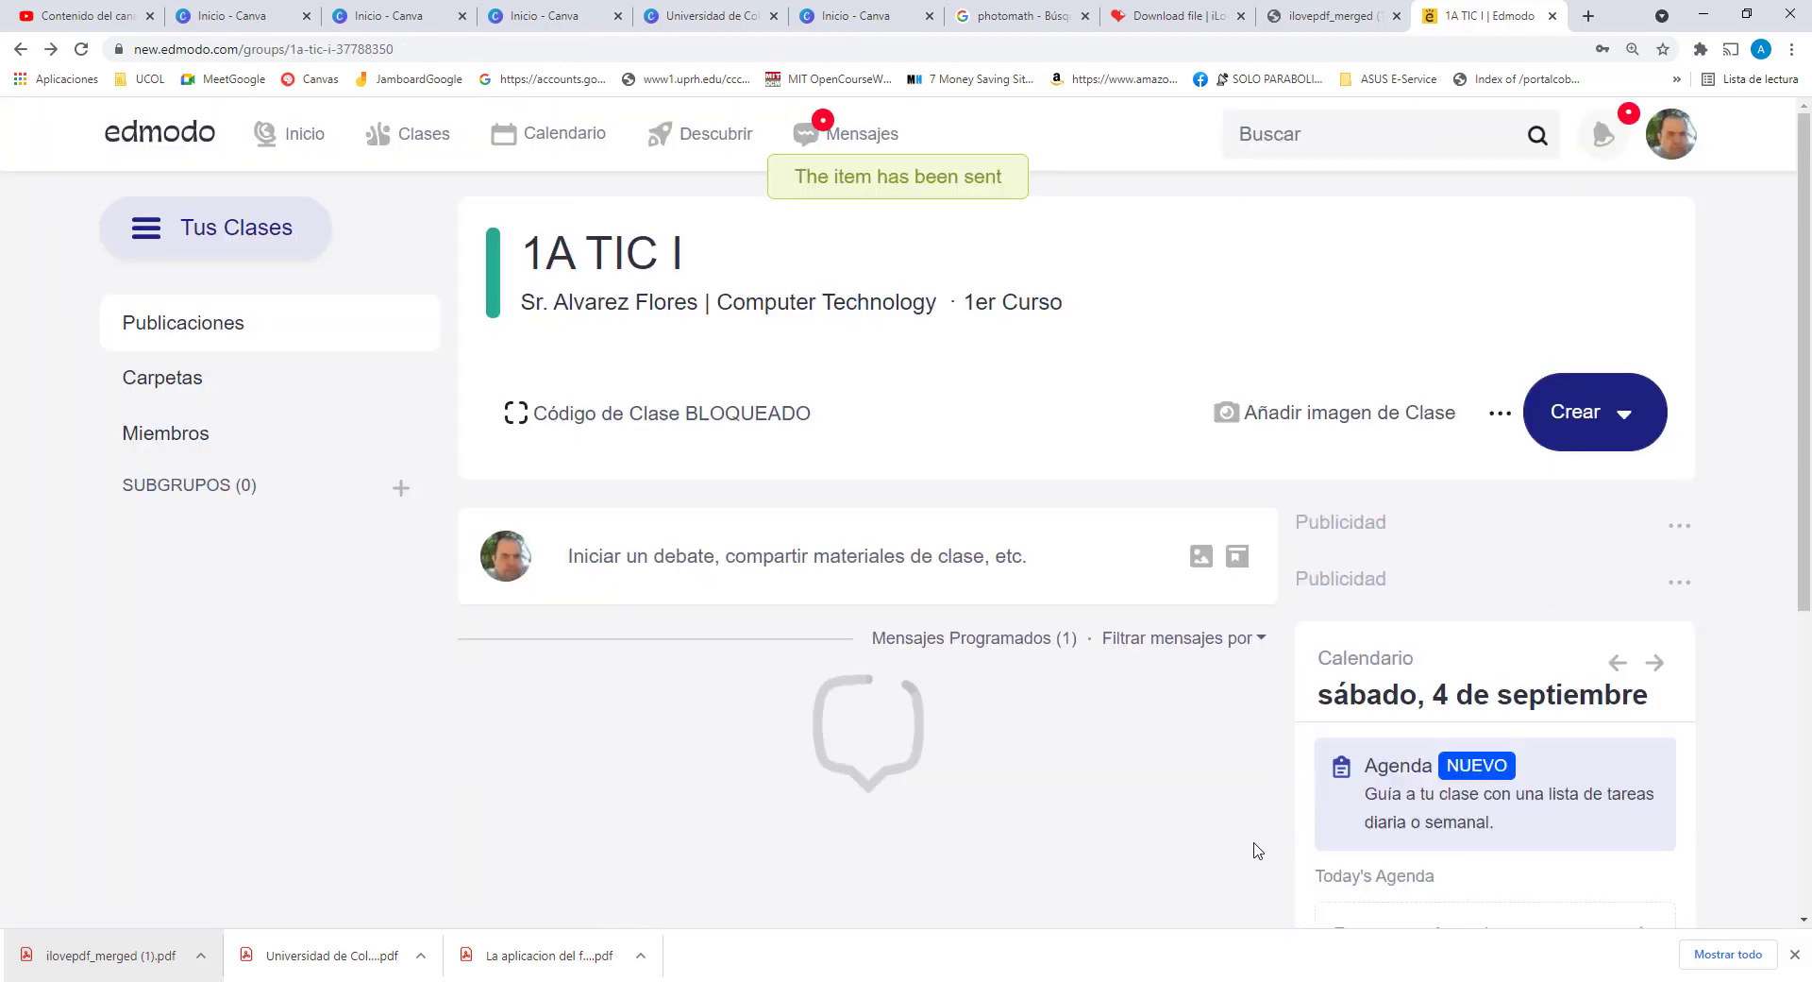